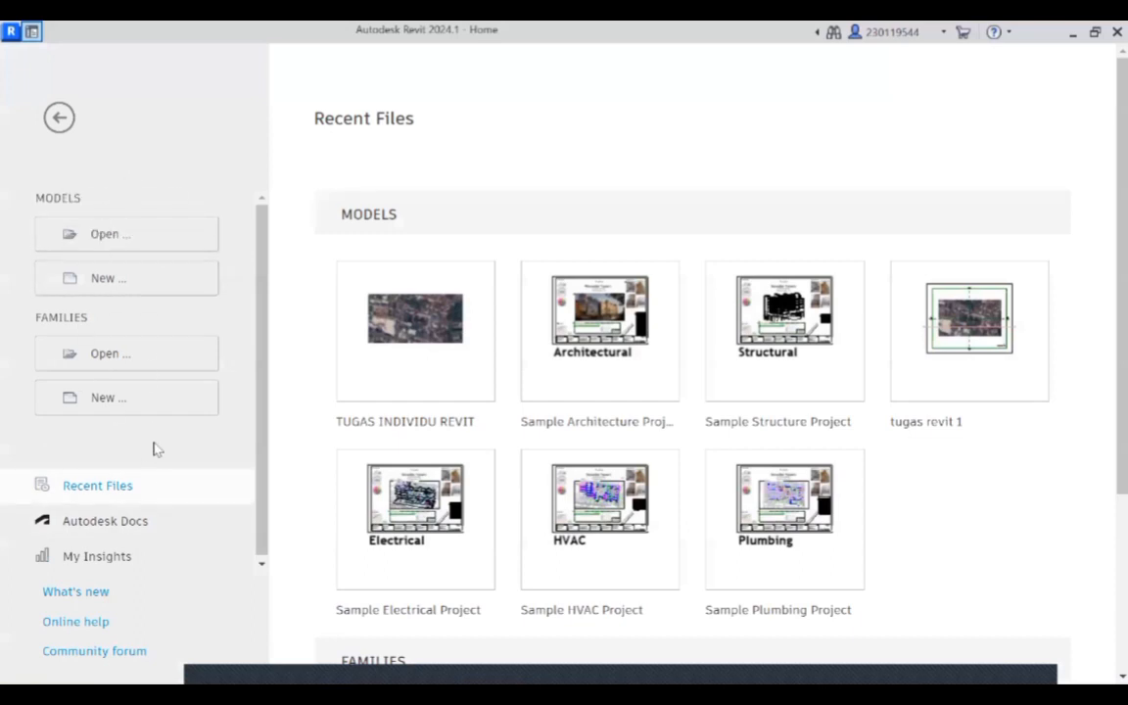
Create a new project from the Metric Multi-discipline template.
left_click(118, 278)
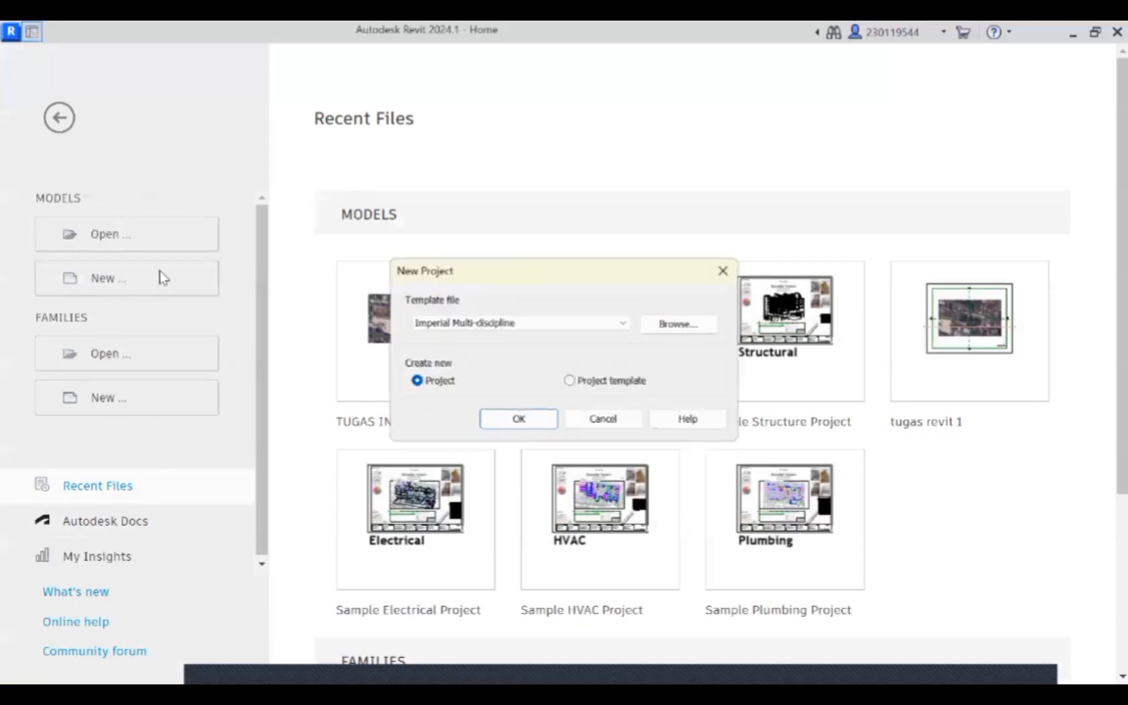
left_click(415, 322)
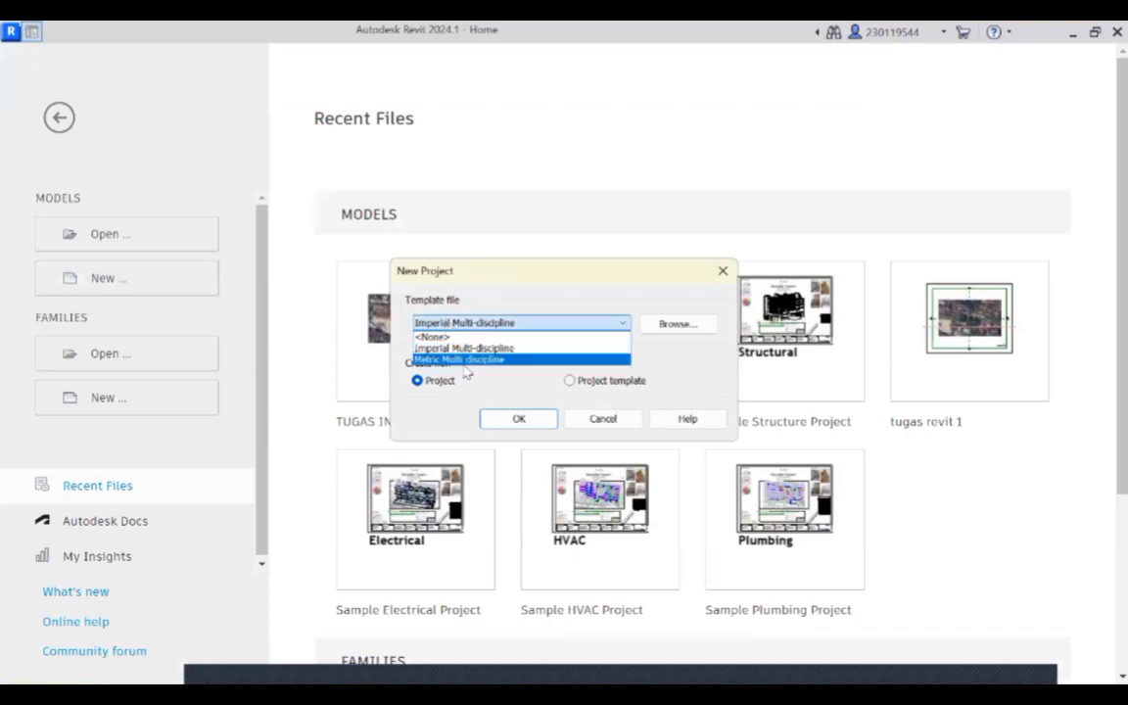
left_click(464, 360)
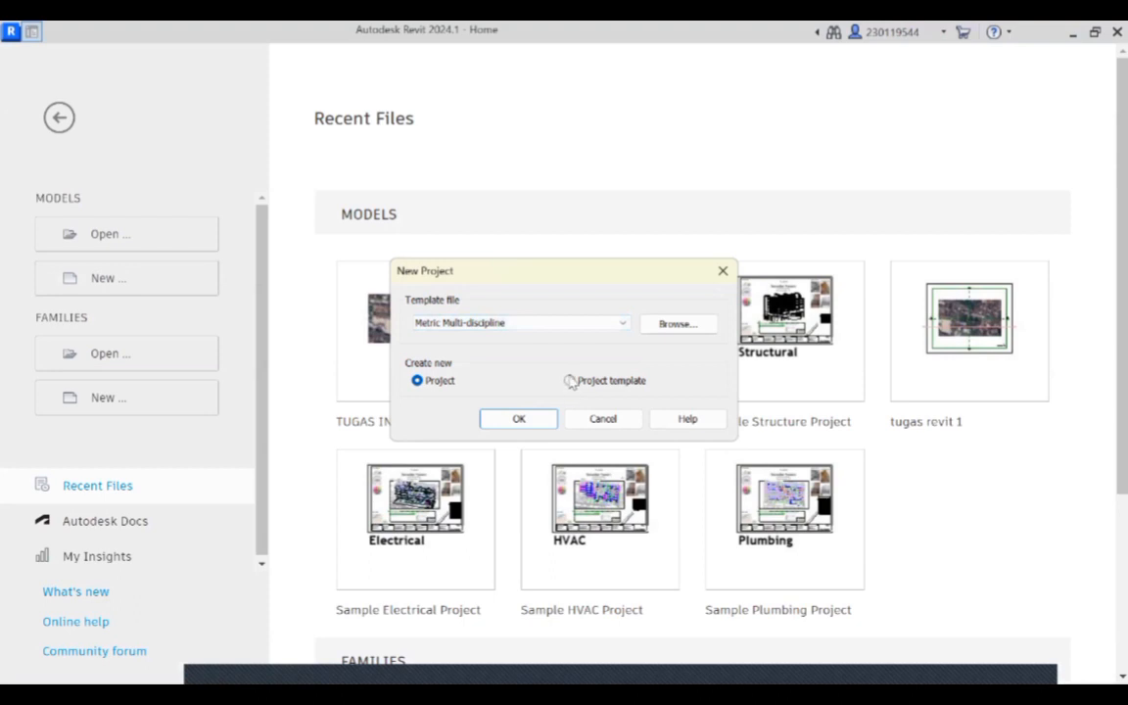
left_click(570, 381)
left_click(441, 383)
left_click(534, 421)
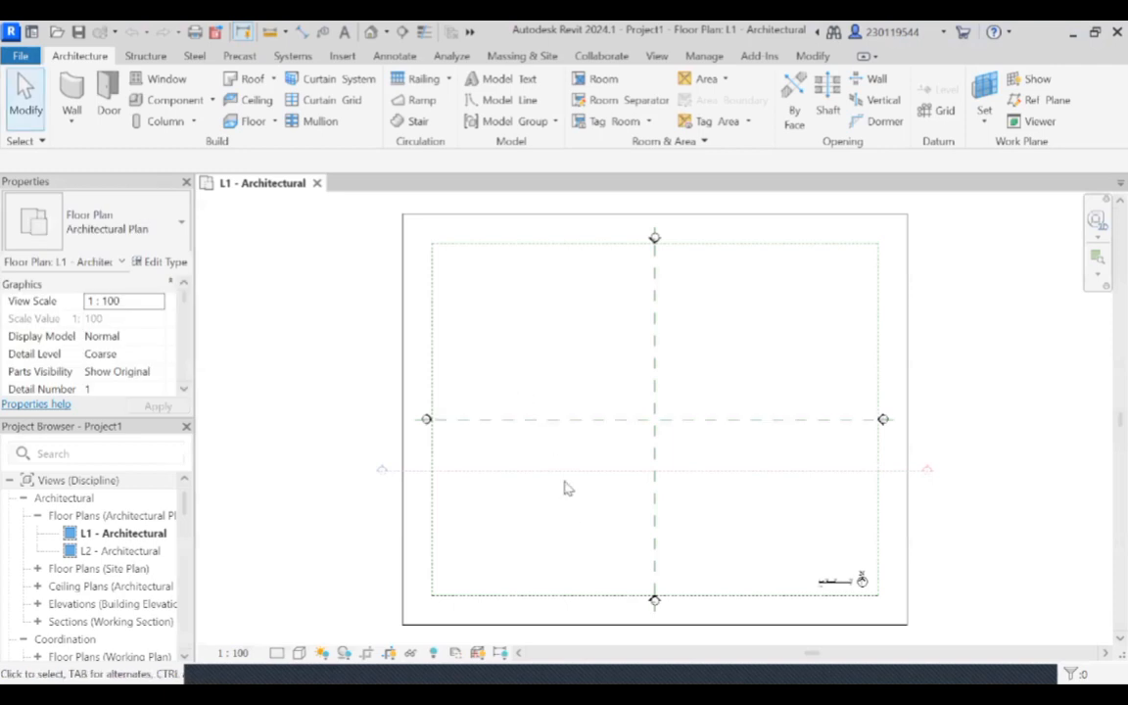
Look over the L1 architectural plan, the project's views and sheets, and the plan's view properties.
scroll(563, 490, "up", 3)
scroll(556, 485, "down", 4)
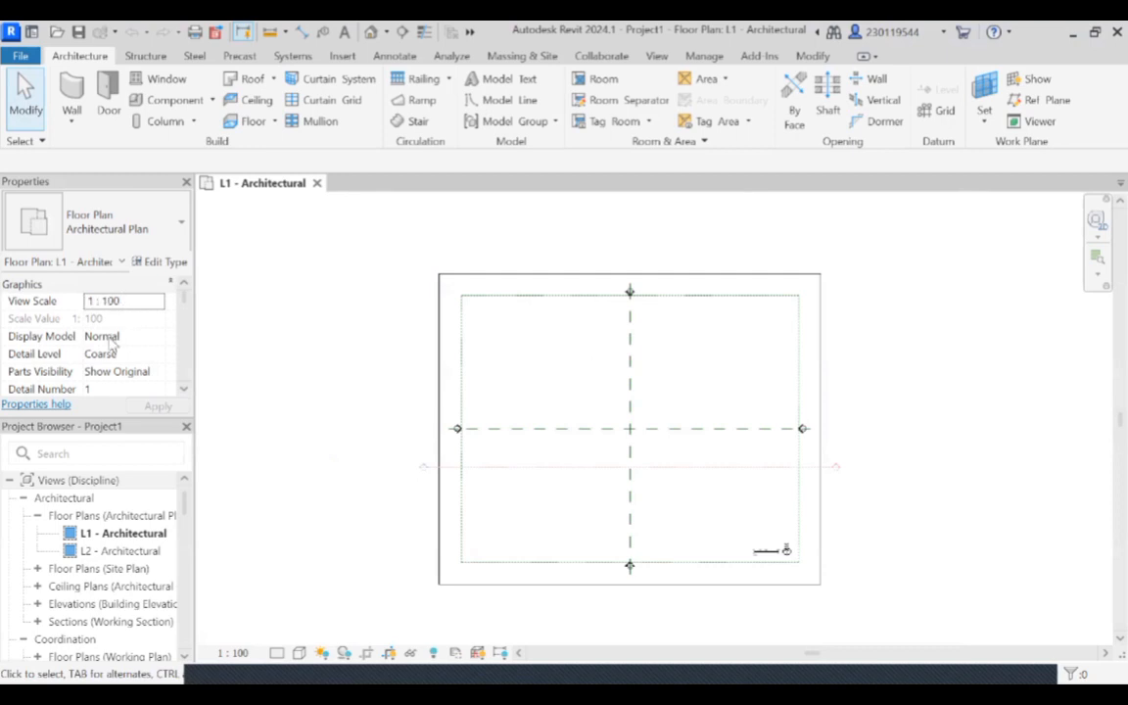
scroll(108, 544, "down", 15)
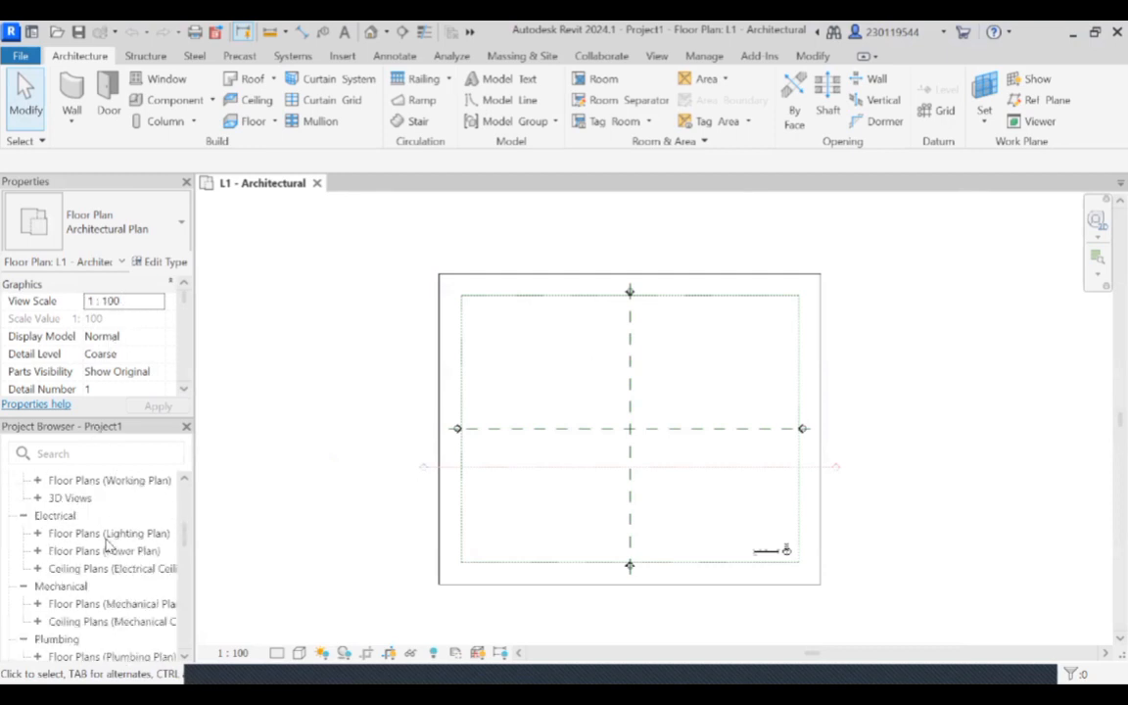
scroll(108, 544, "down", 3)
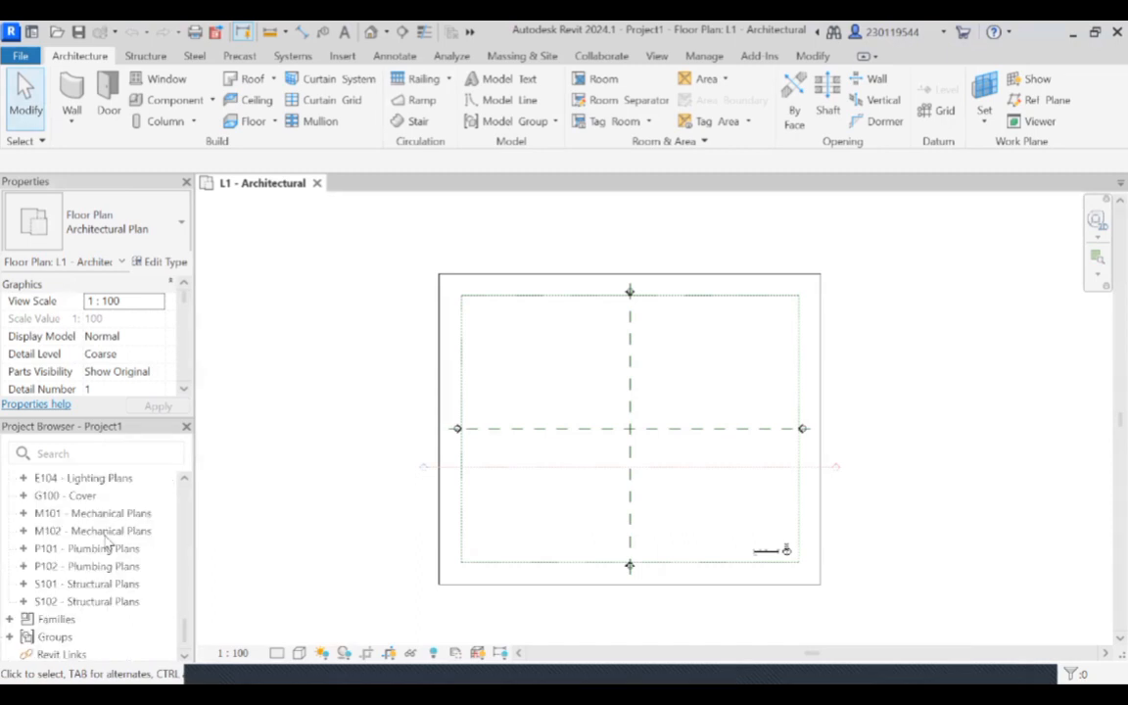
scroll(105, 534, "up", 8)
scroll(103, 519, "up", 5)
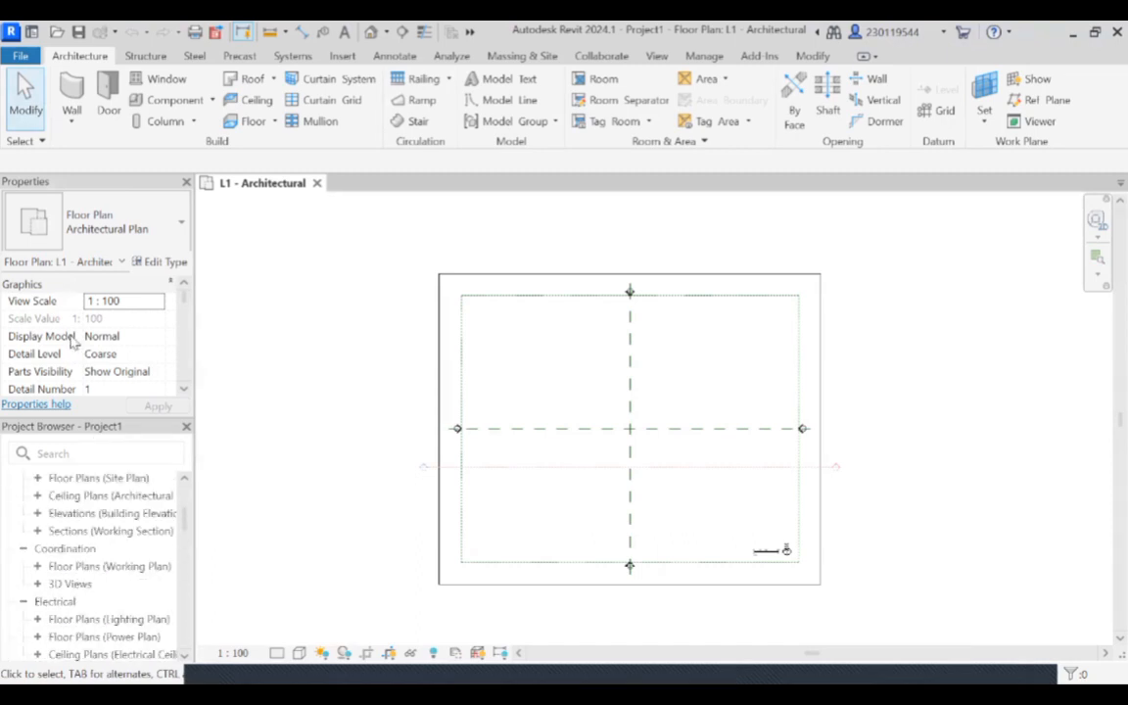
scroll(97, 333, "down", 4)
scroll(70, 340, "up", 4)
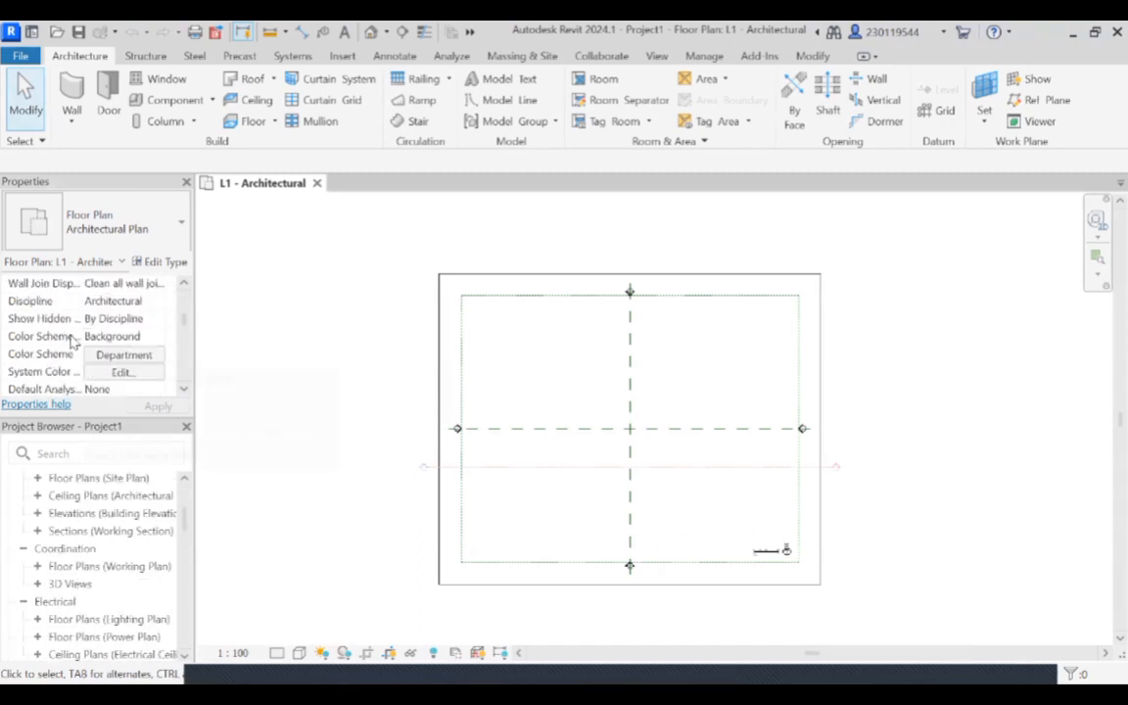
Hide the crop region of the L1 - Architectural floor plan.
scroll(70, 339, "down", 1)
scroll(70, 339, "down", 1)
scroll(93, 368, "down", 2)
scroll(95, 371, "down", 1)
scroll(90, 371, "down", 1)
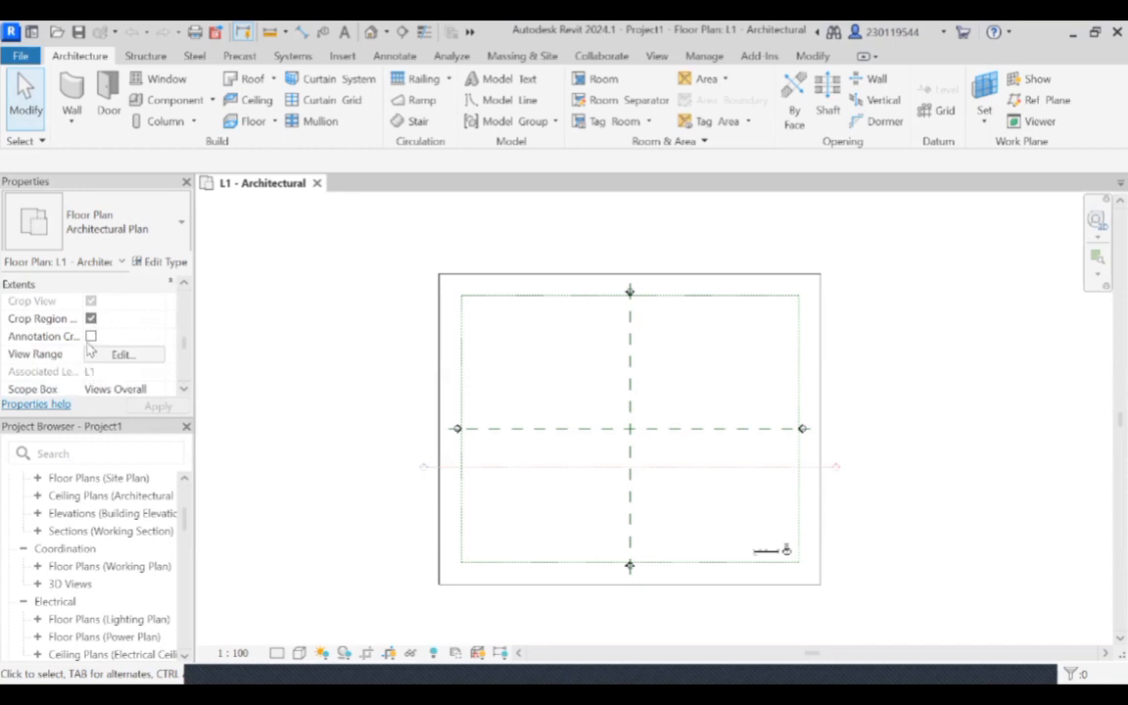
left_click(90, 318)
left_click(158, 405)
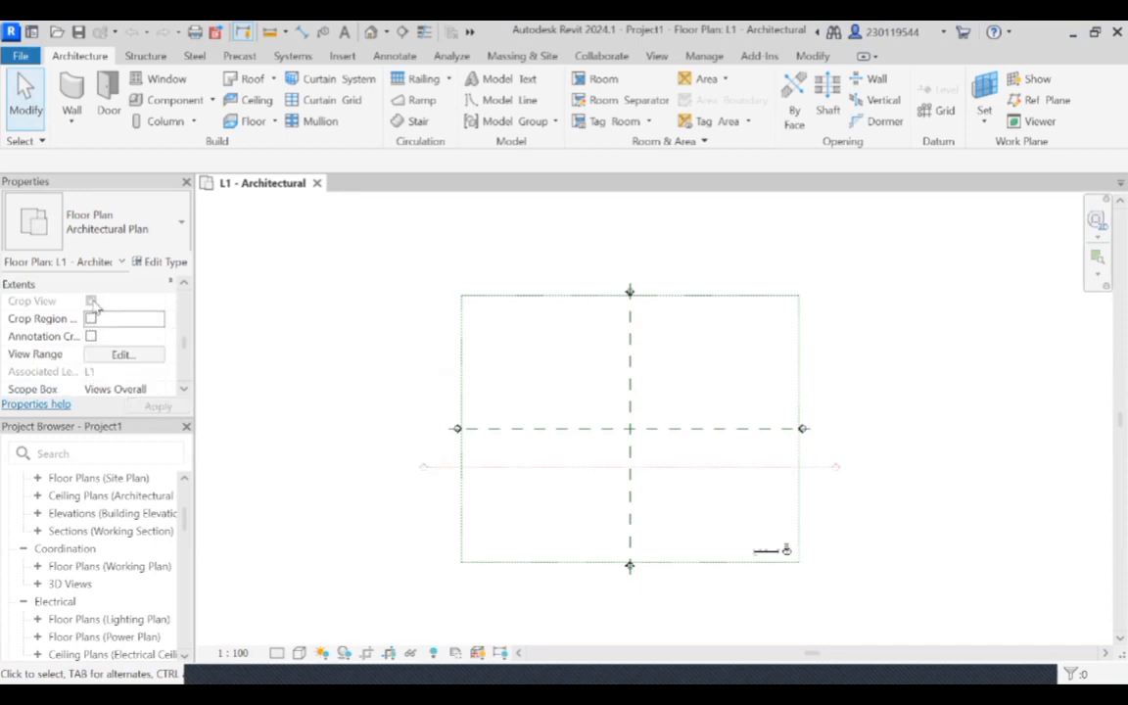
Open the Site view from the Site Plan floor plans.
scroll(137, 335, "up", 5)
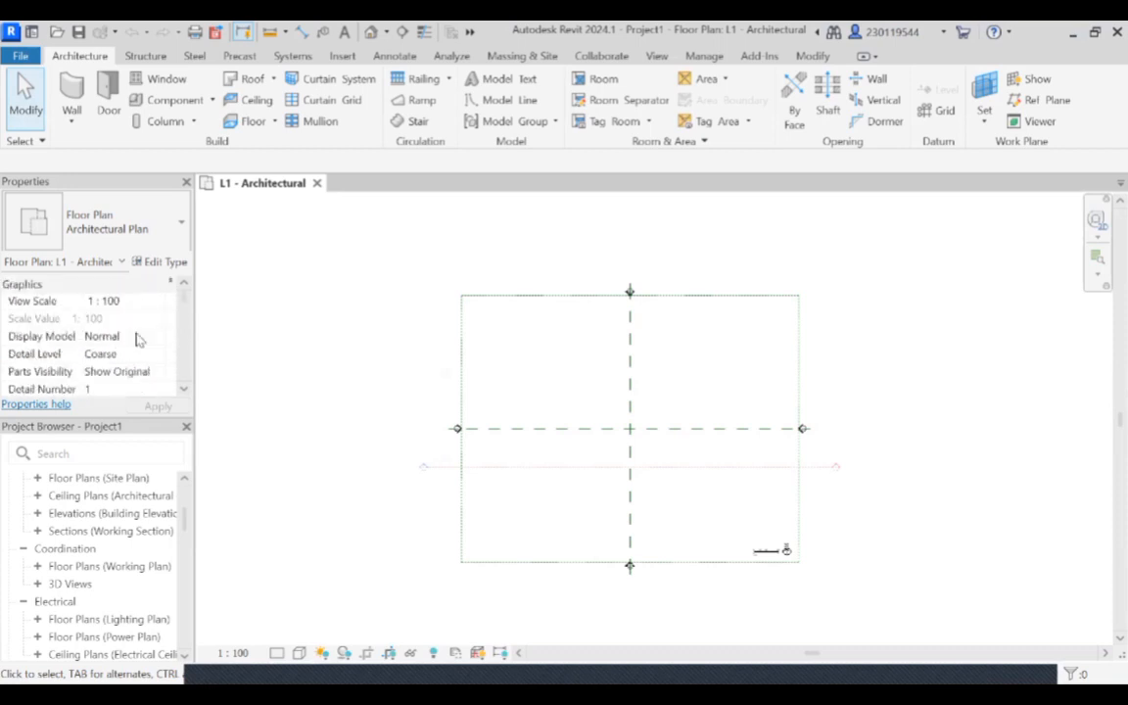
scroll(136, 463, "down", 5)
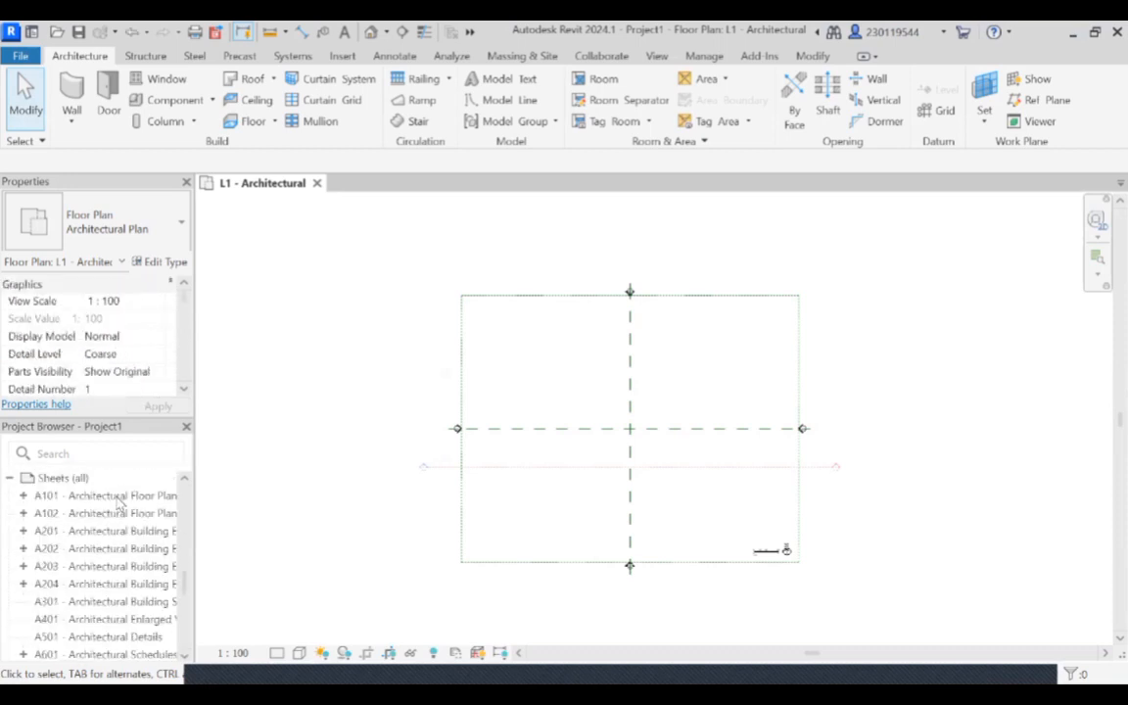
scroll(118, 502, "up", 8)
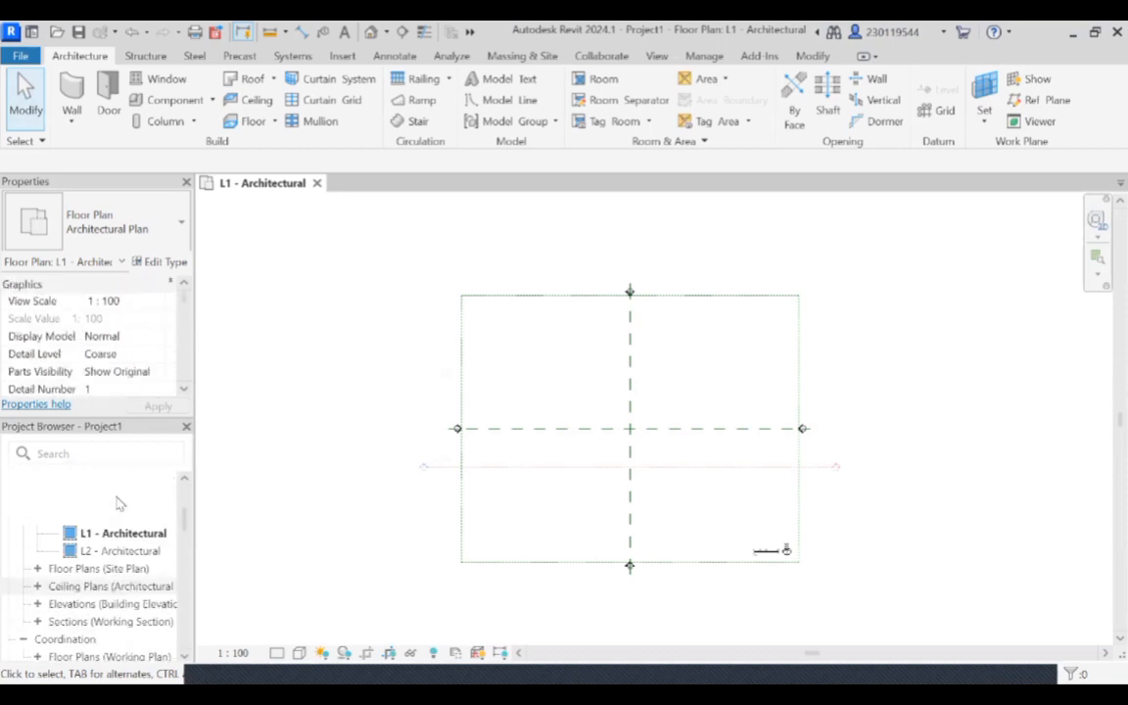
left_click(78, 571)
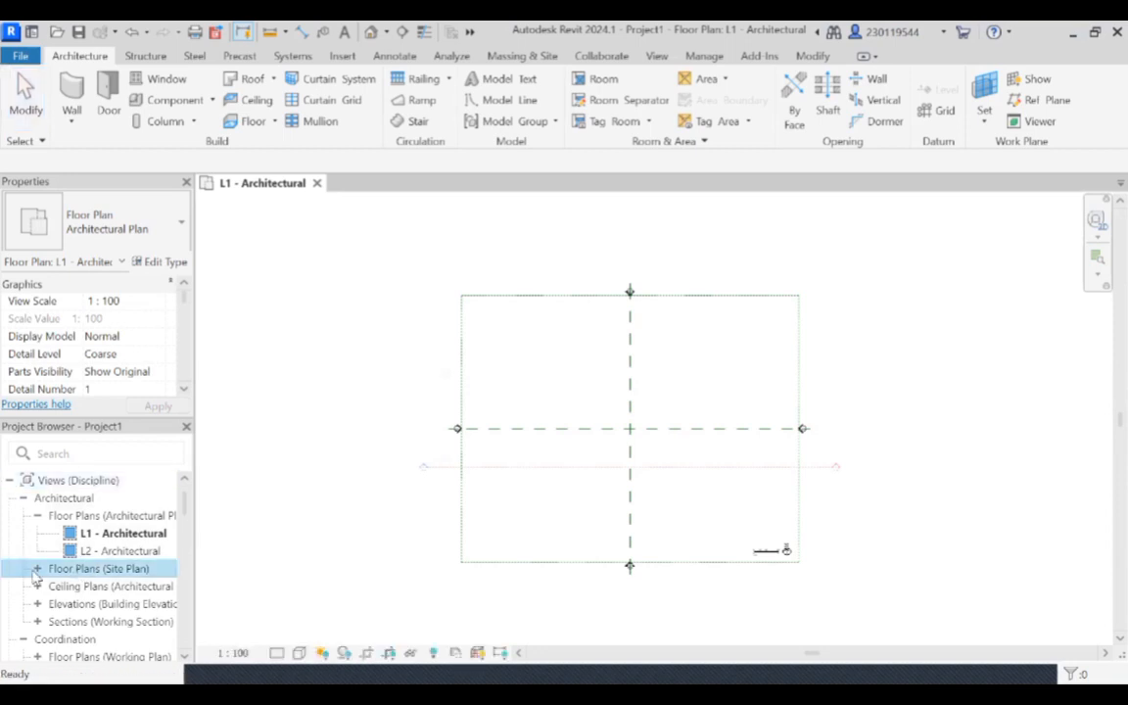
left_click(38, 570)
double_click(79, 586)
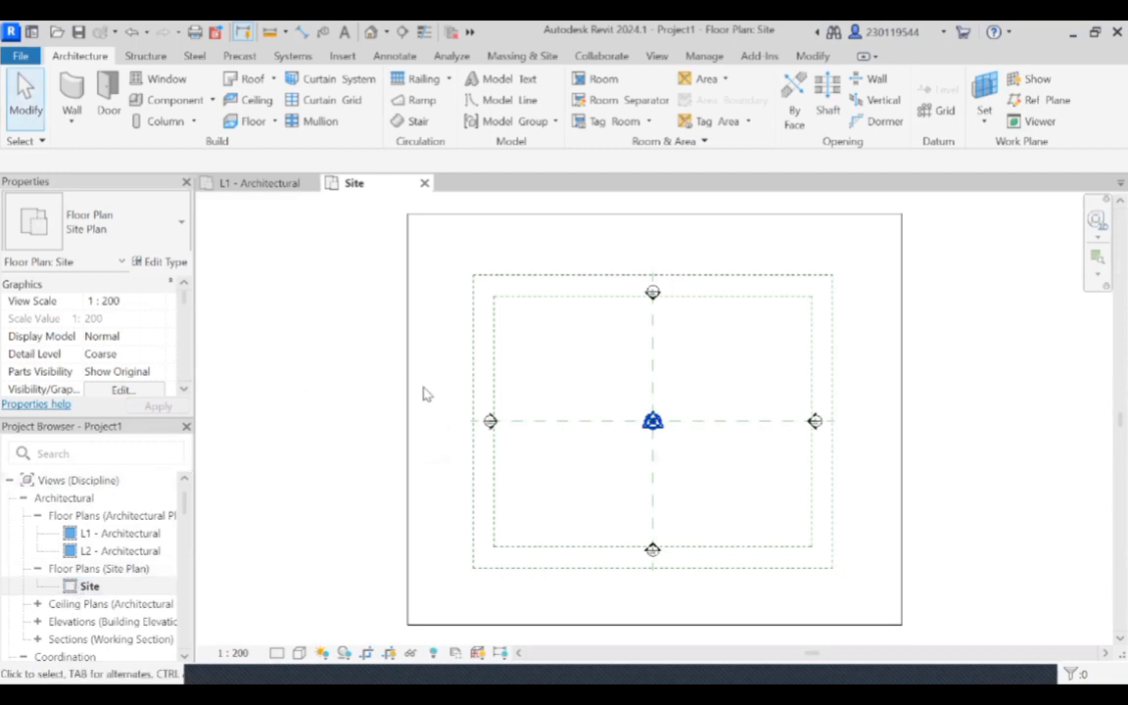
Set the Site plan's view scale to 1:100, turn off its view cropping and hide the crop region.
scroll(115, 323, "down", 3)
scroll(112, 303, "up", 3)
left_click(116, 300)
left_click(156, 303)
left_click(139, 320)
scroll(124, 352, "down", 5)
scroll(118, 352, "down", 3)
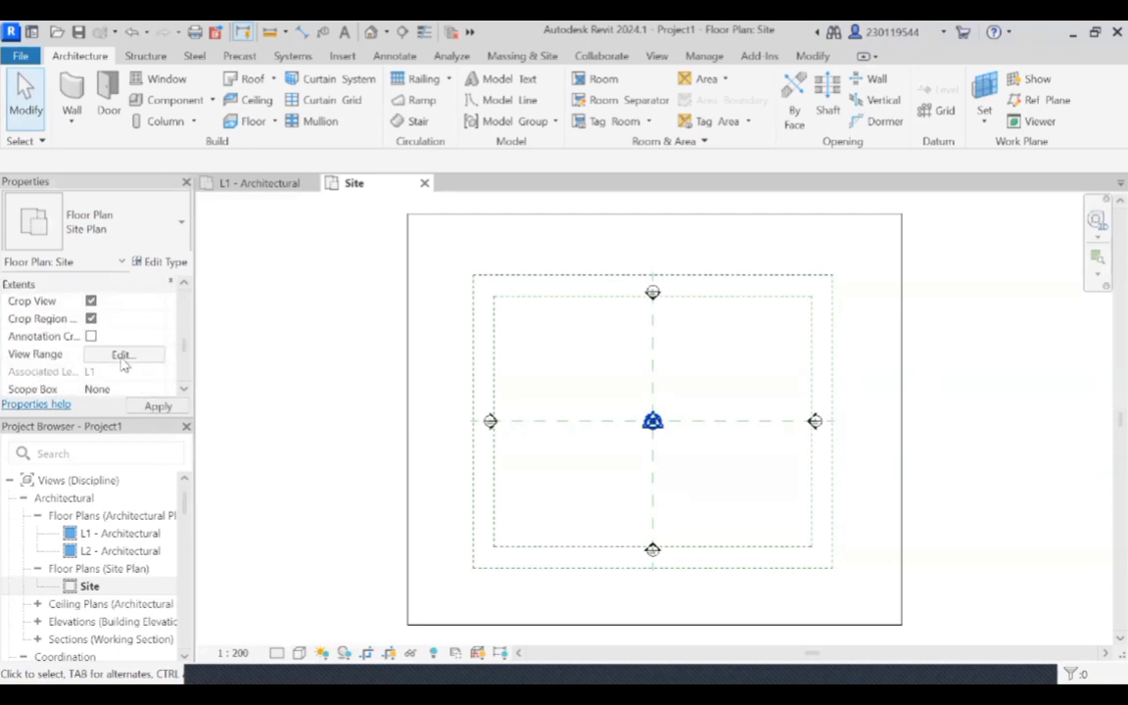
left_click(91, 301)
scroll(108, 353, "down", 5)
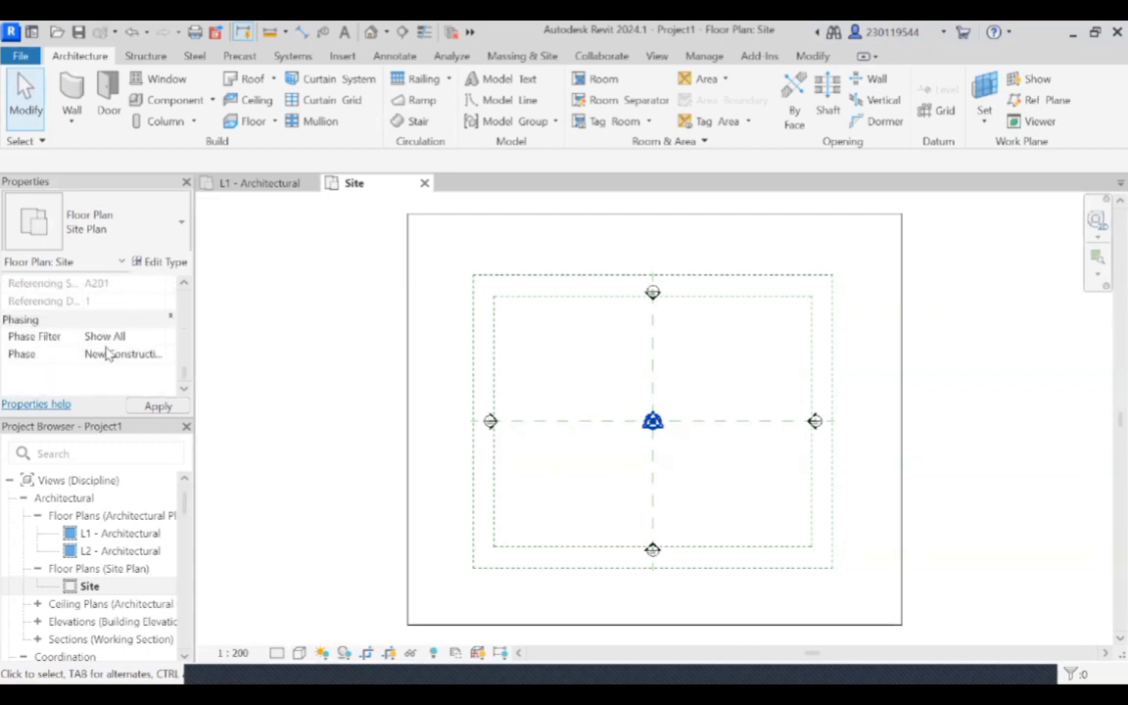
left_click(164, 409)
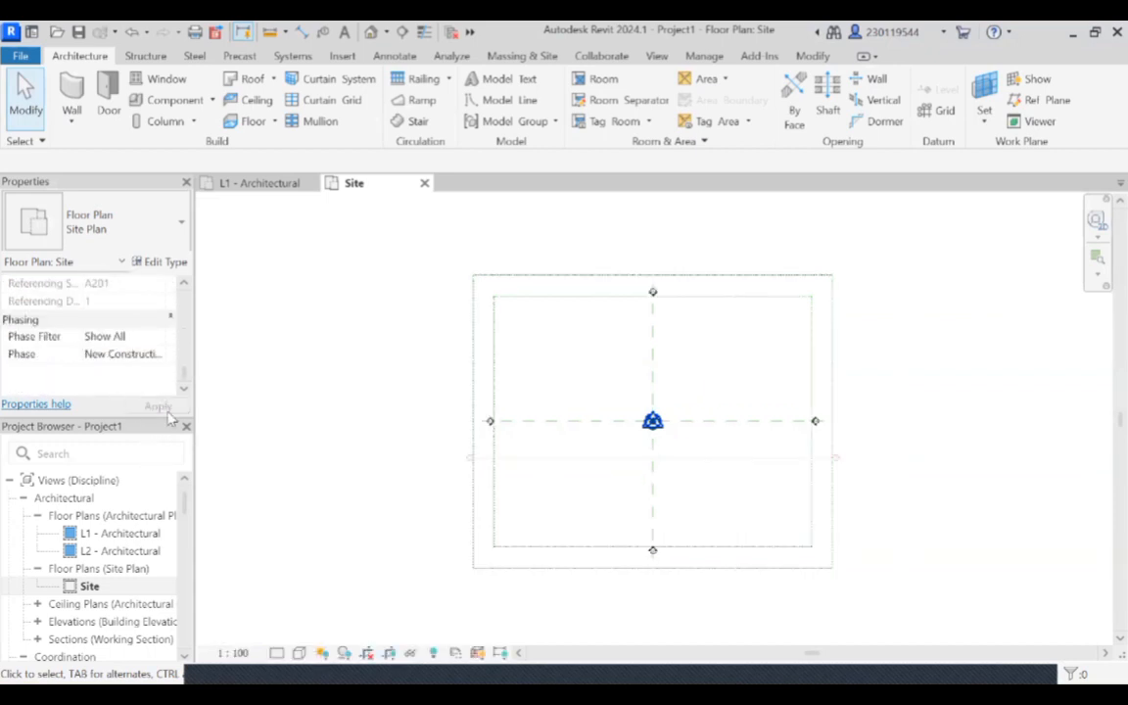
Open the project units settings.
scroll(531, 397, "up", 2)
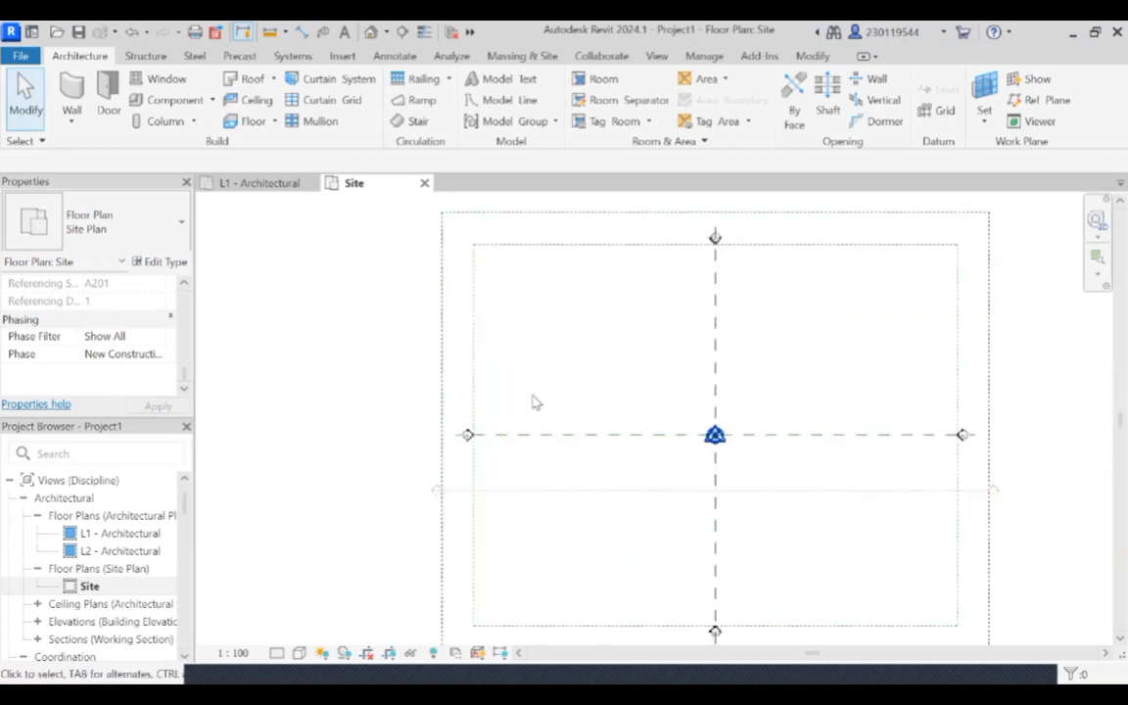
key("u")
key("n")
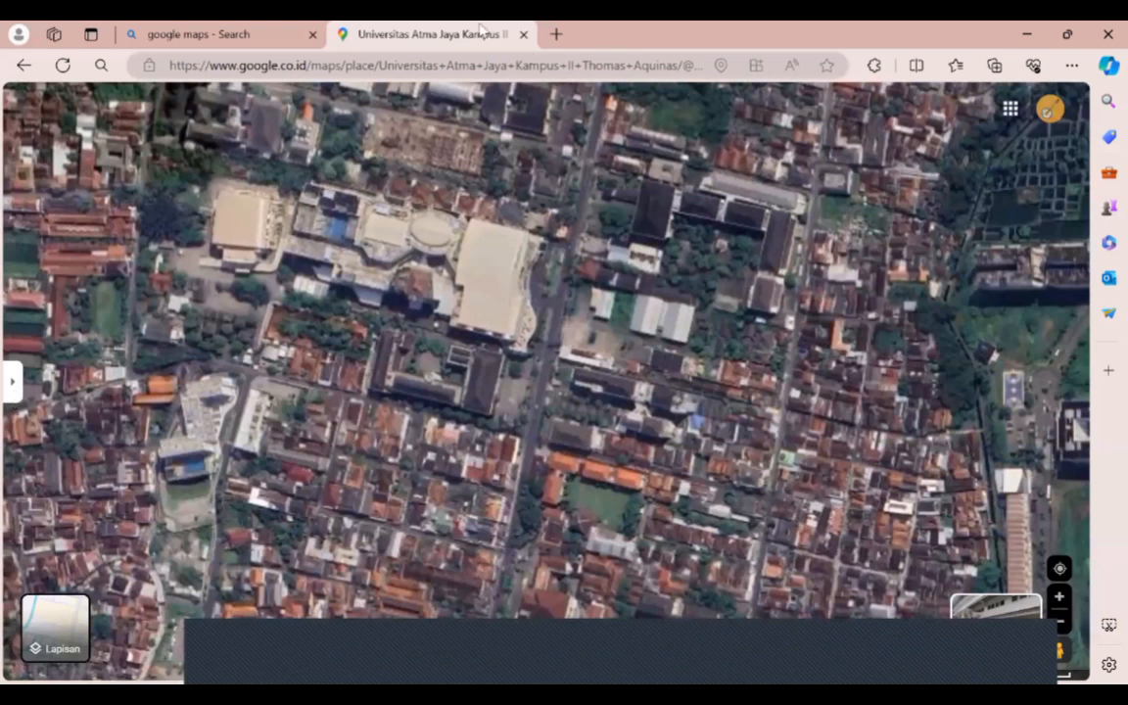
Reopen Google Maps in the browser and show Universitas Atma Jaya Kampus II Thomas Aquinas in satellite view without side panels.
left_click(524, 35)
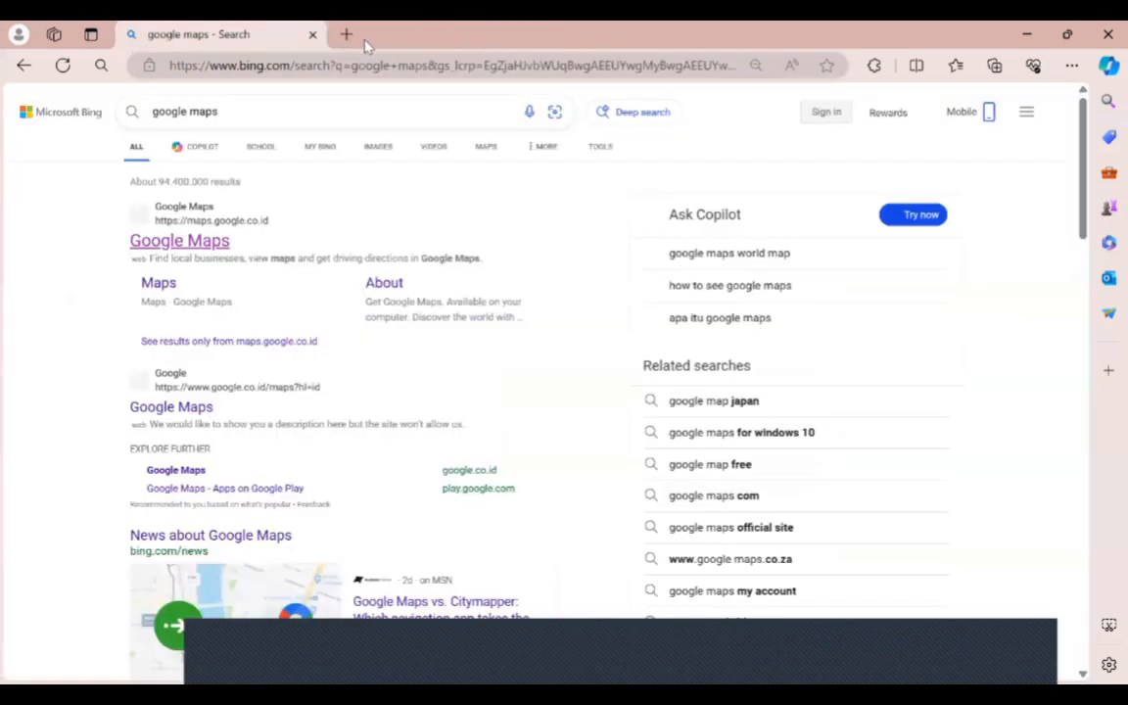
left_click(214, 247)
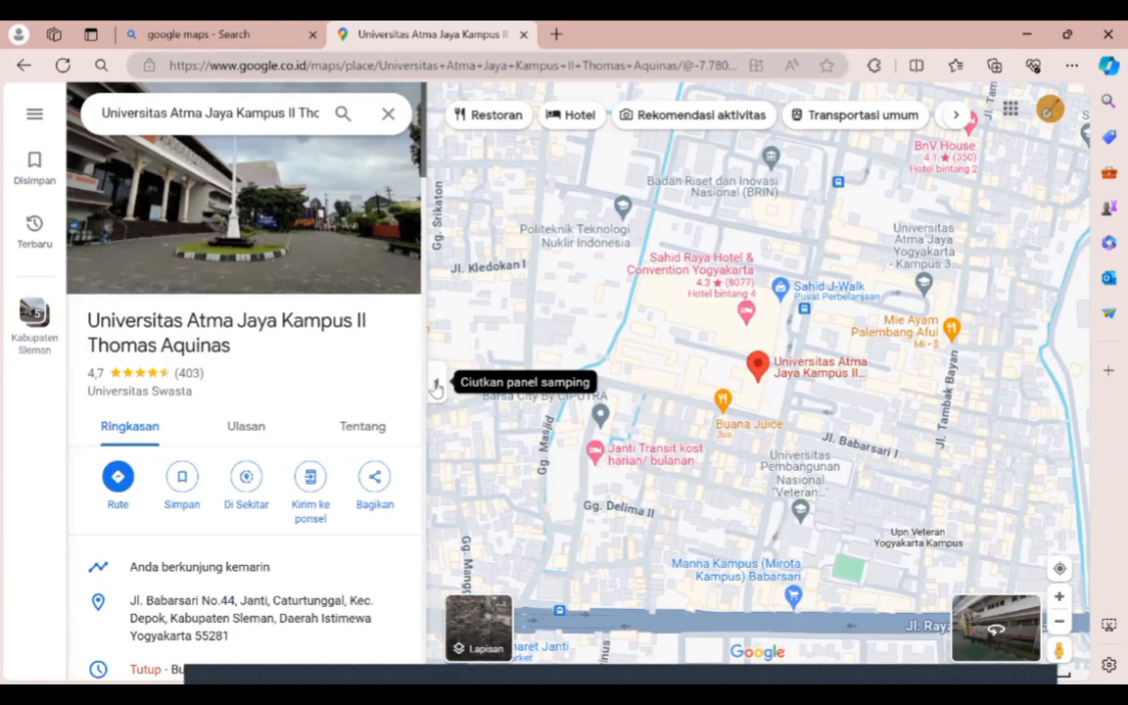
left_click(436, 385)
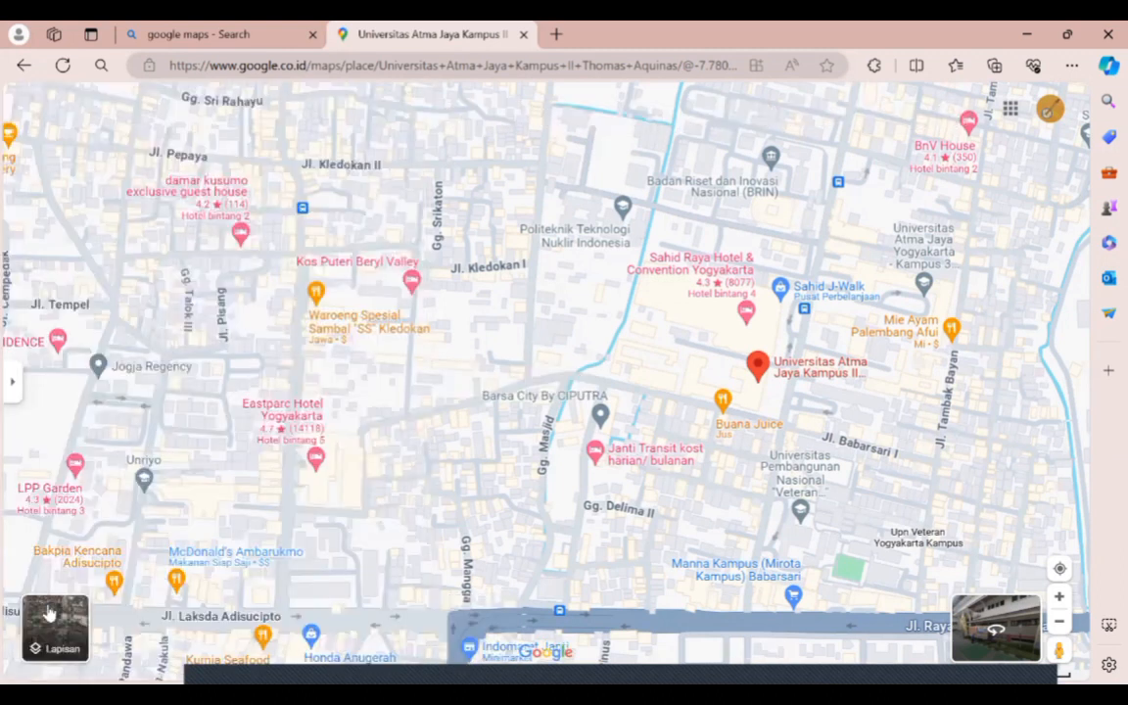
left_click(55, 627)
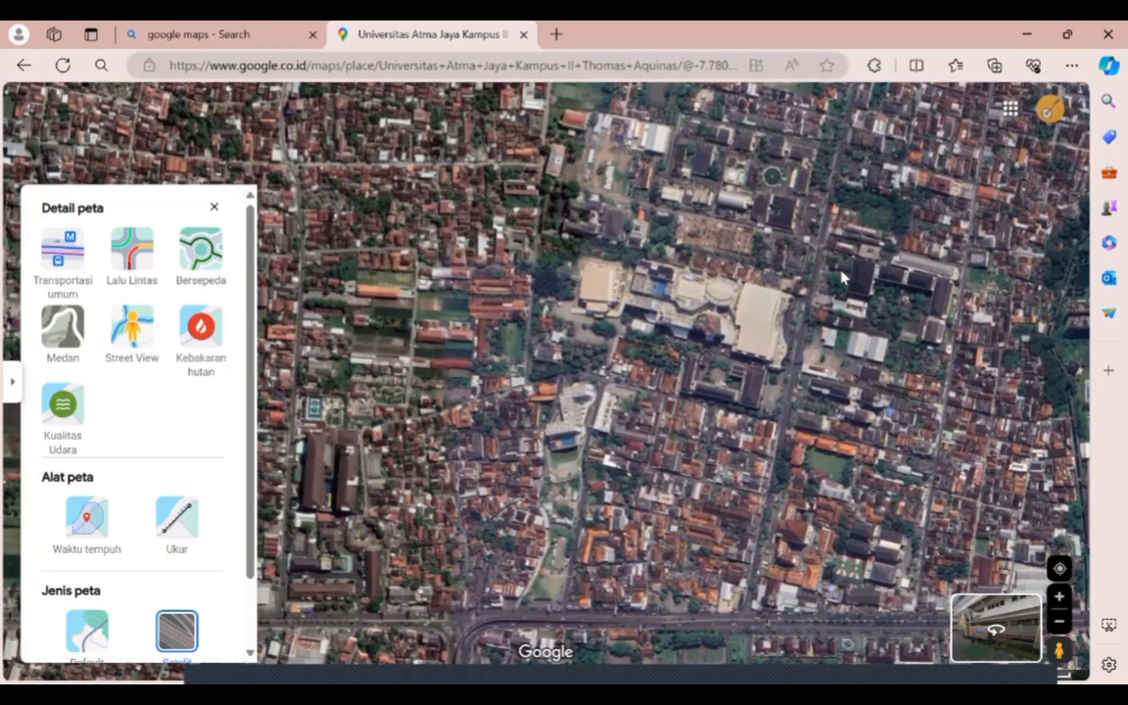
scroll(900, 284, "up", 4)
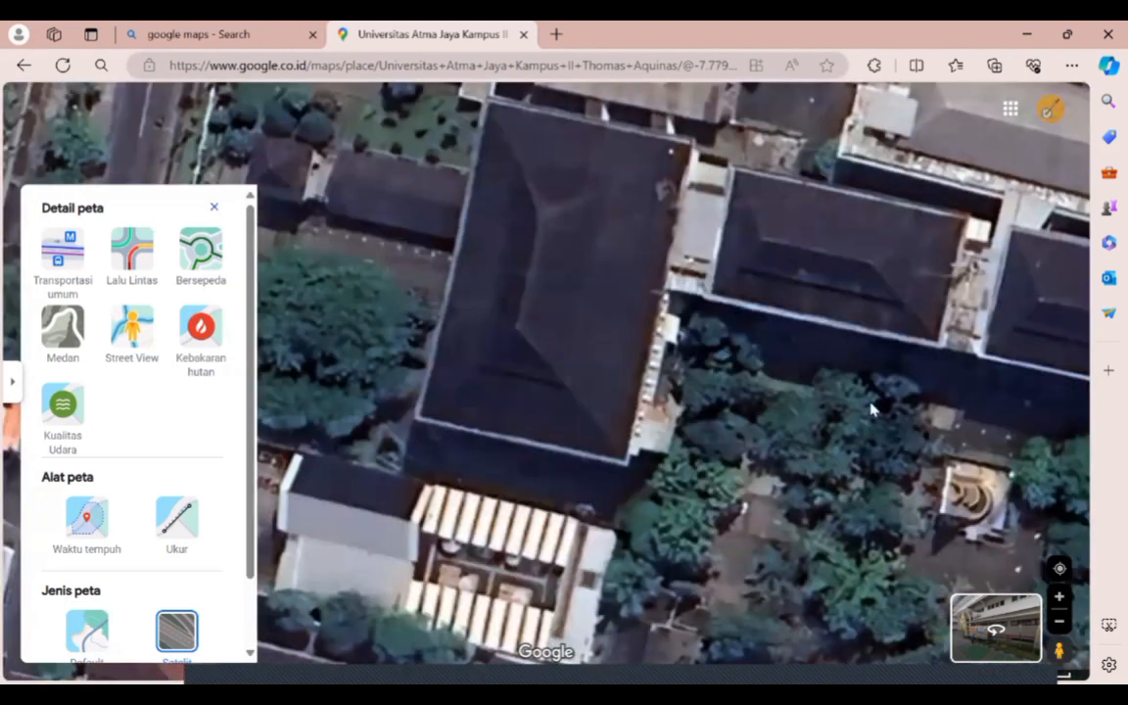
left_click(214, 207)
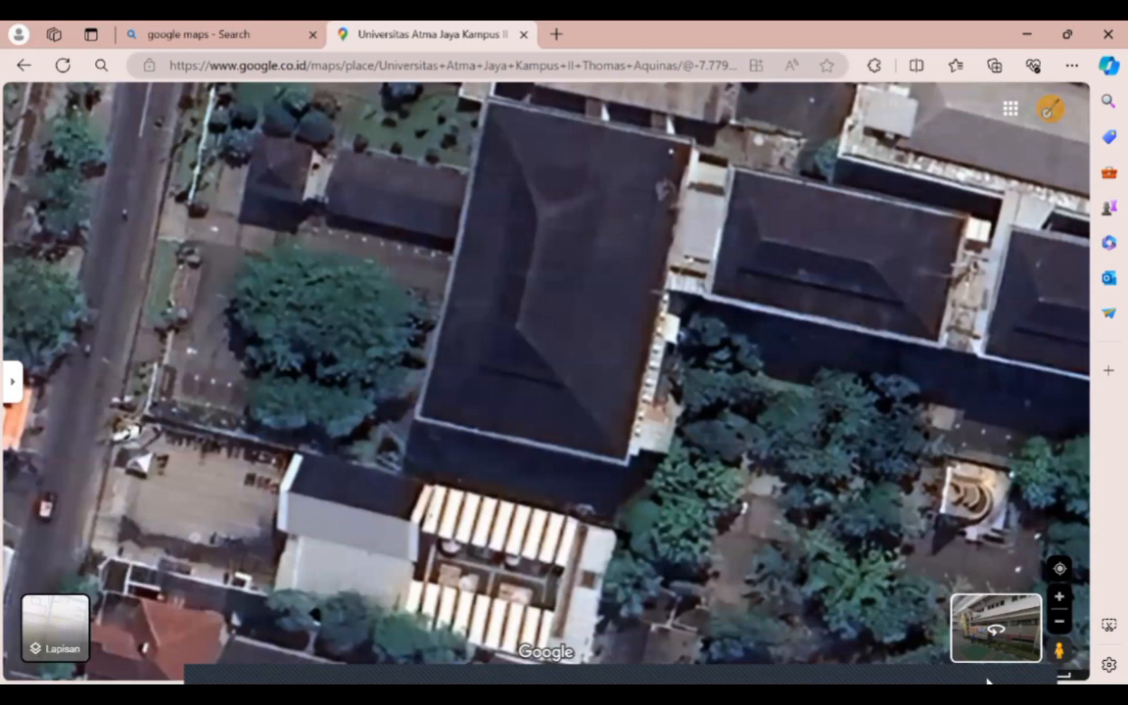
Frame the dark-roofed campus buildings east of the main road in the satellite map.
scroll(680, 463, "down", 1)
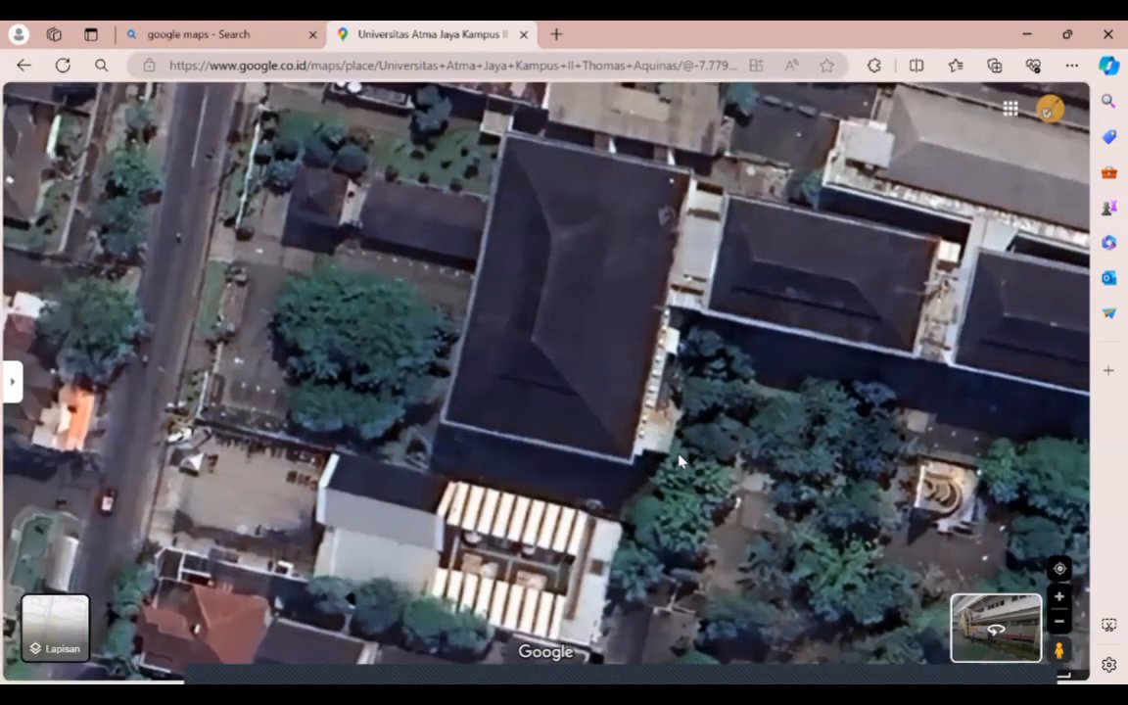
scroll(681, 463, "down", 1)
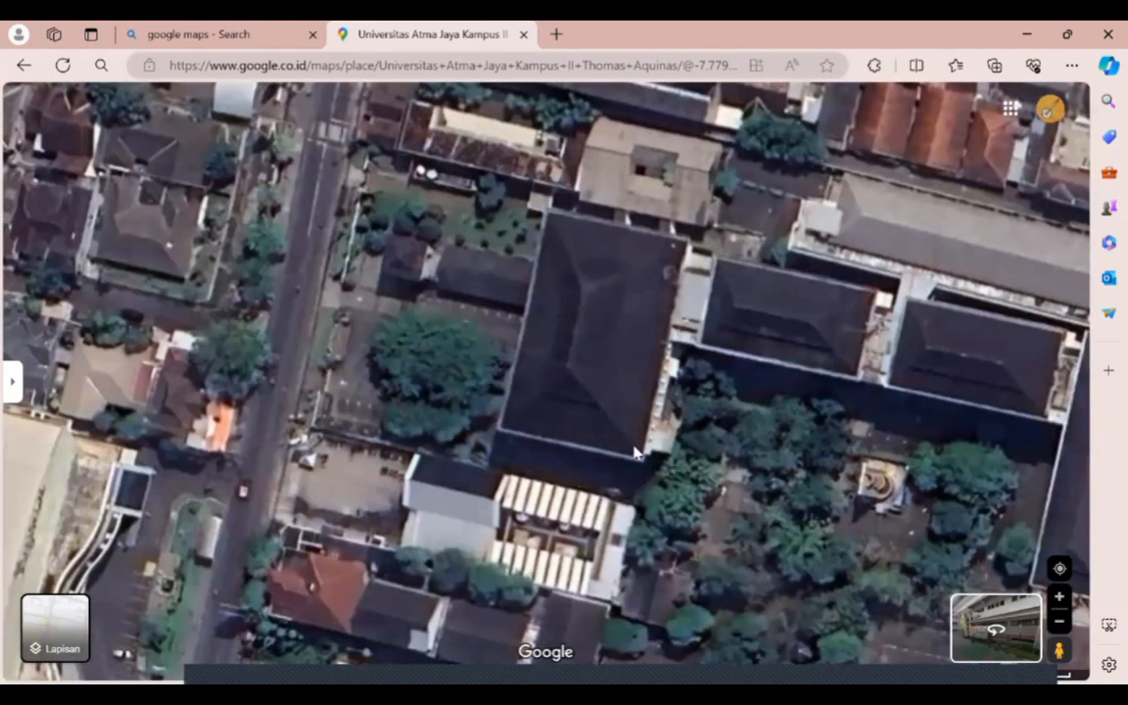
scroll(606, 436, "down", 1)
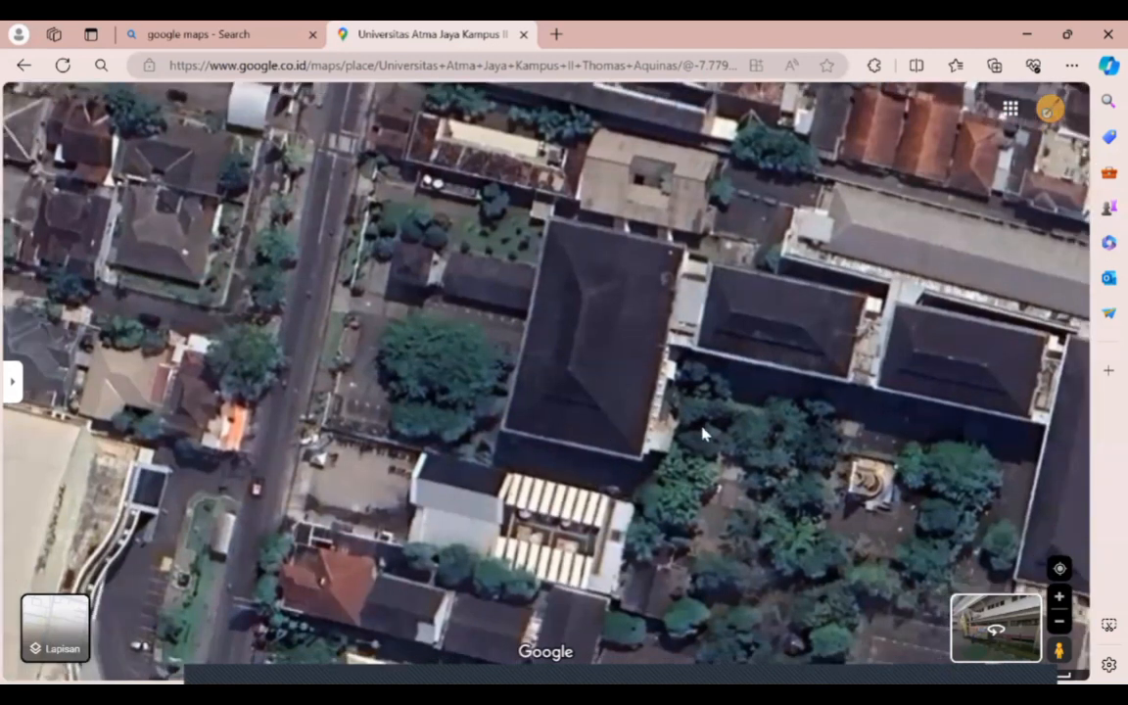
scroll(609, 431, "down", 1)
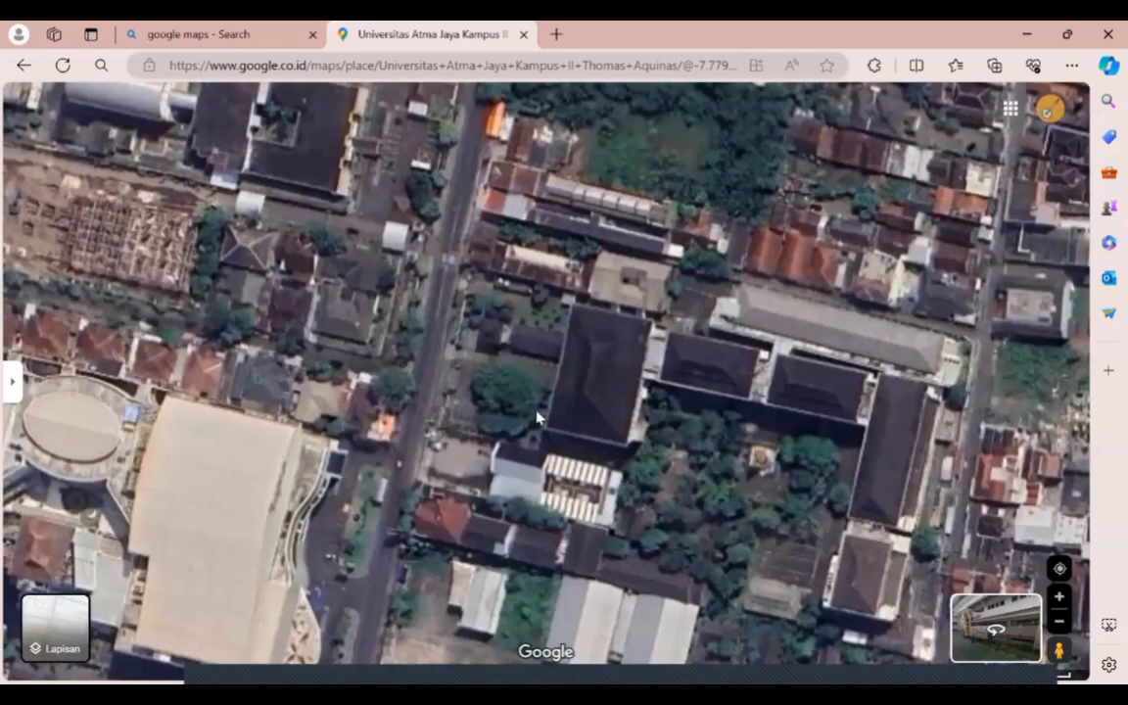
scroll(215, 396, "down", 1)
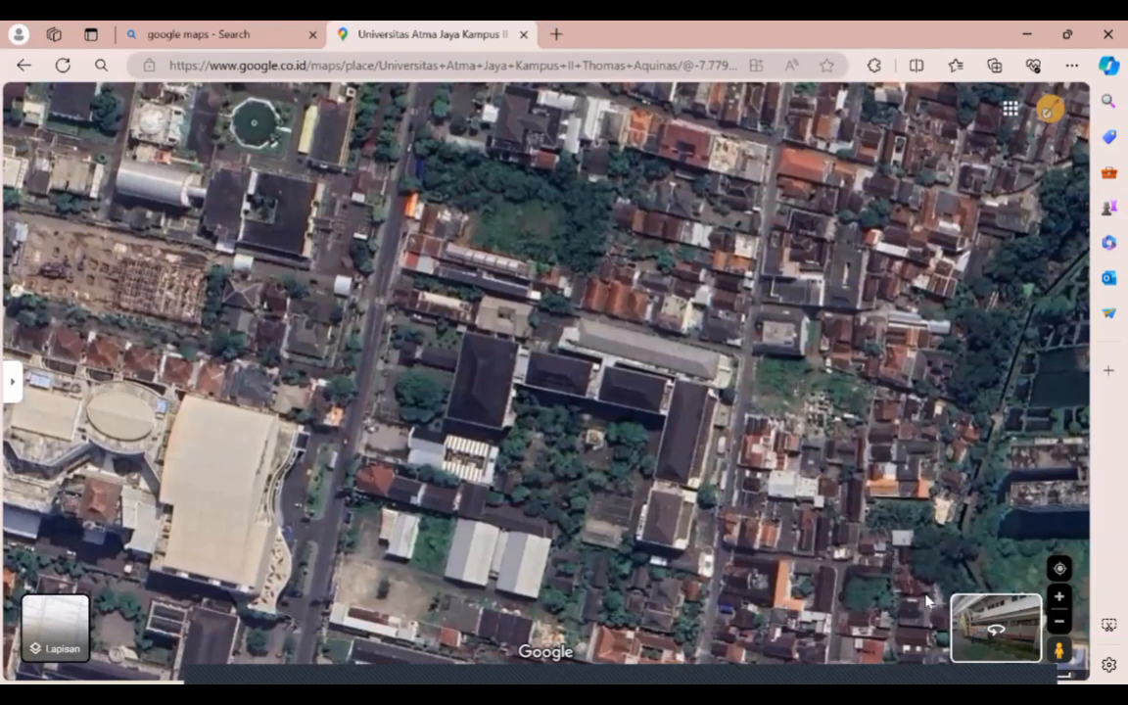
scroll(610, 419, "up", 1)
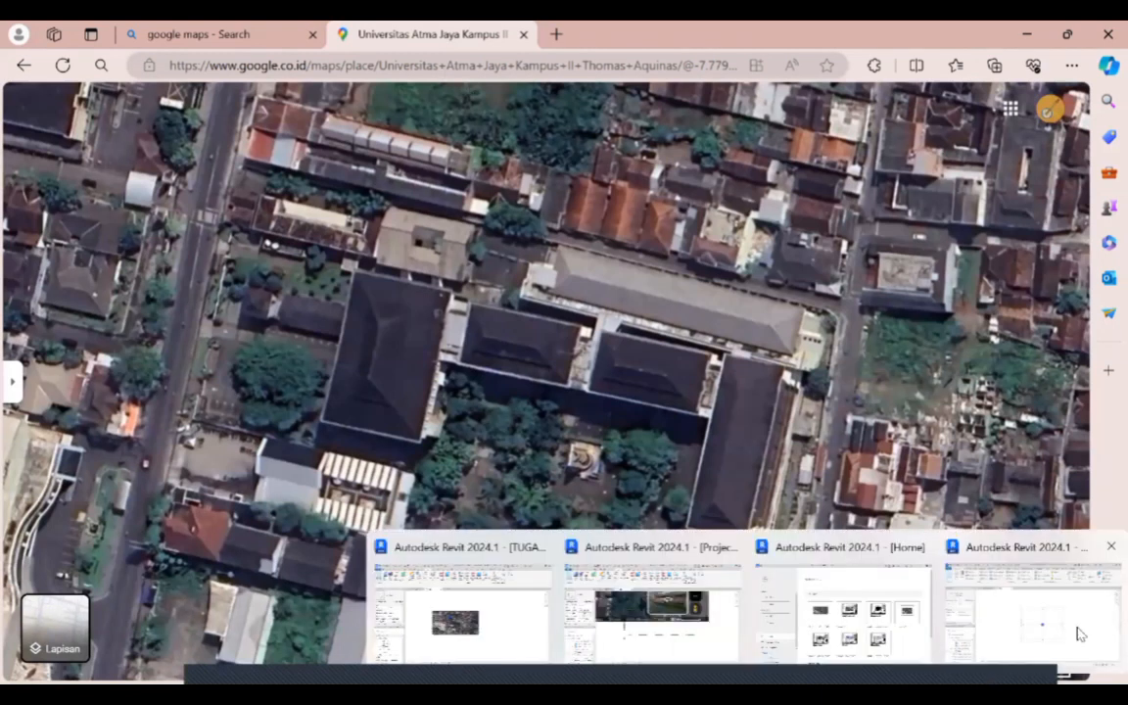
Switch to the Revit project, import maps uajy .jpg from Pictures and place it centred on the Site plan's project base point.
left_click(972, 573)
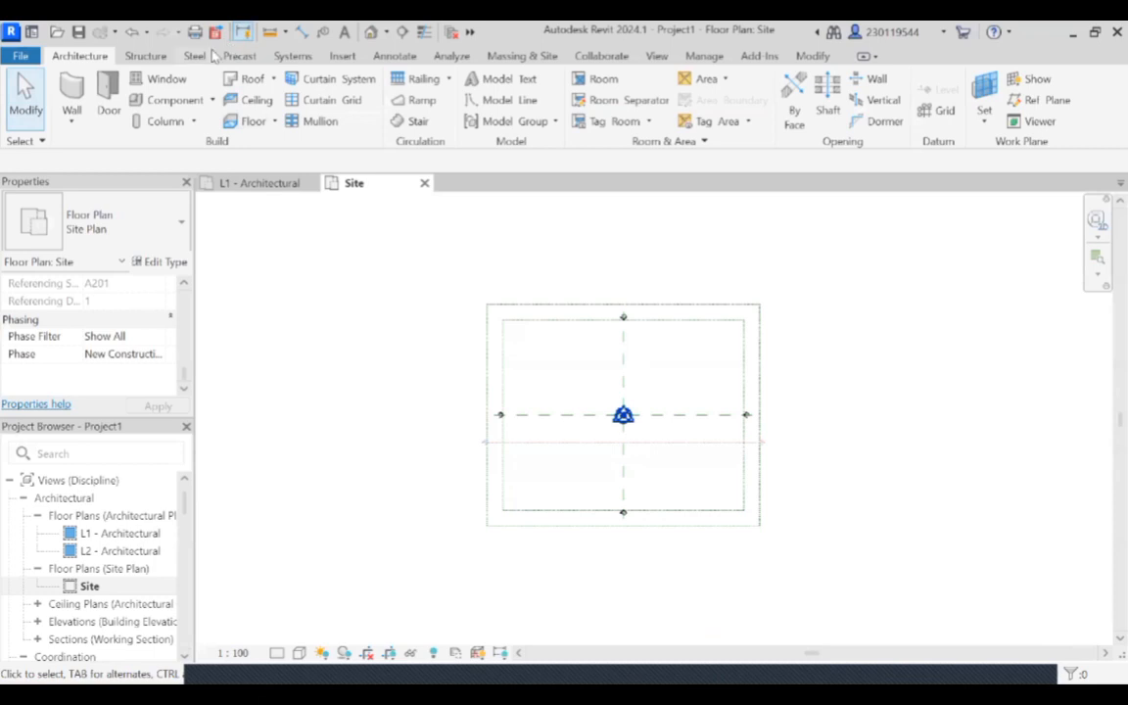
left_click(340, 57)
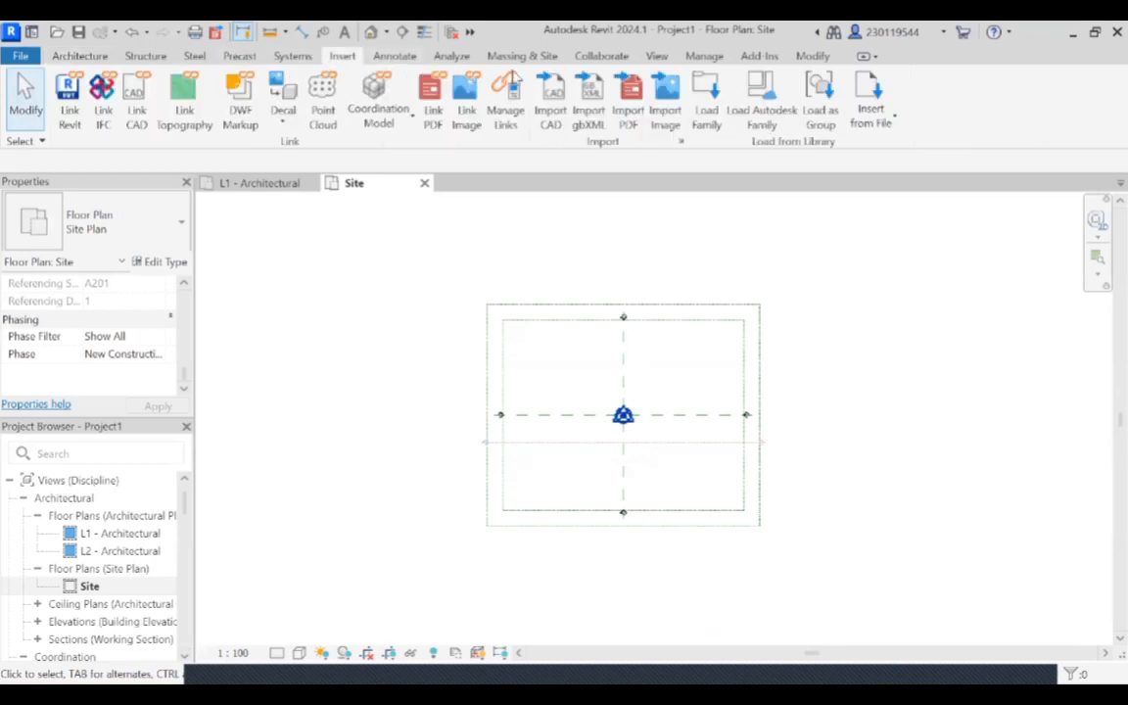
left_click(663, 115)
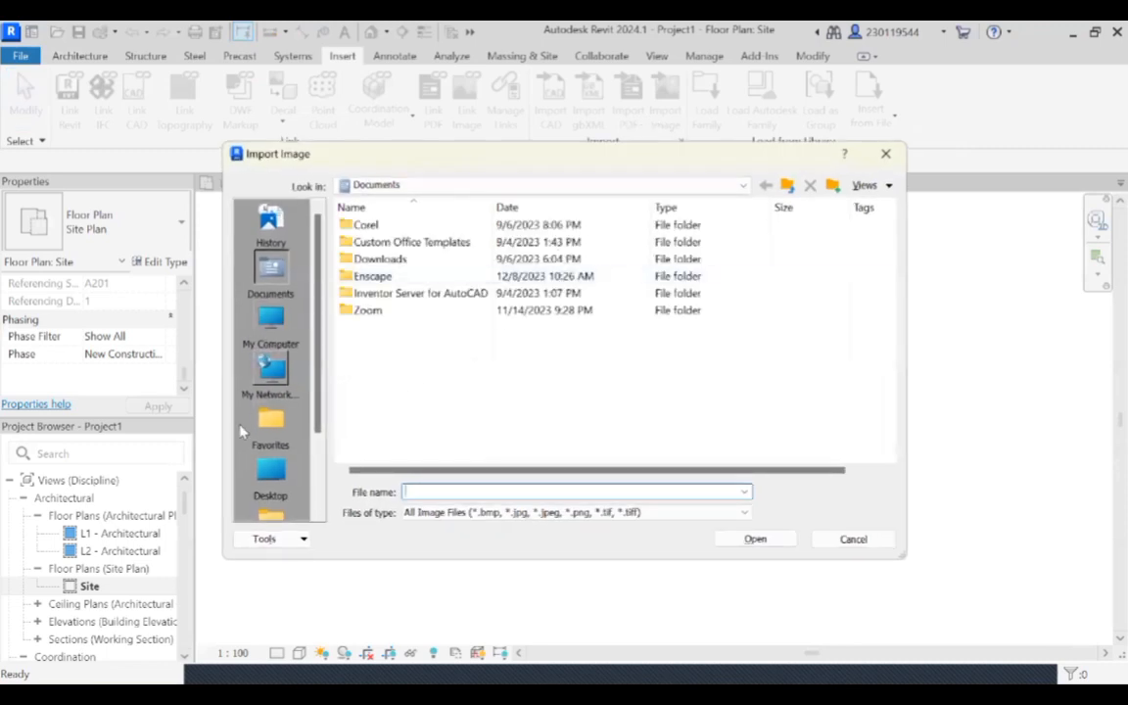
scroll(247, 433, "down", 2)
left_click(271, 368)
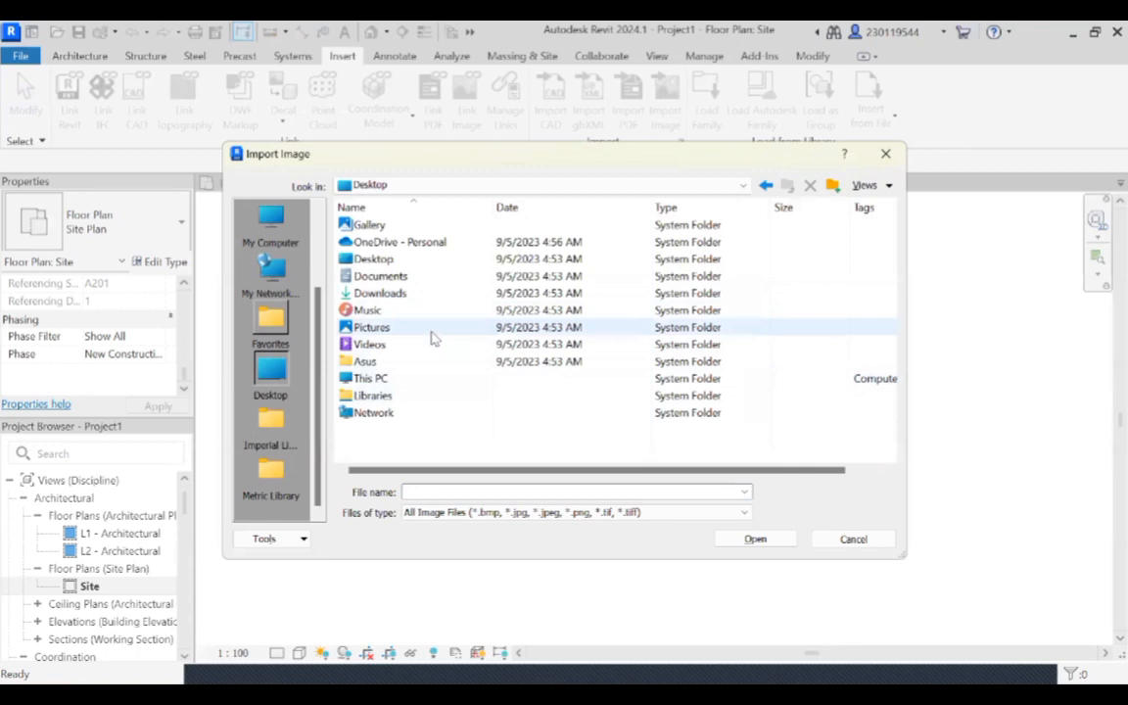
left_click(431, 333)
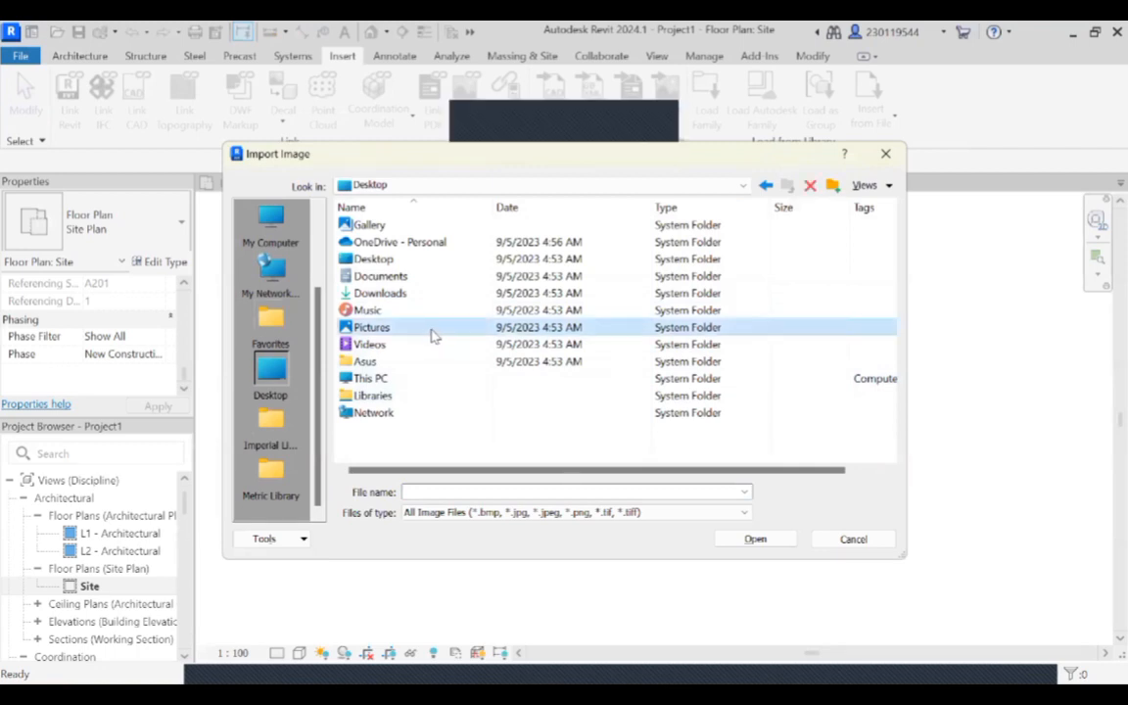
double_click(432, 333)
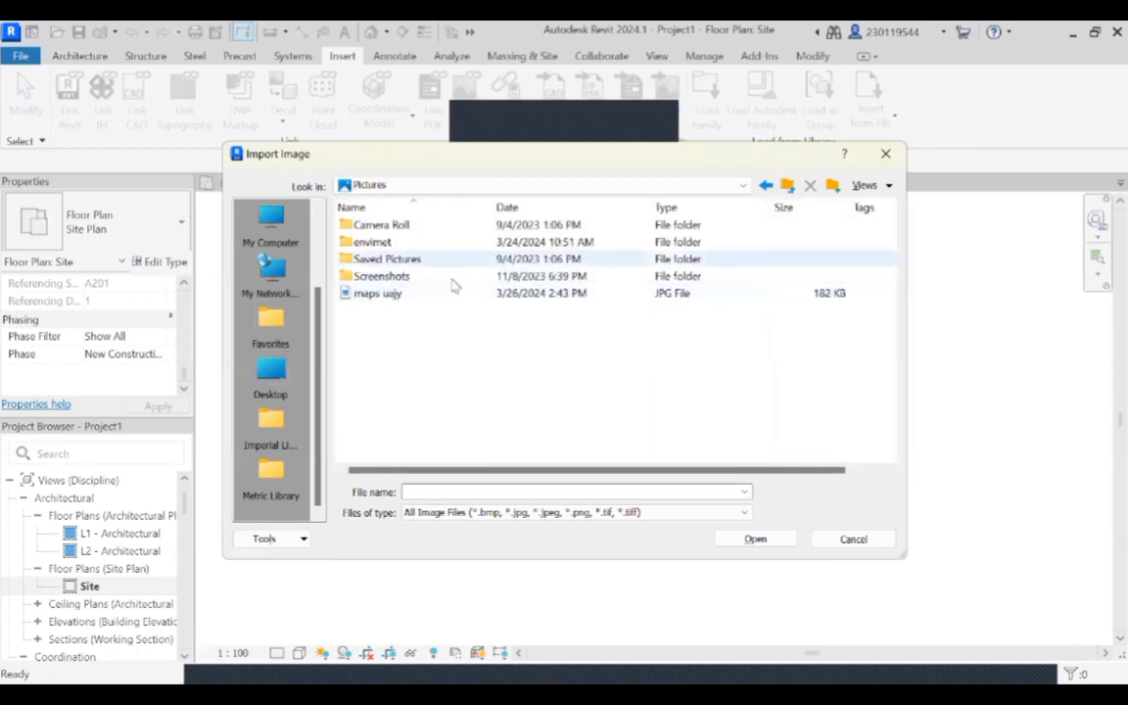
left_click(362, 293)
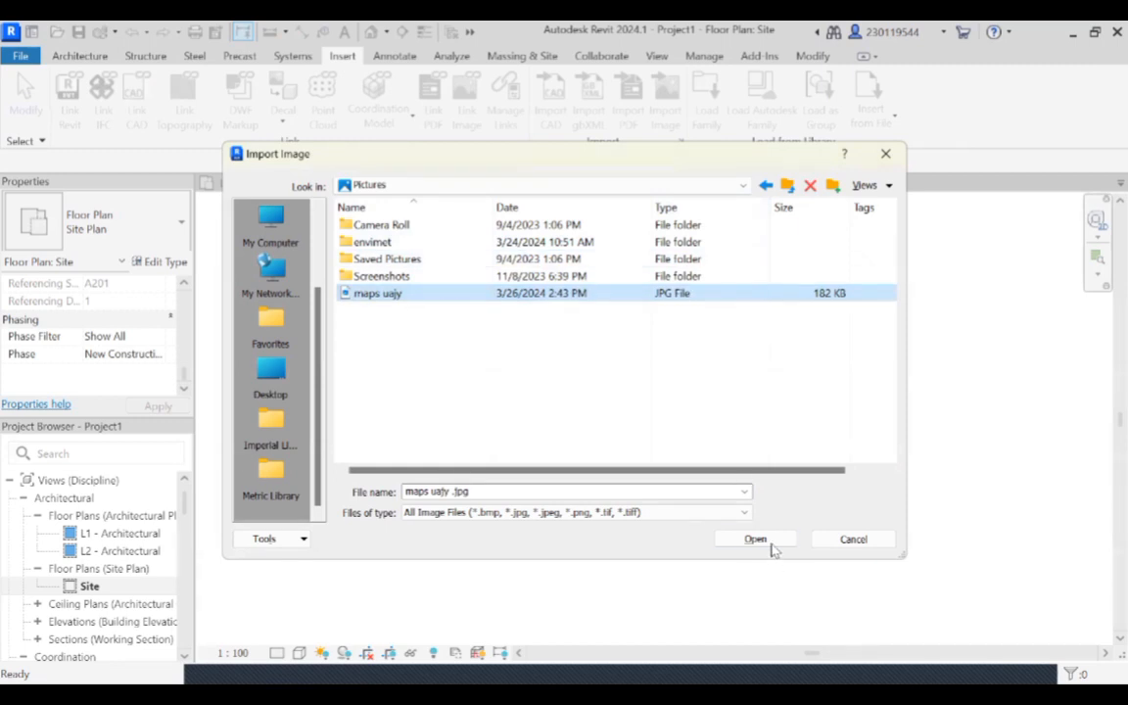
left_click(755, 537)
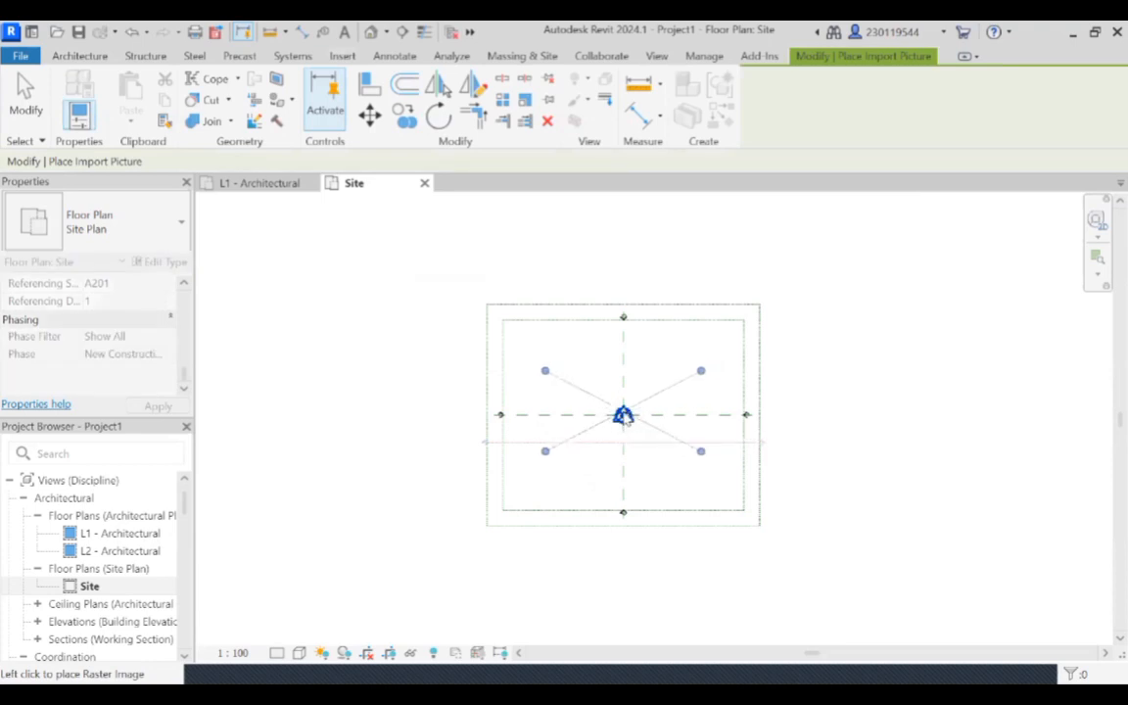
left_click(623, 415)
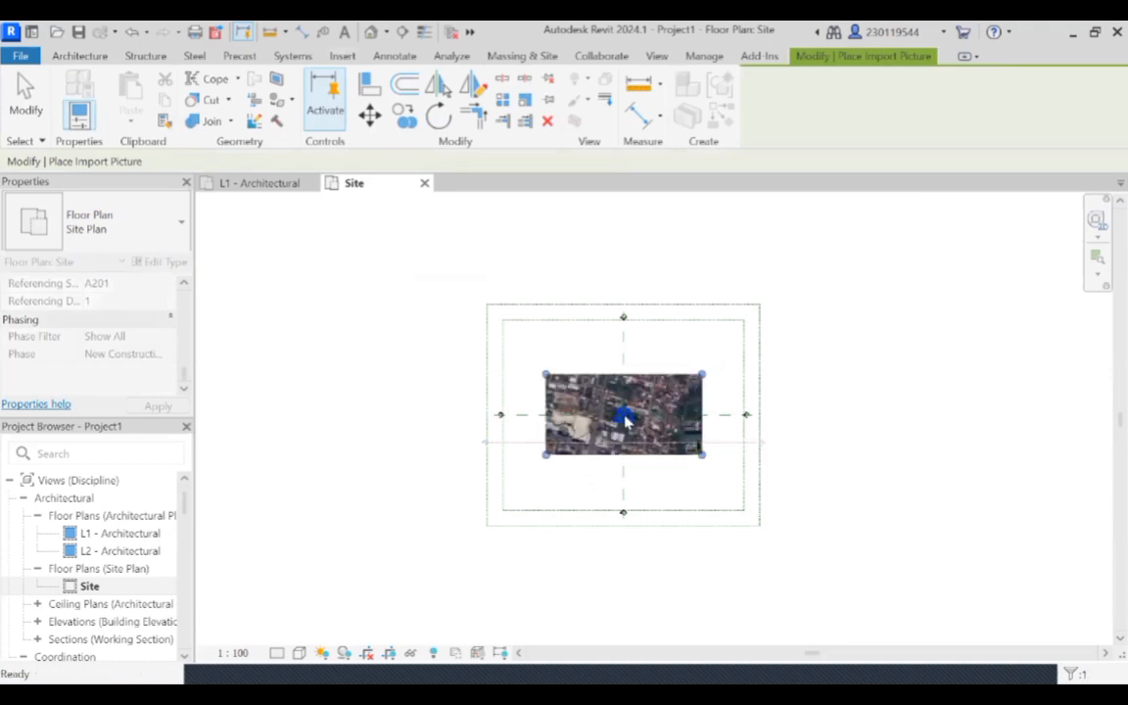
Scale the imported map image graphically from its 20 m scale bar, setting the bar's length to 20000 mm.
scroll(695, 468, "up", 5)
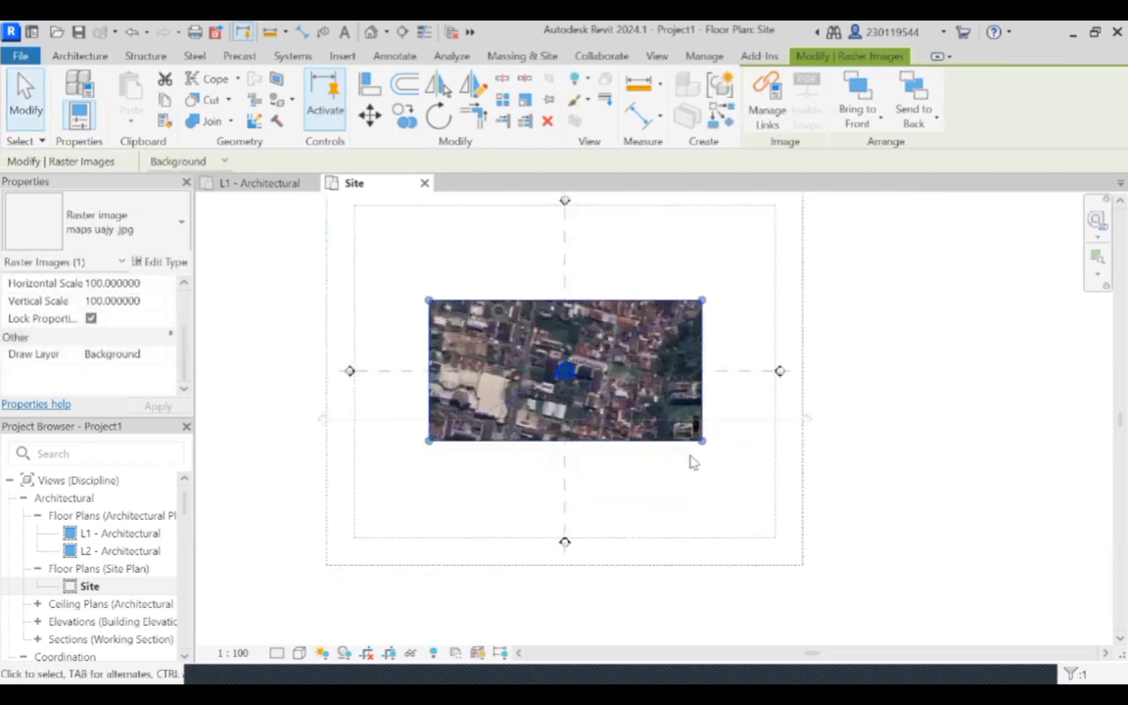
scroll(688, 455, "down", 5)
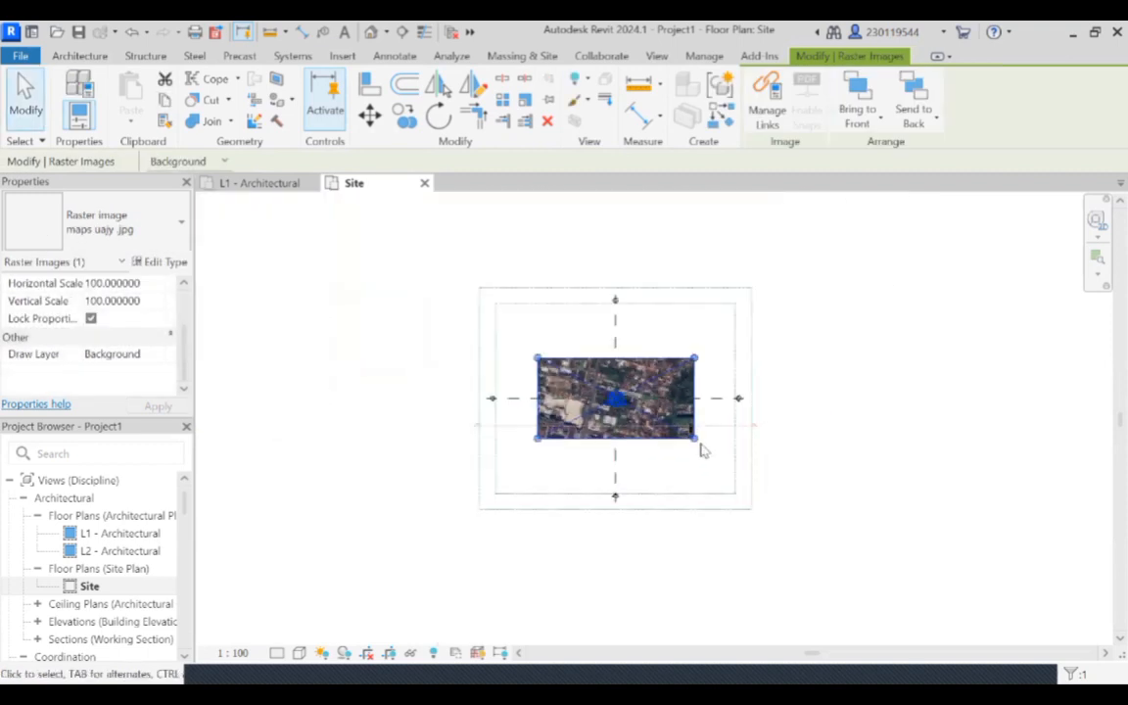
scroll(684, 444, "up", 5)
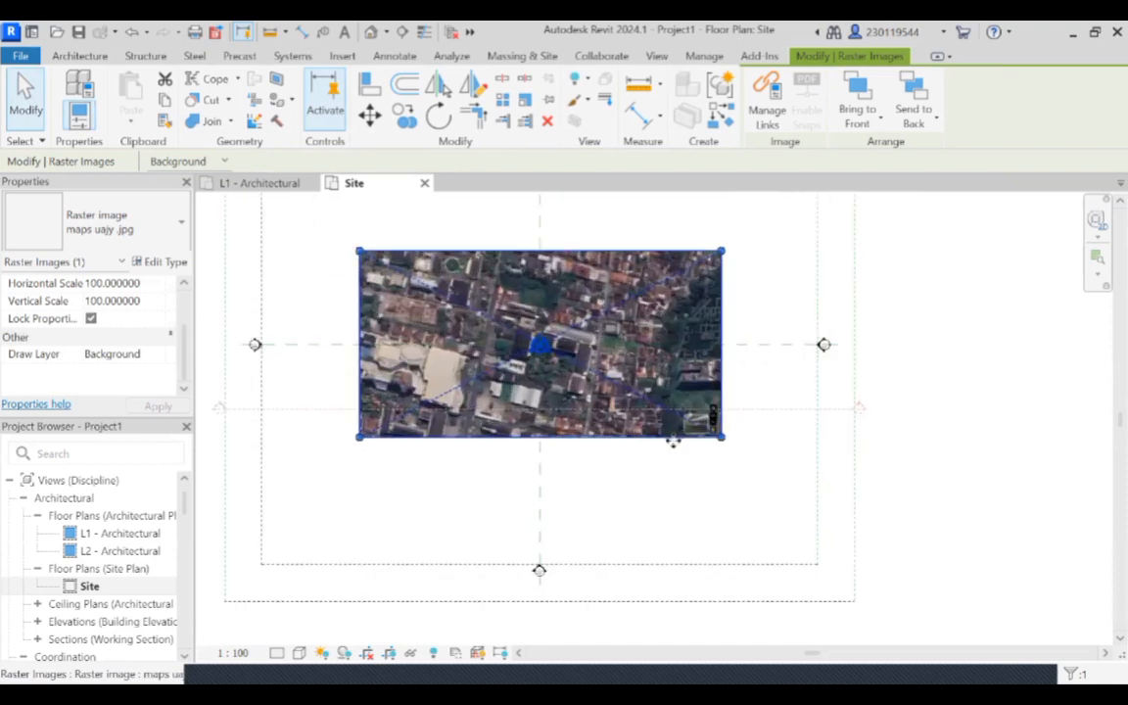
middle_click_drag(751, 393, 723, 458)
scroll(764, 485, "up", 3)
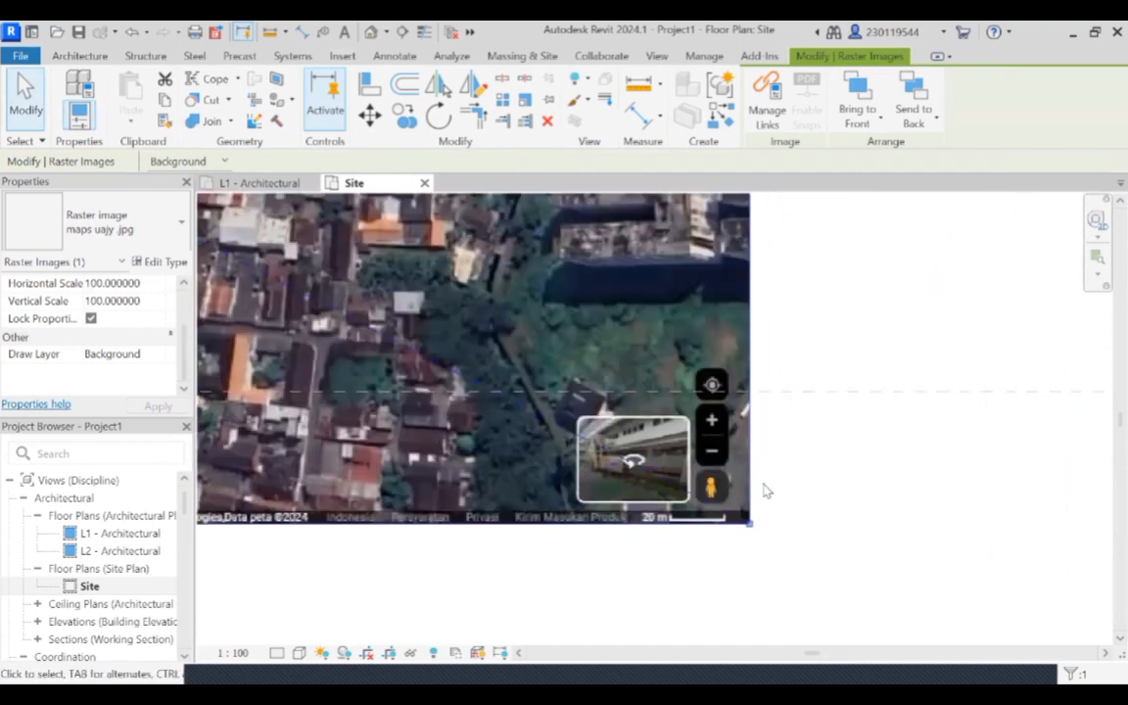
scroll(725, 548, "up", 6)
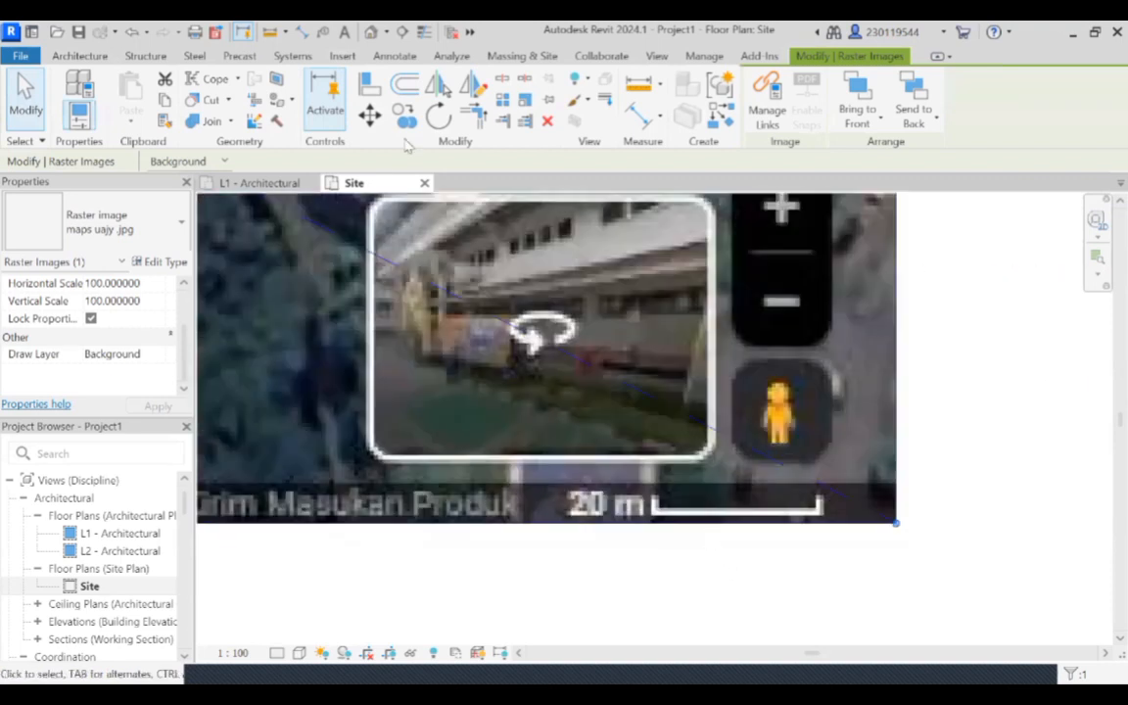
left_click(525, 100)
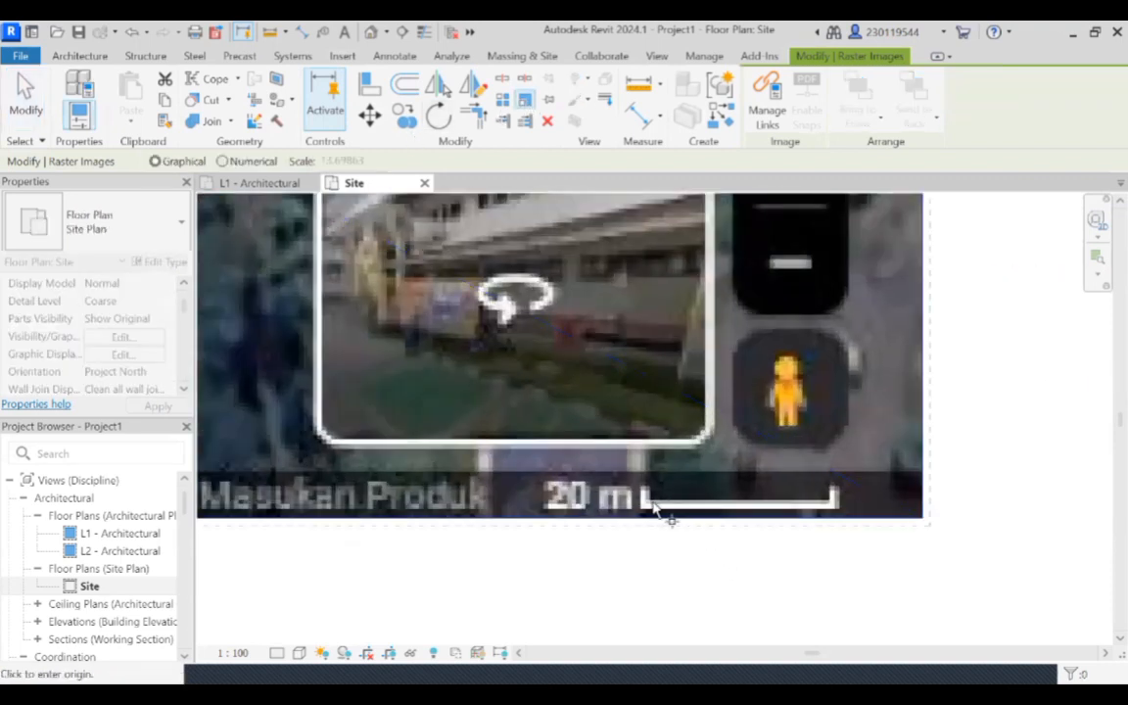
left_click(653, 503)
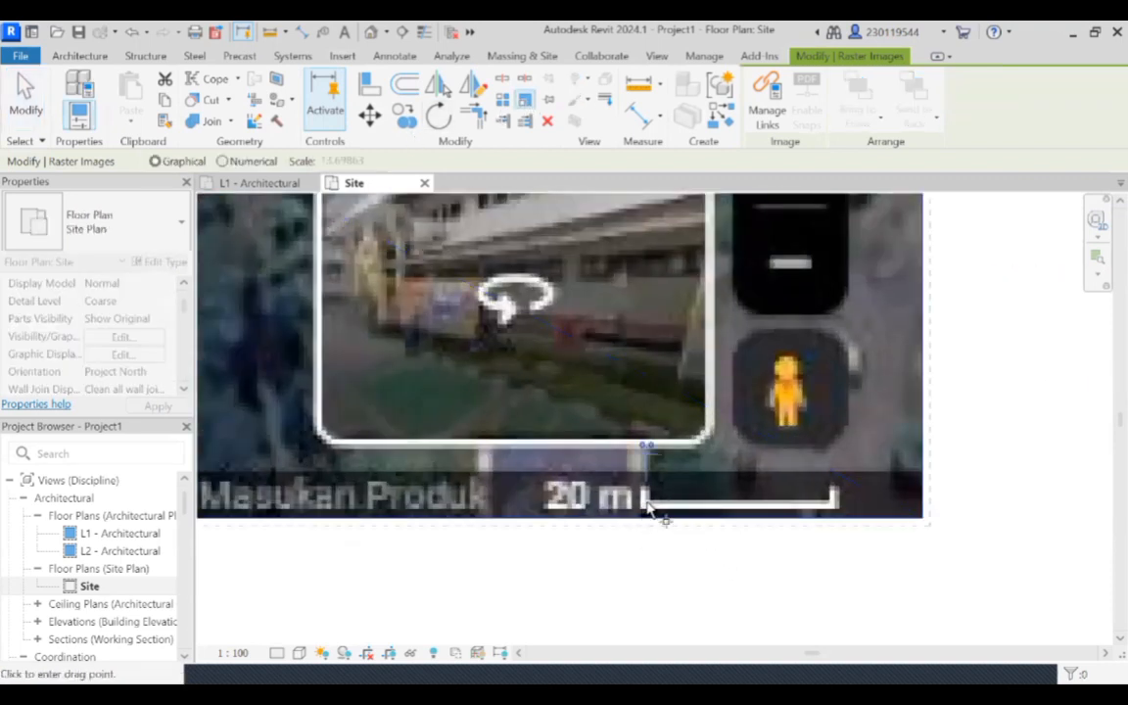
left_click(834, 505)
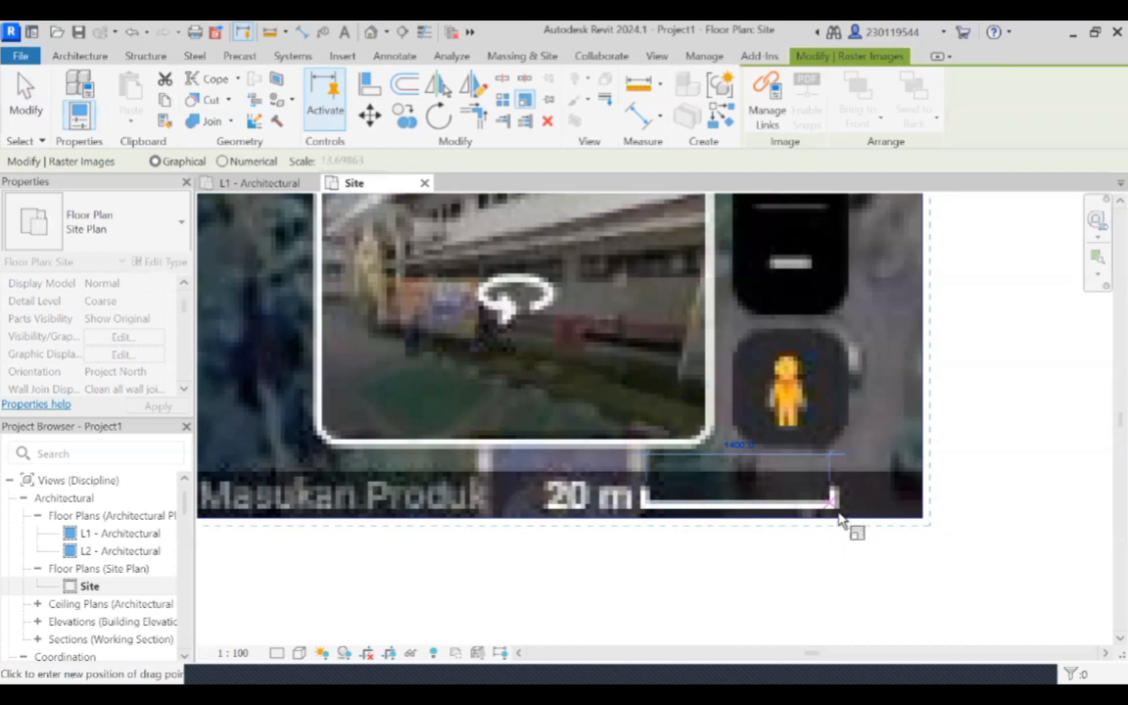
left_click(839, 523)
type("20000")
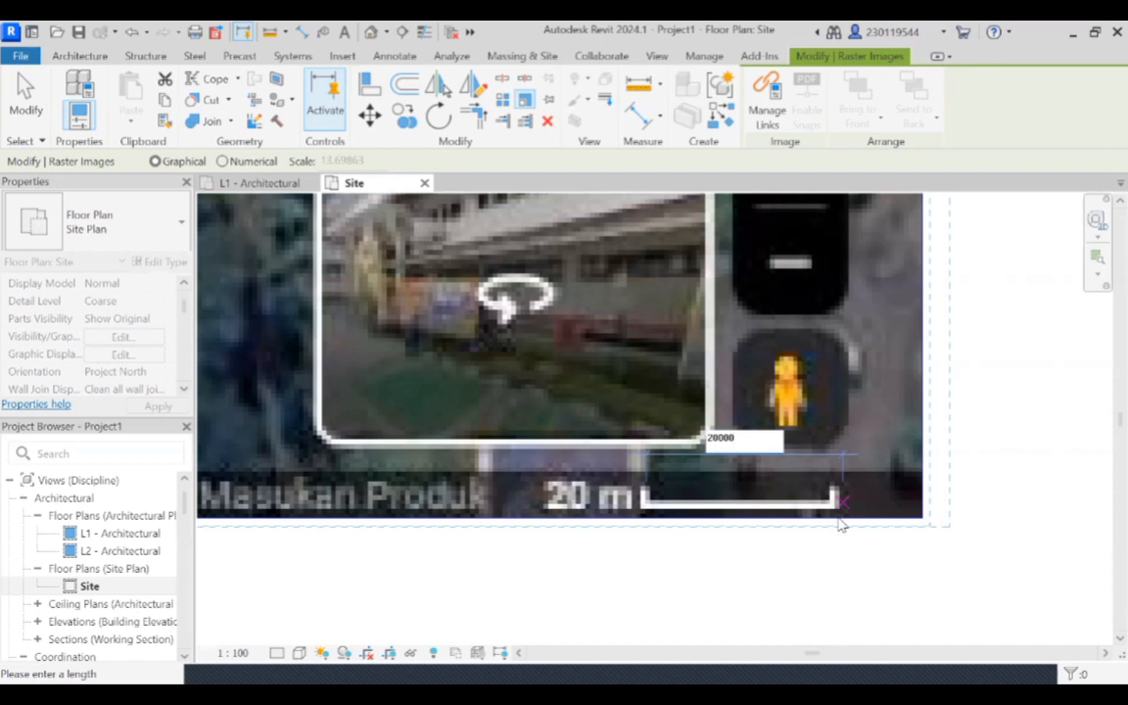
key("Return")
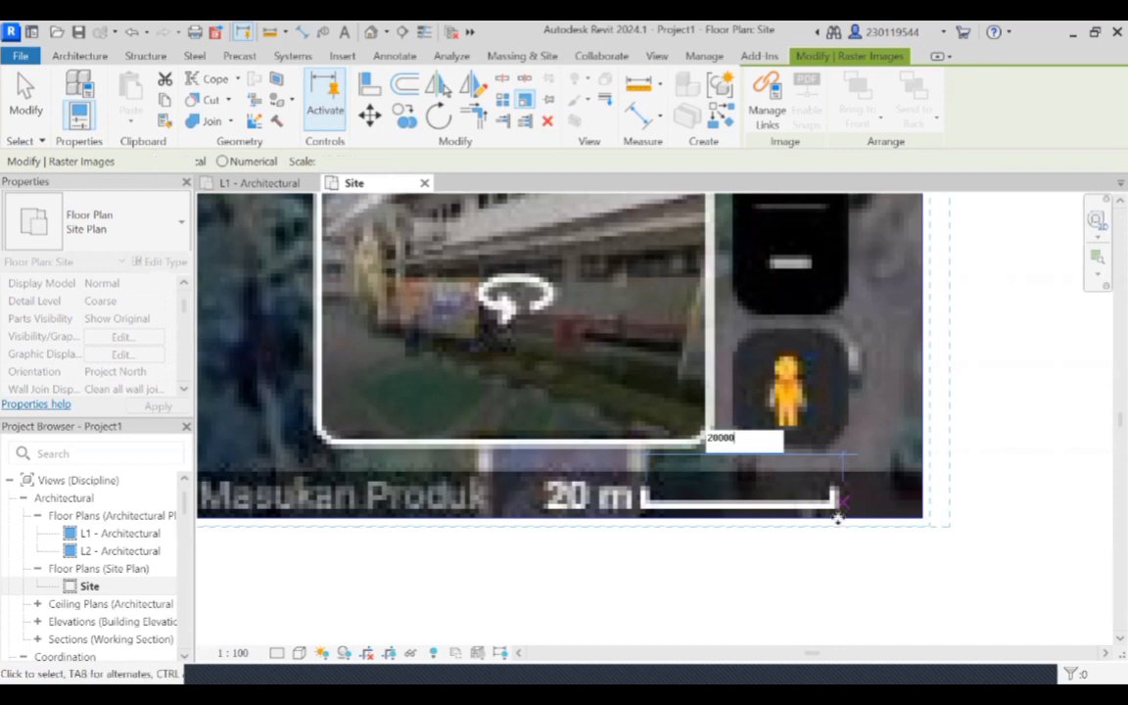
Measure the map image's 20 m scale bar from end to end to check the scaling.
scroll(844, 517, "down", 6)
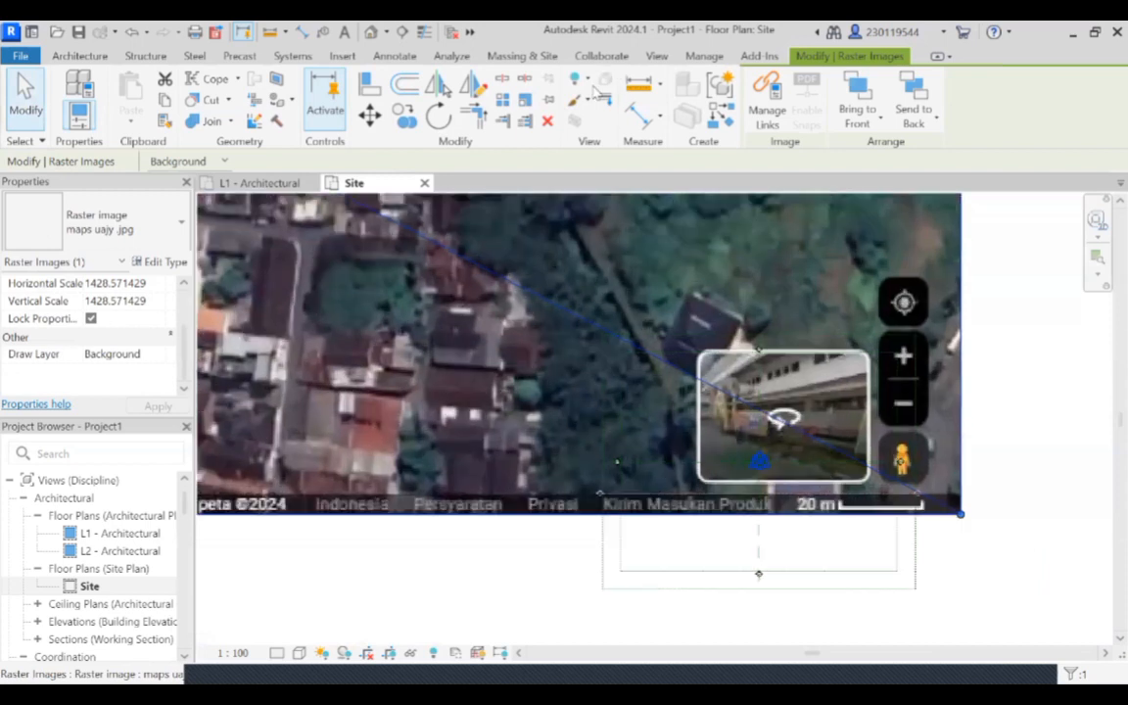
left_click(638, 85)
scroll(791, 388, "up", 5)
middle_click_drag(936, 564, 450, 330)
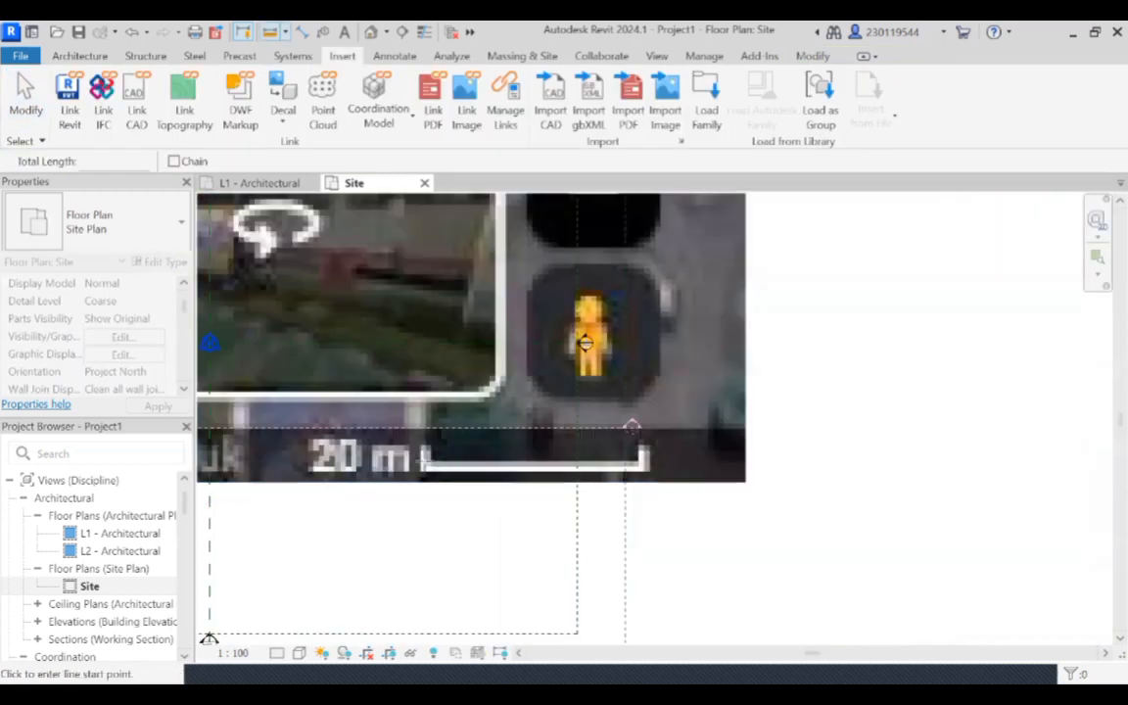
left_click(425, 464)
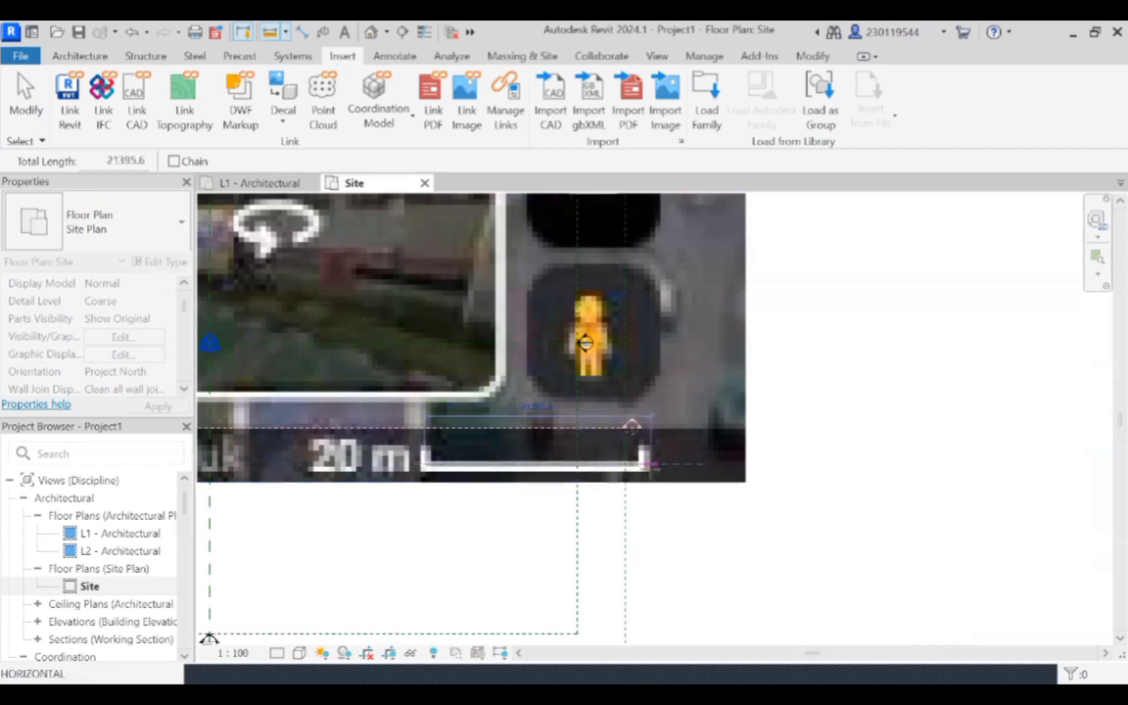
left_click(644, 462)
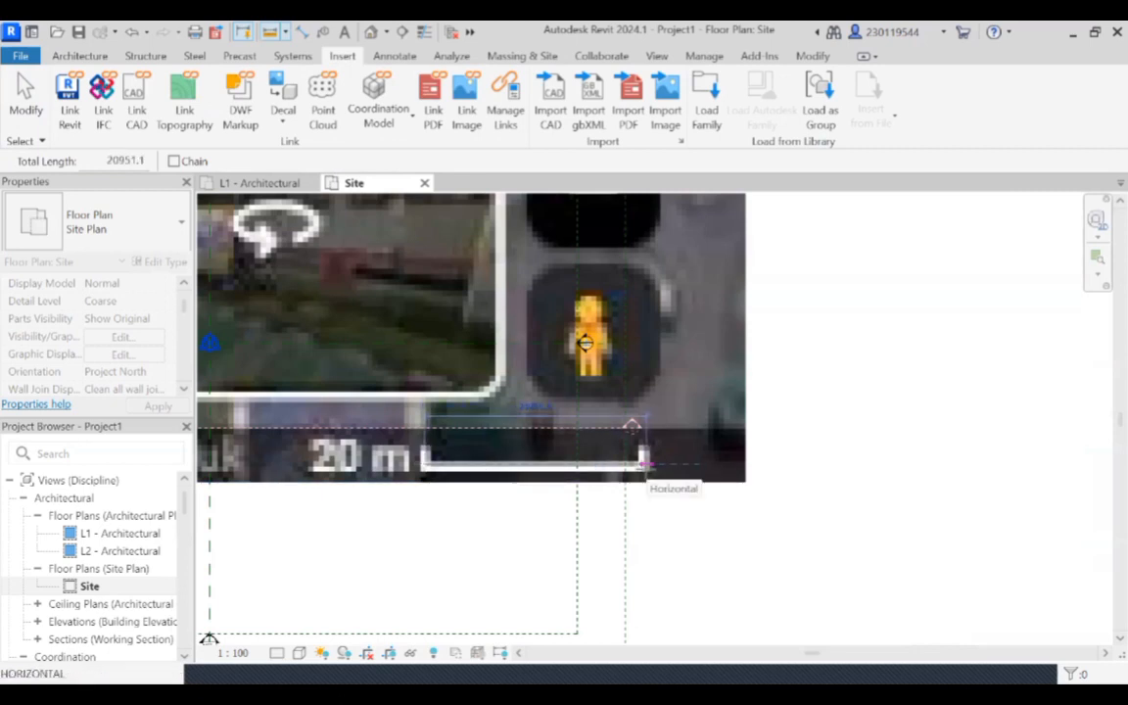
right_click(644, 468)
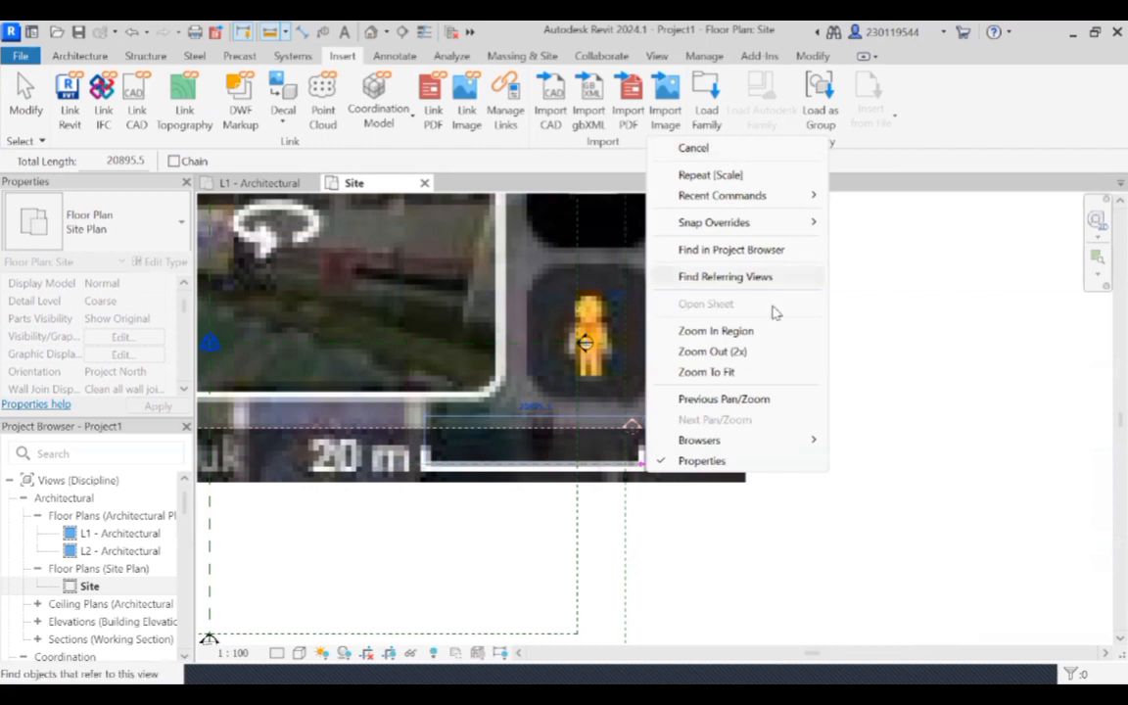
left_click(690, 148)
Move the map image so the project base point lies beside the main road, northwest of the dark-roofed campus buildings.
scroll(343, 429, "down", 1)
middle_click_drag(380, 456, 1008, 555)
scroll(388, 315, "down", 4)
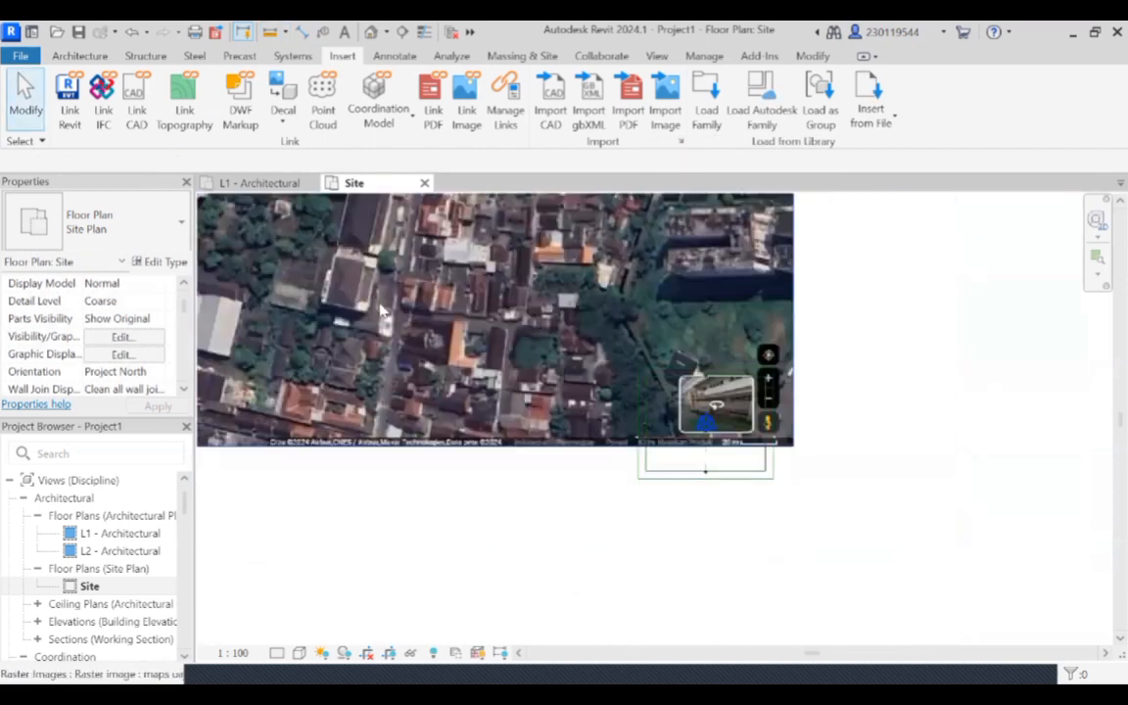
middle_click_drag(383, 295, 658, 469)
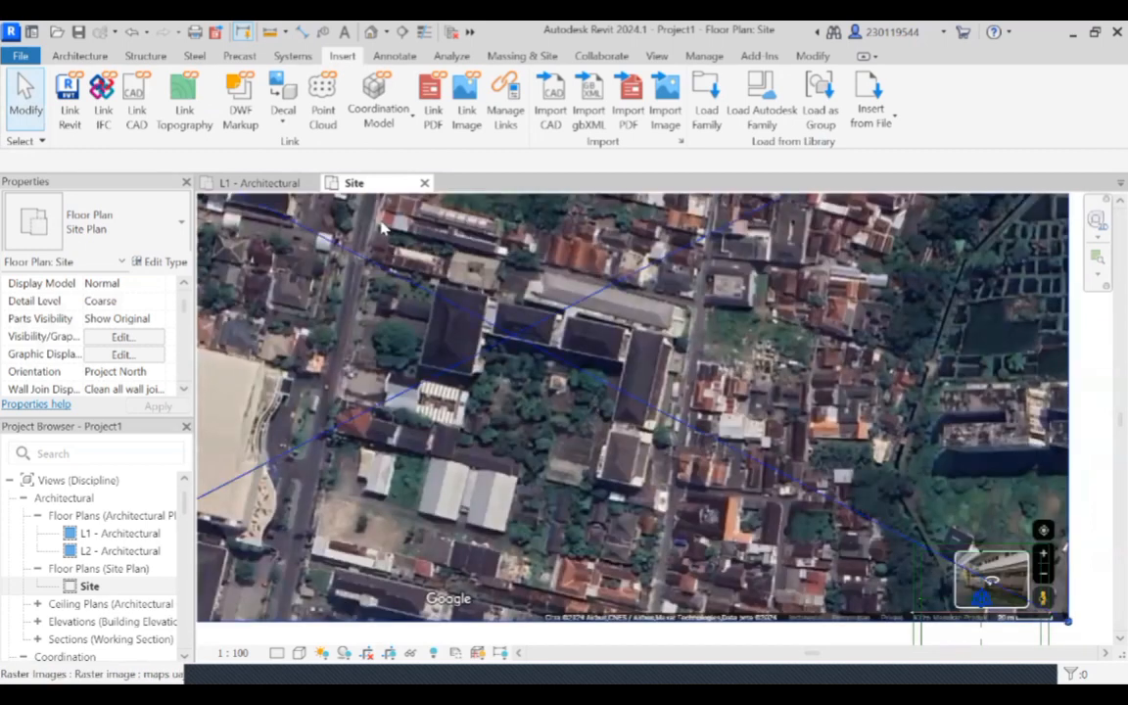
left_click(382, 227)
left_click_drag(486, 311, 722, 419)
scroll(752, 462, "down", 1)
middle_click_drag(748, 459, 248, 259)
left_click_drag(266, 278, 589, 503)
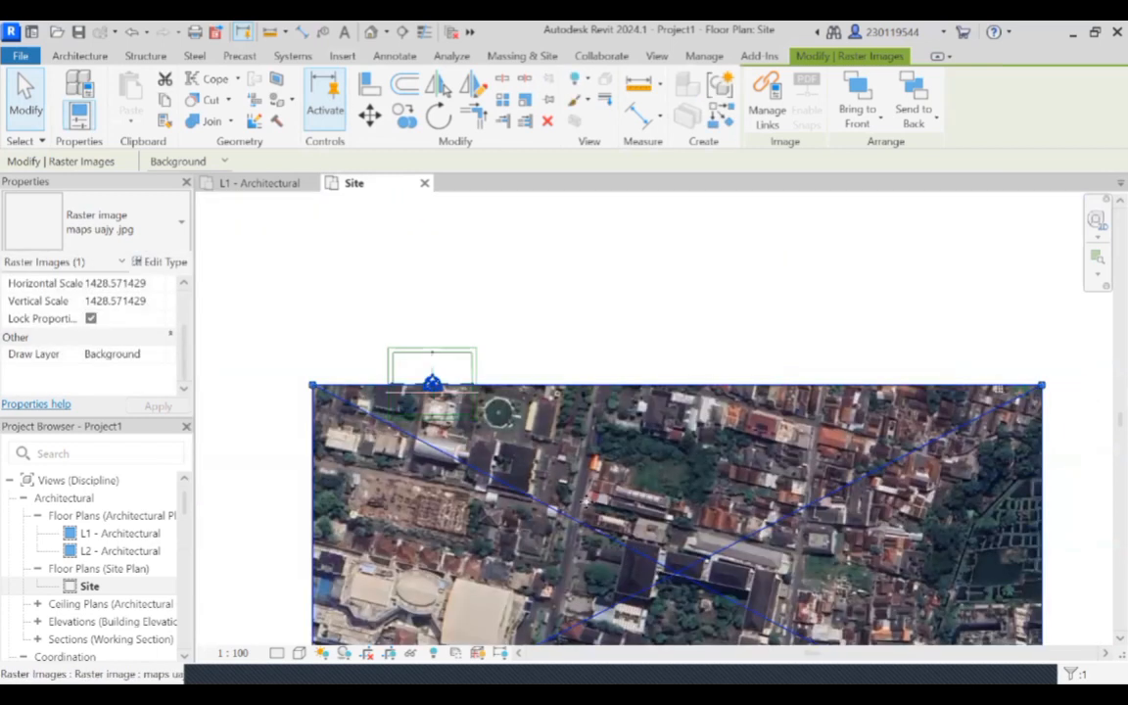
left_click_drag(589, 503, 432, 385)
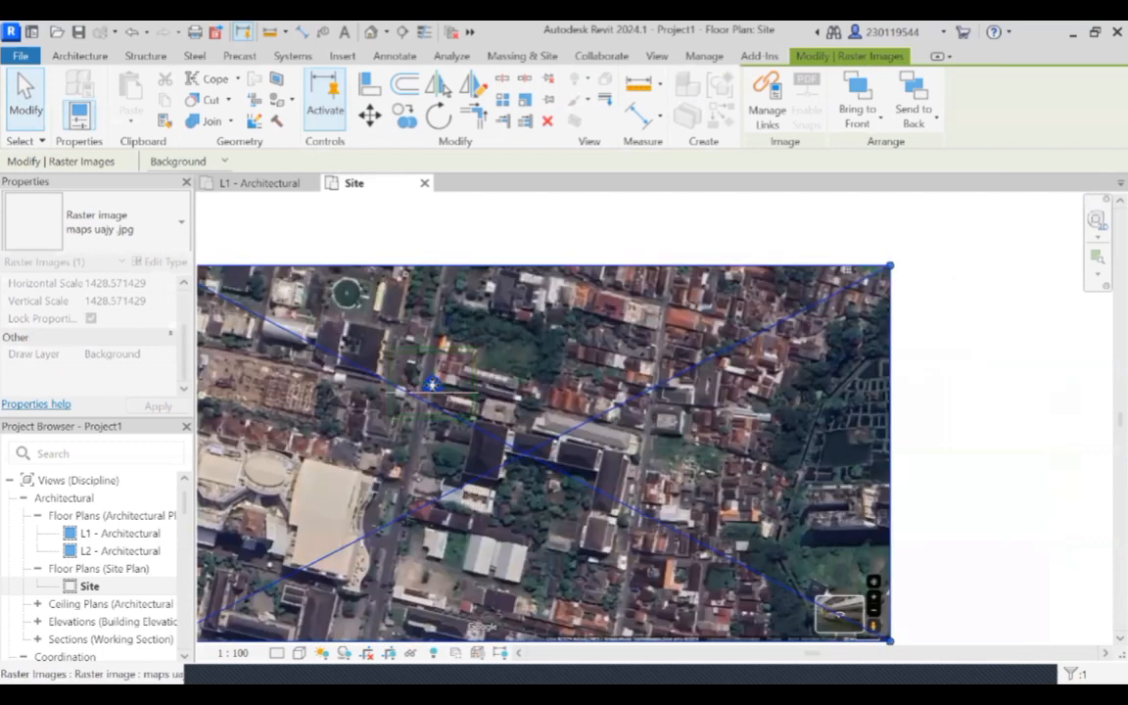
Fine-tune the map image's position so the roadside corner of the red-and-white-roofed building sits at the project base point.
scroll(433, 384, "up", 4)
scroll(431, 379, "up", 2)
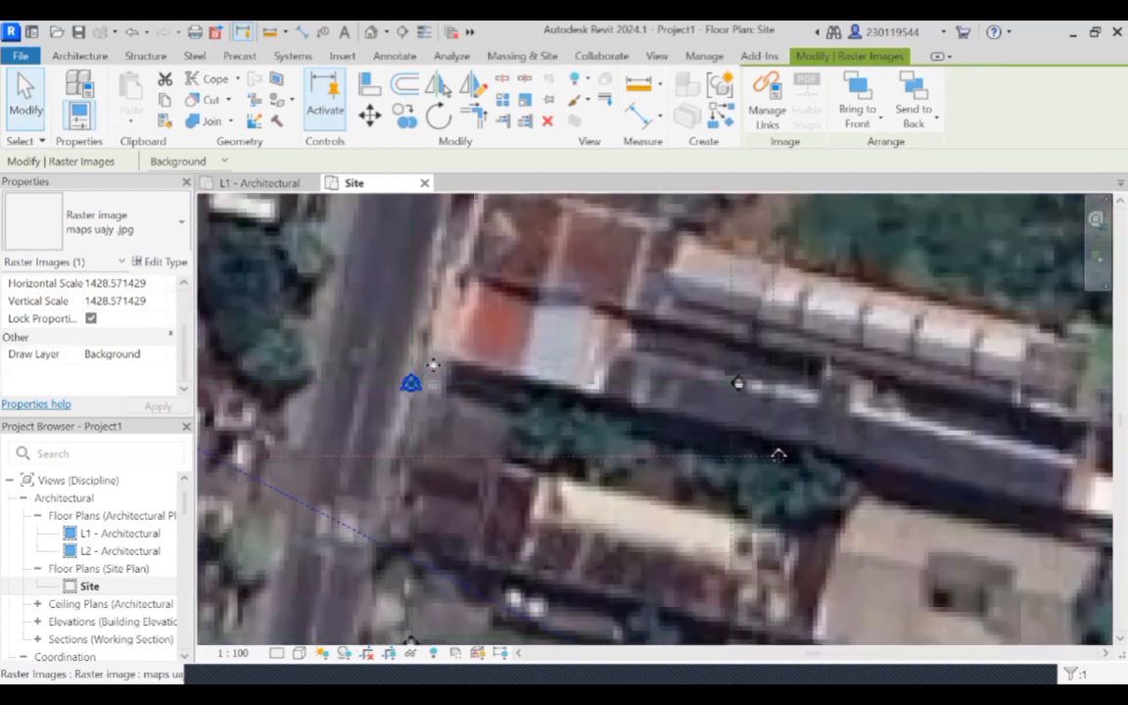
left_click_drag(434, 384, 418, 392)
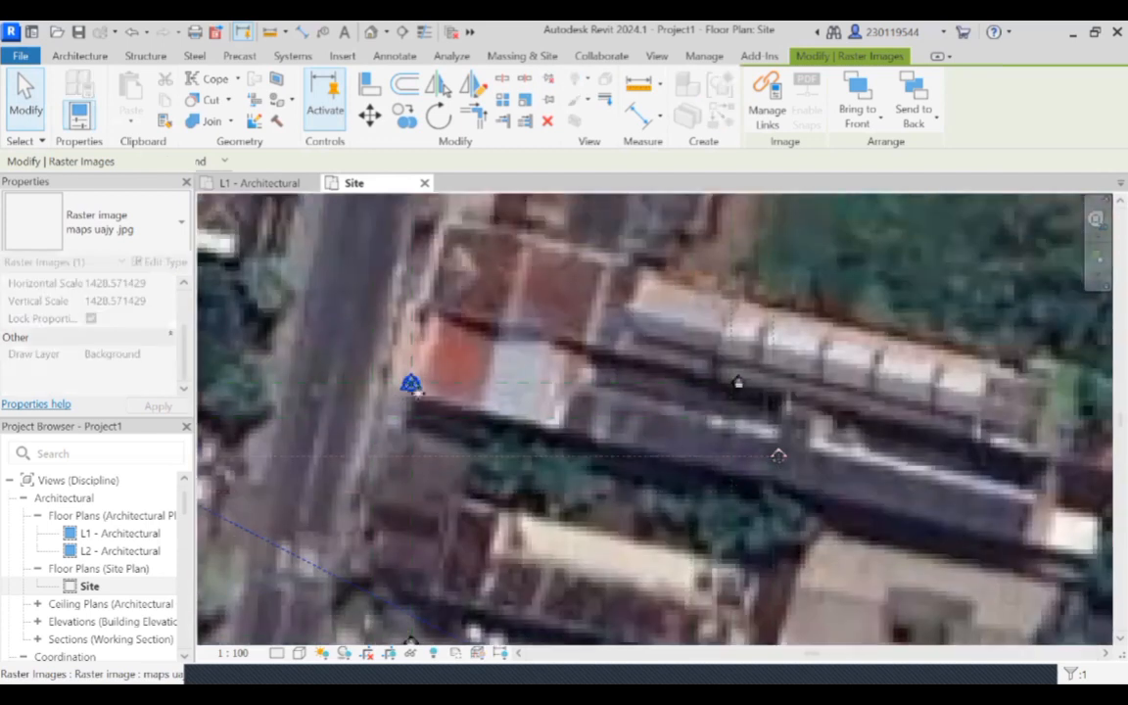
scroll(424, 400, "down", 2)
scroll(418, 392, "down", 5)
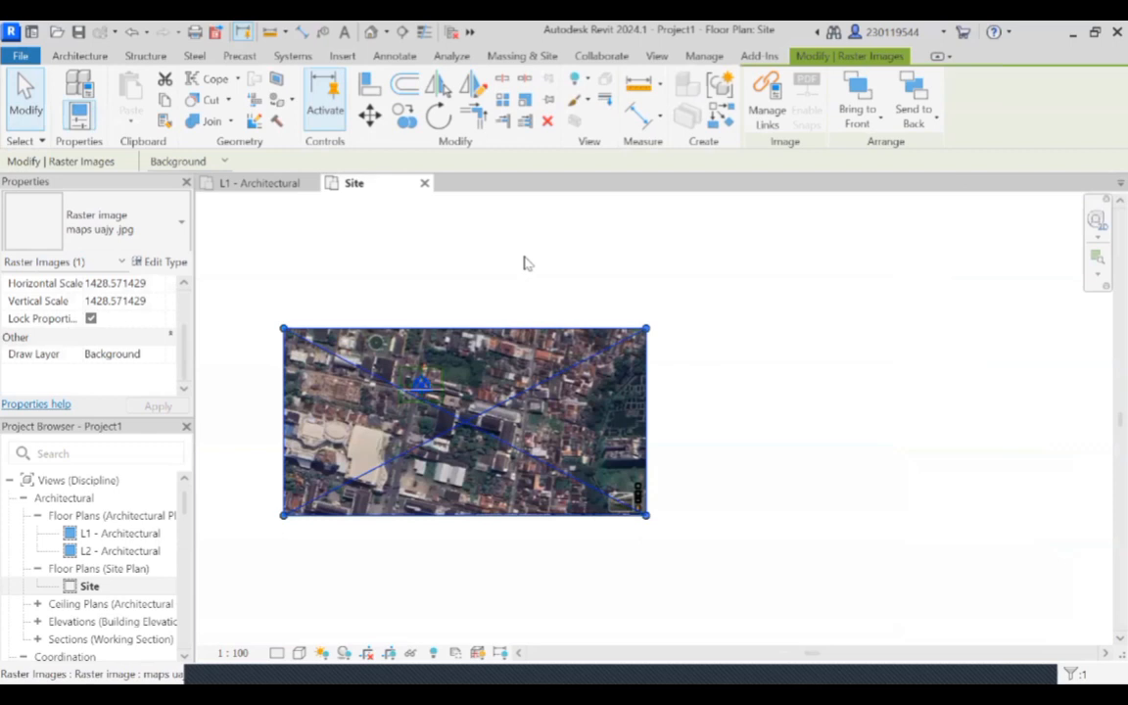
left_click(524, 259)
scroll(418, 392, "up", 5)
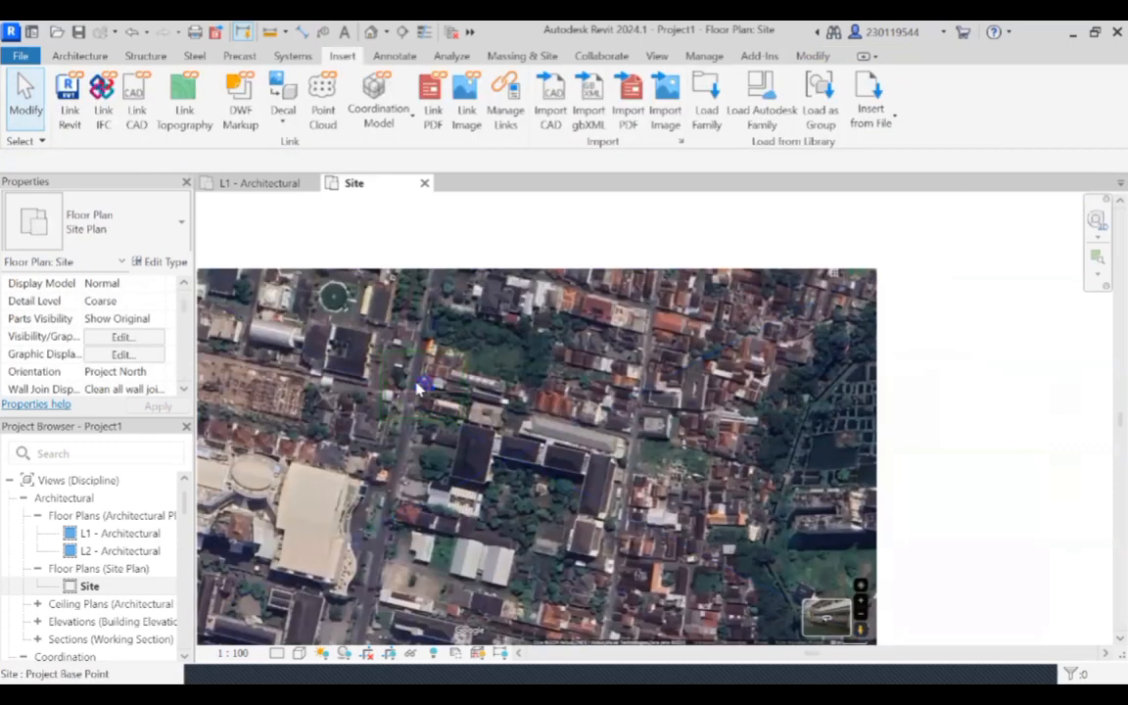
scroll(419, 384, "up", 3)
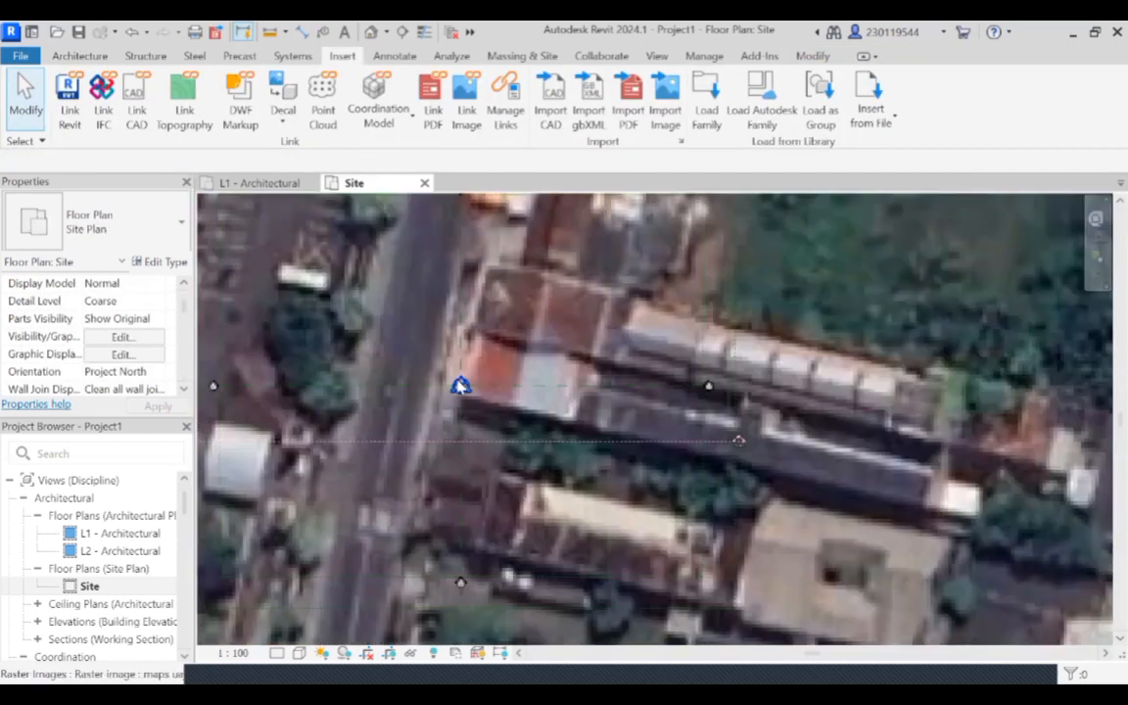
scroll(459, 385, "up", 7)
scroll(458, 385, "down", 6)
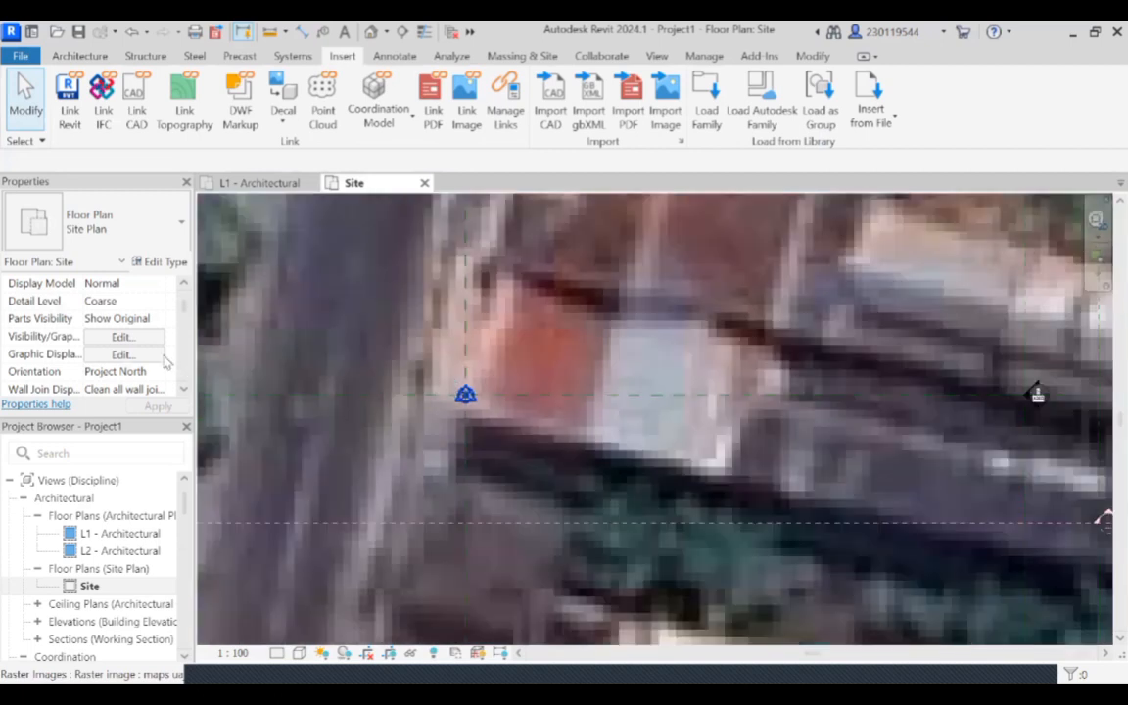
scroll(122, 345, "down", 5)
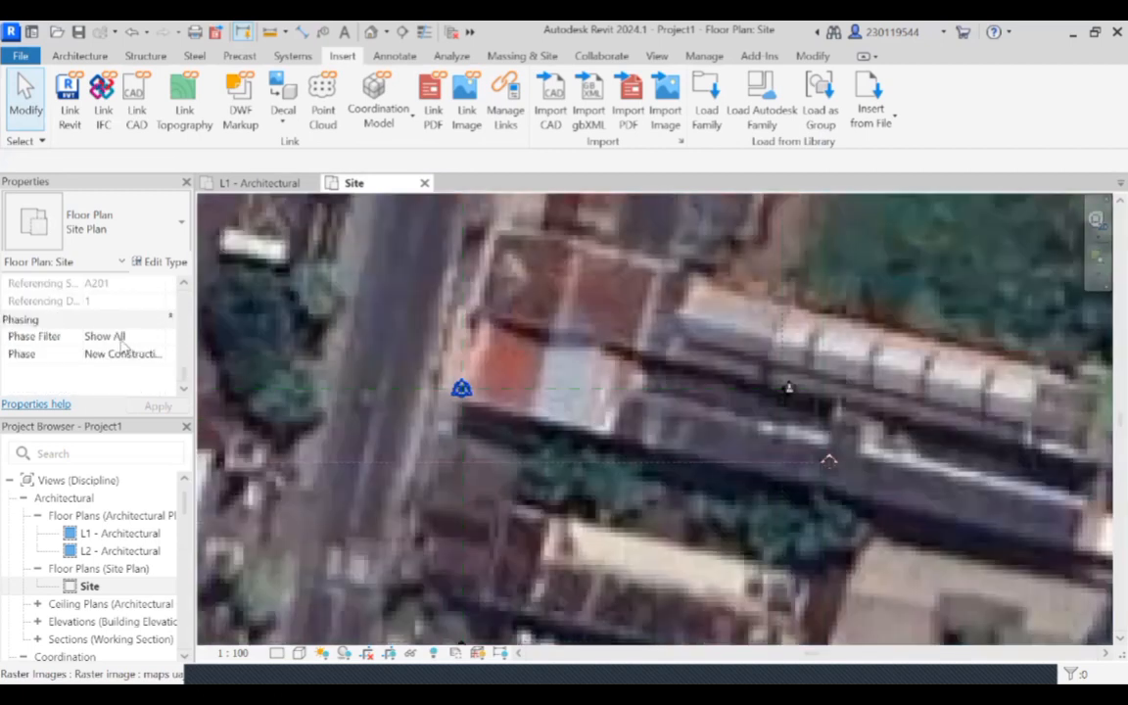
scroll(122, 343, "up", 6)
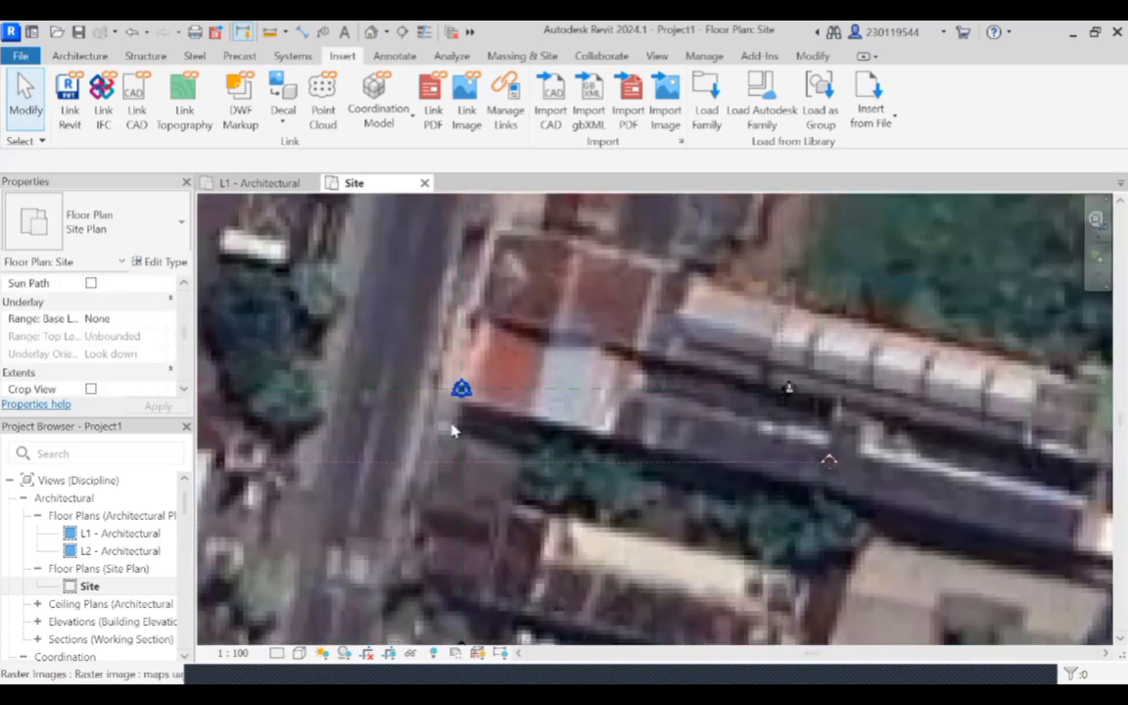
scroll(456, 407, "down", 1)
scroll(491, 423, "down", 2)
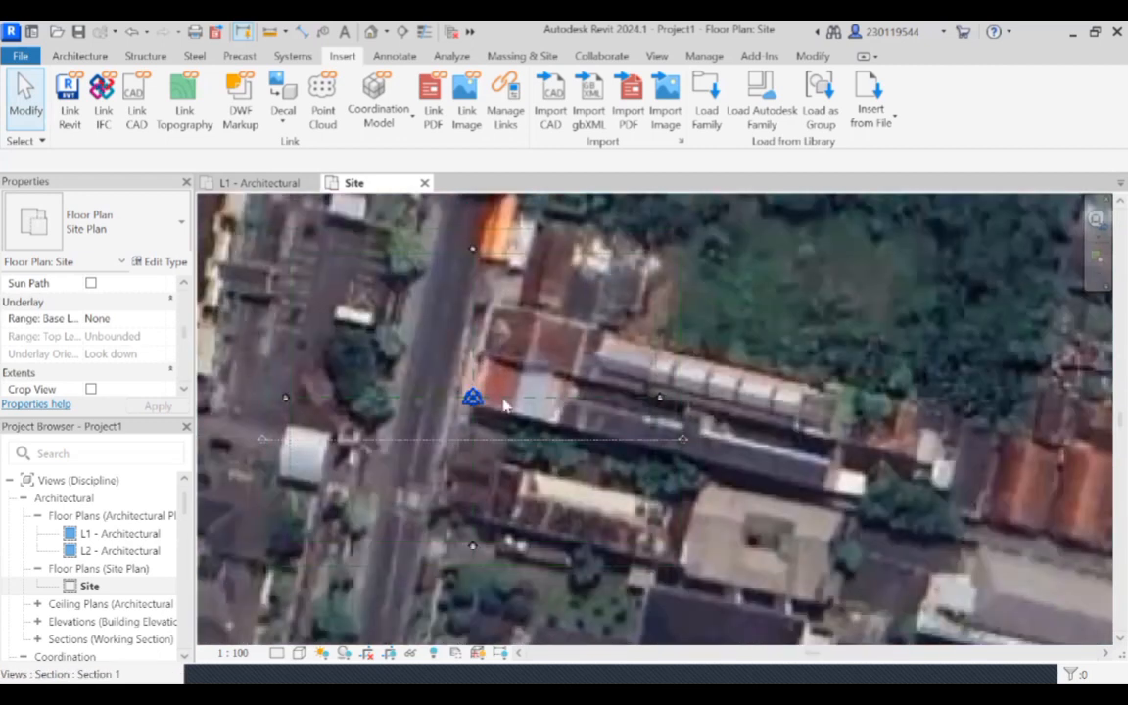
middle_click_drag(490, 388, 504, 401)
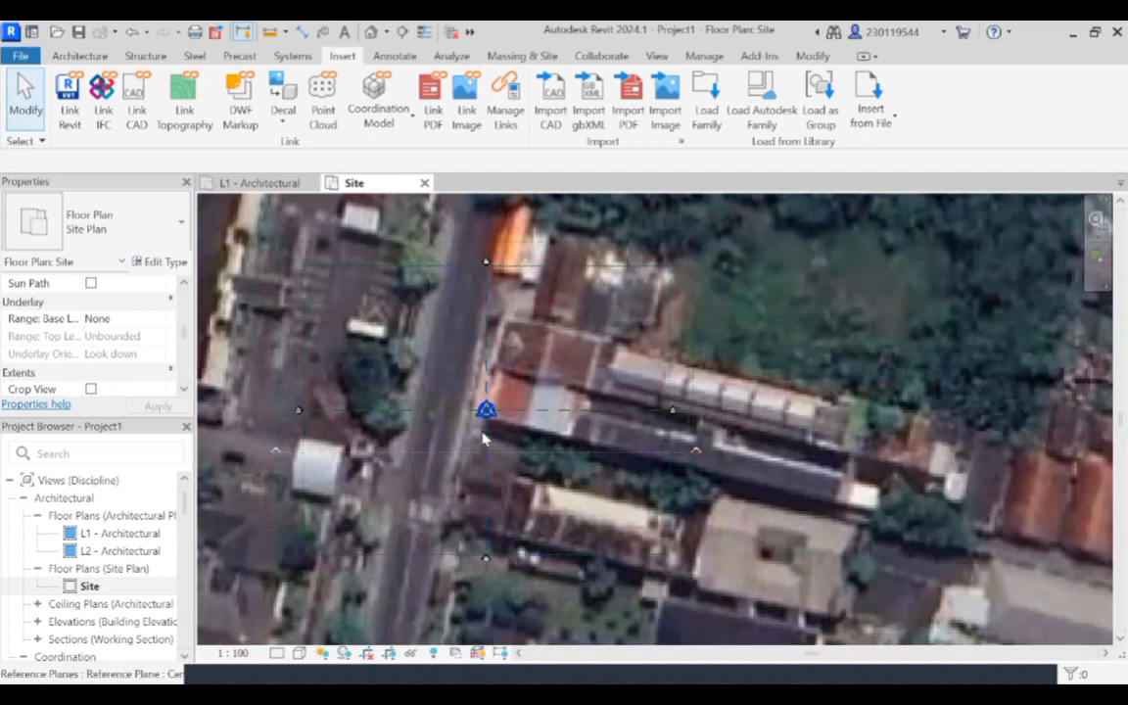
scroll(489, 415, "down", 3)
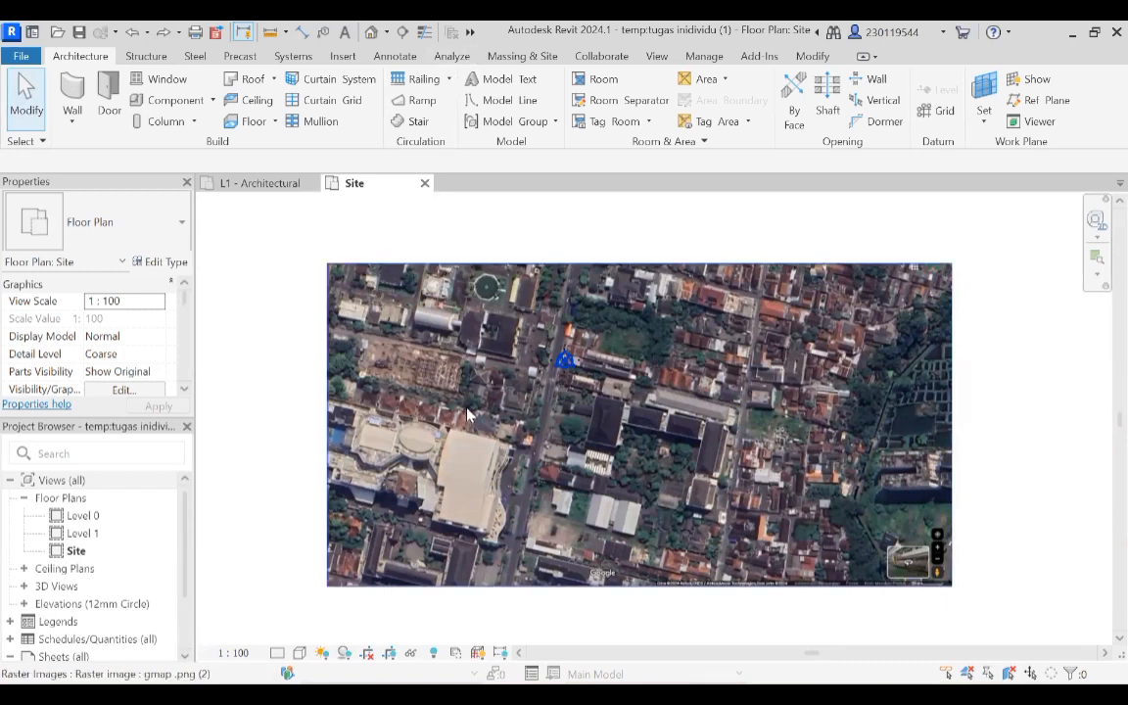
Pin the map image in the Site plan so it is locked in place.
left_click(426, 387)
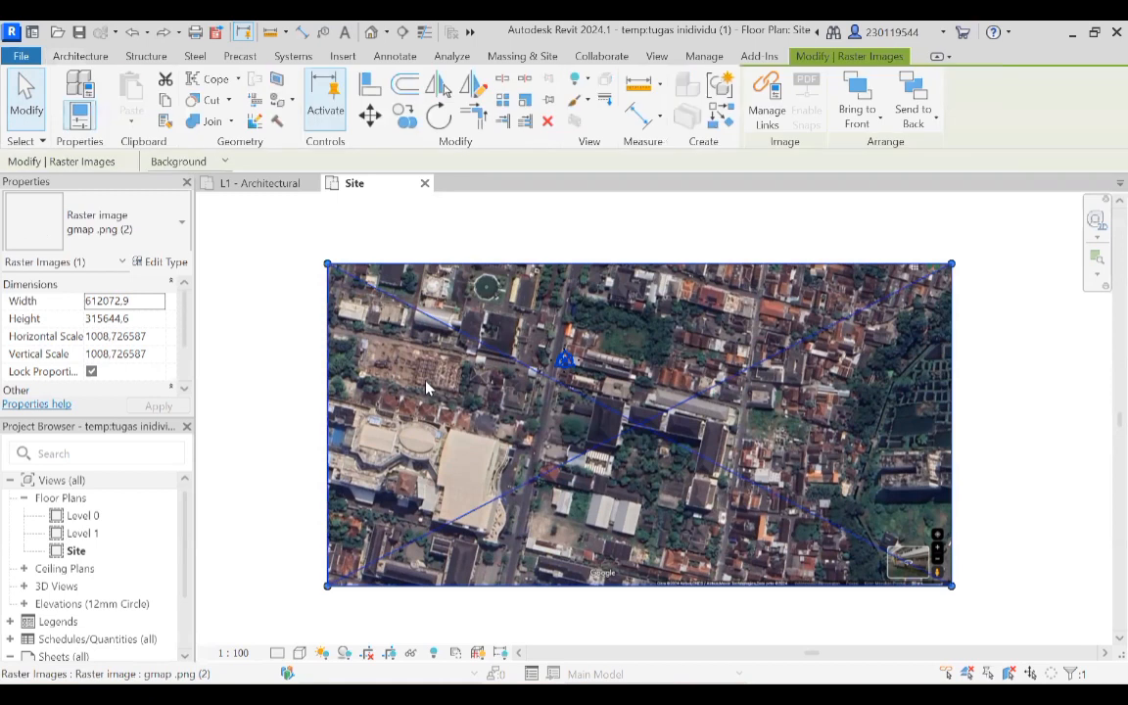
left_click(549, 104)
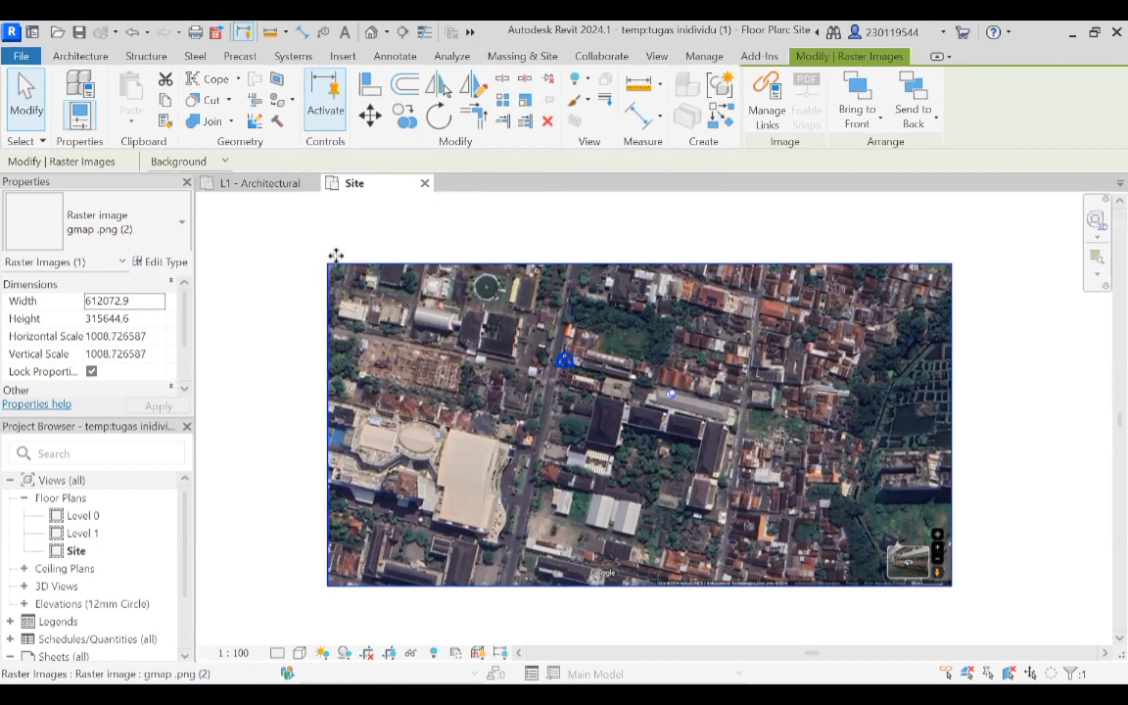
left_click(302, 253)
Delete the four elevation markers with their views, filtering the project base point and survey point out of a selection around the whole map.
left_click_drag(296, 244, 960, 604)
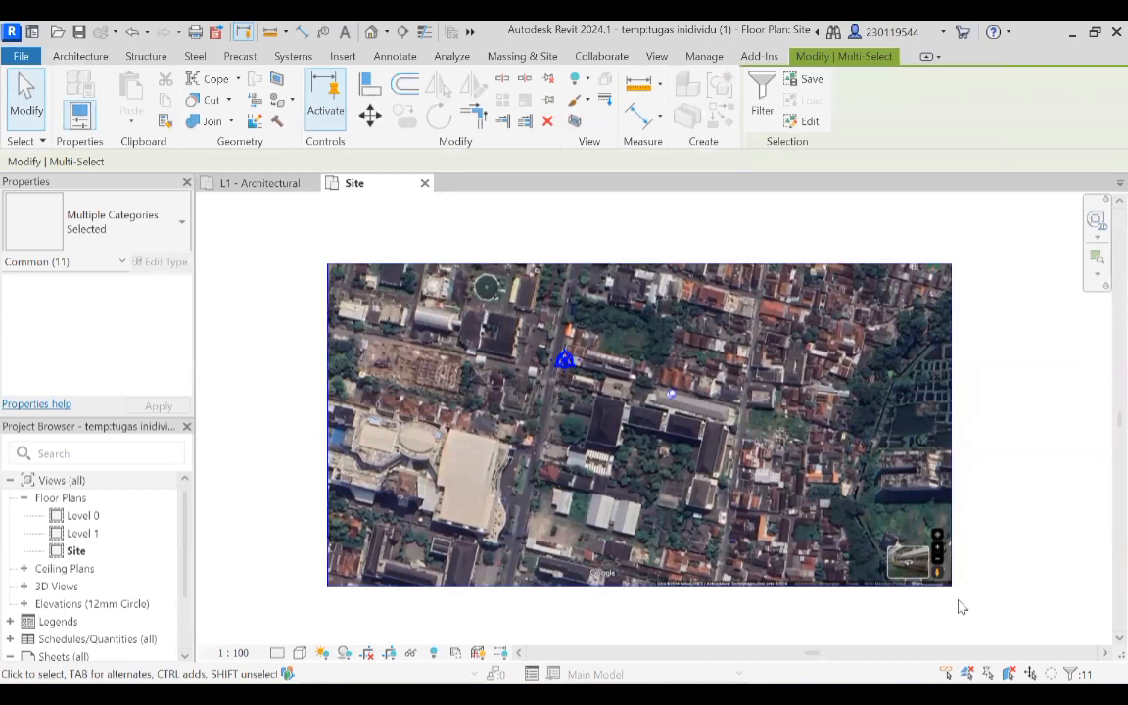
left_click(761, 102)
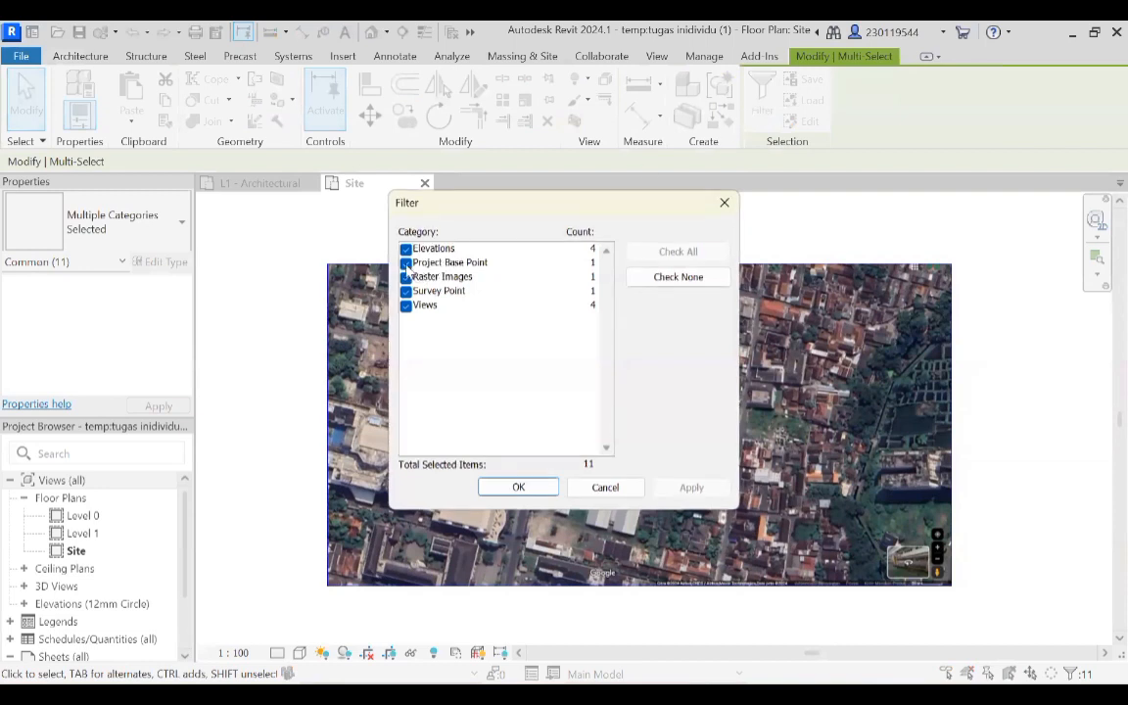
left_click(406, 263)
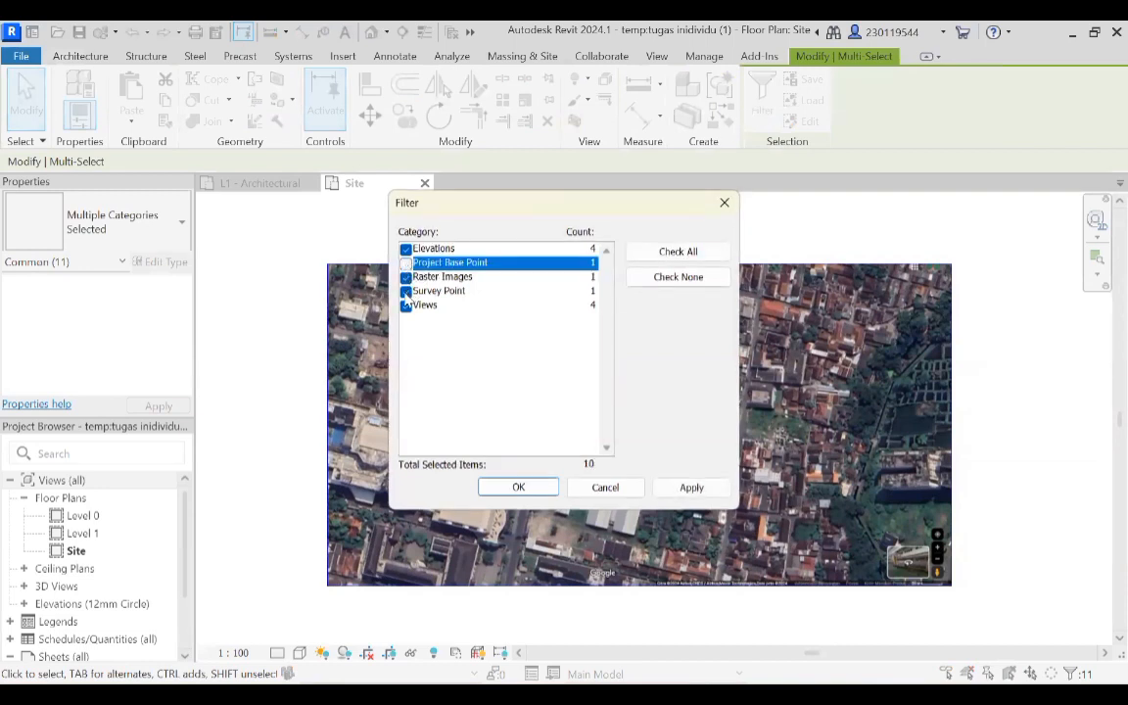
left_click(405, 291)
left_click(514, 486)
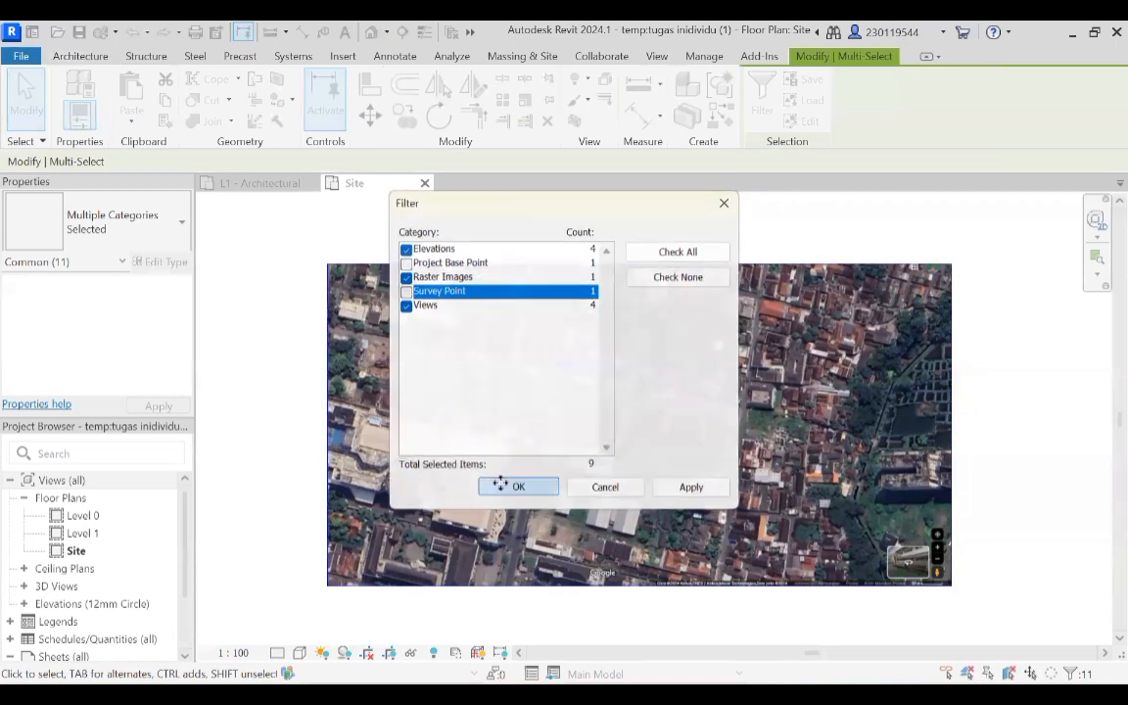
scroll(586, 359, "up", 4)
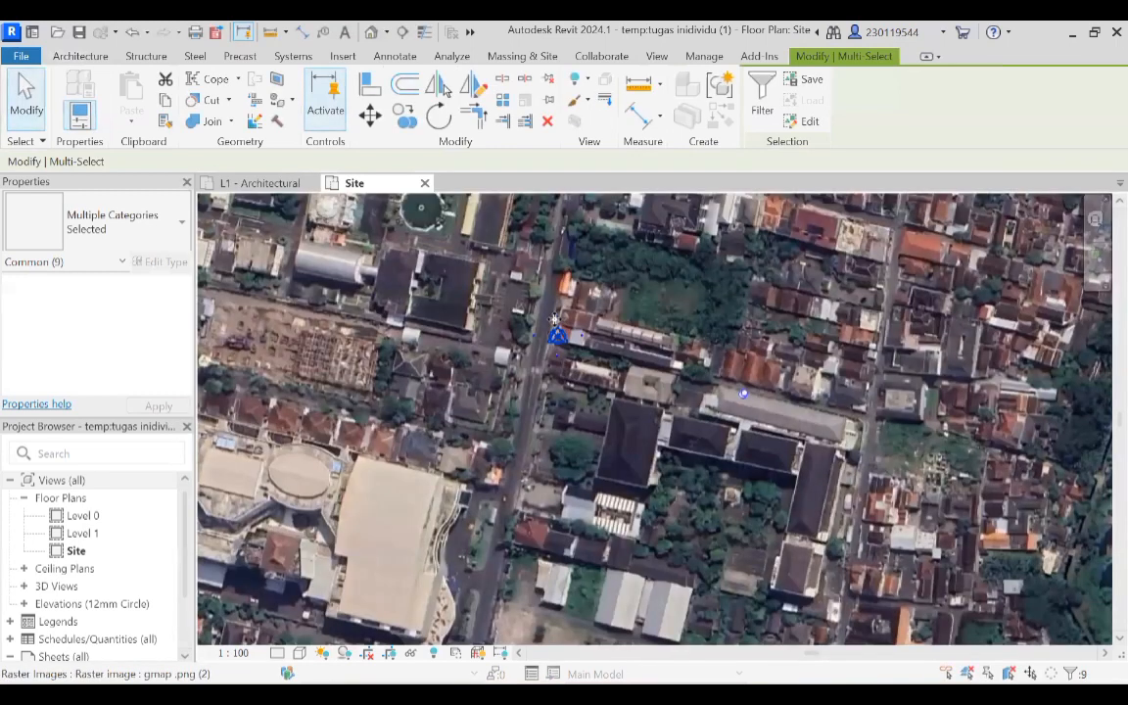
scroll(548, 314, "up", 3)
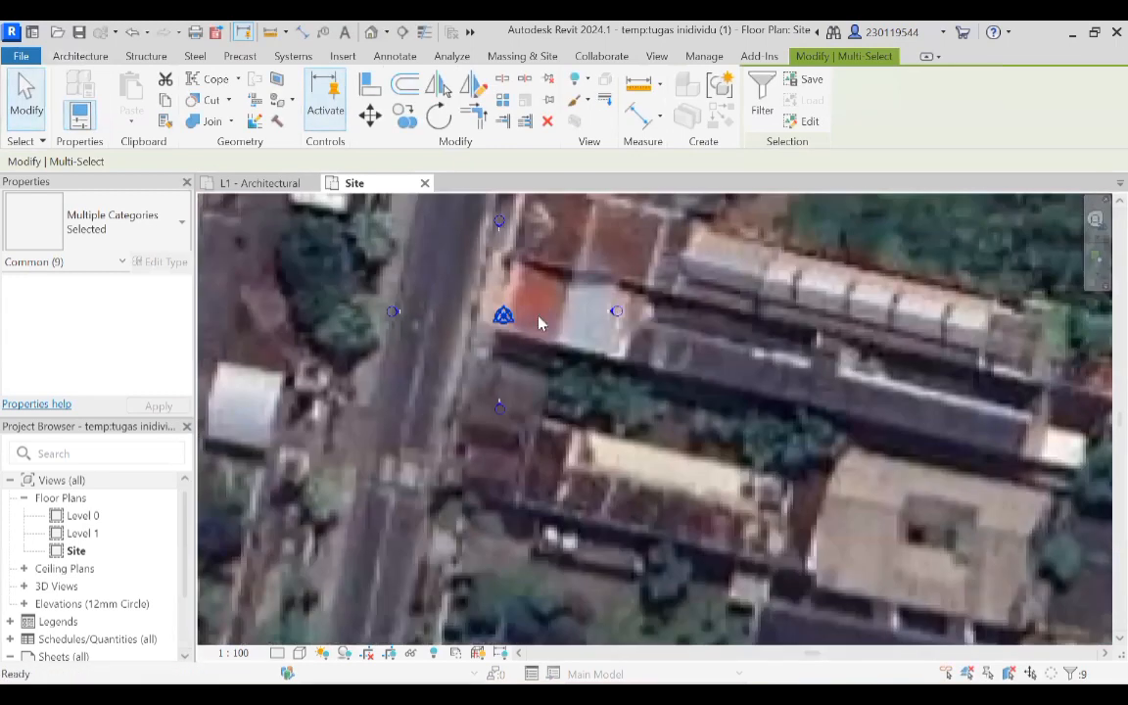
key("Delete")
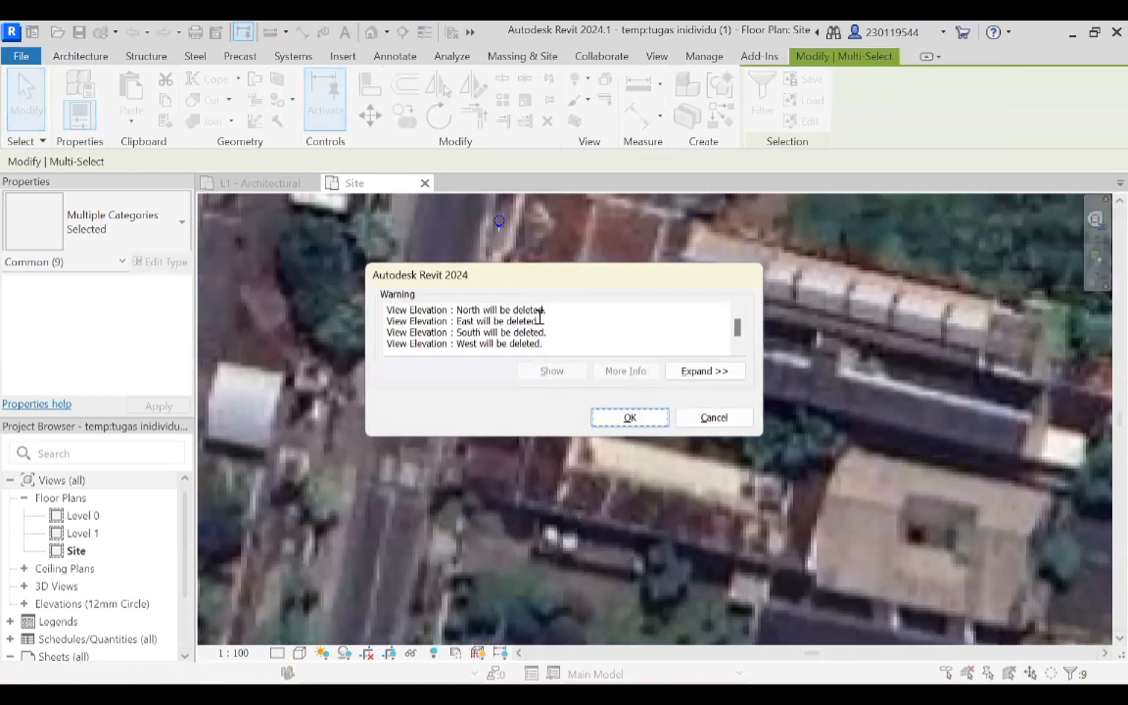
left_click(627, 418)
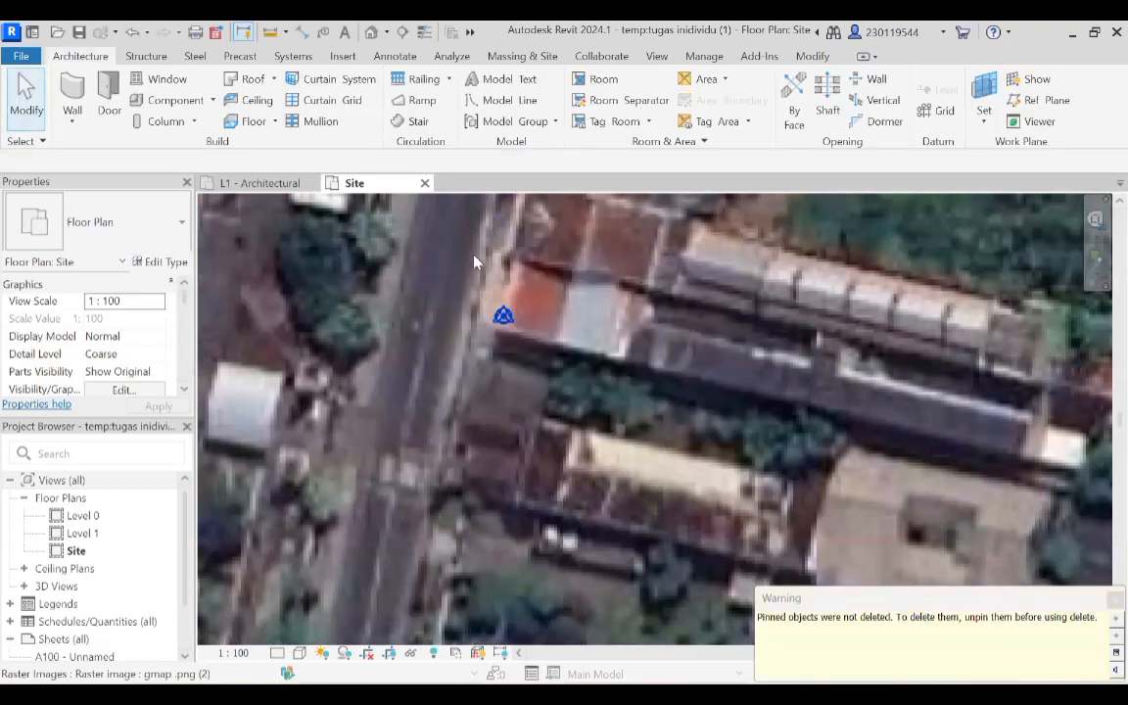
Draw a model line on Level 0 from the project base point northward along the main road's edge, ending near the map's upper border.
scroll(502, 316, "down", 2)
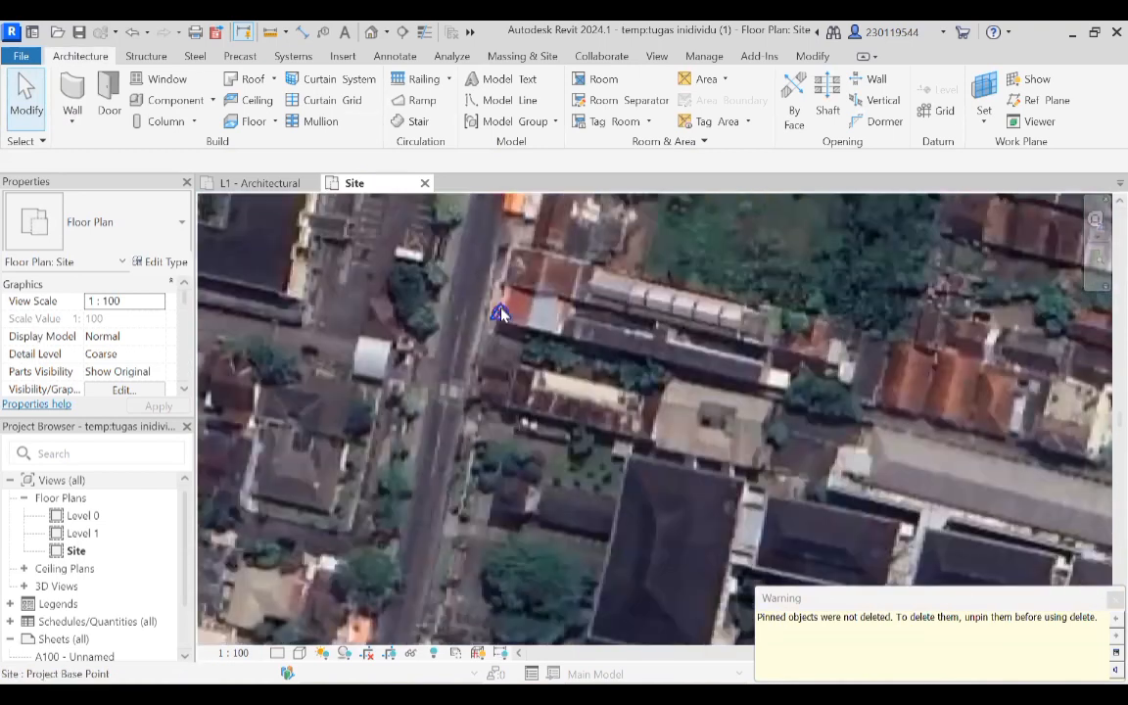
scroll(490, 323, "down", 2)
scroll(475, 341, "down", 1)
middle_click_drag(475, 342, 548, 407)
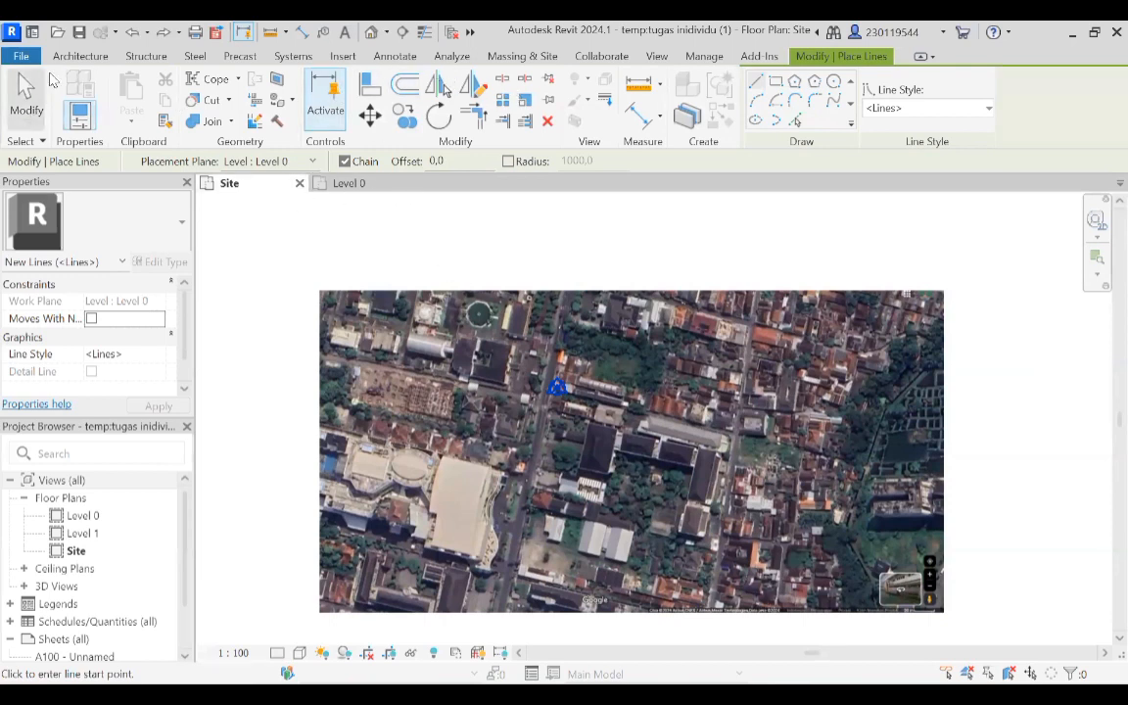
left_click(61, 56)
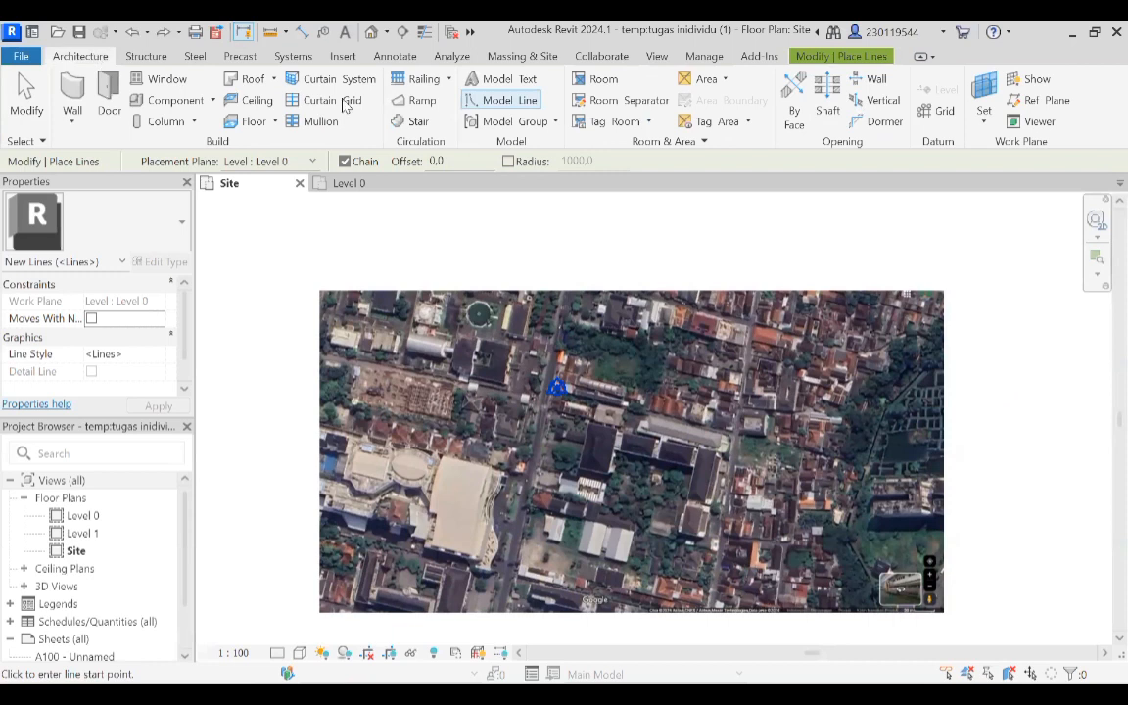
left_click(499, 102)
left_click(556, 385)
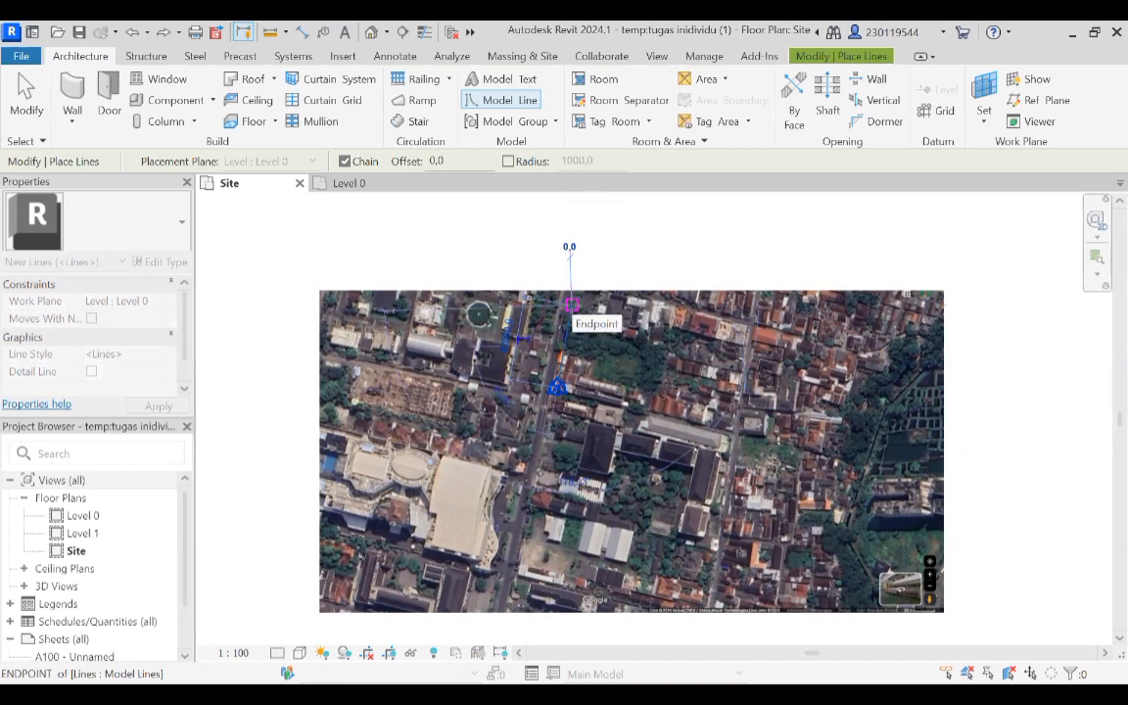
right_click(572, 304)
left_click(620, 319)
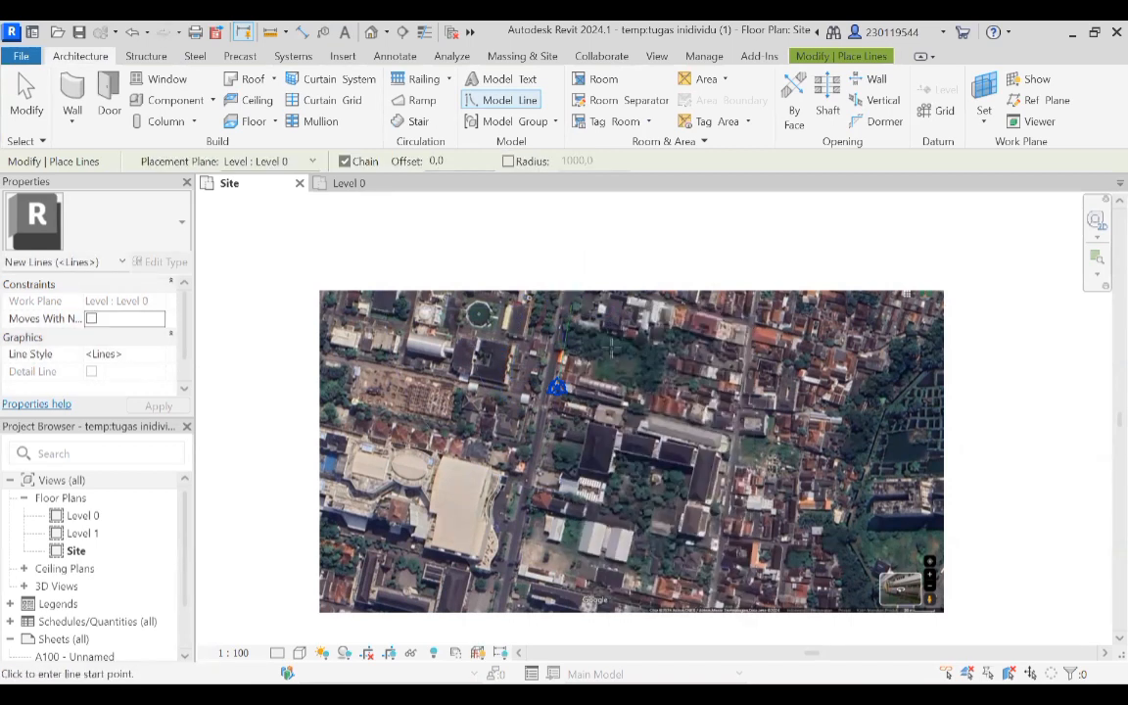
In the Level 0 floor plan, rotate project north by aligning the project to the drawn road line.
left_click(362, 189)
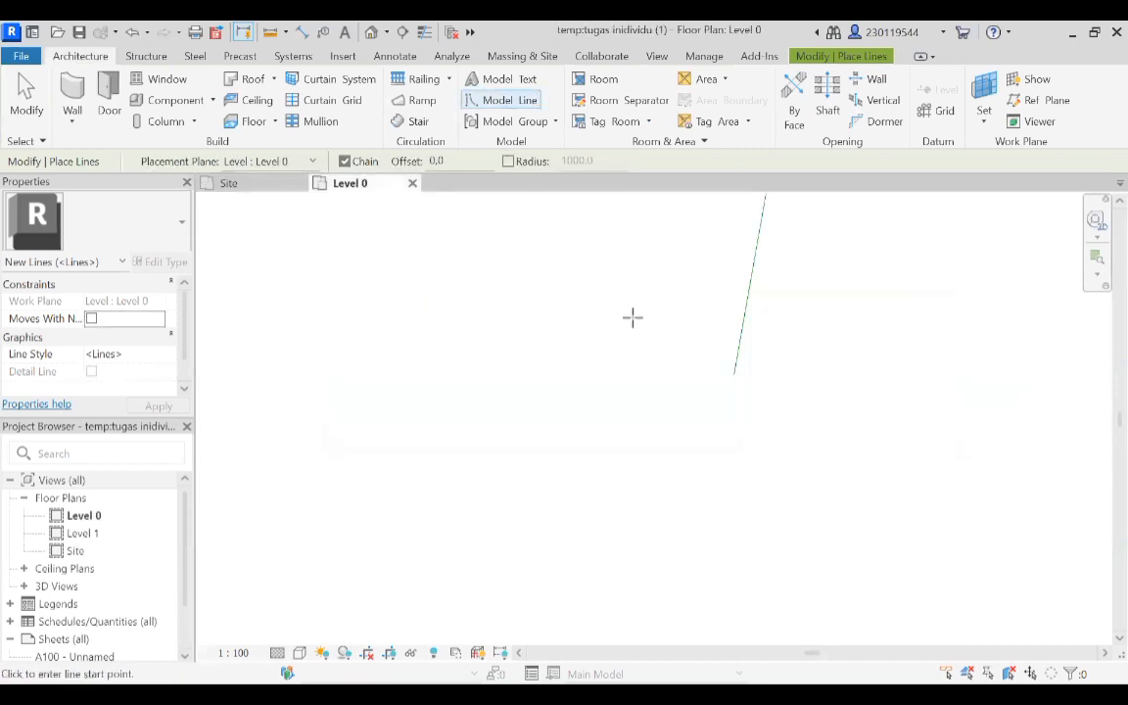
middle_click_drag(783, 285, 662, 325)
scroll(664, 324, "up", 1)
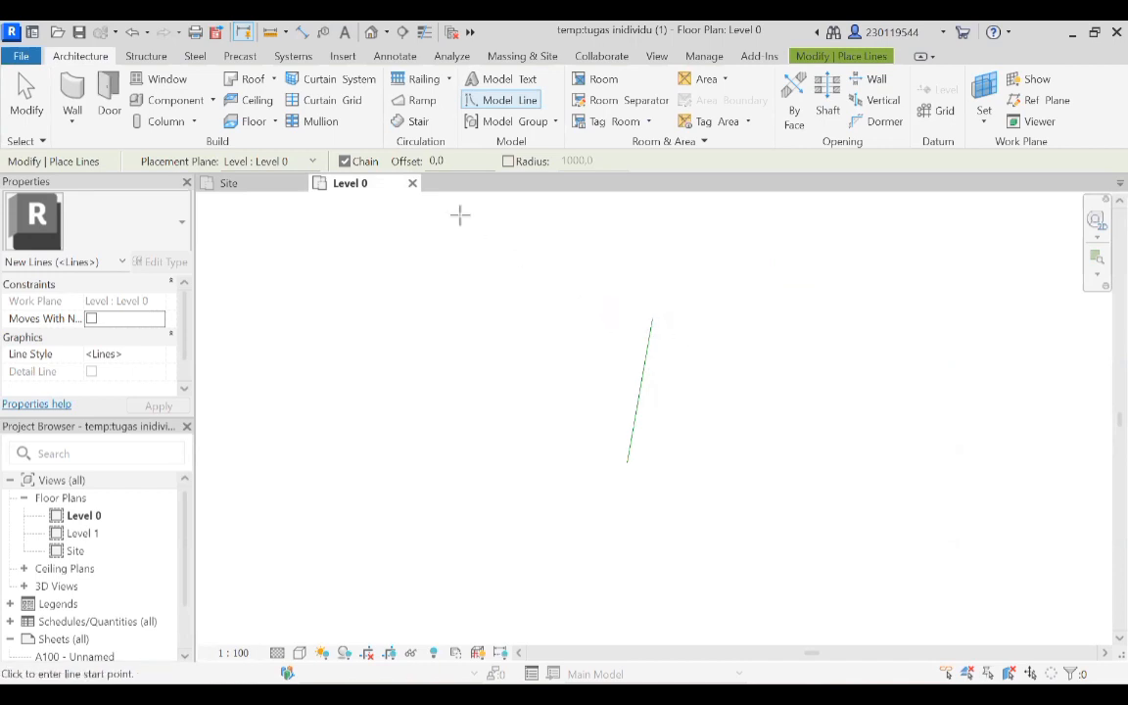
left_click(283, 187)
left_click(319, 189)
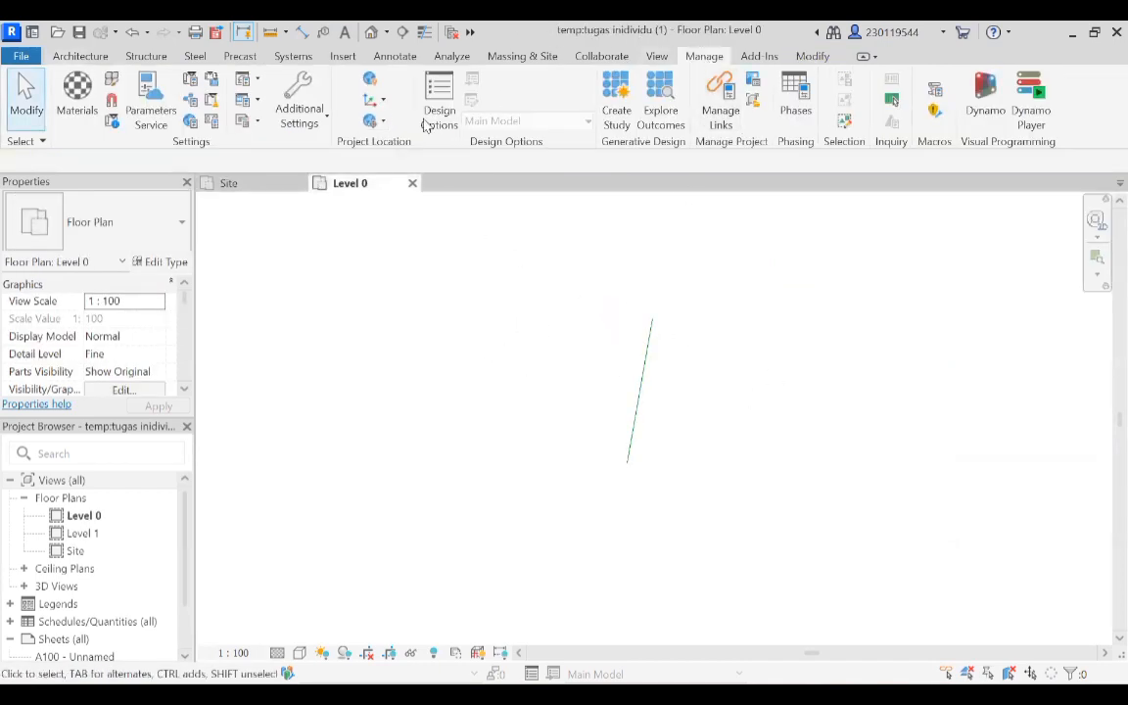
left_click(372, 120)
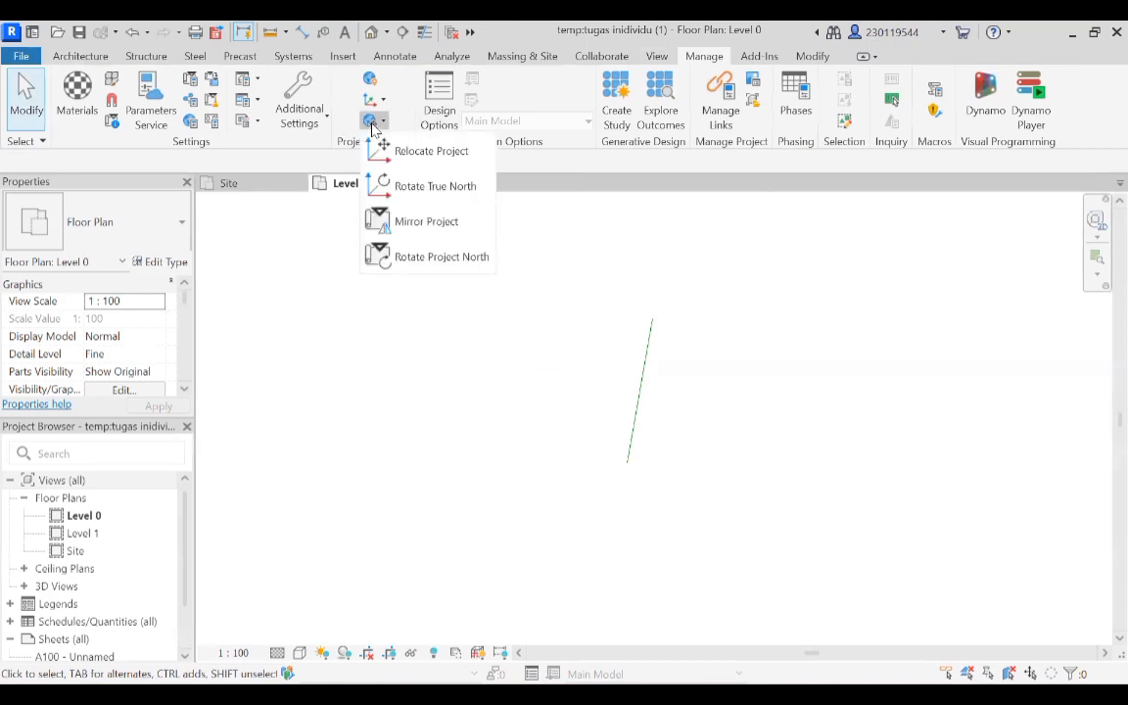
left_click(409, 262)
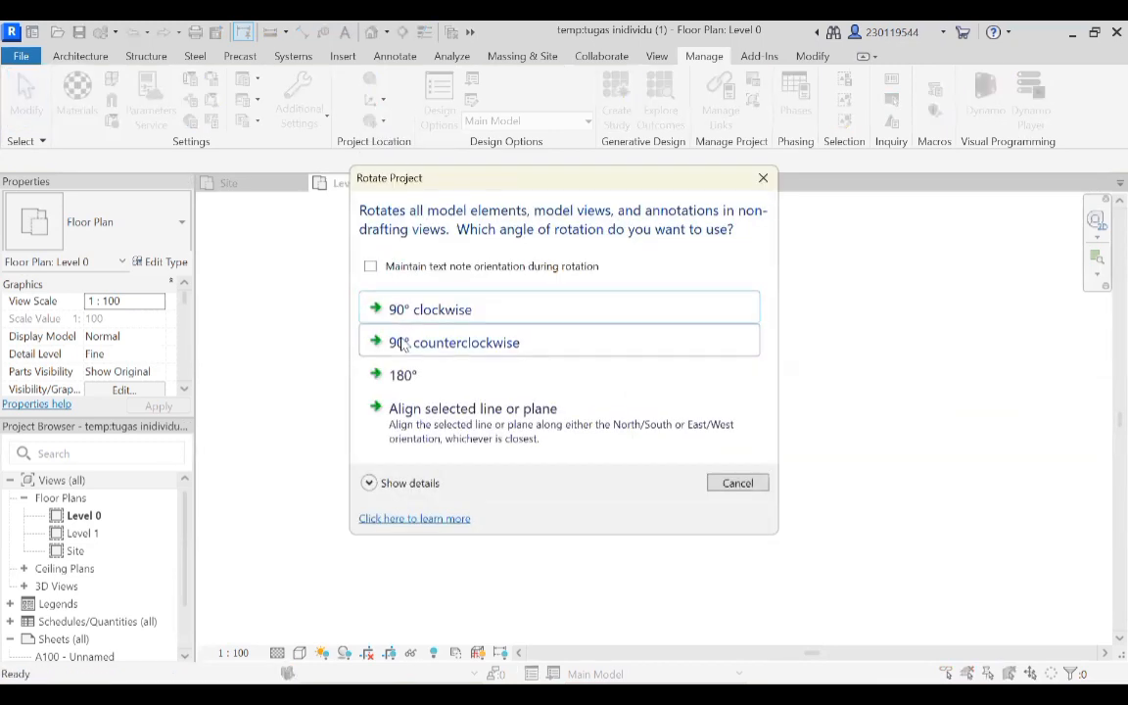
left_click(388, 415)
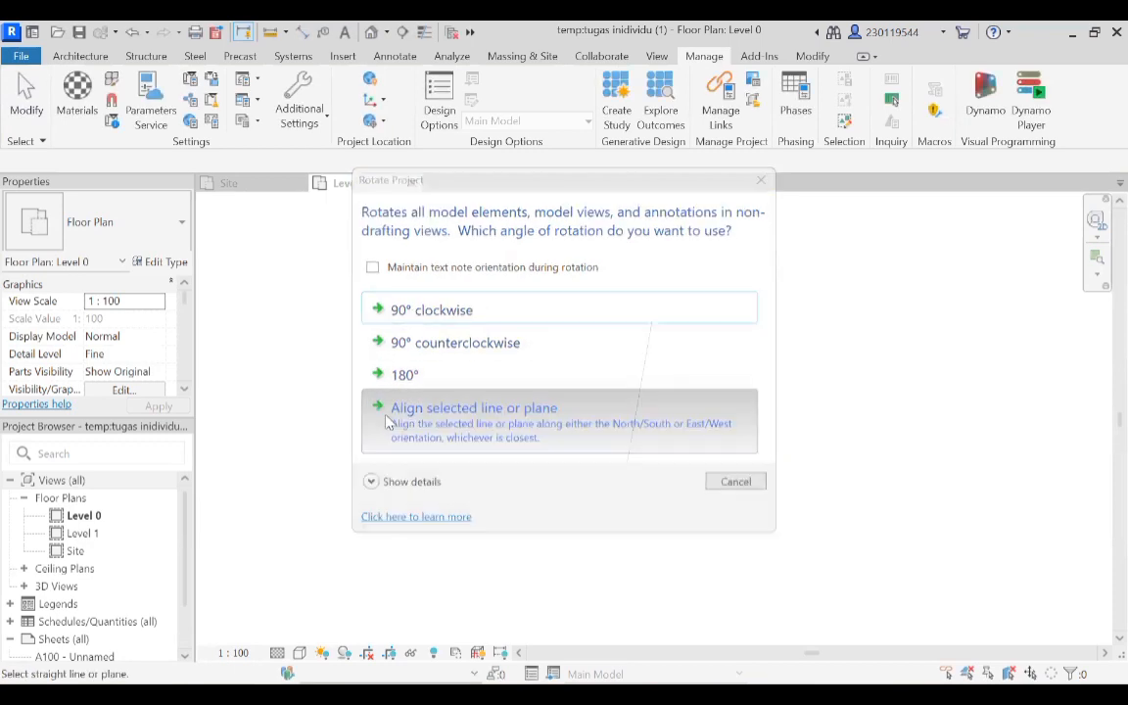
left_click(634, 421)
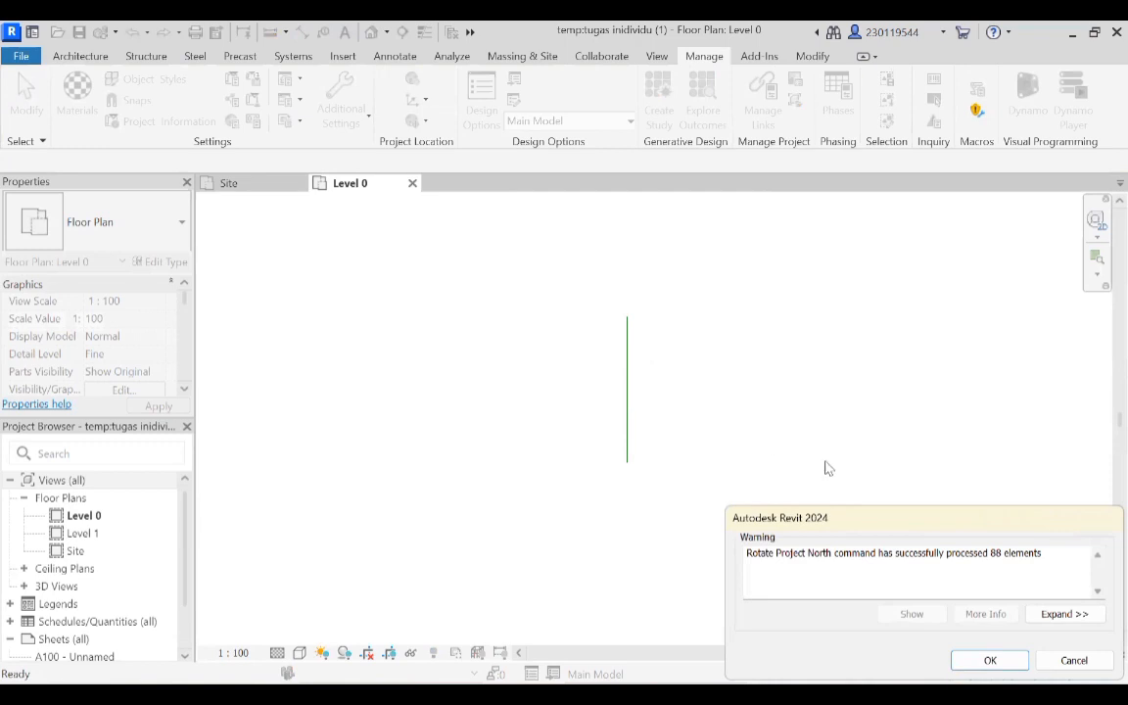
left_click(973, 663)
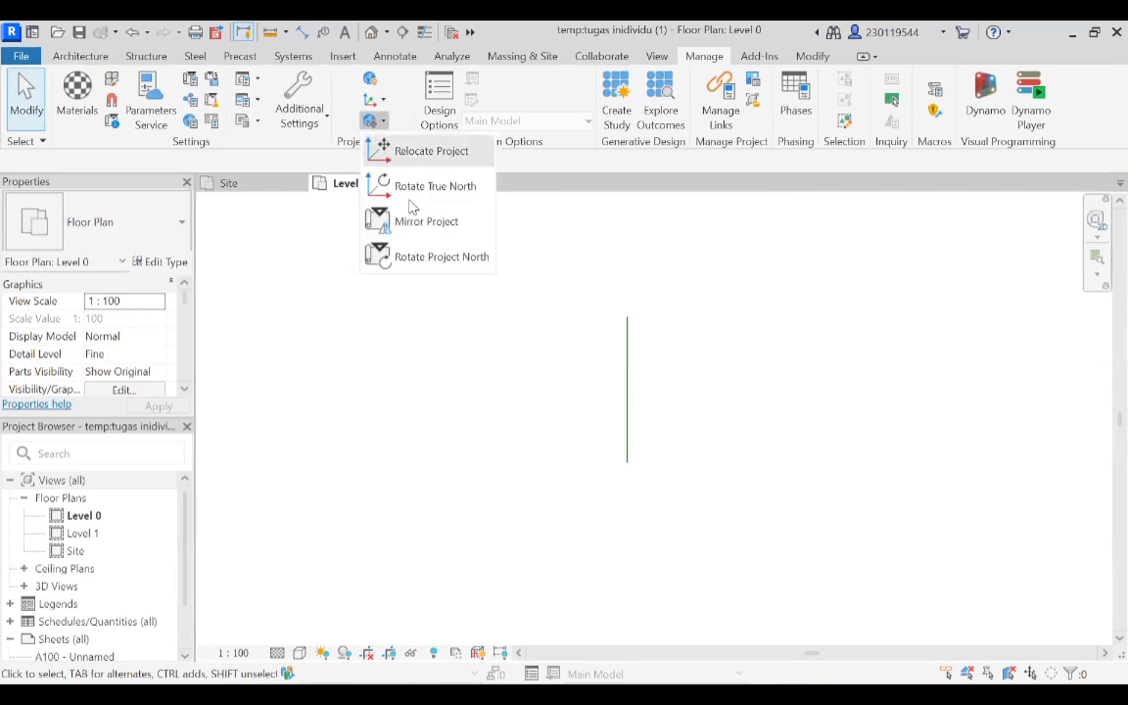
Rotate project north a further 90° counterclockwise.
left_click(400, 257)
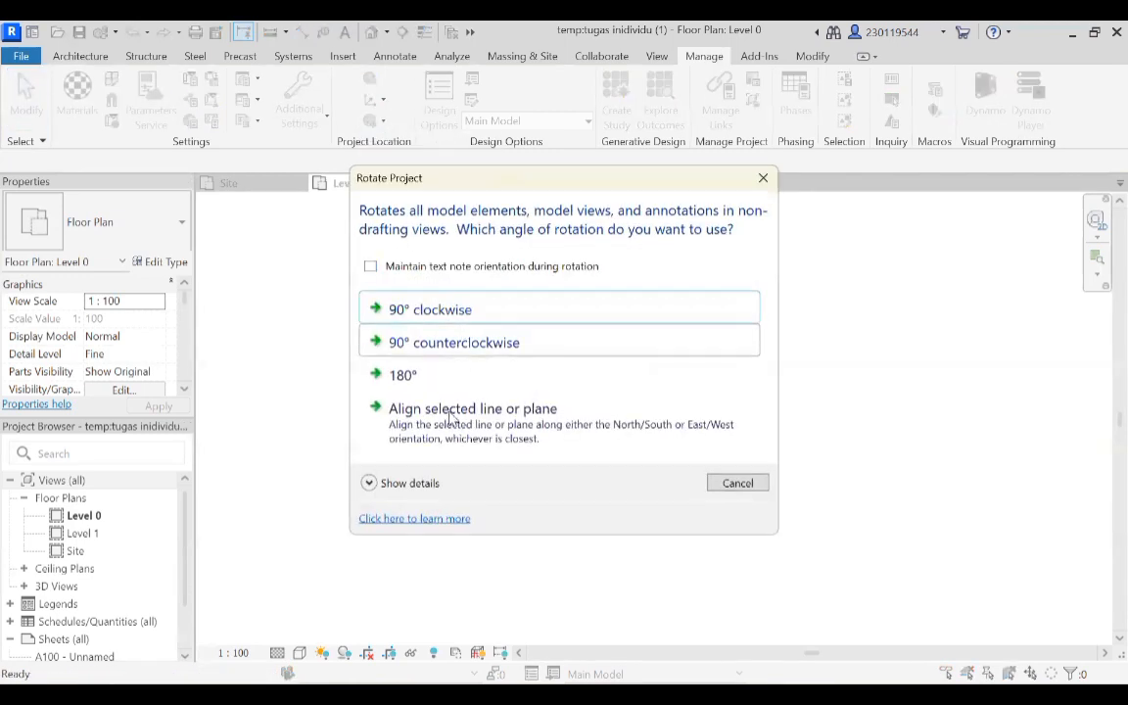
left_click(461, 342)
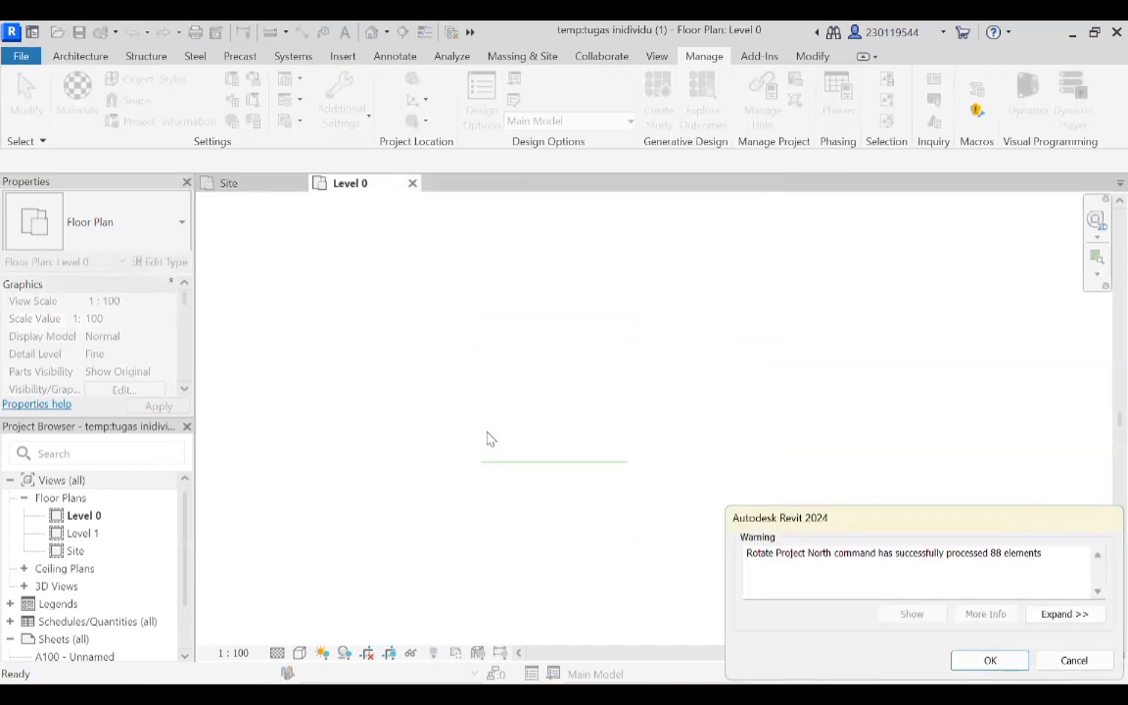
left_click(960, 660)
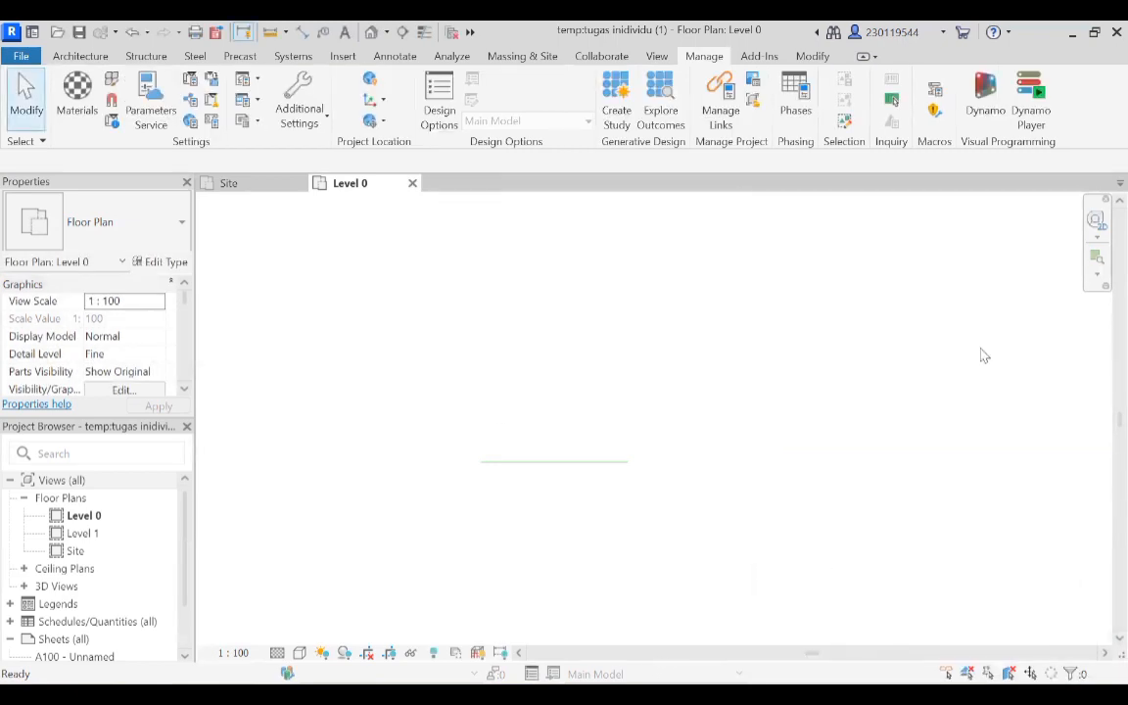
Copy the campus map image from the Site plan and paste it aligned to the same place in Level 0, dismissing the save reminder.
left_click(274, 183)
left_click(79, 58)
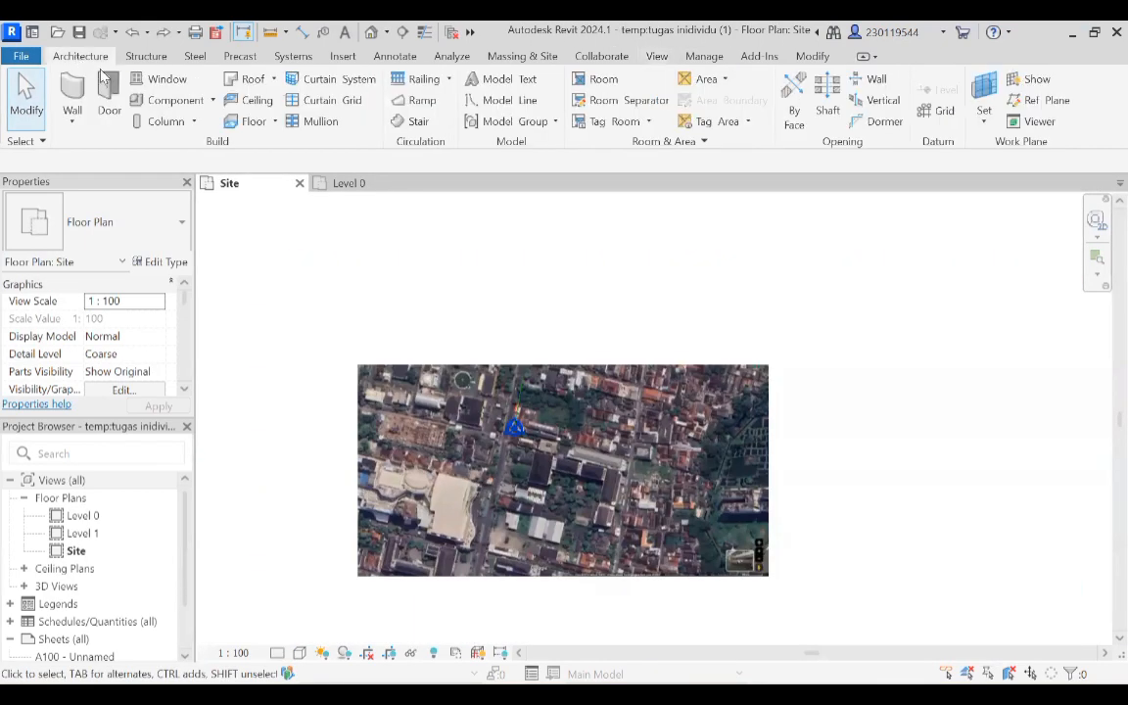
left_click(143, 57)
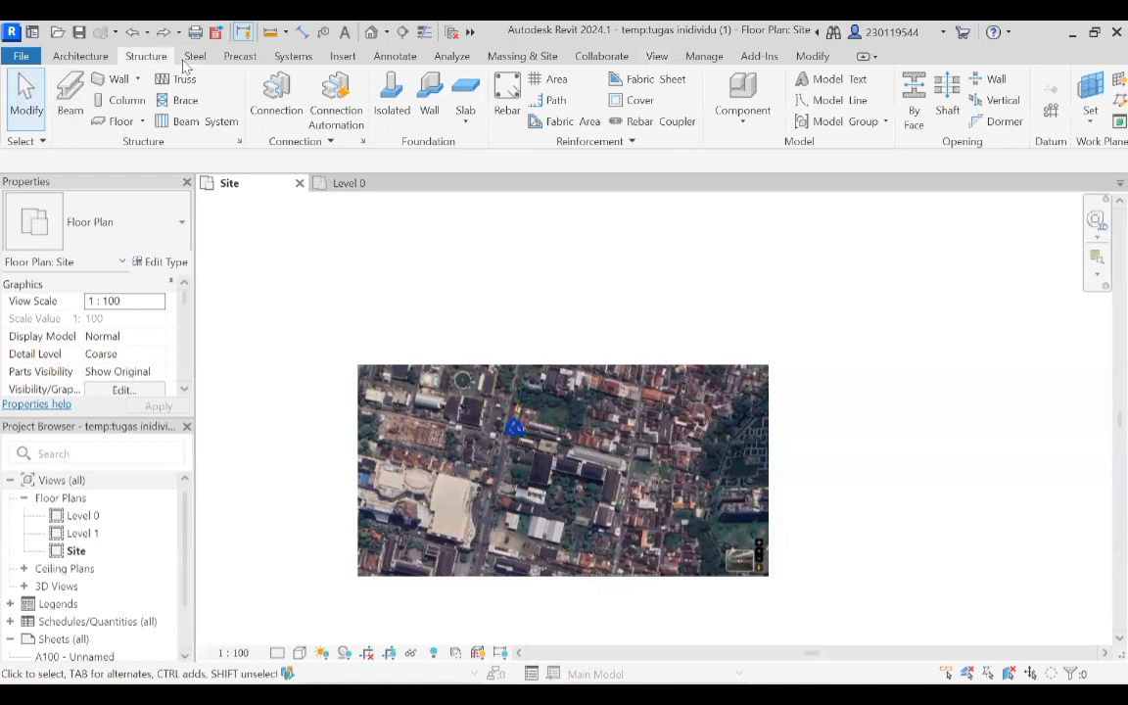
left_click(391, 381)
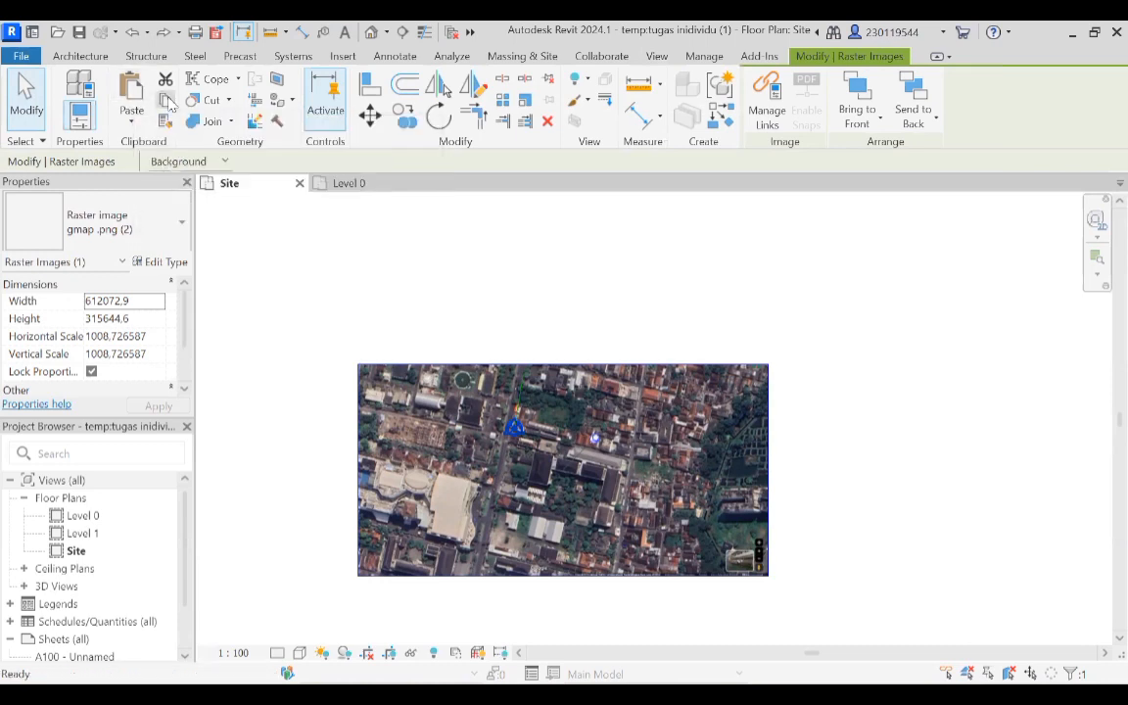
left_click(366, 182)
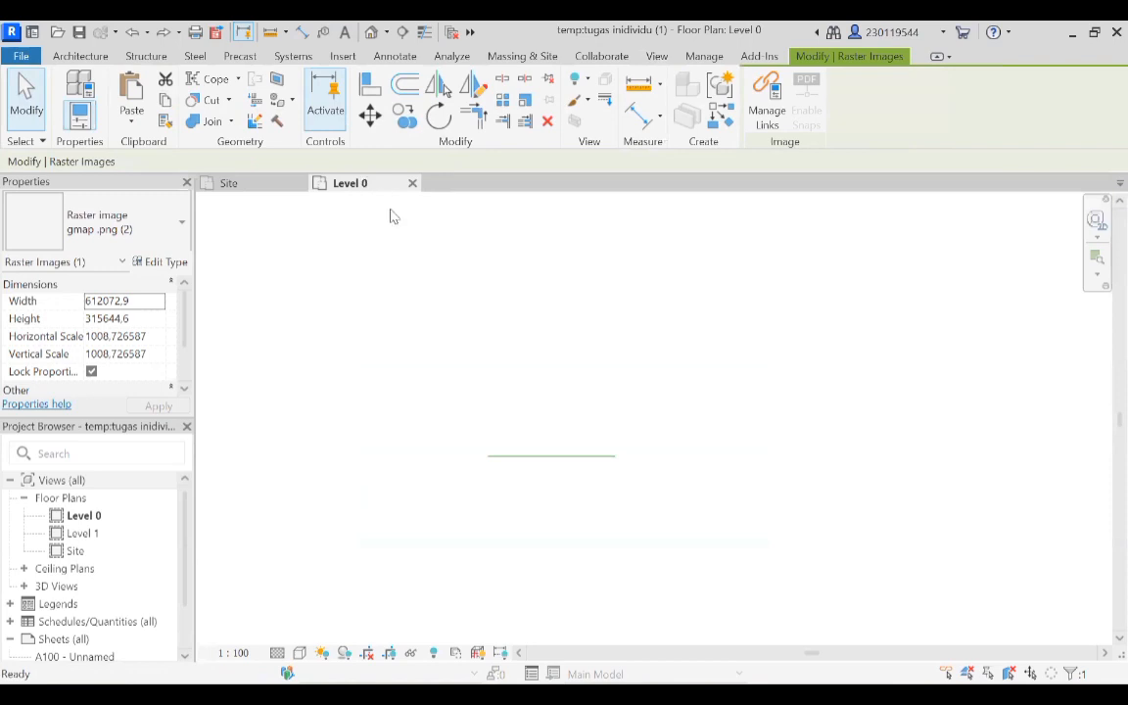
left_click(133, 117)
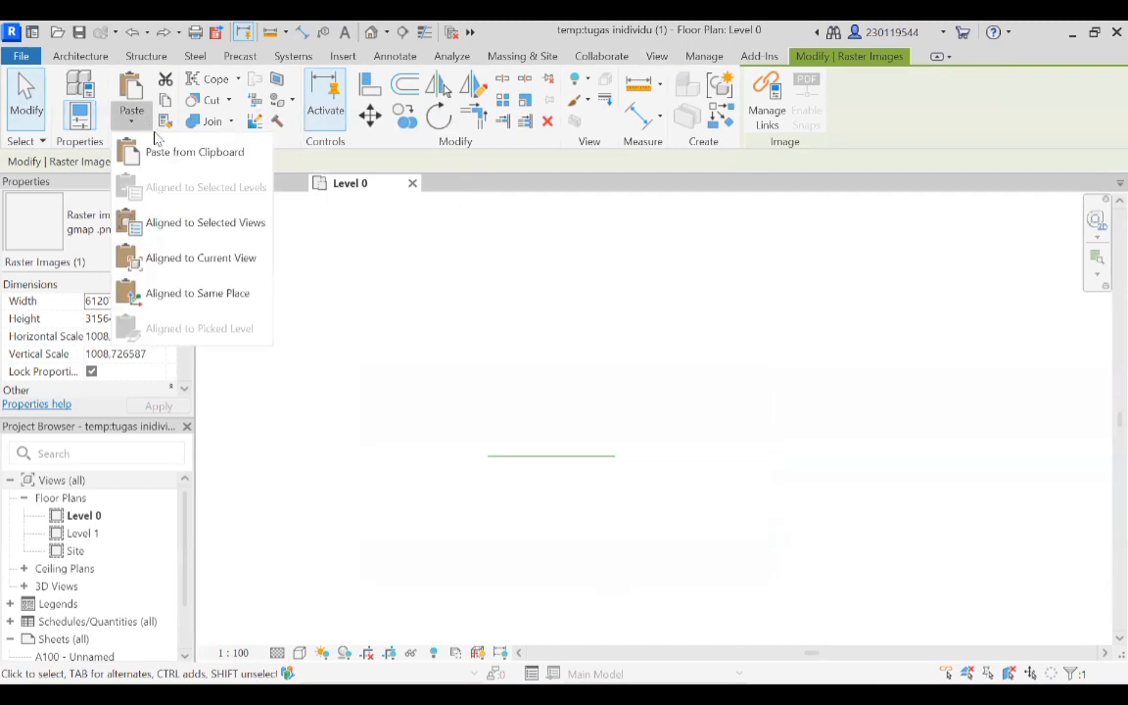
left_click(220, 294)
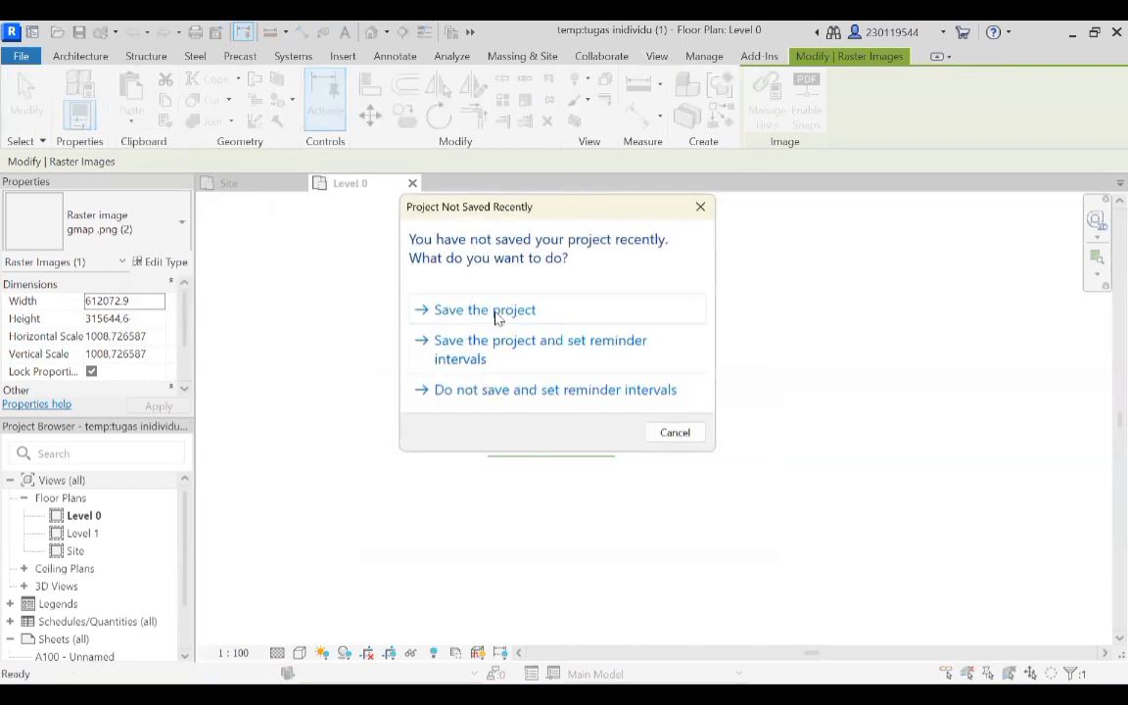
left_click(700, 208)
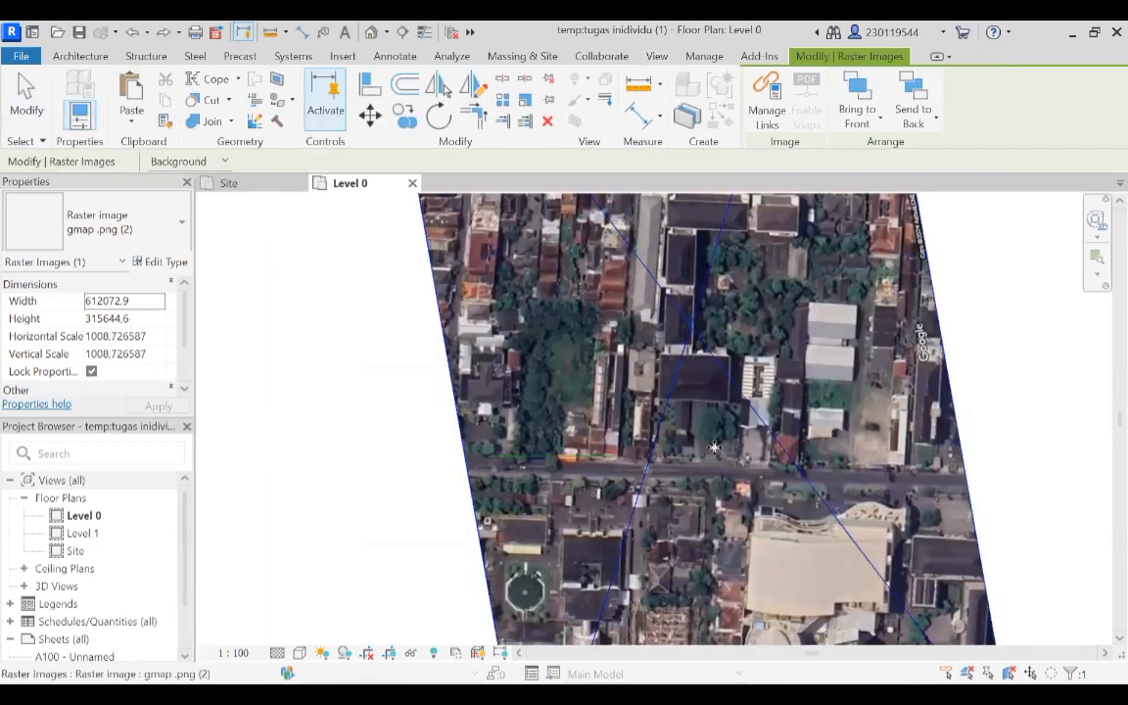
Examine how the pasted map lines up with the green road line in the Level 0 plan.
scroll(542, 442, "up", 3)
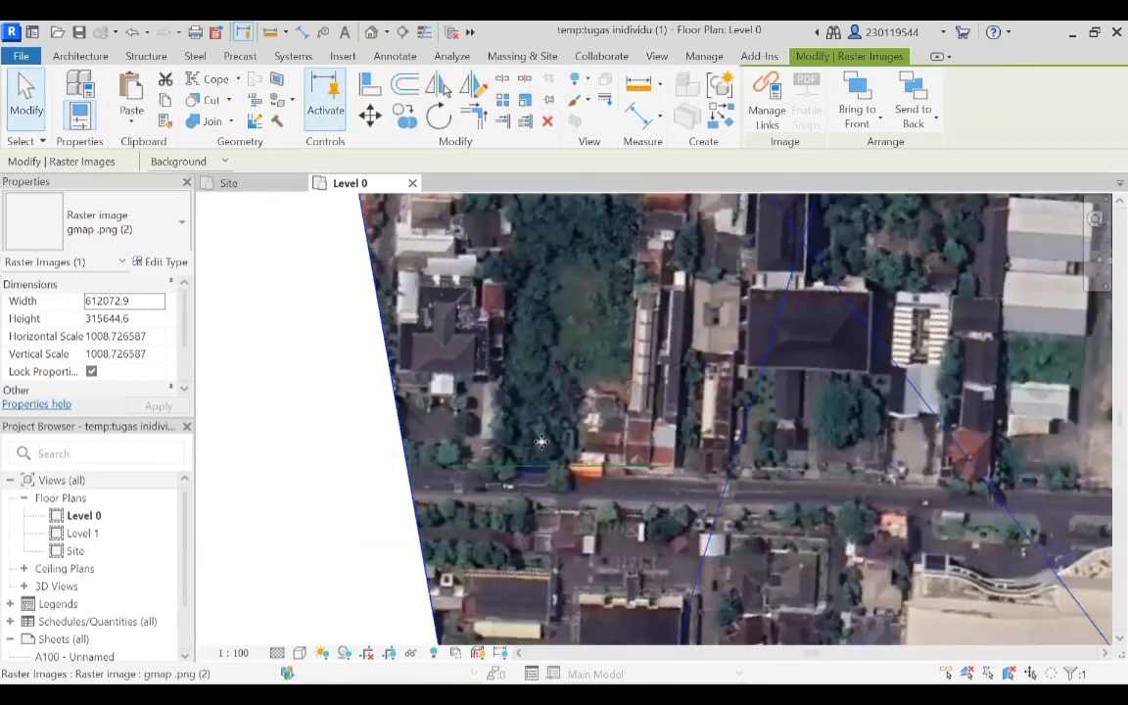
scroll(563, 463, "up", 3)
scroll(563, 463, "down", 5)
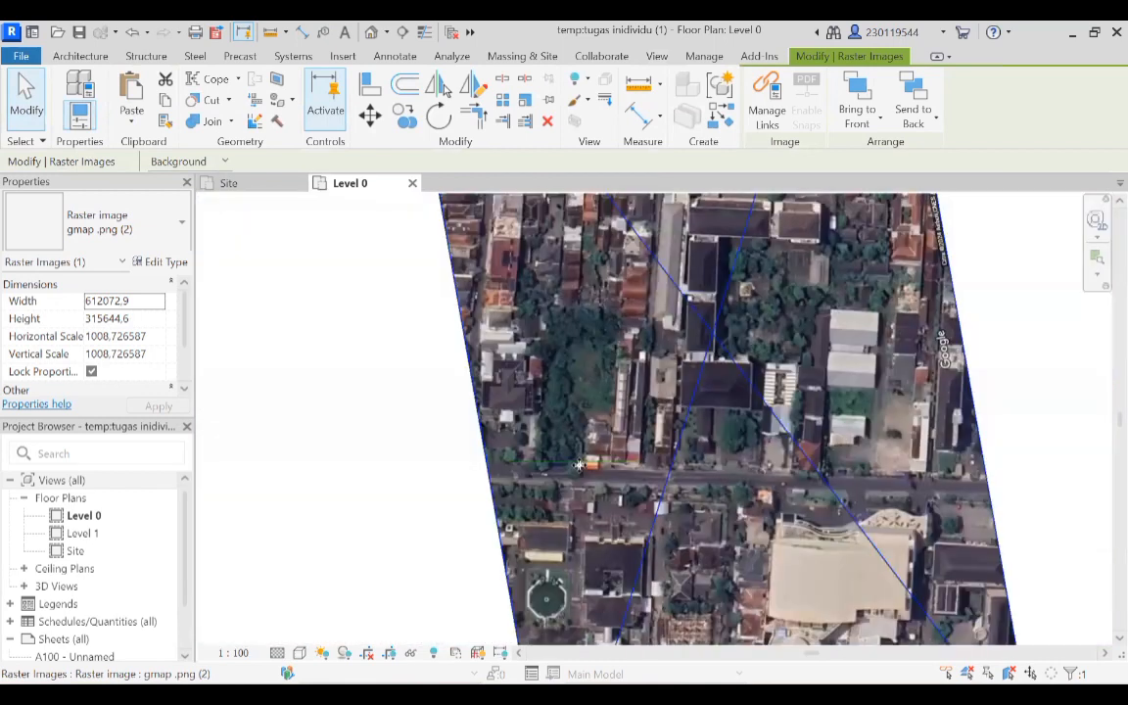
scroll(580, 465, "down", 2)
middle_click_drag(588, 481, 491, 516)
scroll(465, 482, "up", 1)
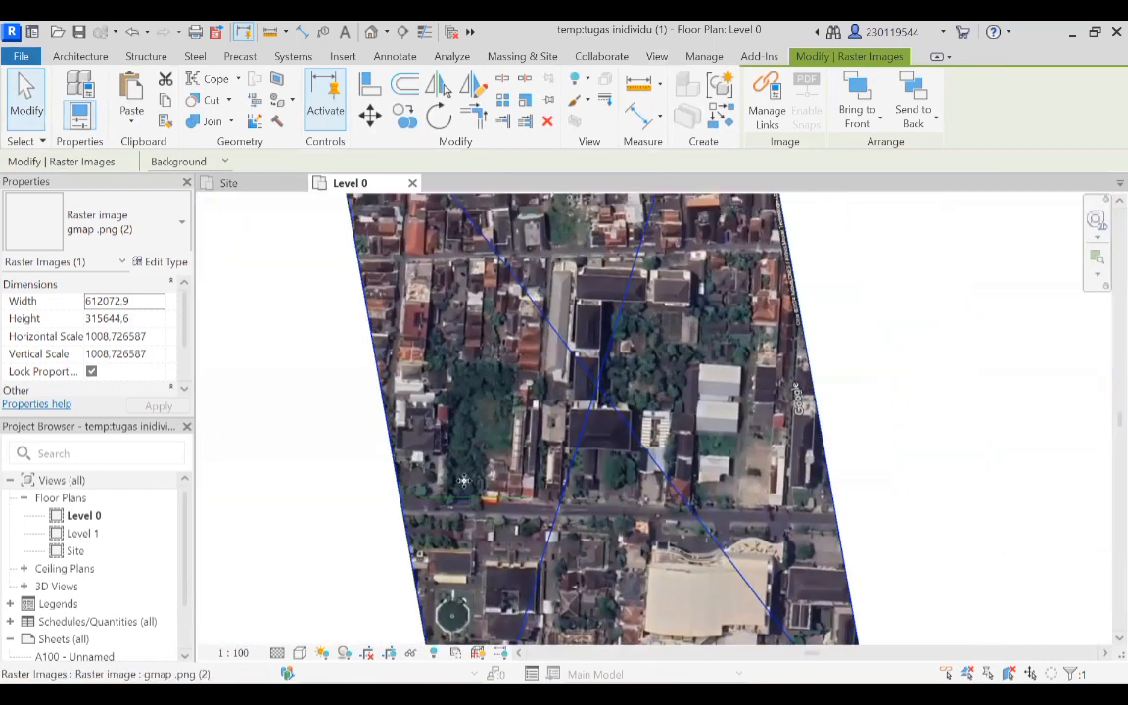
scroll(447, 376, "up", 2)
scroll(421, 411, "down", 2)
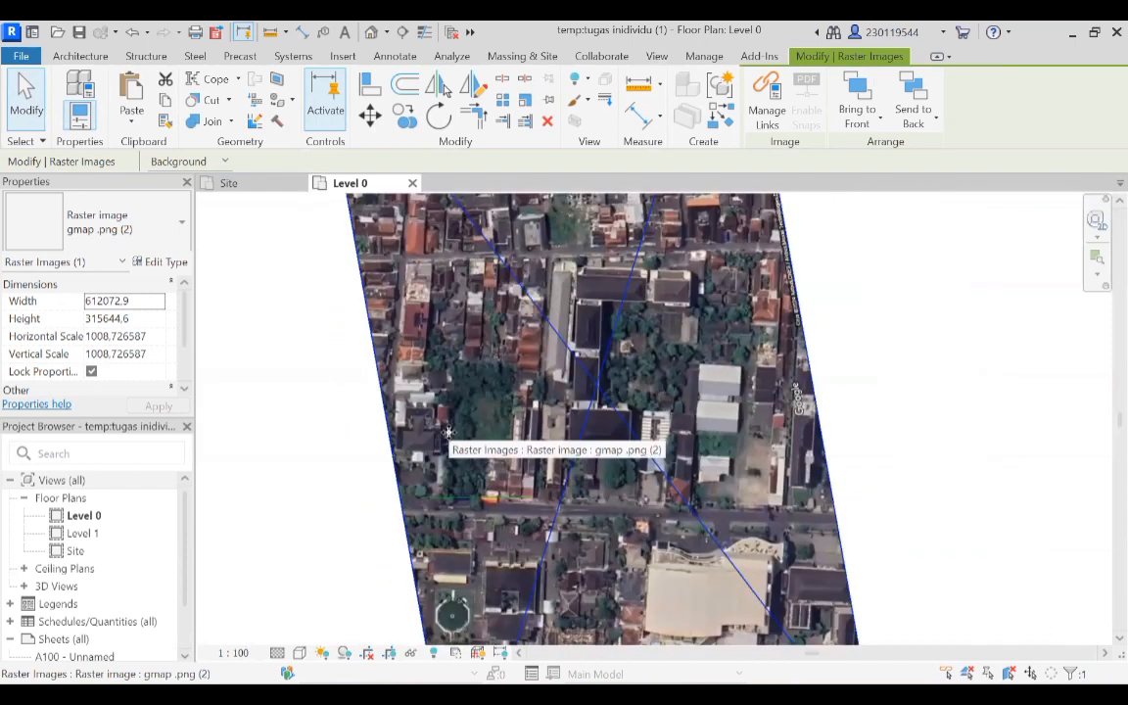
left_click(704, 56)
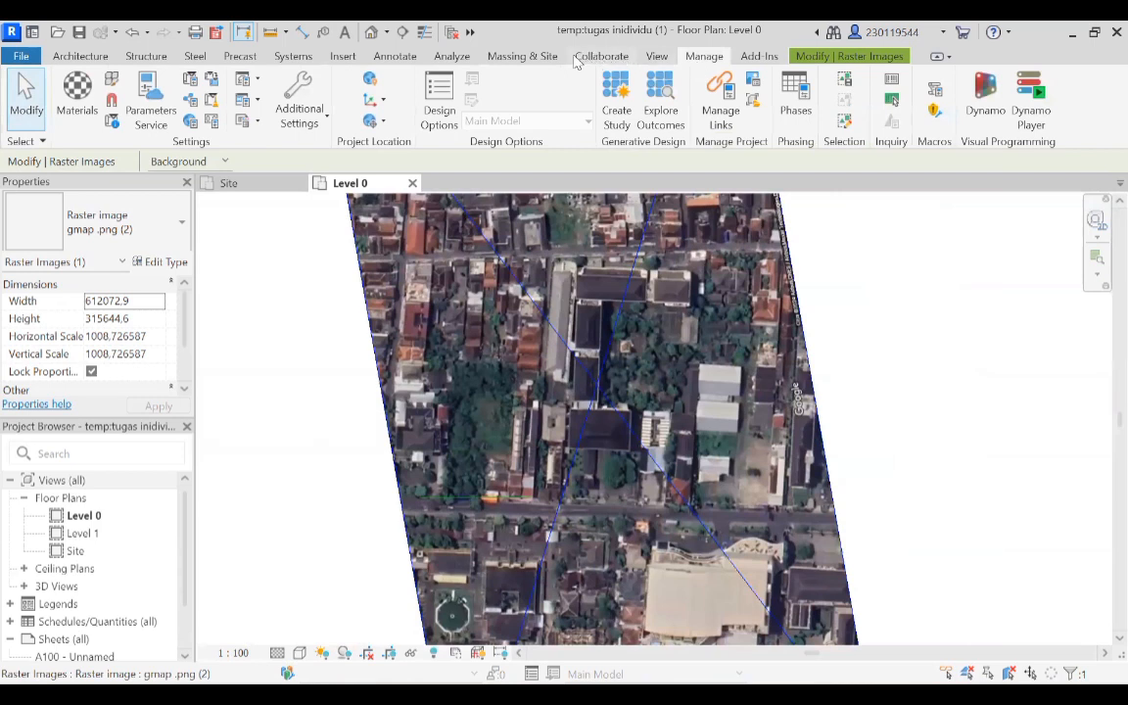
left_click(655, 57)
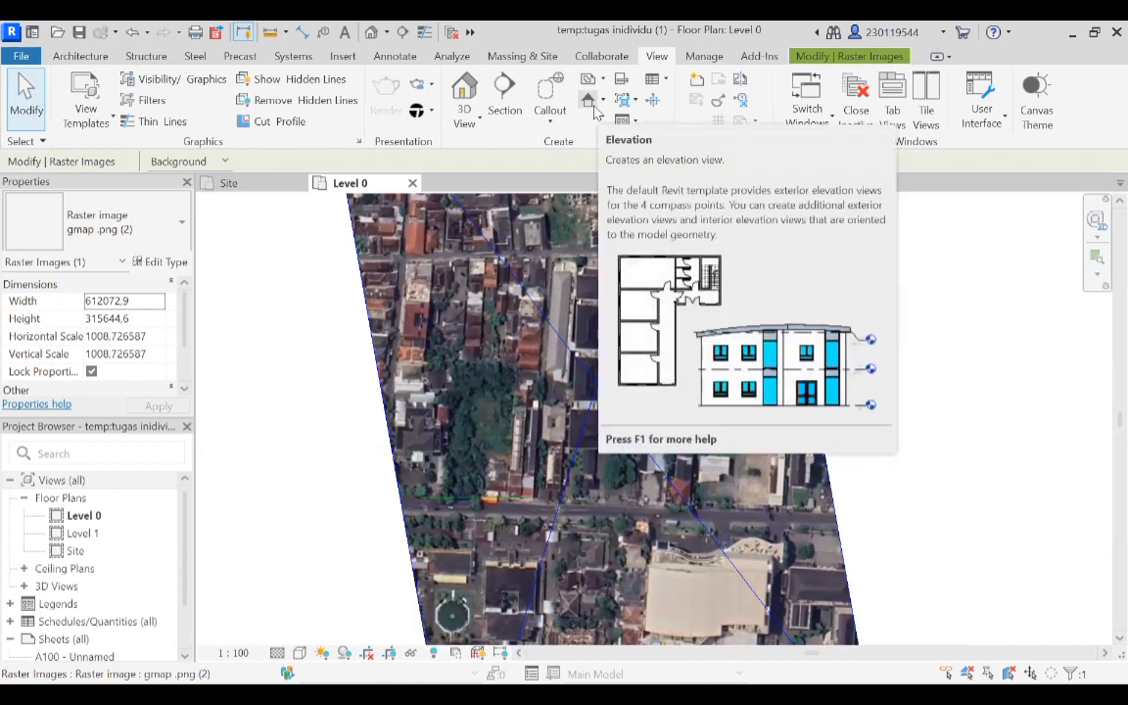
left_click(589, 102)
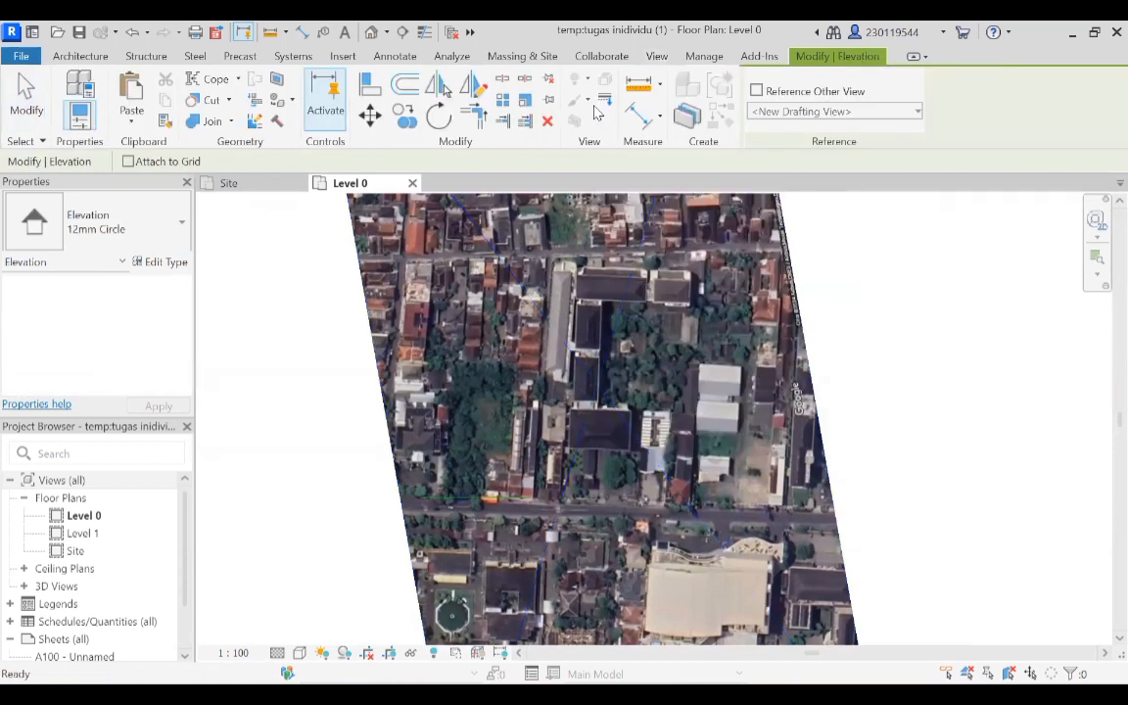
scroll(484, 443, "up", 4)
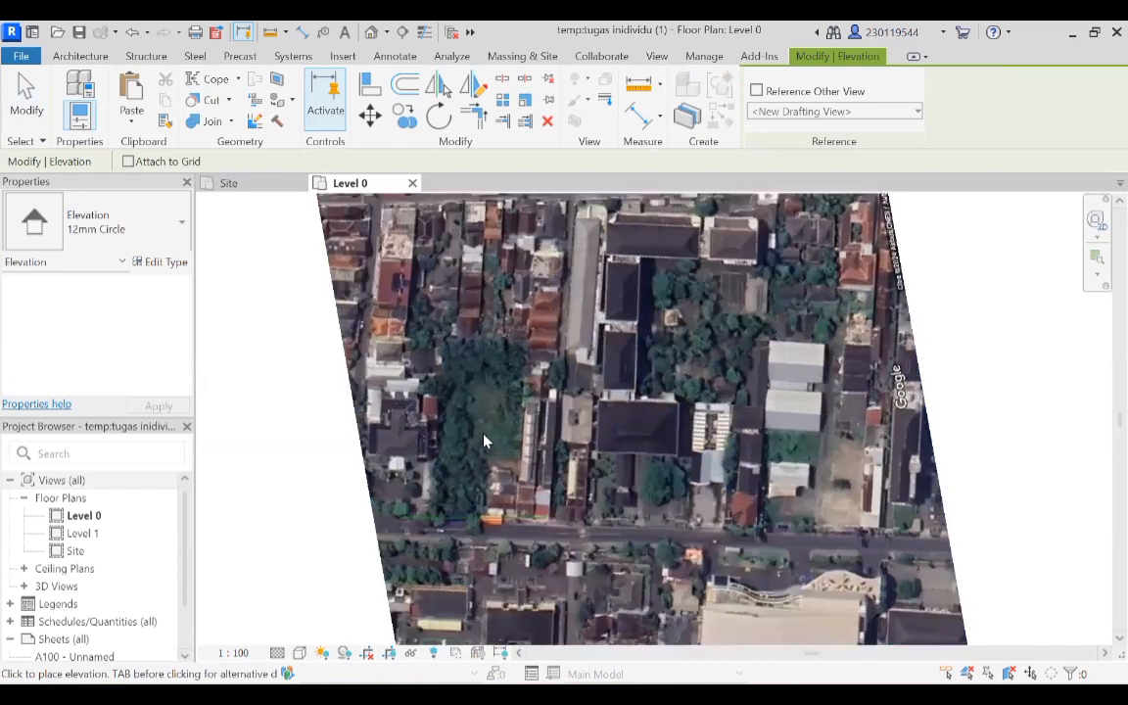
scroll(492, 424, "up", 5)
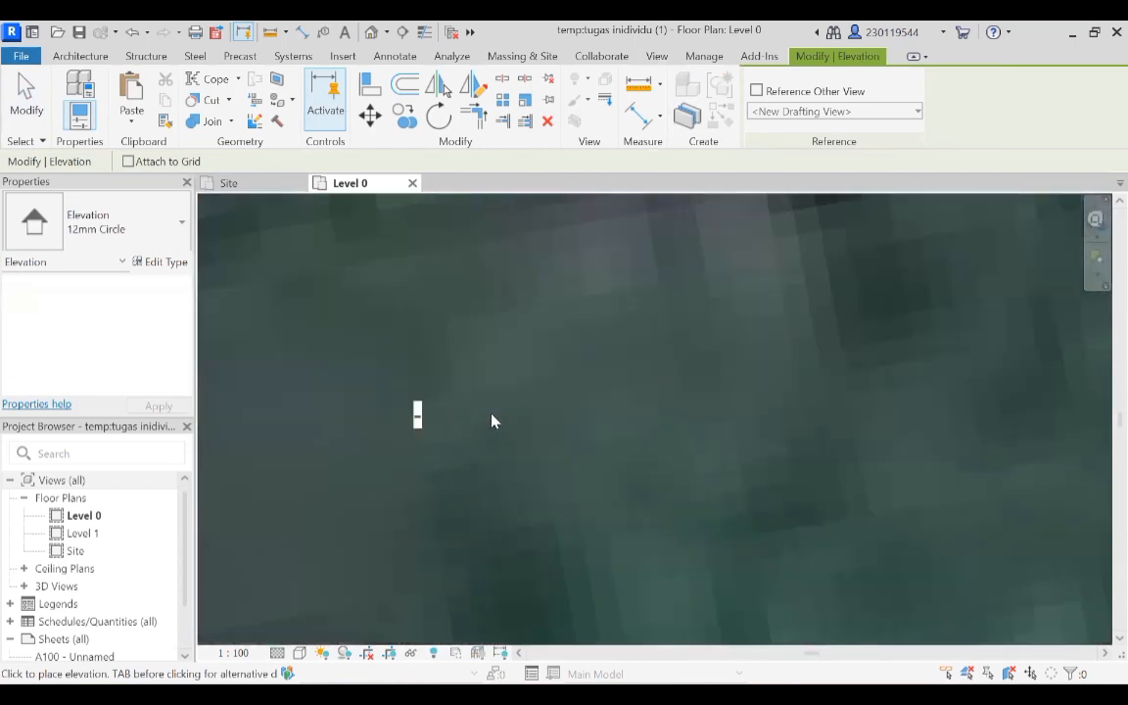
right_click(422, 486)
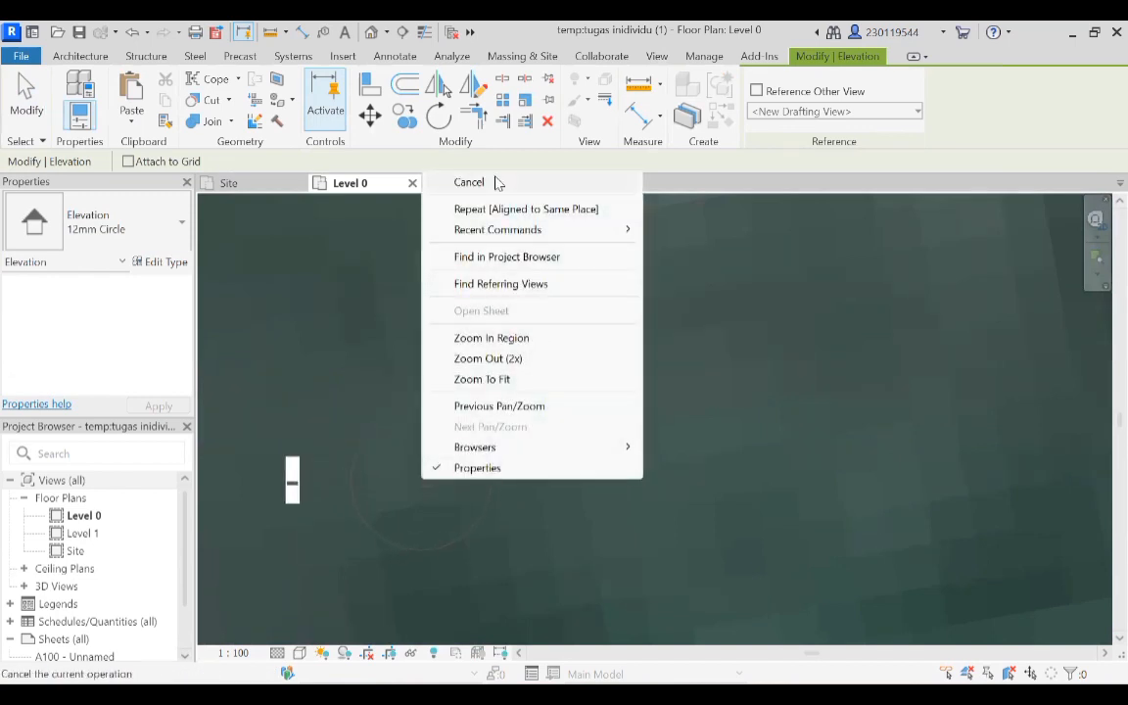
left_click(470, 182)
Set the Level 0 floor plan's view scale to 1 : 500.
left_click(135, 305)
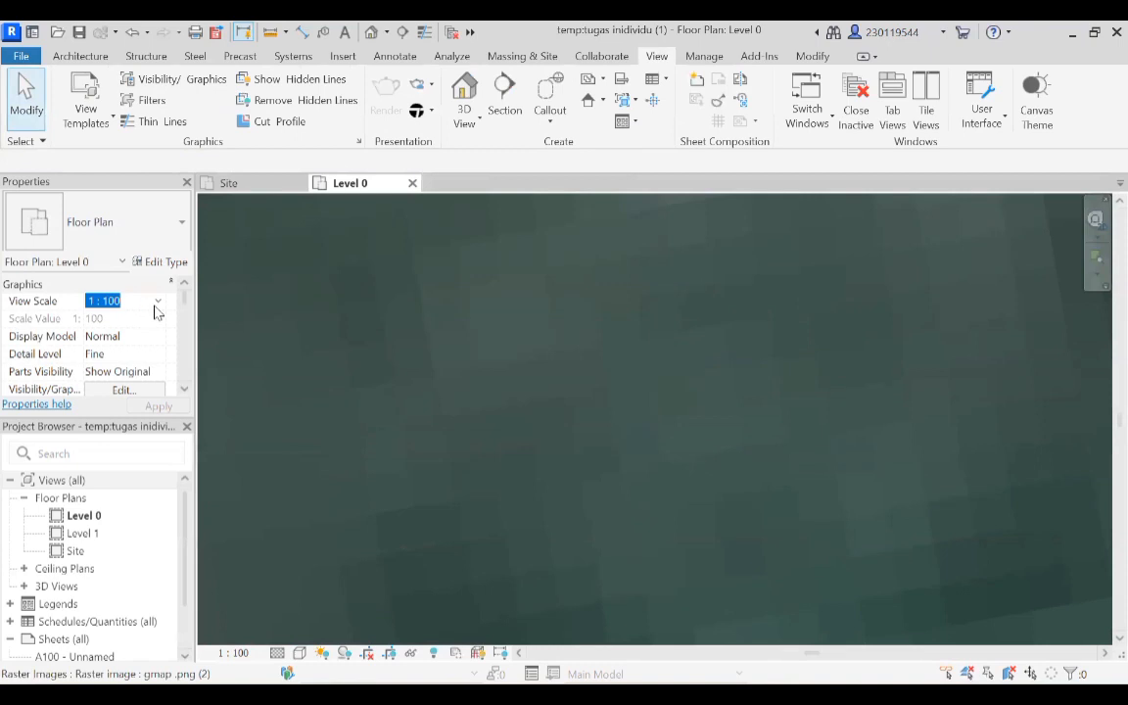
left_click(159, 304)
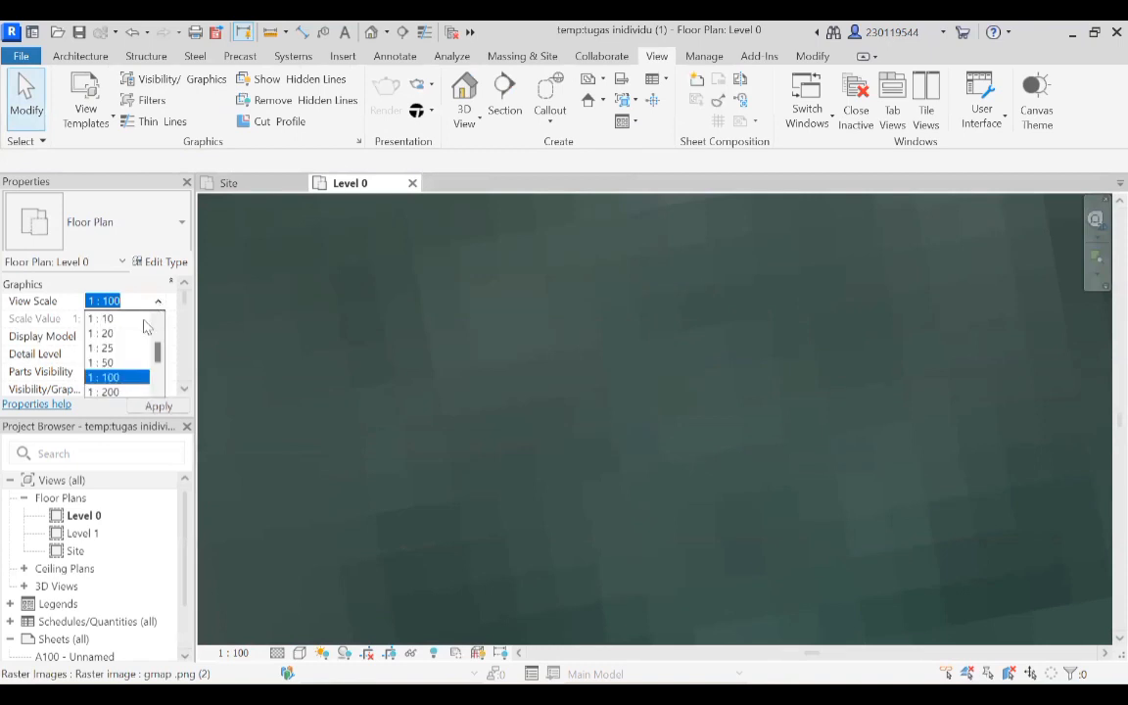
scroll(115, 382, "down", 1)
left_click(106, 362)
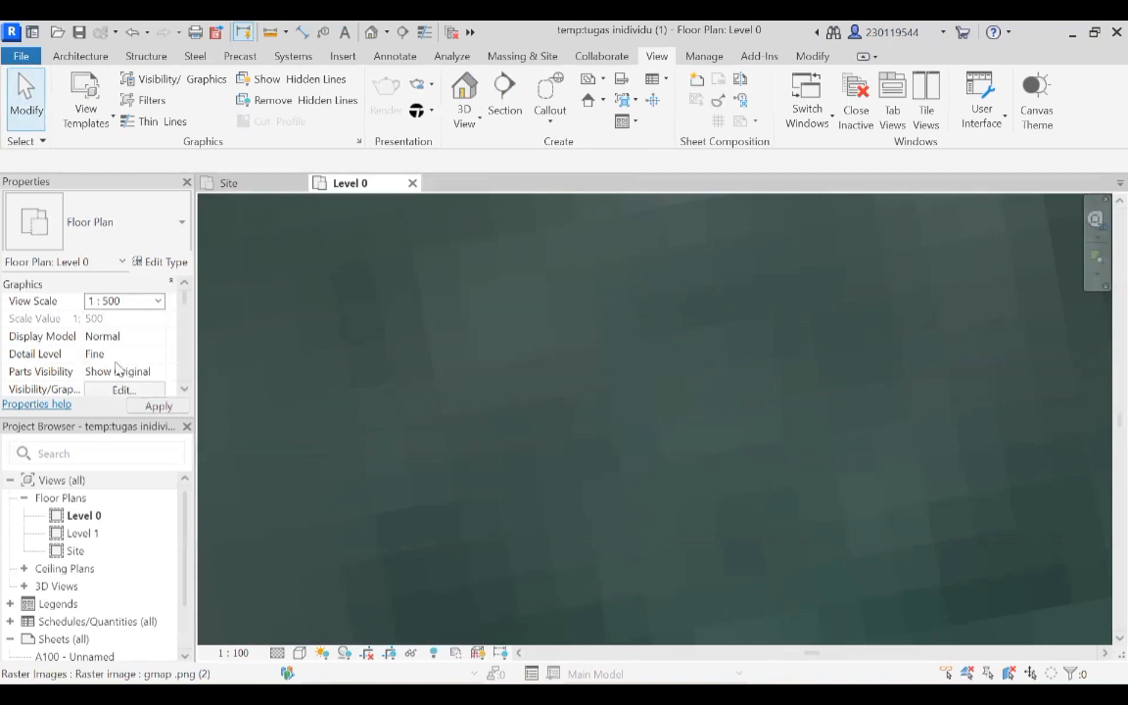
Place a 12mm Circle elevation marker just south of the main road, across from the tree-covered lot.
scroll(470, 396, "down", 5)
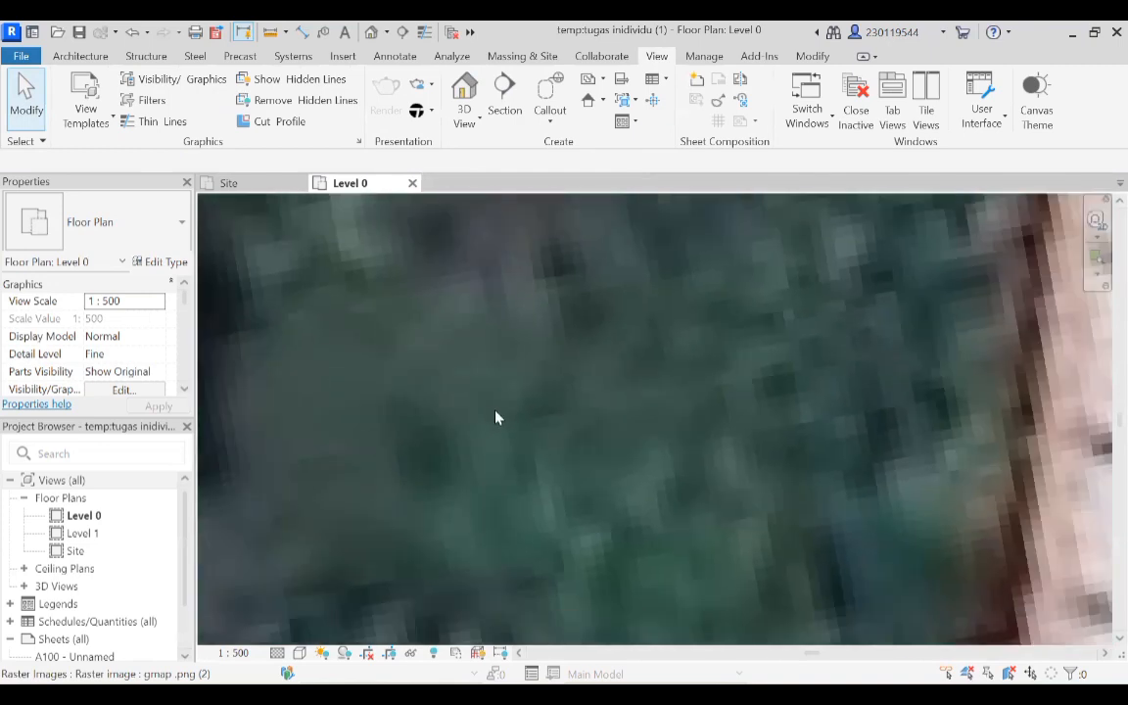
scroll(505, 443, "down", 5)
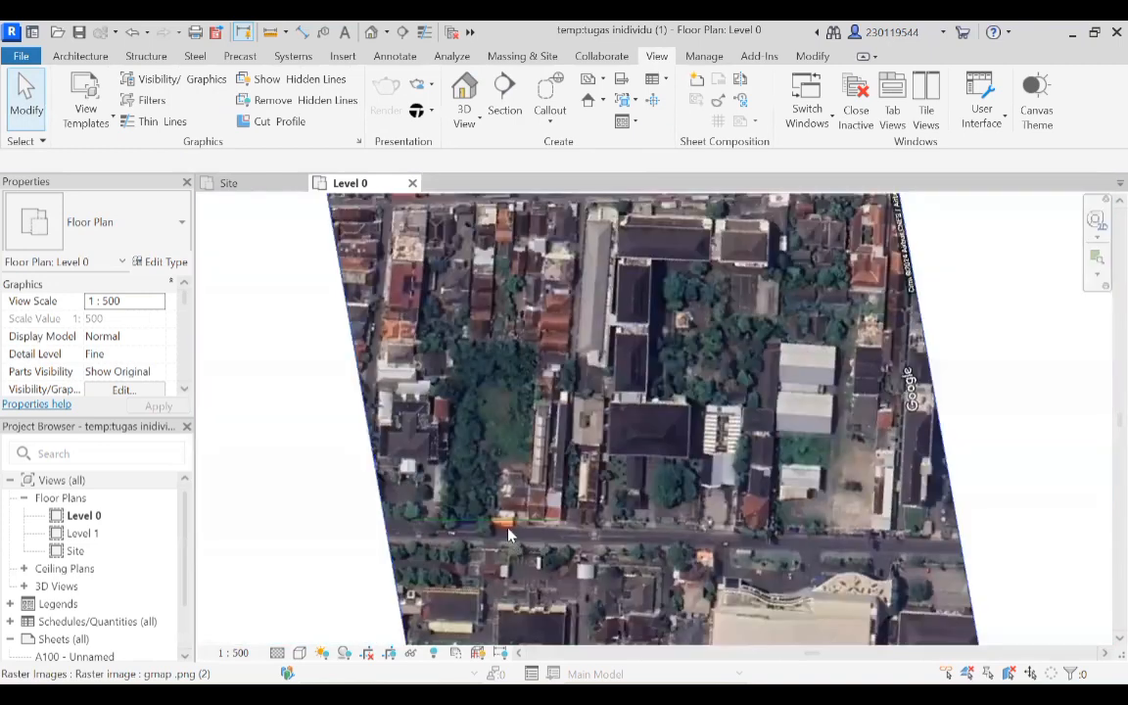
middle_click_drag(510, 535, 511, 465)
scroll(460, 451, "up", 5)
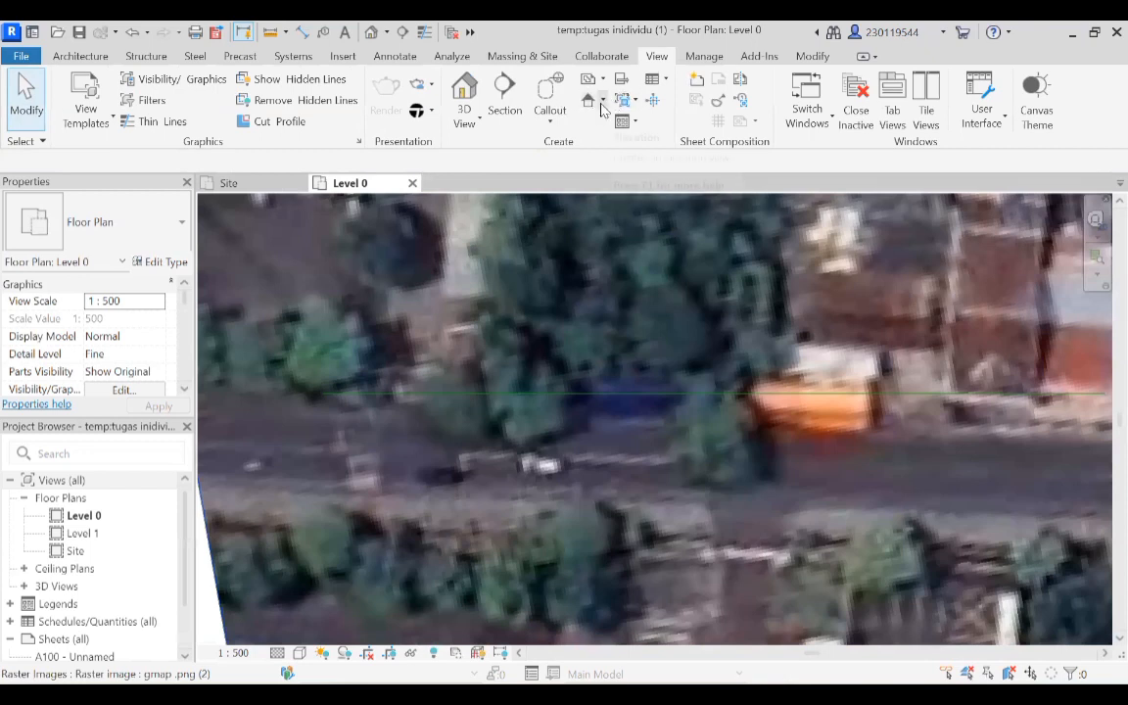
left_click(602, 102)
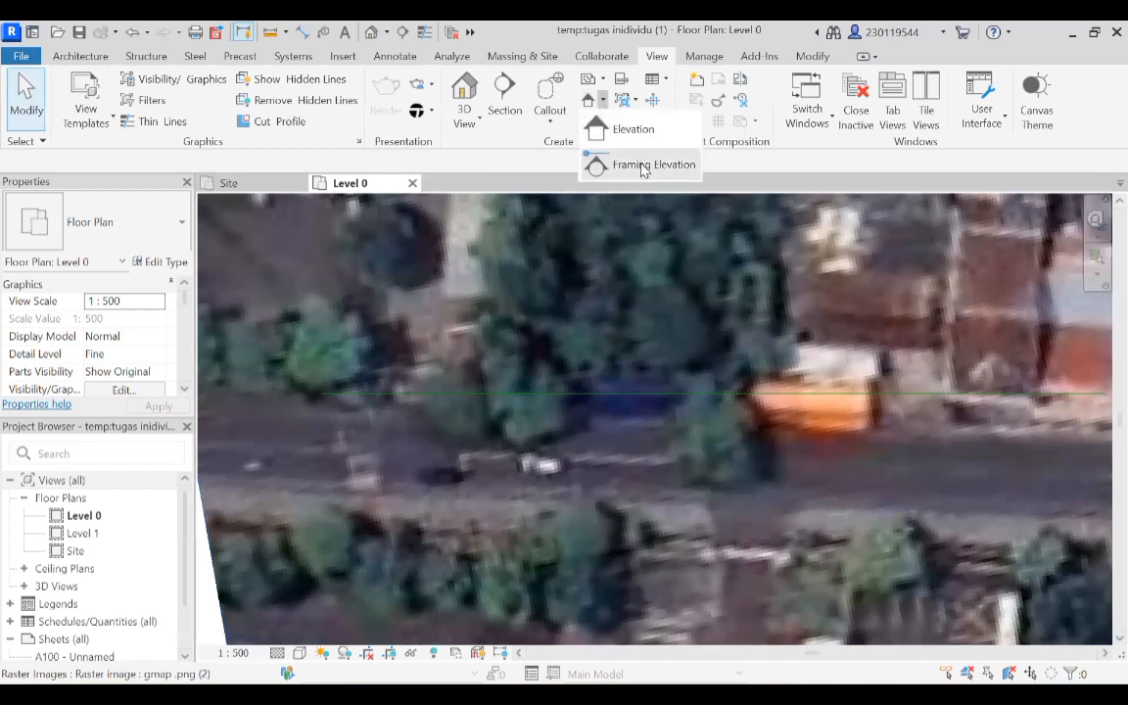
left_click(601, 131)
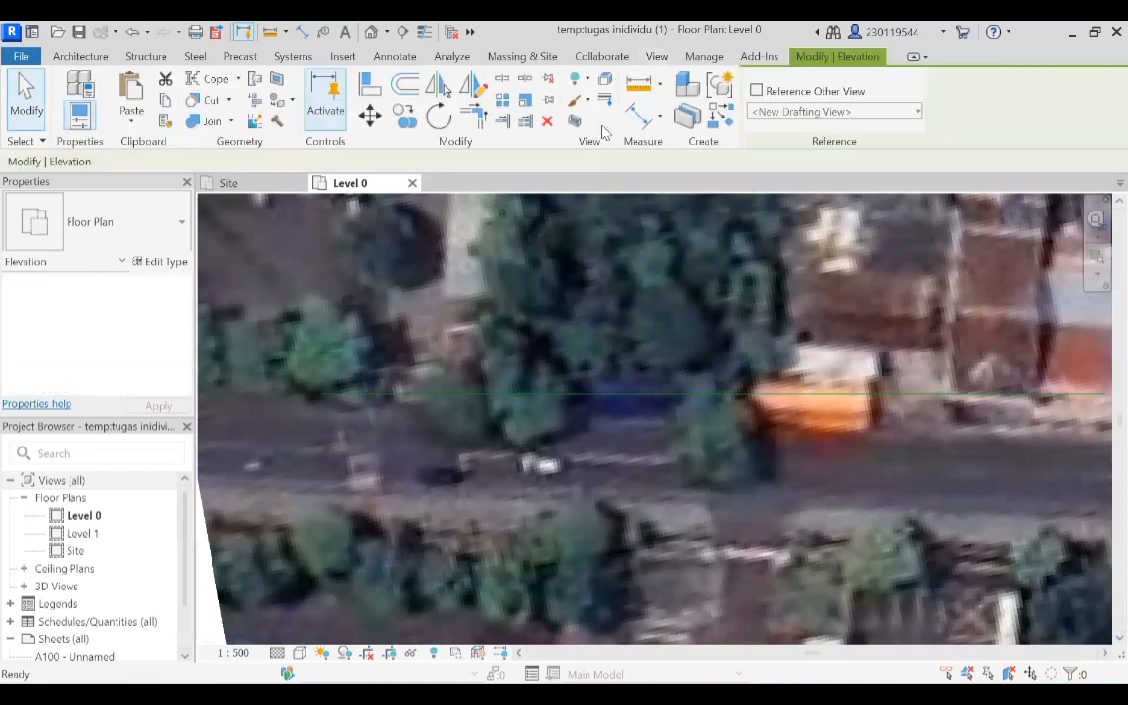
scroll(528, 402, "down", 5)
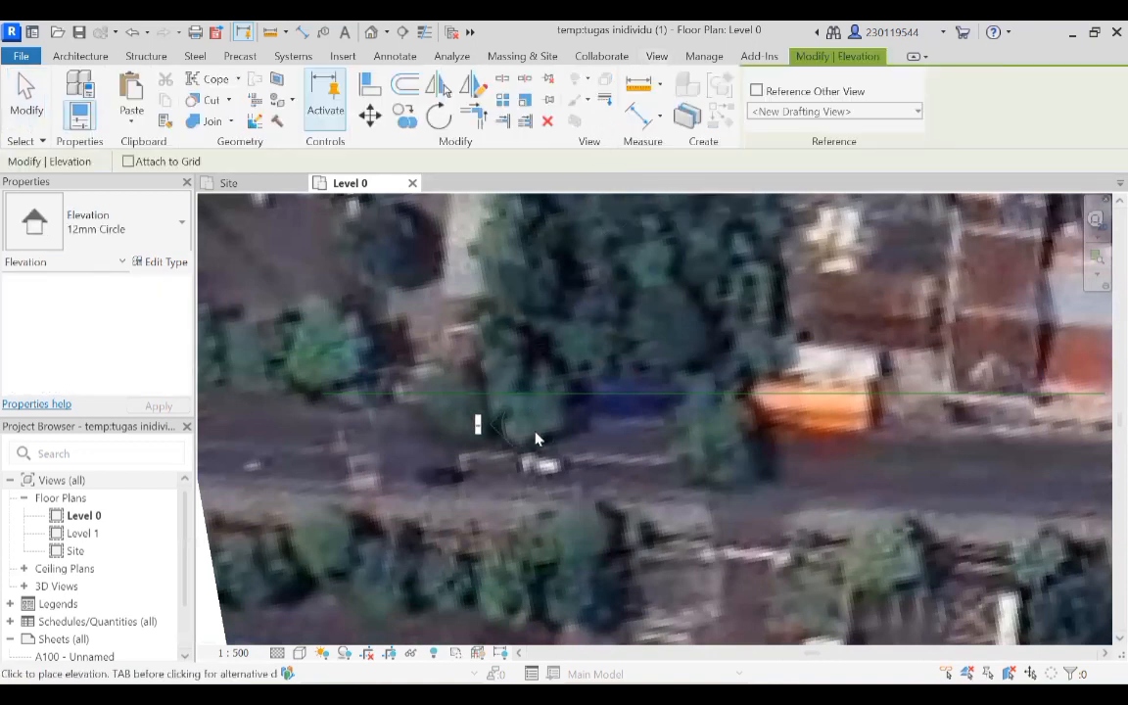
scroll(644, 503, "down", 3)
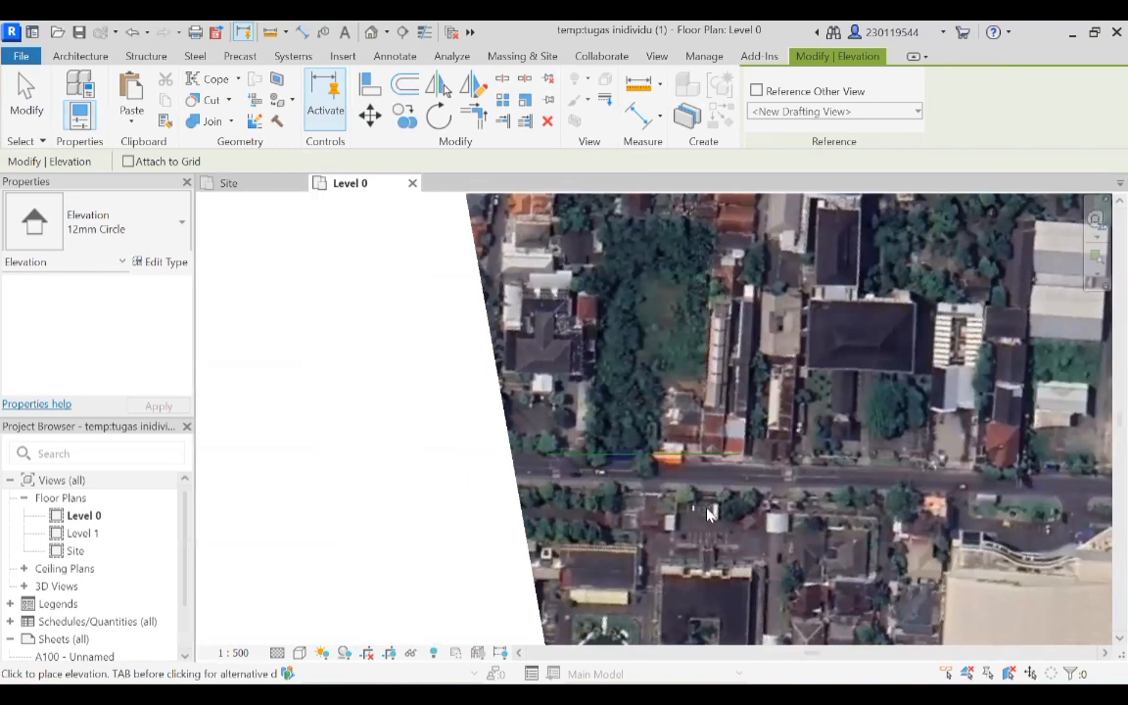
left_click(711, 513)
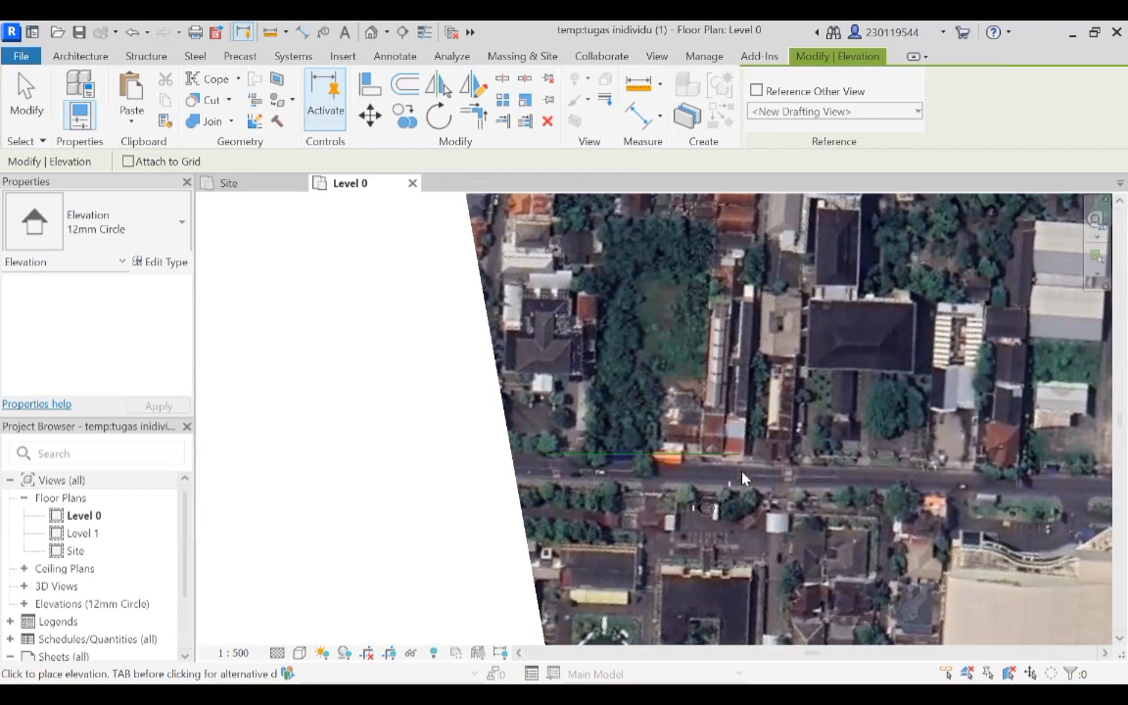
Place three more elevation markers around the tree-covered lot, on its east, north and west sides, and end the Elevation command.
scroll(801, 335, "up", 2)
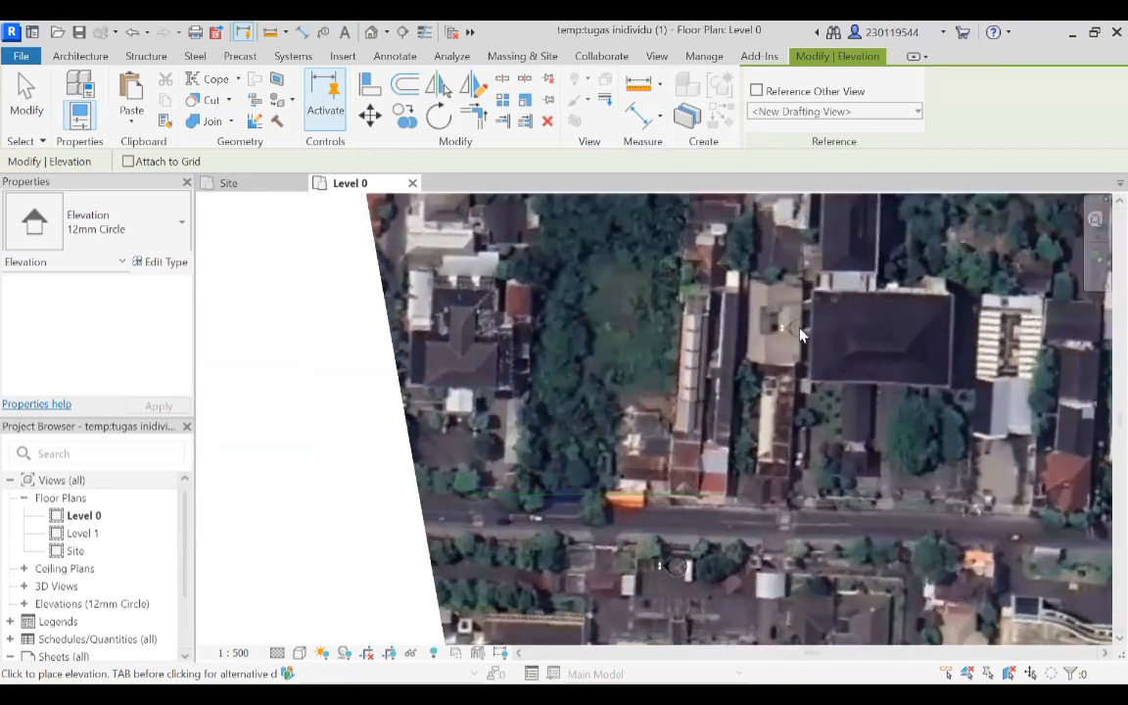
scroll(801, 335, "down", 3)
middle_click_drag(811, 340, 736, 394)
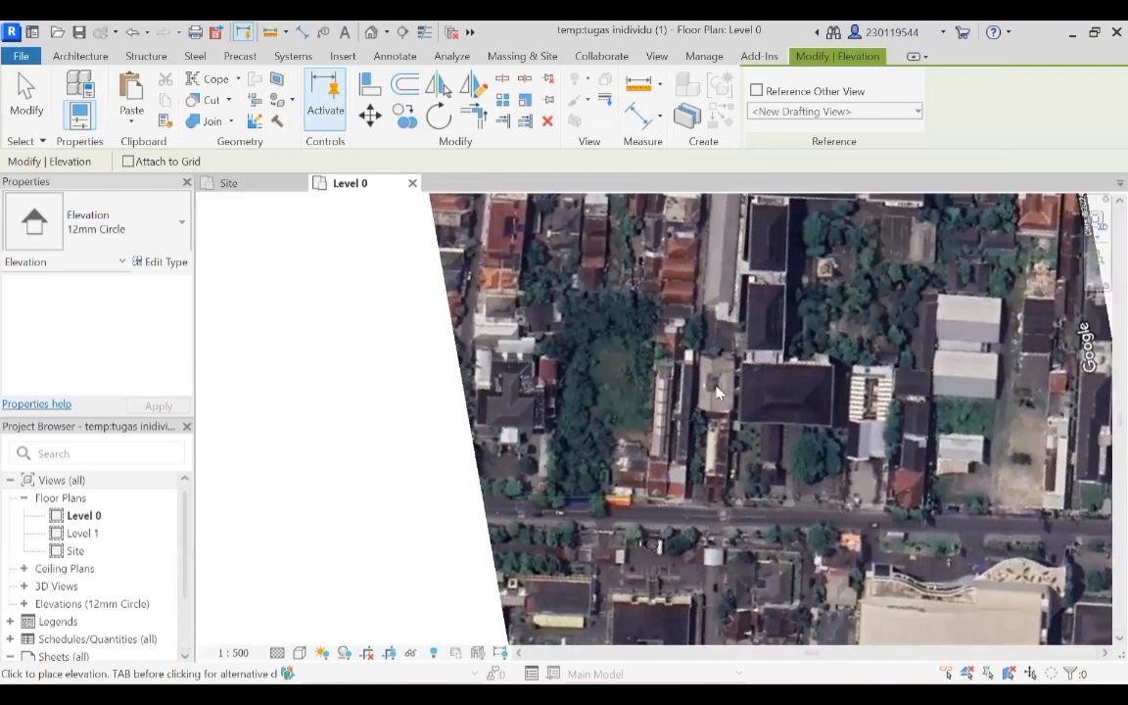
left_click(718, 392)
left_click(677, 217)
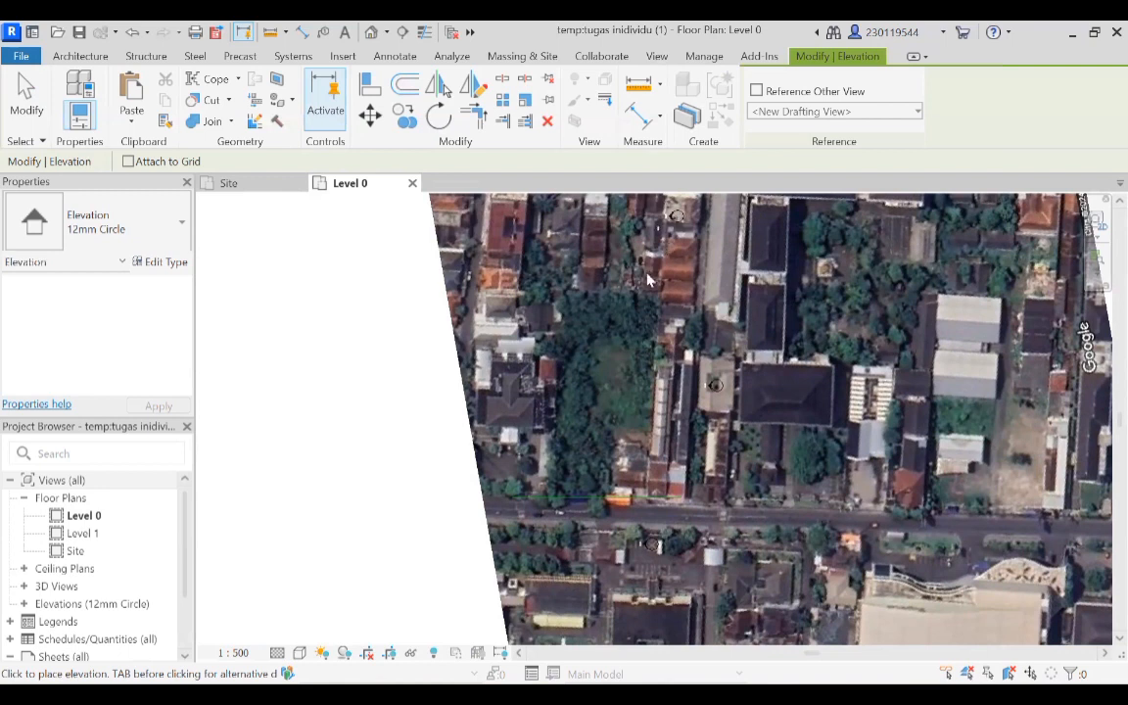
left_click(511, 389)
right_click(543, 384)
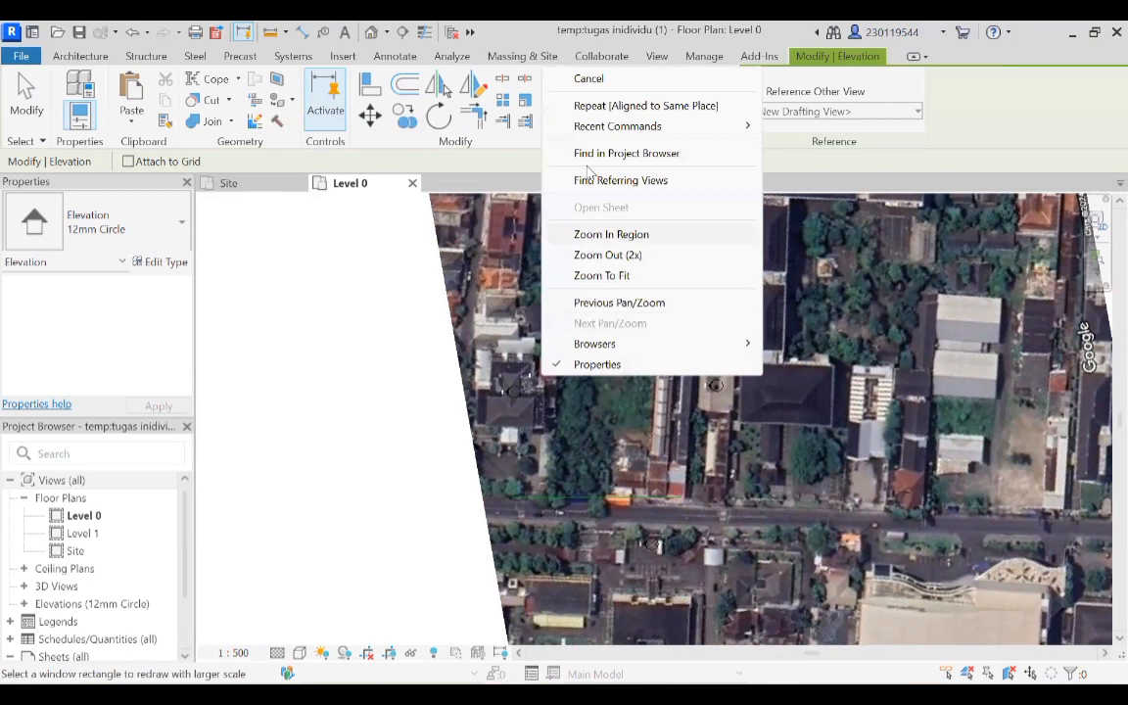
left_click(587, 79)
scroll(490, 401, "up", 3)
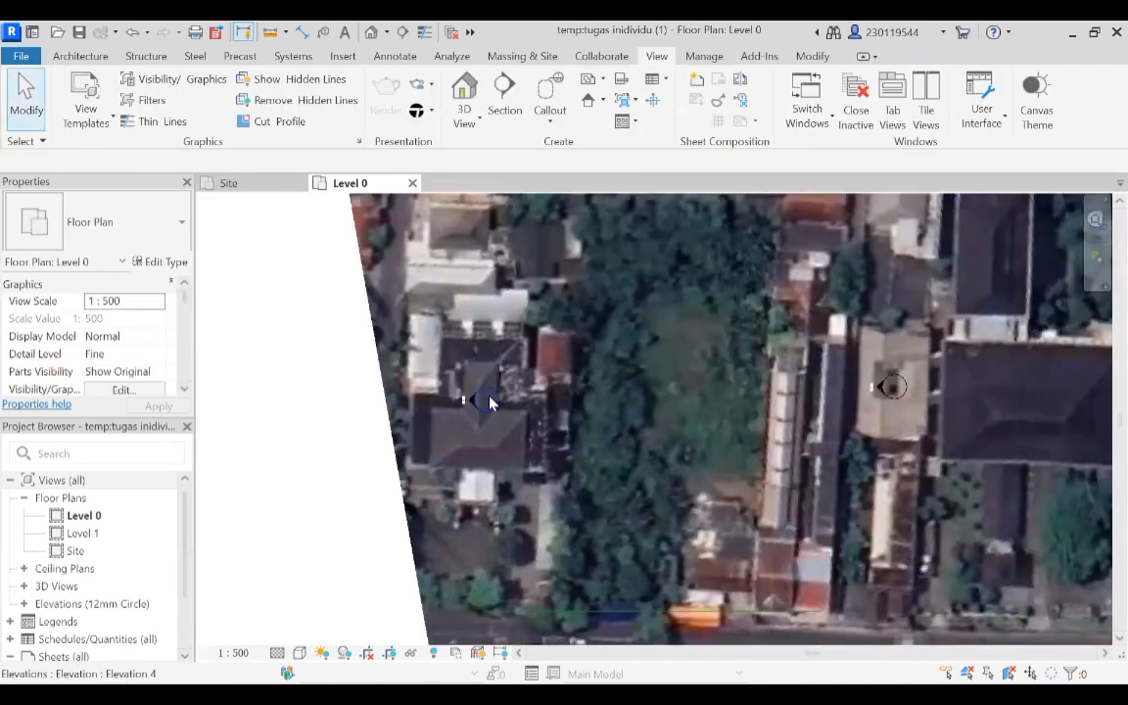
scroll(443, 414, "up", 2)
scroll(688, 440, "down", 2)
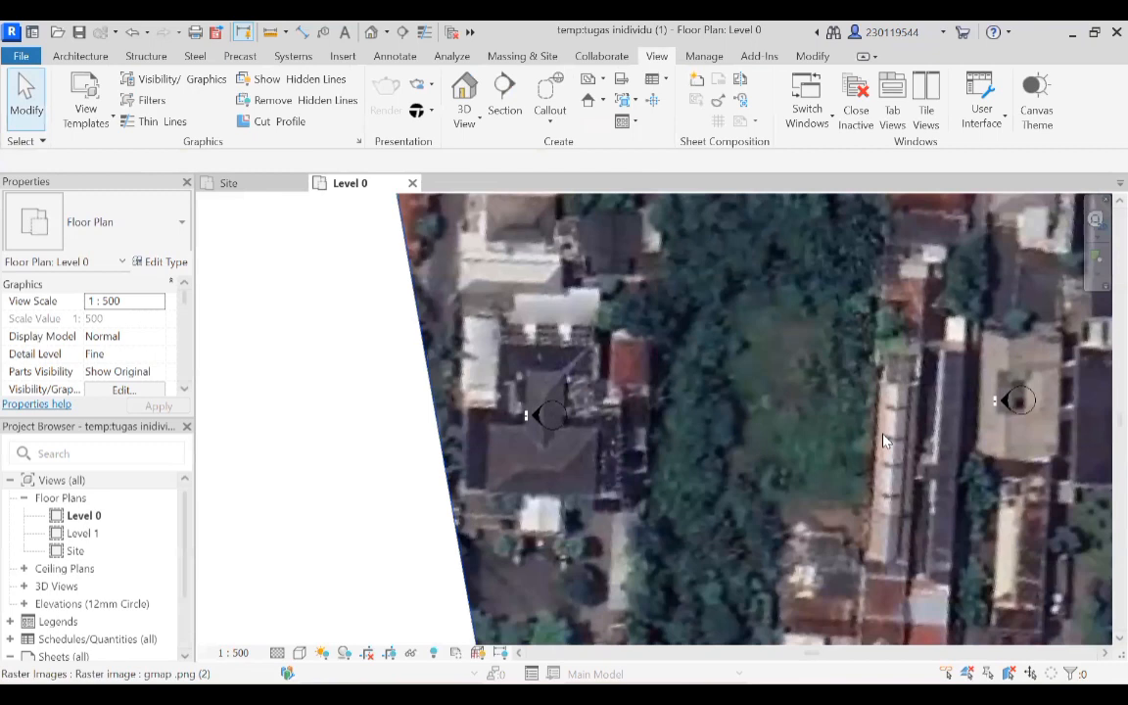
scroll(793, 371, "down", 2)
scroll(740, 230, "up", 3)
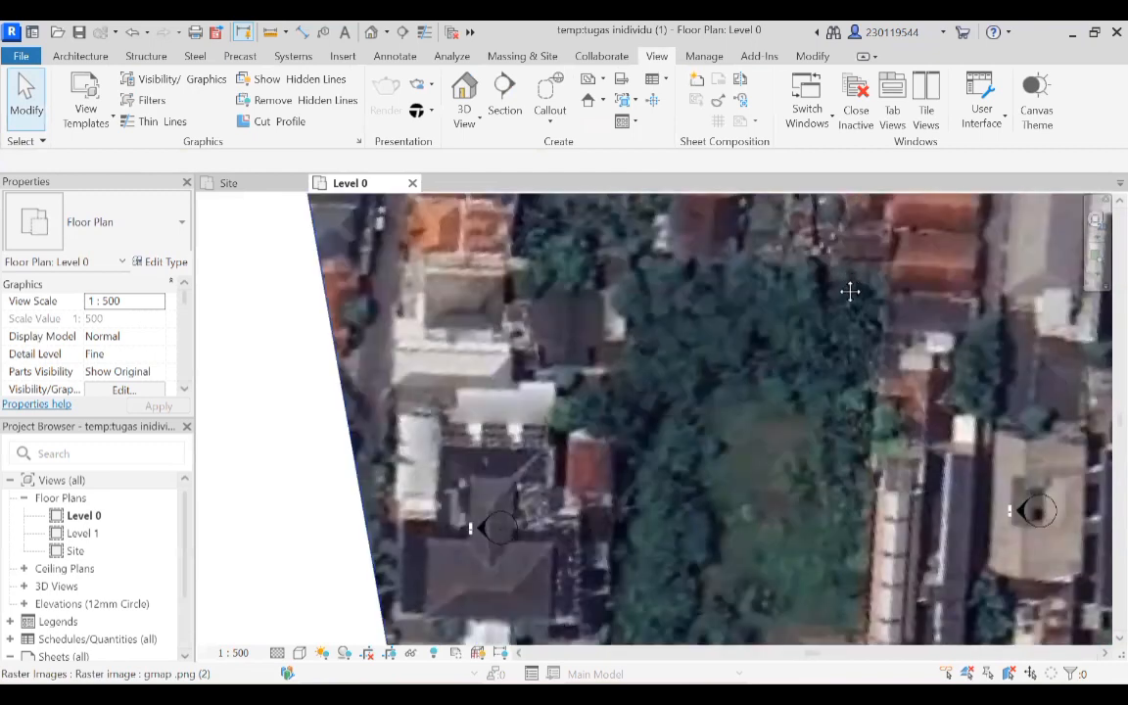
Hide the raster map image as an element in the Level 0 floor plan.
middle_click_drag(849, 291, 734, 519)
middle_click_drag(772, 422, 724, 508)
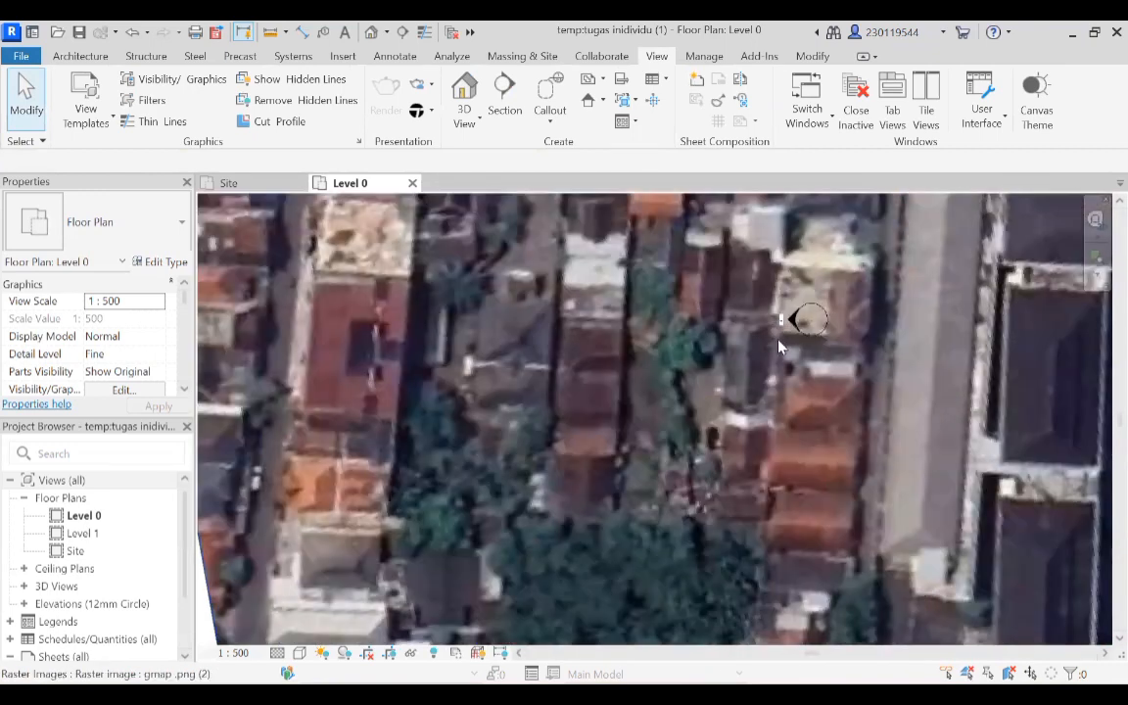
scroll(806, 448, "down", 4)
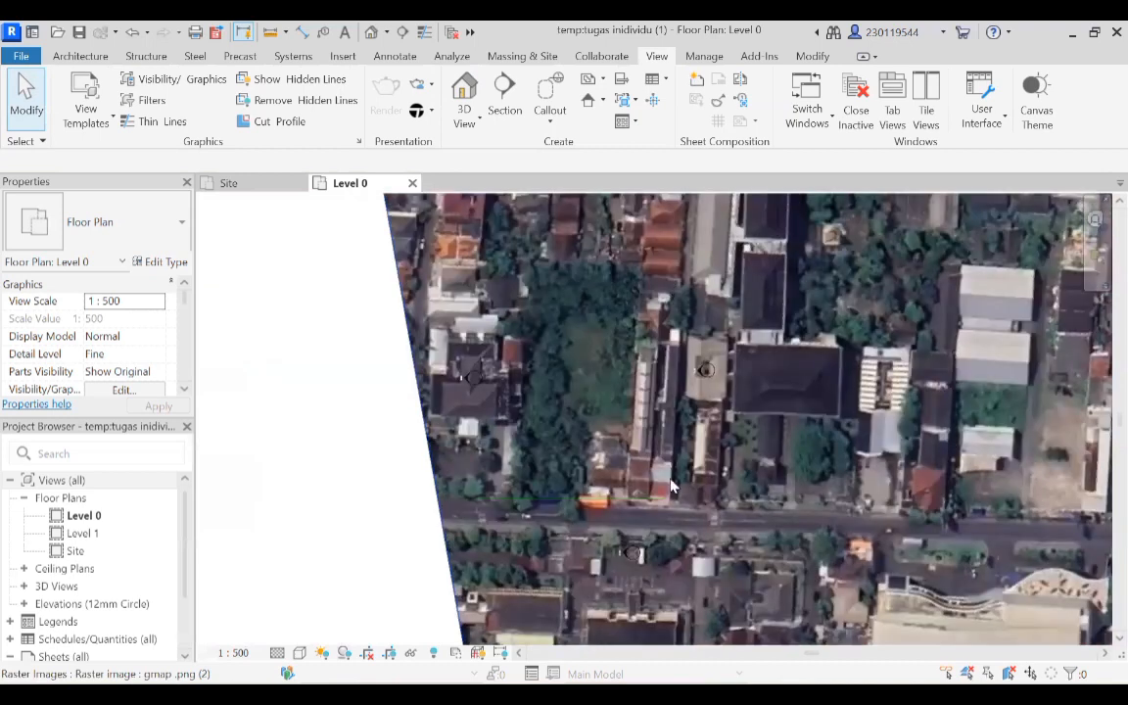
scroll(634, 551, "up", 5)
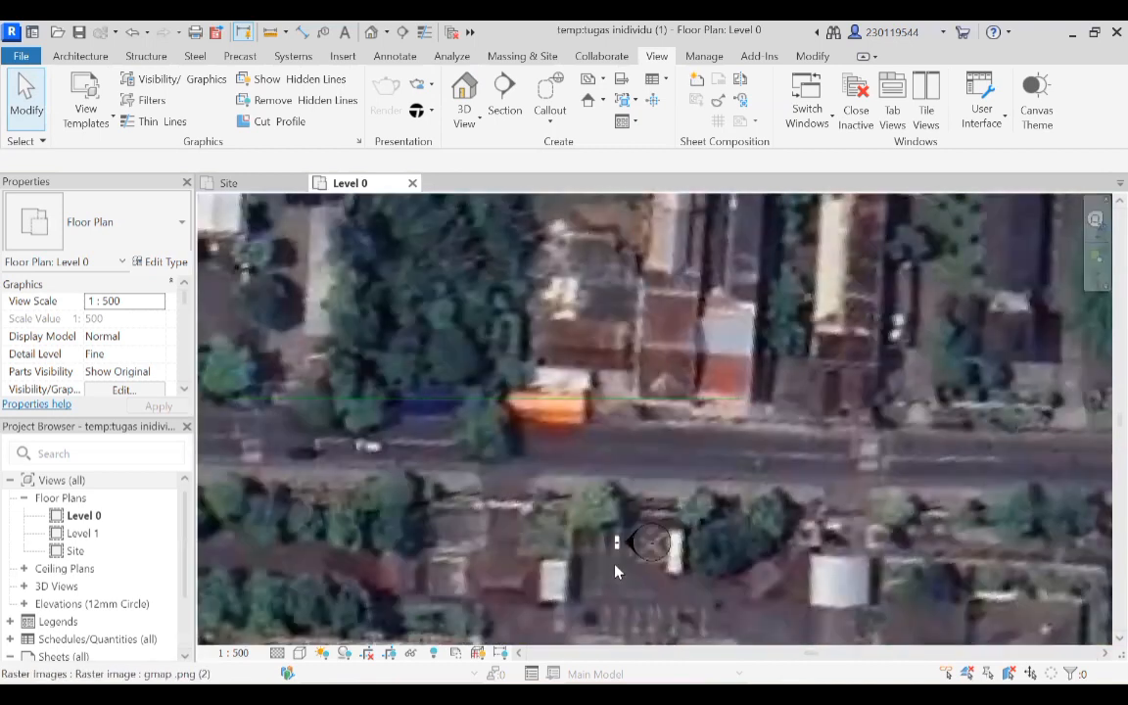
scroll(615, 569, "down", 4)
scroll(724, 526, "down", 2)
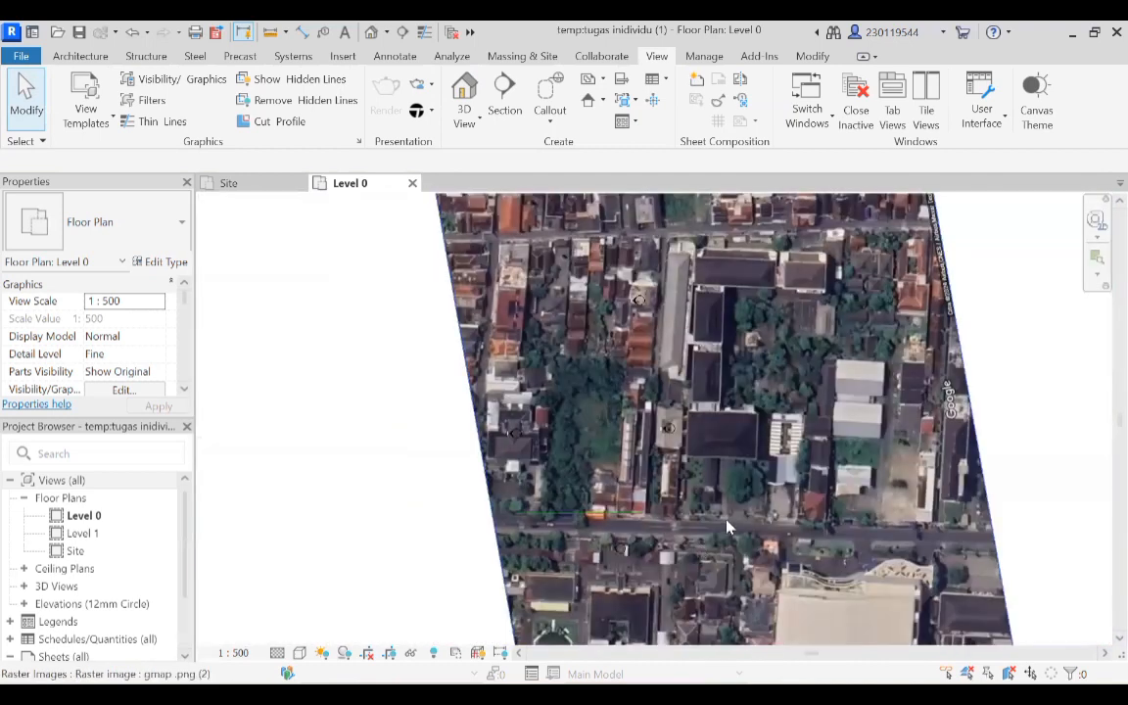
left_click(727, 529)
right_click(795, 495)
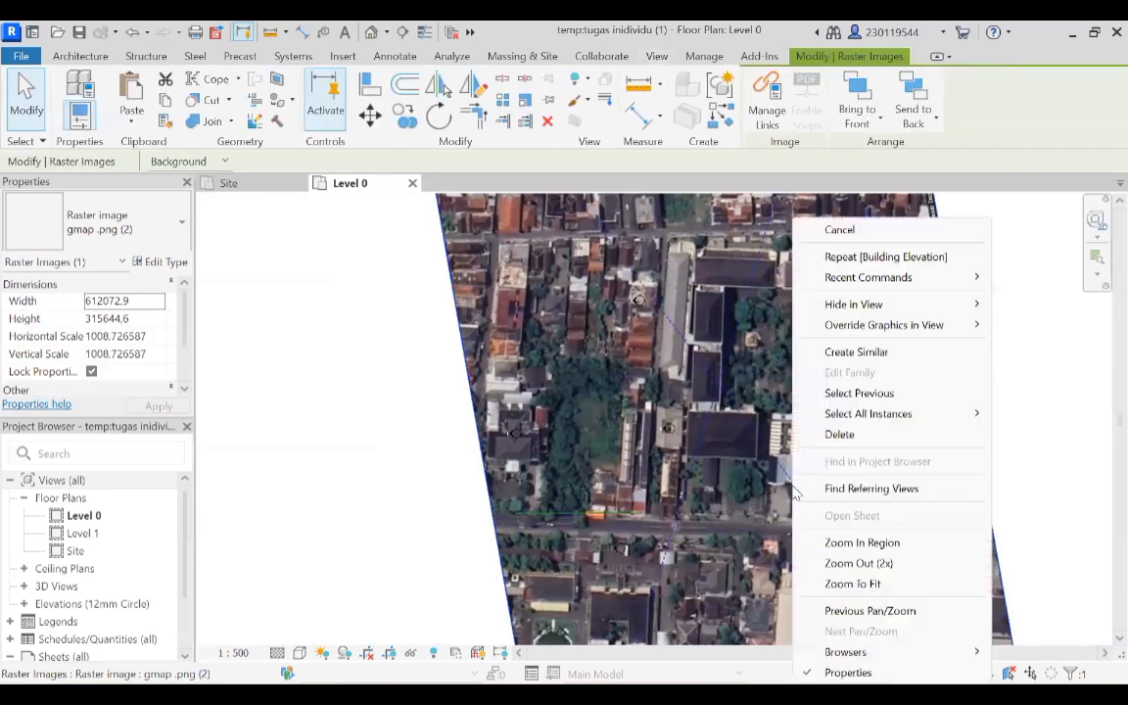
mouse_move(871, 305)
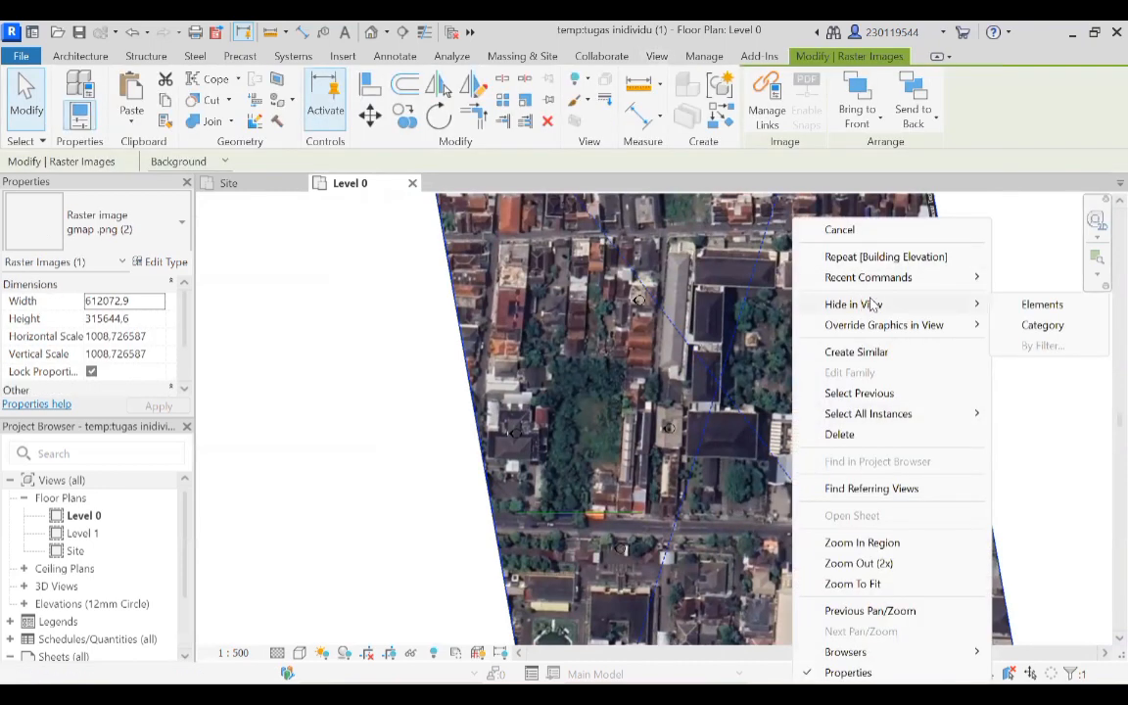
left_click(1039, 305)
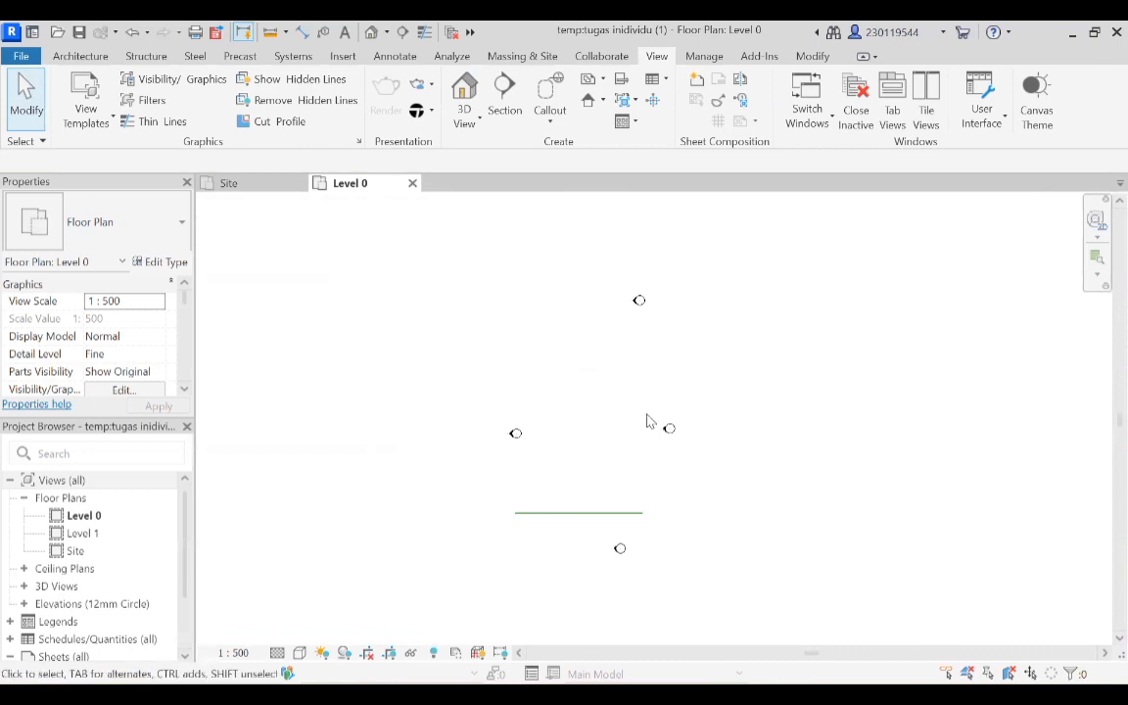
Turn the elevation marker south of the green road line to face north, deleting its west-facing view.
scroll(617, 563, "up", 4)
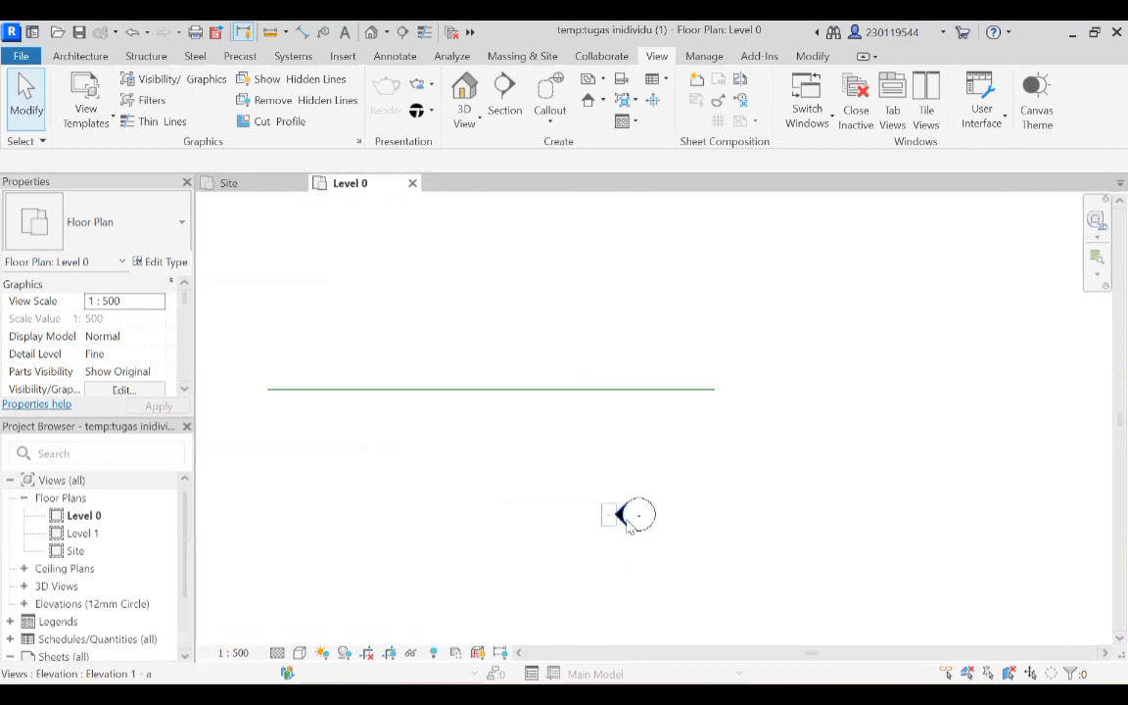
left_click(629, 524)
left_click(644, 521)
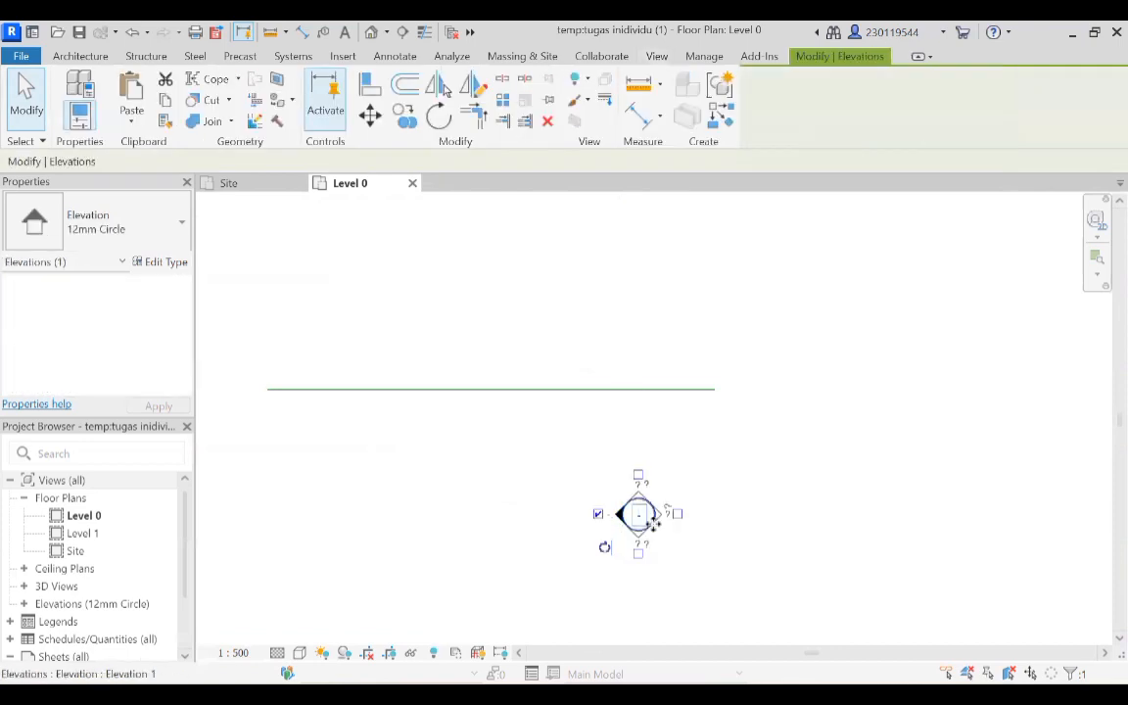
left_click(715, 564)
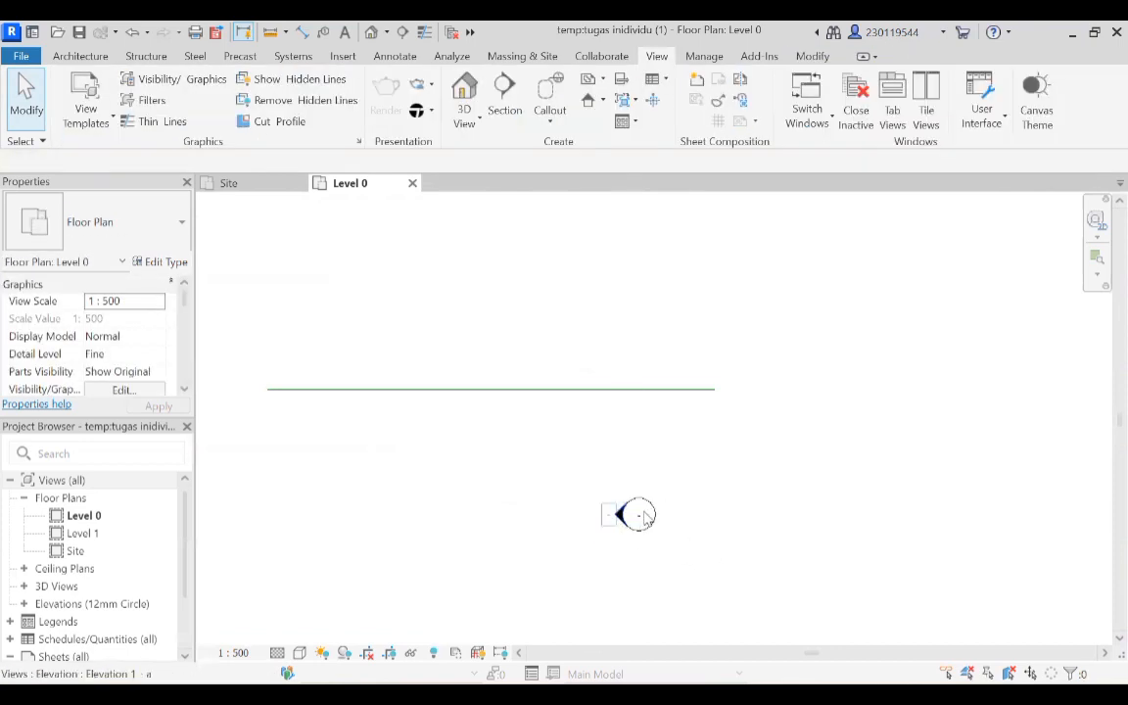
scroll(645, 518, "up", 4)
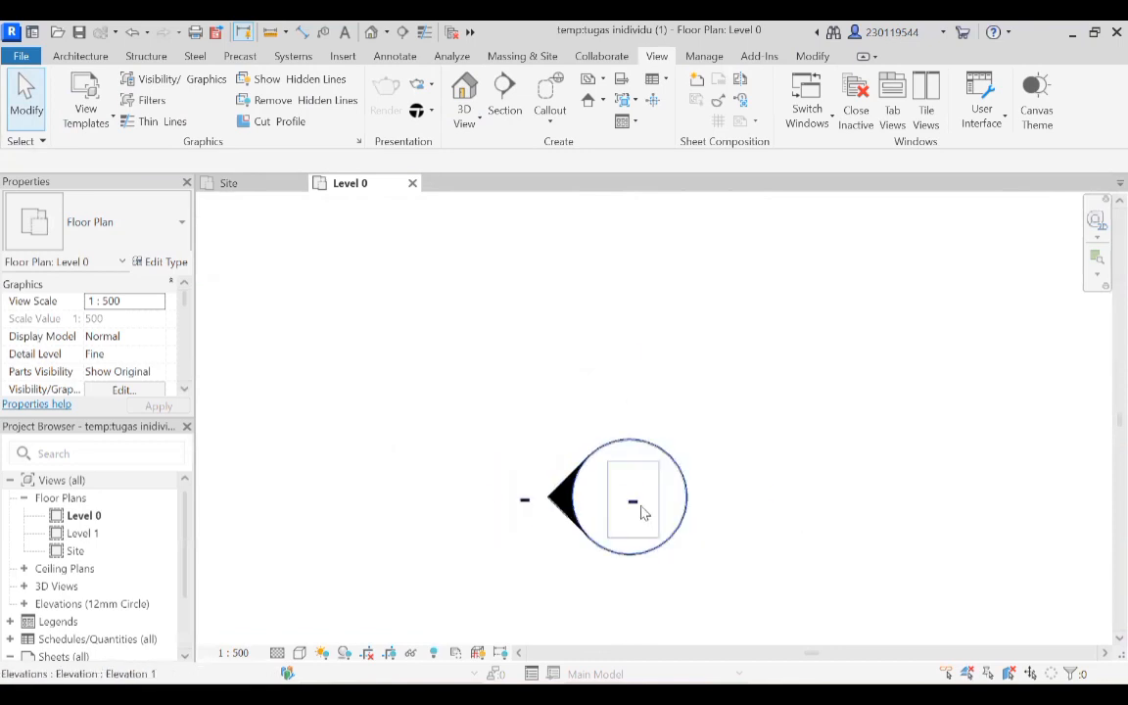
left_click(643, 514)
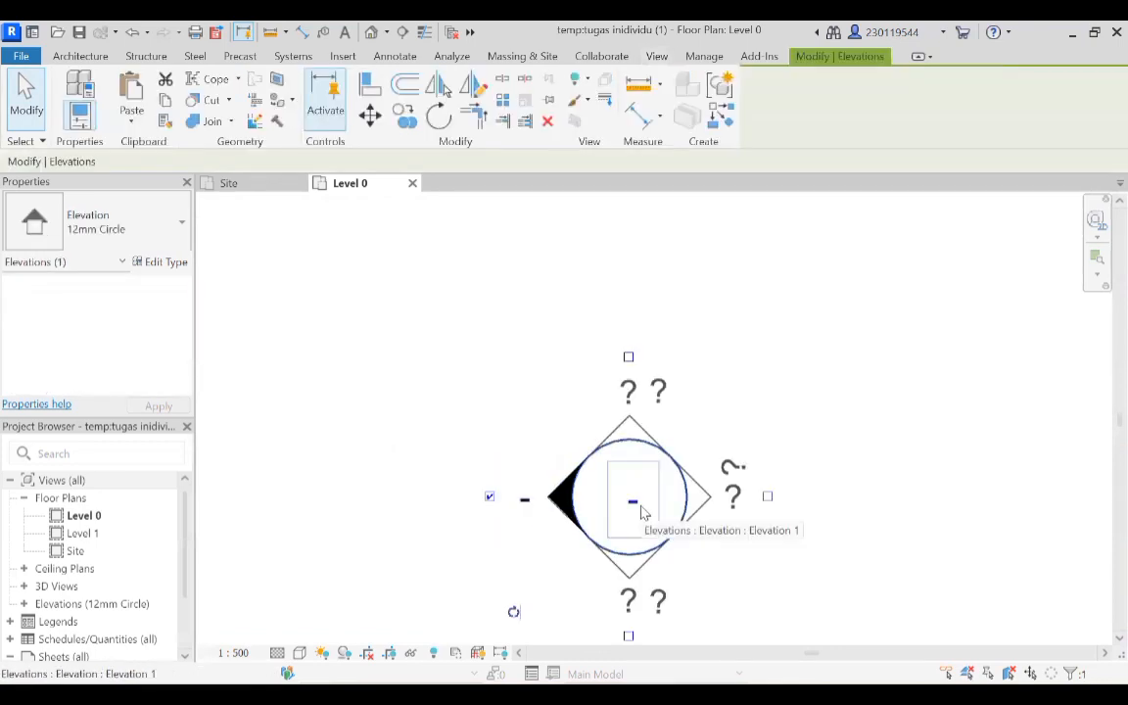
left_click(491, 499)
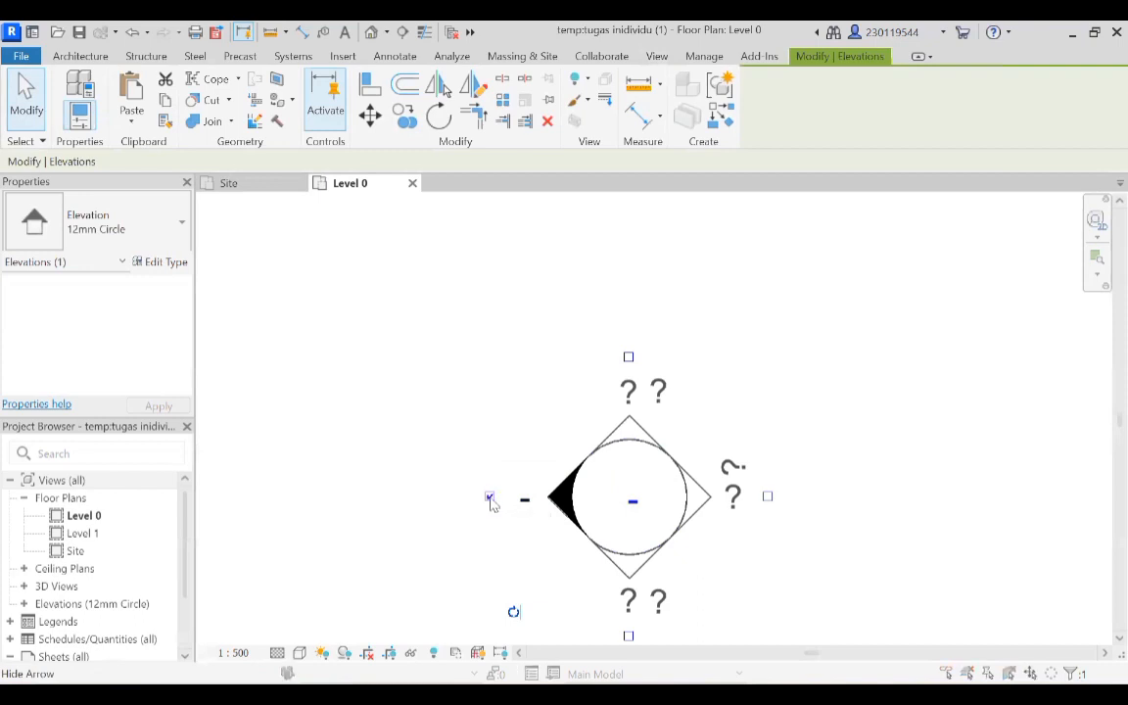
left_click(603, 364)
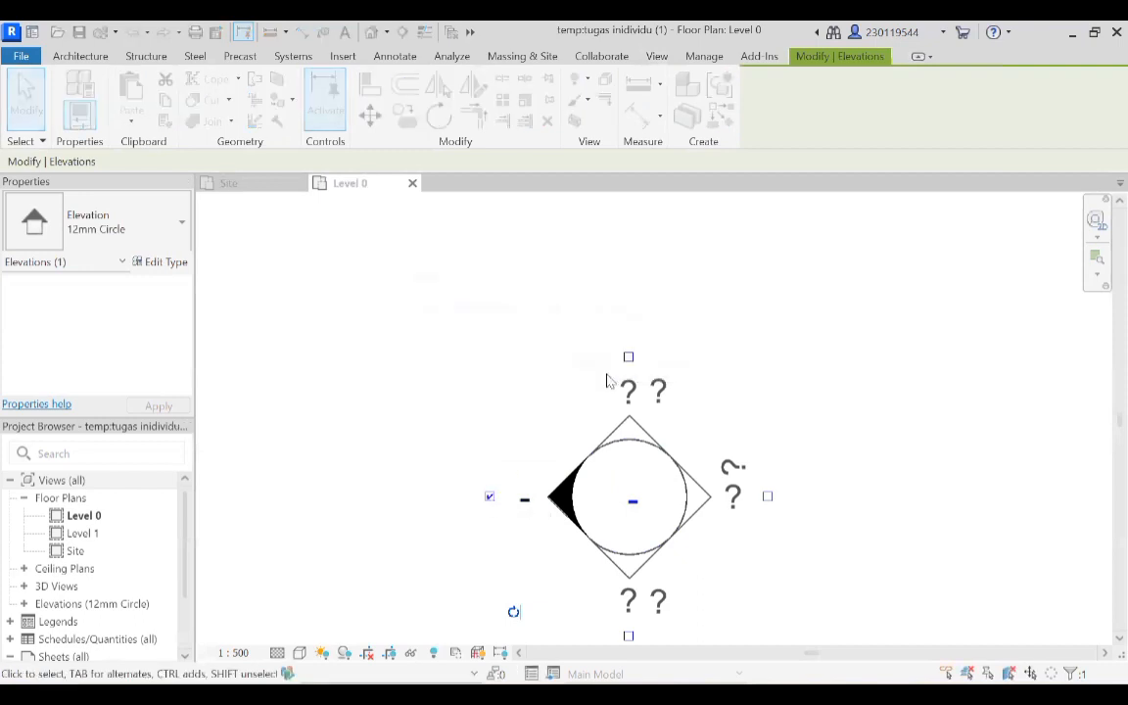
left_click(628, 358)
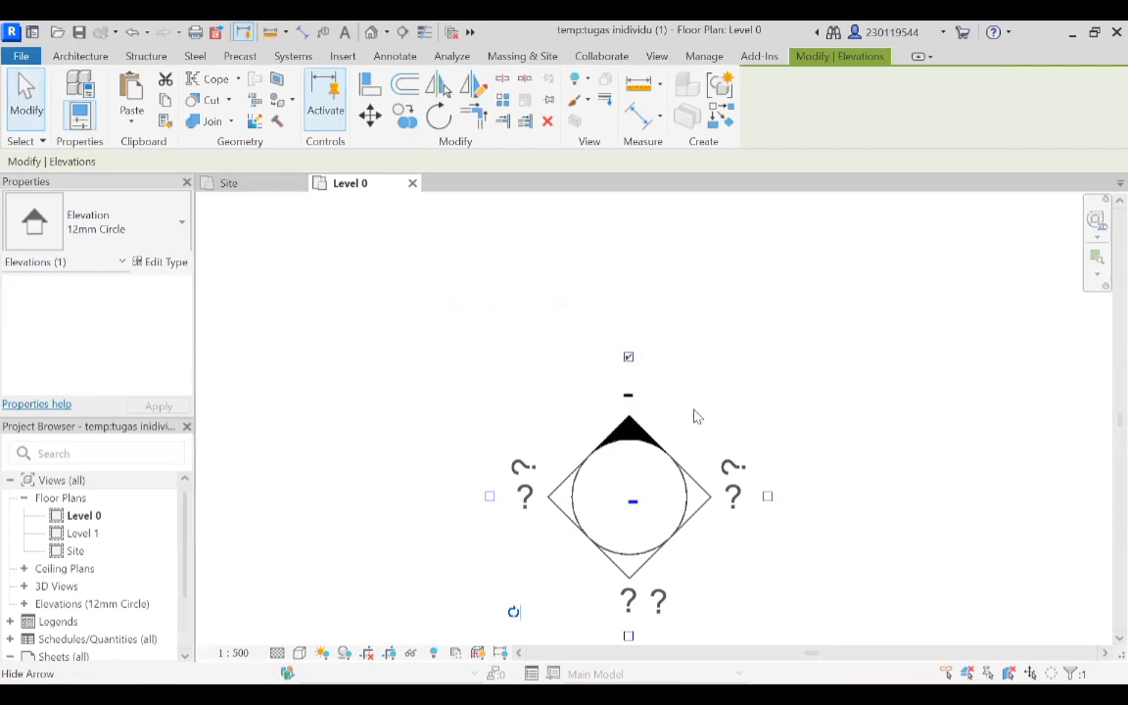
left_click(739, 350)
Turn the northernmost elevation marker to face south, deleting its west-facing view.
scroll(745, 365, "down", 4)
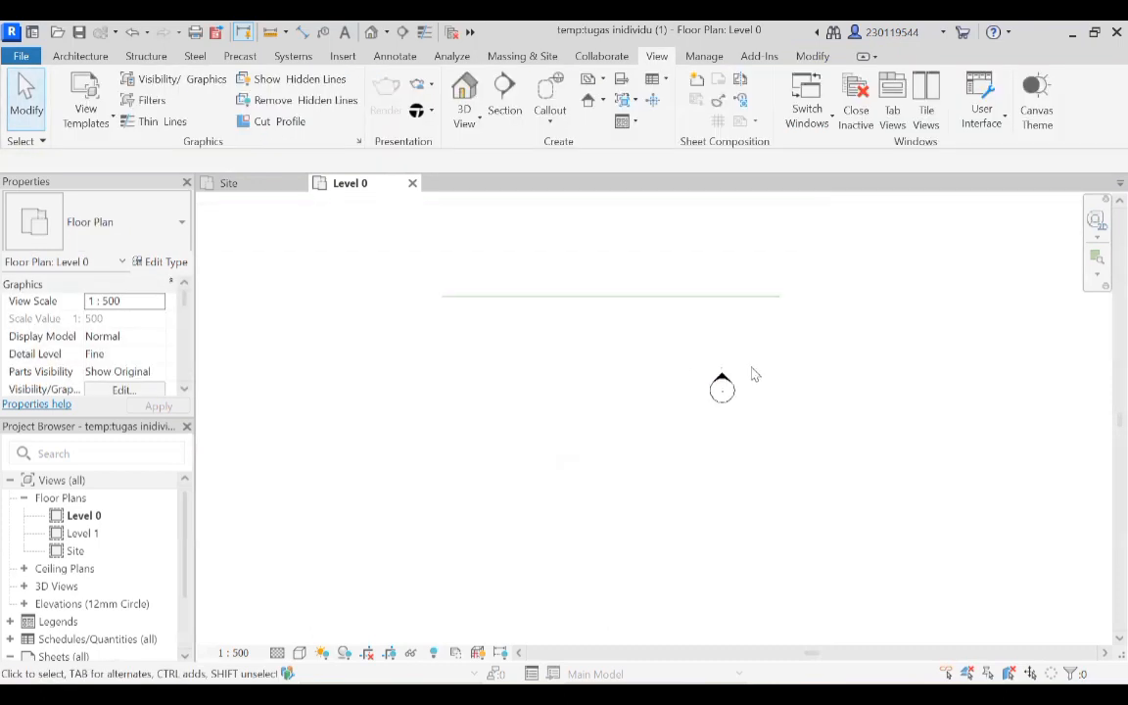
middle_click_drag(770, 385, 638, 610)
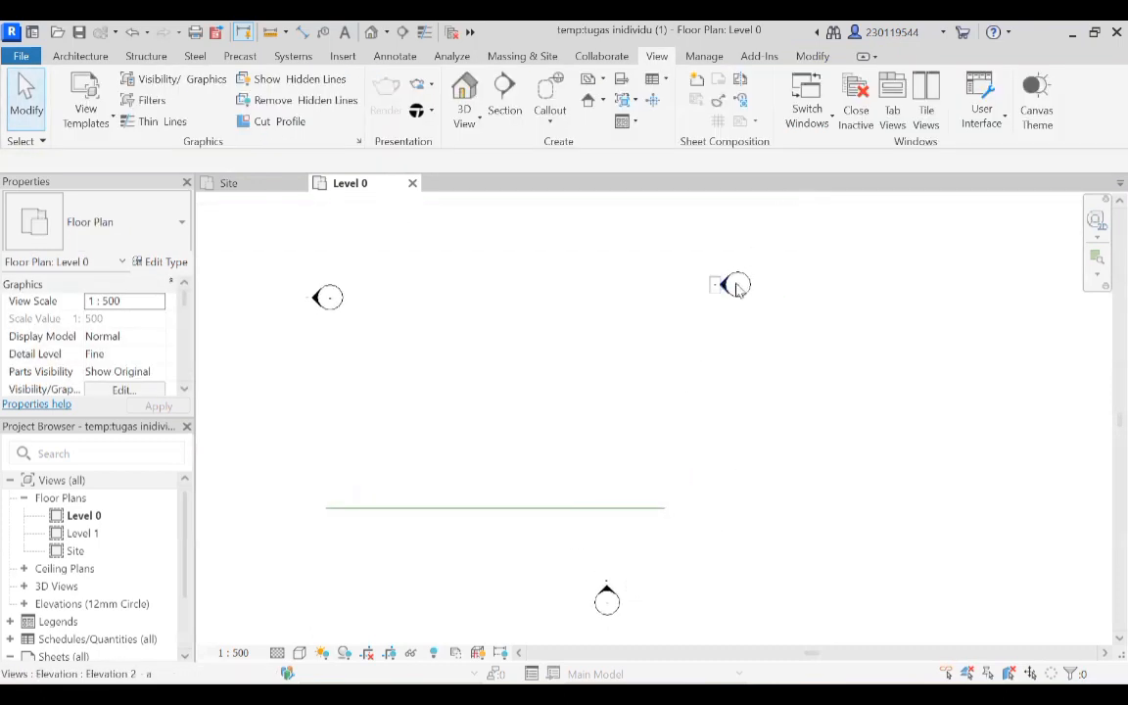
mouse_move(675, 291)
middle_mouse_down()
mouse_move(720, 516)
mouse_move(673, 529)
middle_mouse_up()
scroll(674, 530, "down", 1)
scroll(684, 327, "up", 4)
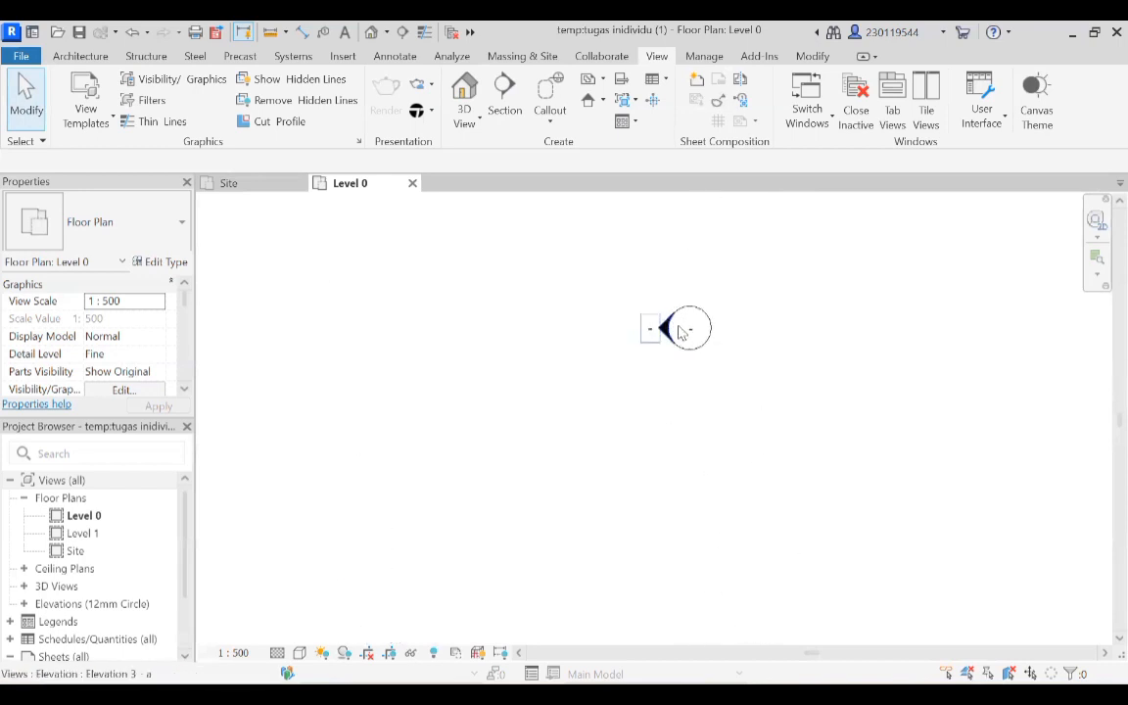
left_click(685, 335)
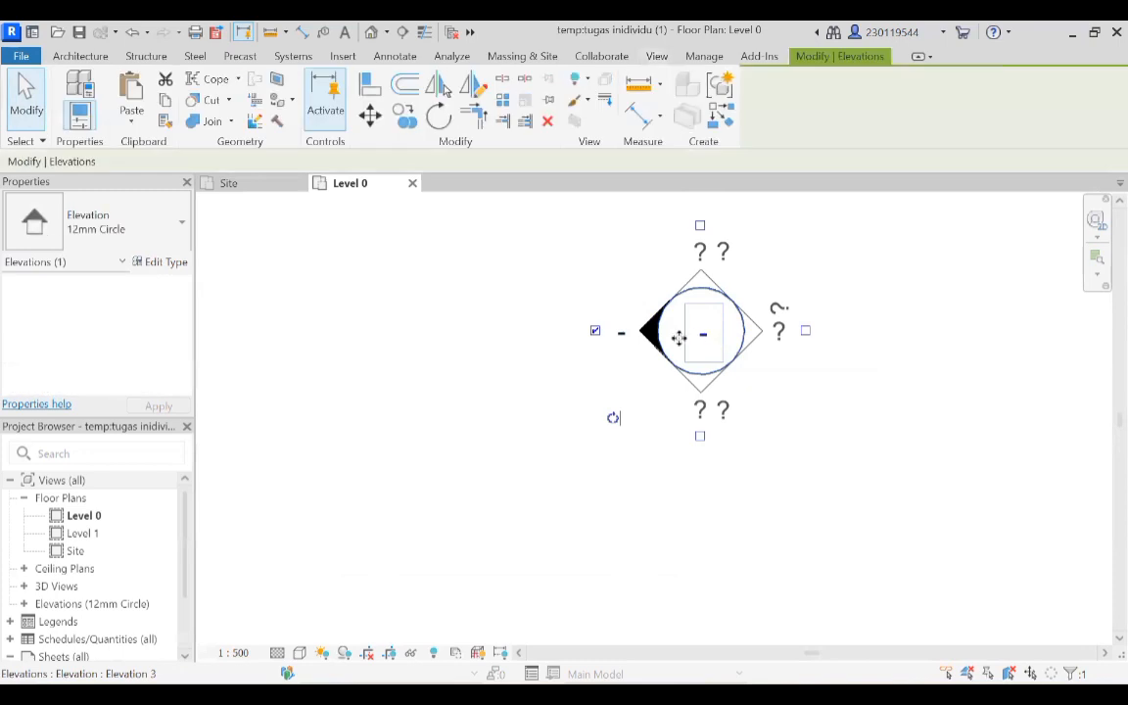
left_click(596, 332)
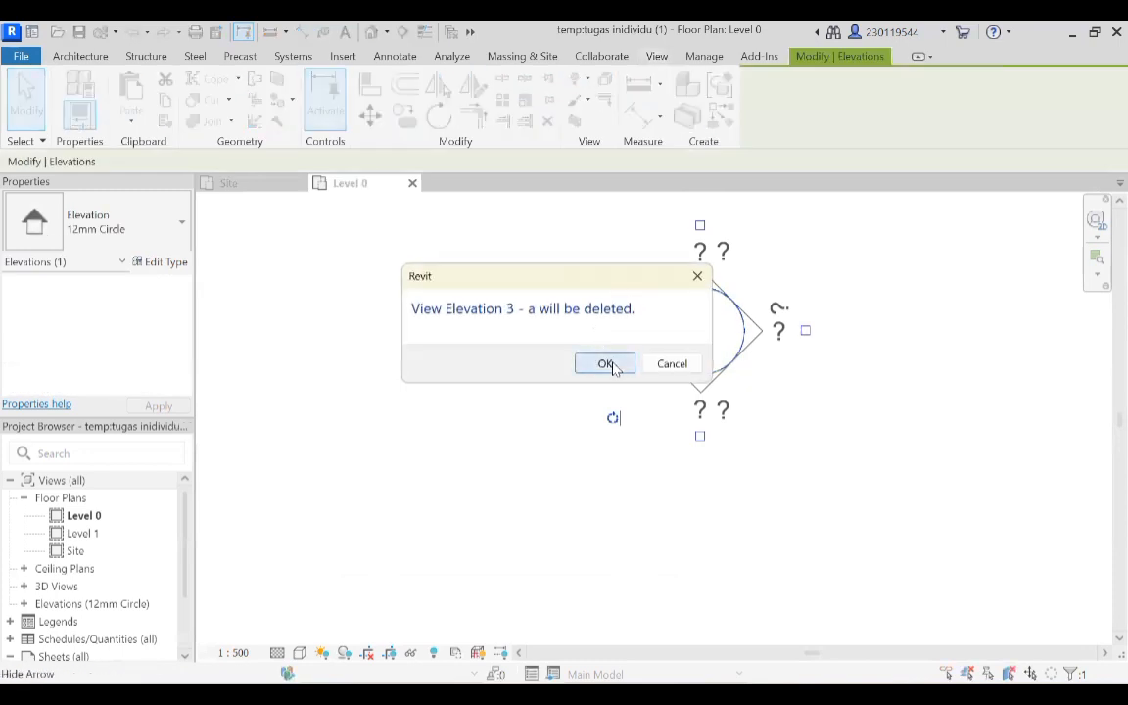
left_click(609, 364)
left_click(699, 439)
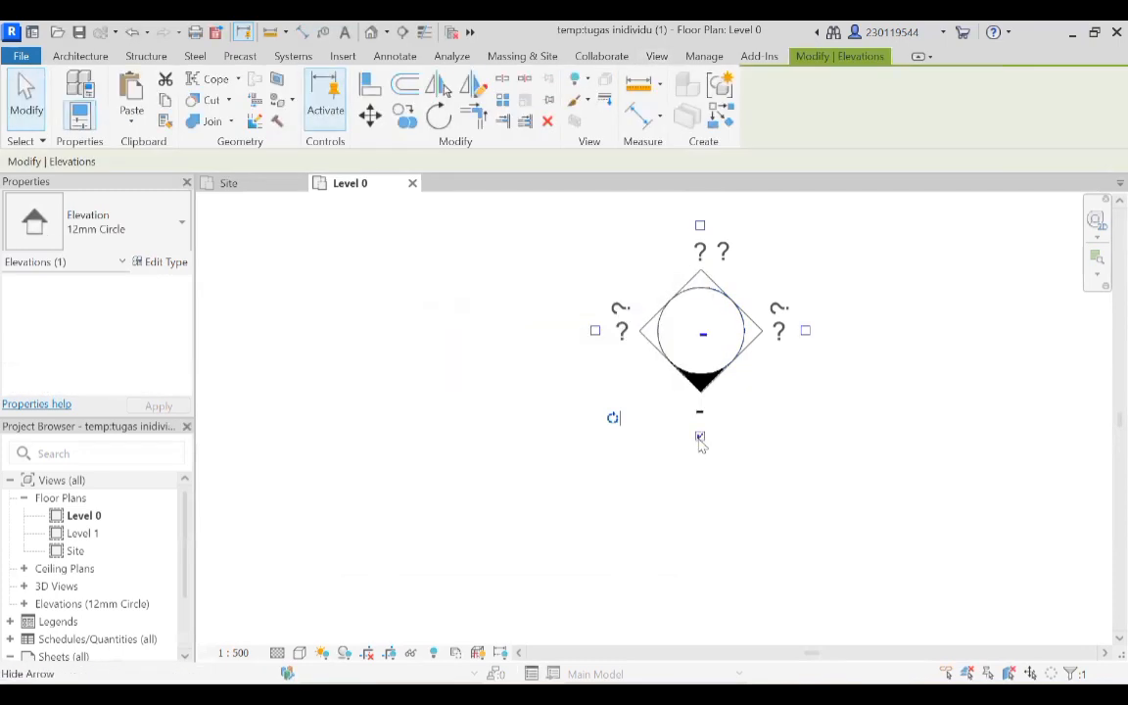
left_click(744, 514)
Turn the elevation marker on the west side of the site to face east, deleting its west-facing view.
scroll(755, 514, "down", 5)
middle_click_drag(771, 536, 687, 286)
scroll(719, 559, "down", 3)
mouse_move(715, 563)
middle_mouse_down()
mouse_move(717, 584)
mouse_move(670, 460)
mouse_move(653, 452)
middle_mouse_up()
scroll(498, 398, "up", 10)
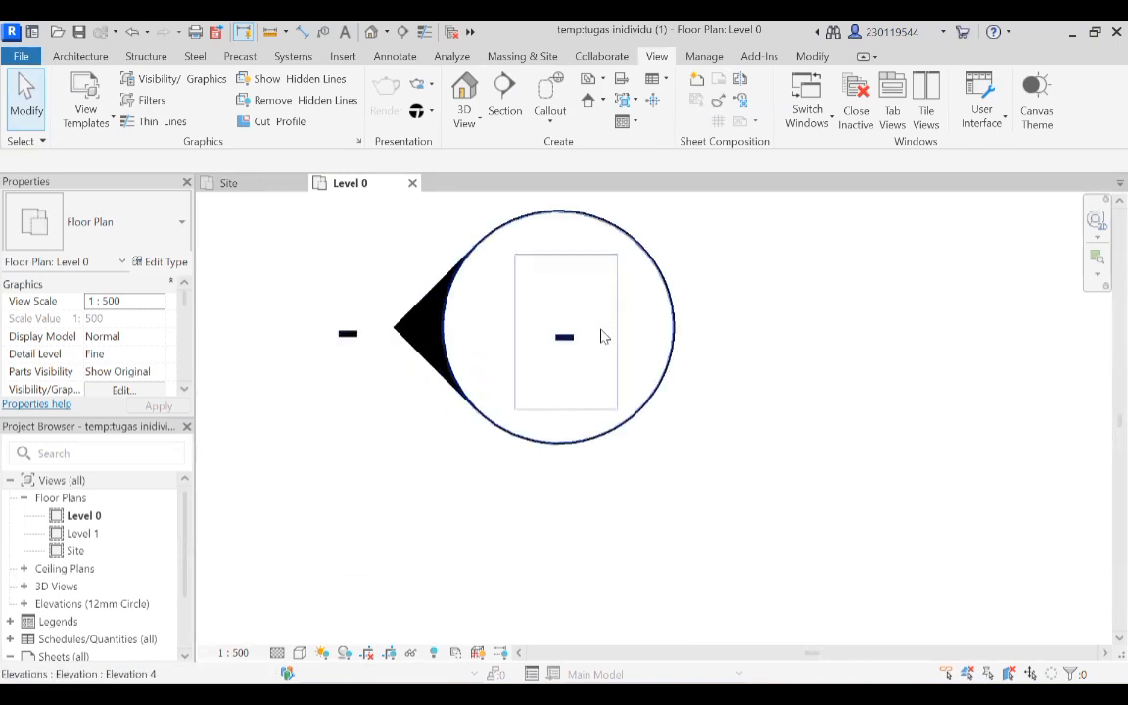
left_click(598, 335)
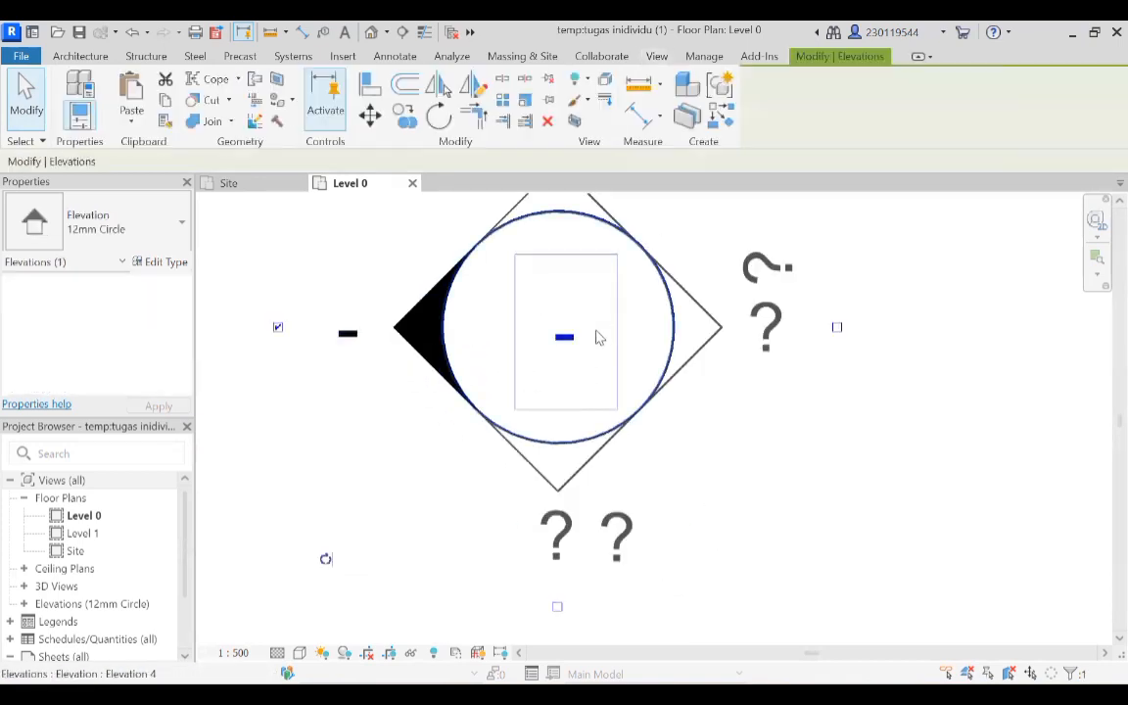
left_click(278, 329)
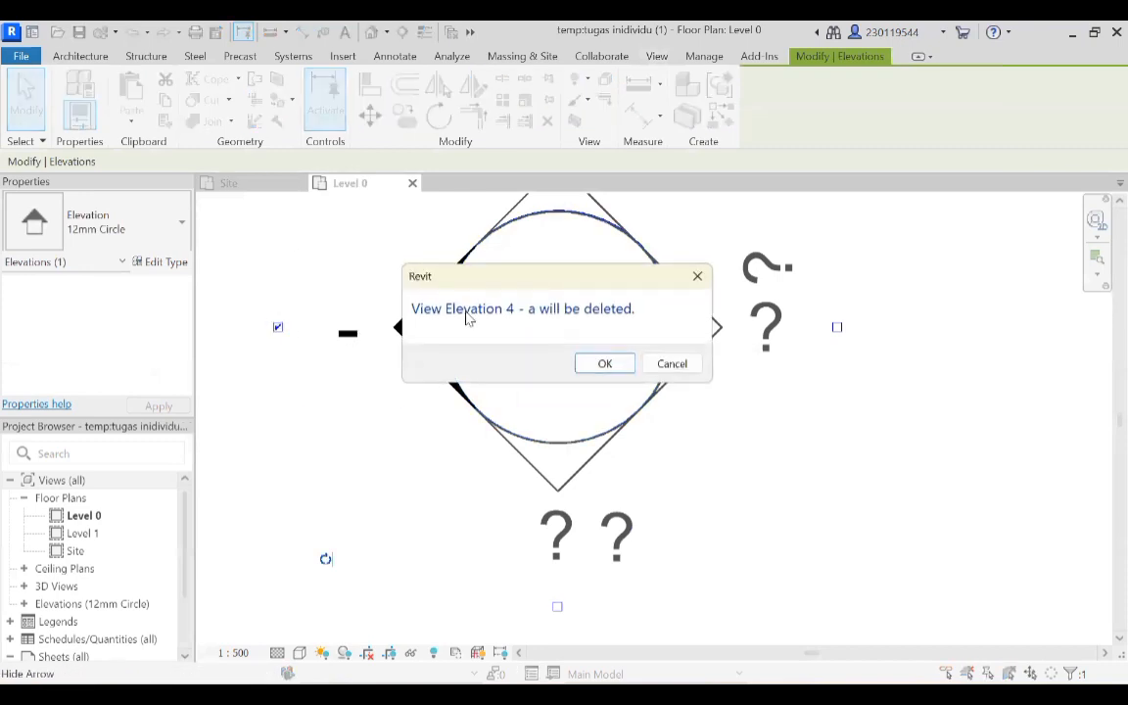
left_click(599, 362)
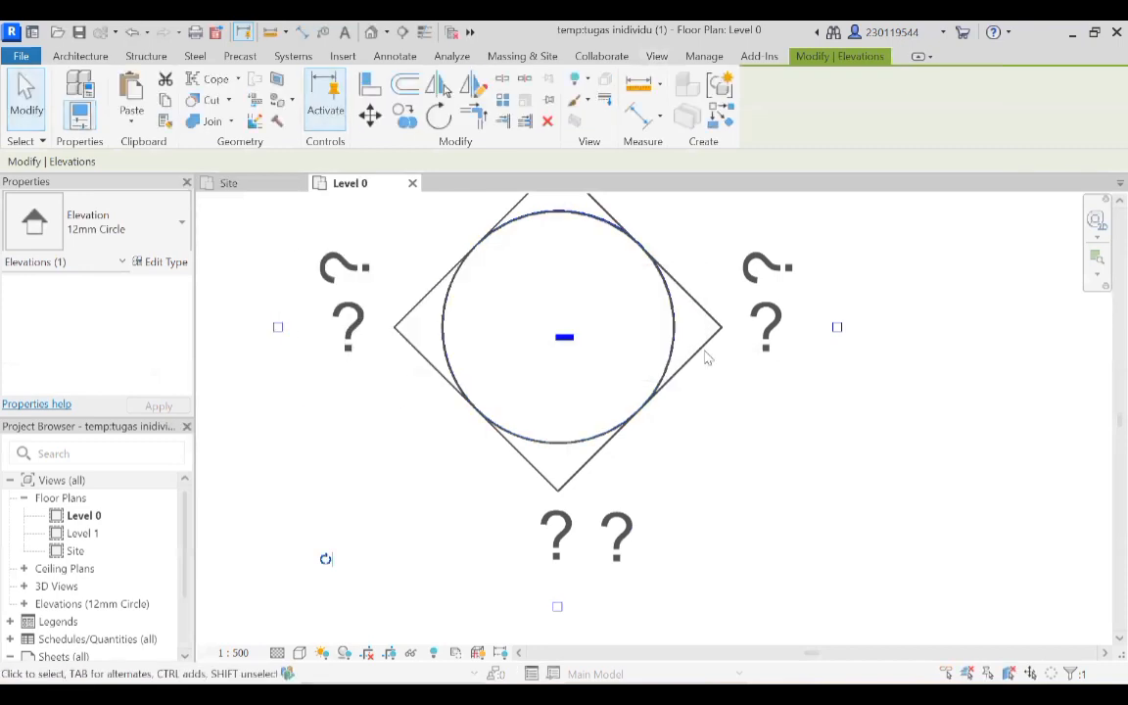
left_click(837, 327)
scroll(719, 350, "down", 5)
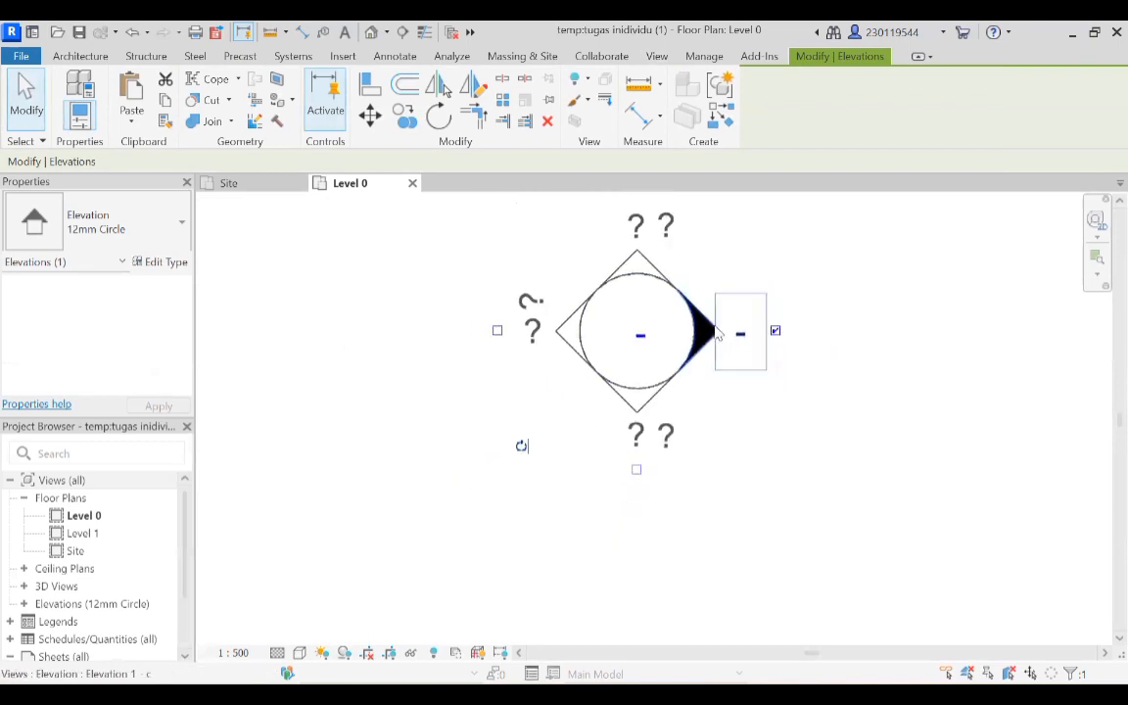
left_click(826, 332)
Rename the elevation view of the marker south of the road line as TAMPAK DEPAN.
scroll(872, 362, "down", 5)
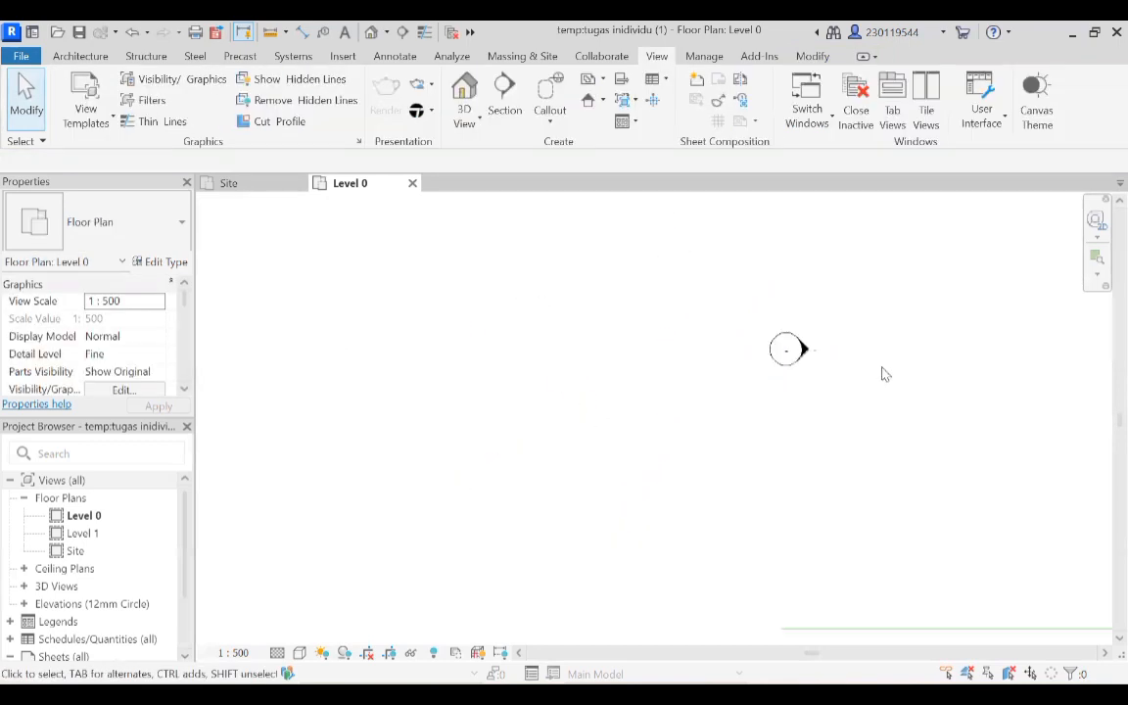
middle_click_drag(961, 431, 640, 511)
scroll(641, 511, "down", 3)
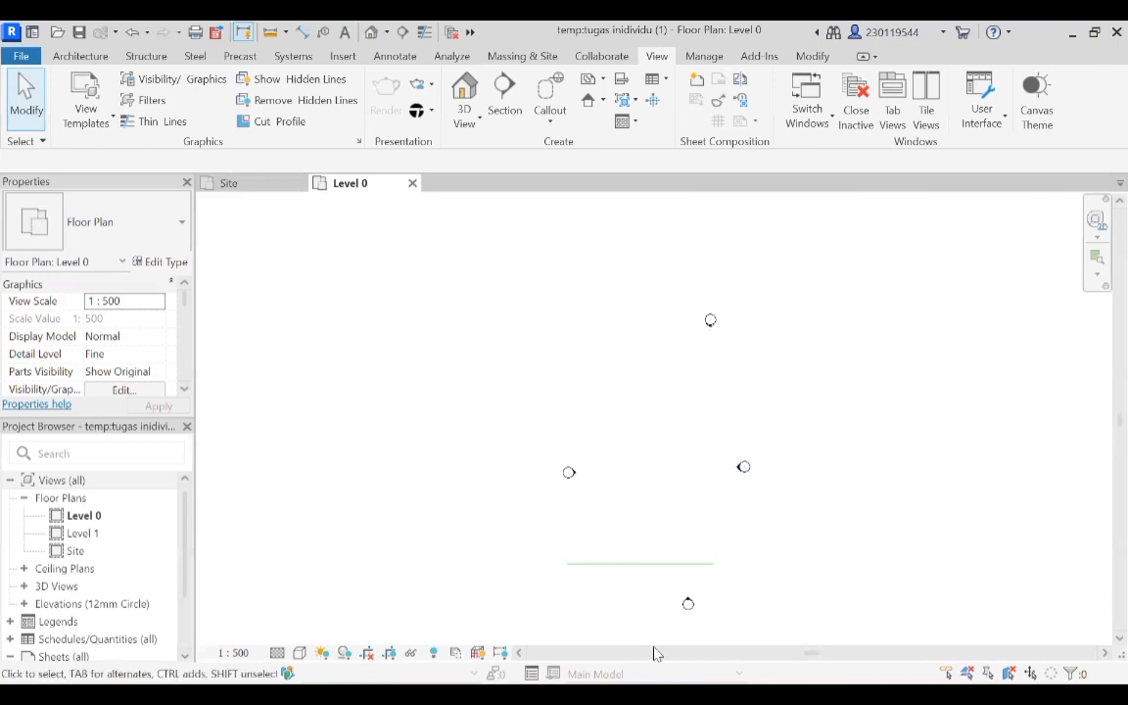
scroll(971, 456, "down", 7)
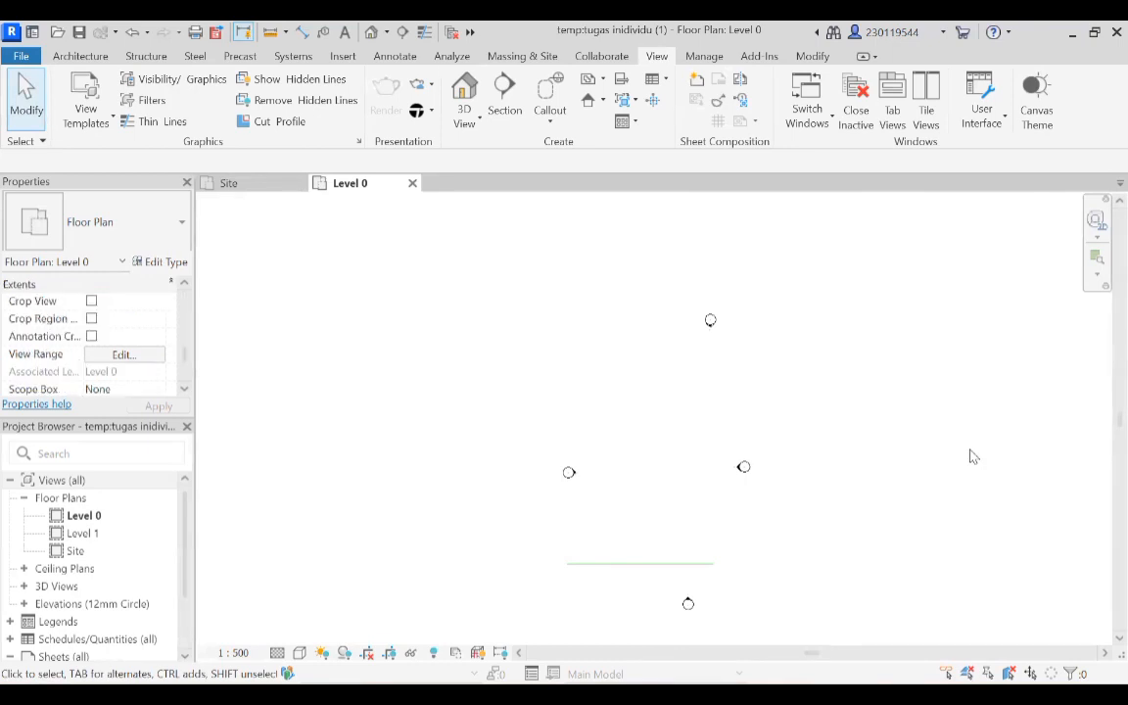
left_click(688, 604)
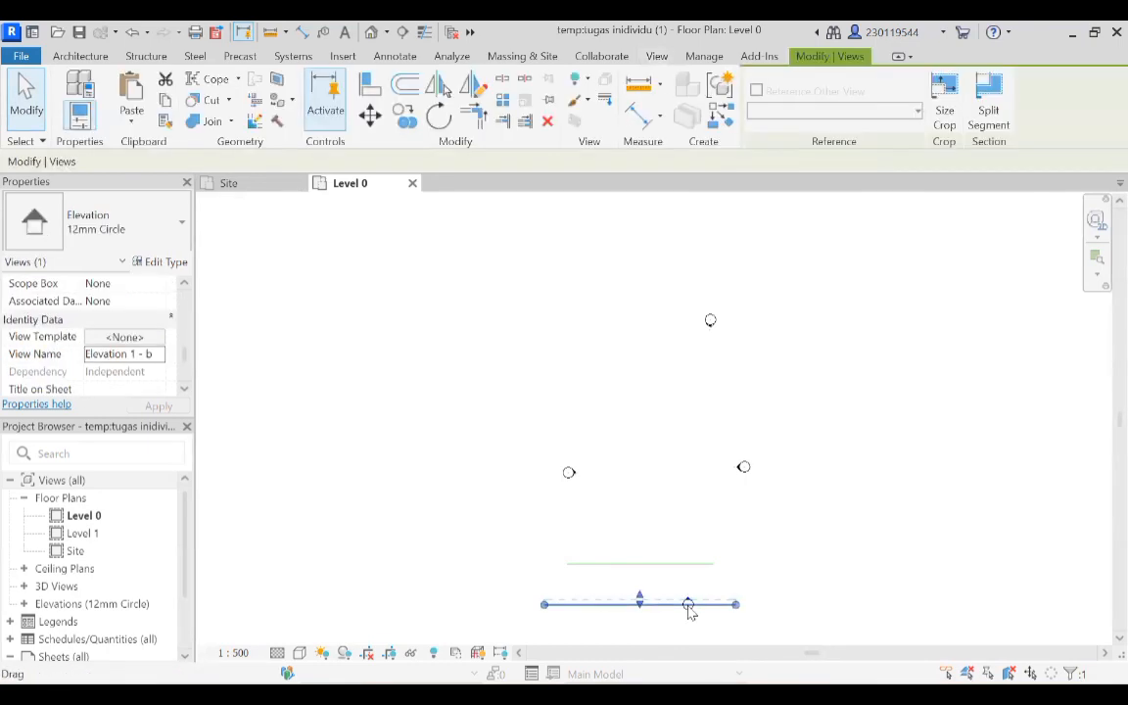
left_click(129, 357)
left_click_drag(149, 354, 80, 354)
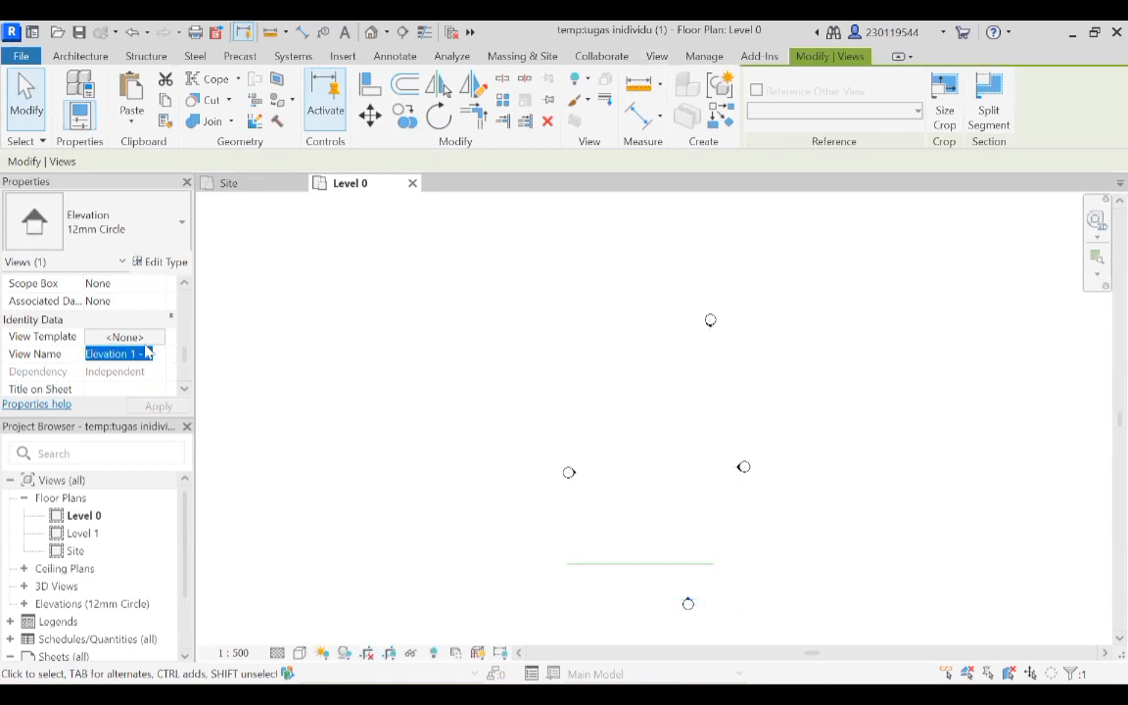
type("t")
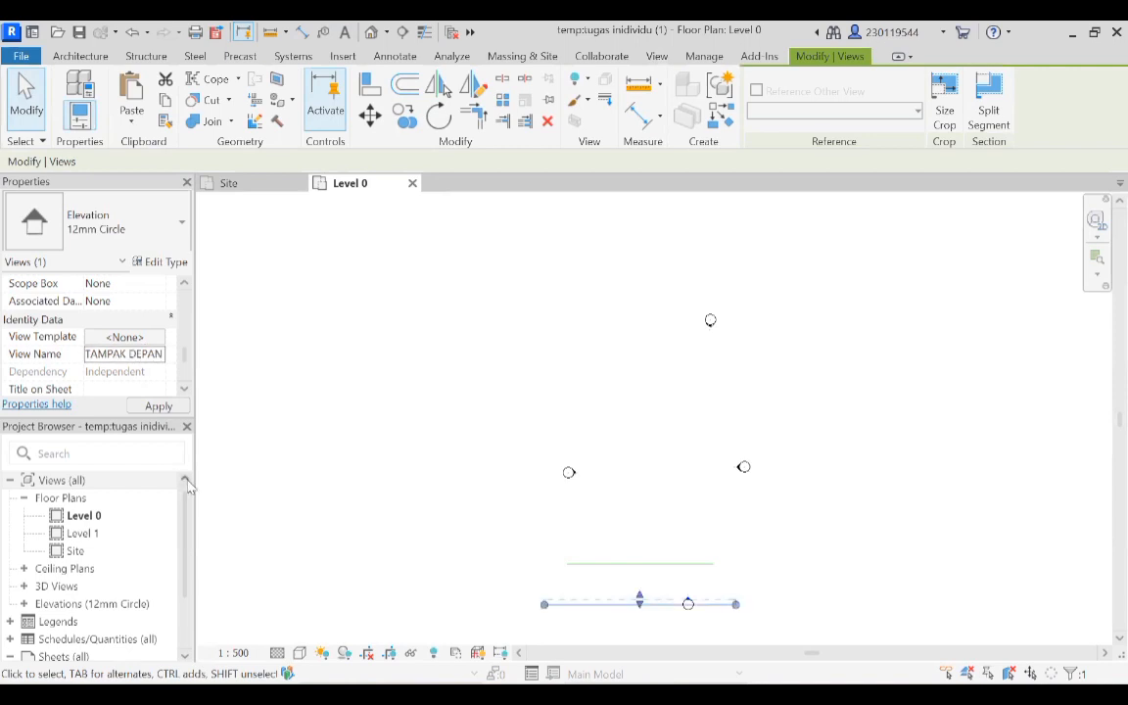
left_click(322, 433)
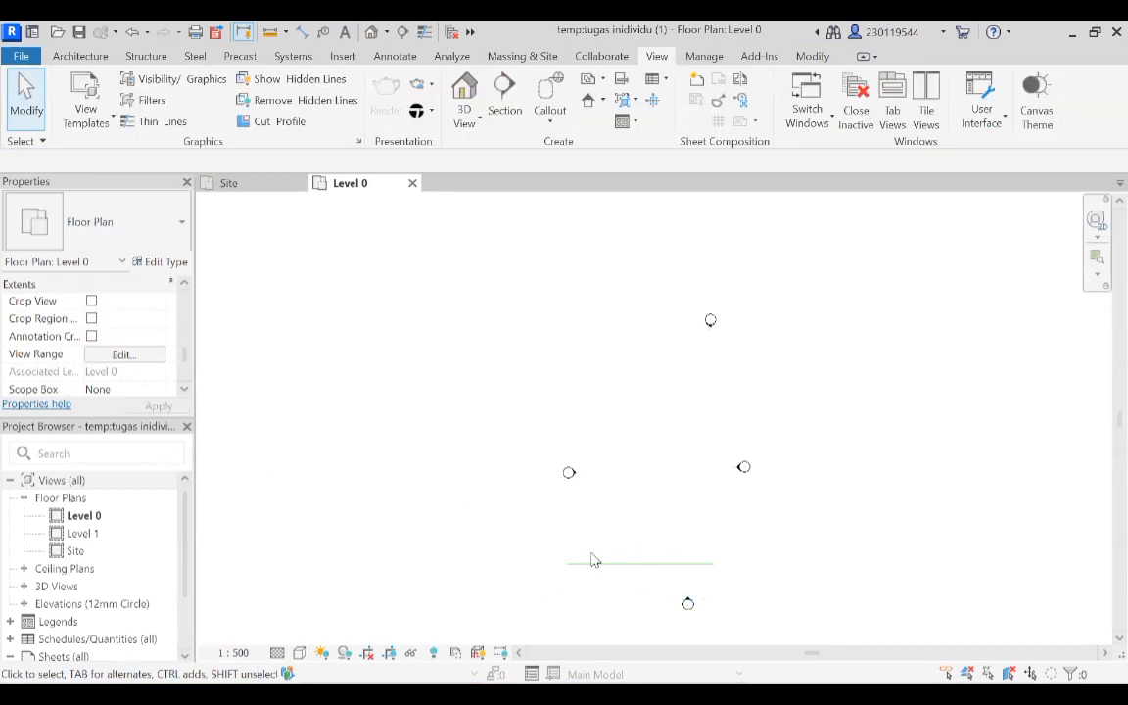
Expand the project's Elevations (12mm Circle) group to check its view names.
scroll(100, 549, "down", 2)
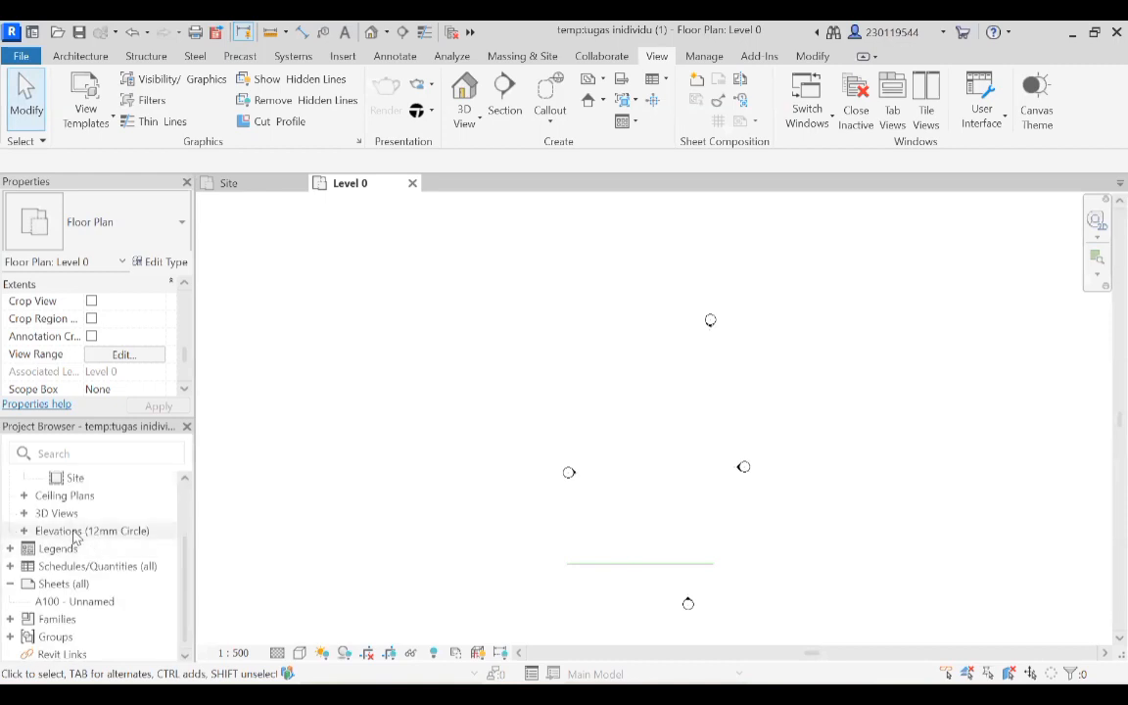
left_click(64, 530)
left_click(24, 530)
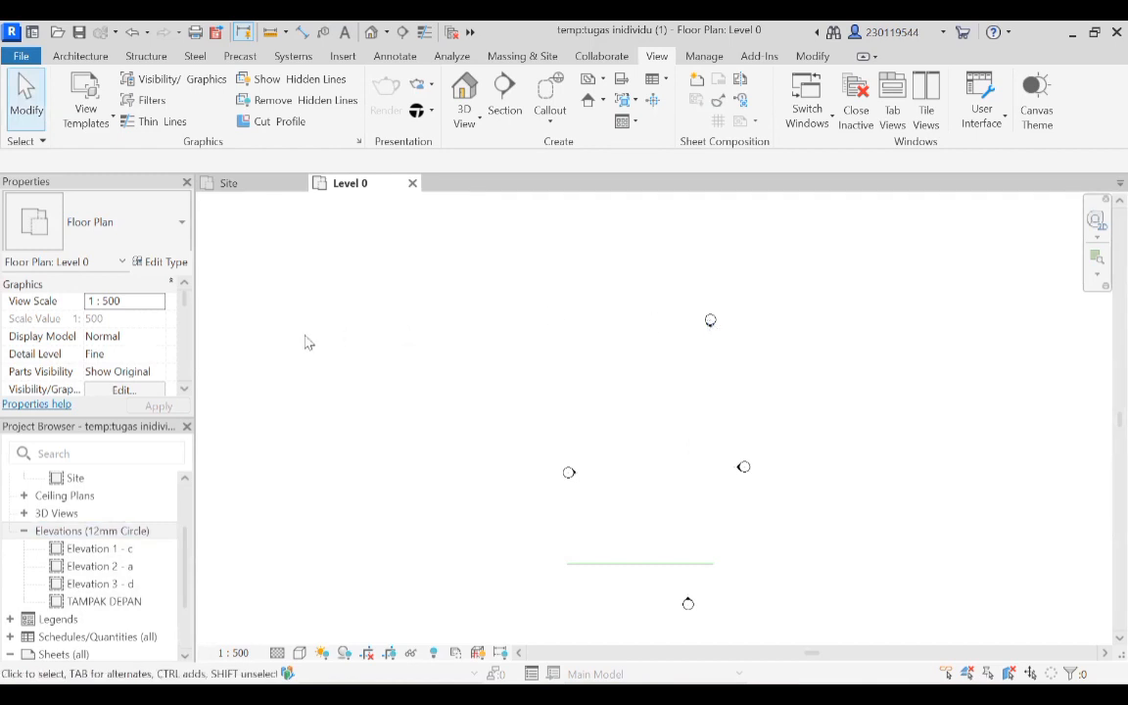
Rename the elevation view of the northernmost marker as TAMPAK BELAKANG.
left_click(709, 323)
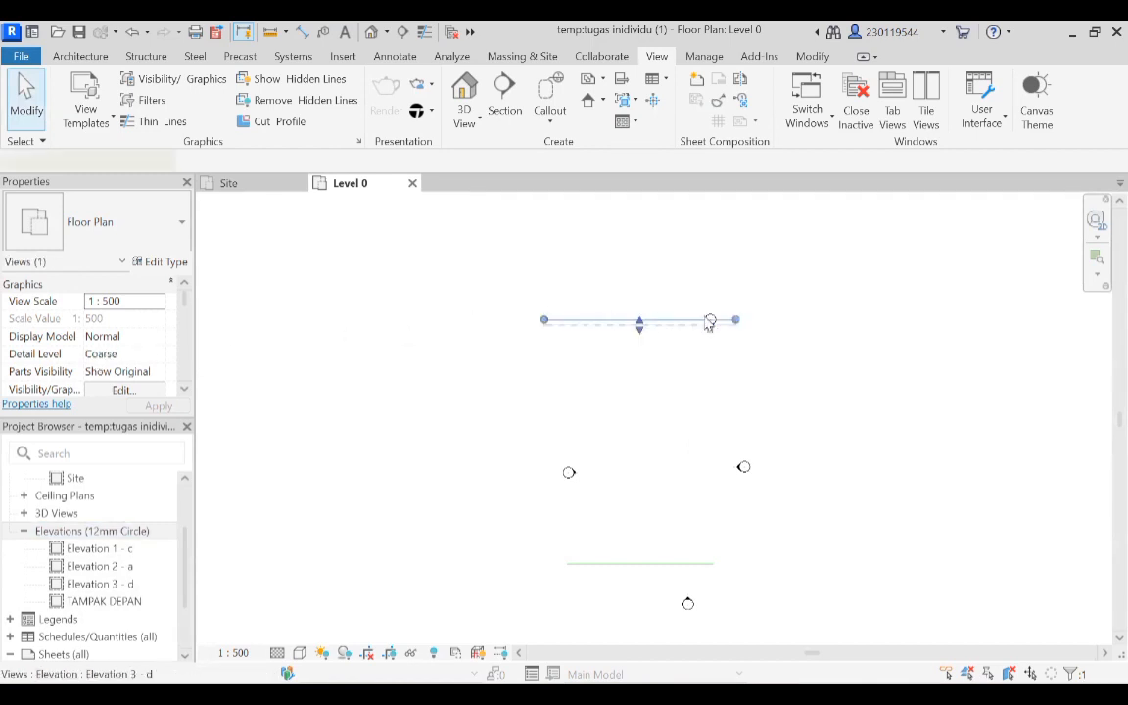
scroll(95, 358, "down", 5)
scroll(95, 358, "down", 5)
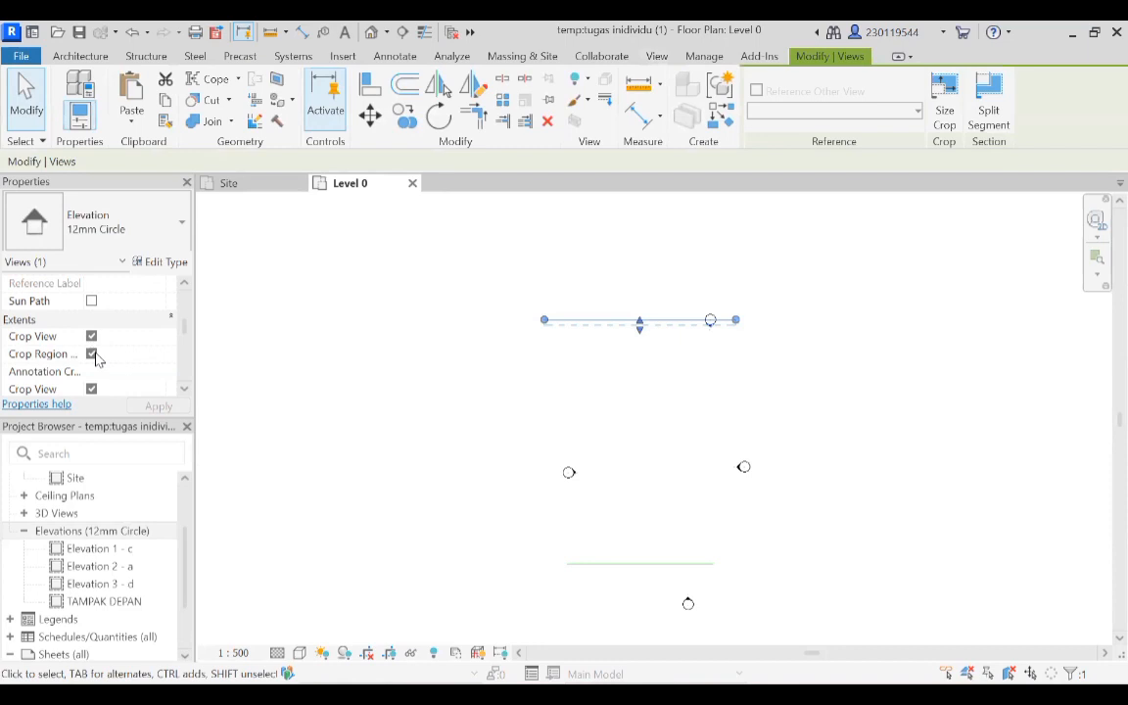
scroll(95, 358, "up", 5)
scroll(95, 357, "down", 2)
scroll(95, 360, "down", 1)
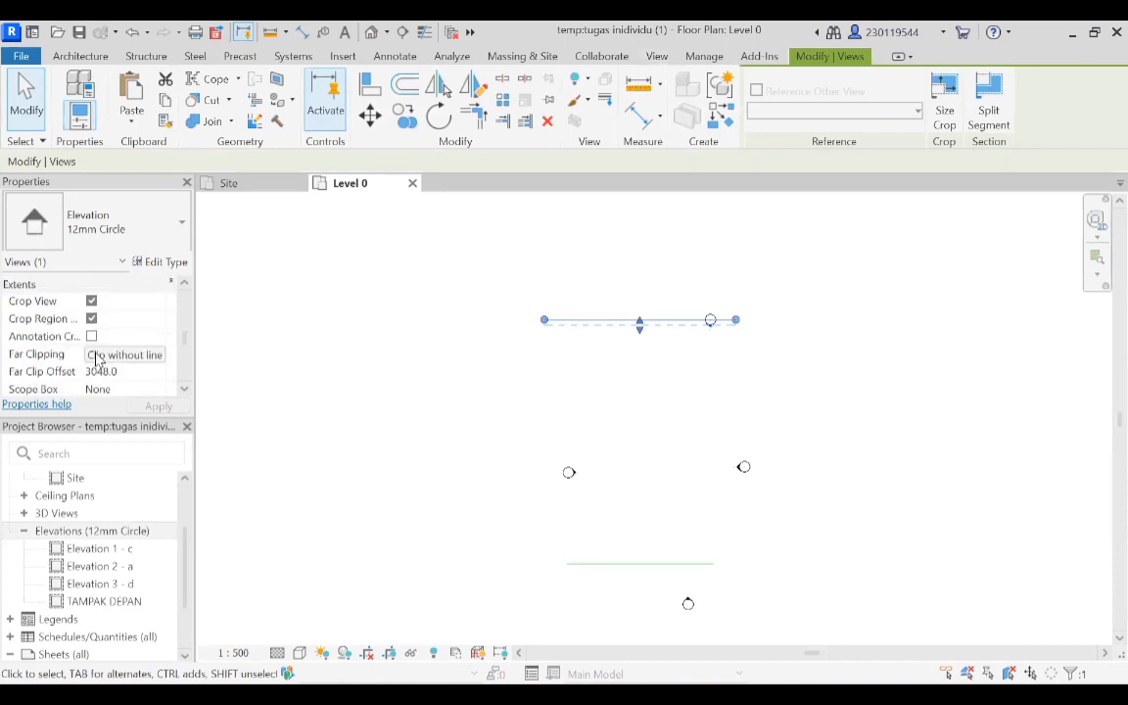
scroll(95, 360, "up", 5)
scroll(94, 359, "down", 4)
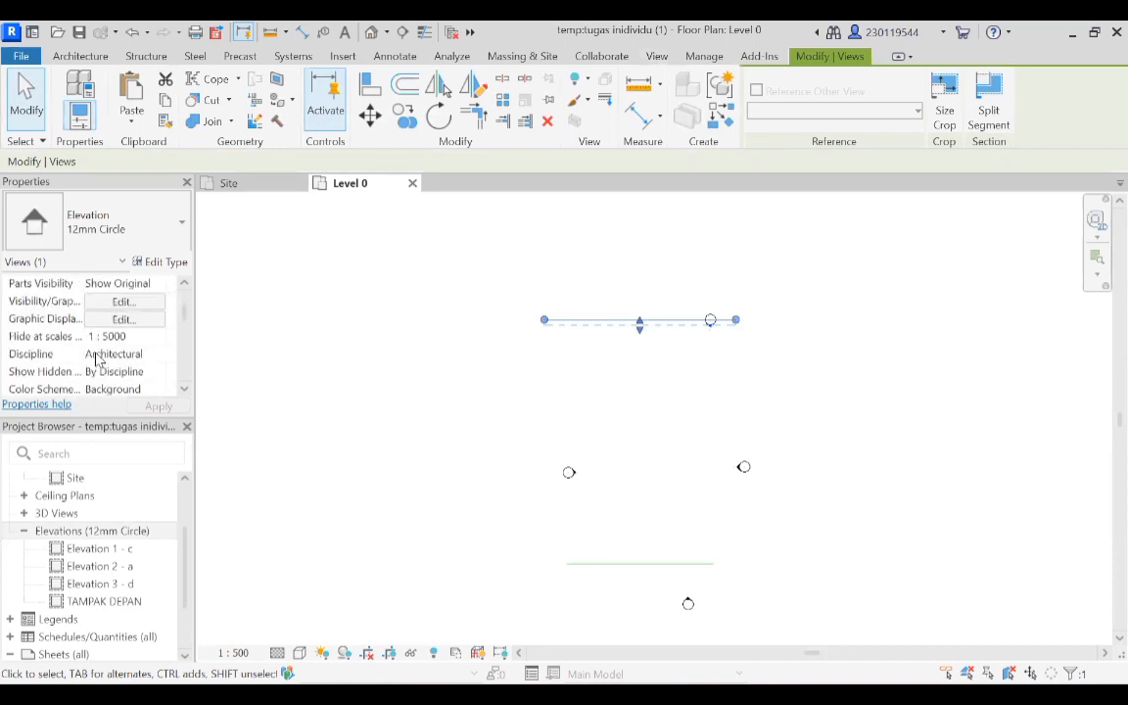
scroll(95, 357, "down", 4)
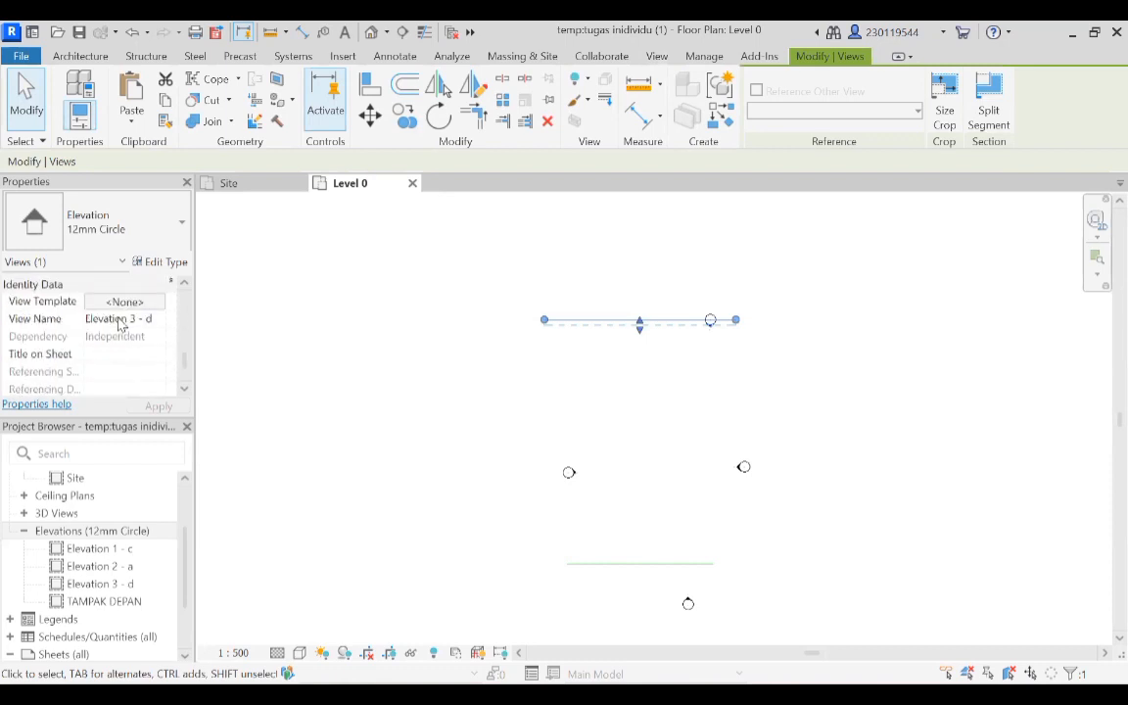
left_click(105, 585)
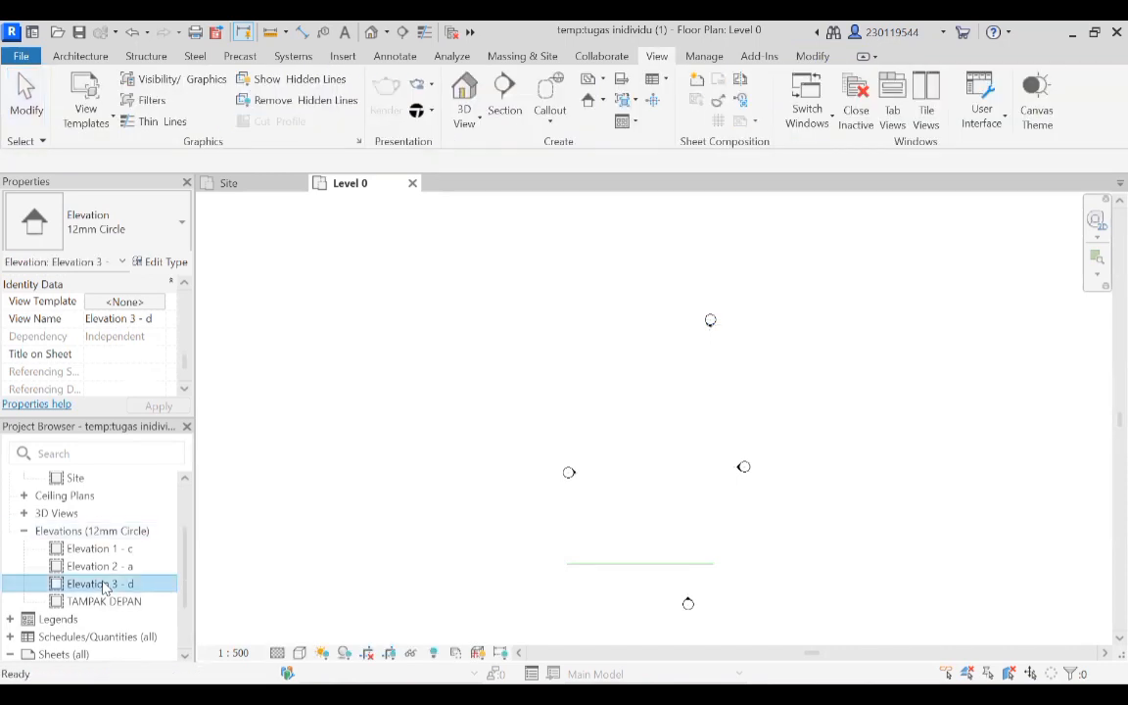
left_click(104, 583)
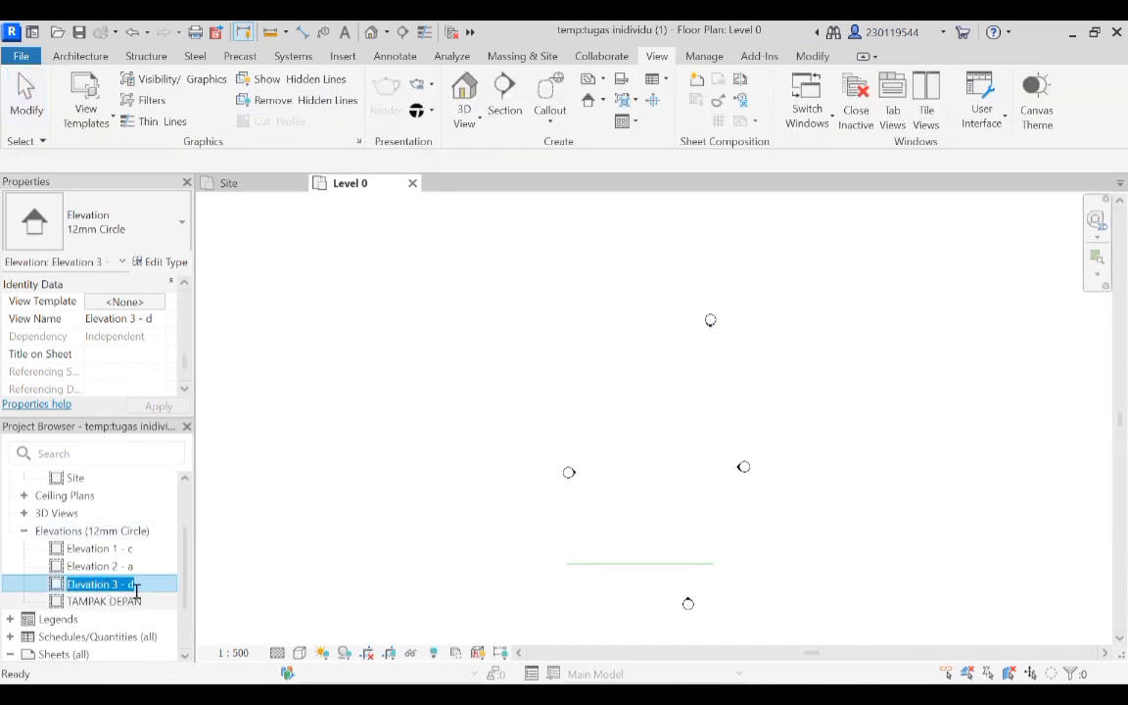
type("T")
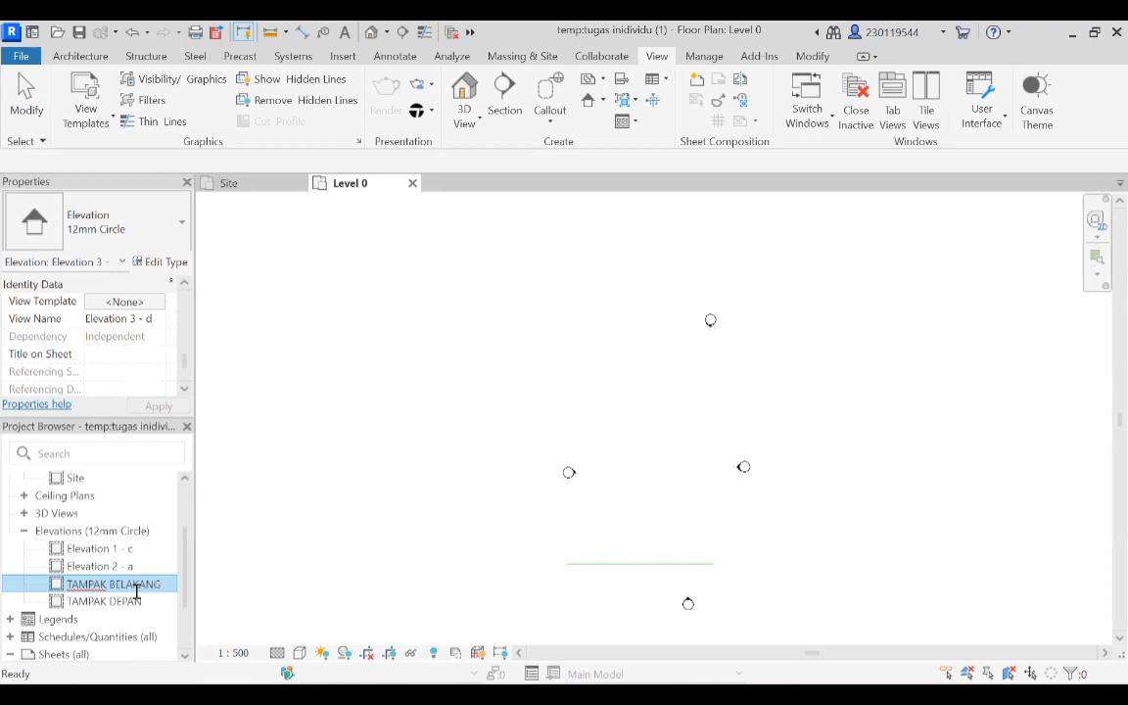
type("AMPAK BELAKANG")
key("Return")
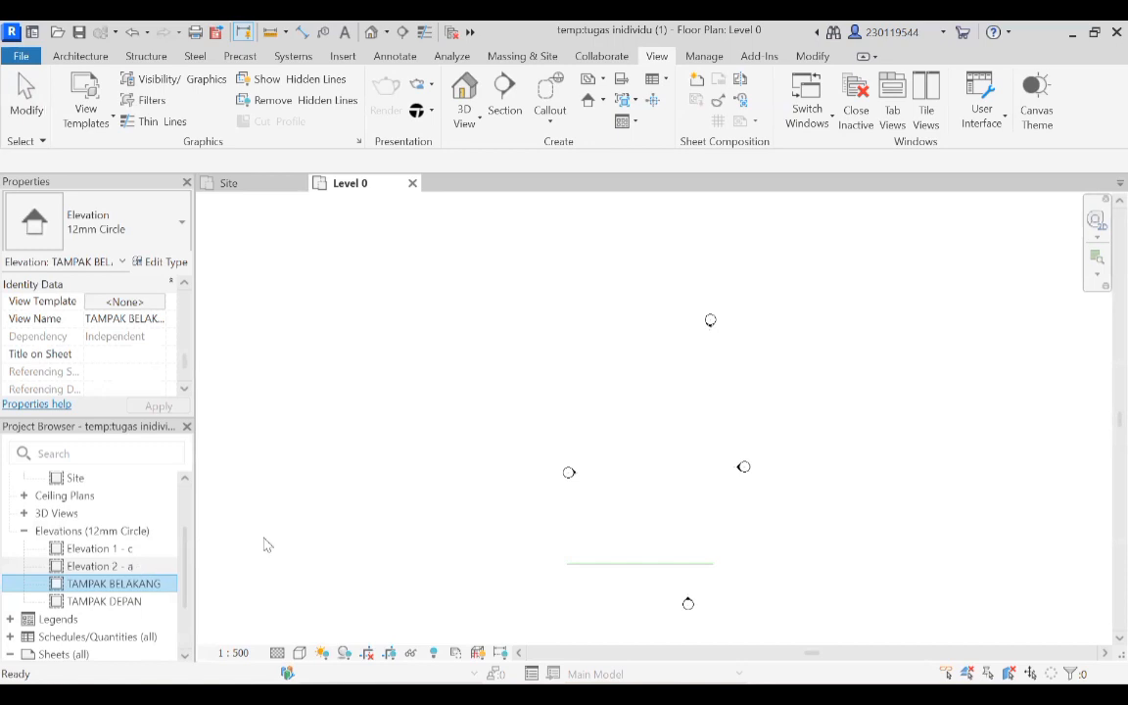
Rename the elevation view of the marker on the east side of the site as TAMPAK KANAN.
left_click(566, 477)
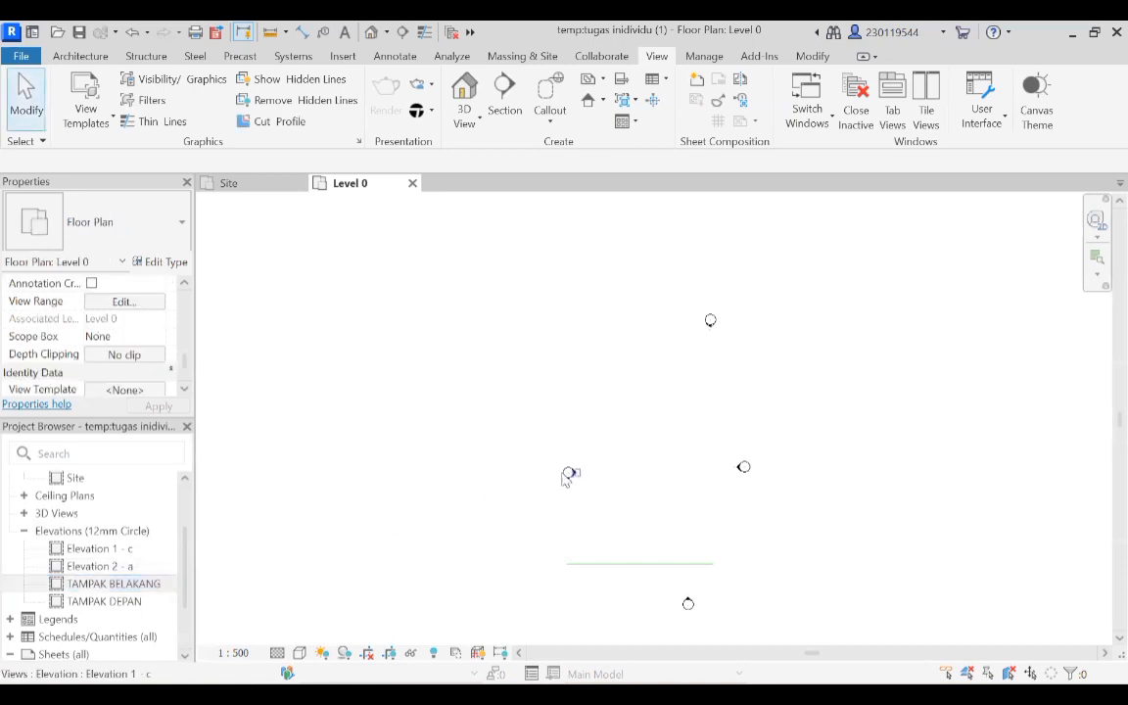
left_click(742, 470)
scroll(151, 320, "down", 2)
scroll(137, 330, "up", 4)
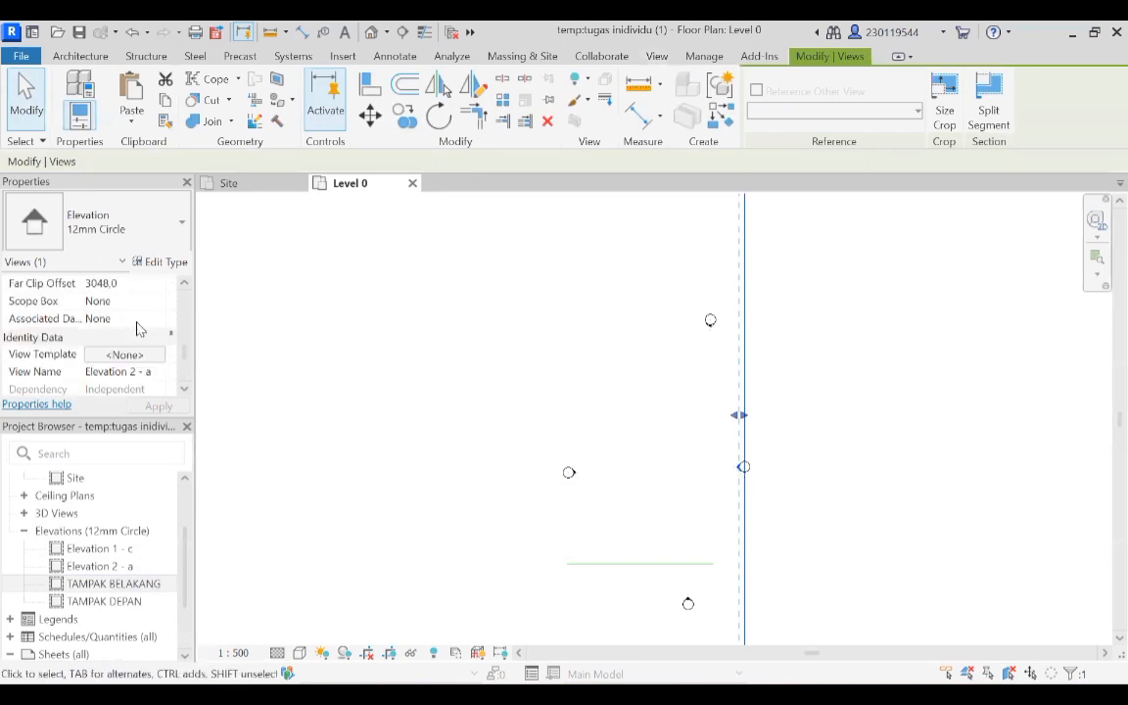
scroll(137, 330, "down", 1)
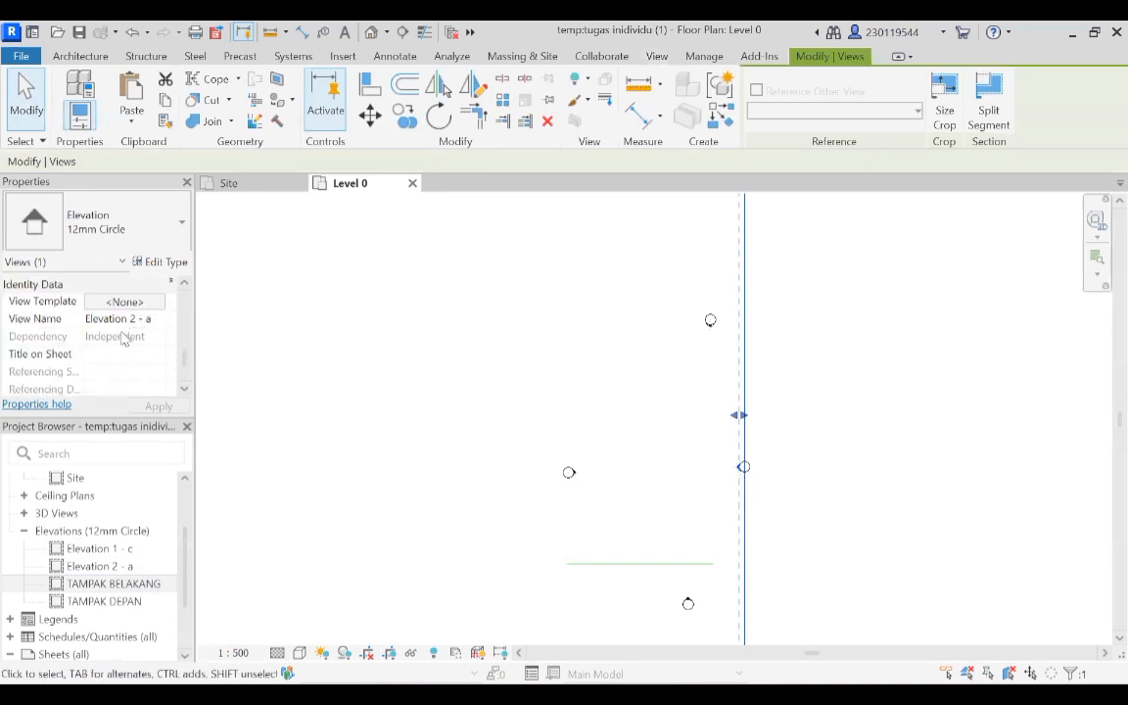
left_click(61, 568)
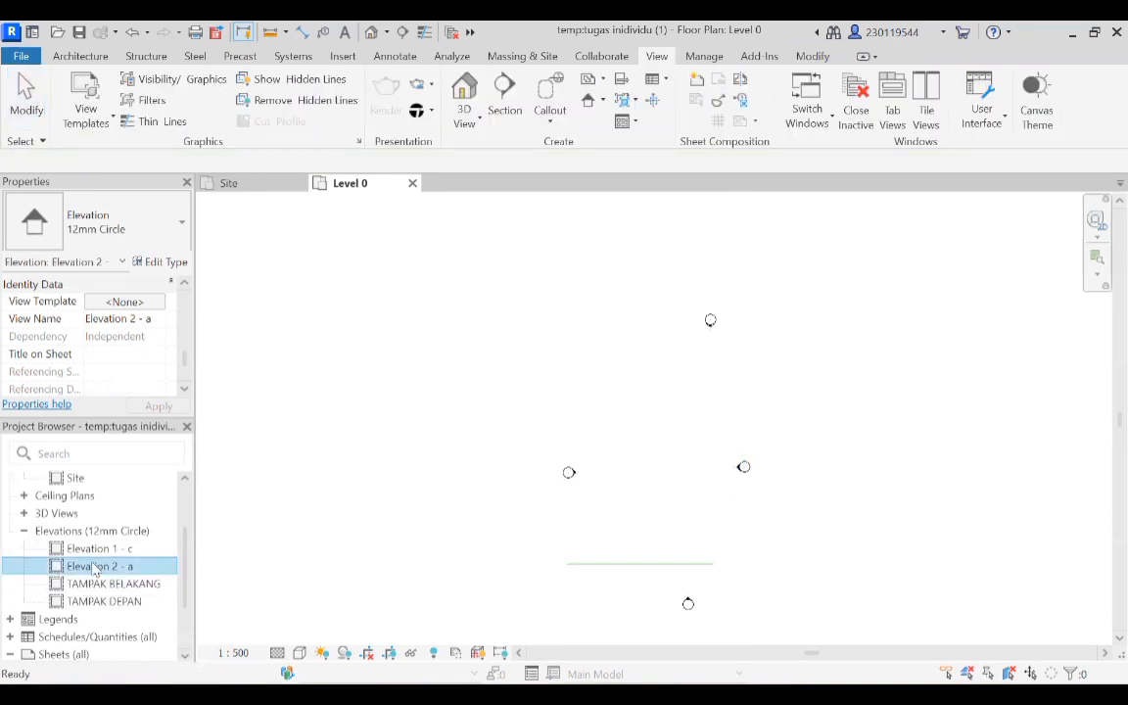
left_click(93, 567)
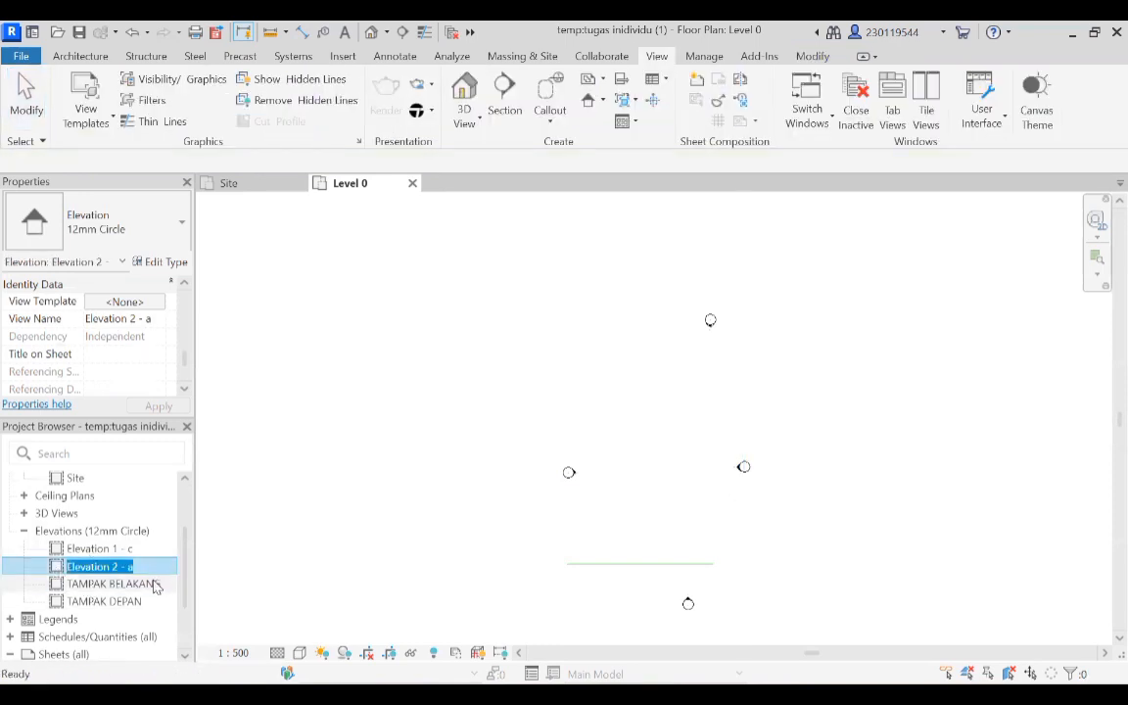
type("TAMPAK KANAN")
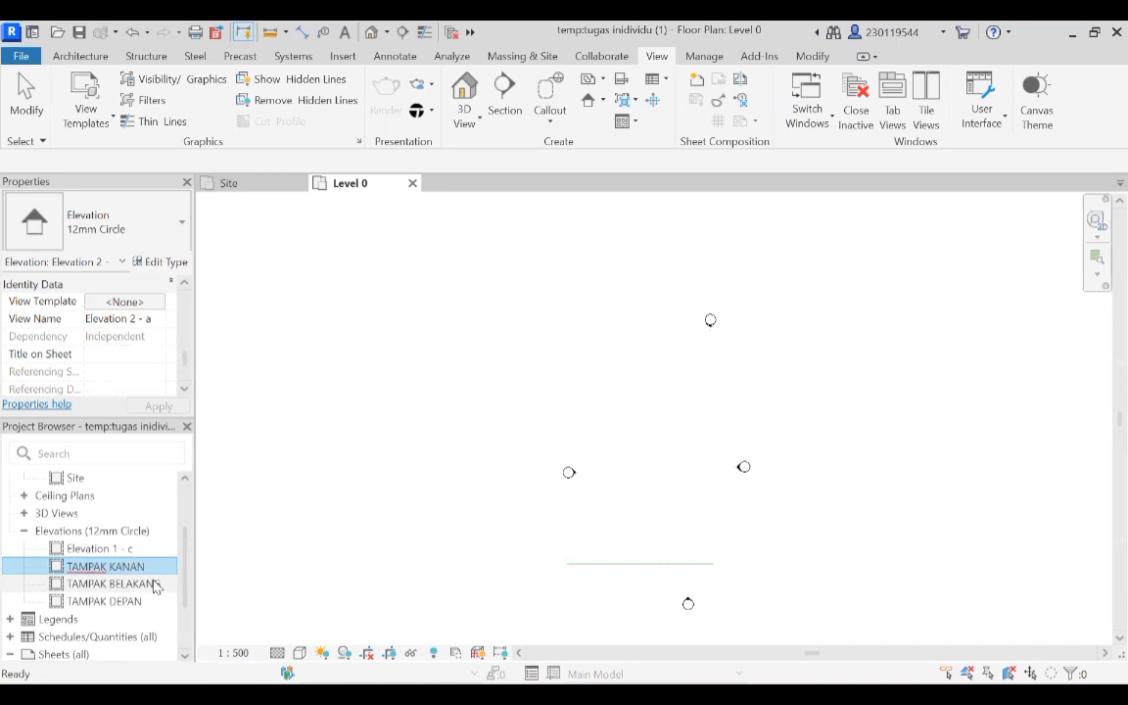
key("Return")
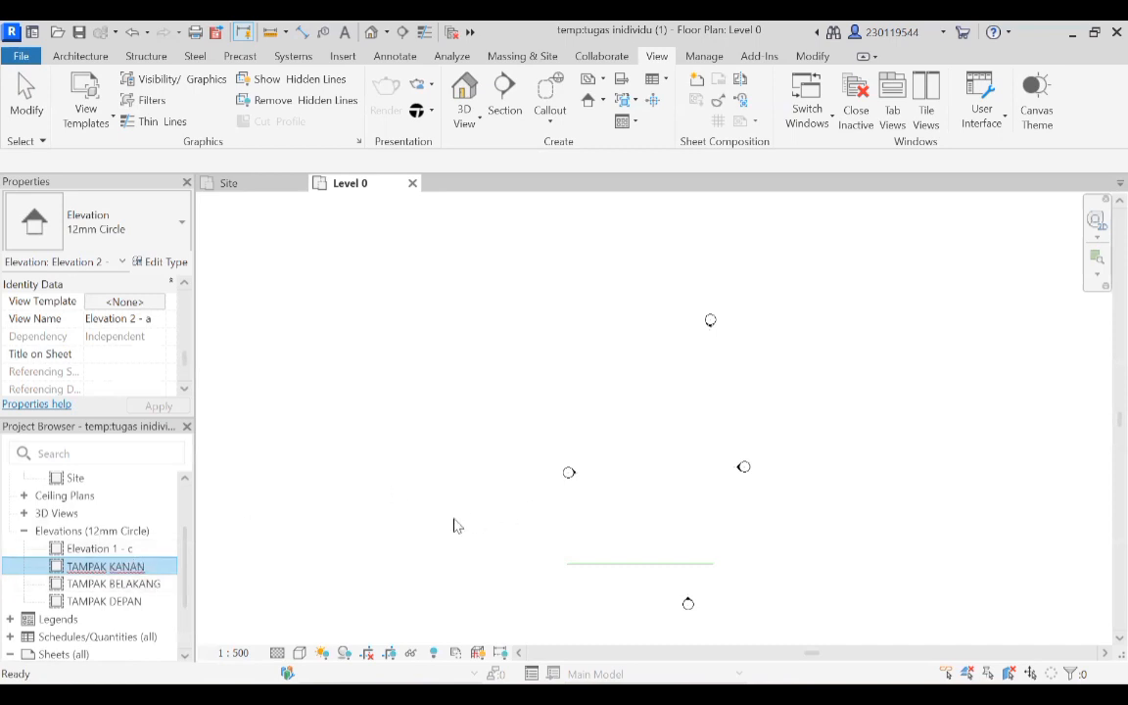
Rename the elevation view of the marker on the west side of the site as TAMPAK KIRI.
left_click(569, 472)
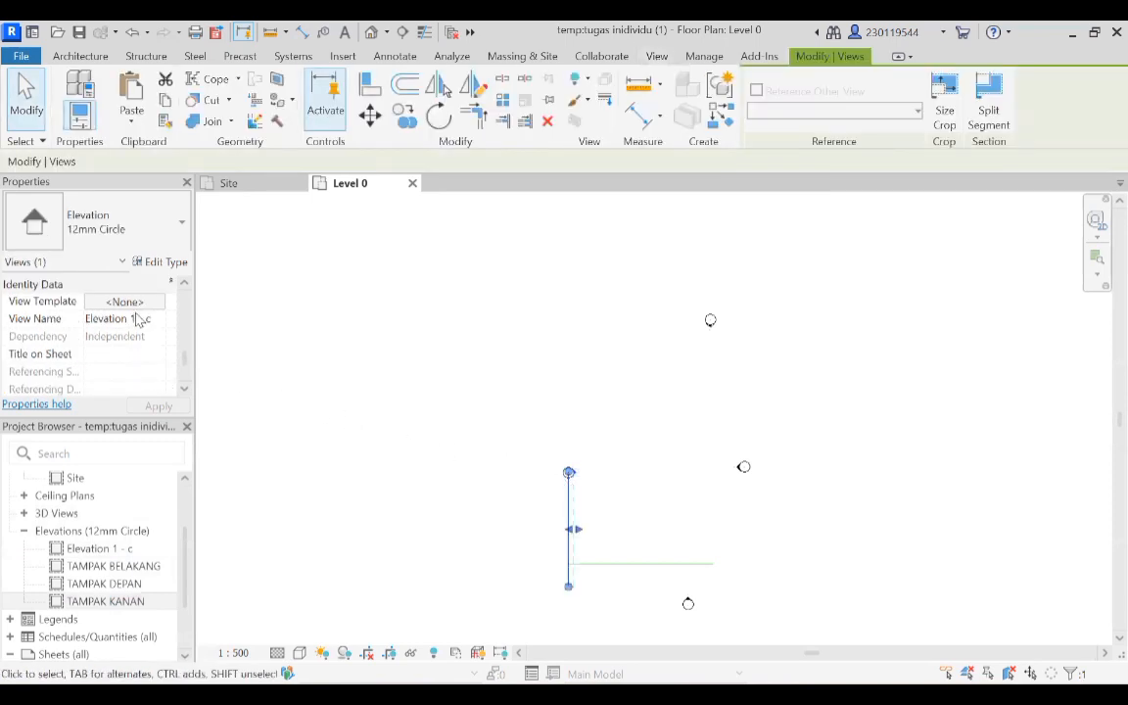
left_click(103, 550)
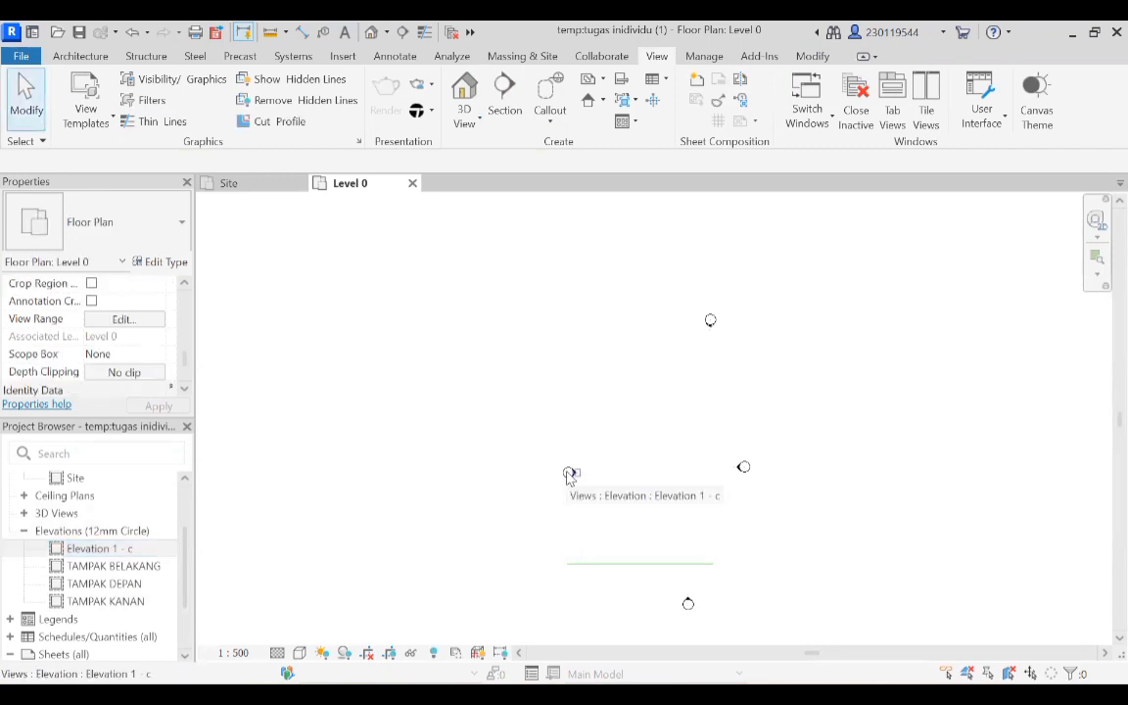
left_click(570, 475)
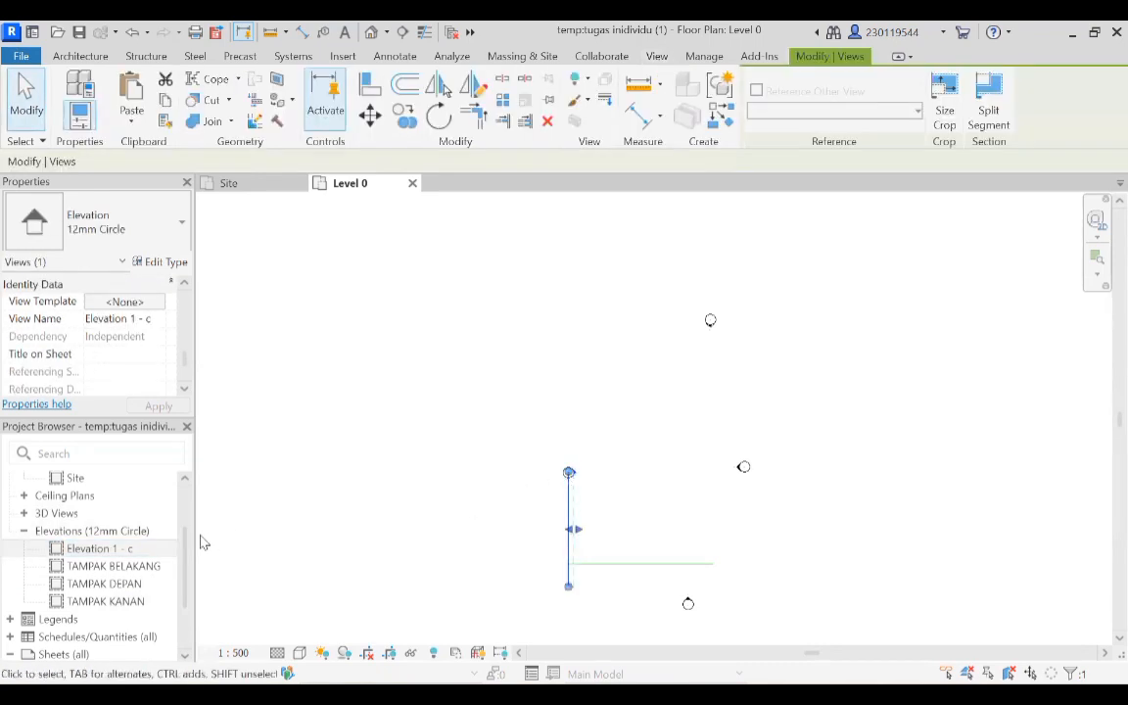
left_click(103, 550)
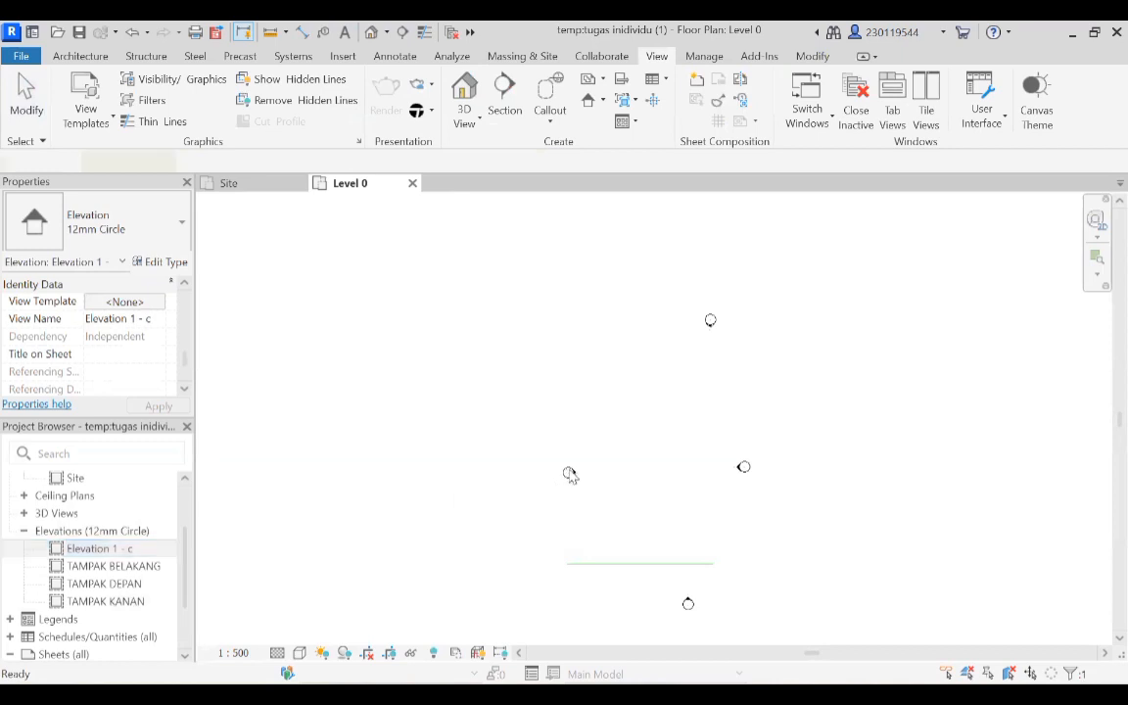
left_click(569, 474)
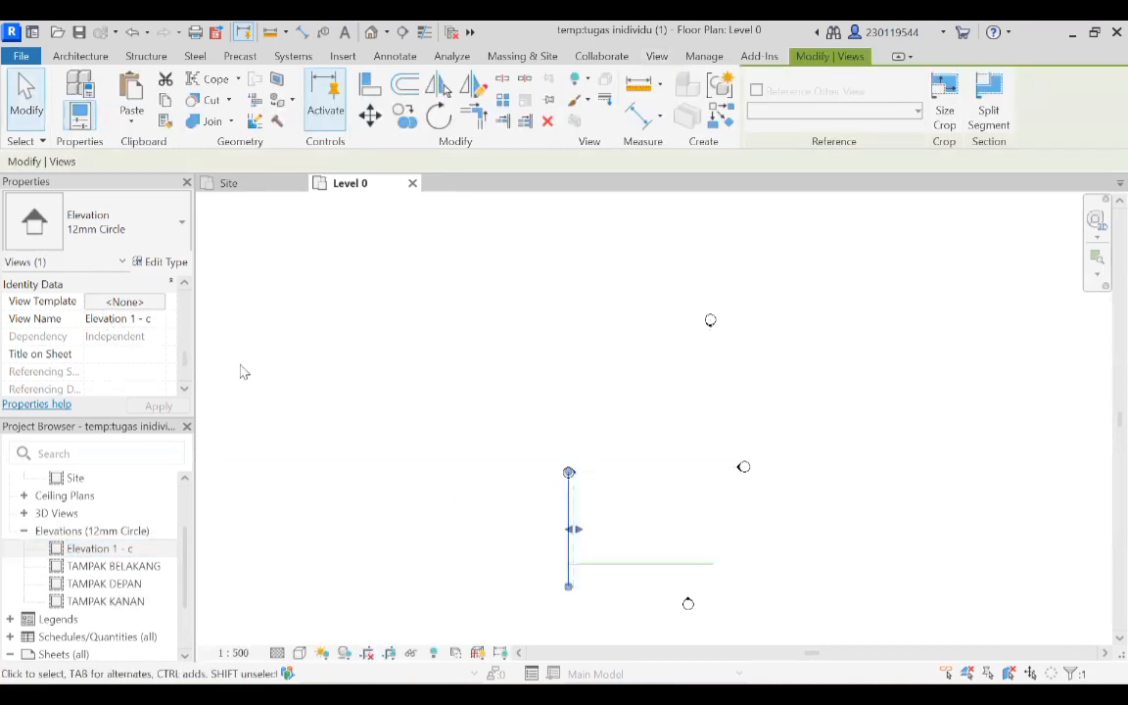
left_click_drag(154, 318, 84, 320)
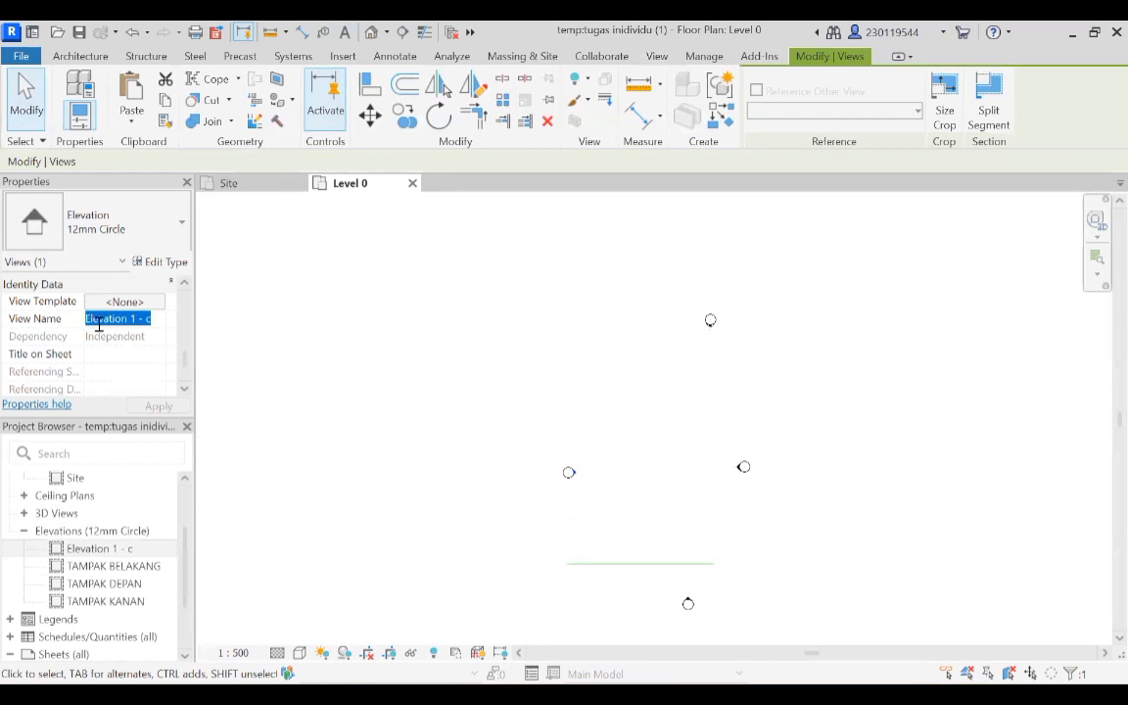
type("TAMPAK KIRI")
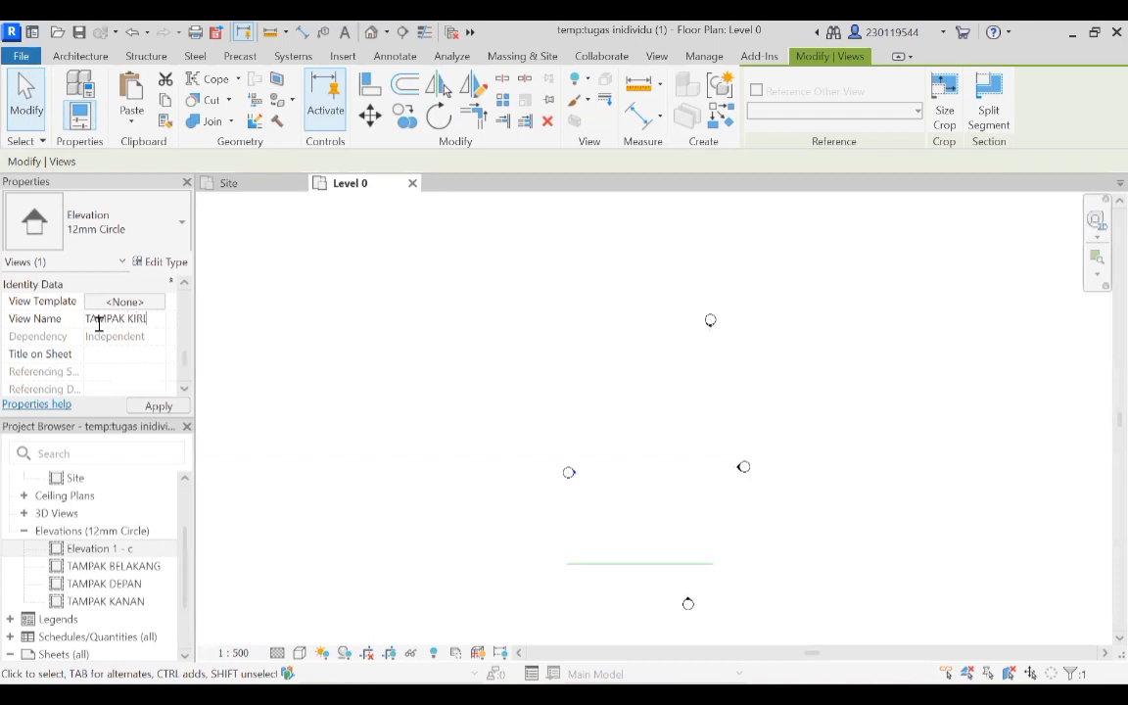
left_click(358, 408)
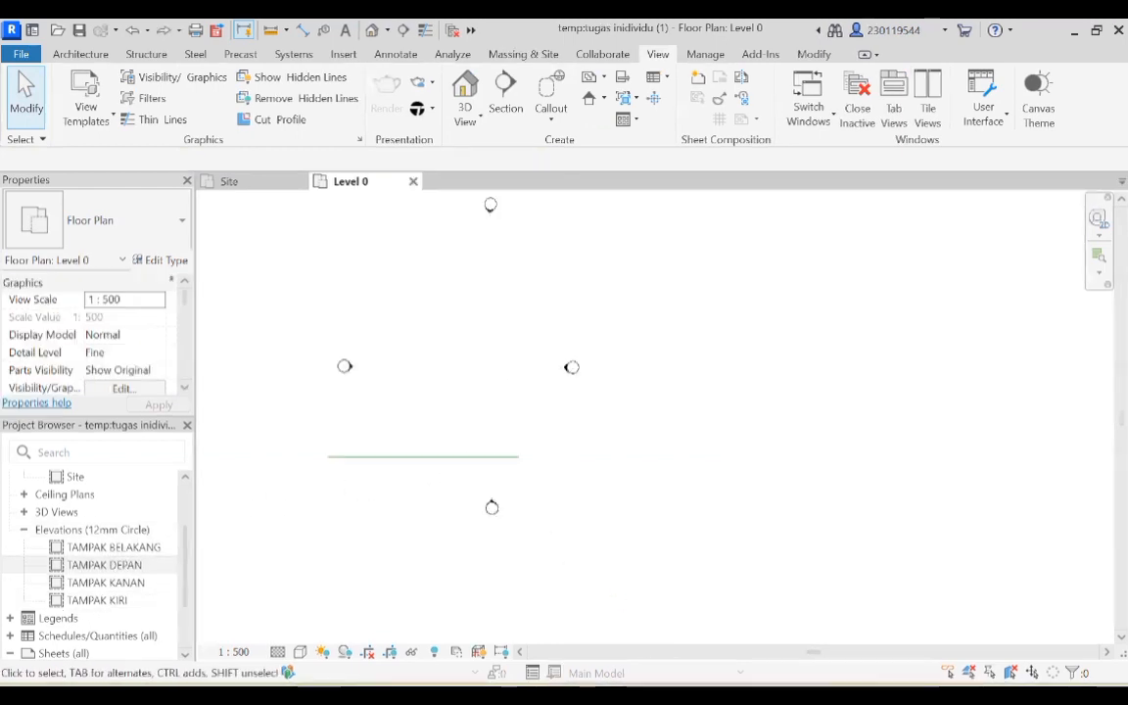
Extend the far clip depth of the TAMPAK DEPAN elevation north to the level of the northernmost marker.
left_click(490, 511)
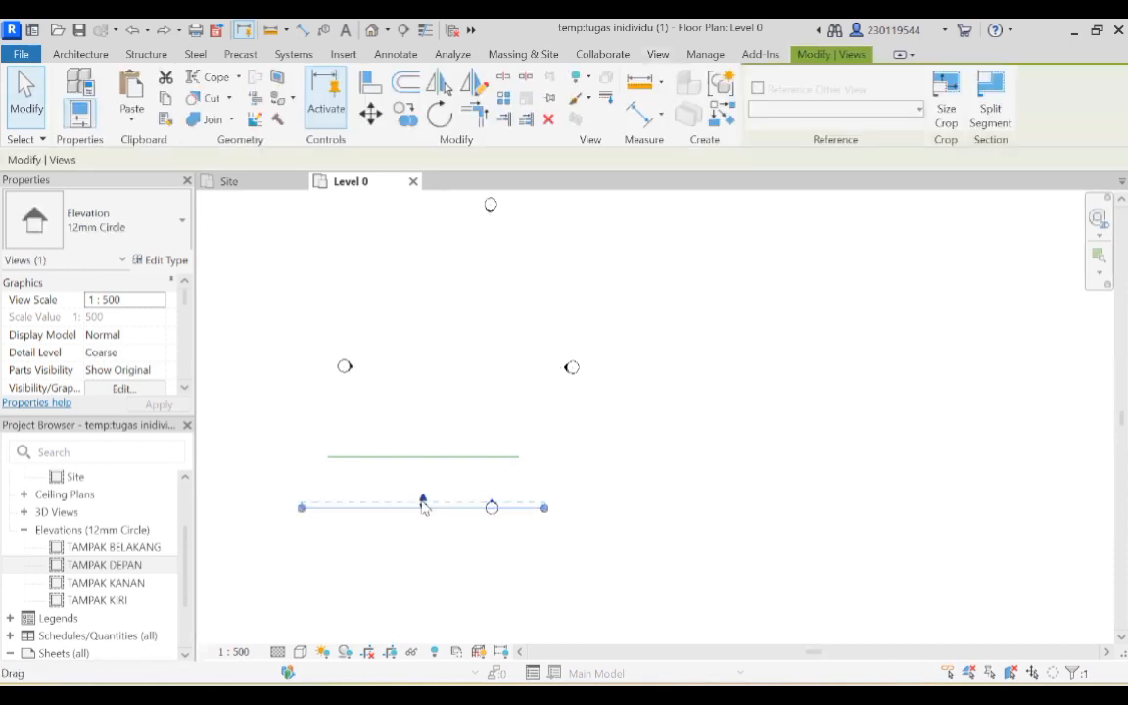
middle_click_drag(455, 486, 420, 577)
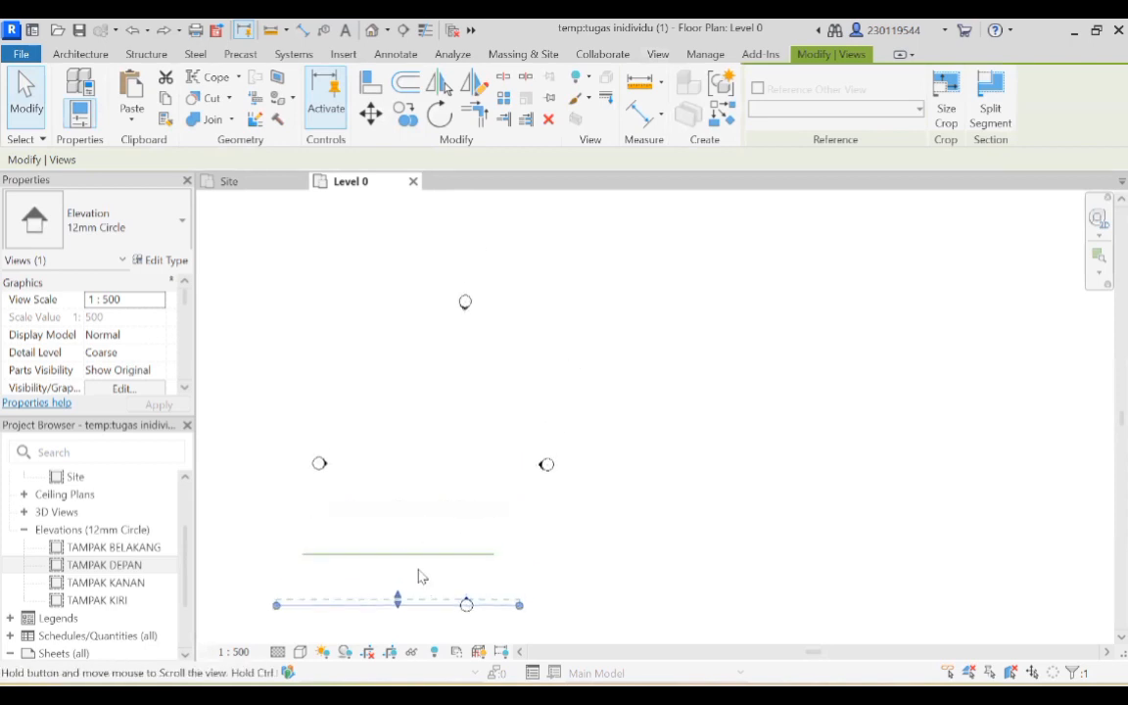
left_click_drag(400, 600, 449, 301)
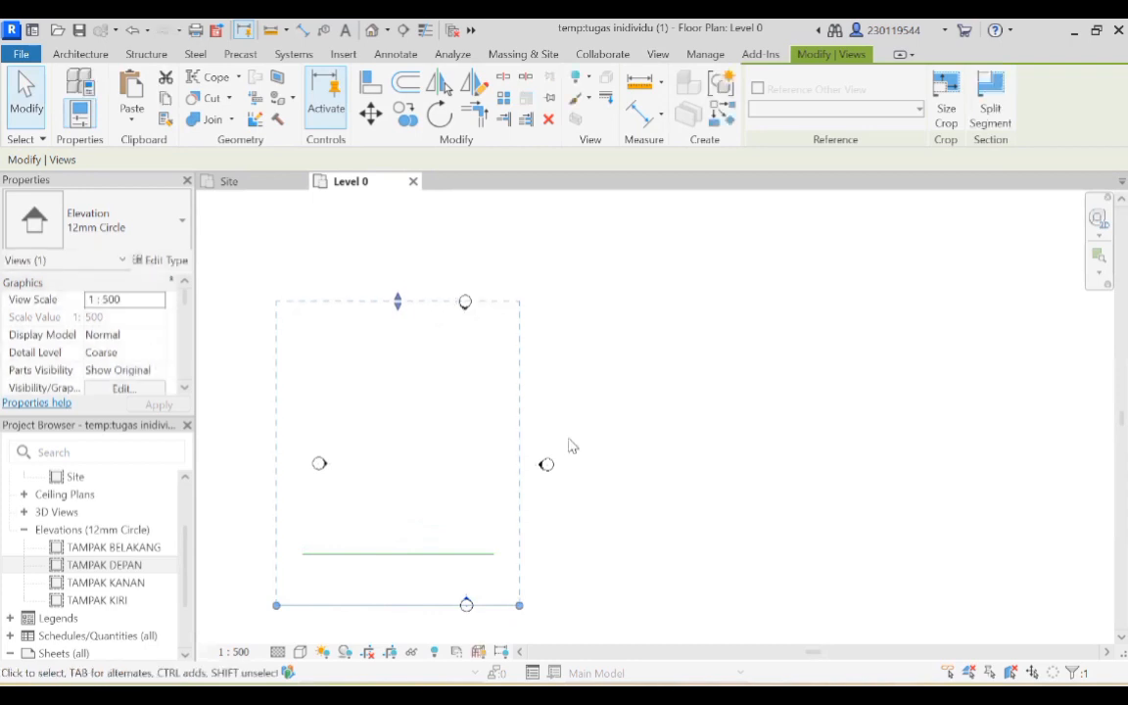
left_click(549, 480)
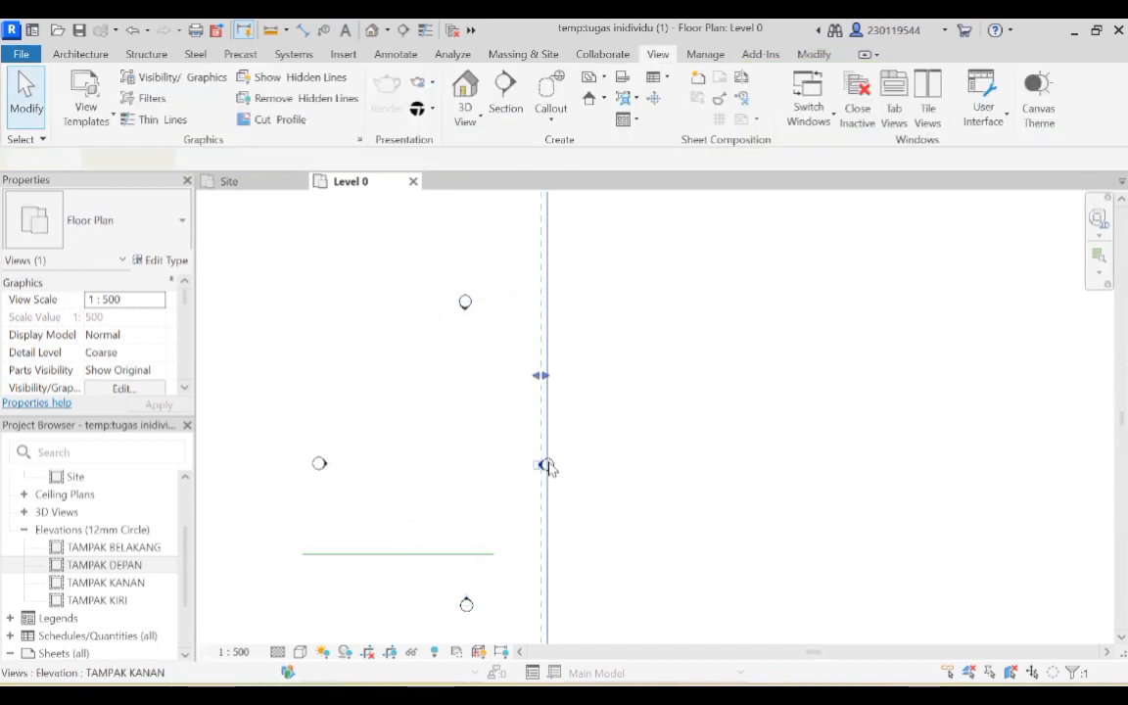
left_click(547, 466)
scroll(554, 449, "down", 5)
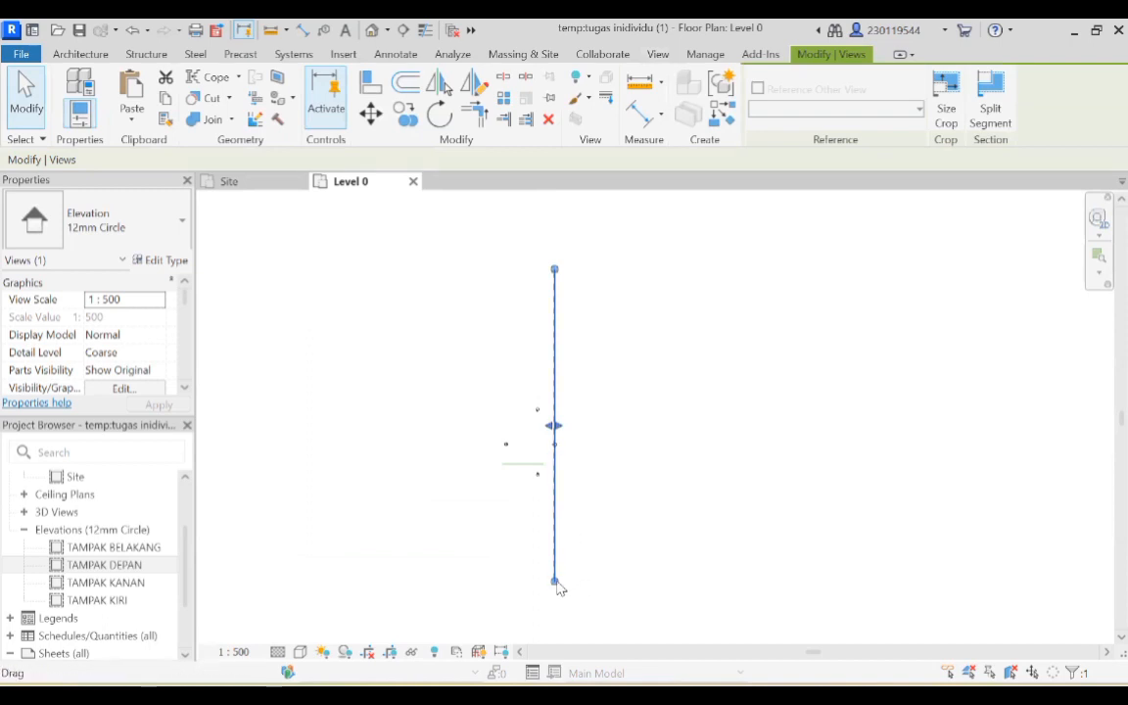
left_click_drag(555, 582, 548, 549)
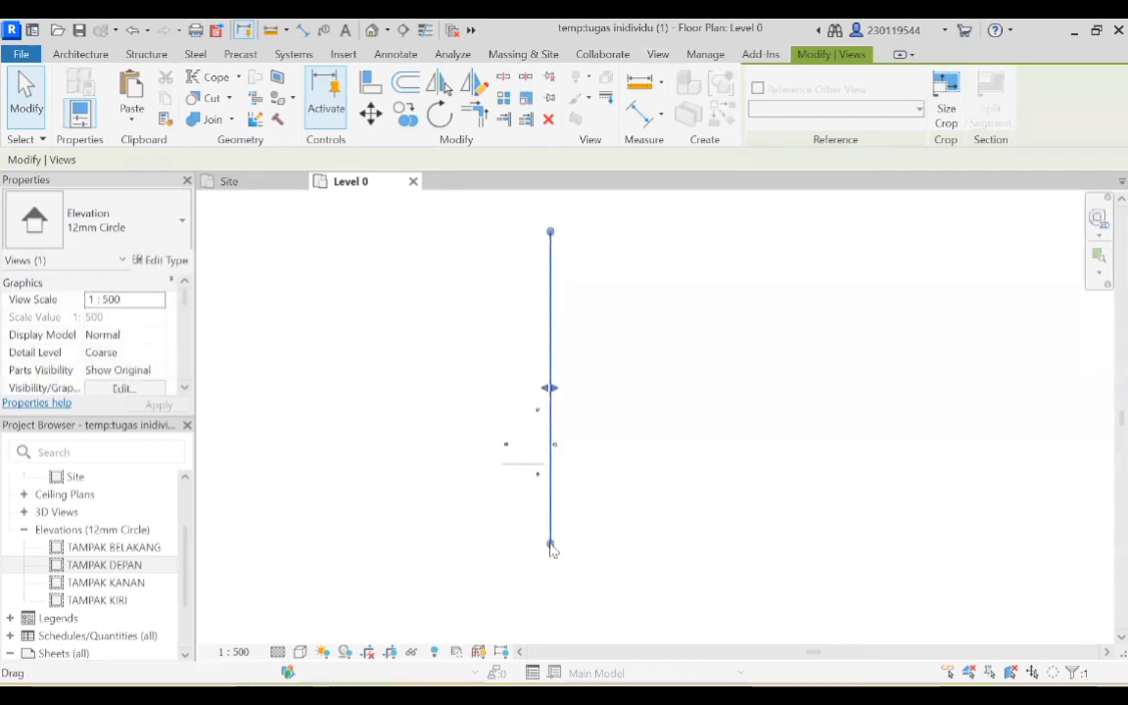
key("Escape")
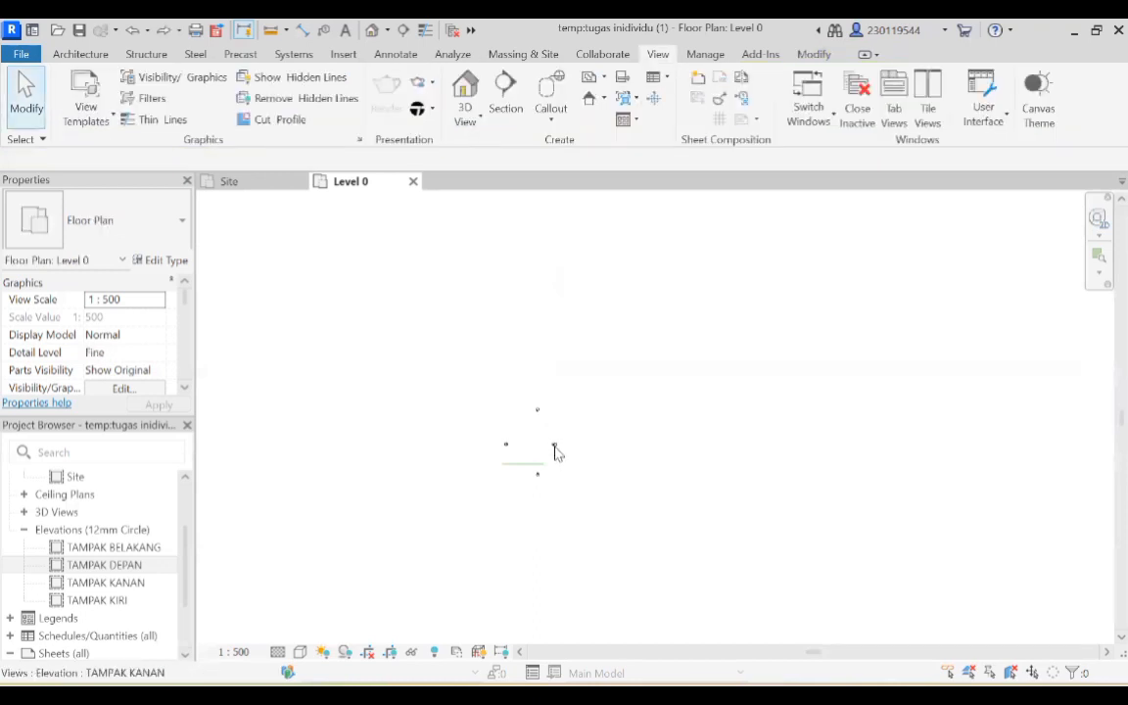
Shorten the TAMPAK KANAN elevation line from its south end so it stops level with the southernmost marker.
left_click(556, 454)
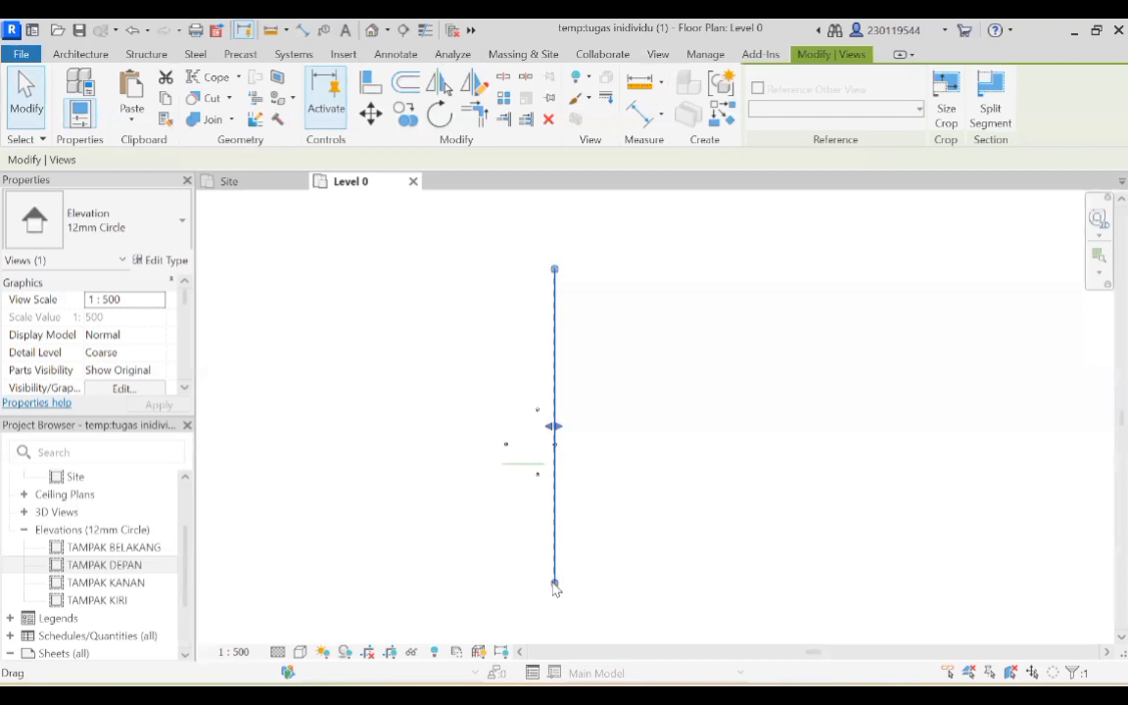
left_click_drag(555, 587, 555, 477)
scroll(555, 470, "up", 3)
scroll(556, 468, "up", 4)
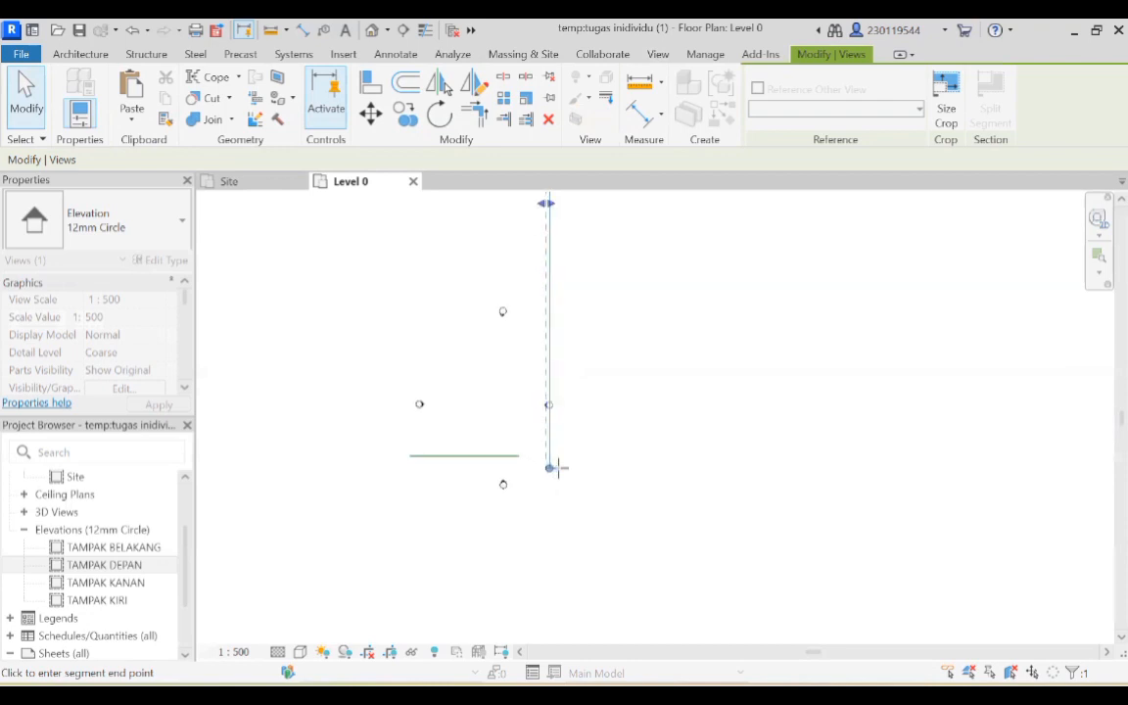
left_click_drag(536, 483, 538, 490)
Shorten the TAMPAK KANAN elevation line from its north end so it stops level with the northernmost marker.
scroll(555, 432, "down", 4)
middle_click_drag(577, 395, 571, 453)
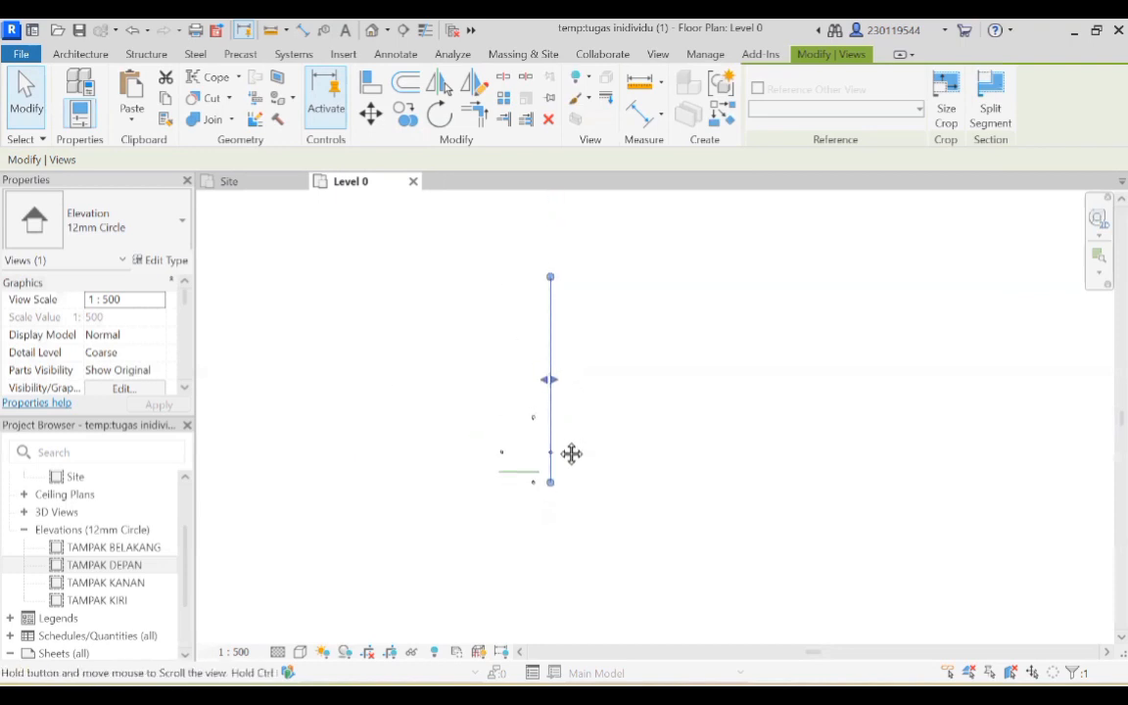
left_click_drag(548, 281, 549, 279)
left_click(553, 282)
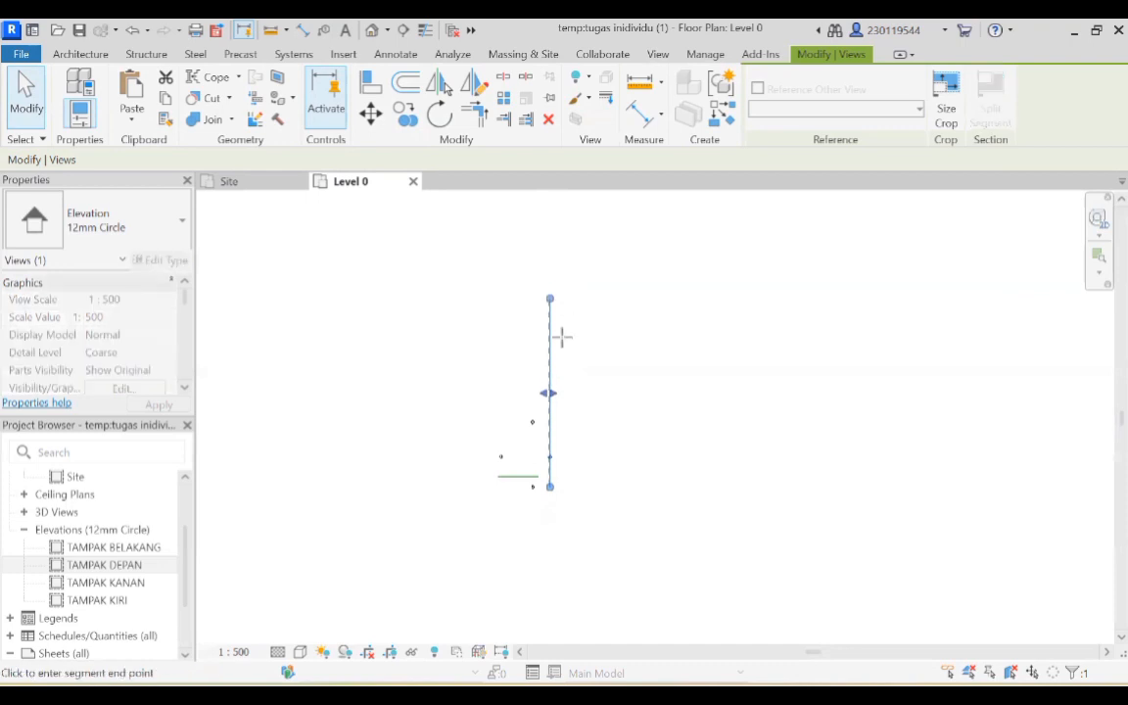
left_click(557, 422)
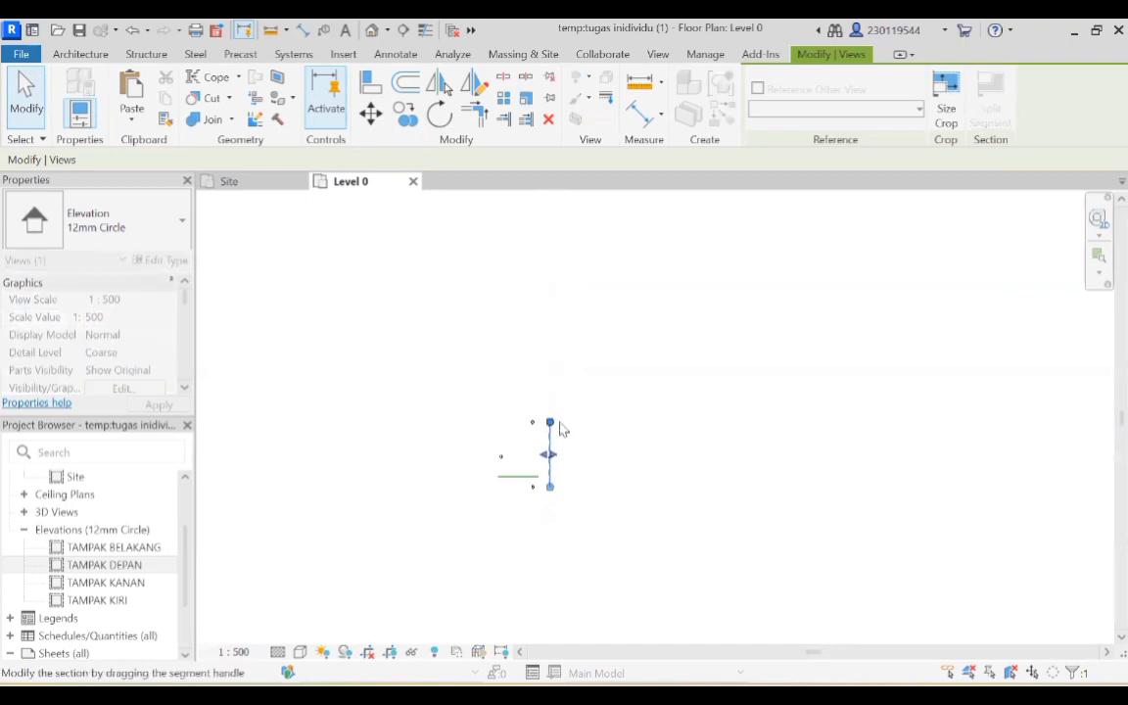
Extend the far clip depth of the TAMPAK KANAN elevation west to the line of the westernmost marker.
scroll(550, 423, "up", 4)
scroll(551, 427, "up", 2)
scroll(552, 427, "down", 3)
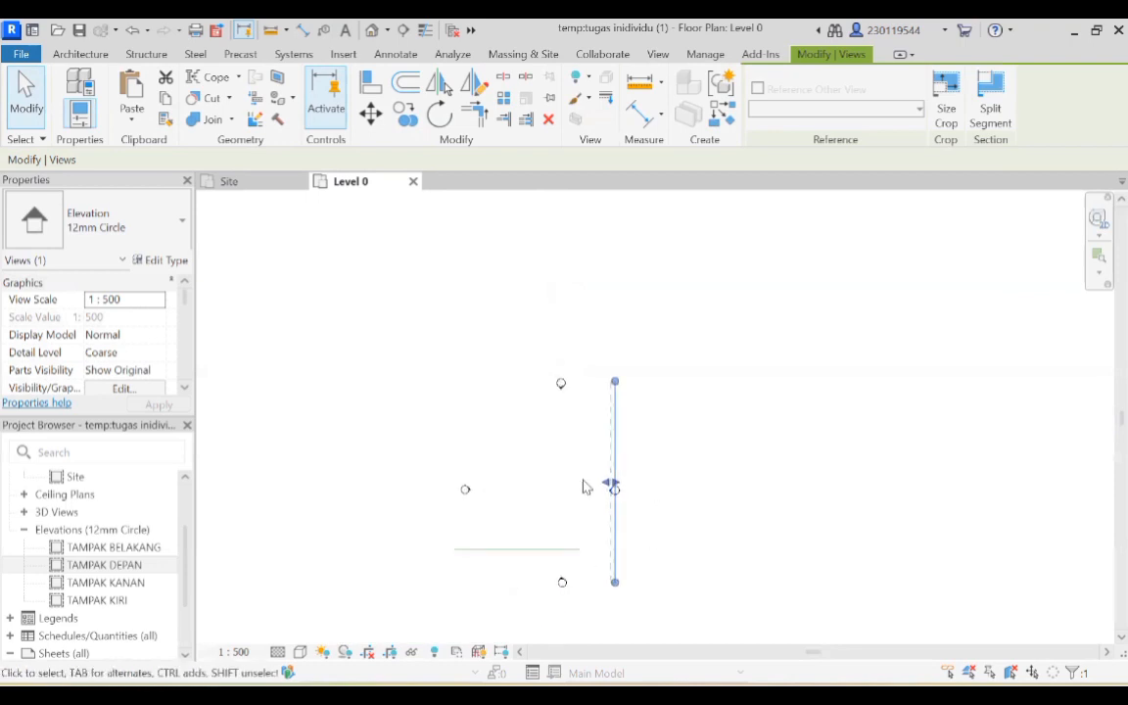
left_click_drag(611, 487, 460, 540)
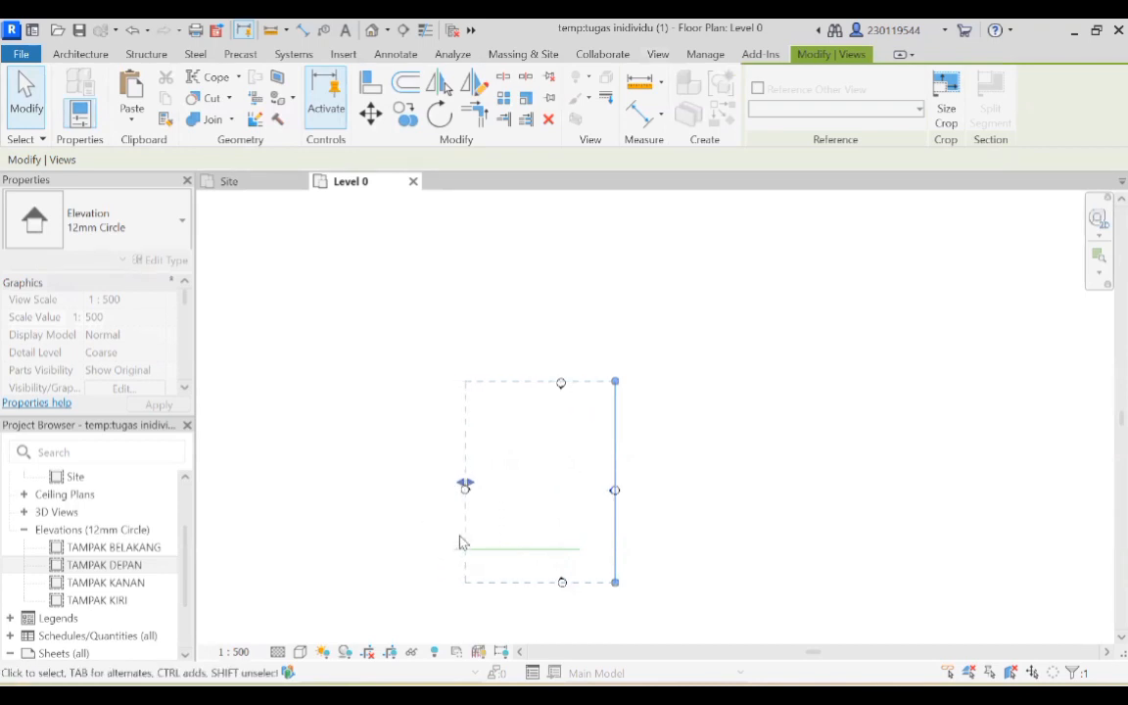
left_click(377, 542)
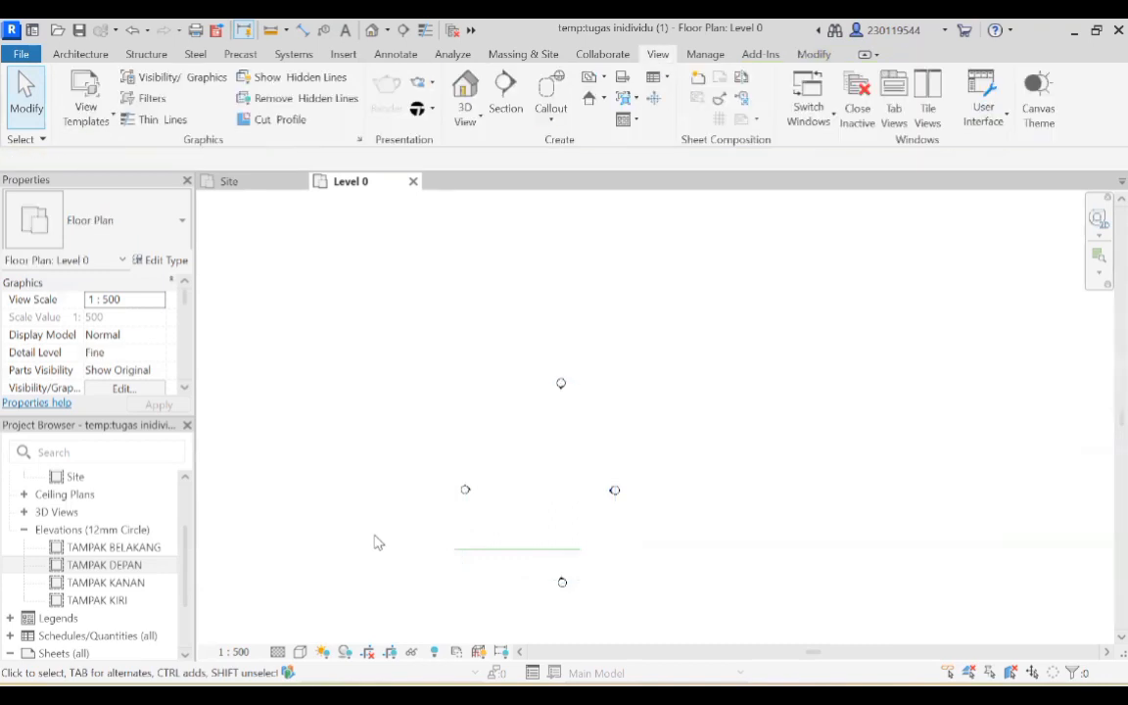
Try to extend the far clip depth of the north marker's elevation past the southernmost marker.
left_click(562, 385)
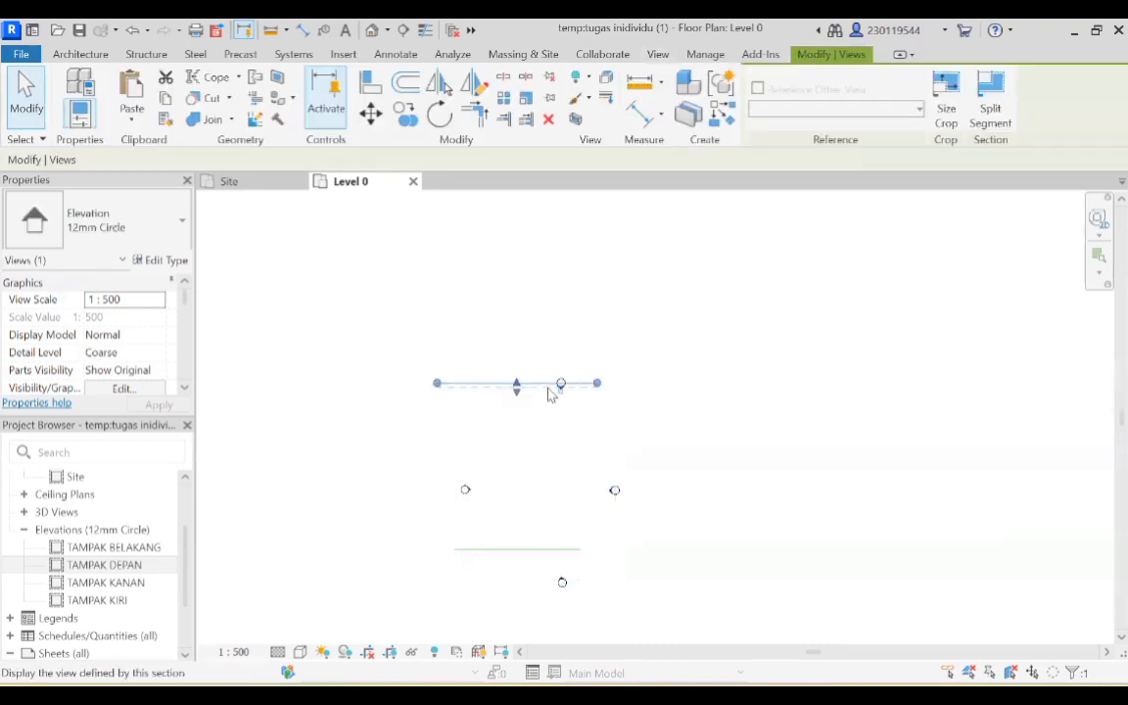
left_click_drag(518, 398, 530, 596)
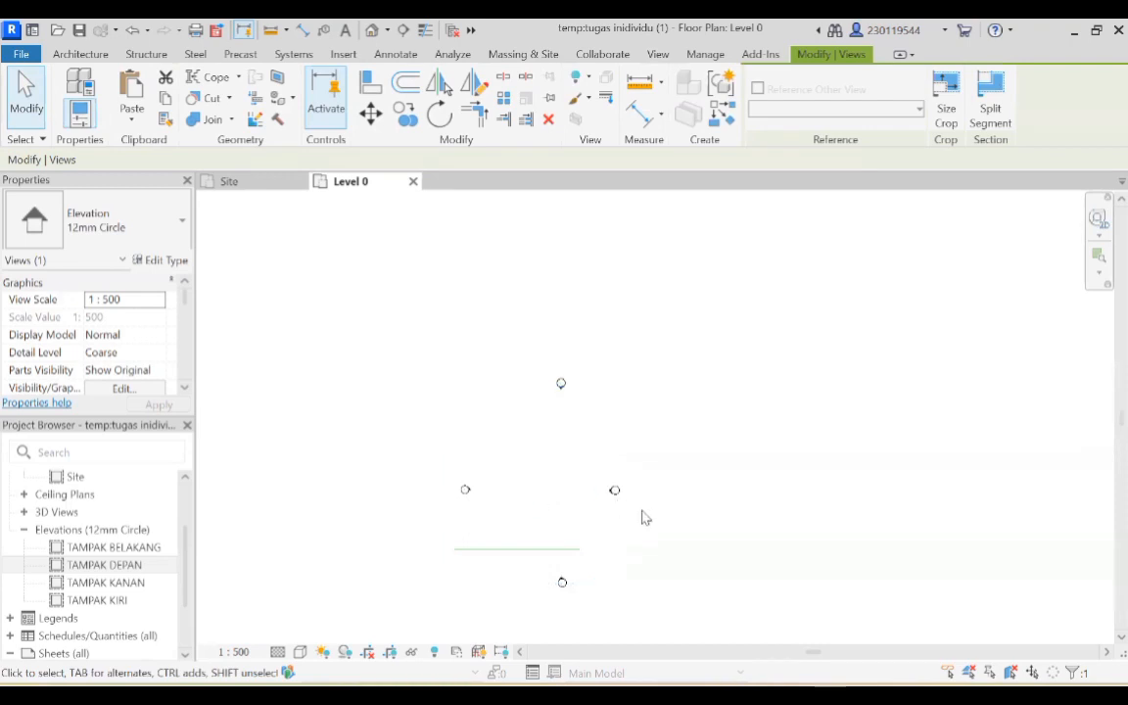
left_click(643, 517)
Extend the north end of the TAMPAK KIRI elevation line up to about the level of the northernmost marker.
left_click(466, 493)
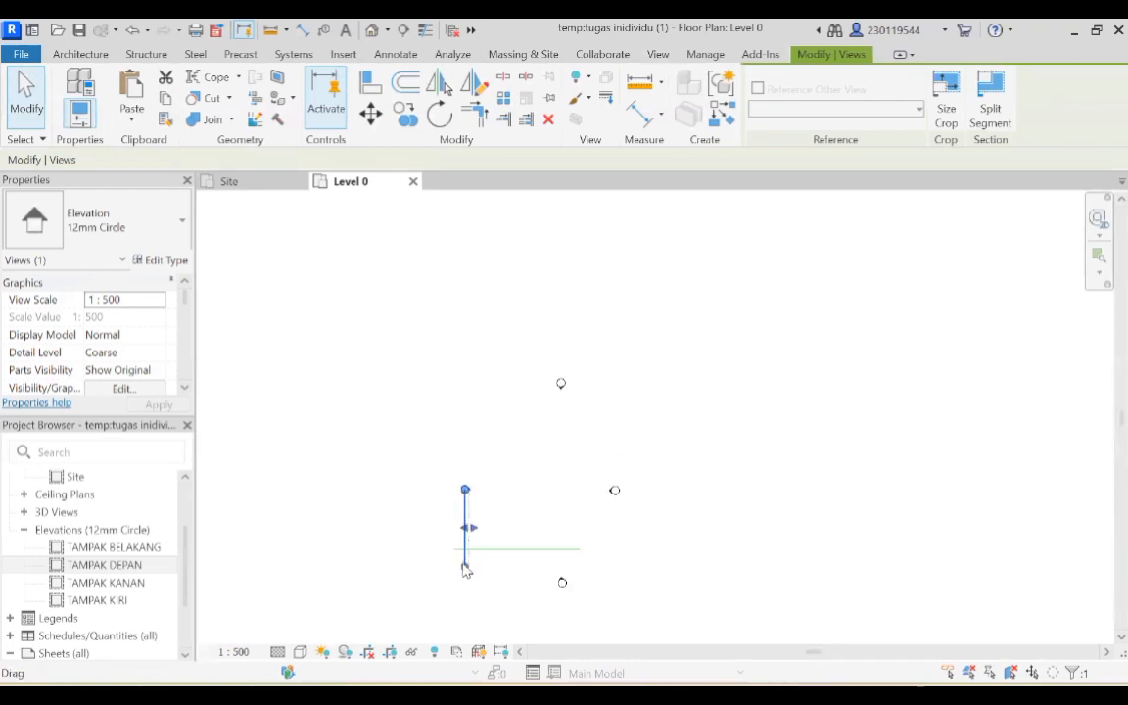
left_click(465, 489)
left_click(466, 513)
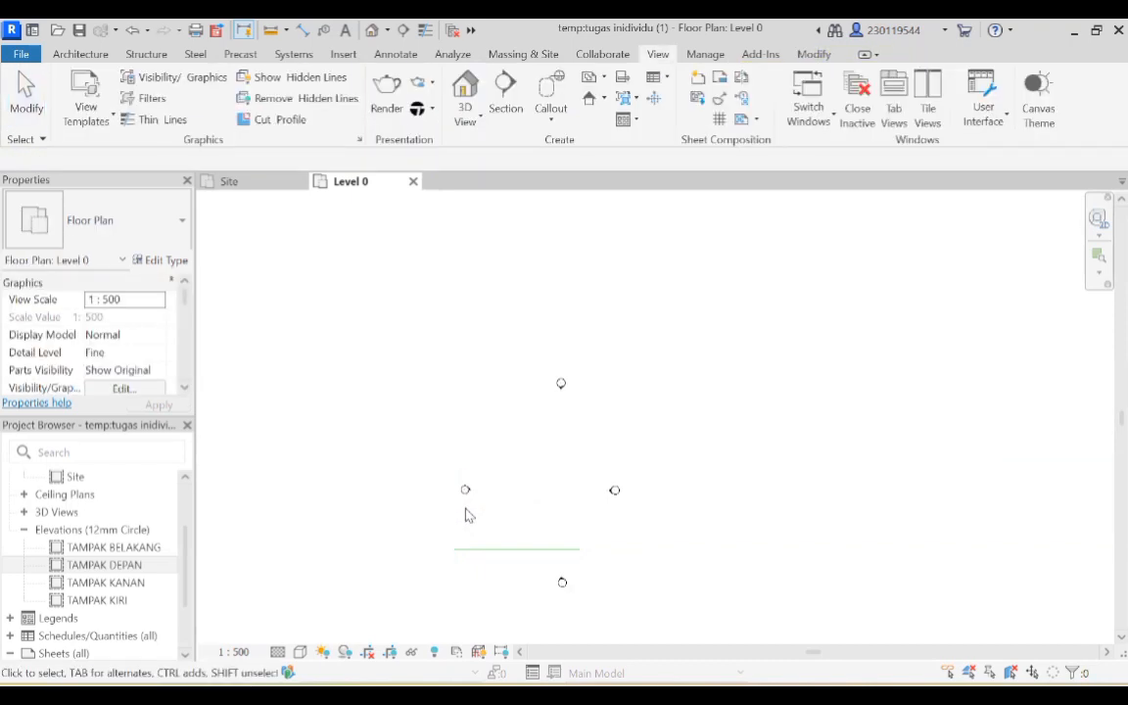
scroll(464, 503, "up", 5)
left_click(467, 470)
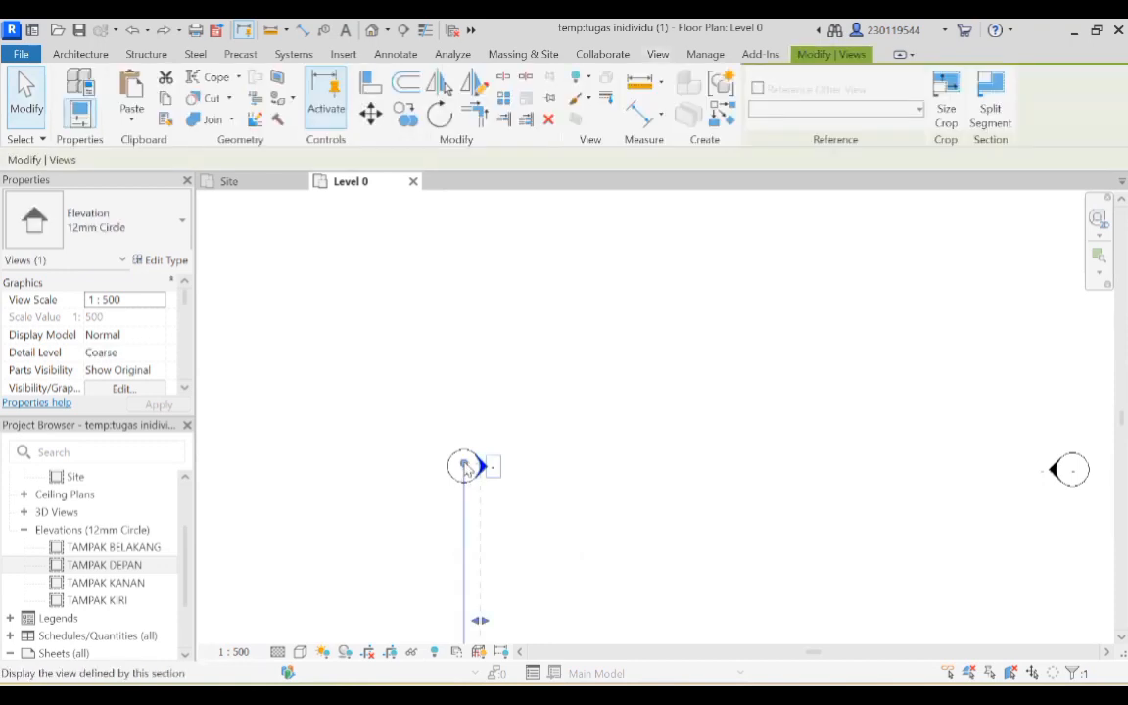
left_click_drag(467, 470, 491, 292)
scroll(491, 292, "down", 3)
scroll(487, 306, "down", 2)
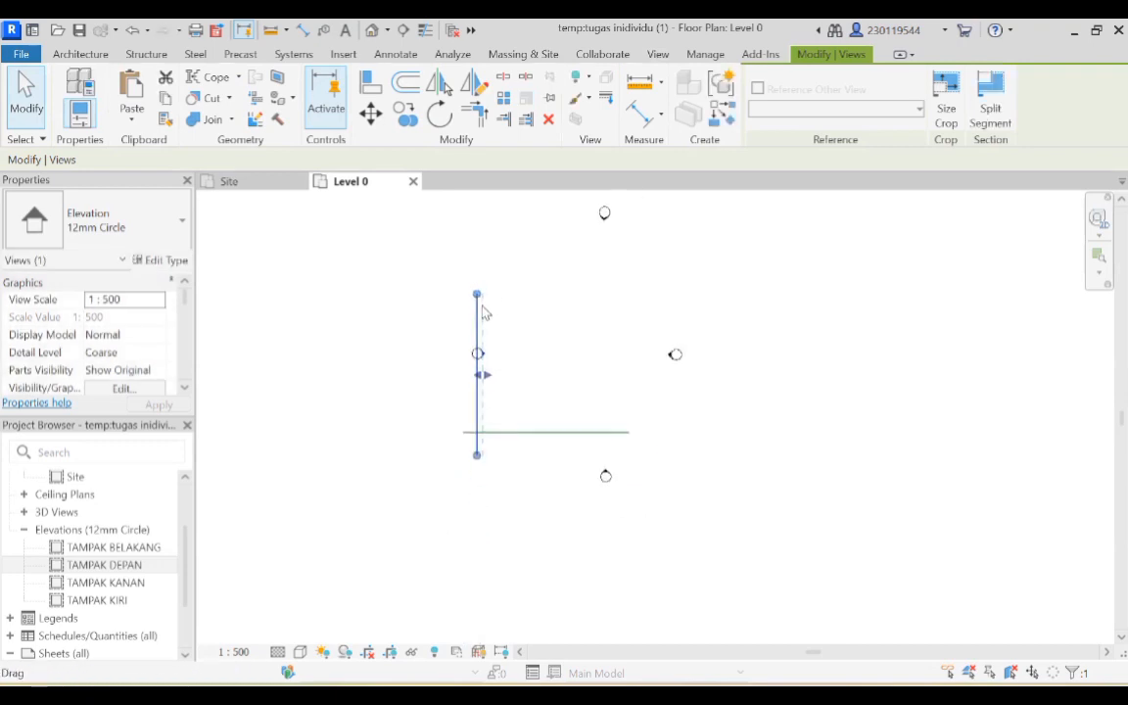
middle_click_drag(483, 311, 468, 411)
left_click_drag(463, 402, 473, 321)
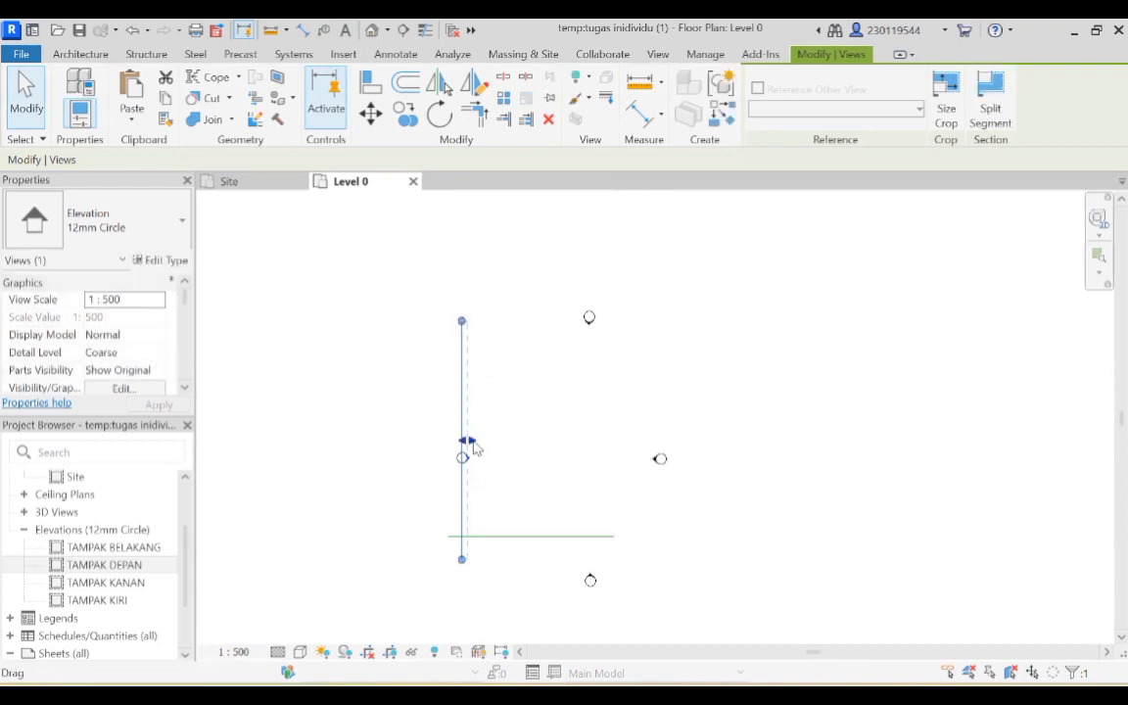
Extend the far clip depth of the TAMPAK KIRI elevation east to the line of the easternmost marker.
left_click_drag(471, 446, 666, 472)
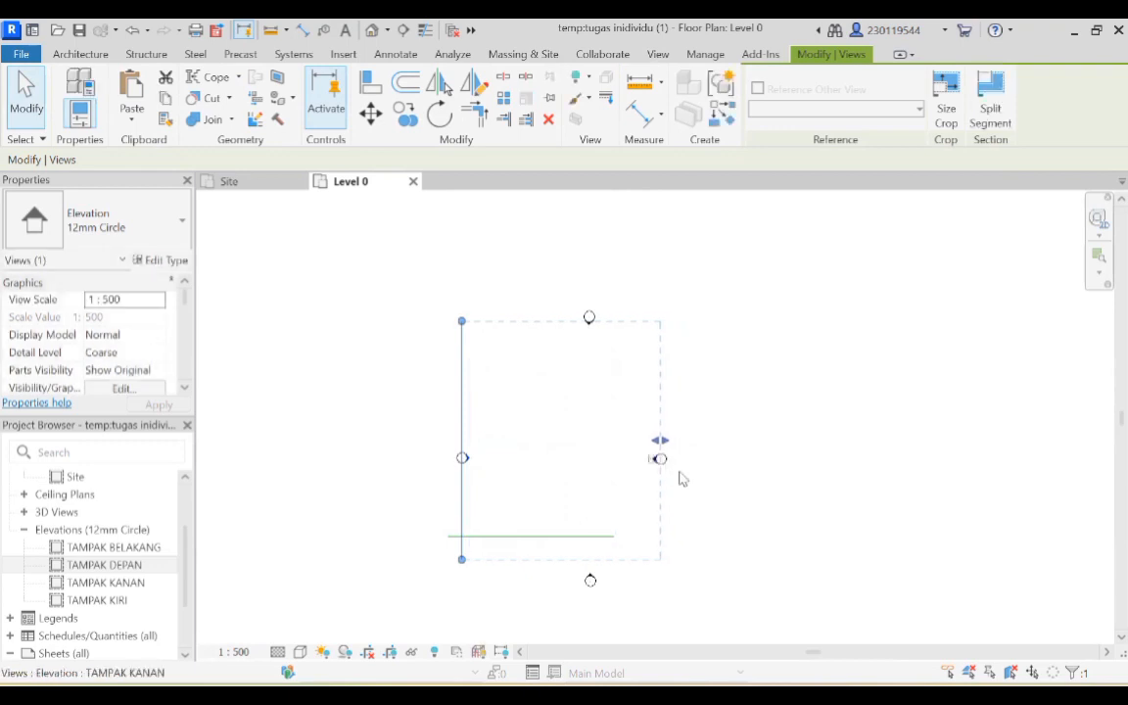
left_click(729, 485)
Extend the far clip depth of the TAMPAK BELAKANG elevation south to the level of the southernmost marker.
scroll(529, 529, "down", 3)
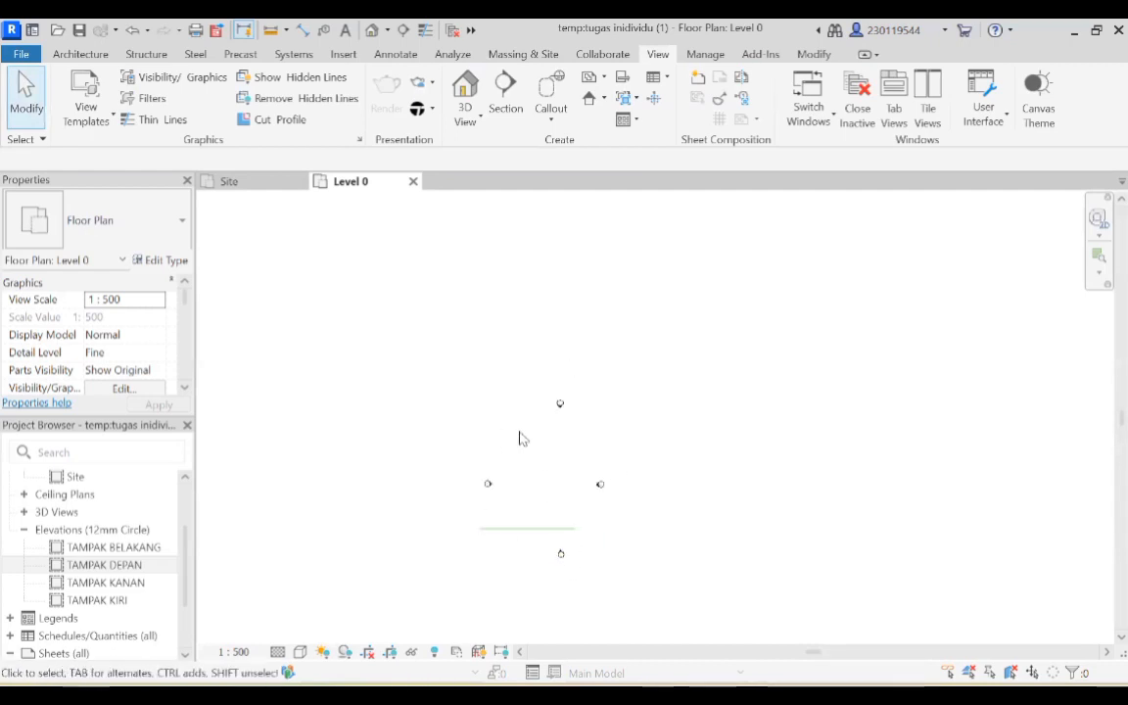
left_click(560, 556)
left_click(670, 540)
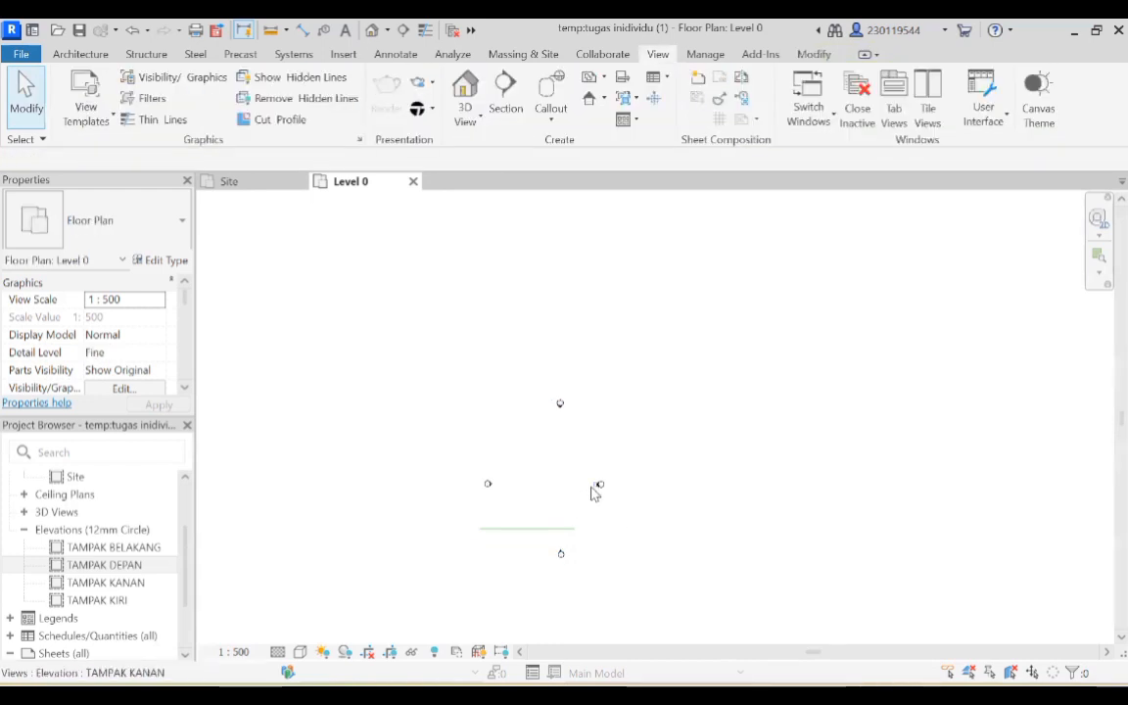
left_click(600, 483)
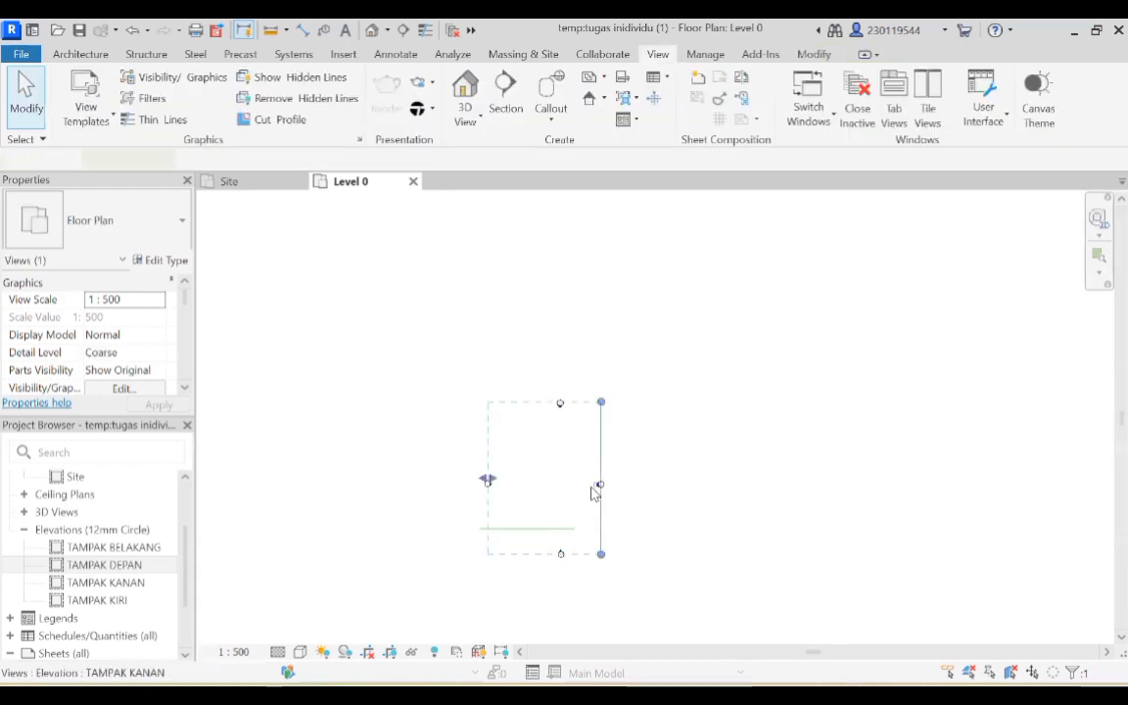
left_click(559, 407)
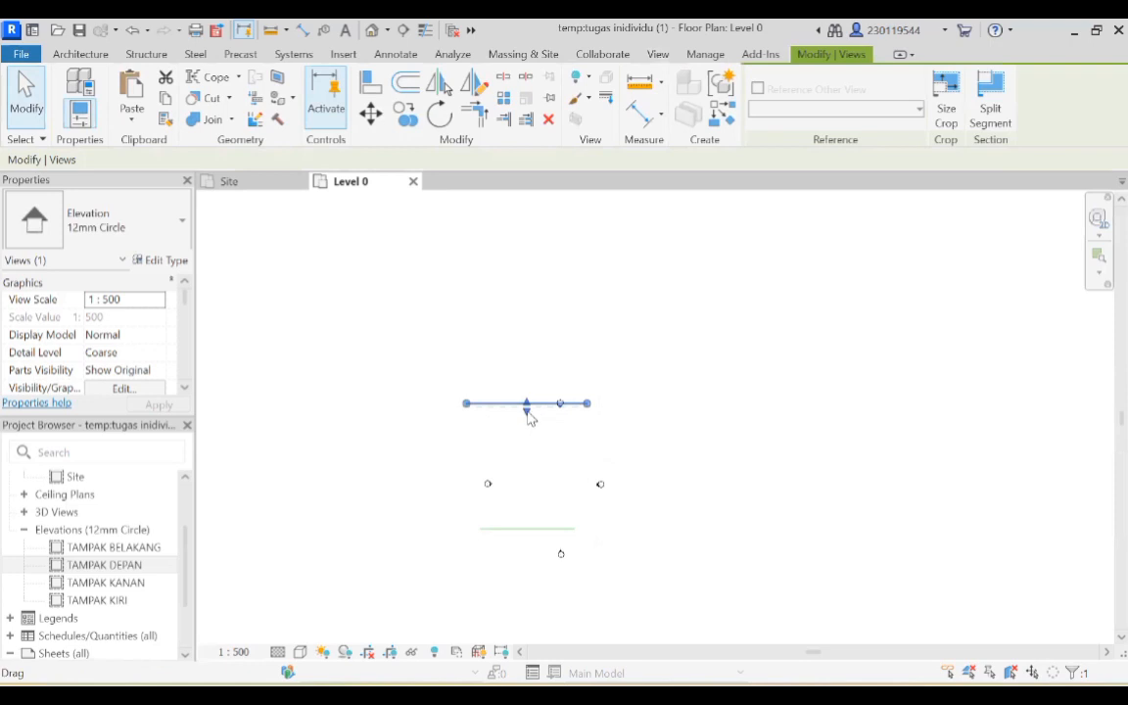
left_click_drag(527, 417, 534, 584)
key("Escape")
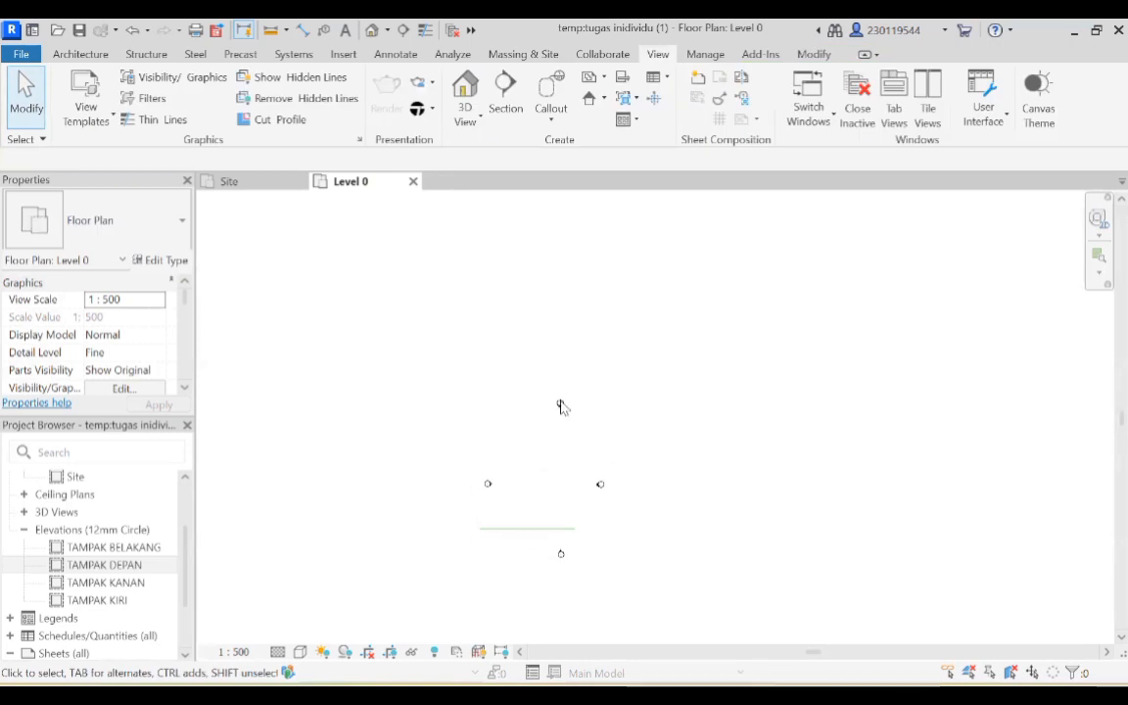
Check the view extents of the south, east, north and west elevations one after another.
left_click(561, 555)
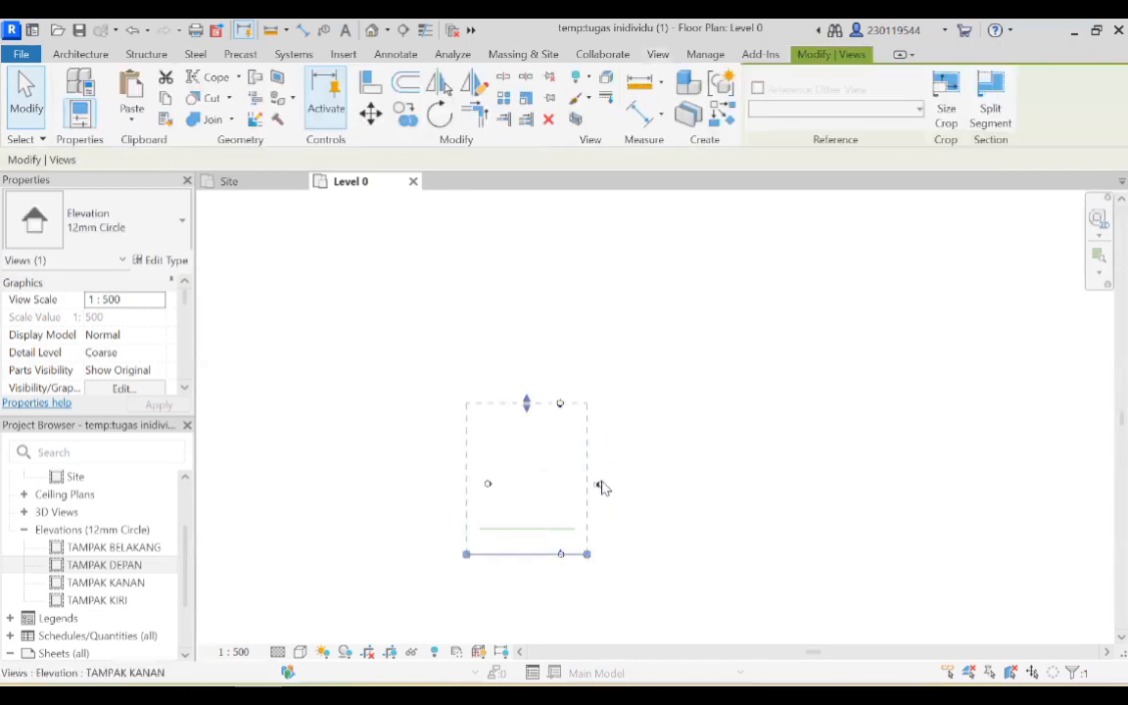
left_click(600, 484)
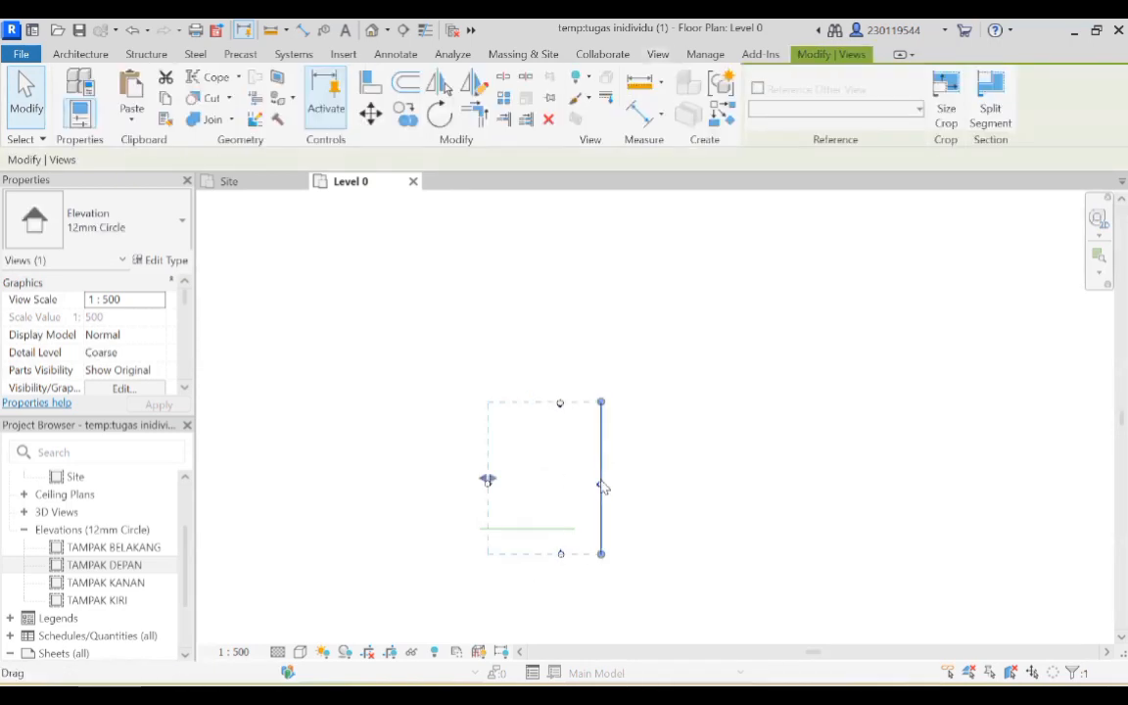
left_click(560, 404)
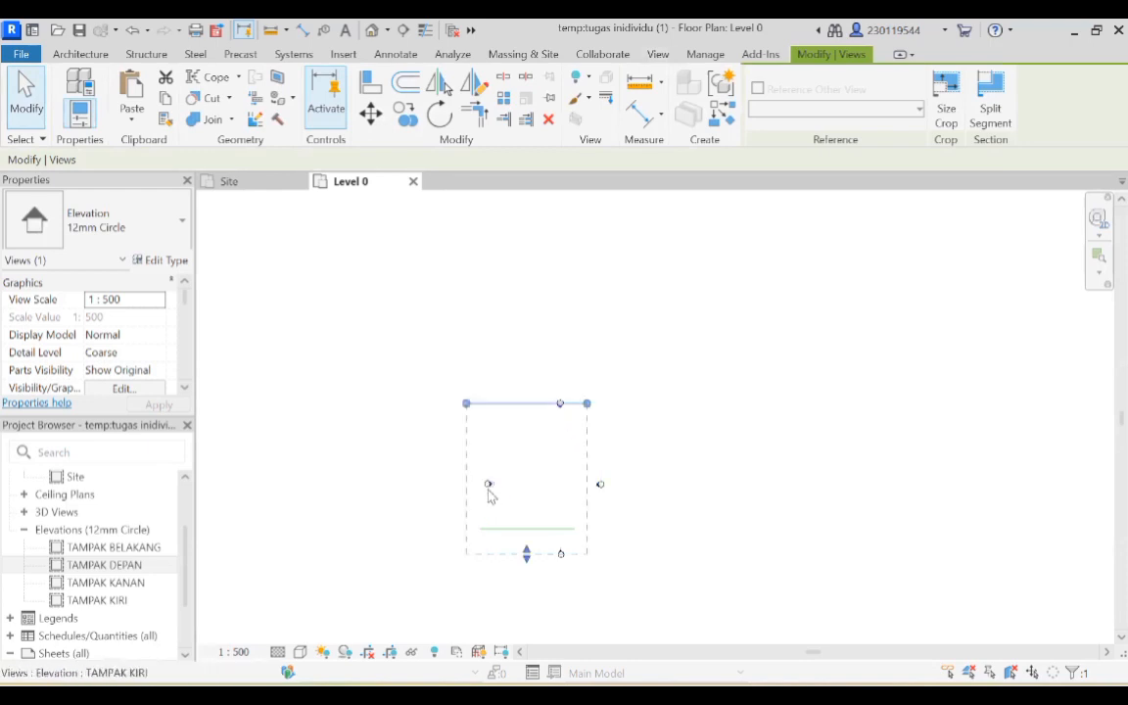
left_click(489, 489)
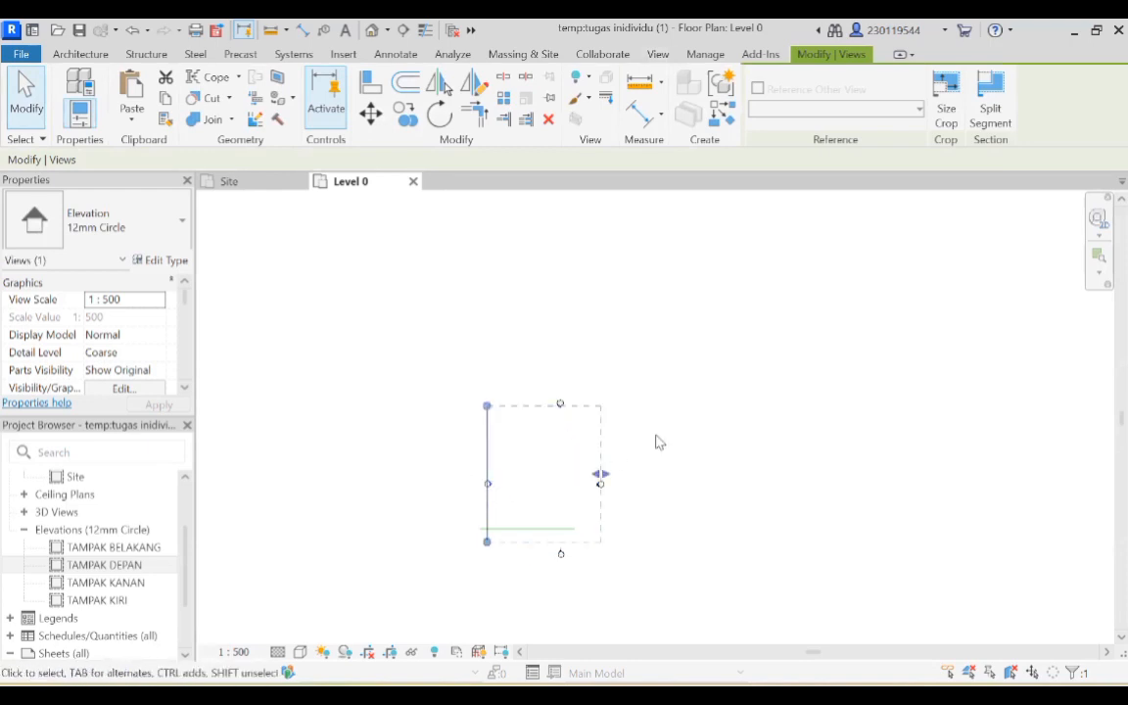
key("Escape")
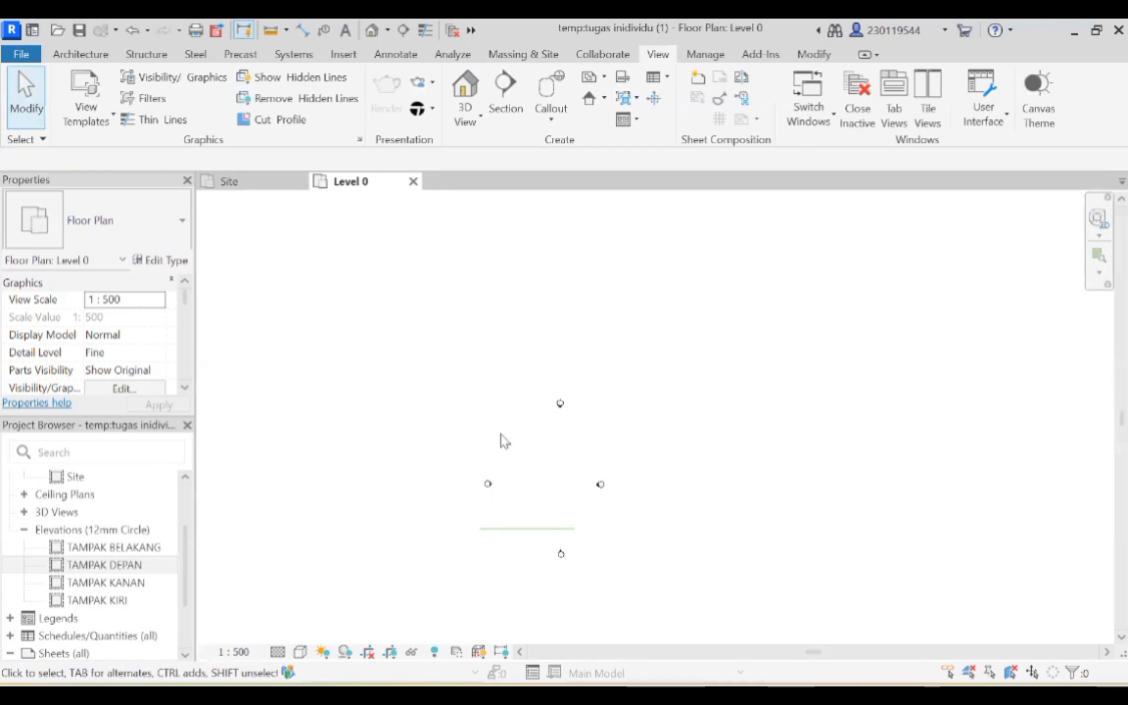
Open the TAMPAK DEPAN elevation view and set its view scale to 1:200.
double_click(110, 566)
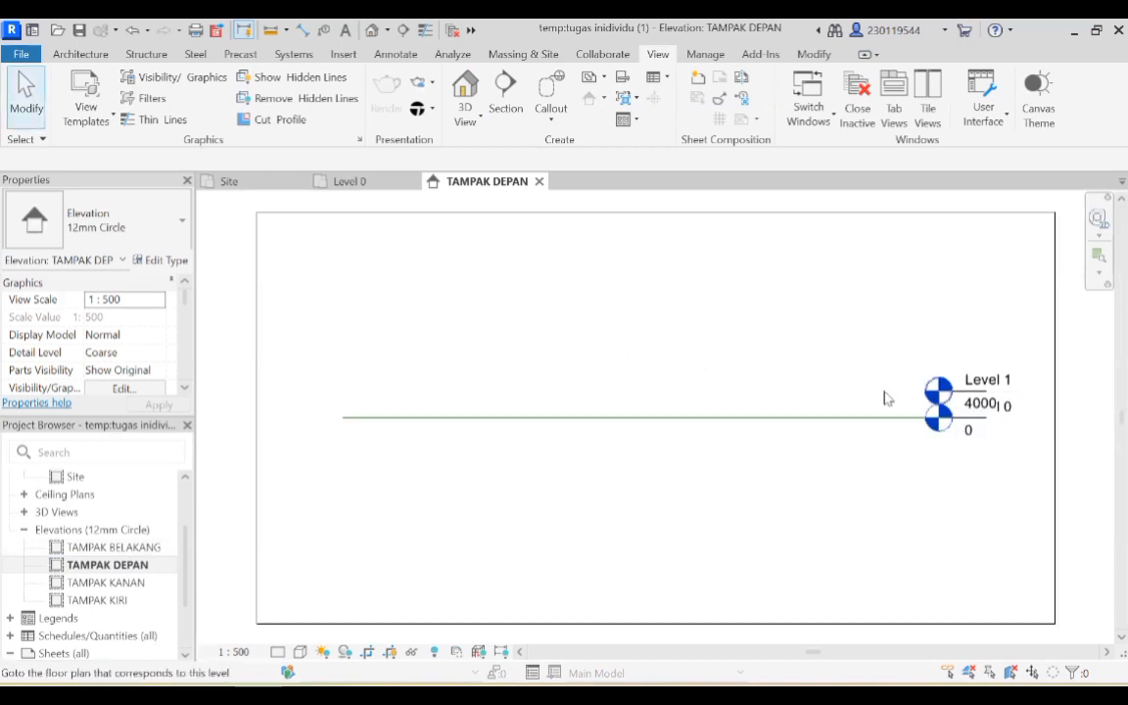
left_click(236, 654)
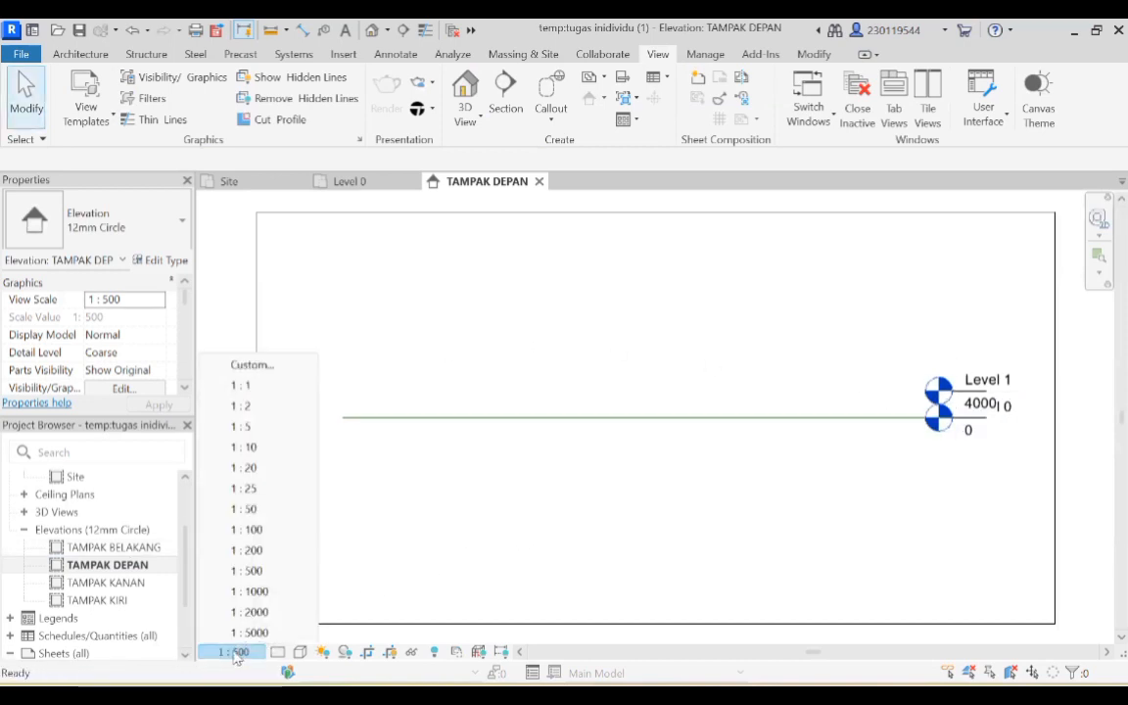
left_click(250, 549)
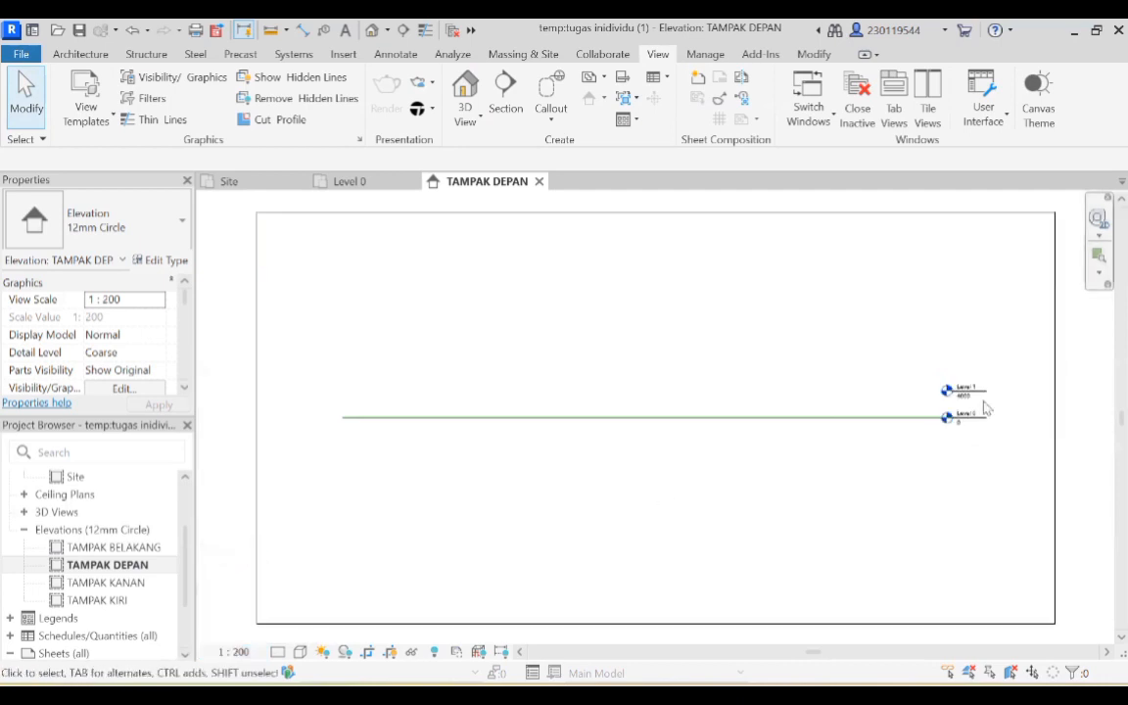
Stretch the head end of the Level 1 and Level 0 lines west to just past the west end of the green model line.
scroll(971, 409, "up", 2)
scroll(975, 411, "up", 1)
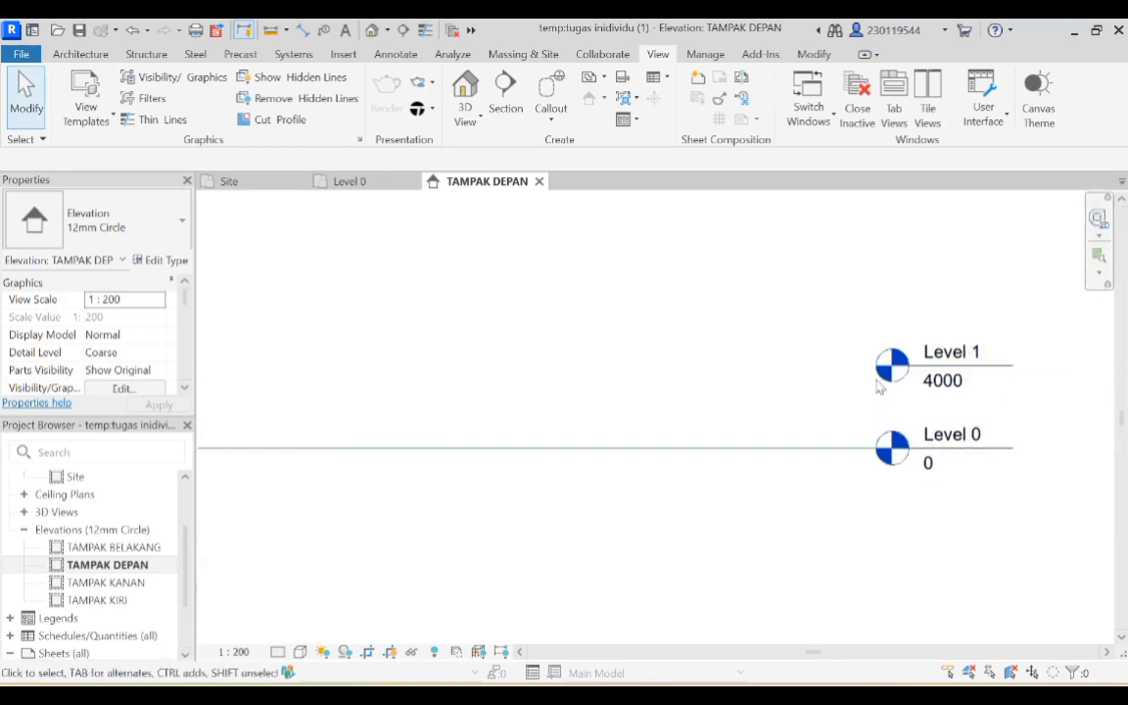
left_click(948, 383)
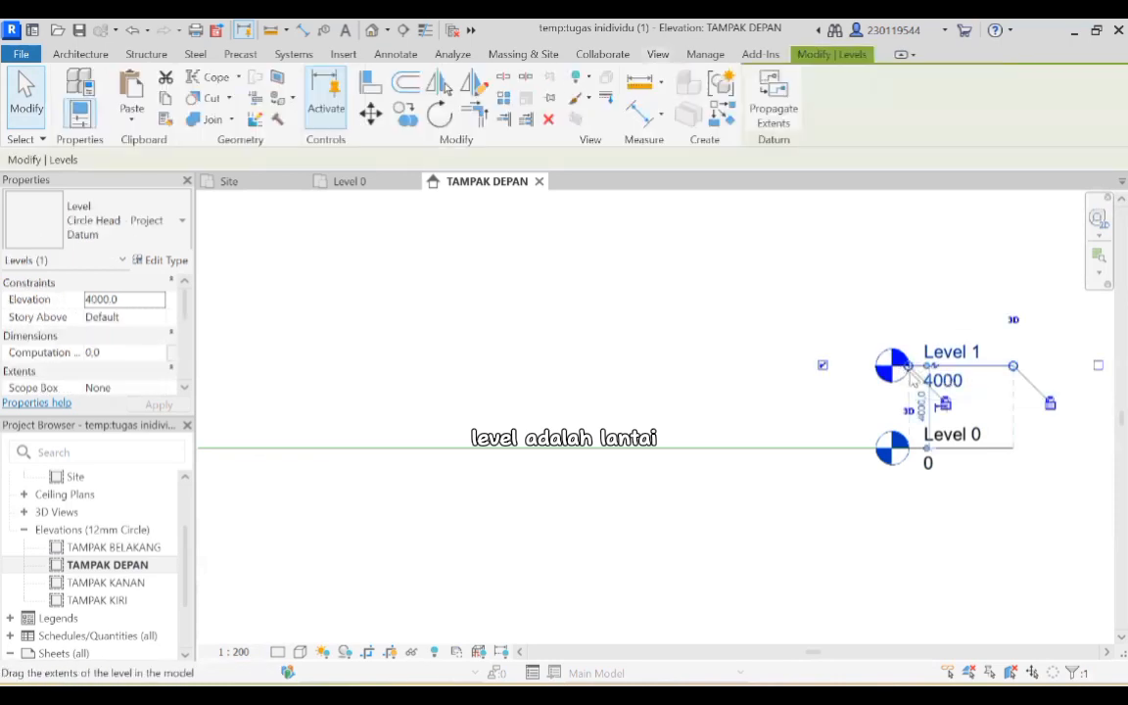
scroll(912, 379, "down", 4)
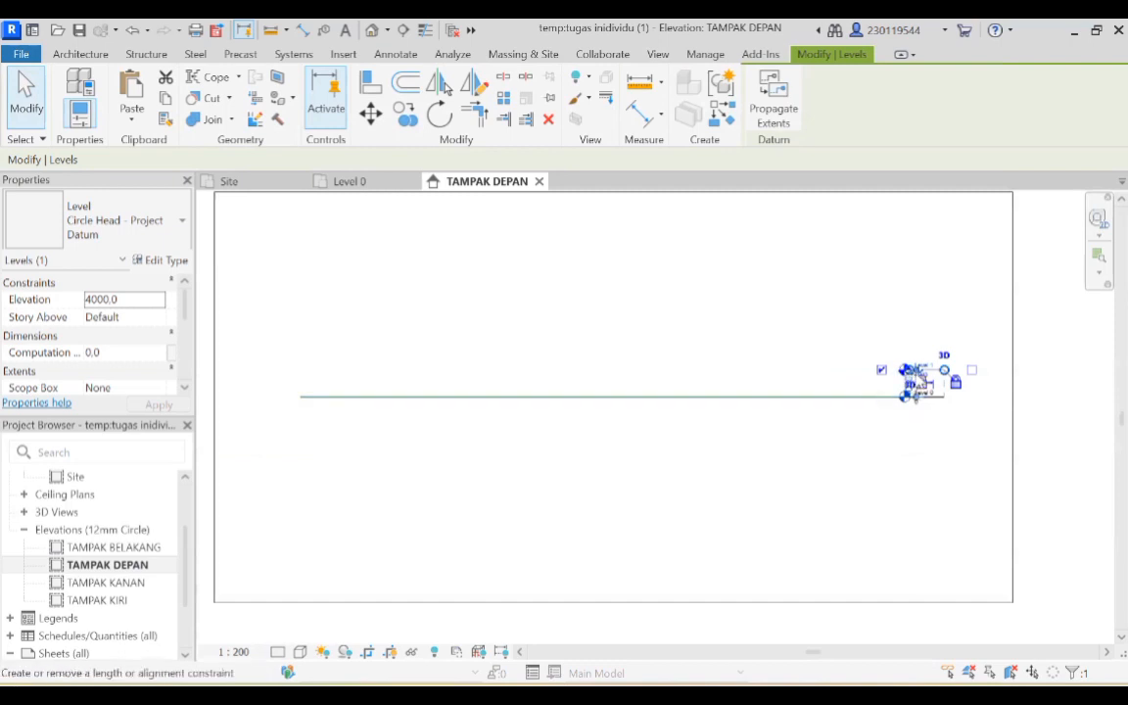
scroll(911, 374, "up", 6)
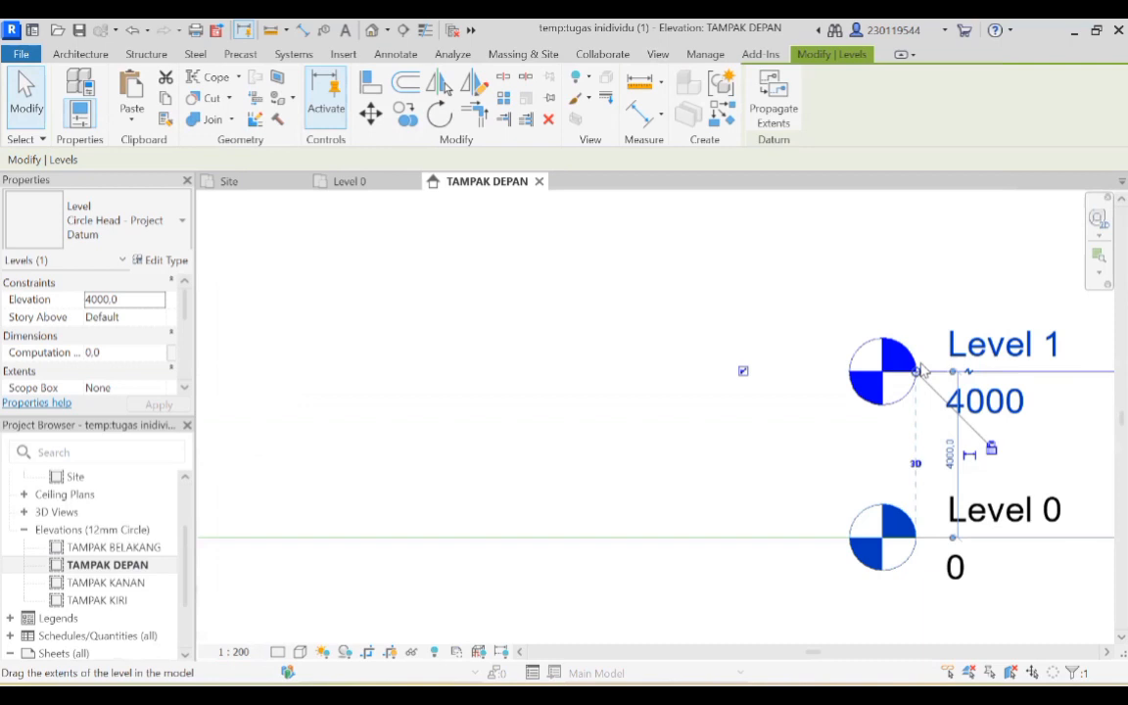
left_click_drag(917, 375, 706, 387)
scroll(700, 389, "down", 4)
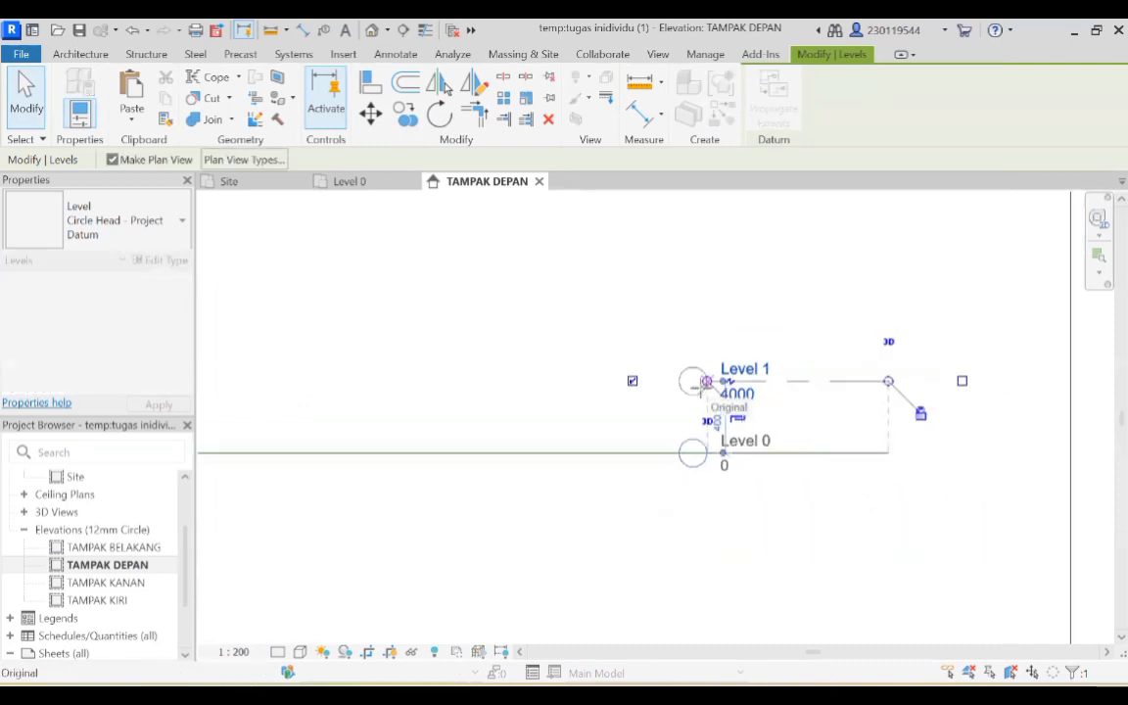
left_click_drag(511, 429, 423, 446)
middle_click_drag(437, 454, 1020, 358)
left_click_drag(996, 349, 457, 358)
middle_click_drag(479, 376, 857, 452)
left_click_drag(846, 450, 460, 392)
middle_click_drag(460, 391, 694, 557)
left_click_drag(695, 557, 468, 611)
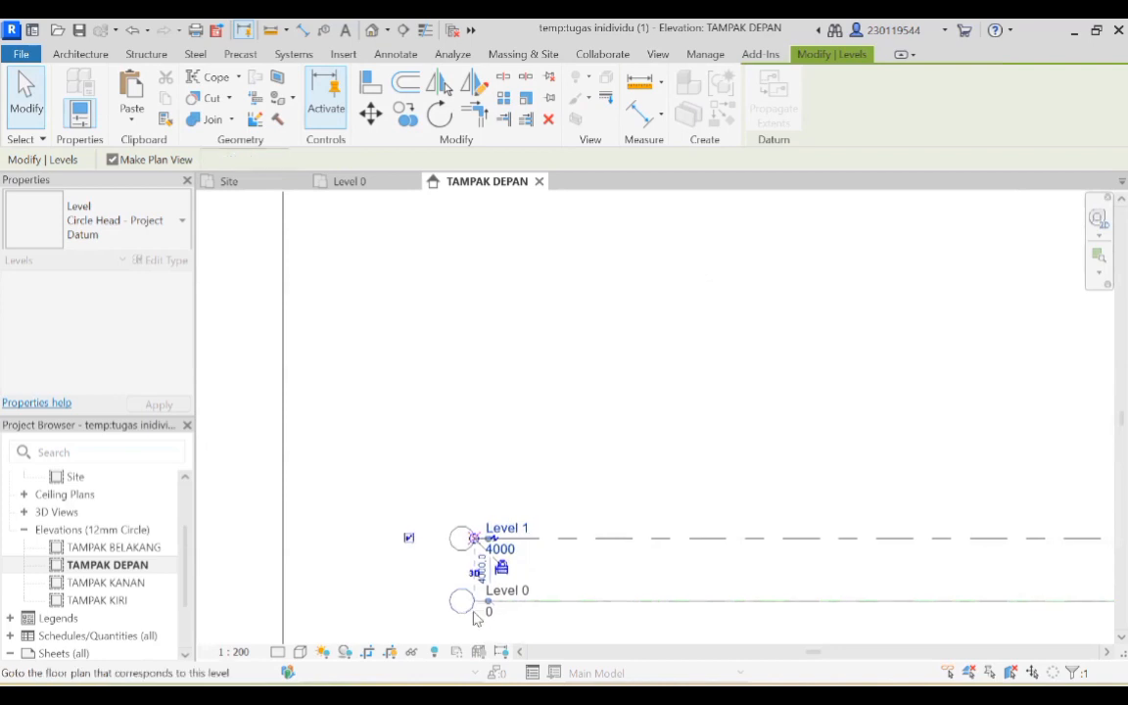
left_click(563, 478)
scroll(626, 582, "down", 3)
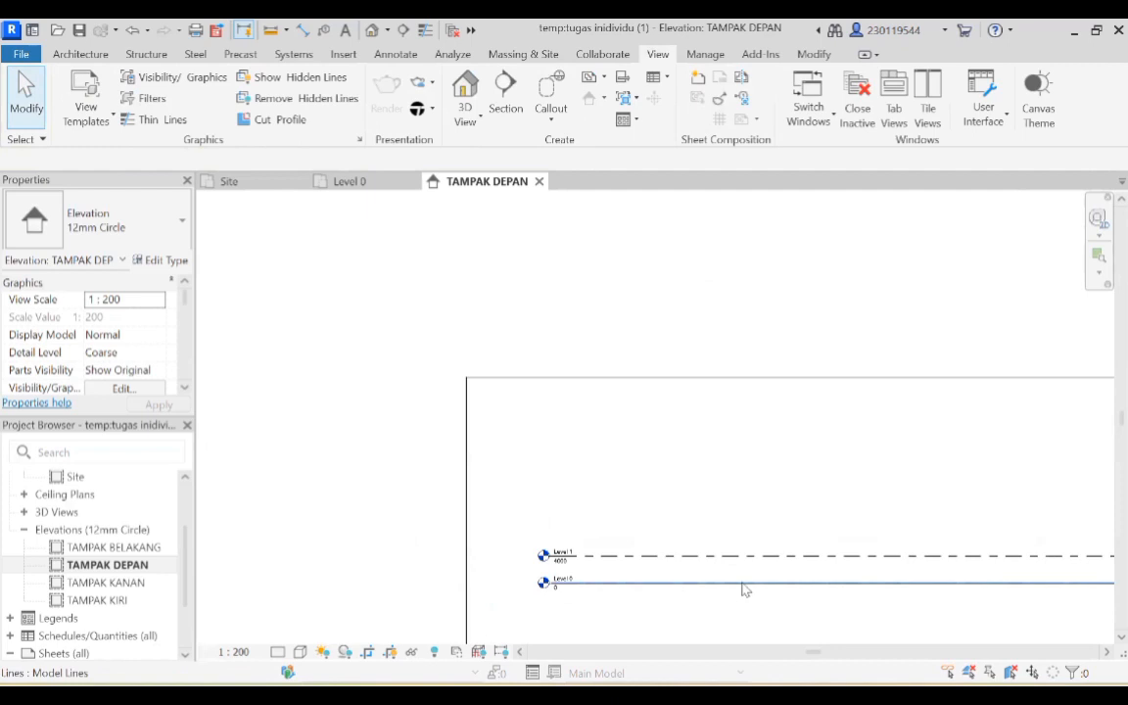
scroll(746, 588, "down", 1)
middle_click_drag(763, 621, 604, 445)
scroll(590, 447, "down", 2)
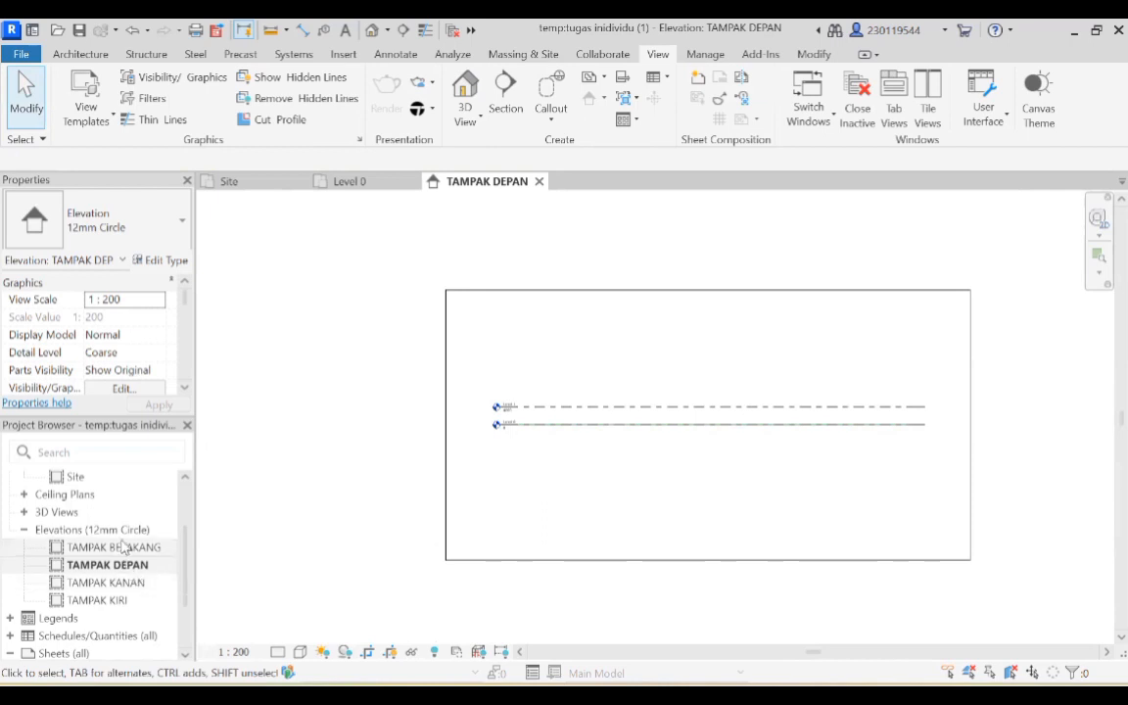
Set the view scale of the TAMPAK KANAN elevation to 1:200 and open that view.
left_click(115, 576)
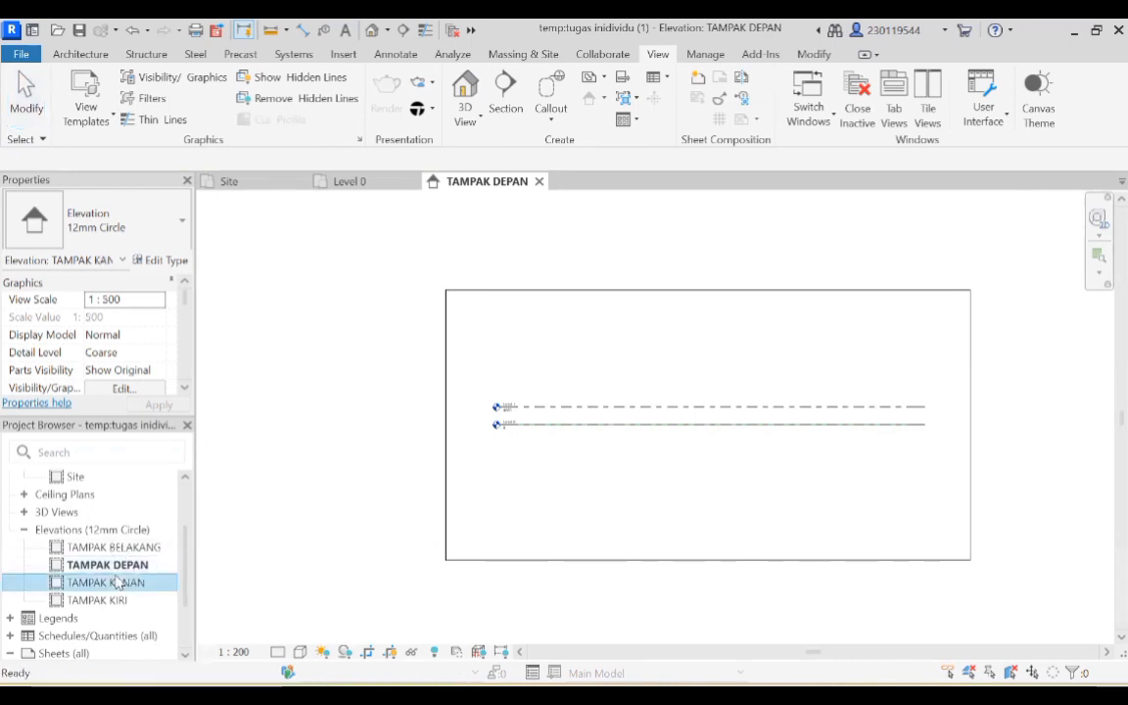
scroll(692, 324, "up", 1)
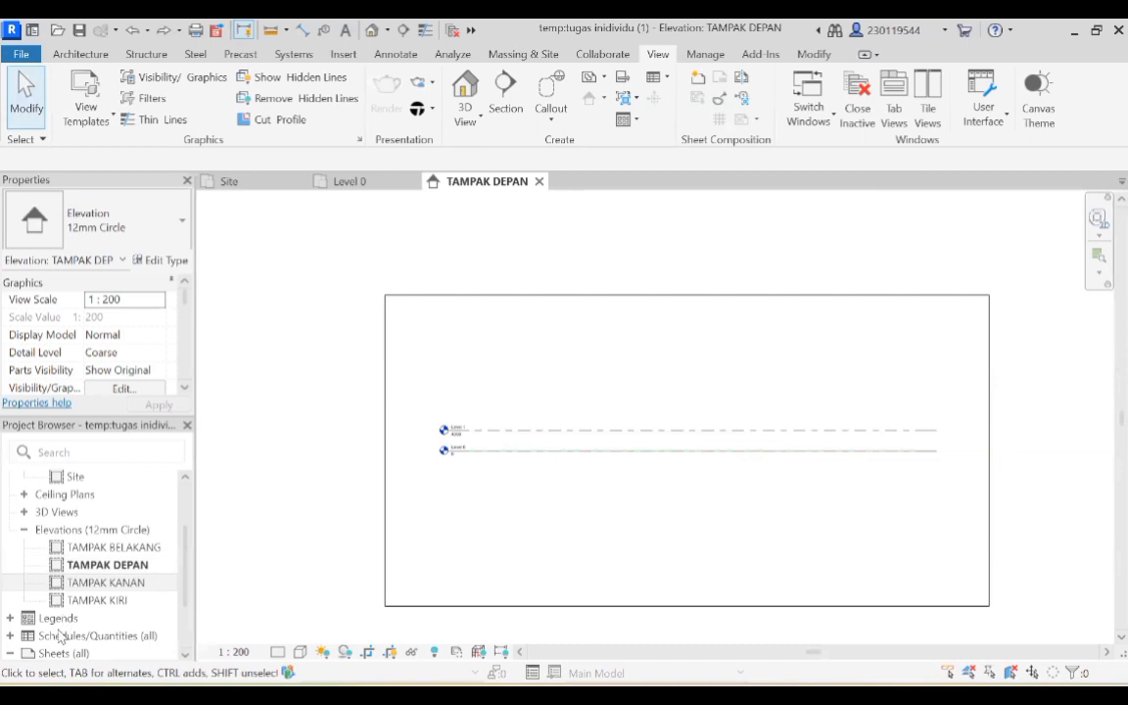
left_click(95, 584)
left_click(93, 582)
left_click(226, 534)
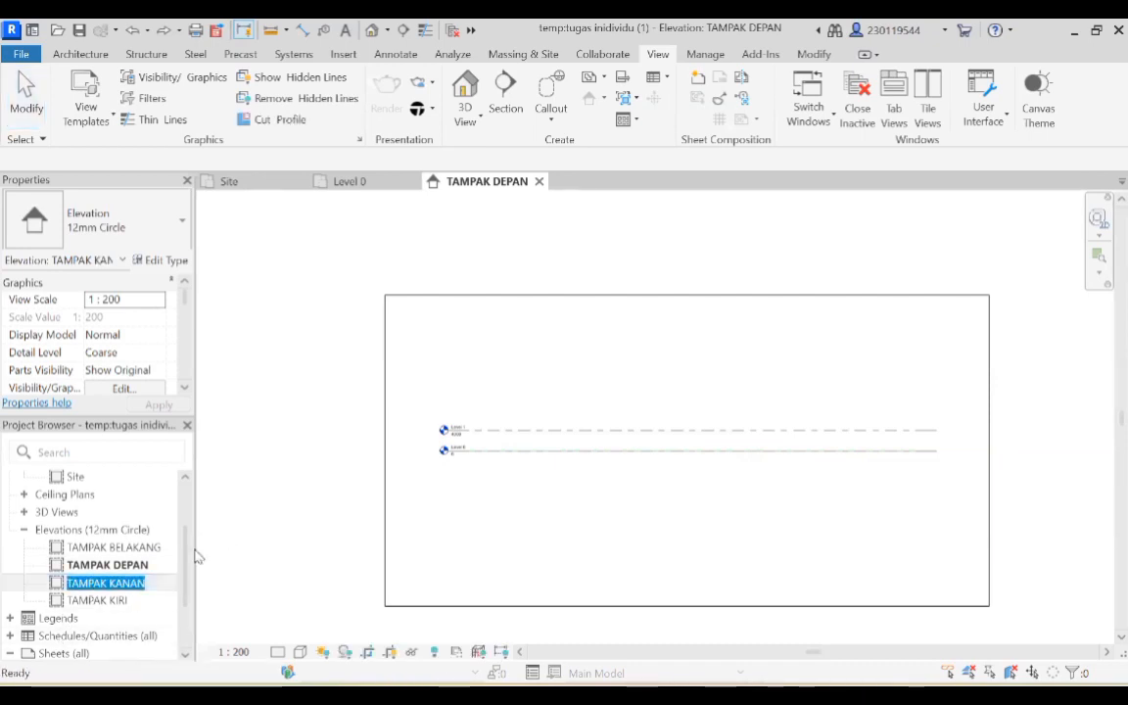
double_click(138, 587)
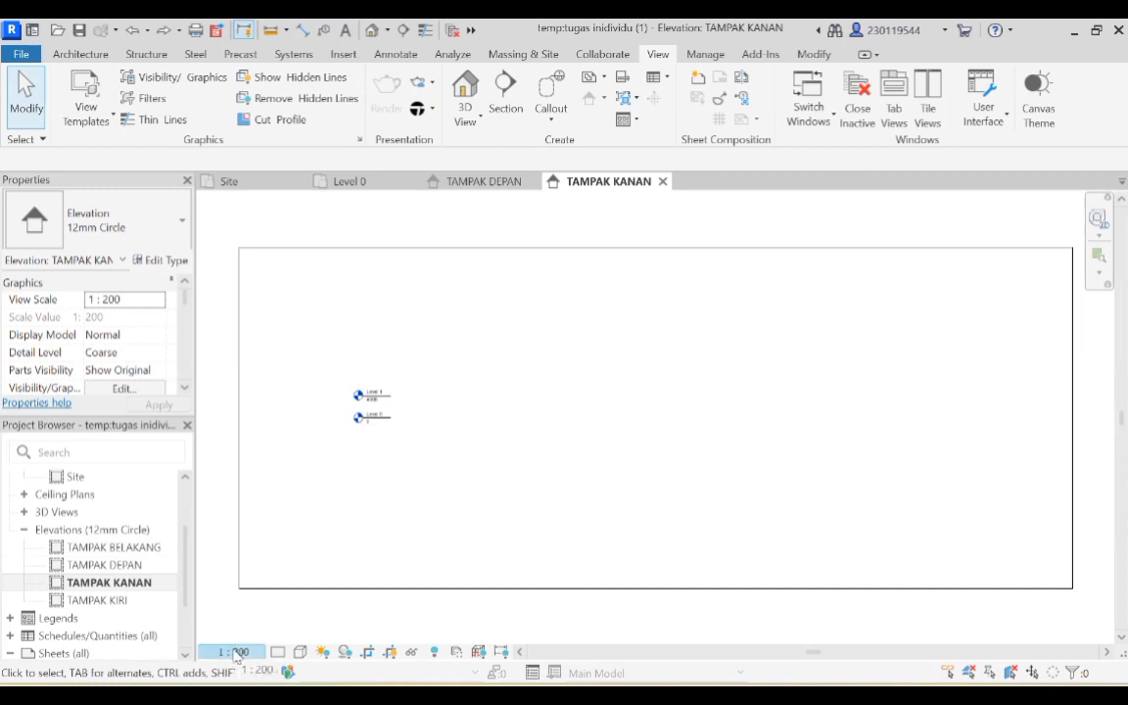
Rename Level 0 as LANTAI 1 and rename its corresponding views to match.
scroll(385, 427, "up", 4)
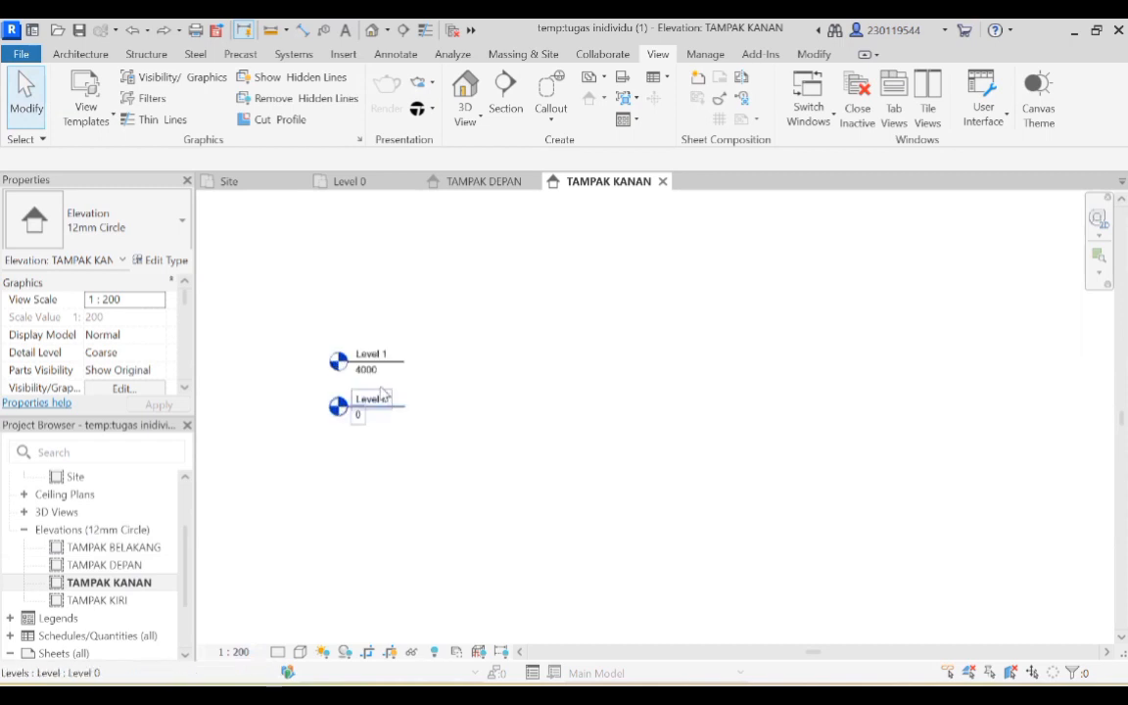
scroll(383, 392, "up", 3)
scroll(383, 390, "up", 2)
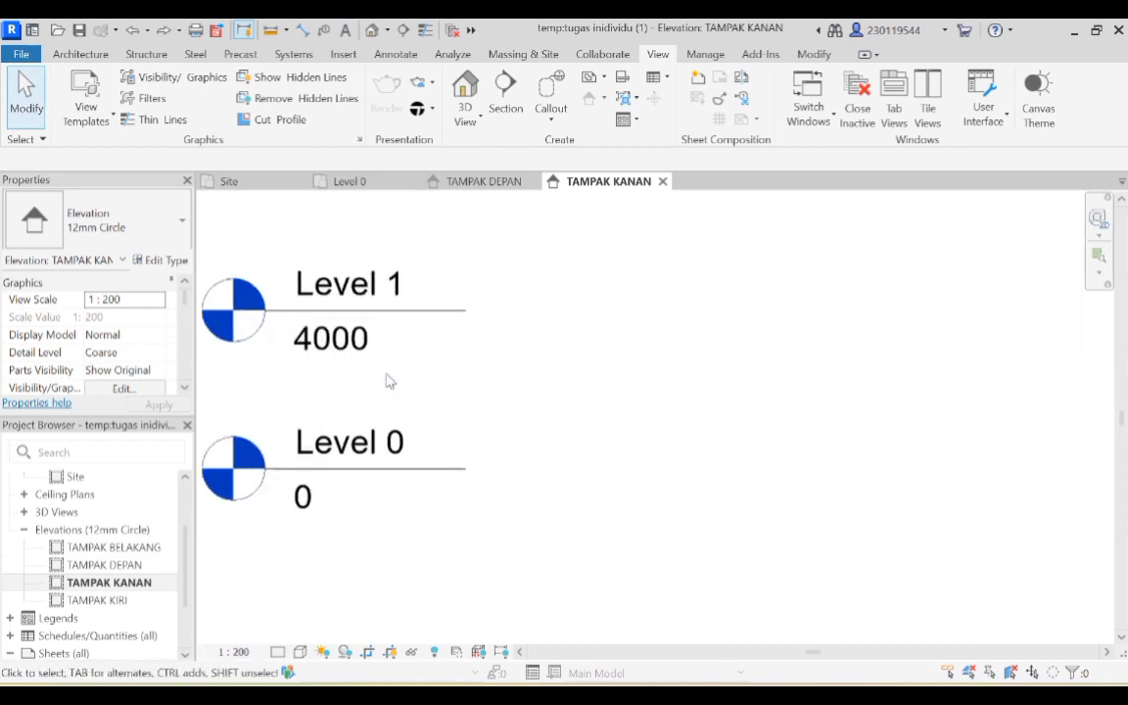
middle_click_drag(420, 350, 559, 438)
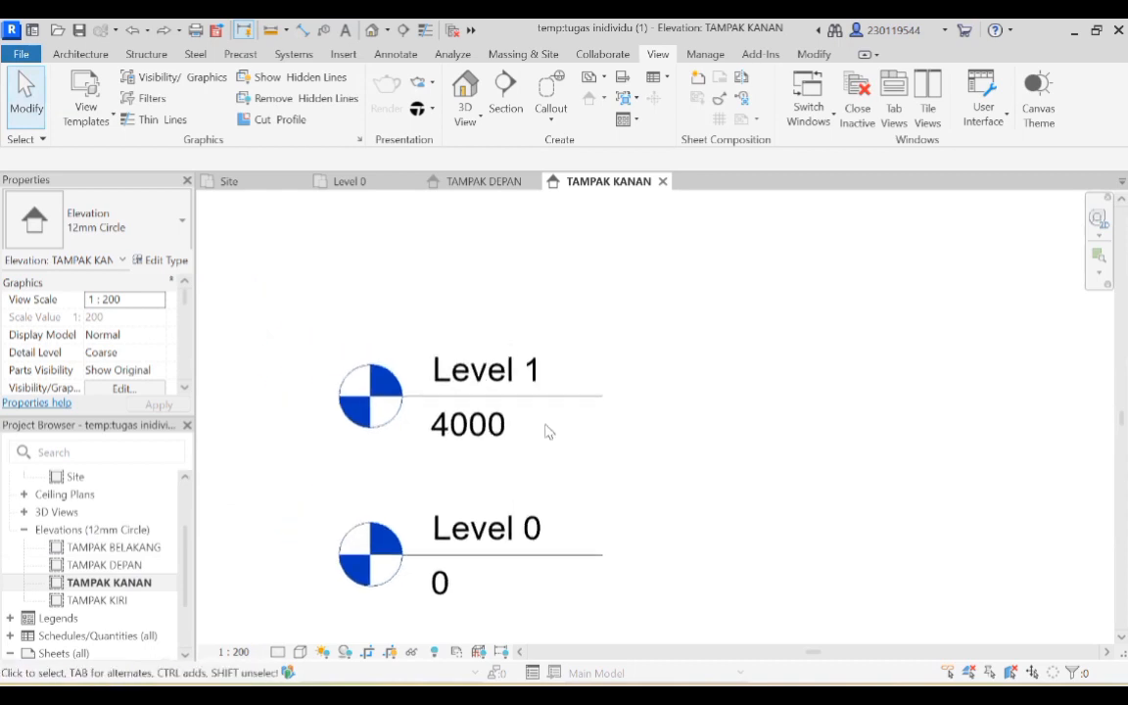
scroll(536, 451, "down", 2)
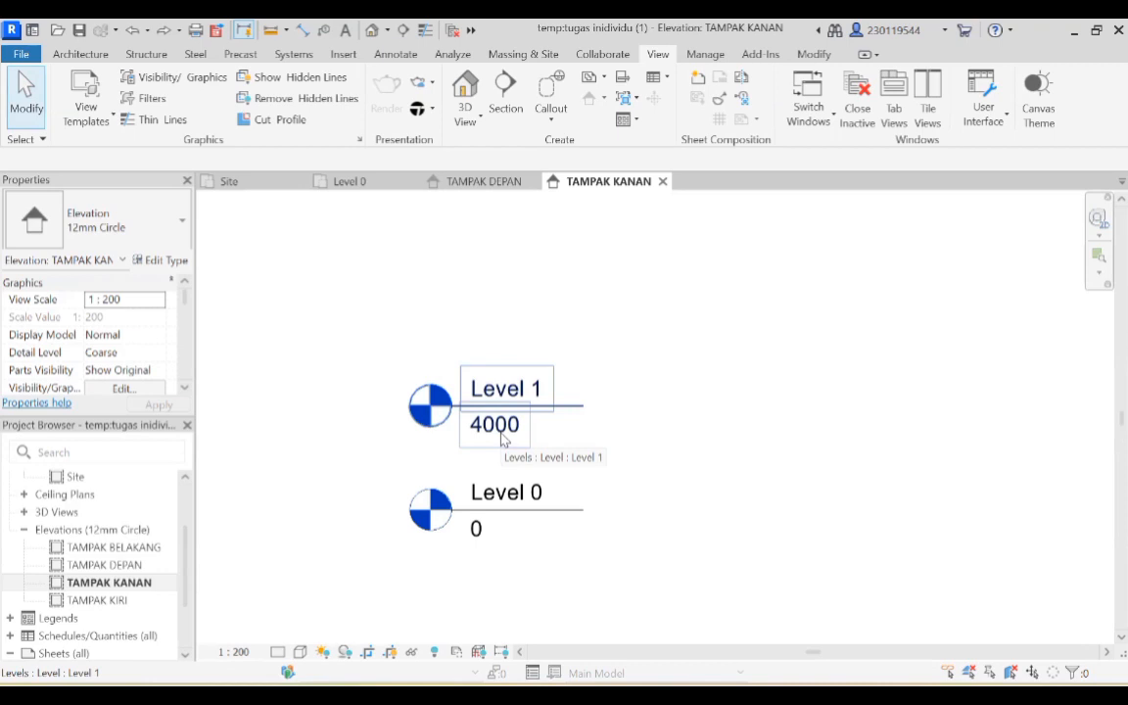
double_click(491, 498)
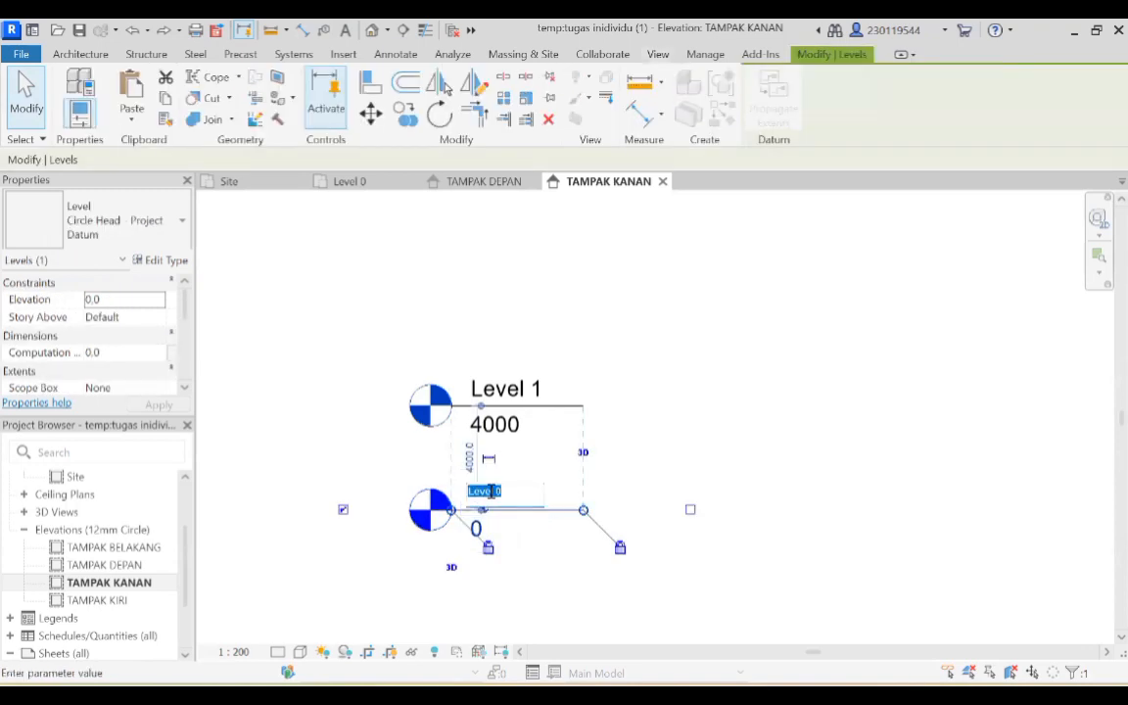
type("L")
key("Return")
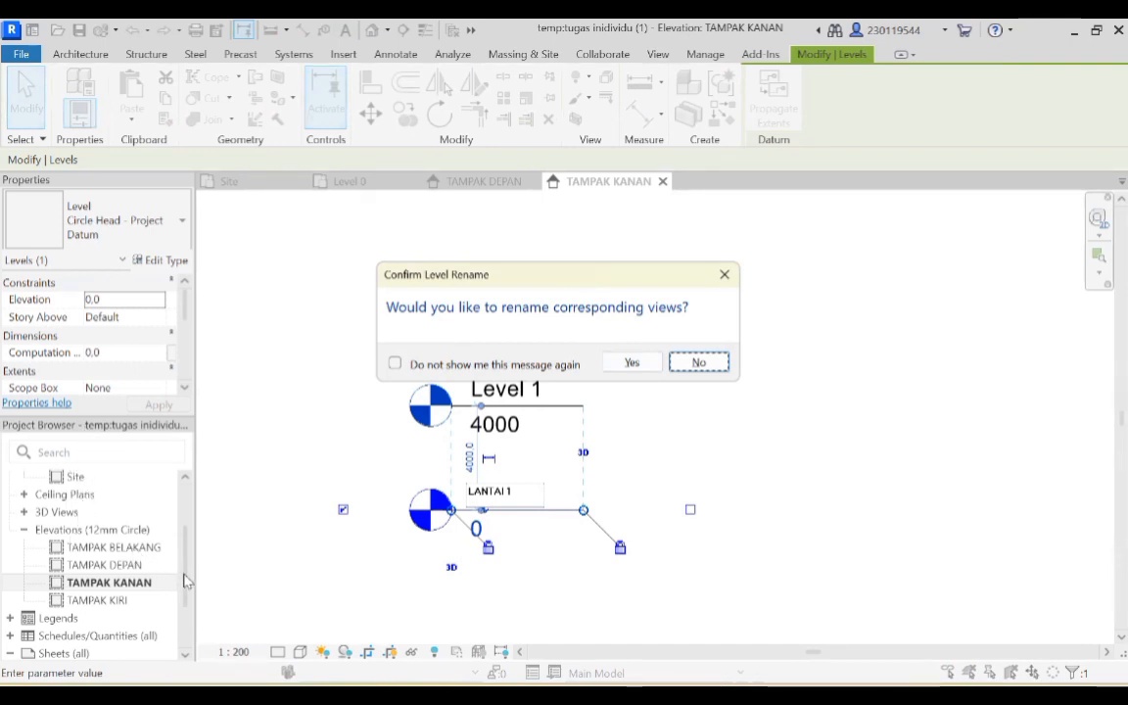
left_click(632, 363)
scroll(110, 545, "up", 2)
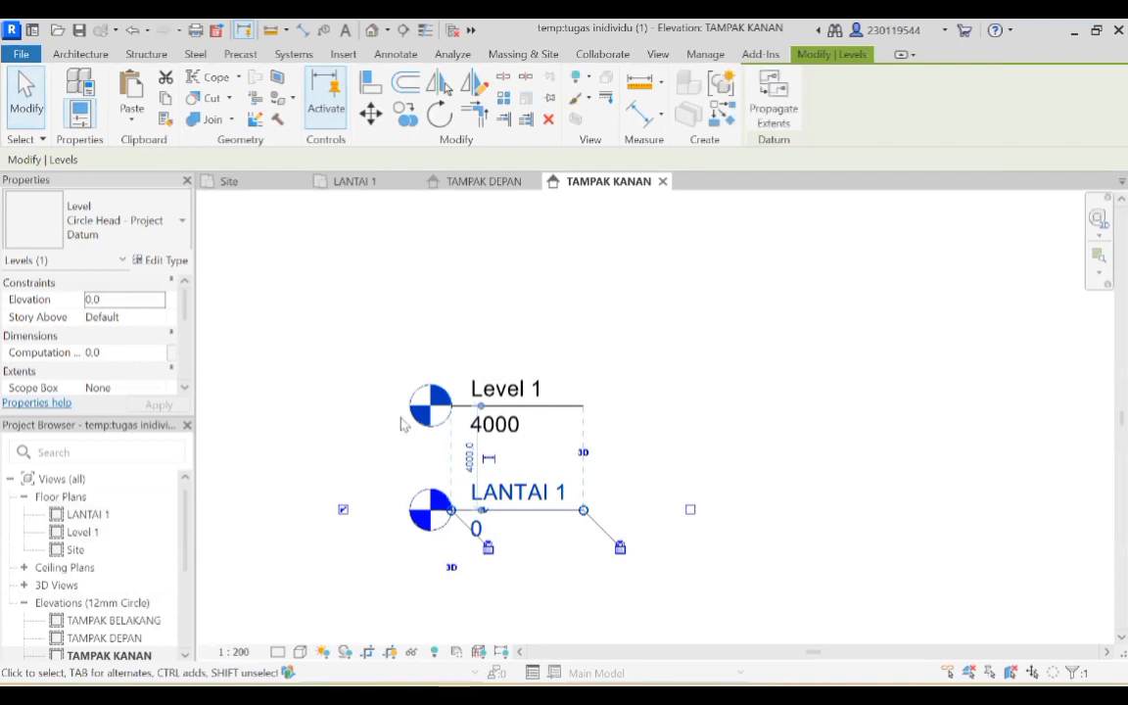
Try to rename Level 1 as LANTAI 2 without renaming its corresponding views, and undo that rename.
double_click(520, 395)
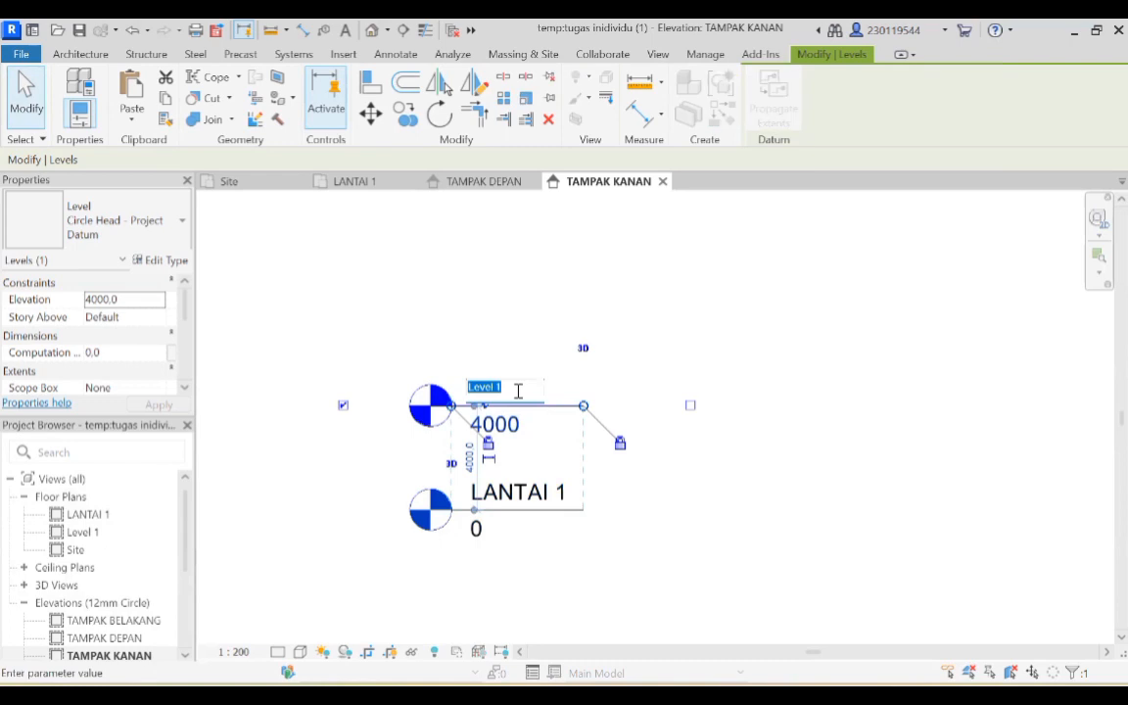
type("LANTAI 2")
key("Return")
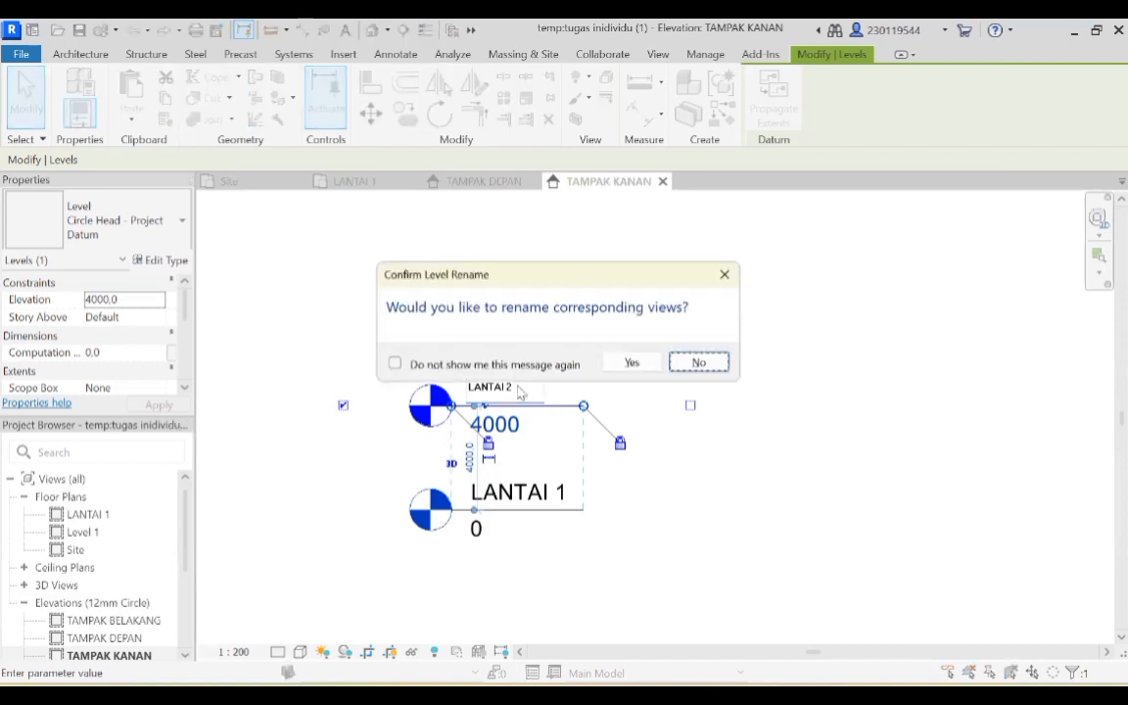
left_click(678, 370)
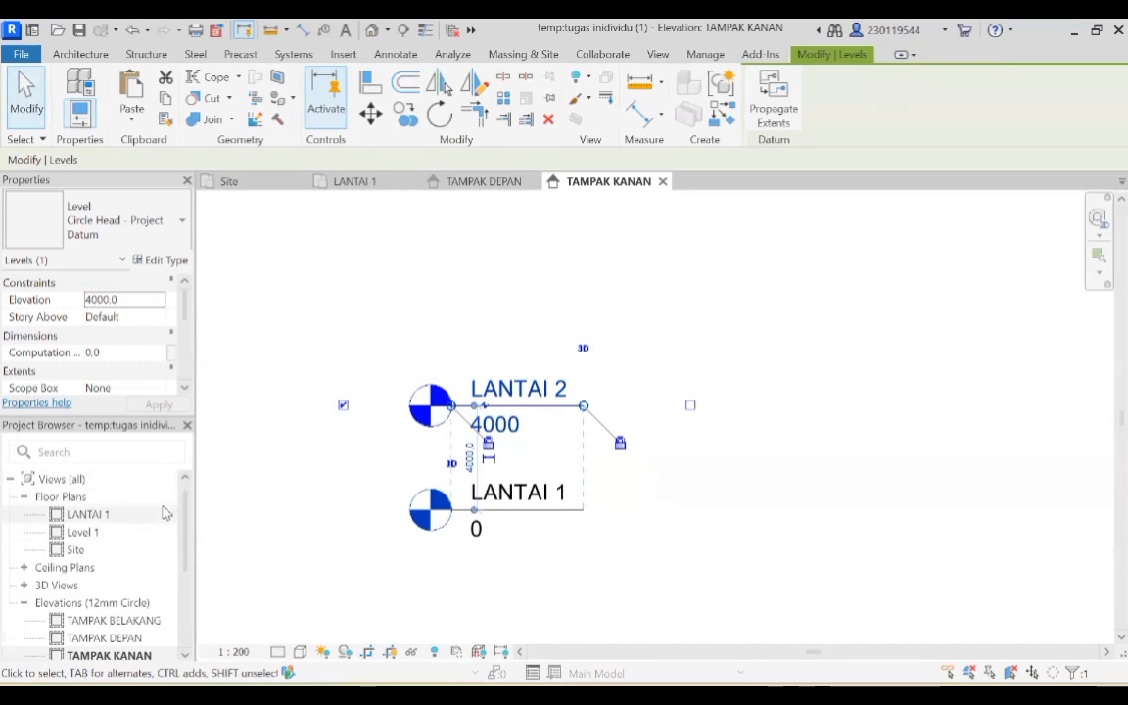
scroll(156, 386, "down", 1)
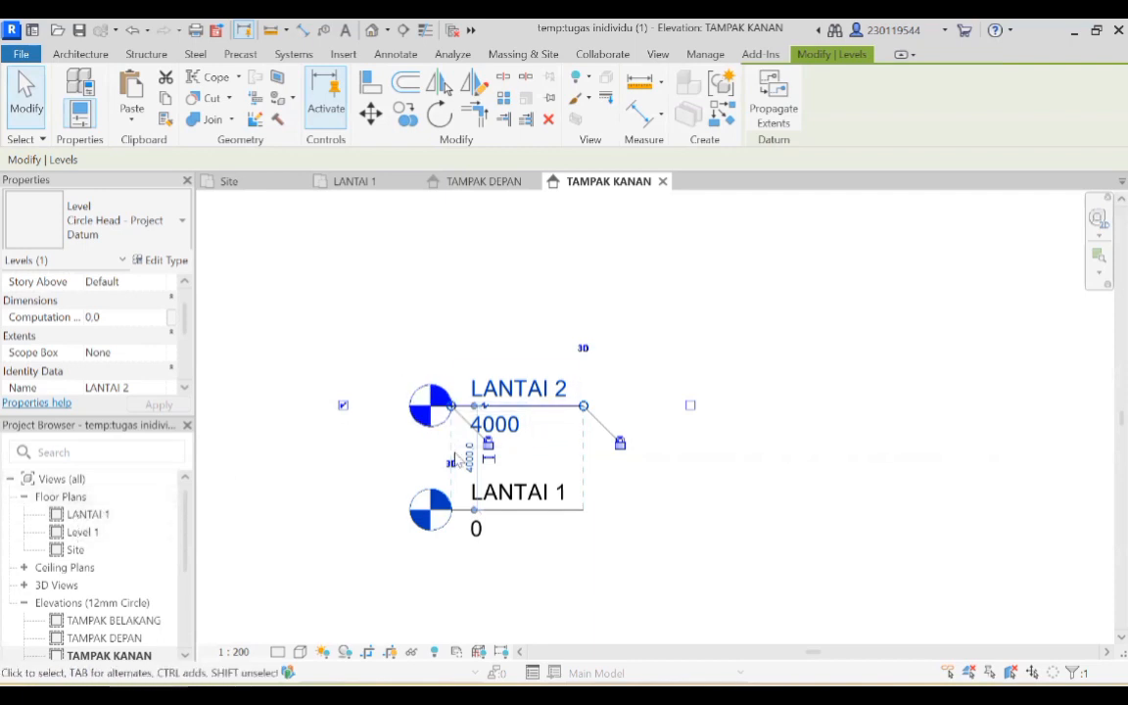
left_click(470, 321)
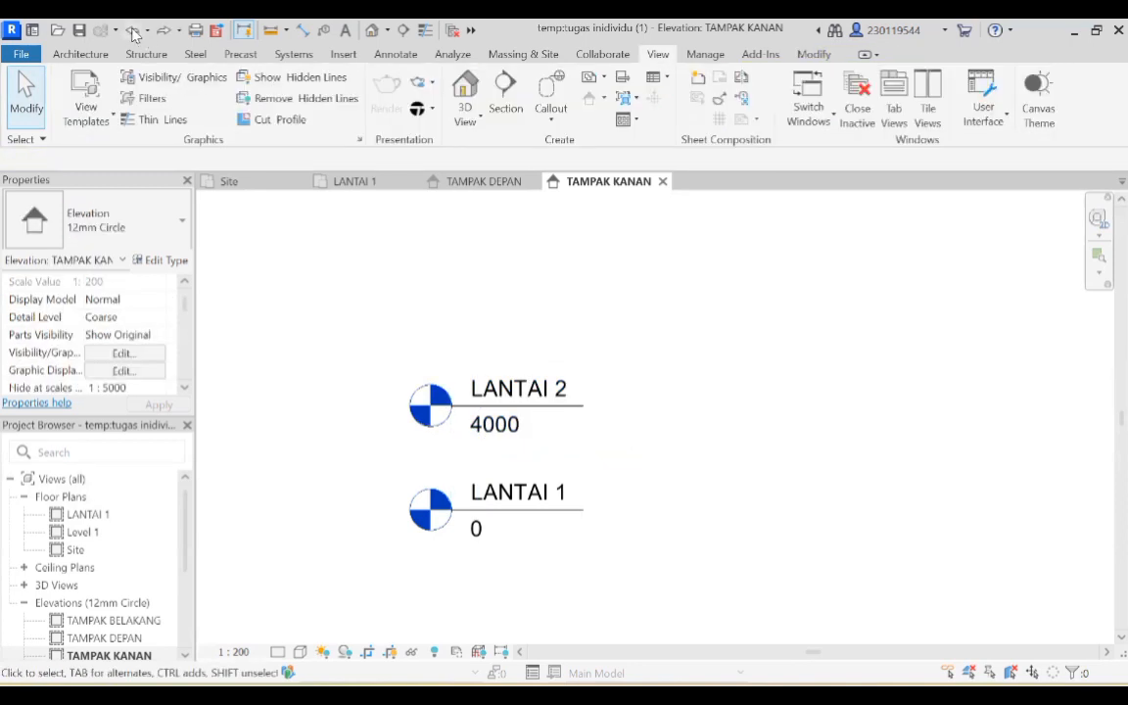
left_click(134, 32)
Rename Level 1 as LANTAI 2 together with its corresponding views.
left_click(519, 389)
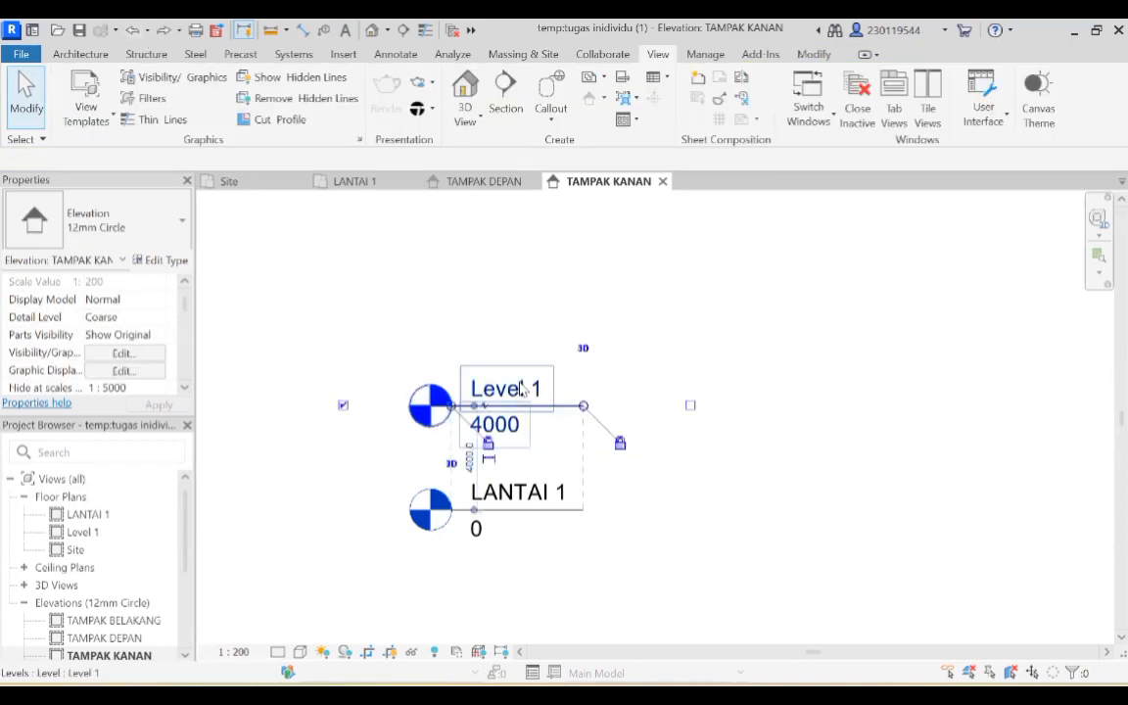
left_click(521, 388)
type("LANTAI 2")
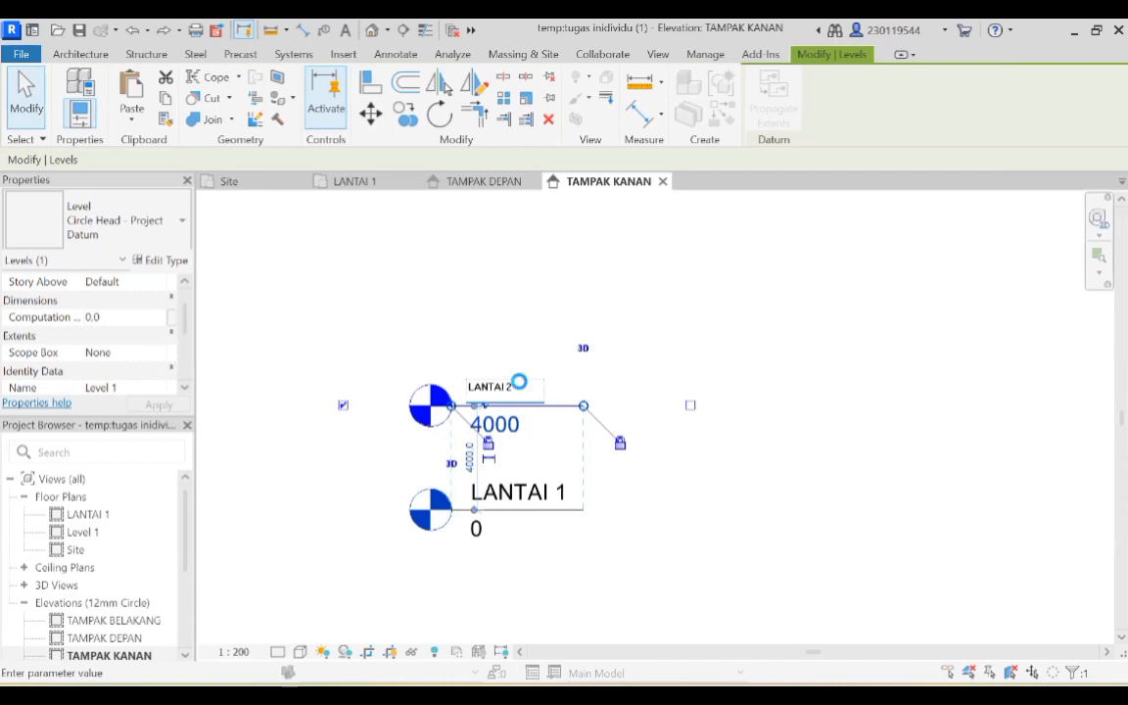
key("Return")
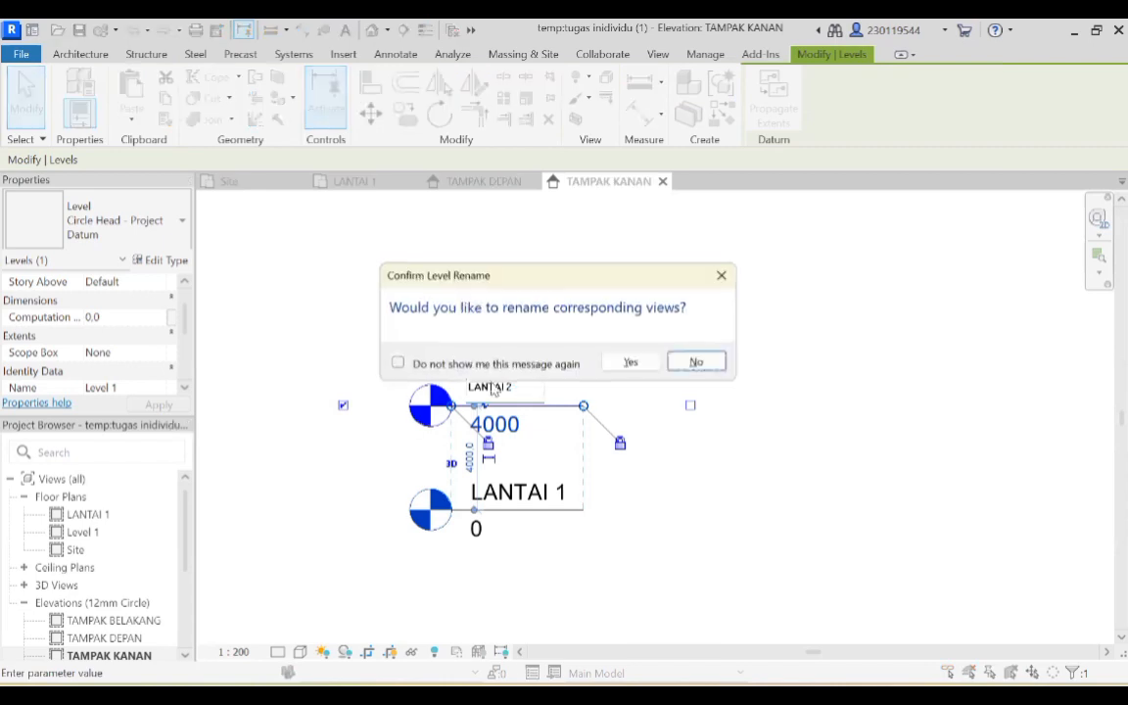
left_click(630, 363)
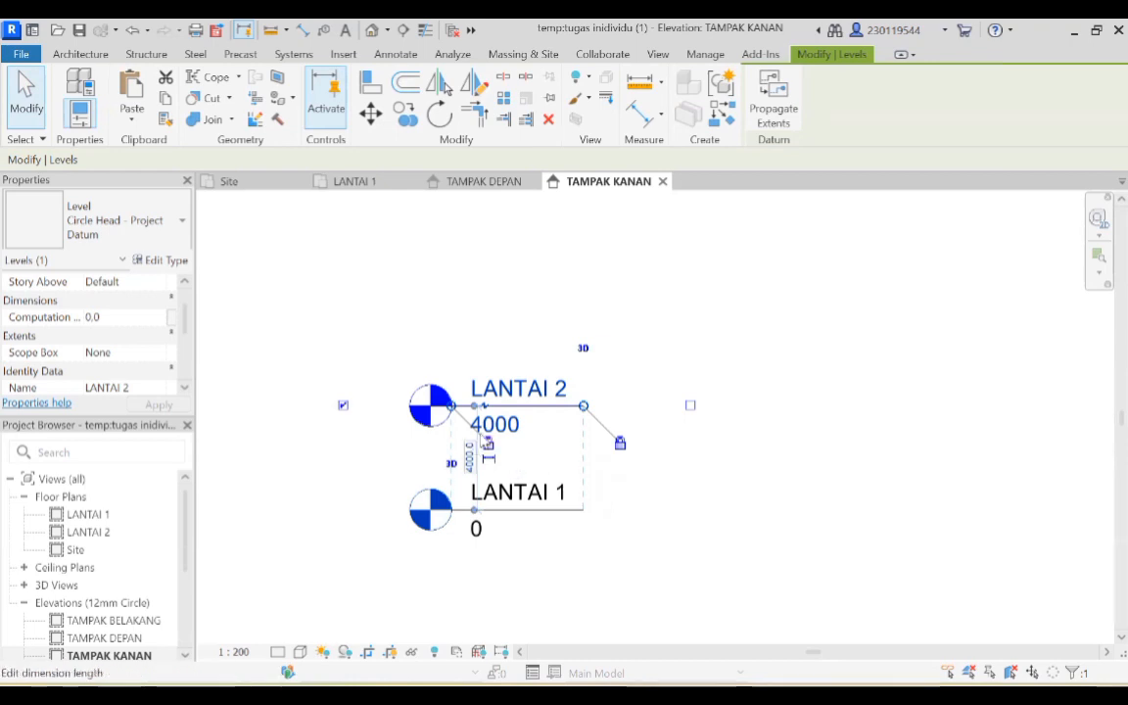
left_click(613, 411)
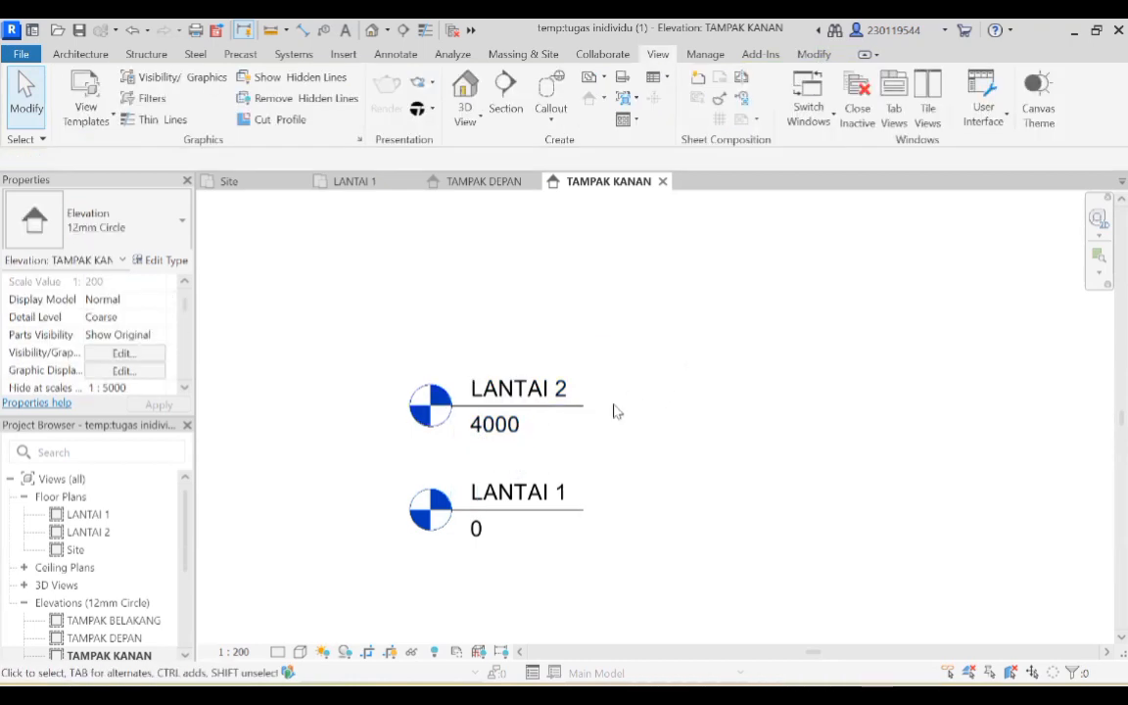
Set the elevation of the LANTAI 2 level to 5000 mm.
left_click(489, 423)
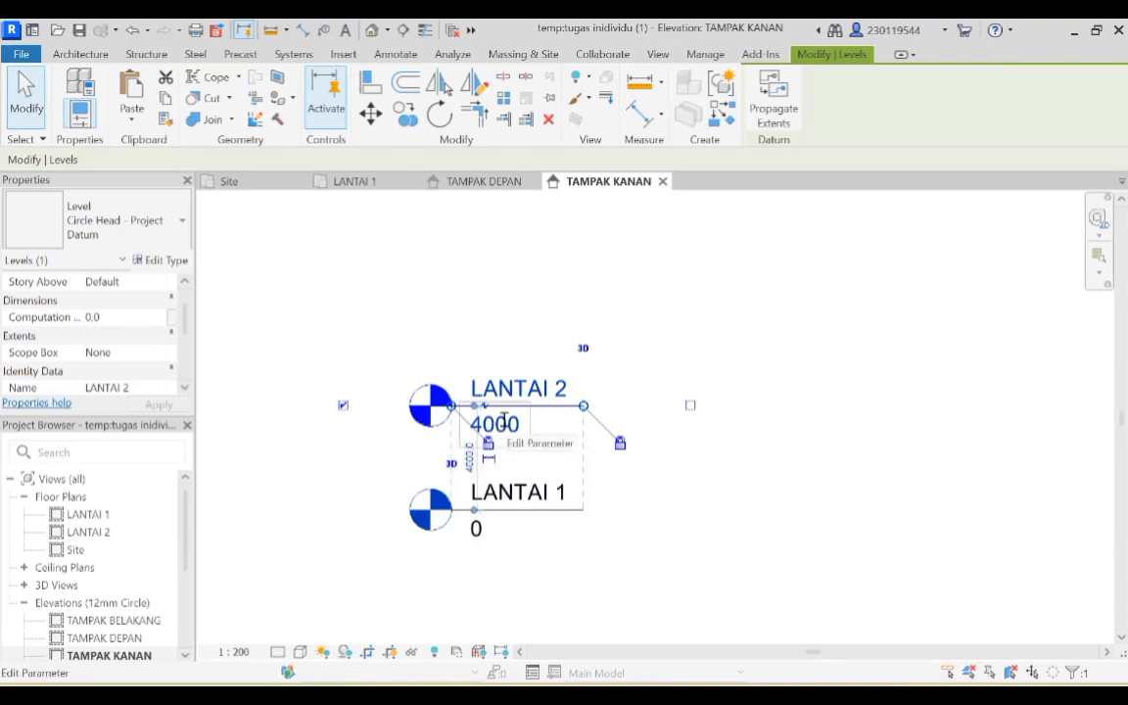
left_click(502, 421)
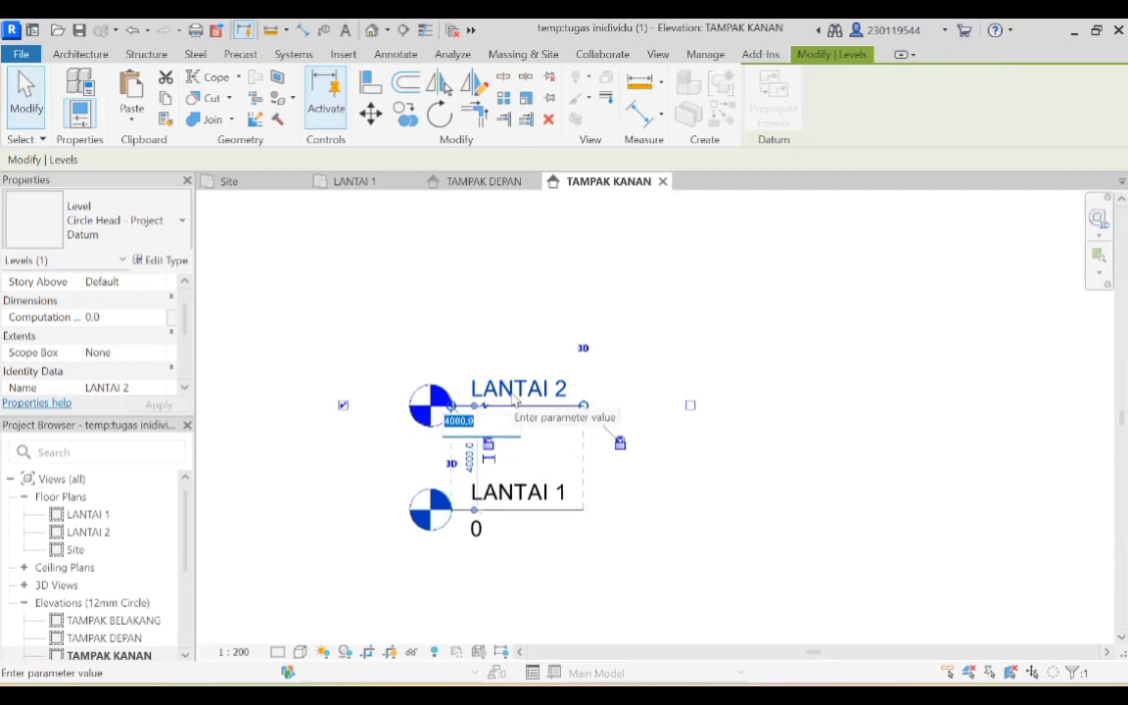
key("BackSpace")
type("500")
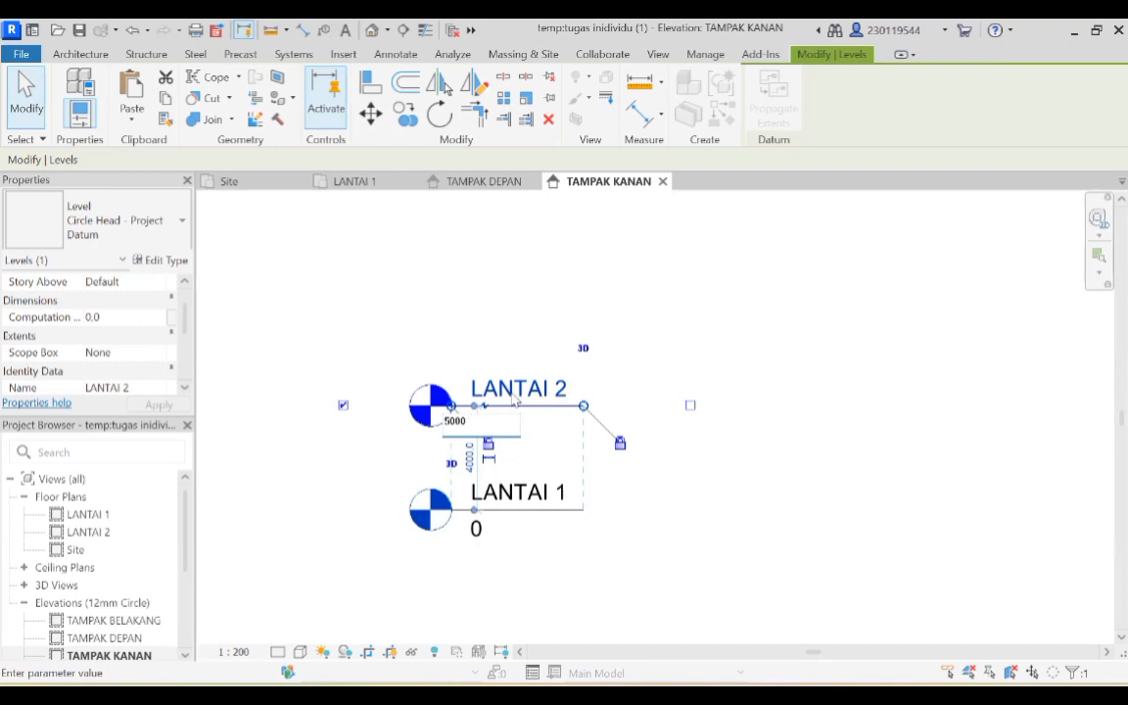
type("0")
key("Return")
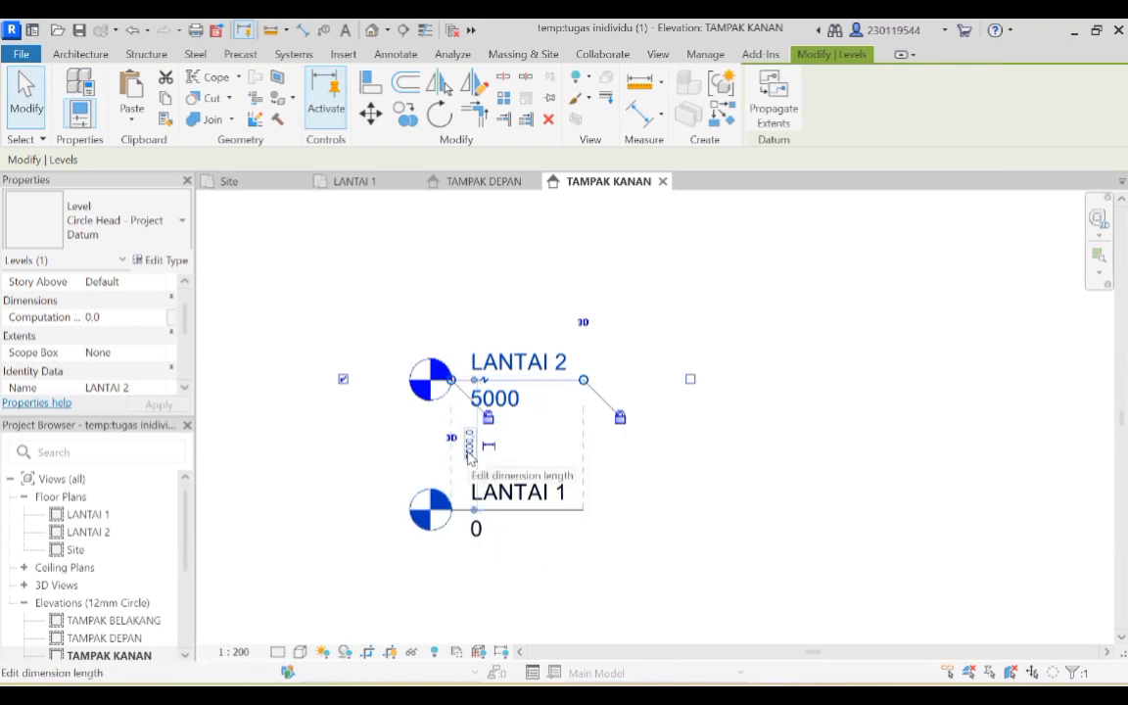
left_click(601, 547)
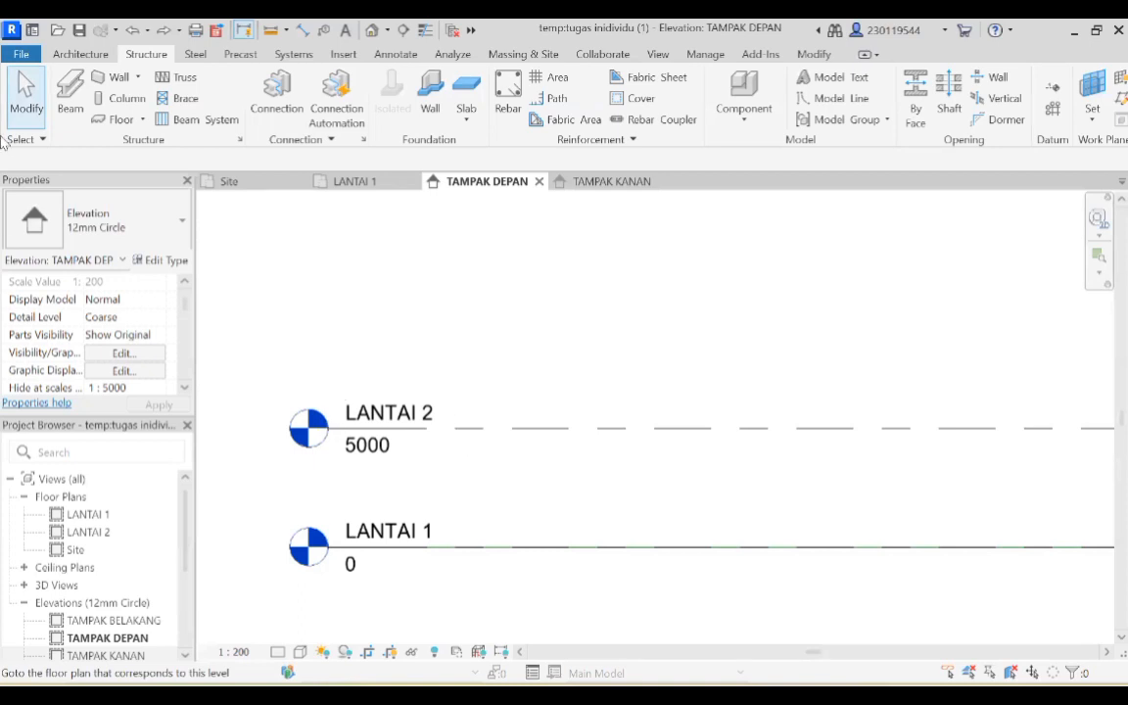
In the TAMPAK DEPAN elevation, draw a level about 4000 mm above LANTAI 2, aligned with both ends of the existing levels.
left_click(81, 54)
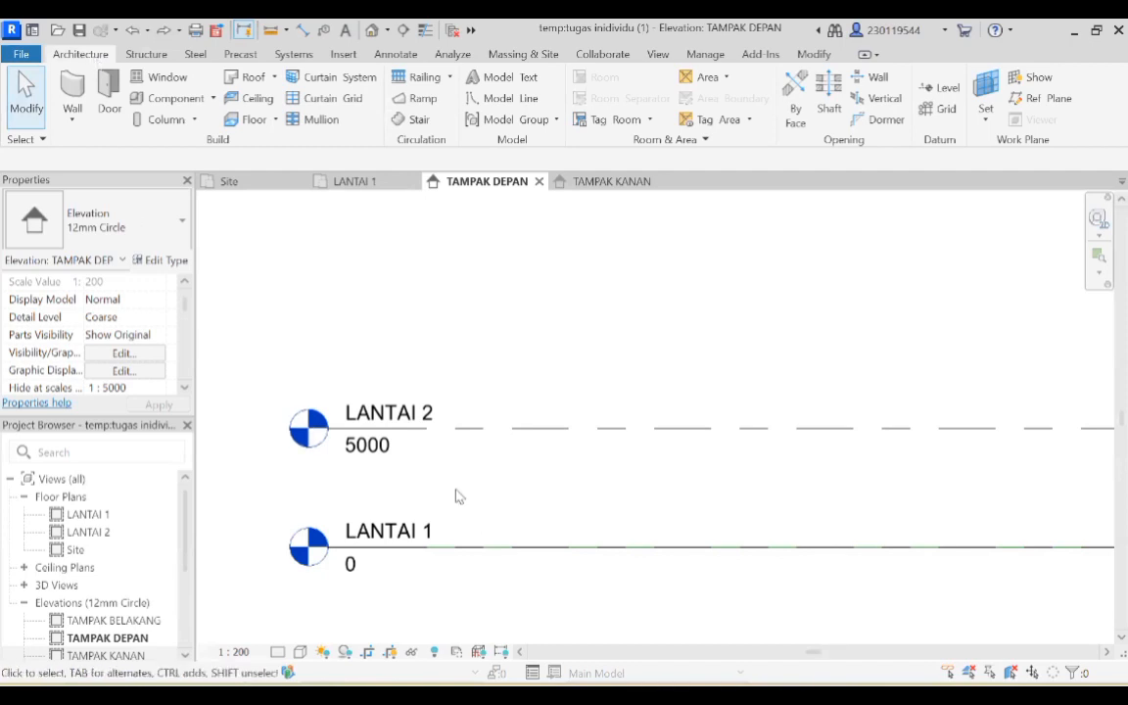
scroll(455, 496, "down", 4)
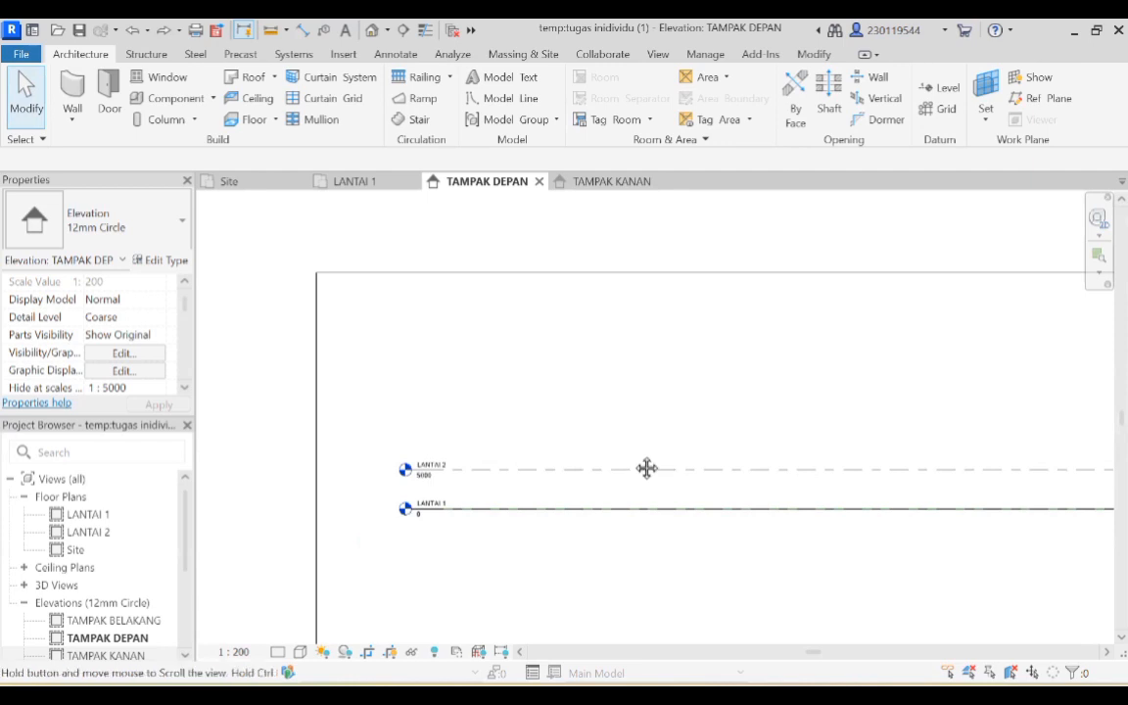
middle_click_drag(646, 468, 355, 450)
middle_click_drag(401, 390, 596, 375)
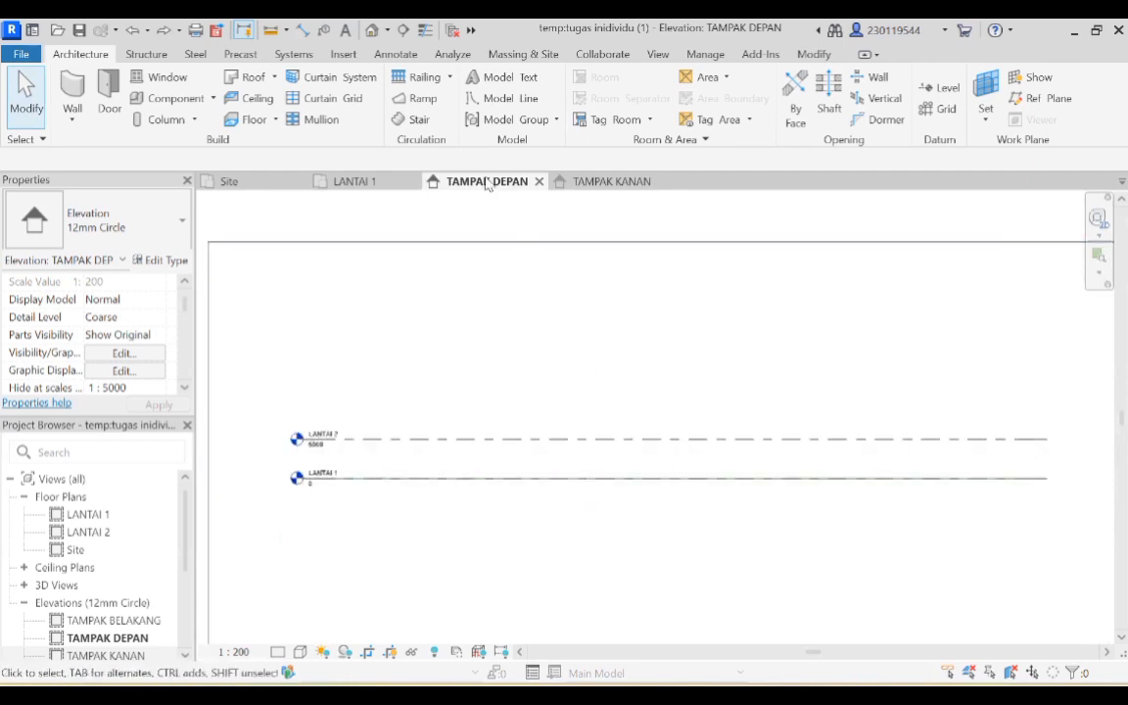
left_click(933, 88)
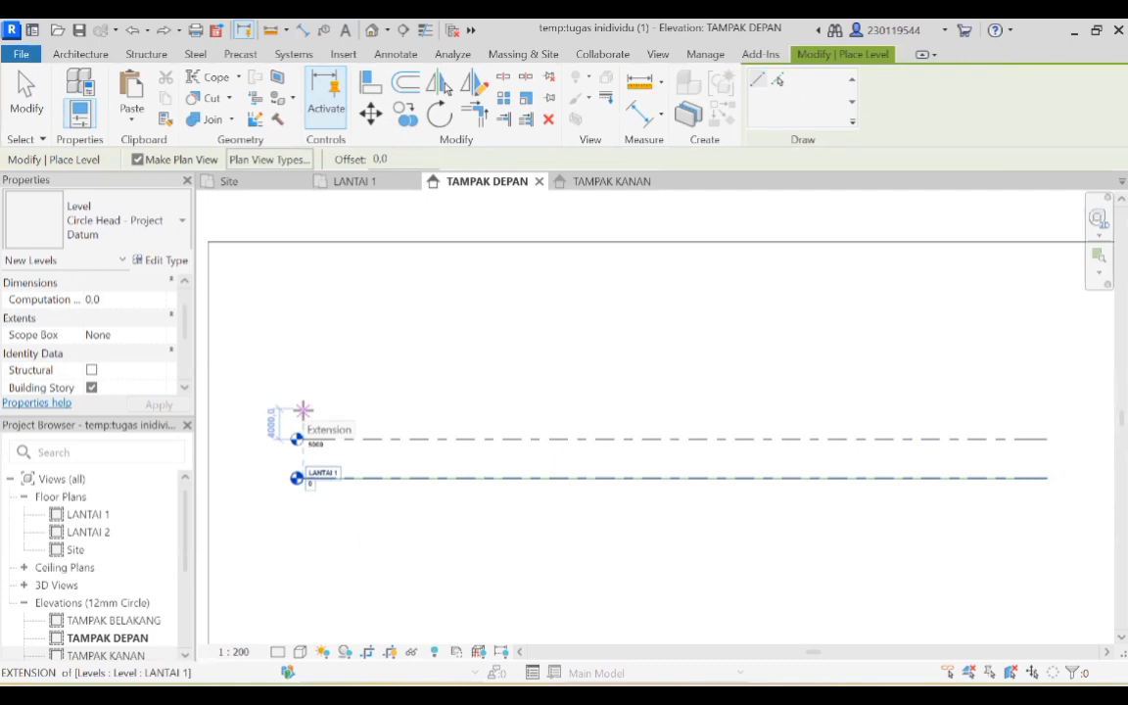
left_click(303, 410)
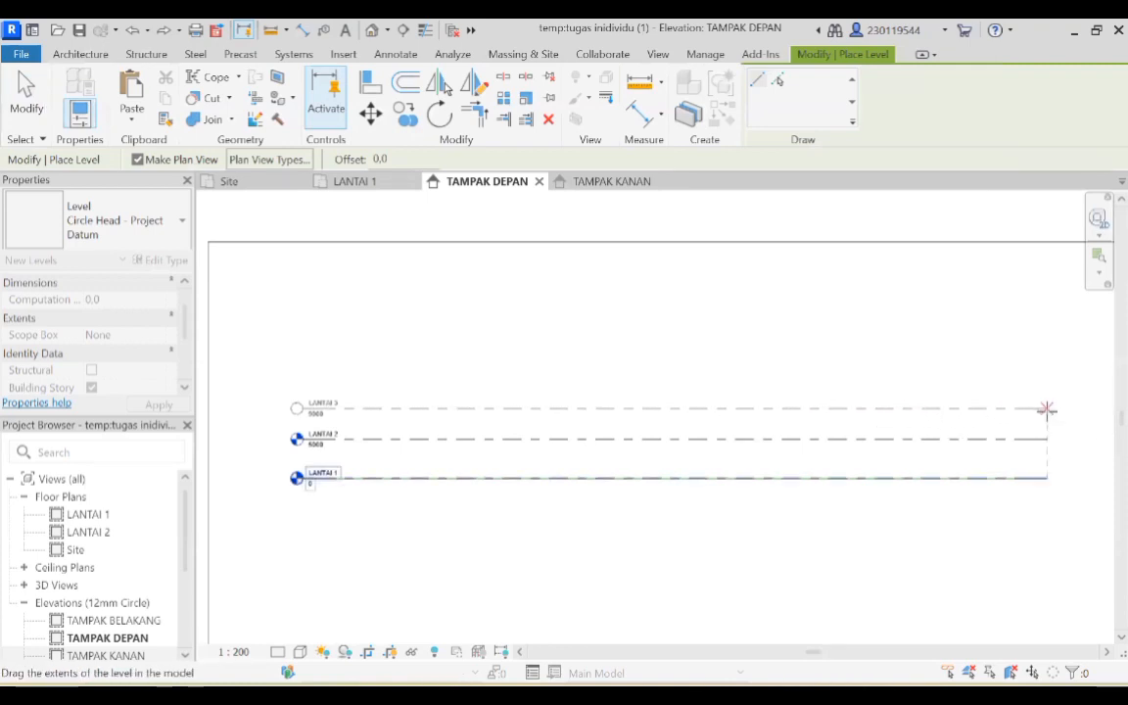
left_click(1046, 408)
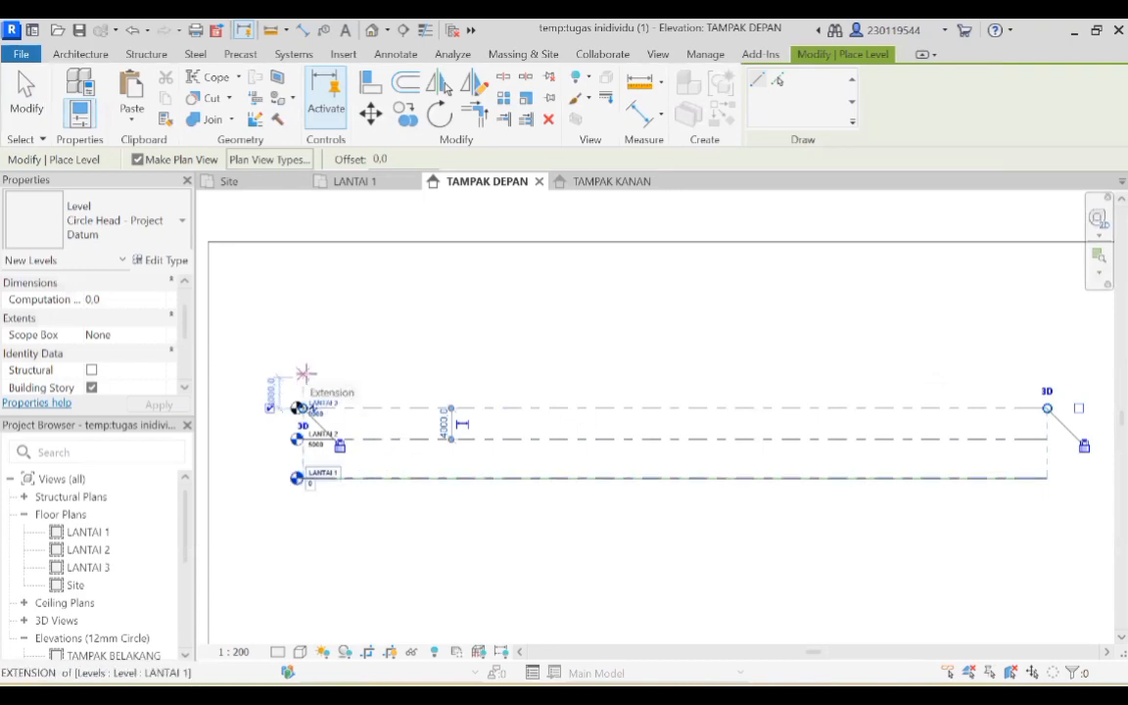
Draw another full-length level about 4000 mm above LANTAI 3, aligned with the ends of the levels below.
left_click(305, 373)
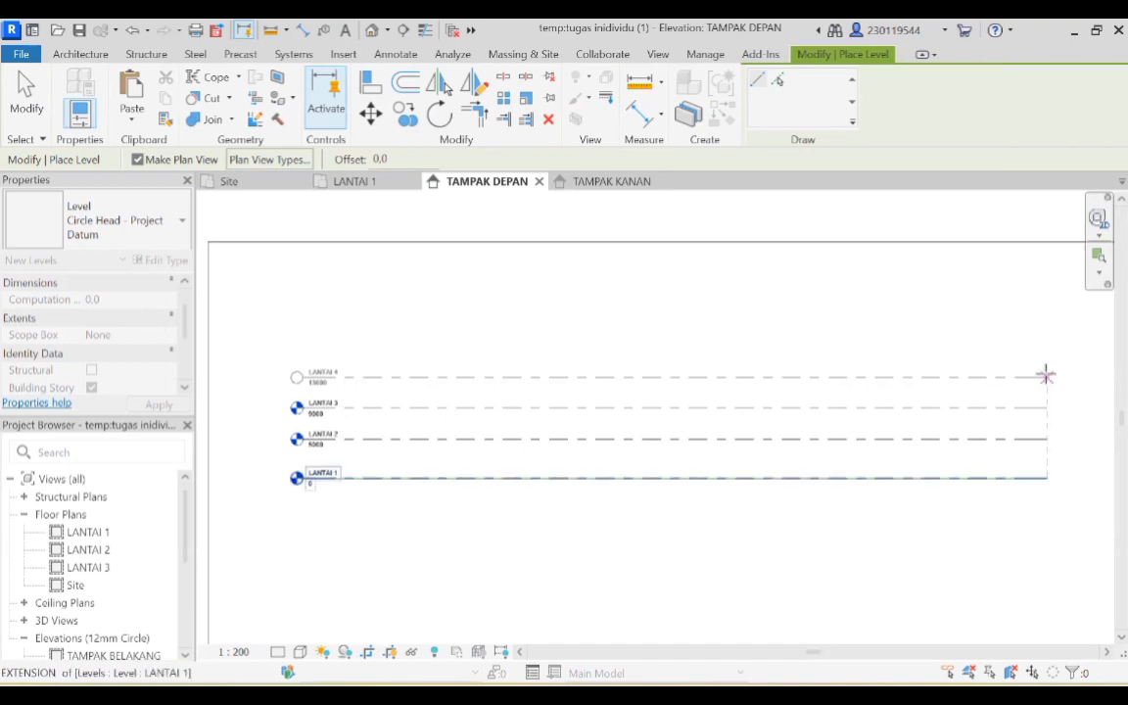
left_click(1046, 376)
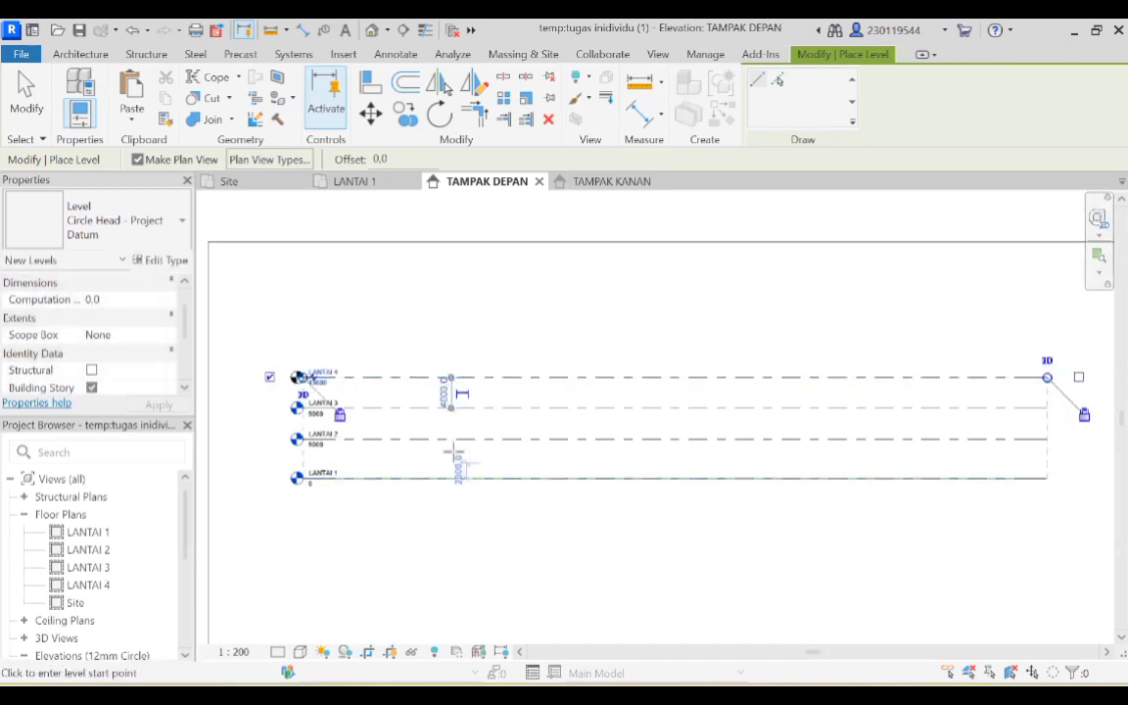
right_click(484, 311)
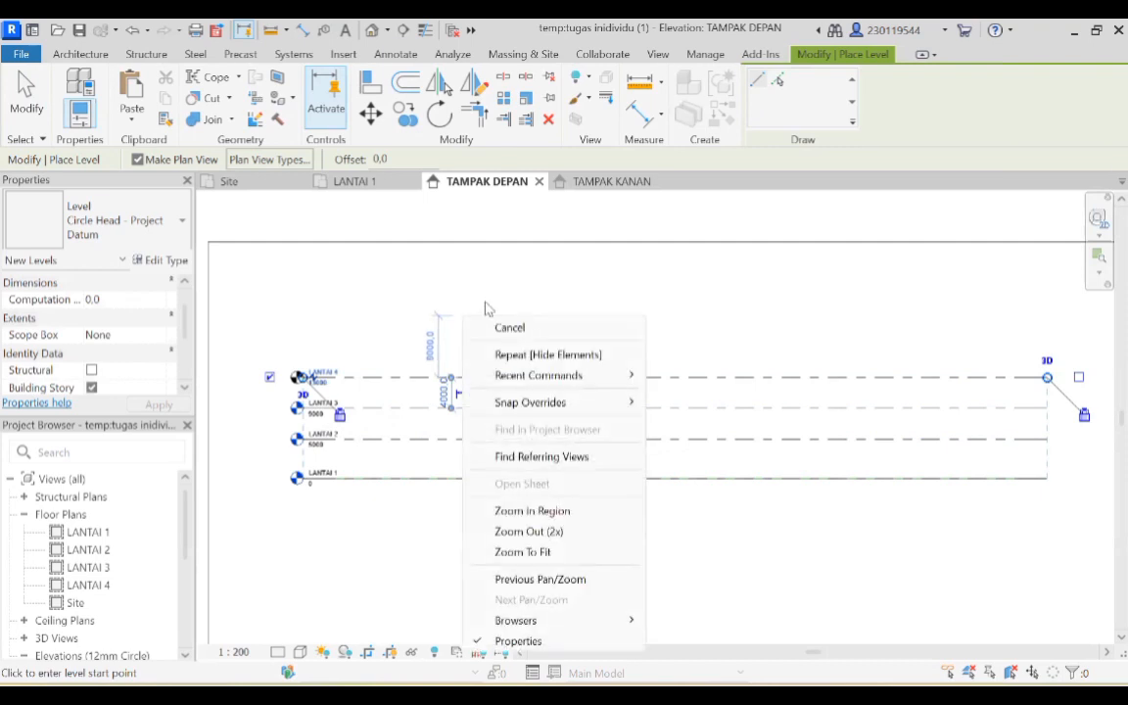
End level placement, undo the creation of the LANTAI 4 level, and restore it.
left_click(558, 324)
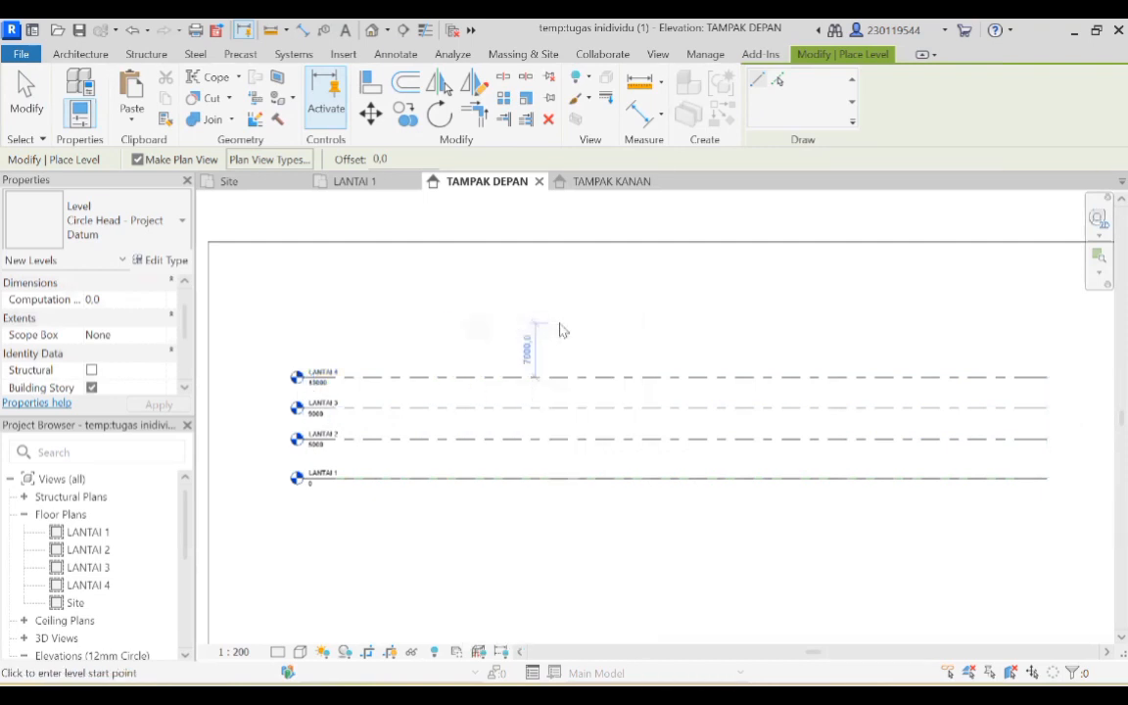
right_click(559, 325)
left_click(619, 338)
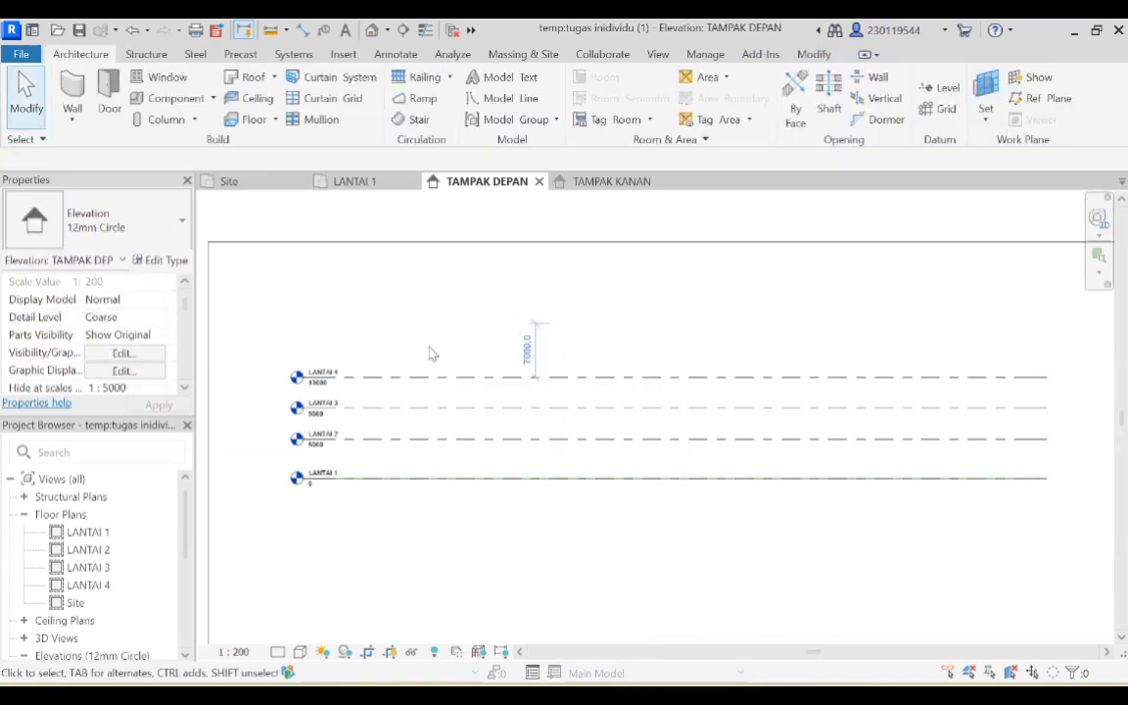
key("ctrl+z")
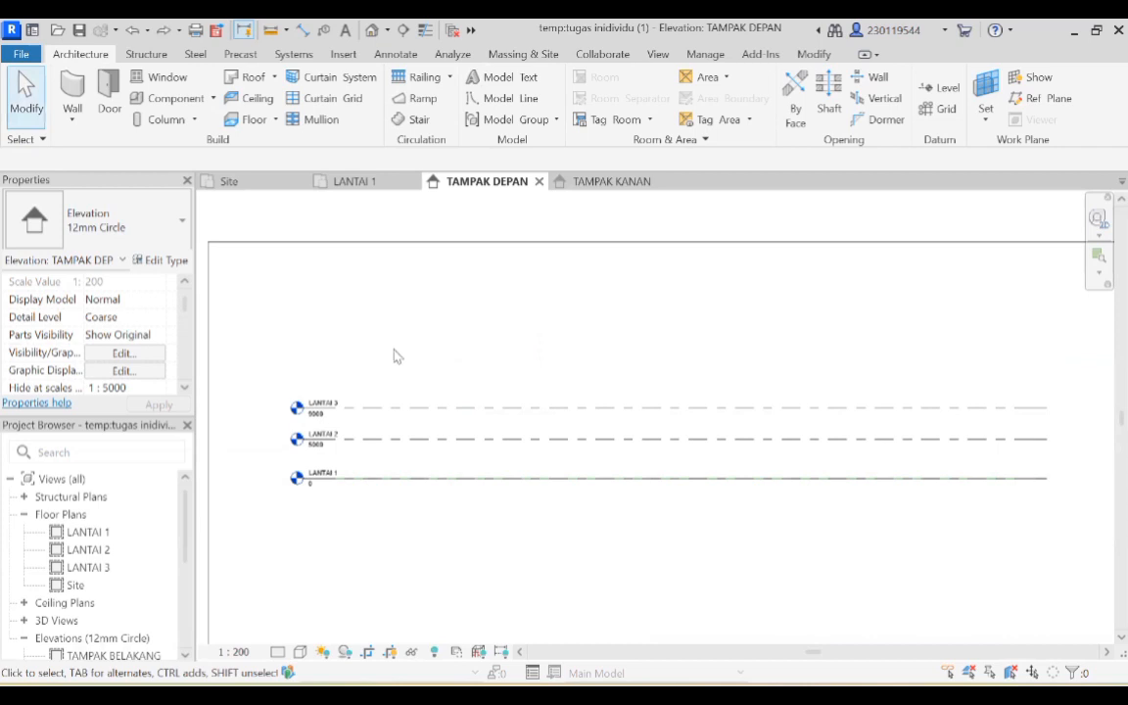
left_click(169, 30)
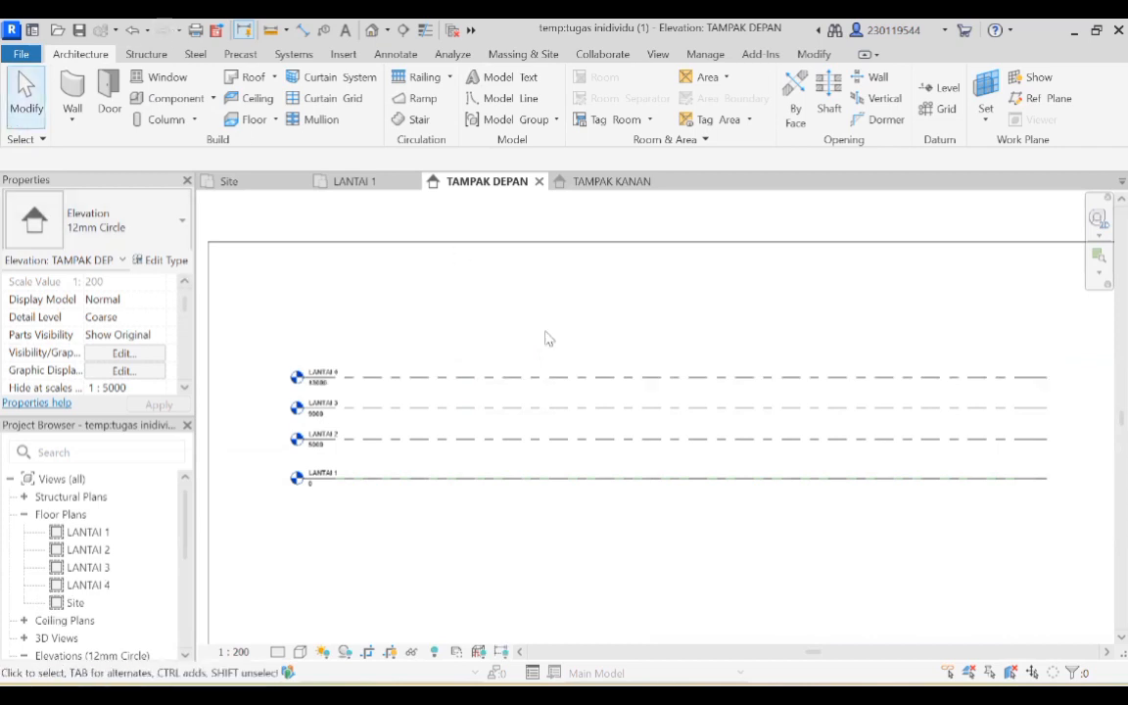
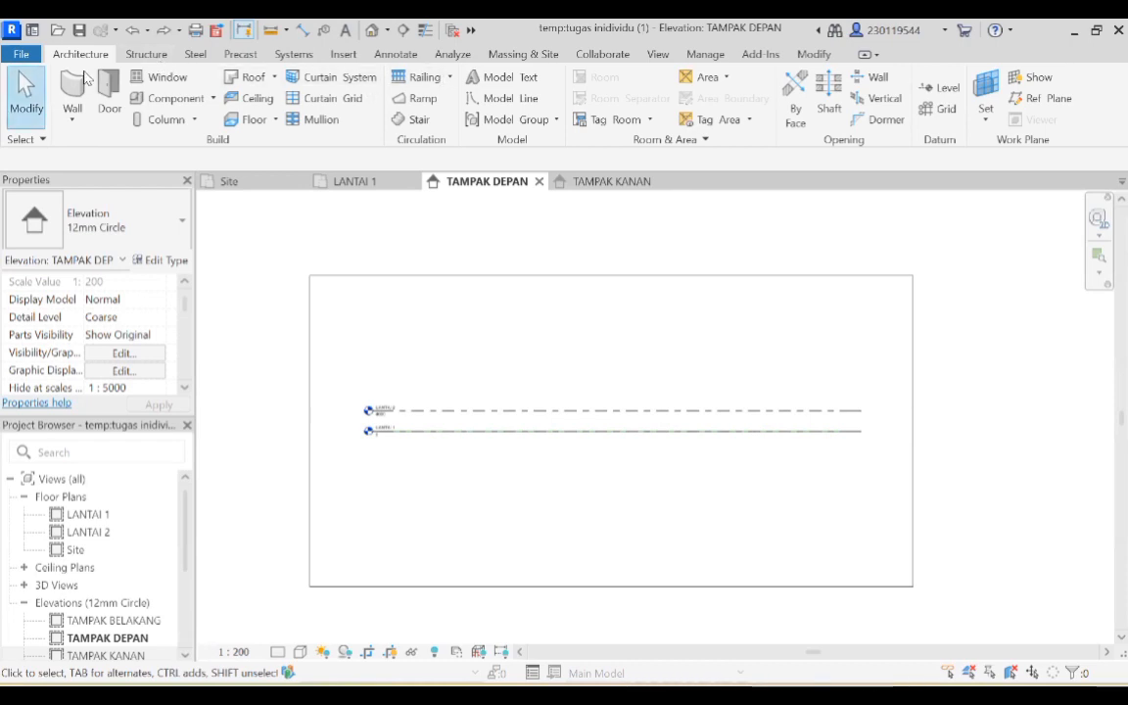
Start creating levels with the Pick Lines method in the TAMPAK DEPAN elevation and open the offset value for editing.
left_click(938, 93)
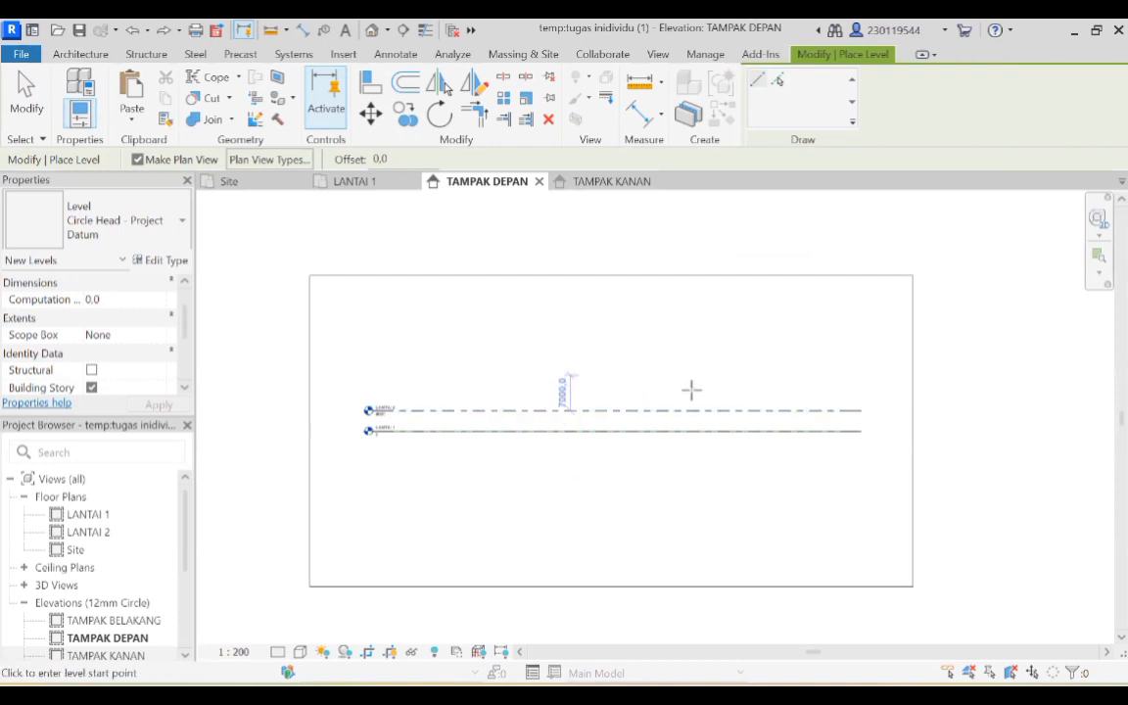
left_click(779, 85)
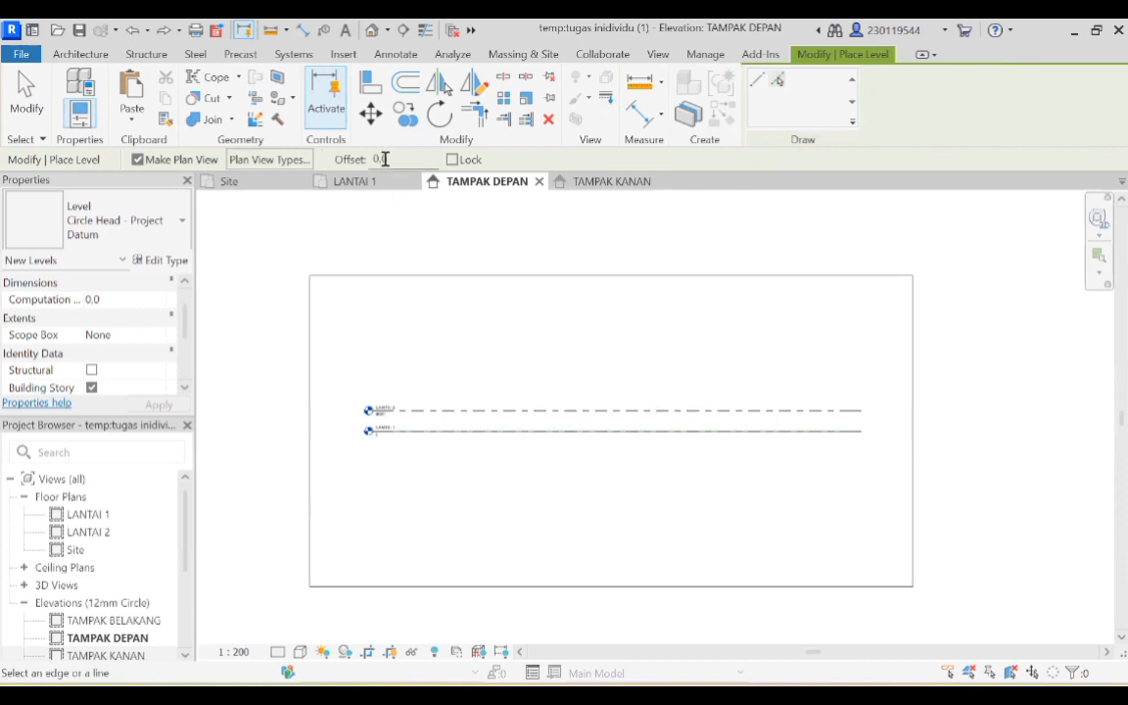
left_click(380, 159)
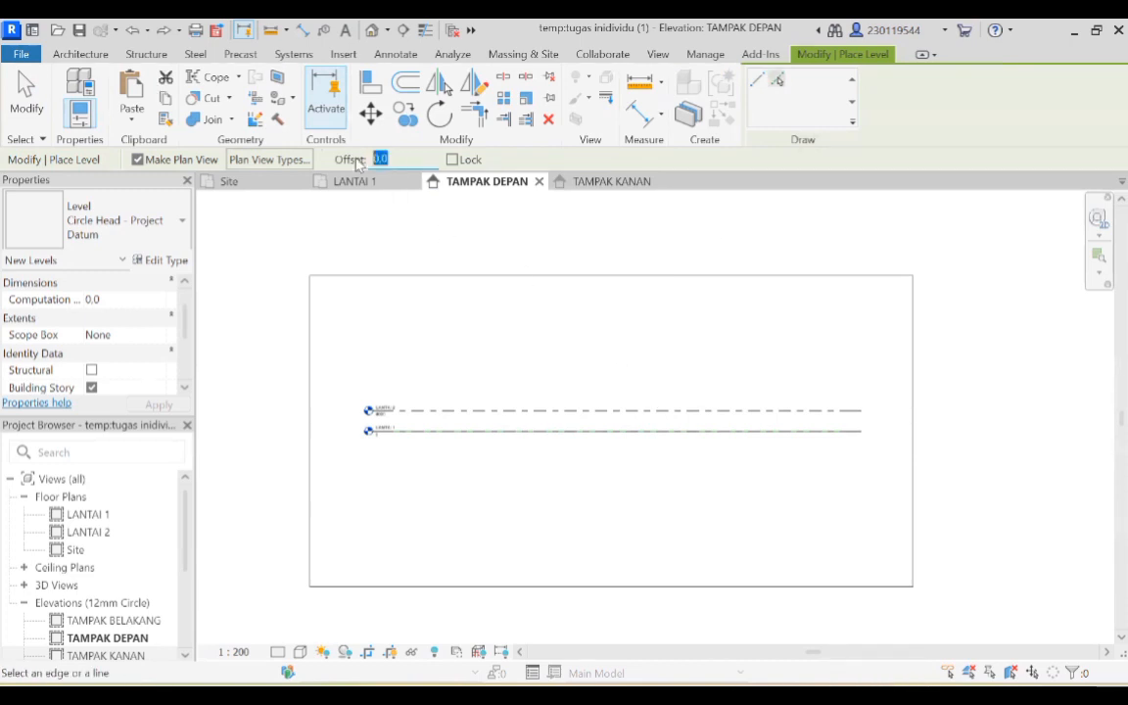
Add two levels above LANTAI 2 by picking existing level lines with a 4000 offset, and undo the extra misplaced level.
type("4000")
key("Return")
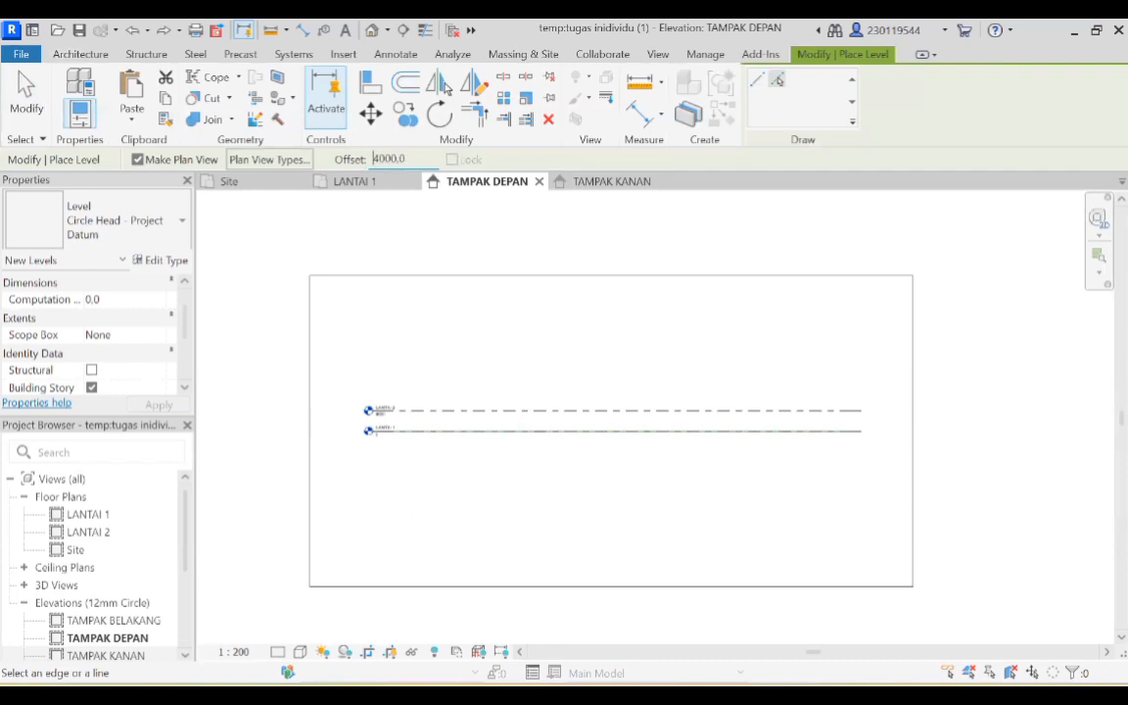
left_click(426, 421)
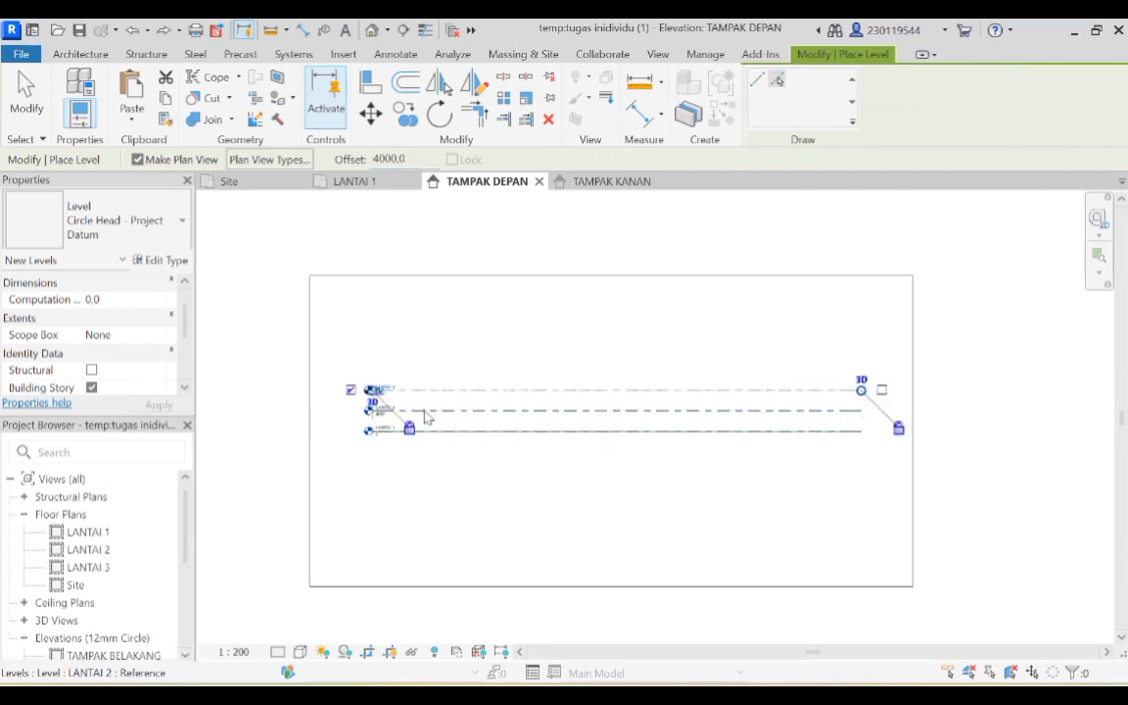
left_click(419, 393)
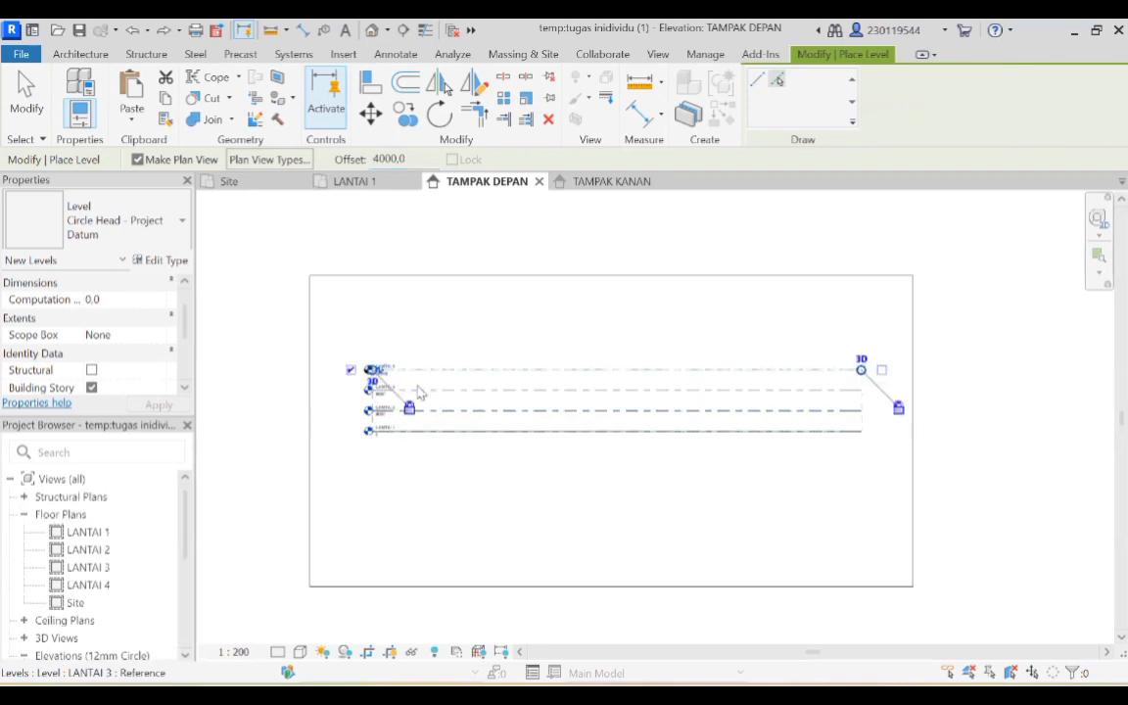
left_click(417, 382)
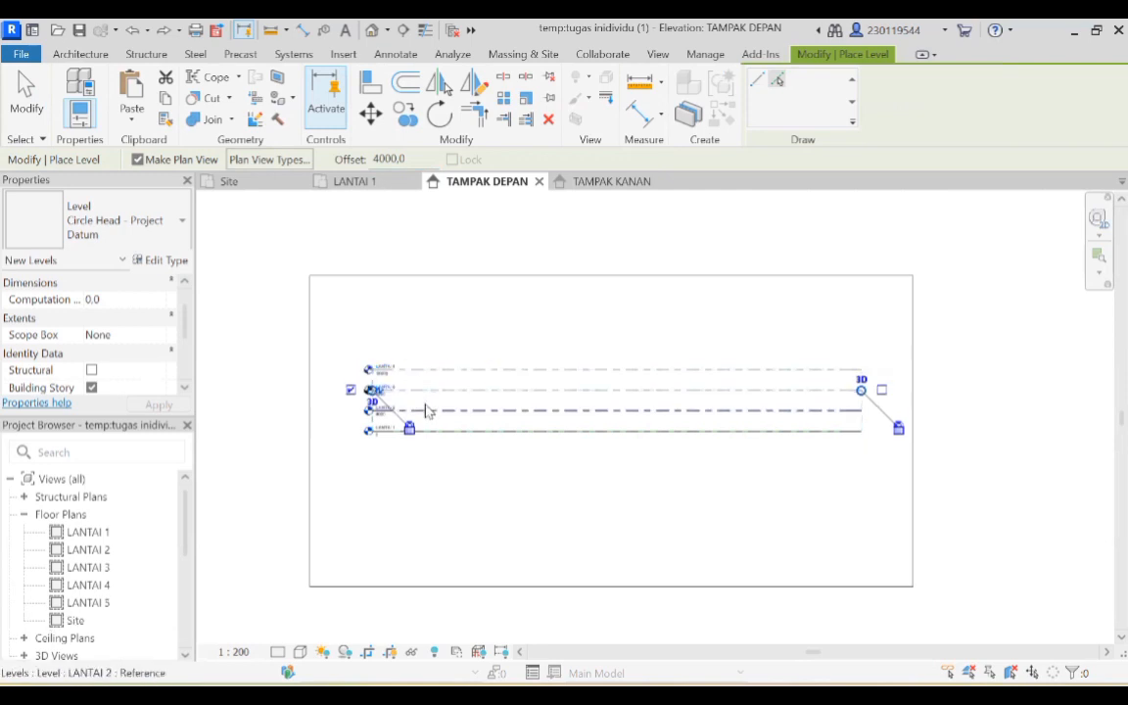
key("ctrl+z")
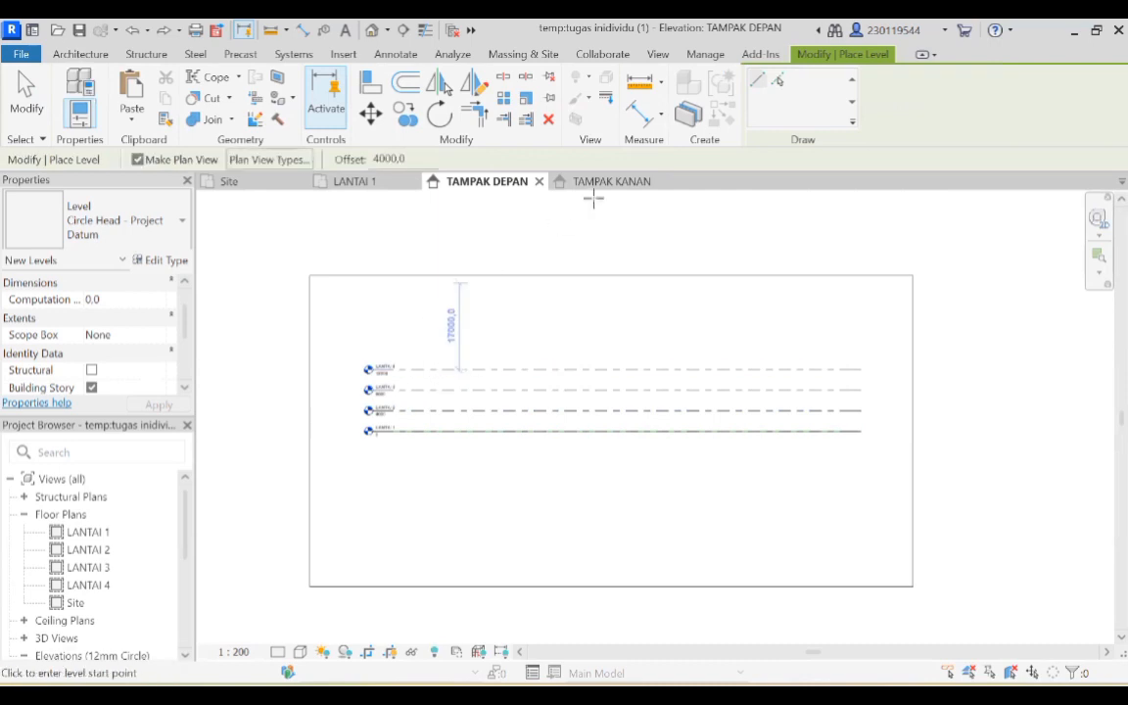
Stack four more levels above LANTAI 4 by picking each topmost line with the 4000 offset, and end level placement.
left_click(777, 80)
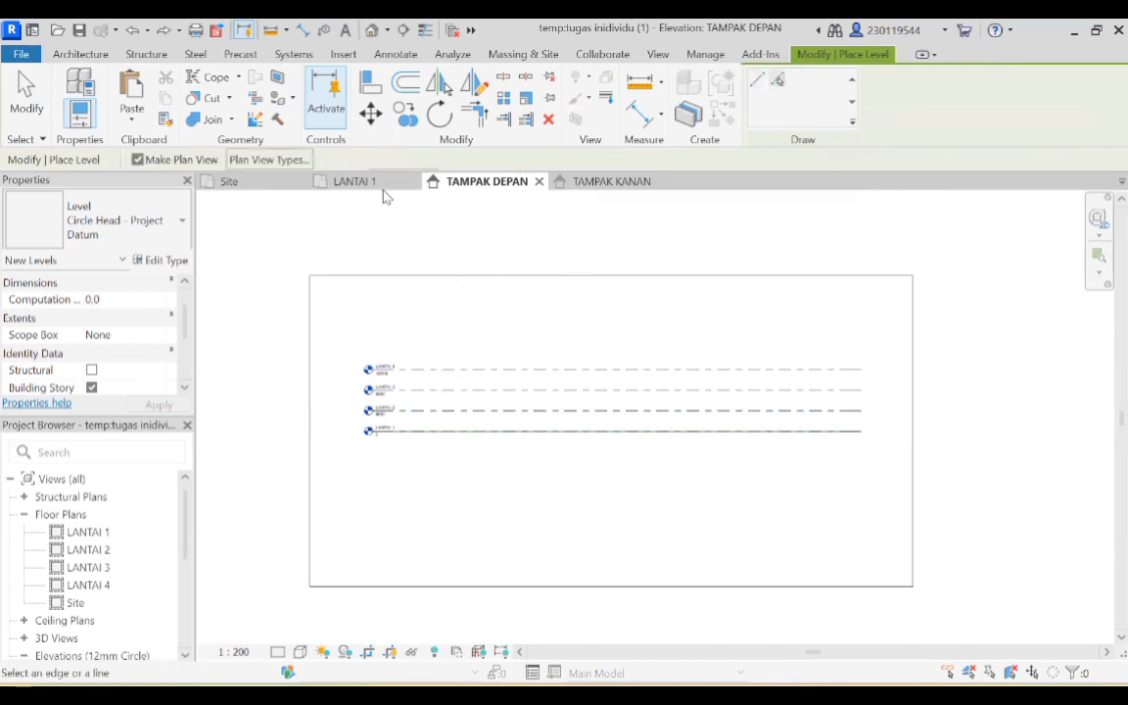
left_click(448, 373)
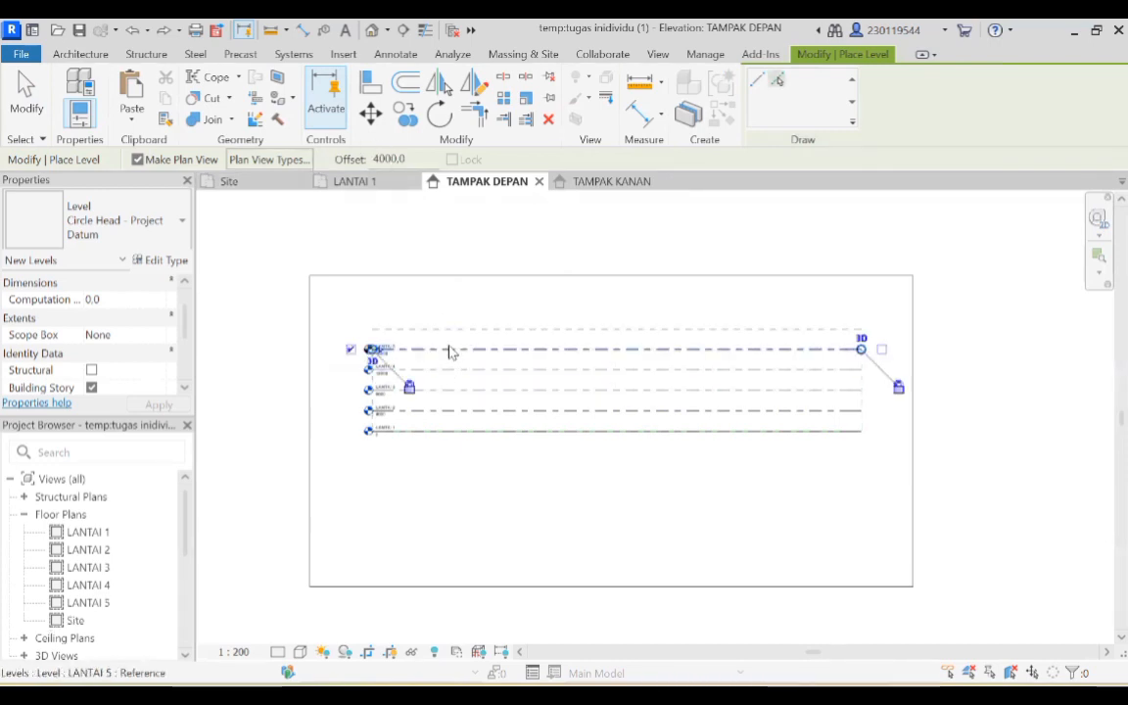
left_click(449, 350)
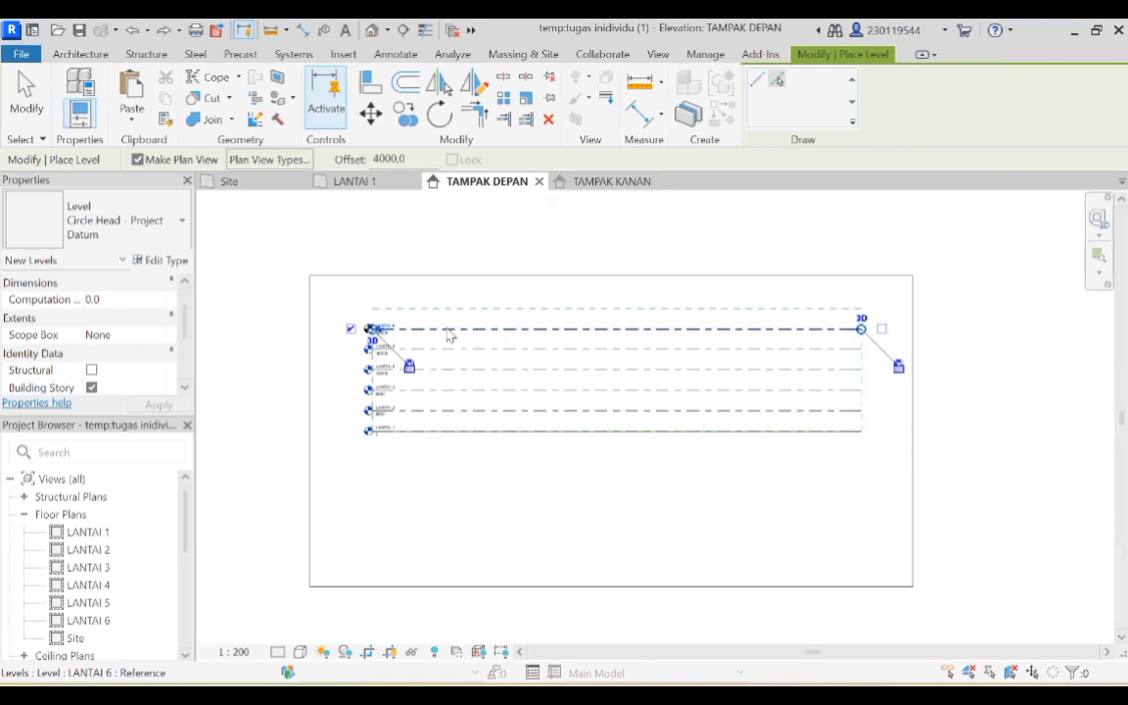
left_click(449, 330)
left_click(449, 309)
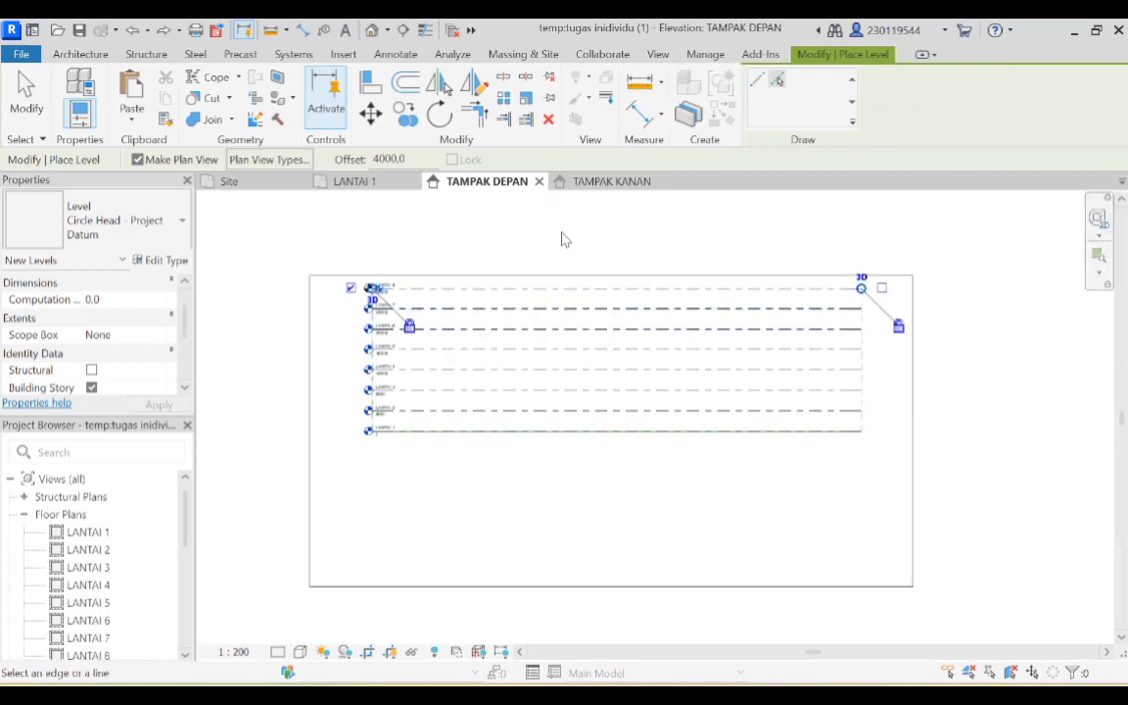
right_click(746, 228)
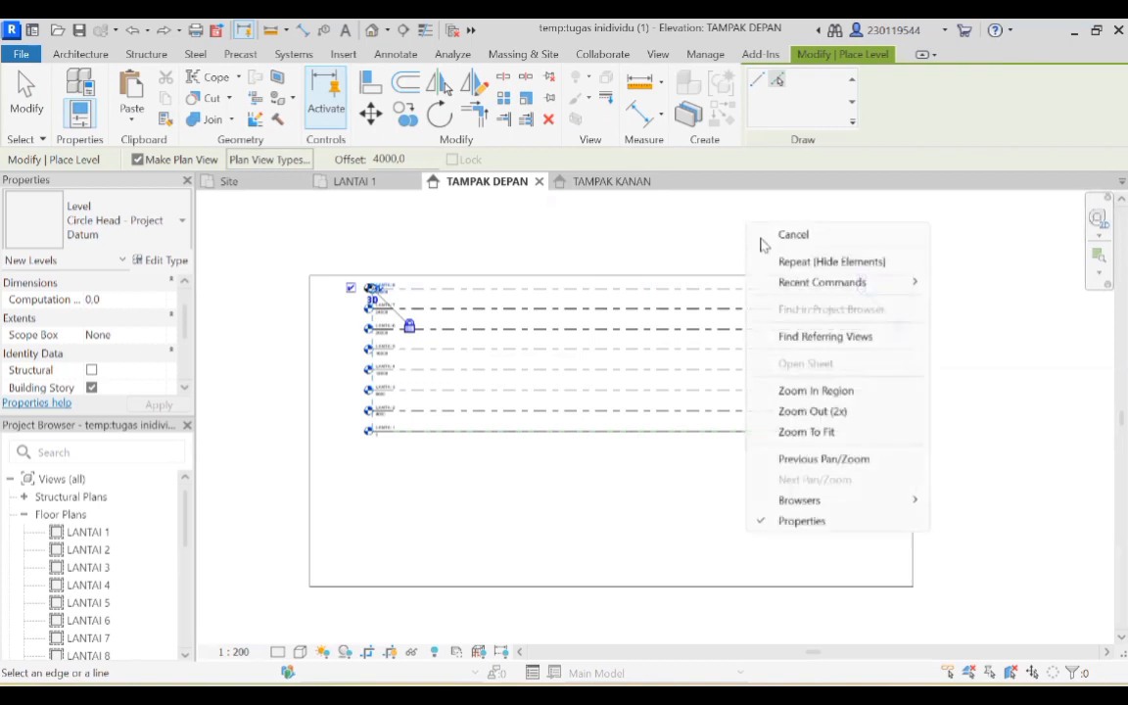
left_click(788, 240)
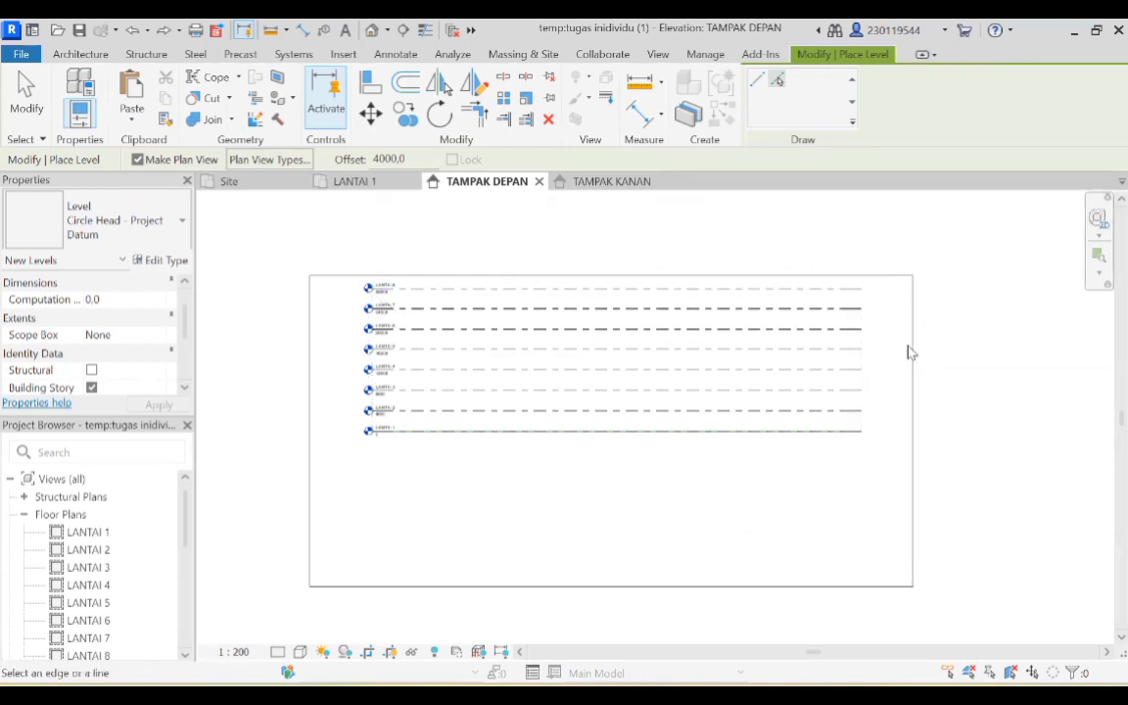
right_click(930, 376)
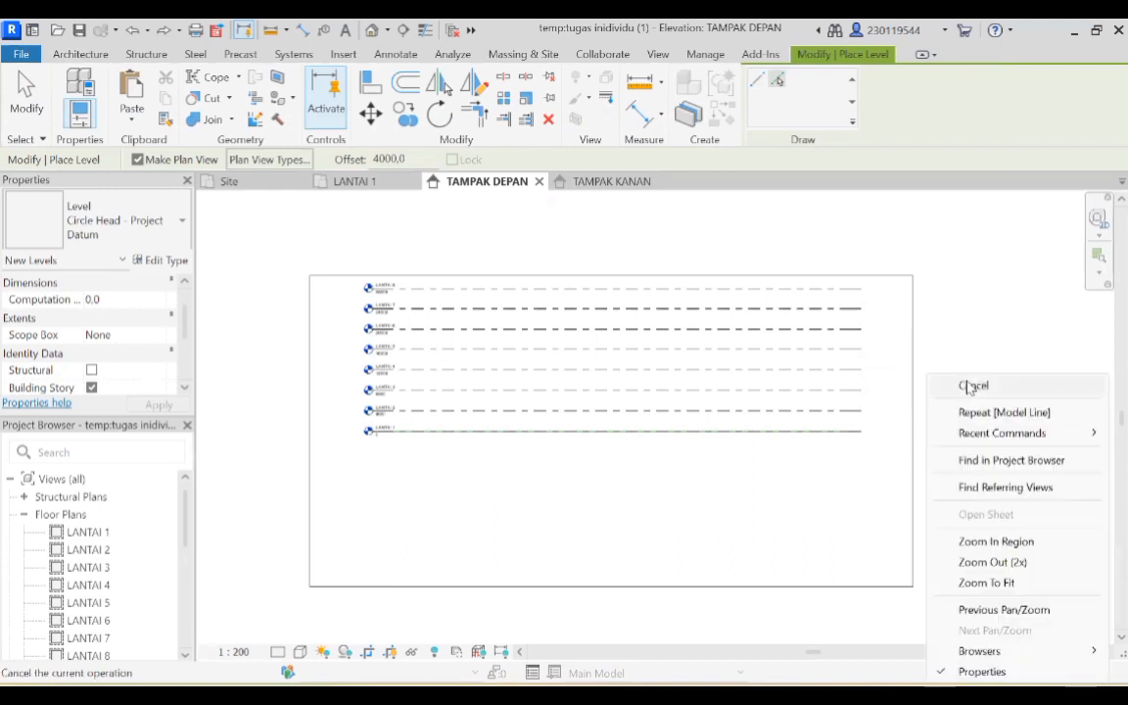
left_click(946, 385)
Extend the upper edge of the TAMPAK DEPAN elevation boundary upward to make room above the levels.
left_click(830, 278)
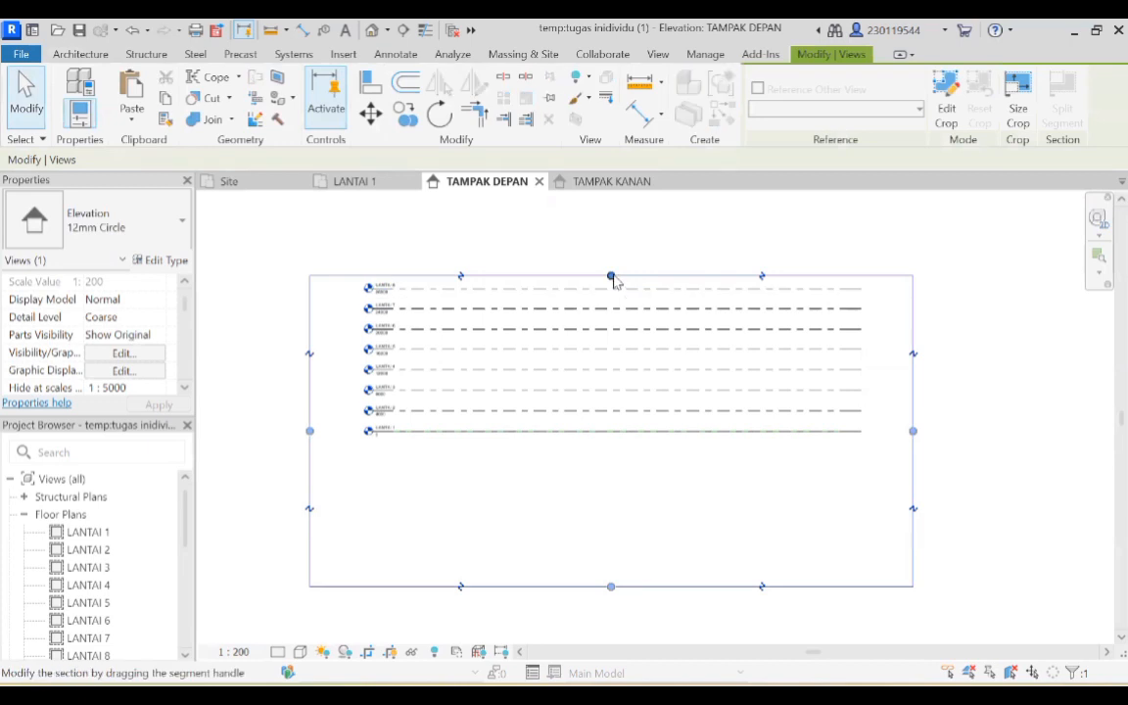
left_click(613, 278)
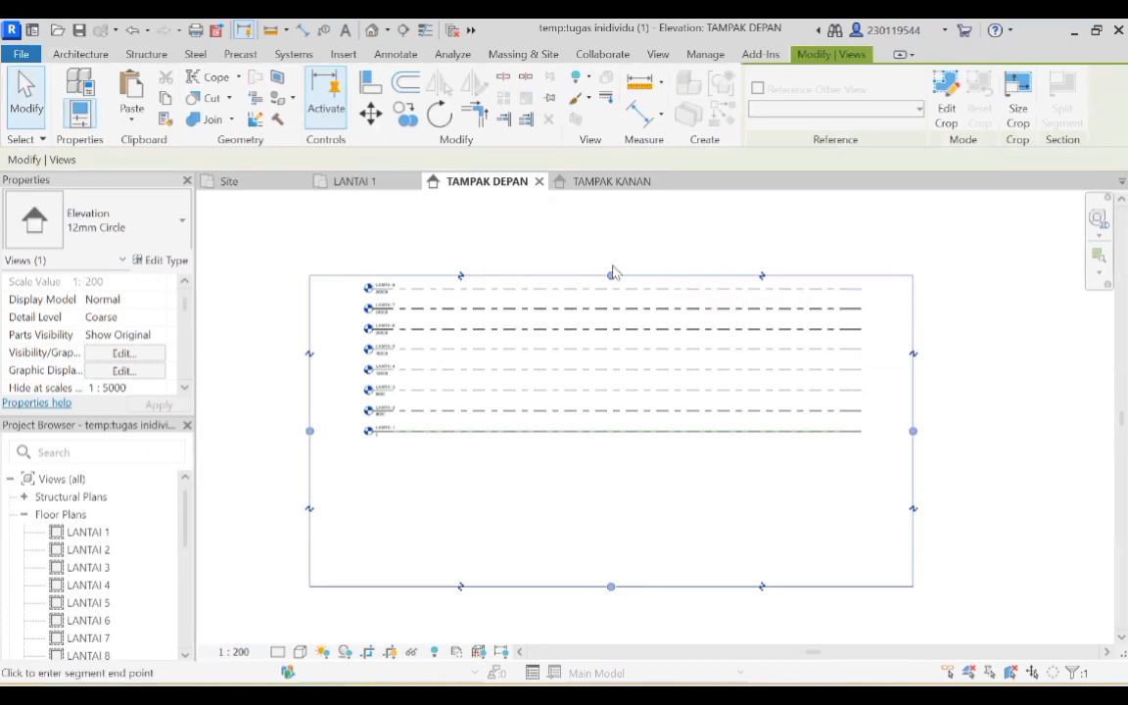
left_click_drag(613, 274, 611, 233)
middle_click_drag(628, 354, 617, 490)
left_click(599, 369)
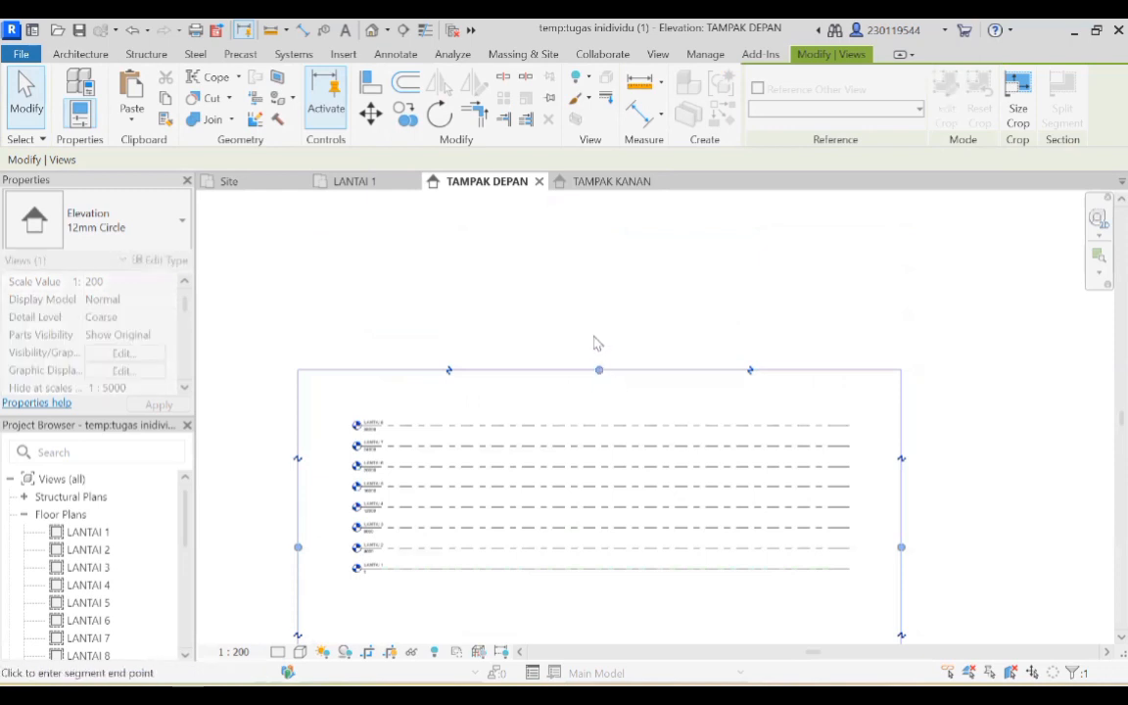
left_click_drag(603, 333, 600, 298)
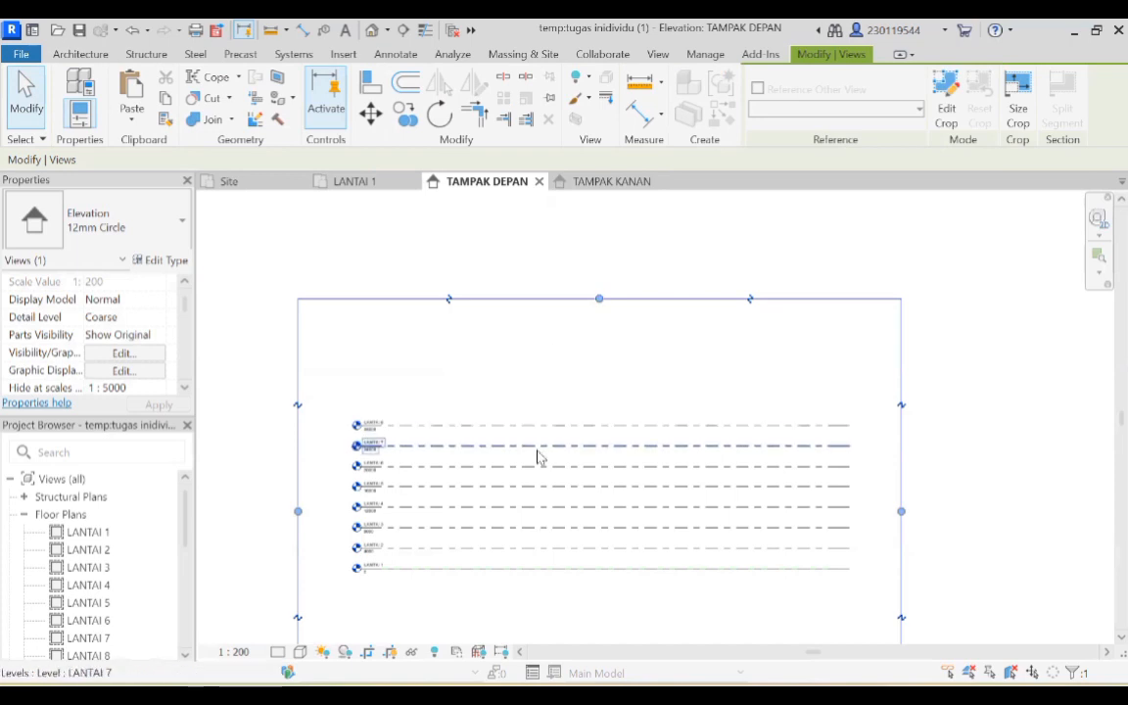
scroll(537, 455, "down", 4)
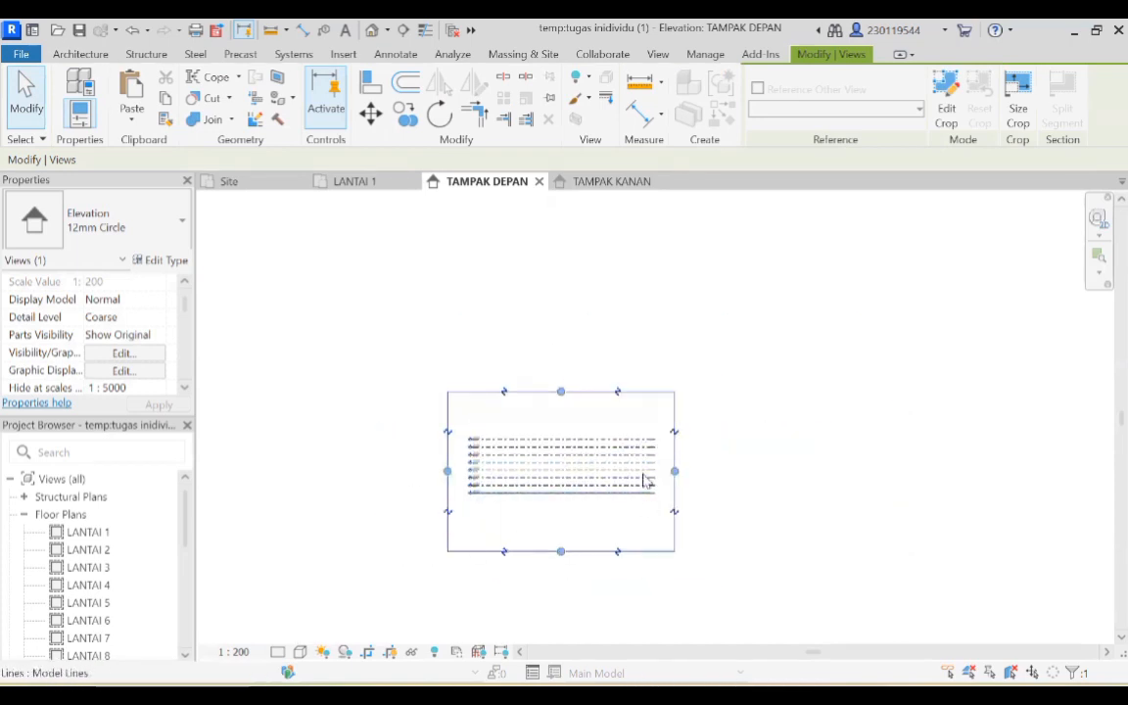
left_click(720, 349)
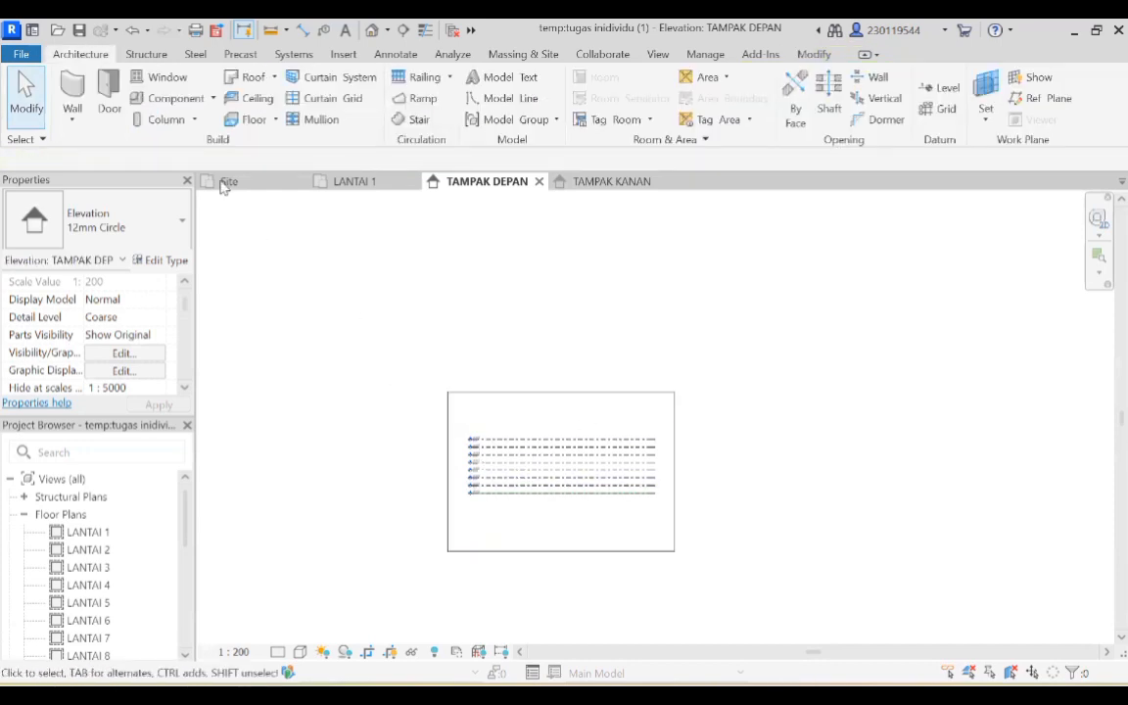
Add four more levels above LANTAI 8 by picking lines with a 4000 offset, and end level placement.
left_click(944, 88)
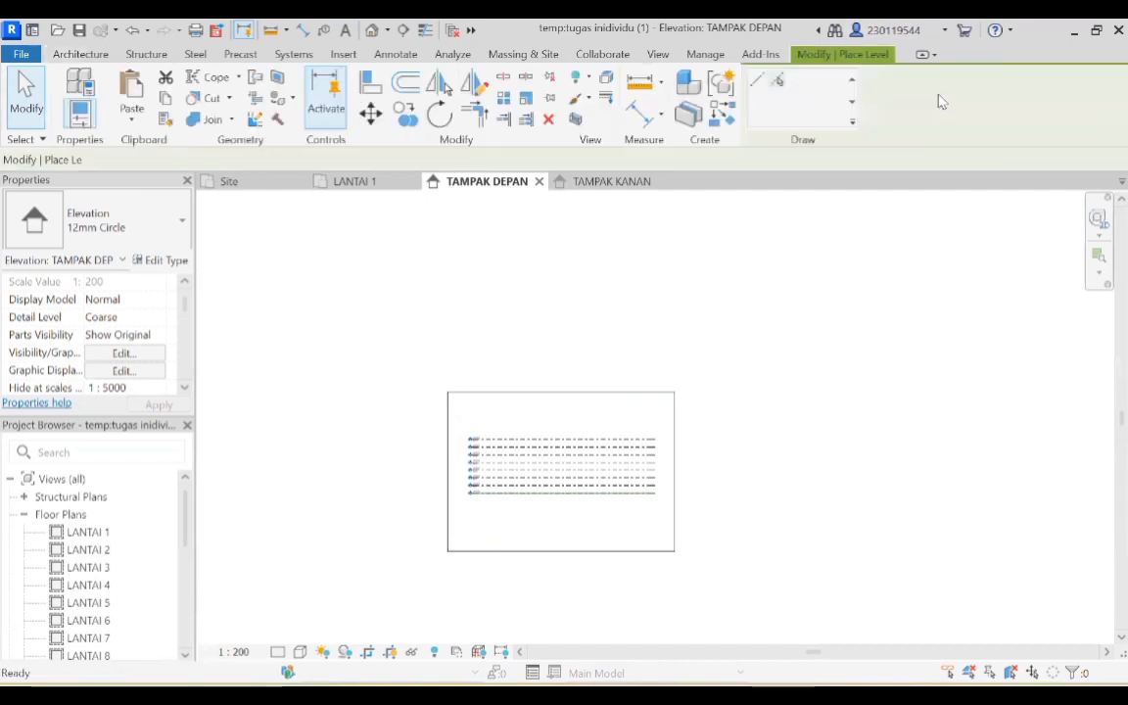
left_click(777, 82)
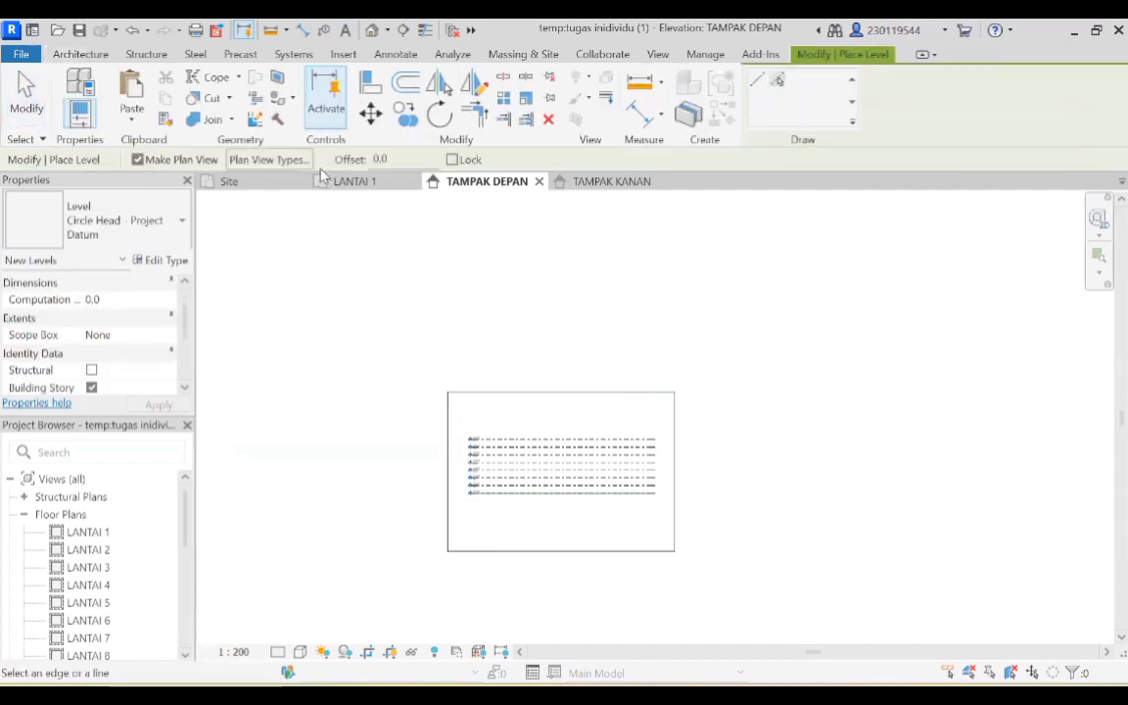
left_click(375, 160)
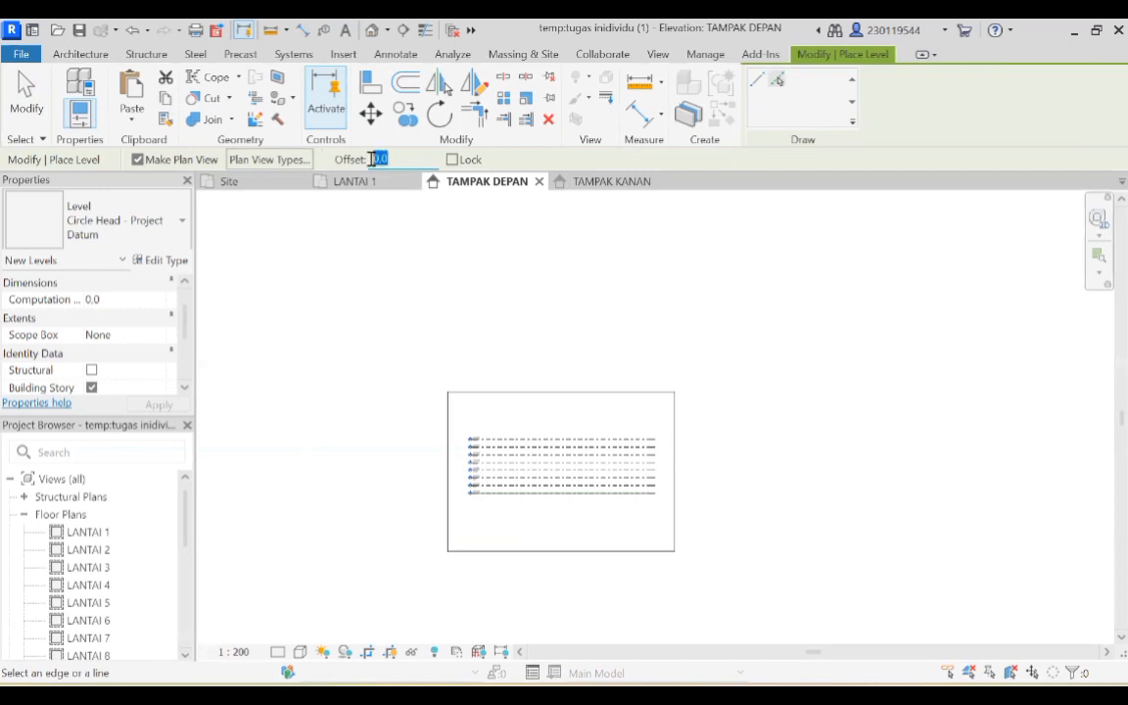
type("4000")
key("Return")
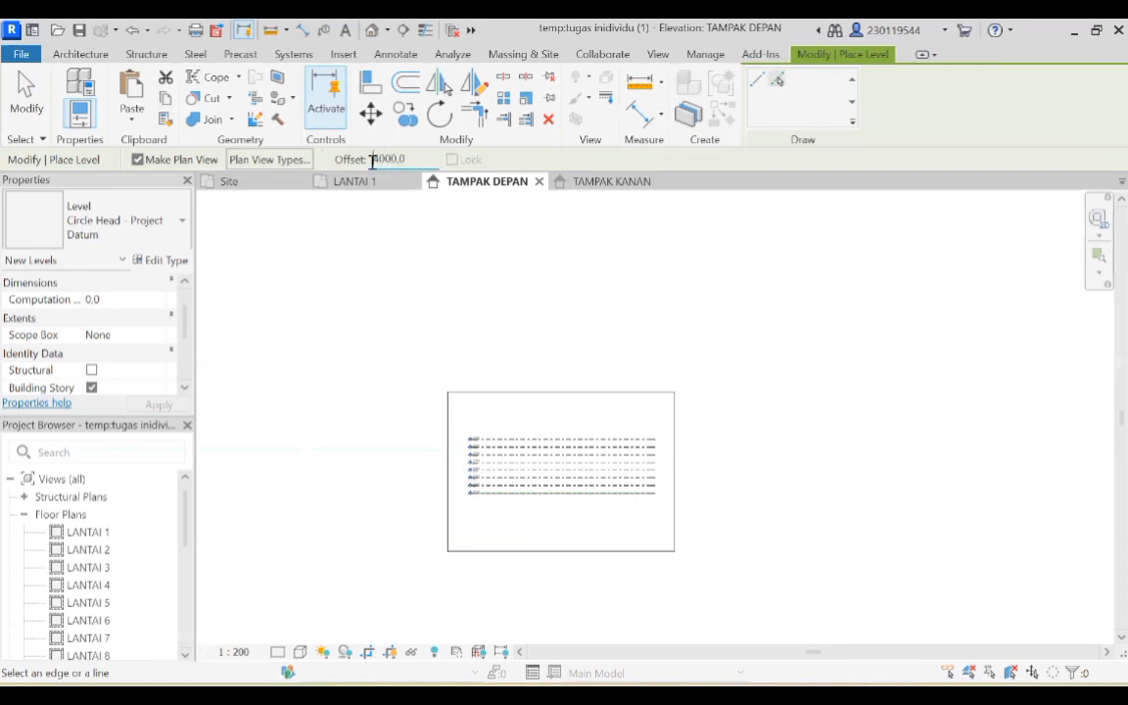
left_click(508, 444)
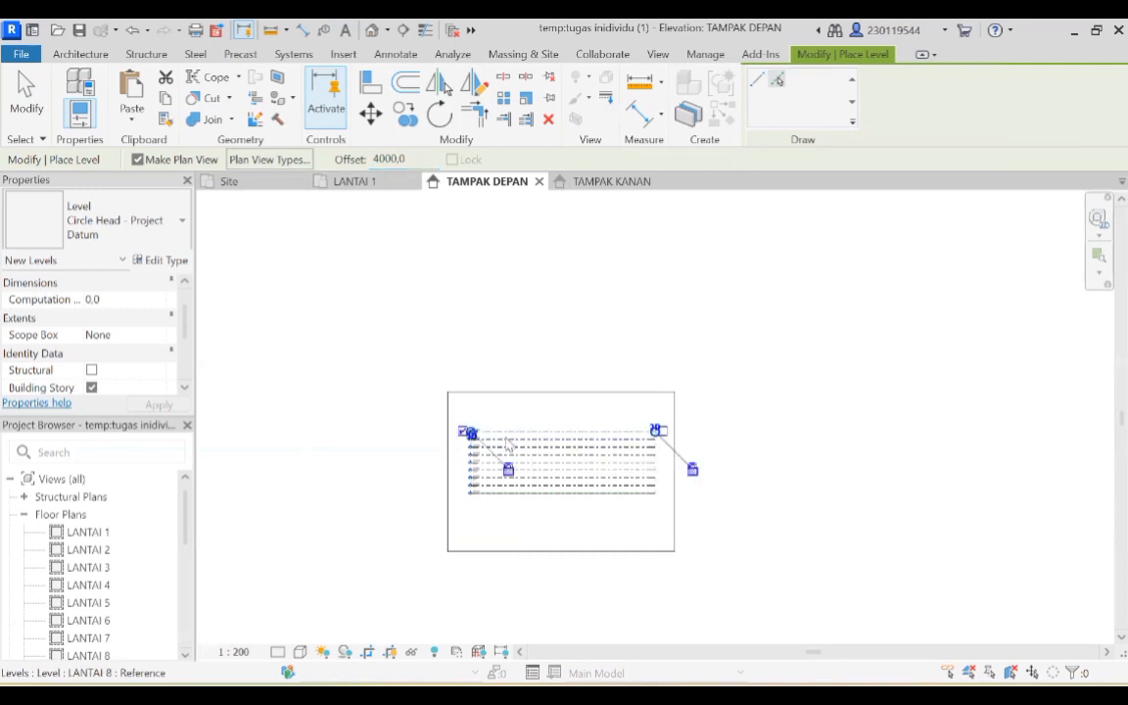
scroll(504, 441, "up", 5)
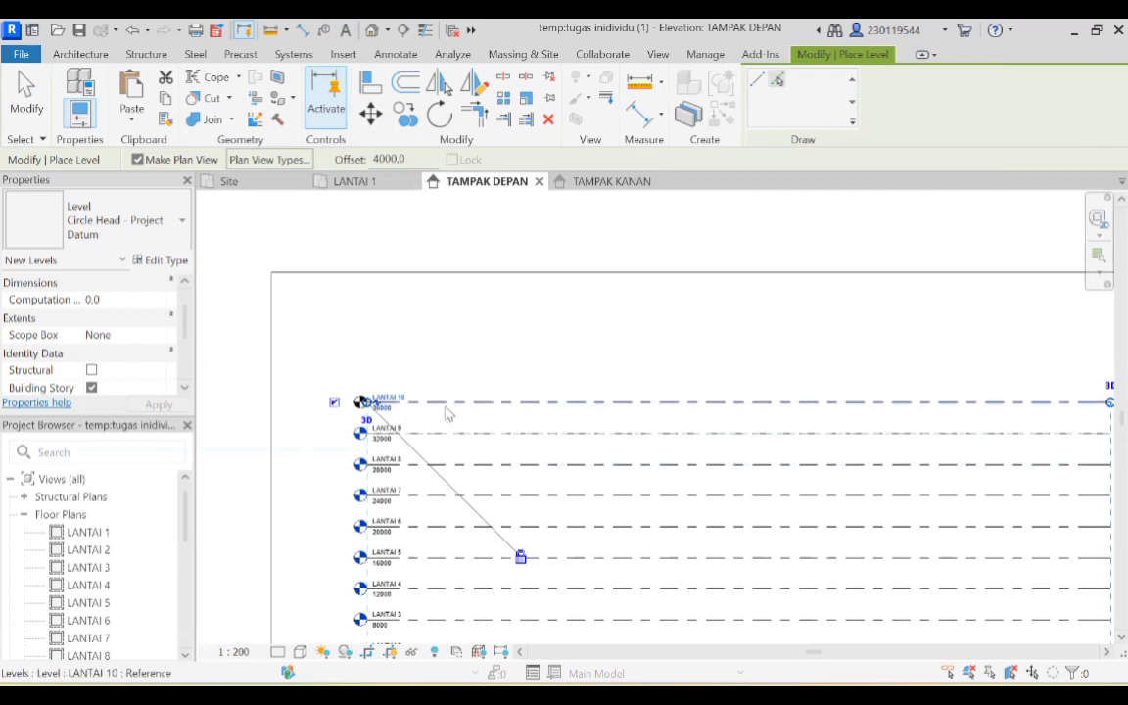
left_click(448, 403)
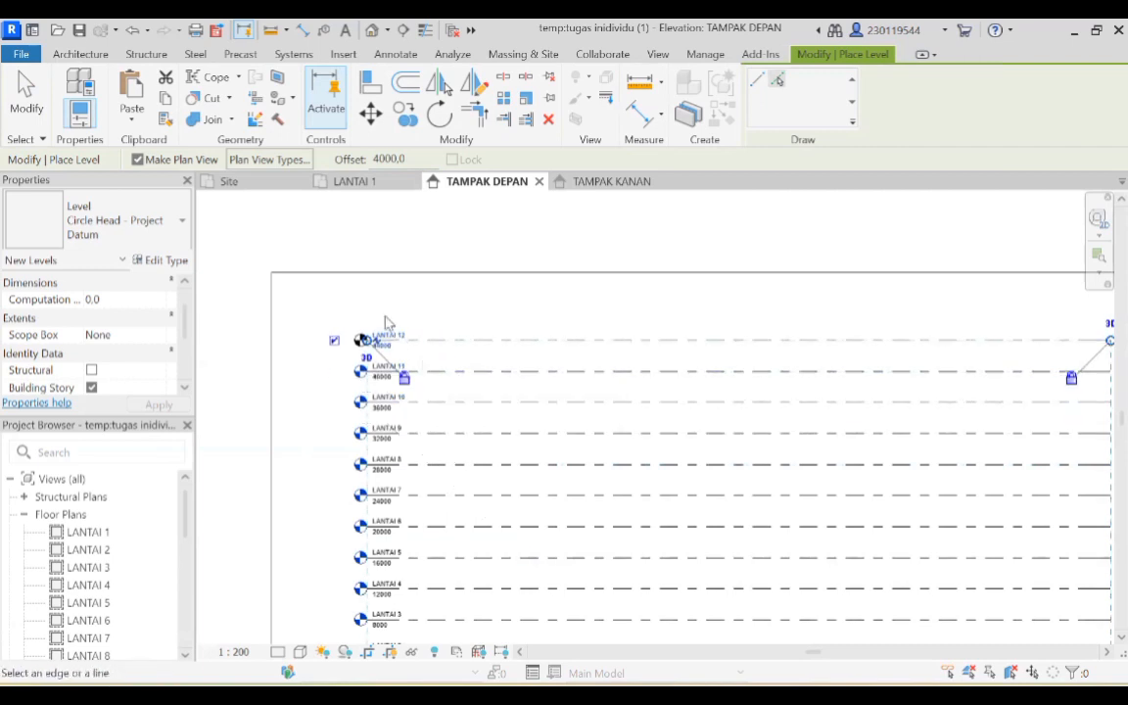
right_click(607, 235)
left_click(620, 245)
right_click(621, 235)
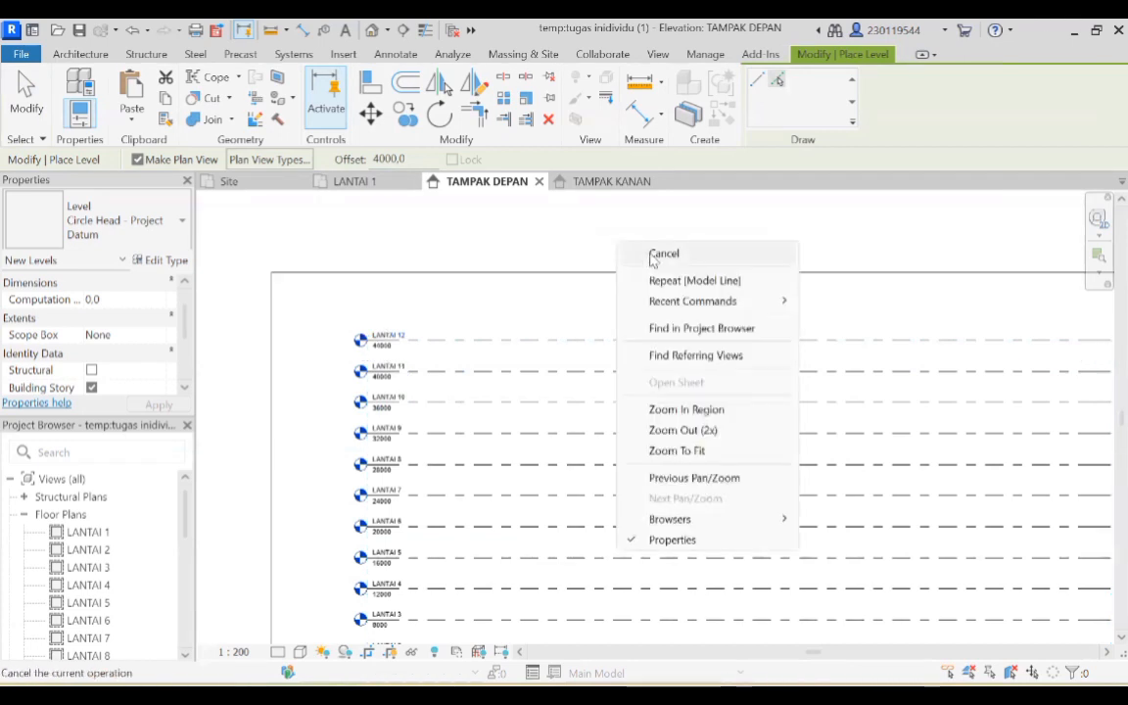
left_click(642, 245)
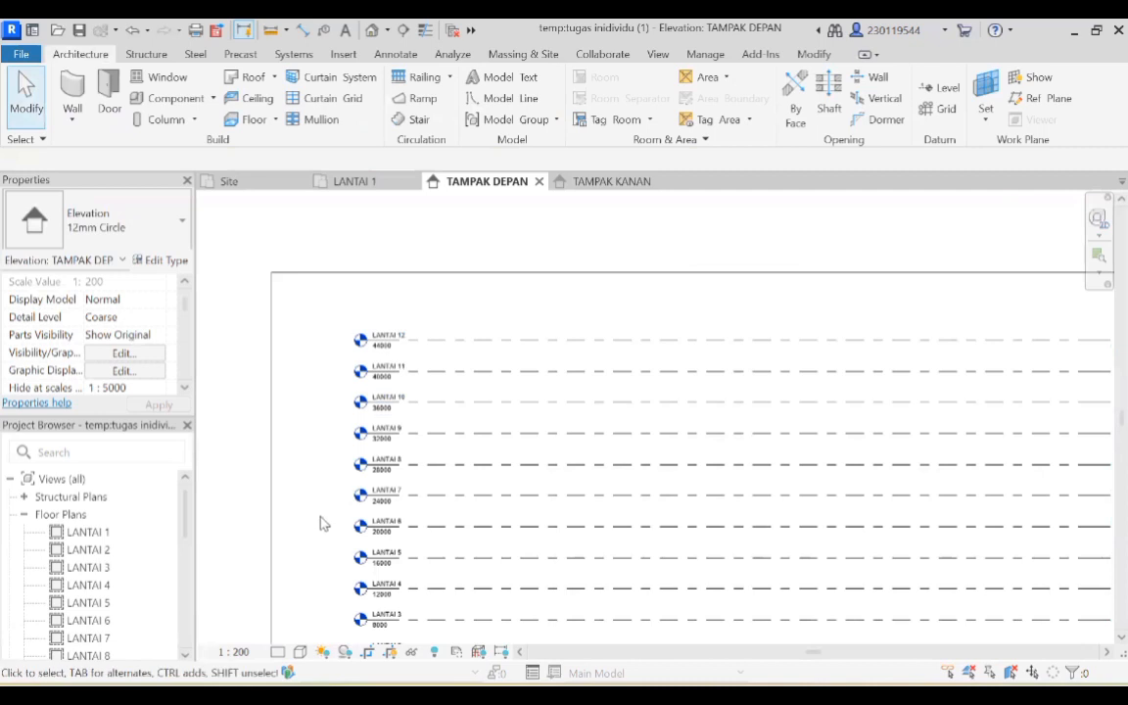
Examine the floor plan views listed for the levels in the project browser.
scroll(113, 504, "down", 3)
scroll(110, 504, "down", 2)
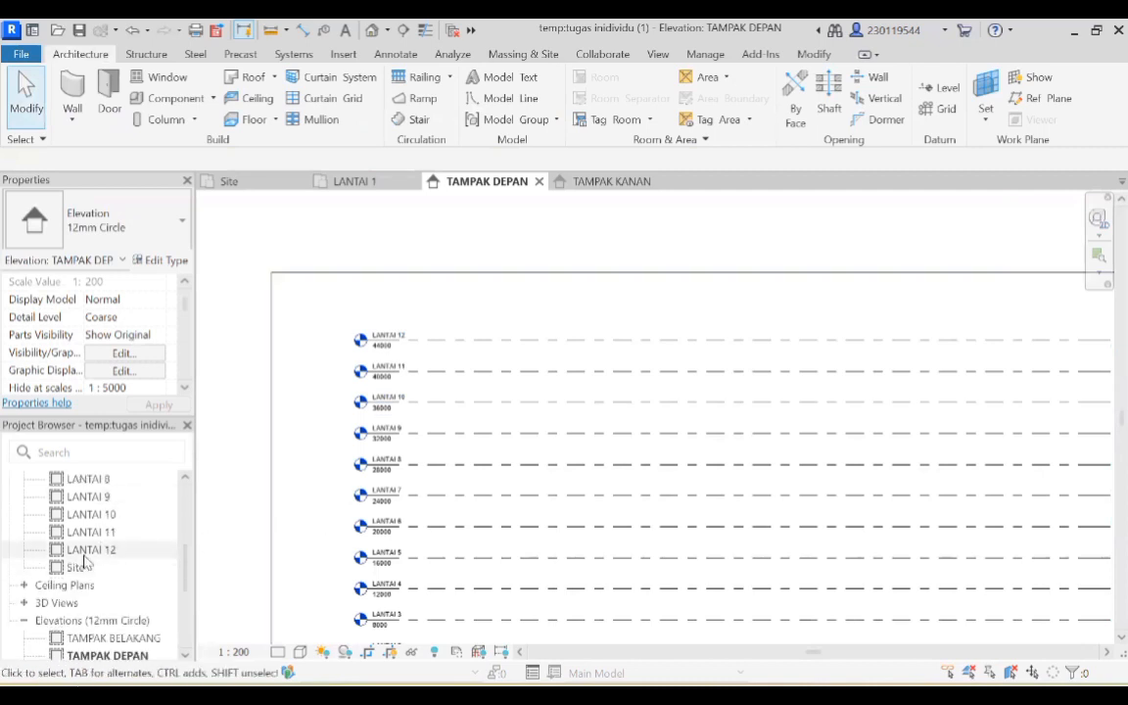
scroll(86, 537, "up", 2)
scroll(83, 541, "up", 2)
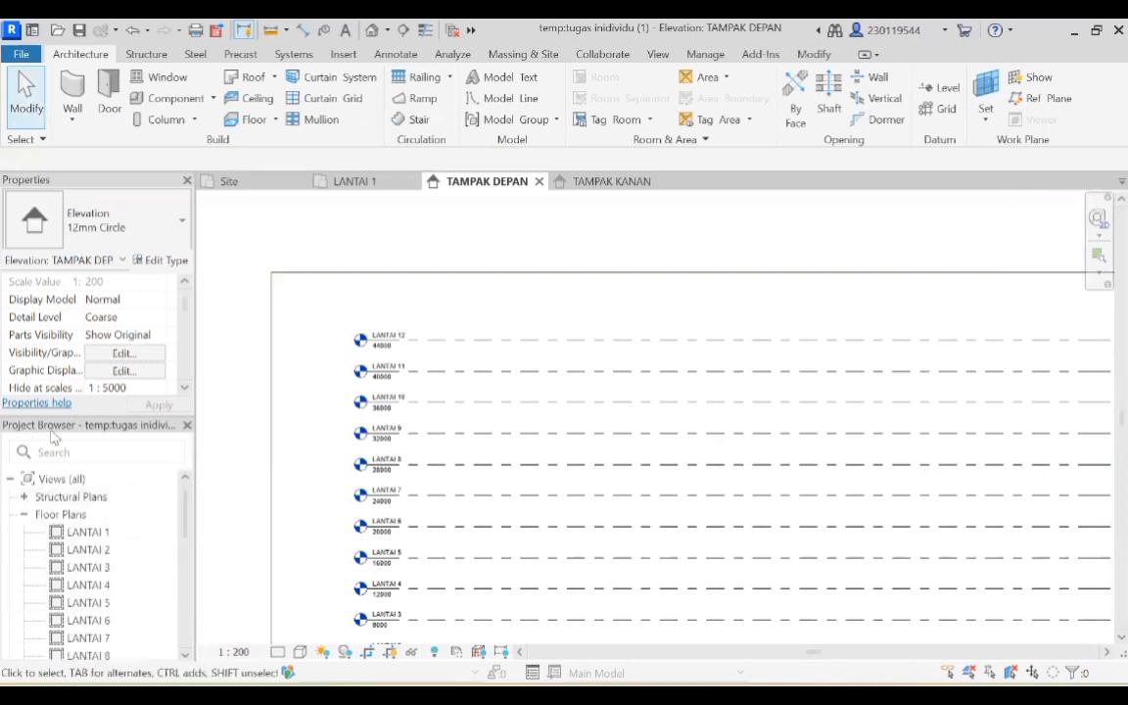
scroll(82, 563, "down", 2)
scroll(82, 556, "up", 2)
scroll(87, 538, "down", 3)
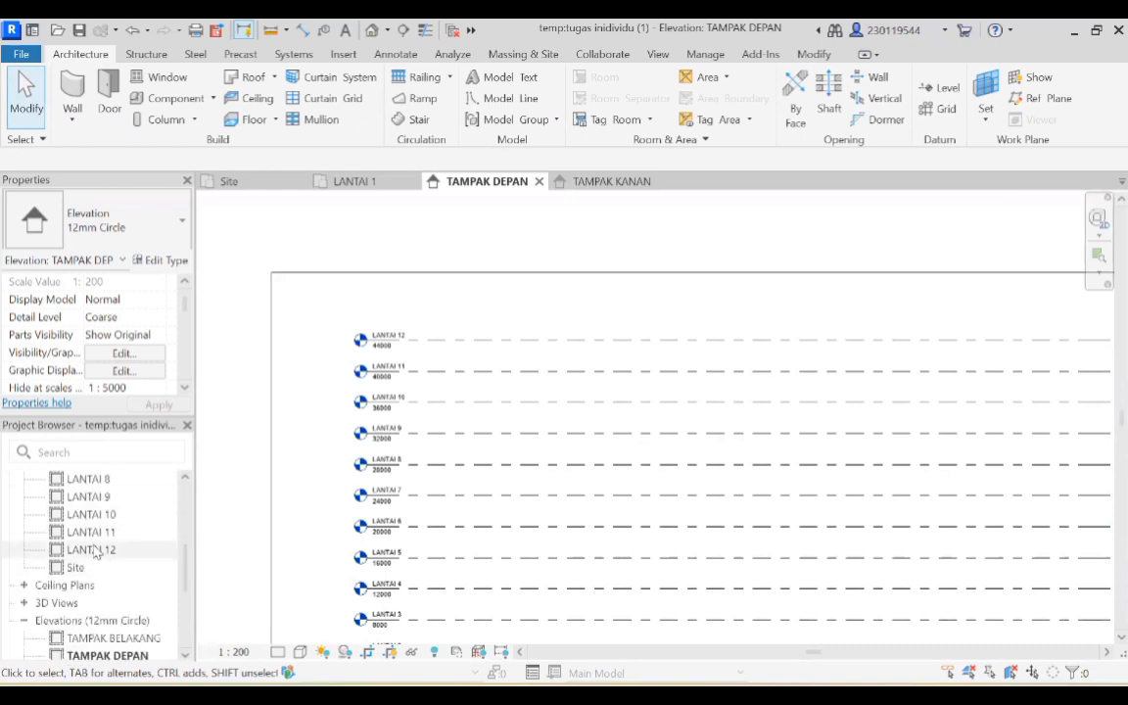
Rename the topmost level, LANTAI 12, to ROOFTOP together with its corresponding views.
left_click(393, 343)
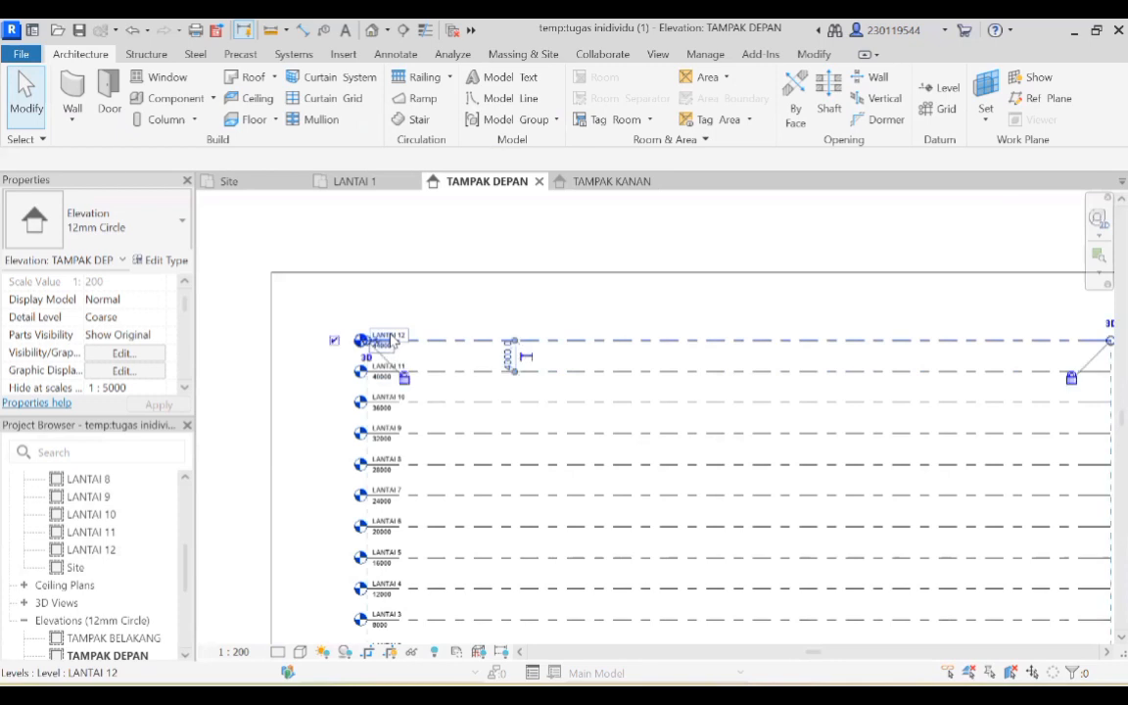
left_click(390, 338)
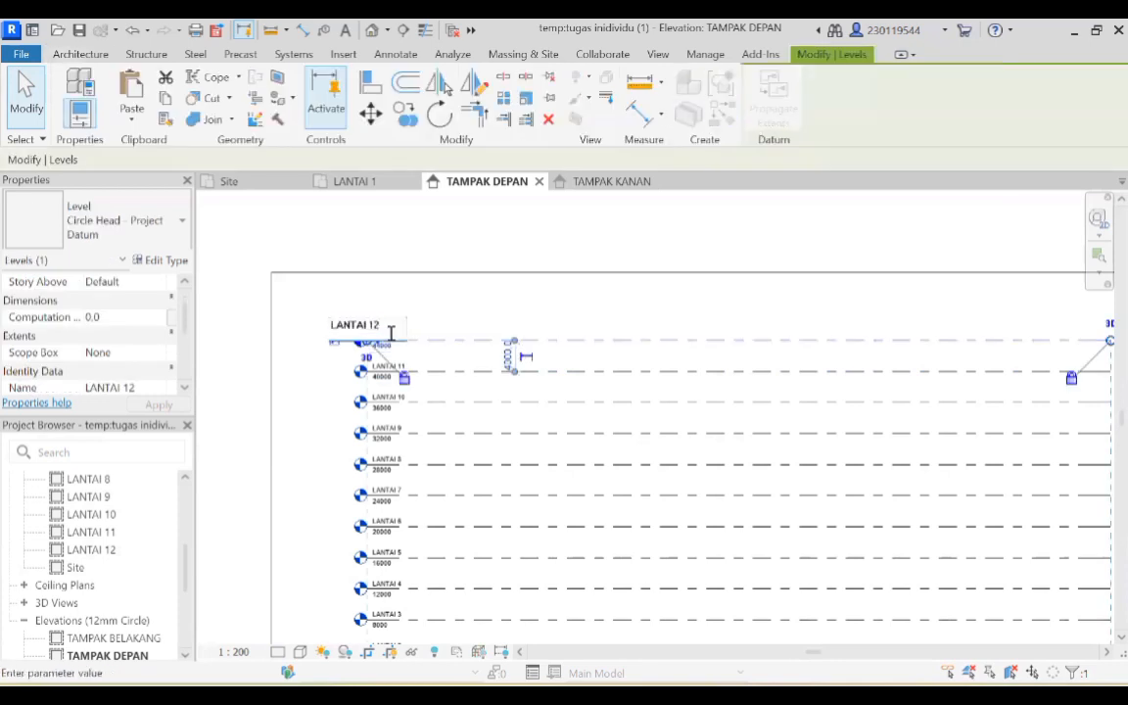
left_click_drag(391, 332, 291, 319)
type("ROO")
key("Return")
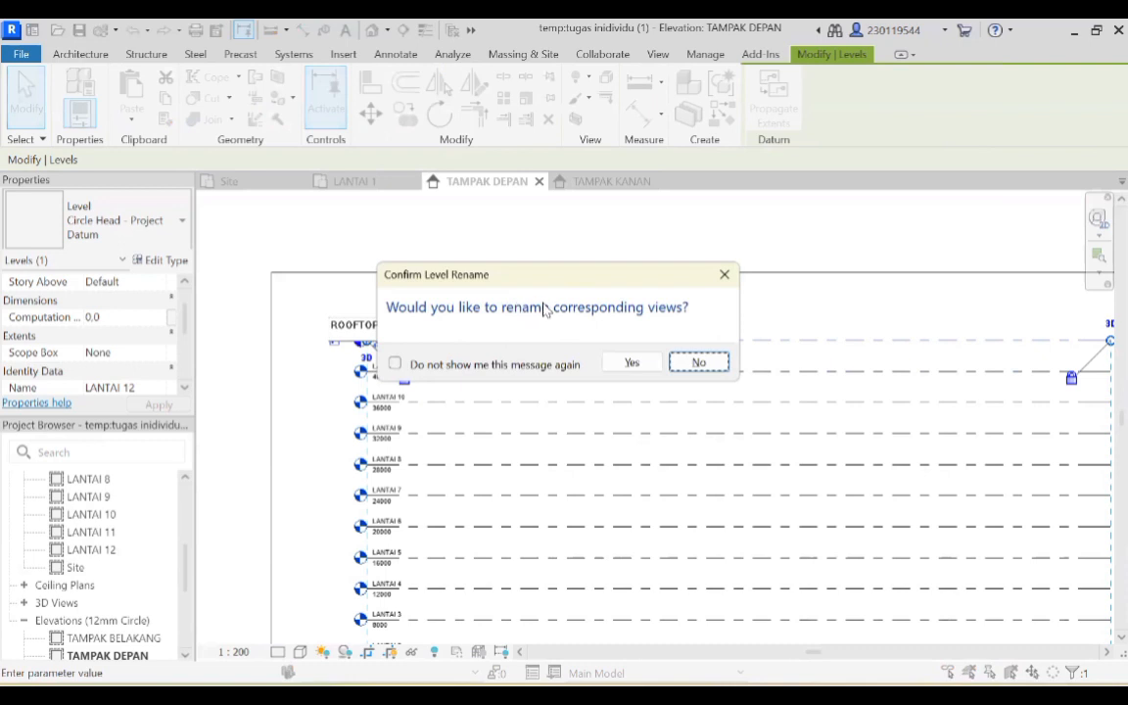
left_click(631, 363)
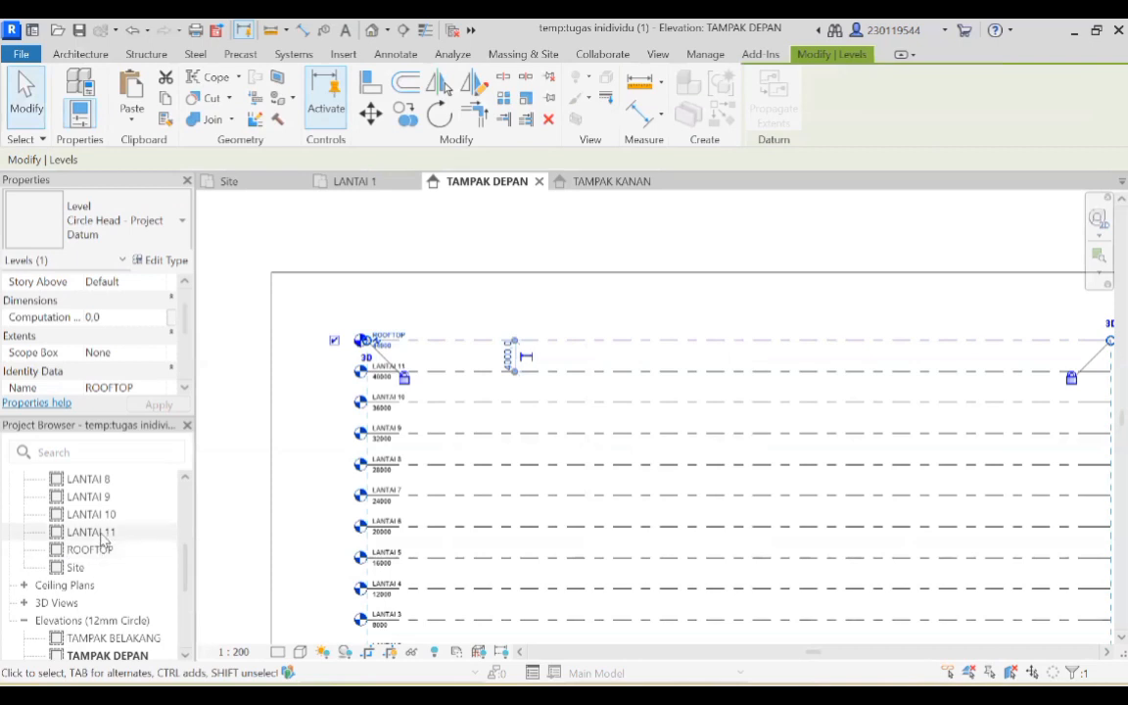
left_click(464, 255)
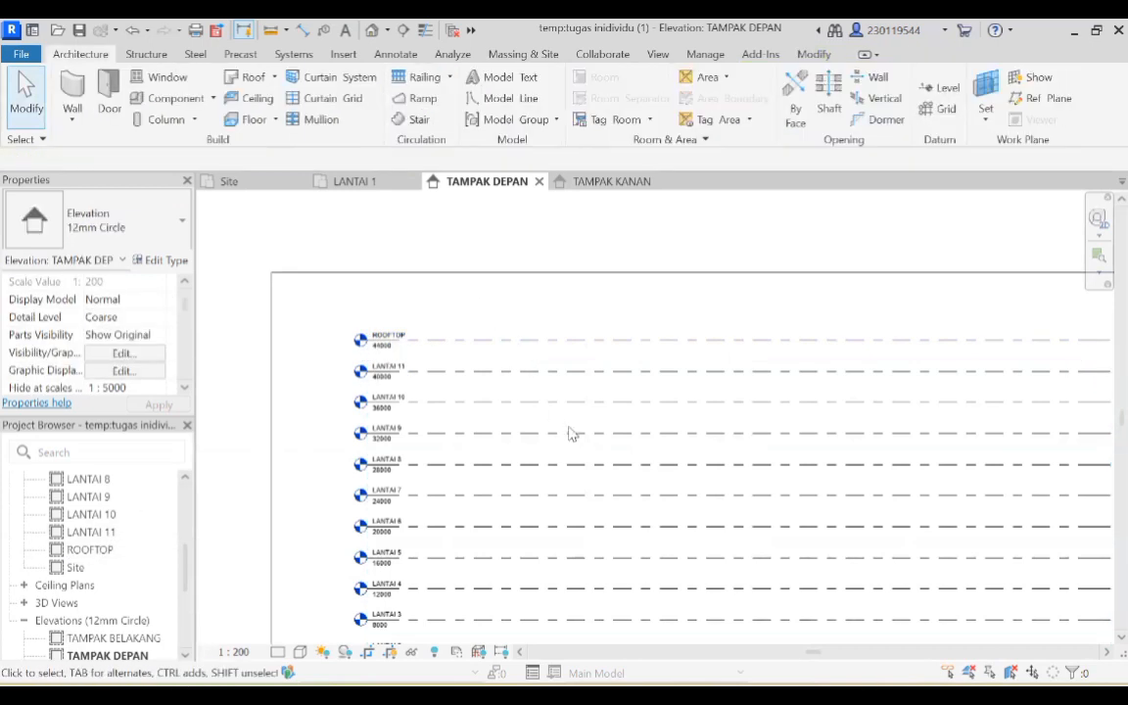
scroll(573, 433, "down", 3)
middle_click_drag(681, 578, 616, 532)
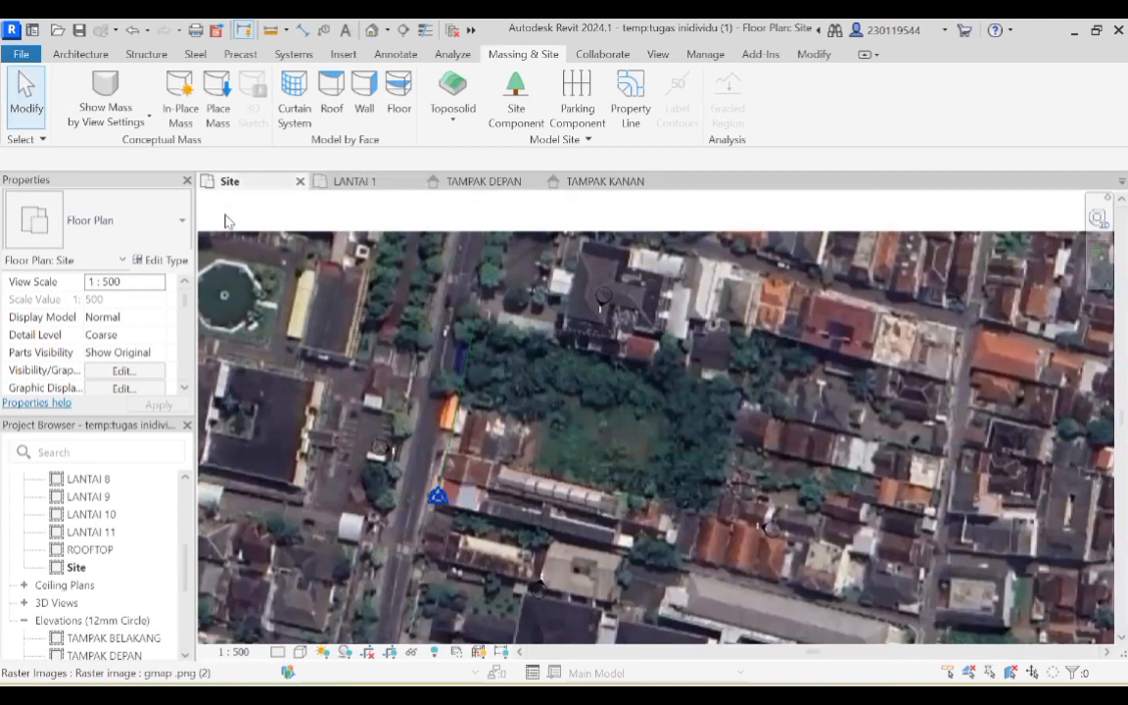
Try a view scale of 1:100 on the Site floor plan and restore the scale to 1:500.
left_click(235, 653)
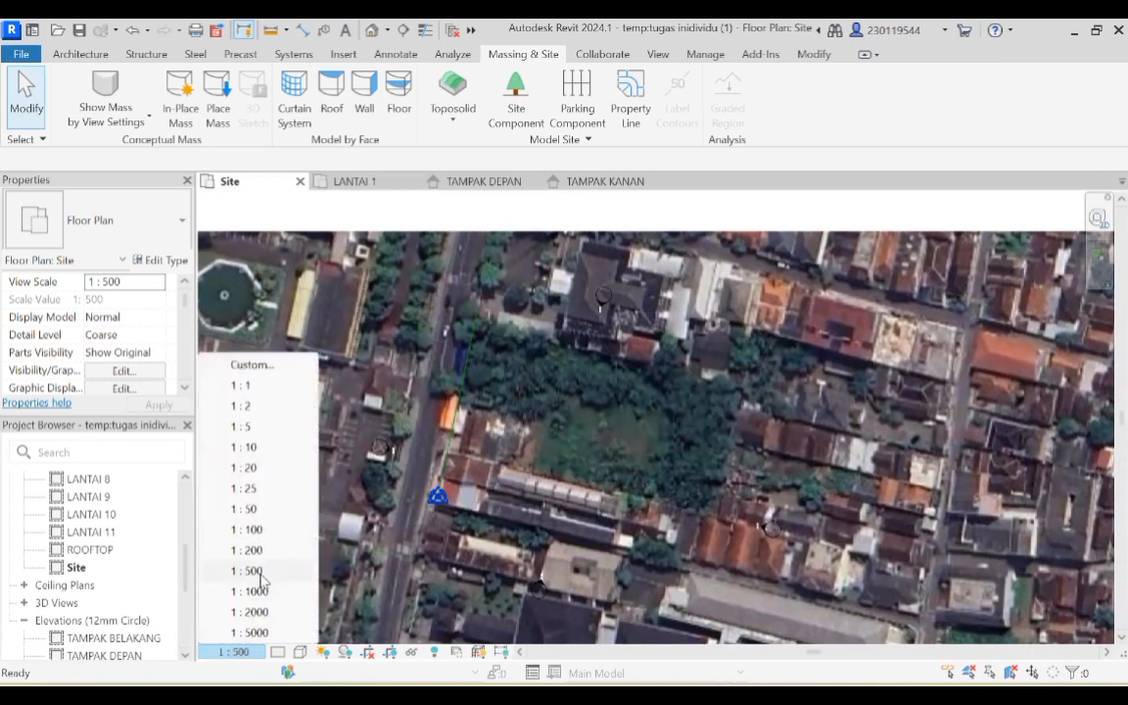
left_click(263, 577)
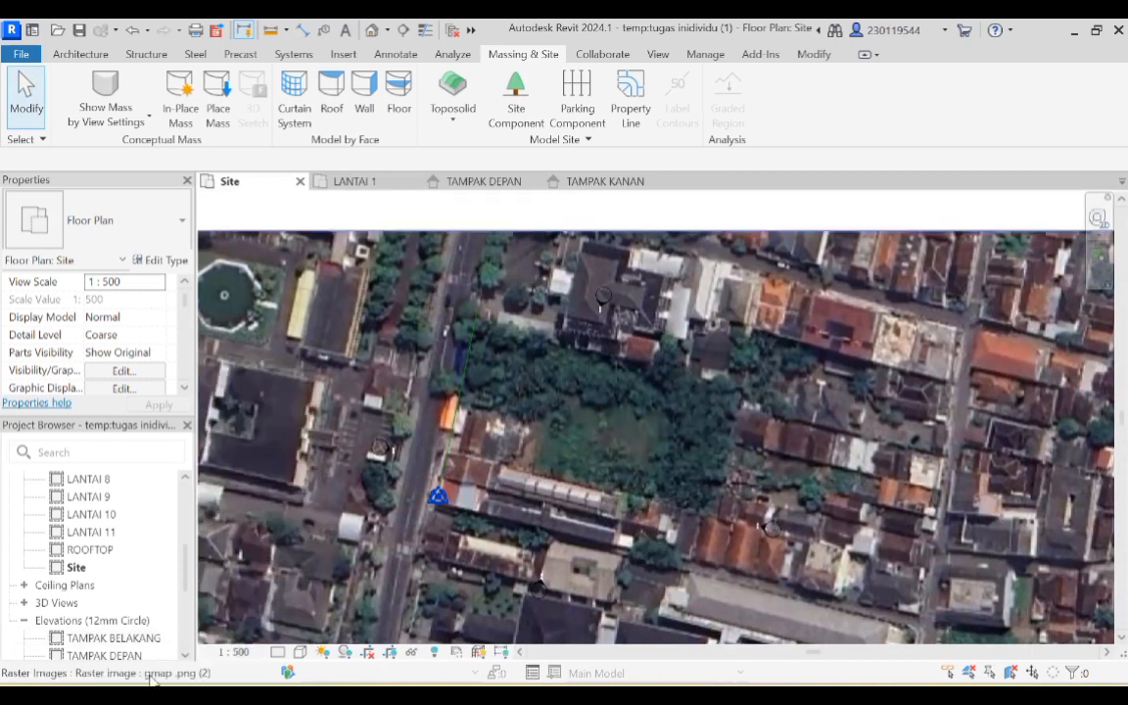
left_click(240, 652)
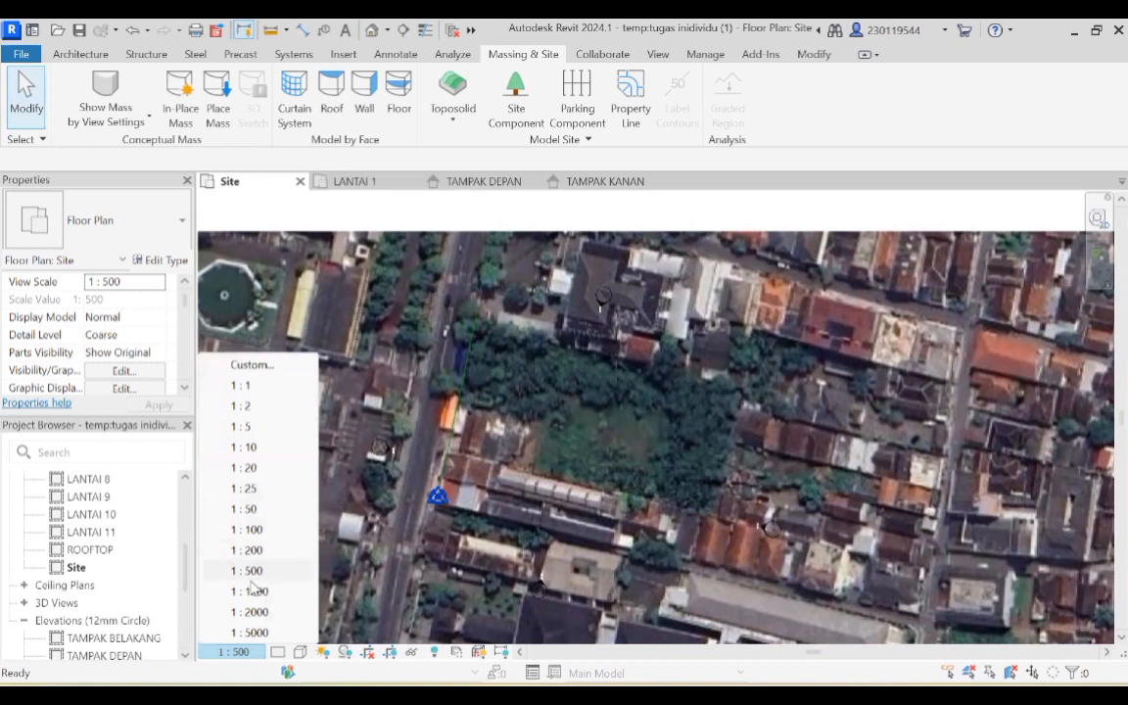
left_click(247, 530)
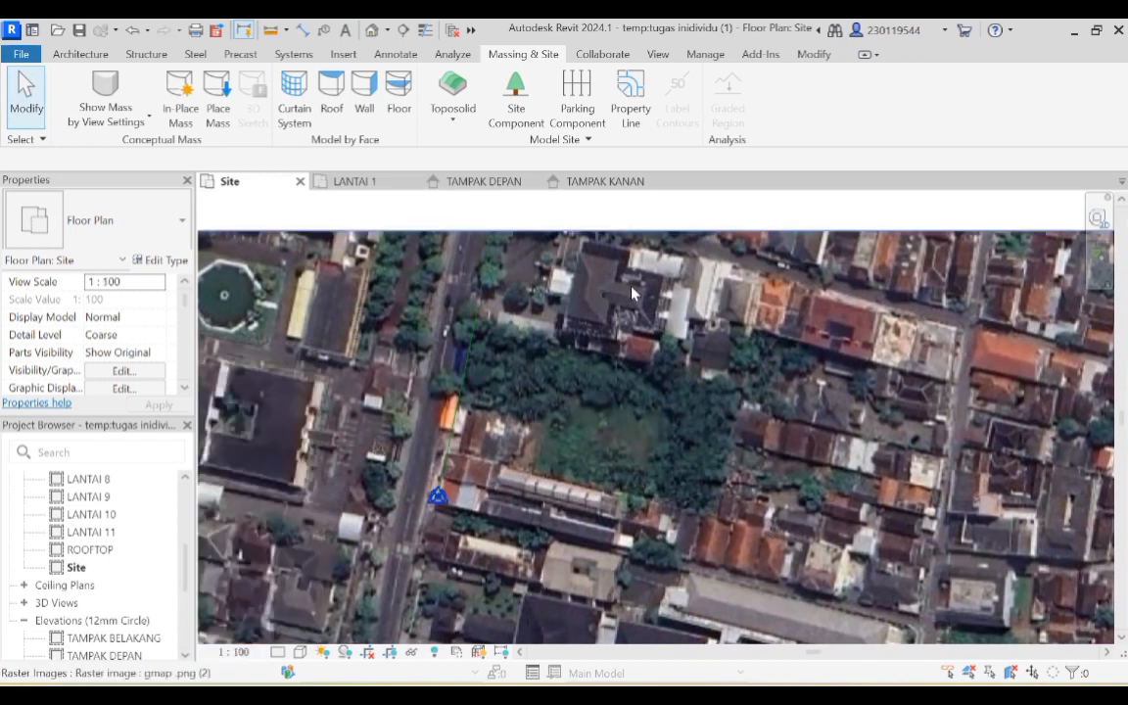
scroll(612, 302, "up", 5)
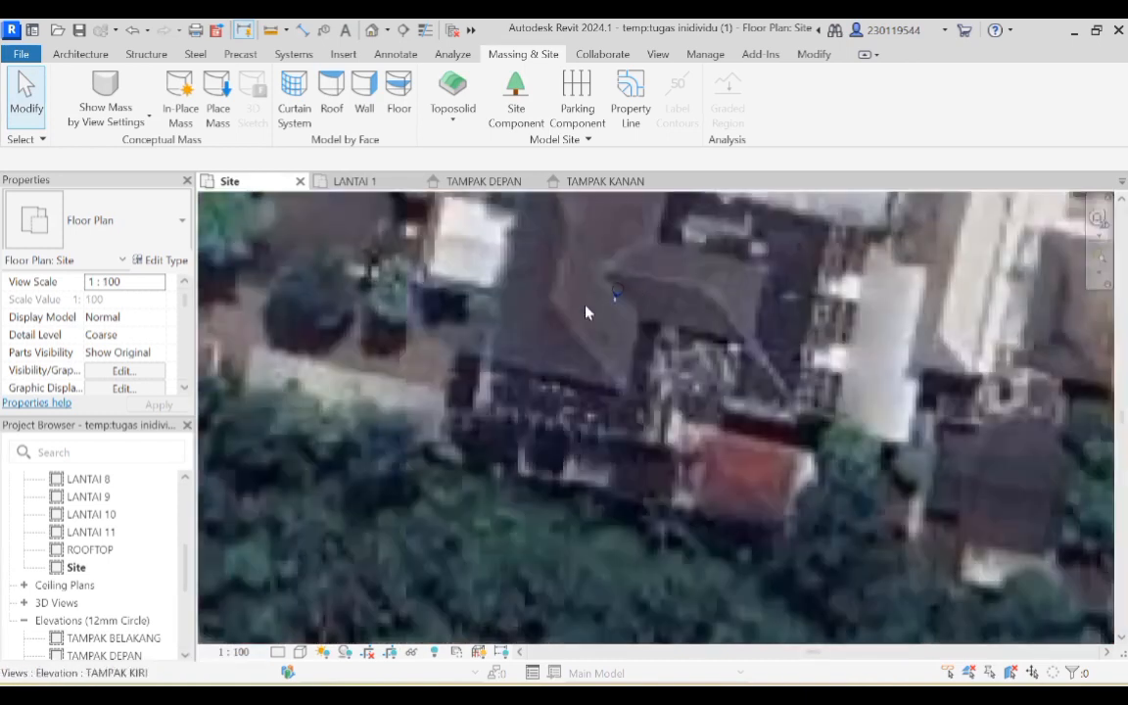
scroll(621, 302, "down", 5)
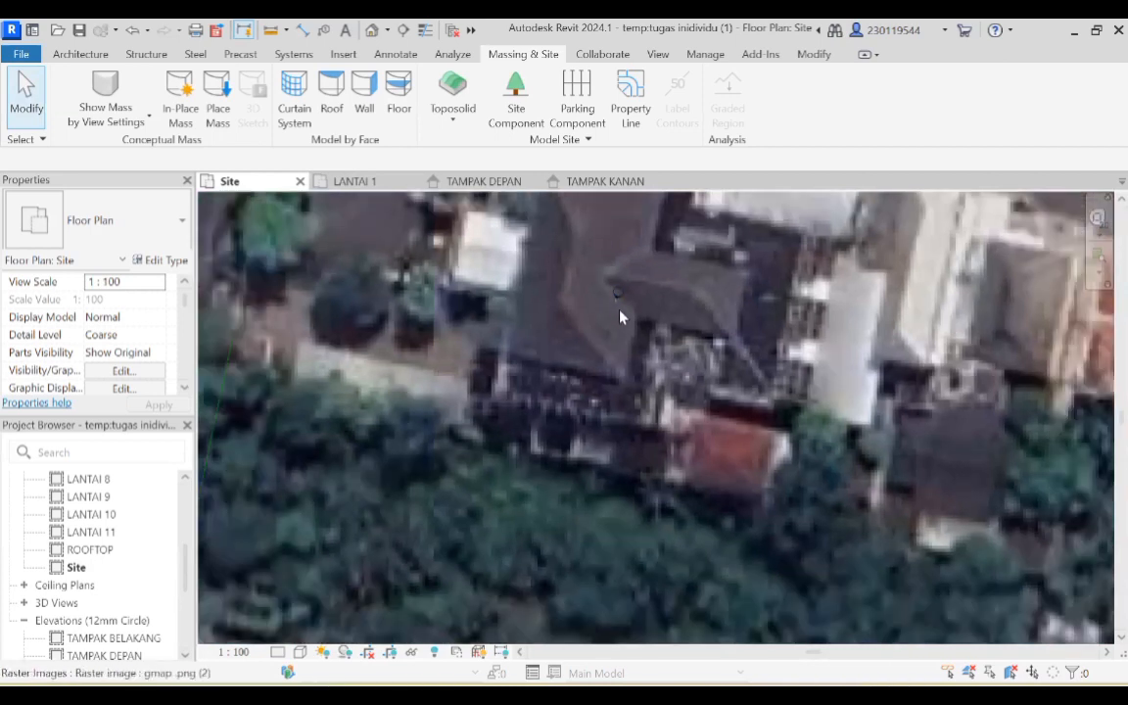
scroll(459, 606, "down", 3)
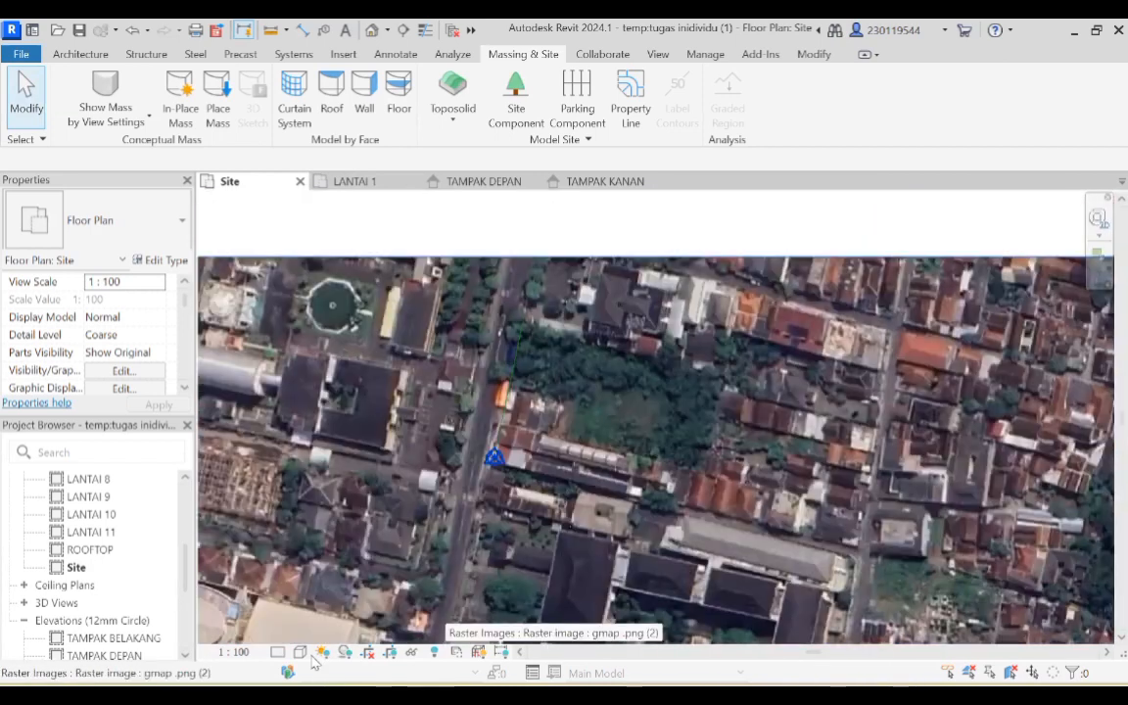
left_click(233, 651)
left_click(247, 571)
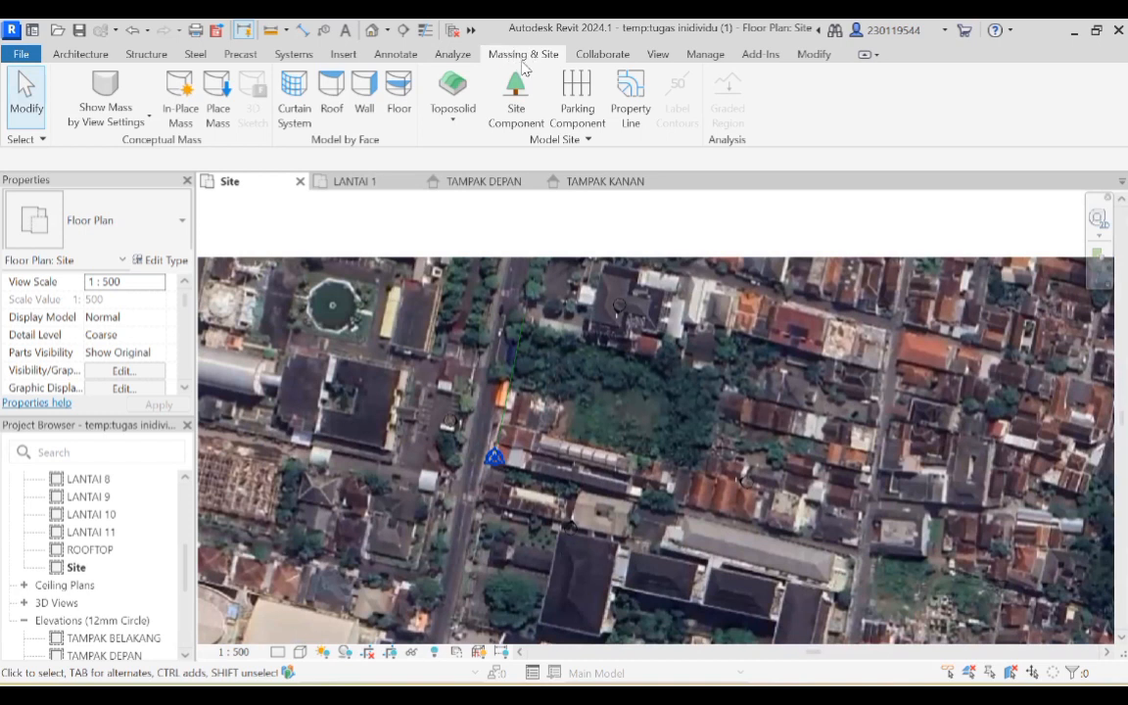
Create a property line by sketching three connected sides around the plot from the existing boundary line's lower endpoint, and finish the sketch.
left_click(633, 104)
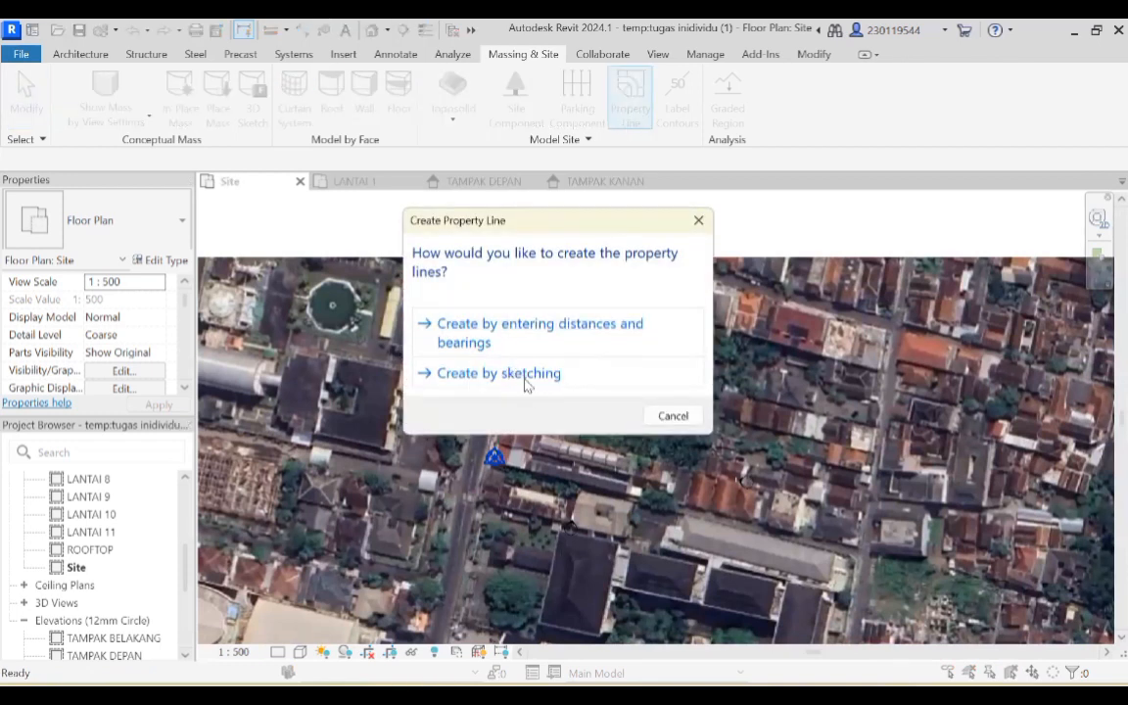
left_click(527, 385)
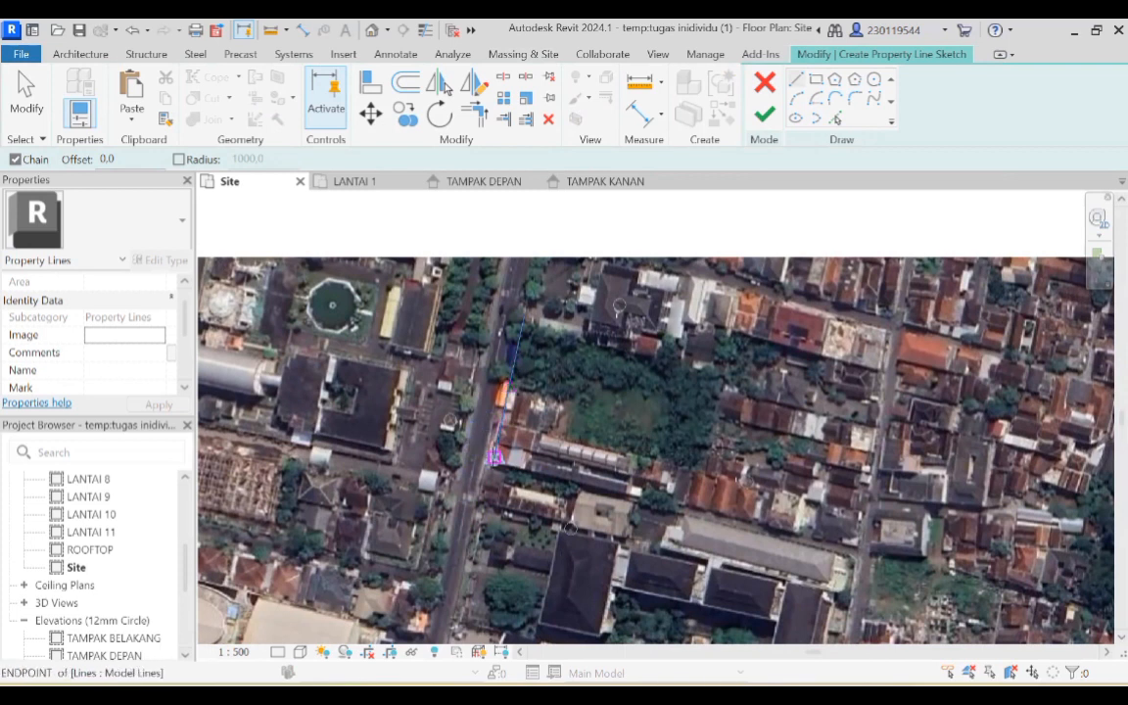
left_click(496, 455)
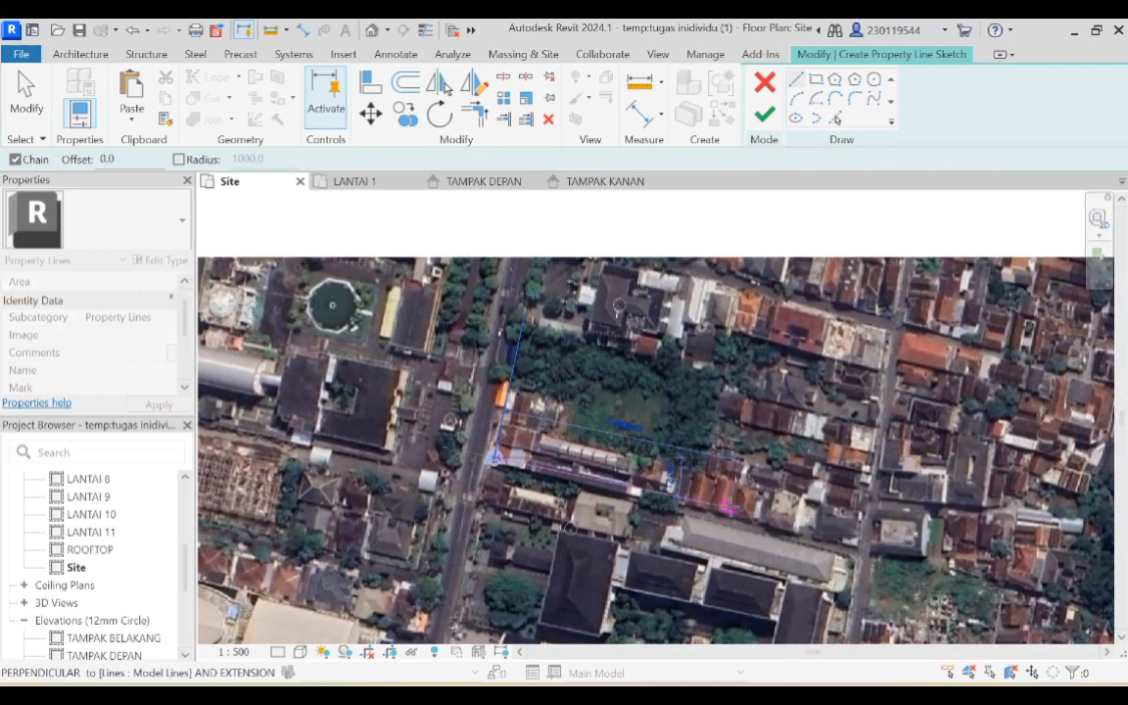
left_click(730, 506)
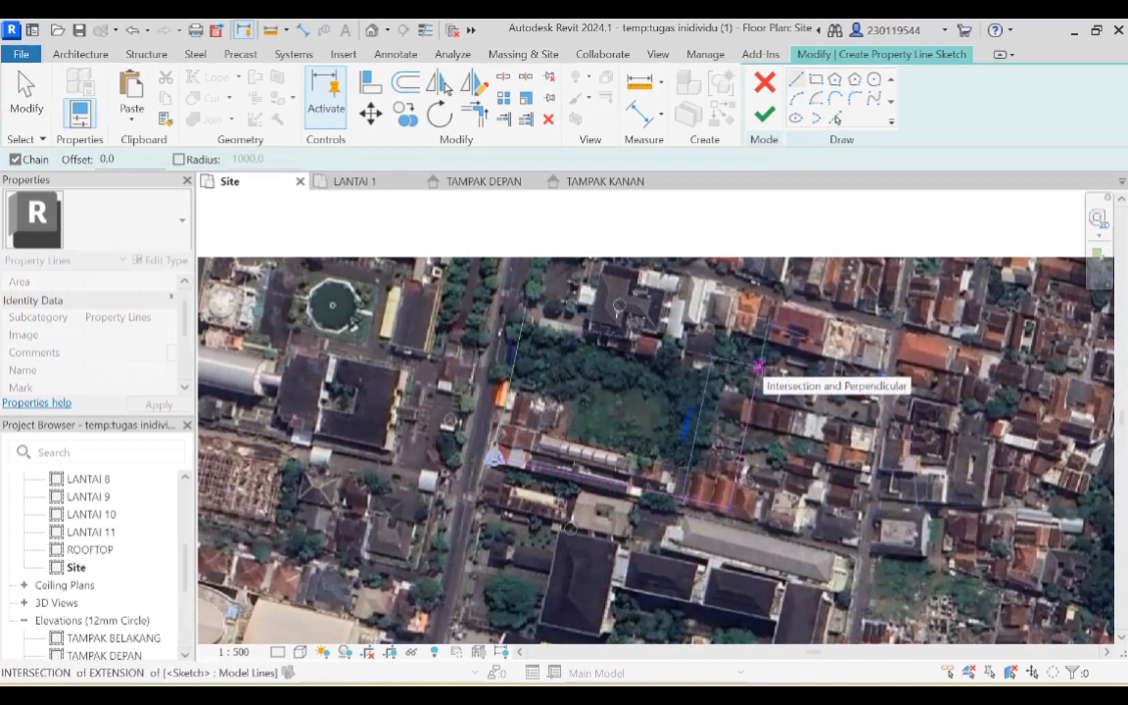
left_click(759, 366)
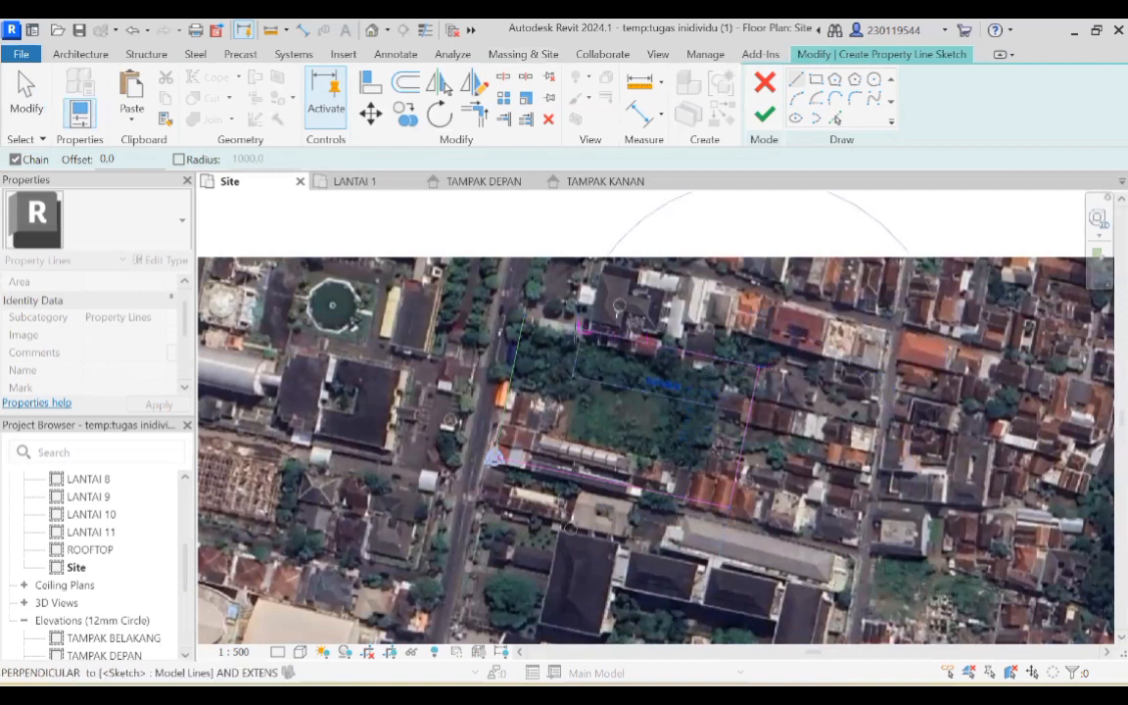
left_click(537, 319)
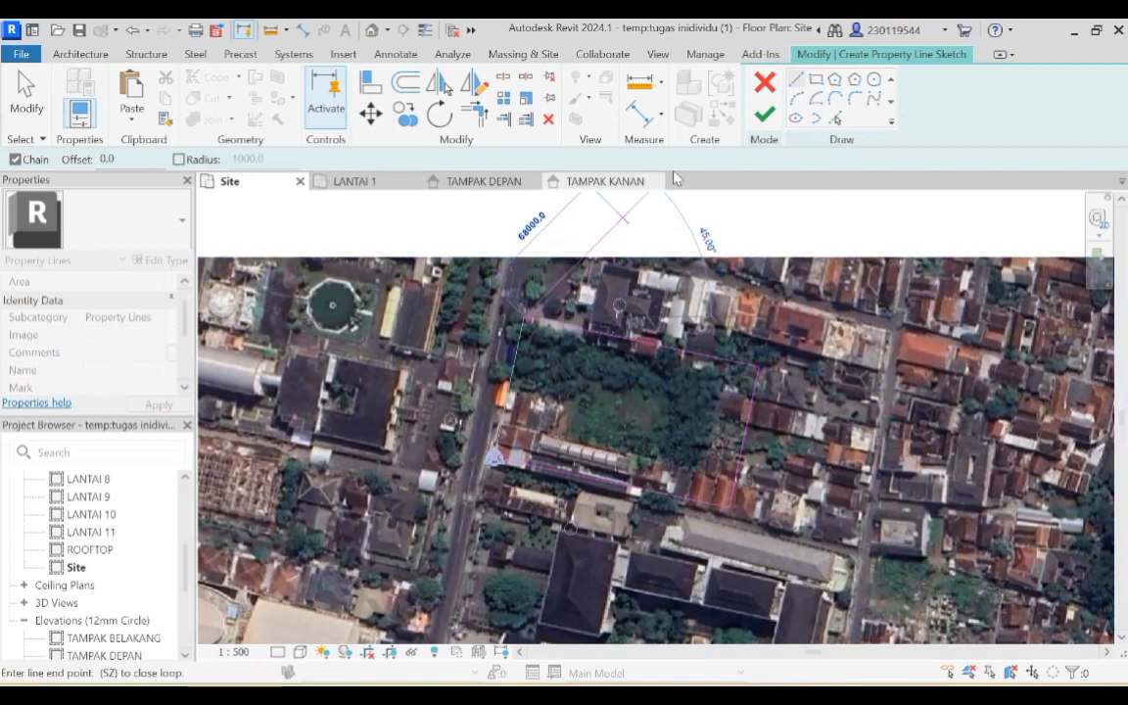
left_click(763, 112)
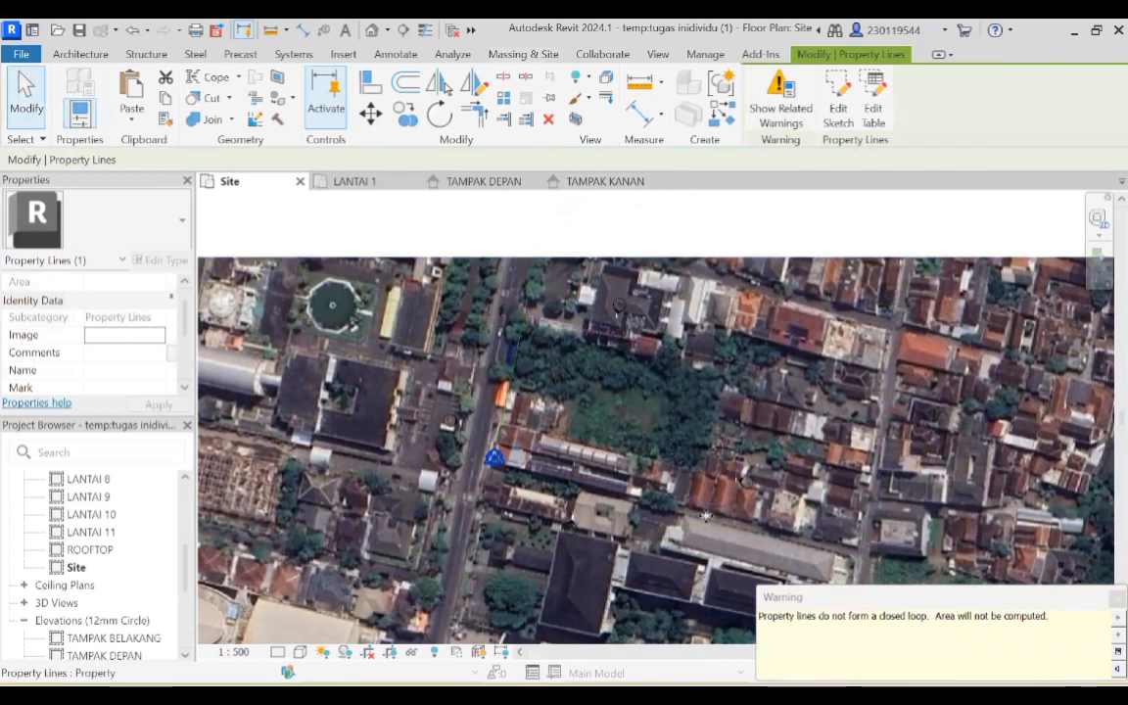
scroll(587, 323, "down", 1)
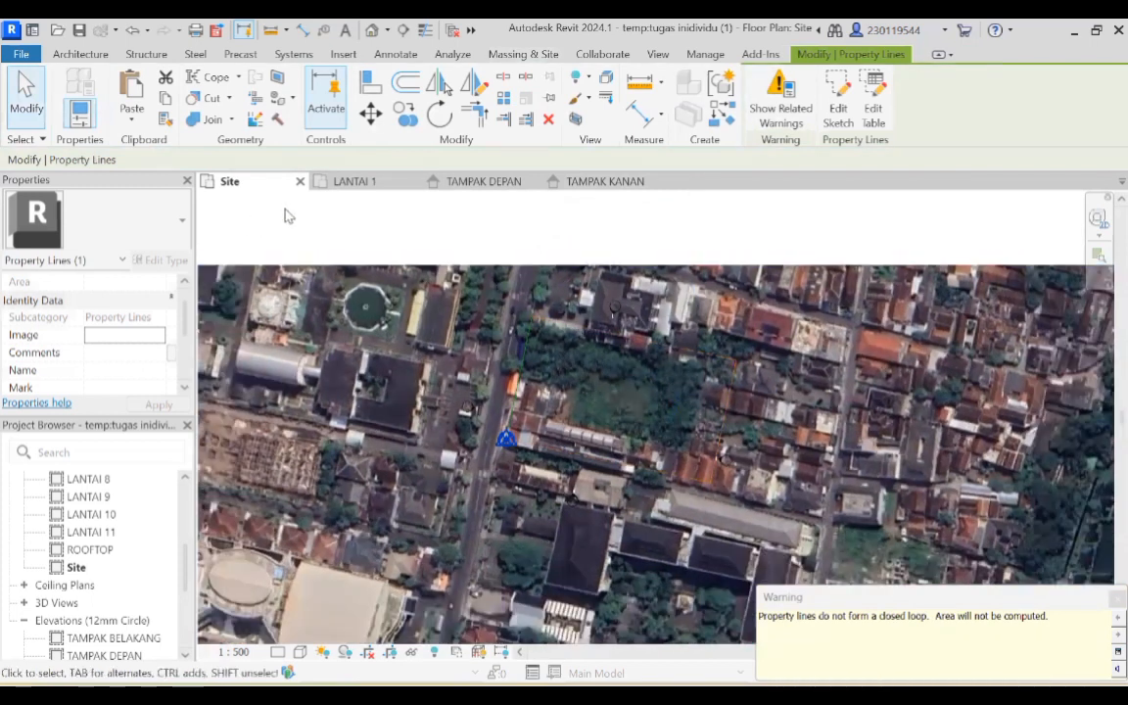
On the LANTAI 1 plan, draw a 70000 long horizontal model line across the plot, 10000 above its lower edge.
left_click(353, 183)
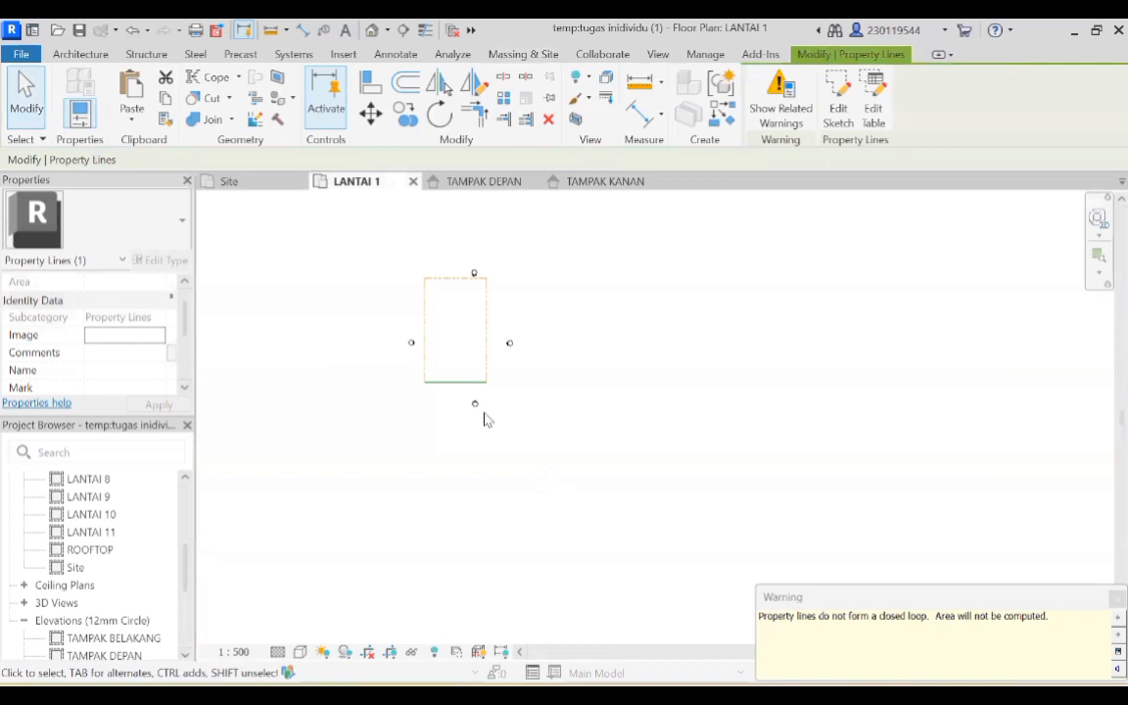
scroll(465, 347, "up", 3)
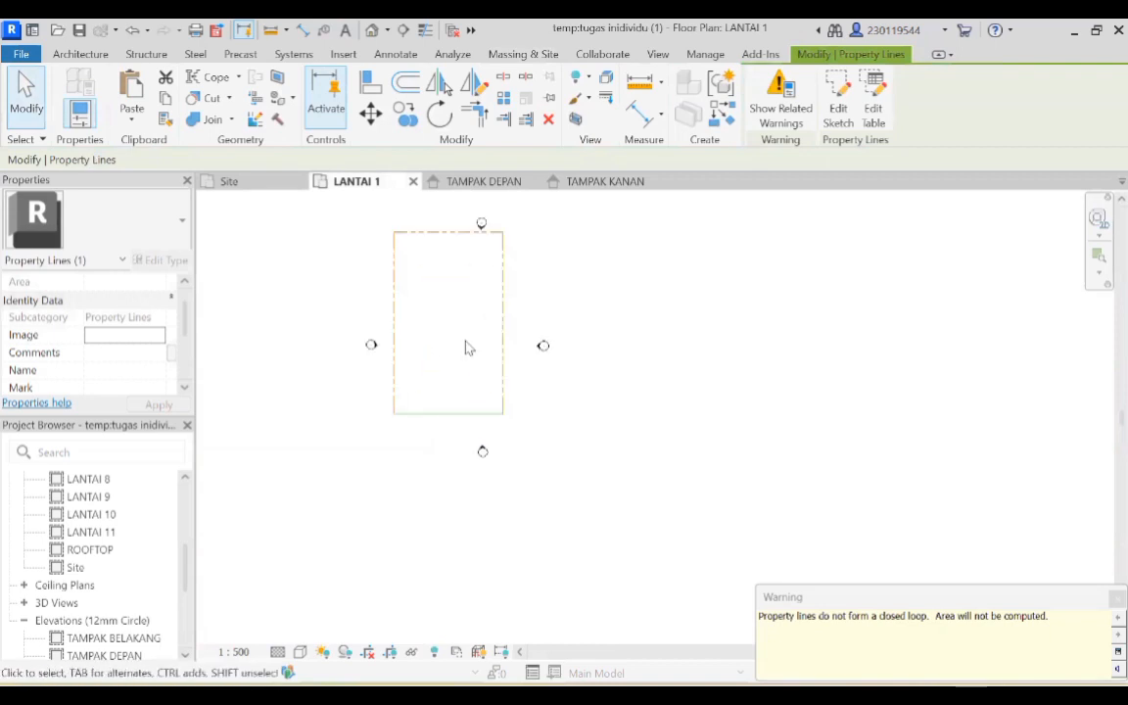
scroll(465, 345, "down", 2)
key("l")
key("i")
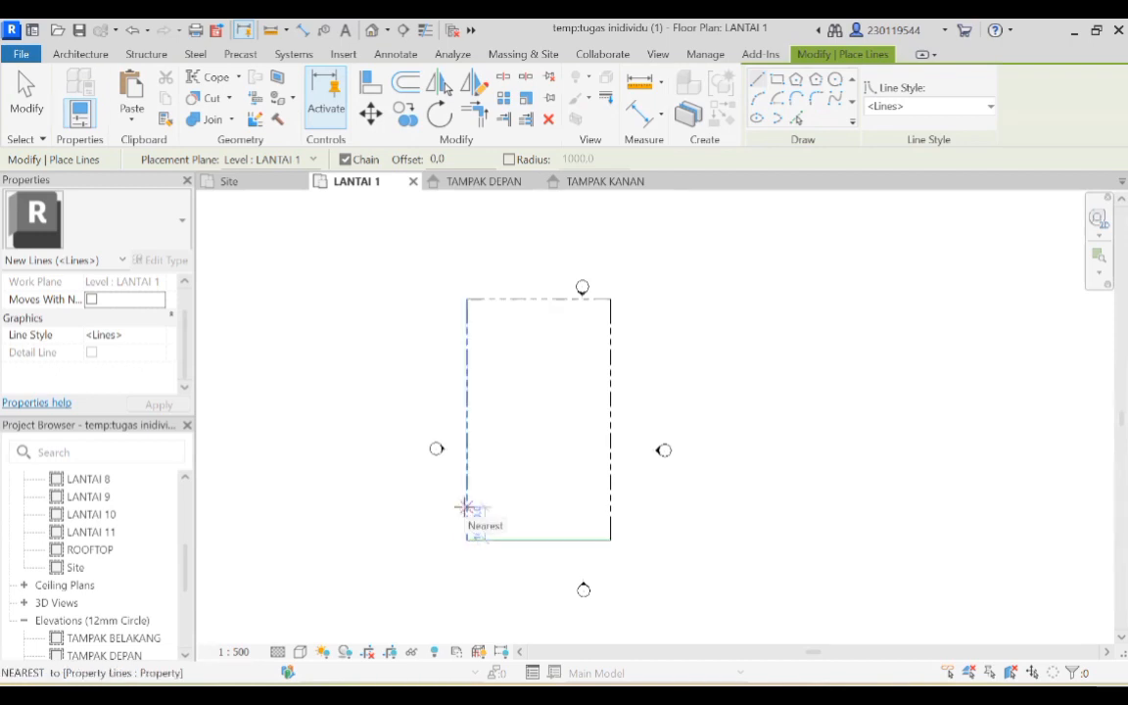
left_click(466, 508)
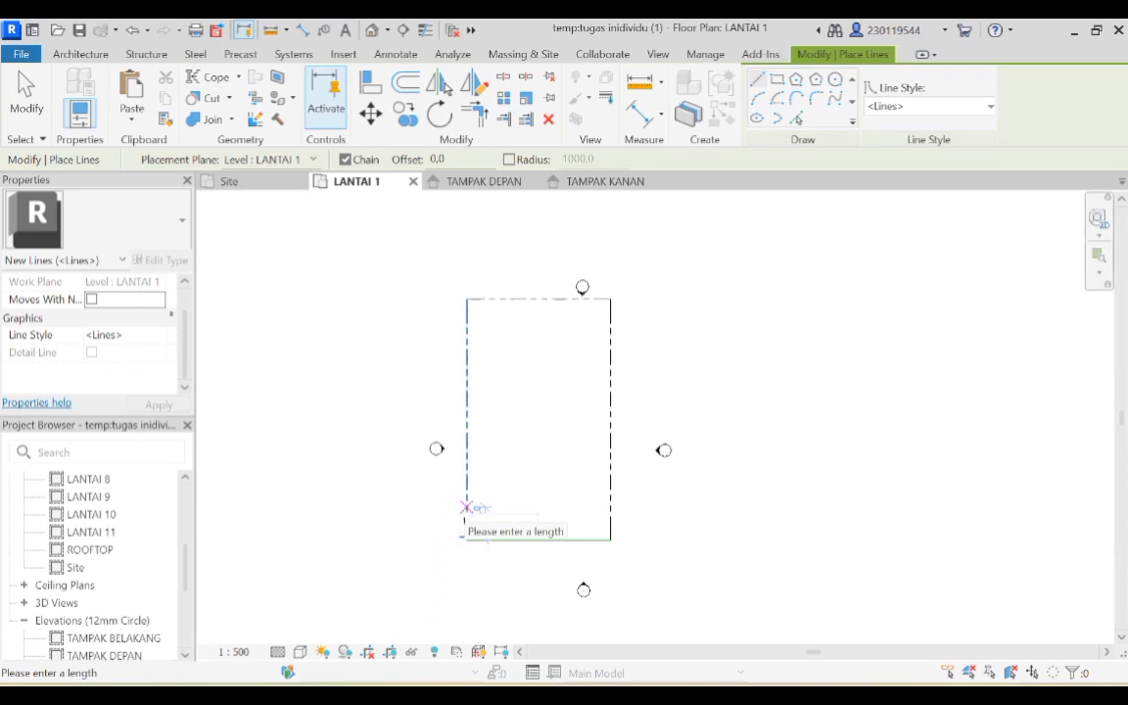
type("10000")
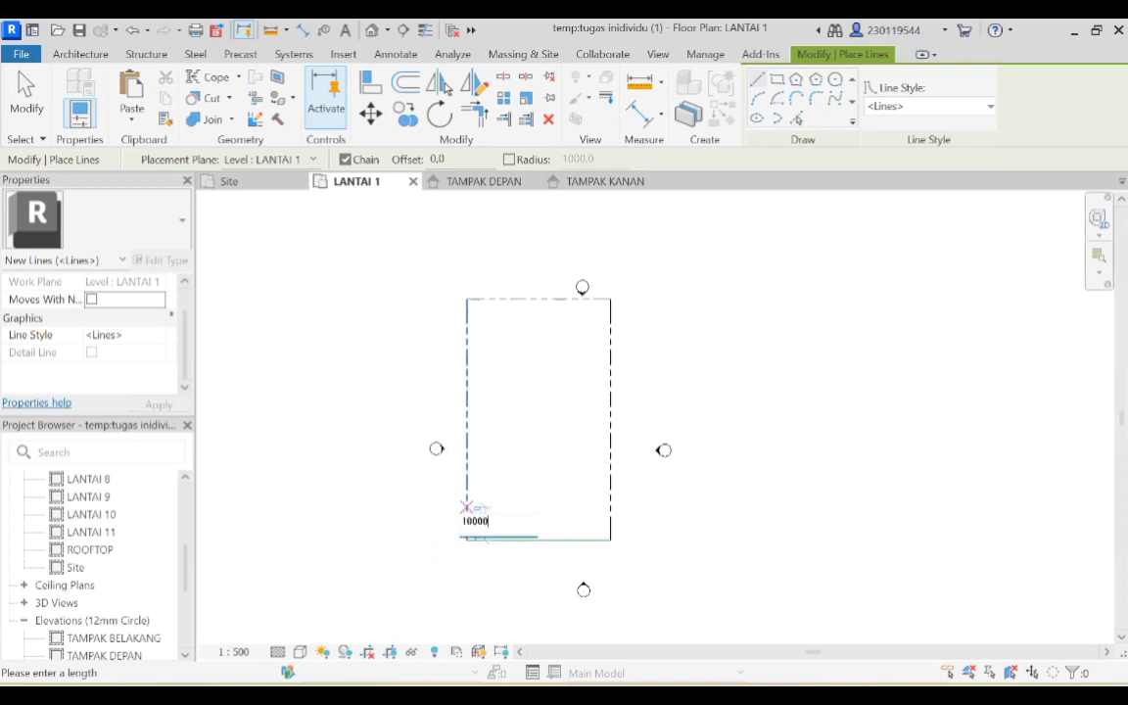
key("Return")
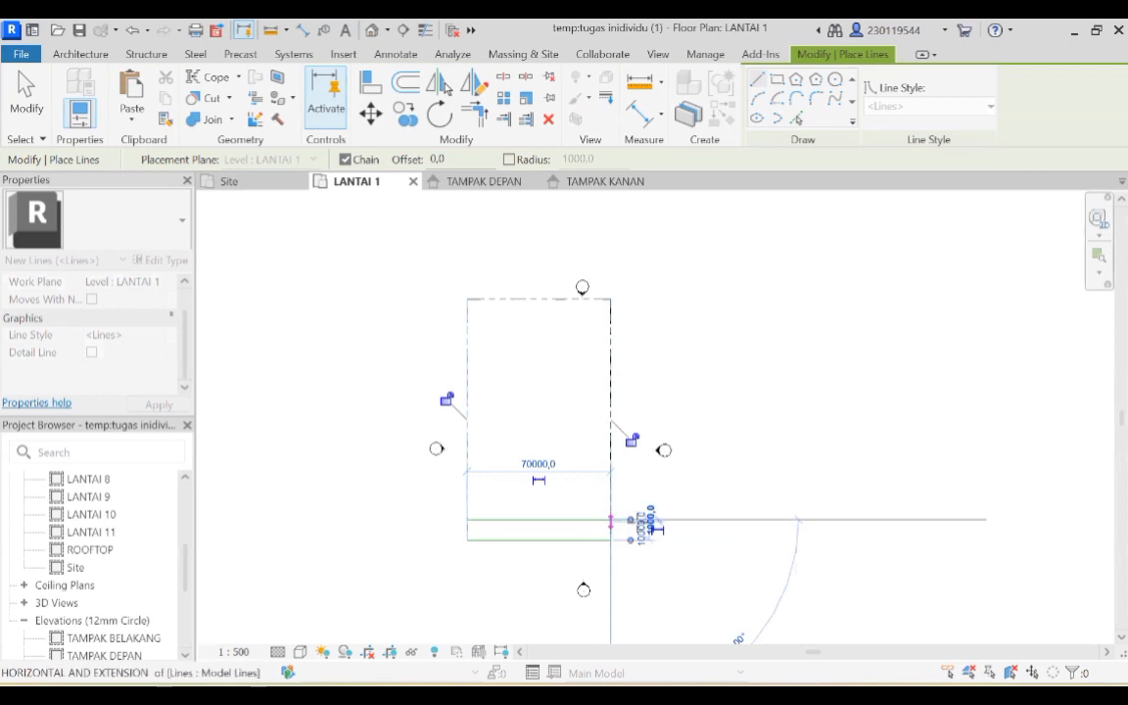
left_click(610, 520)
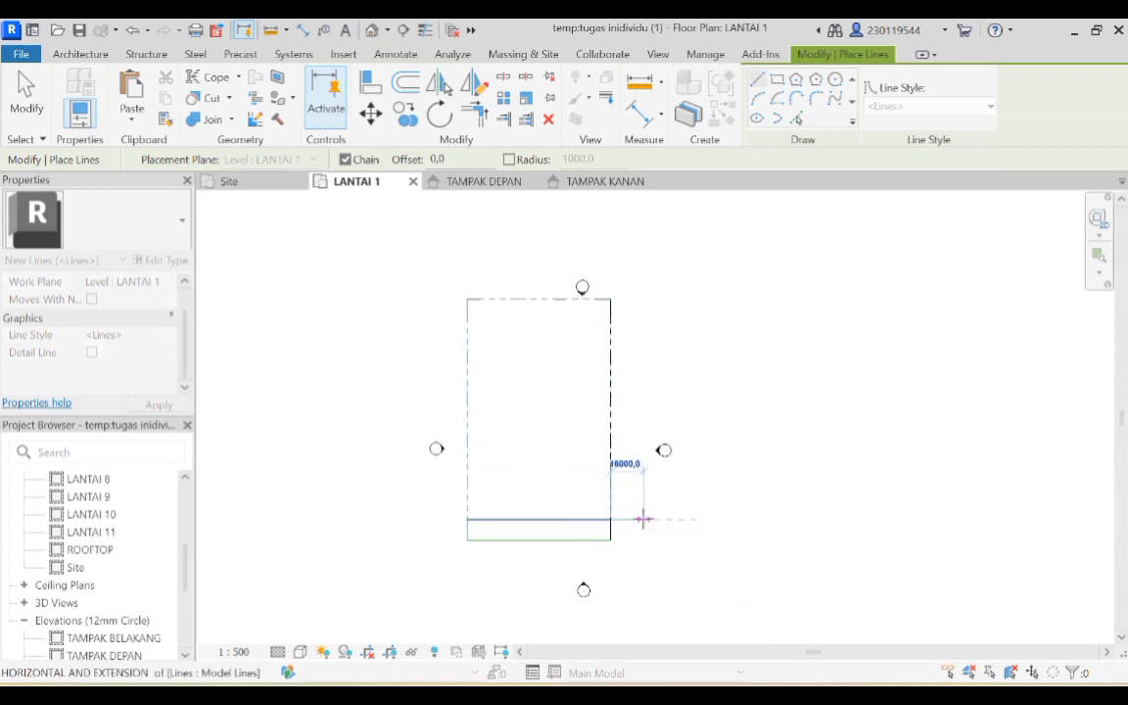
right_click(642, 520)
left_click(679, 201)
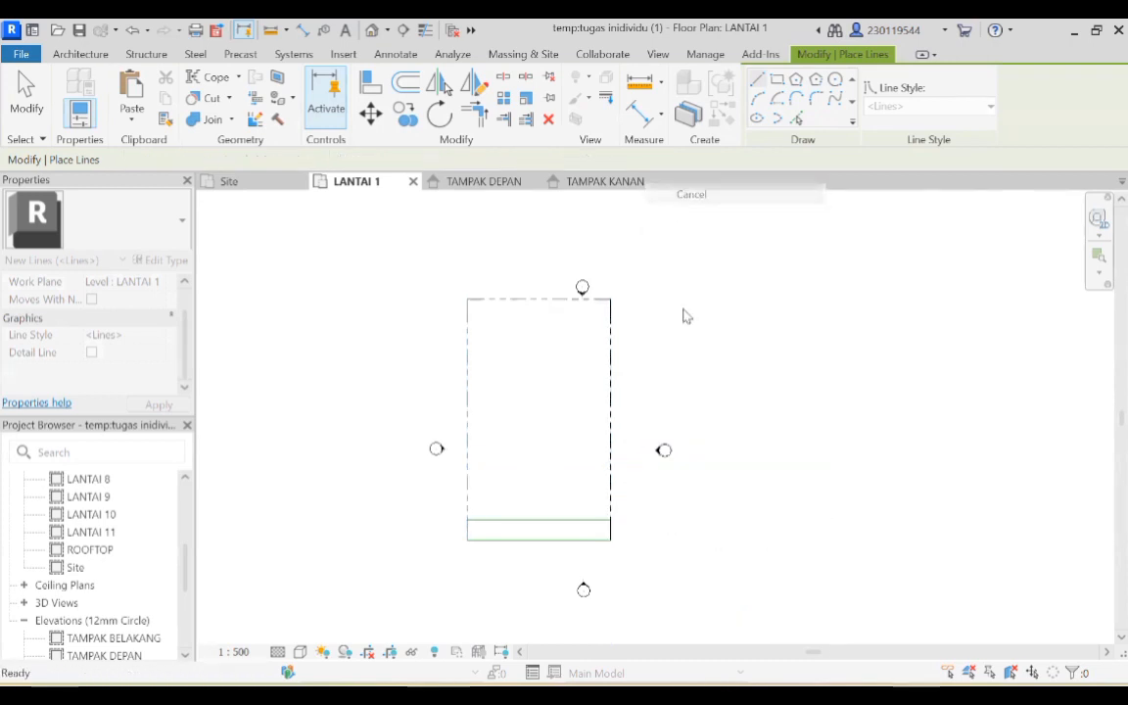
scroll(518, 531, "up", 2)
scroll(685, 585, "up", 2)
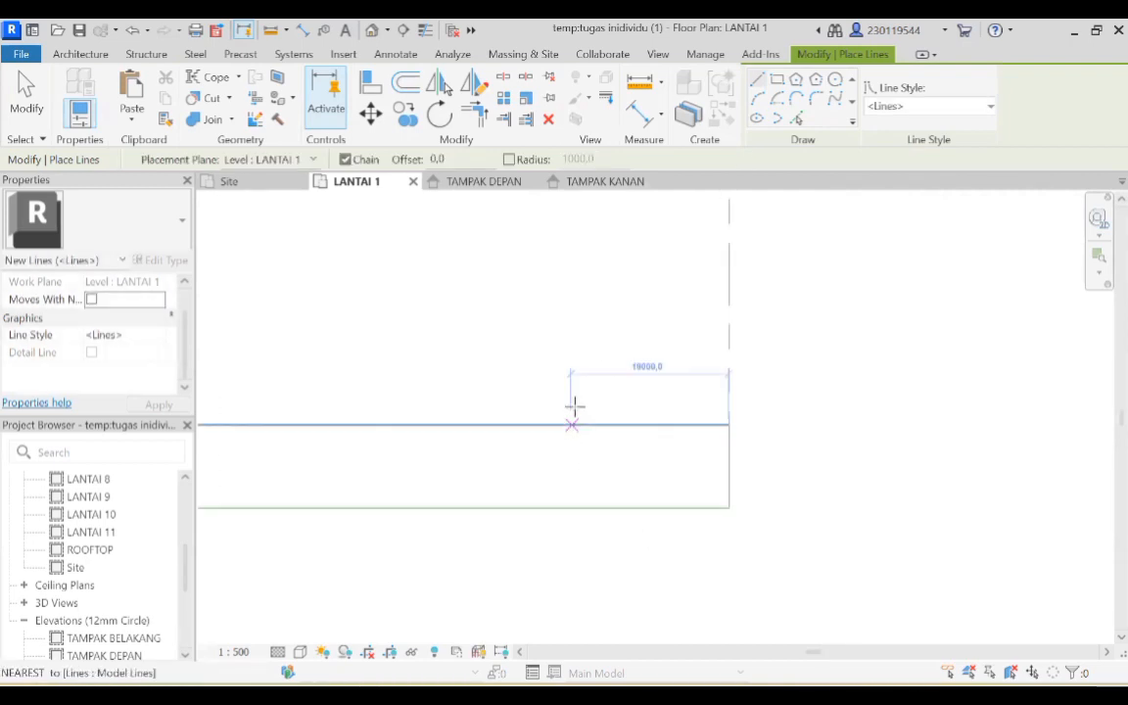
right_click(1067, 390)
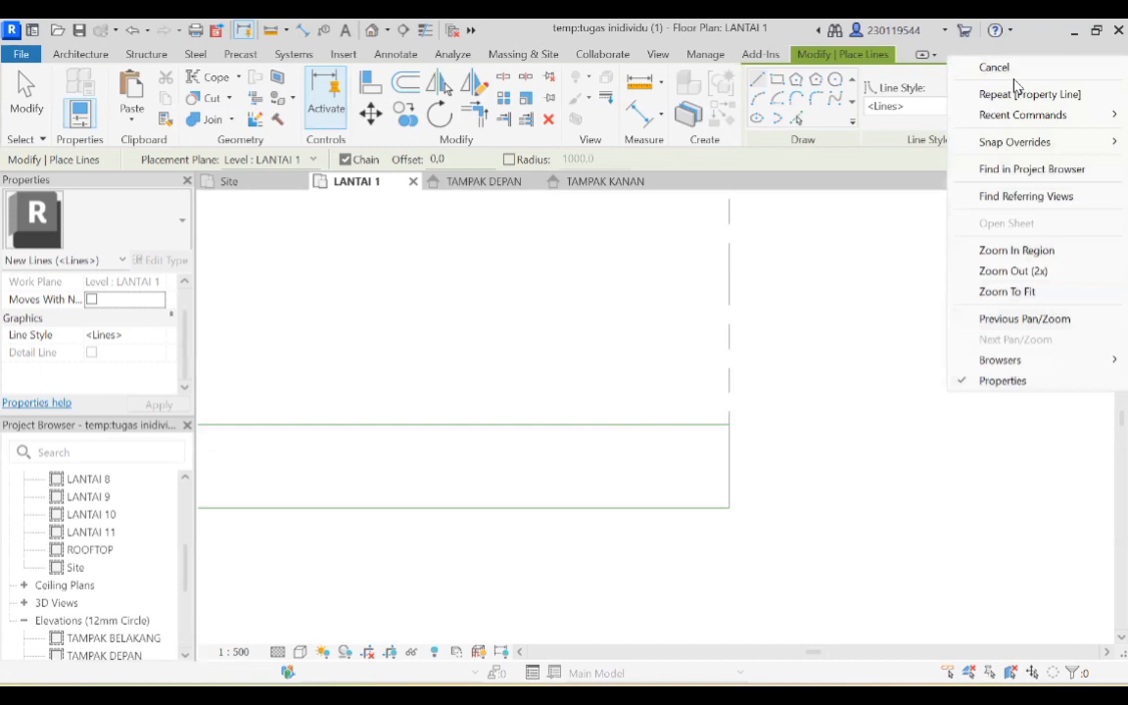
left_click(893, 109)
left_click(893, 107)
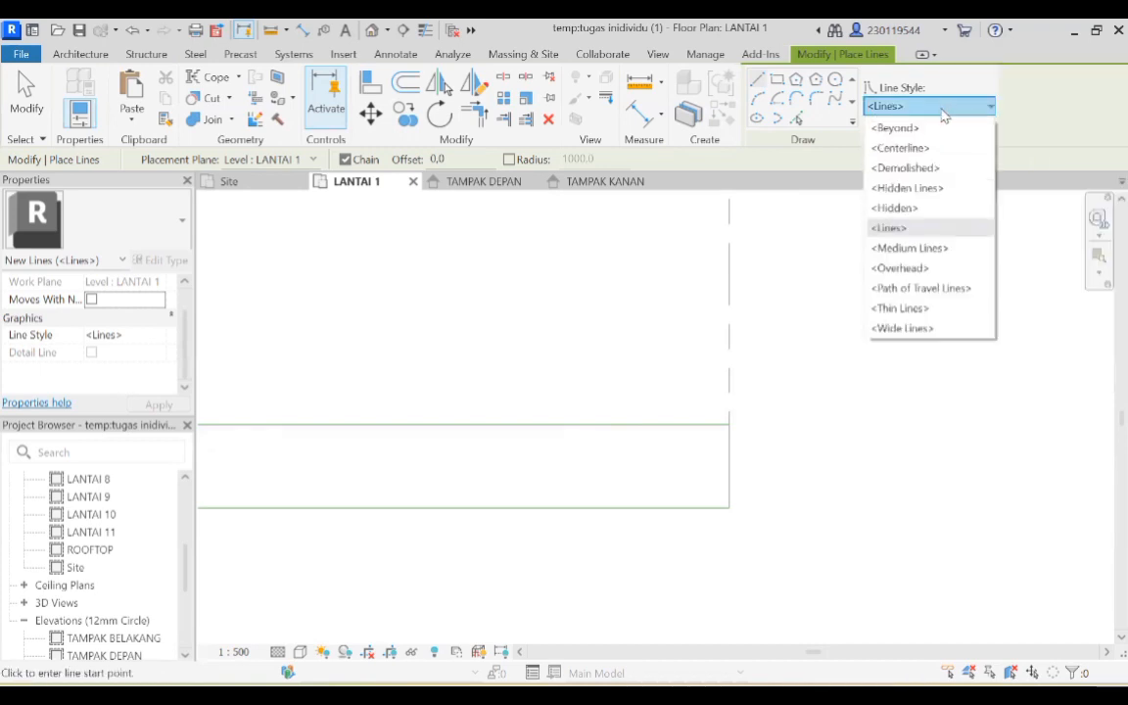
left_click(924, 188)
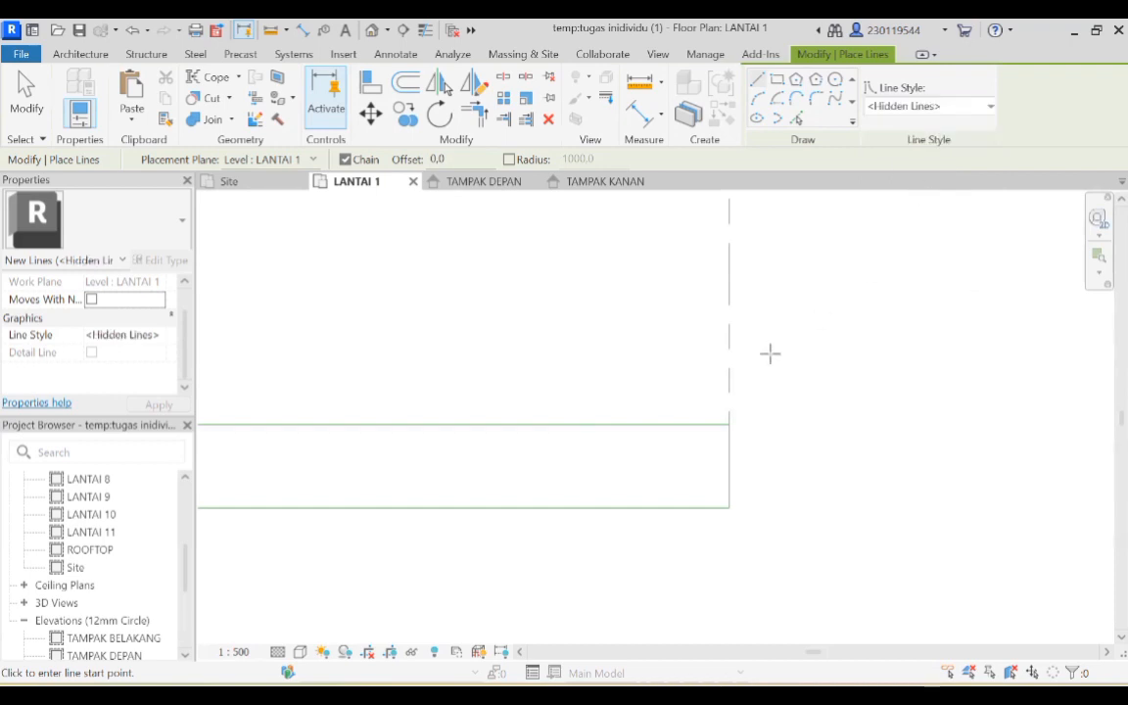
left_click(655, 422)
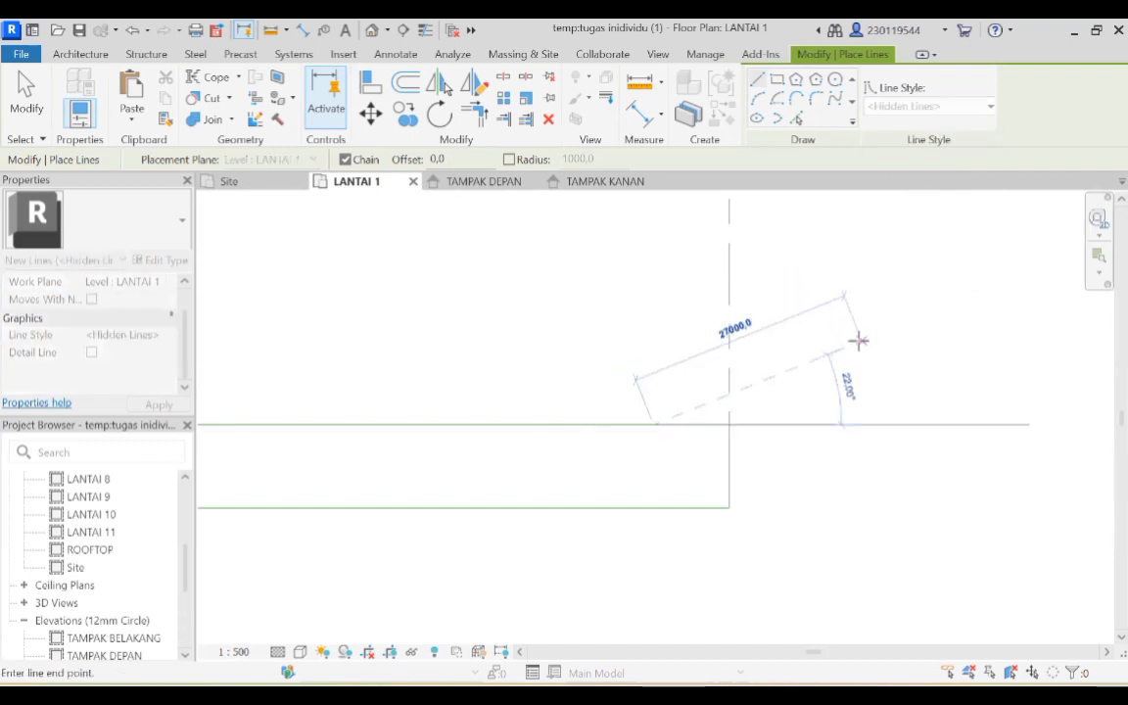
key("Escape")
key("Escape")
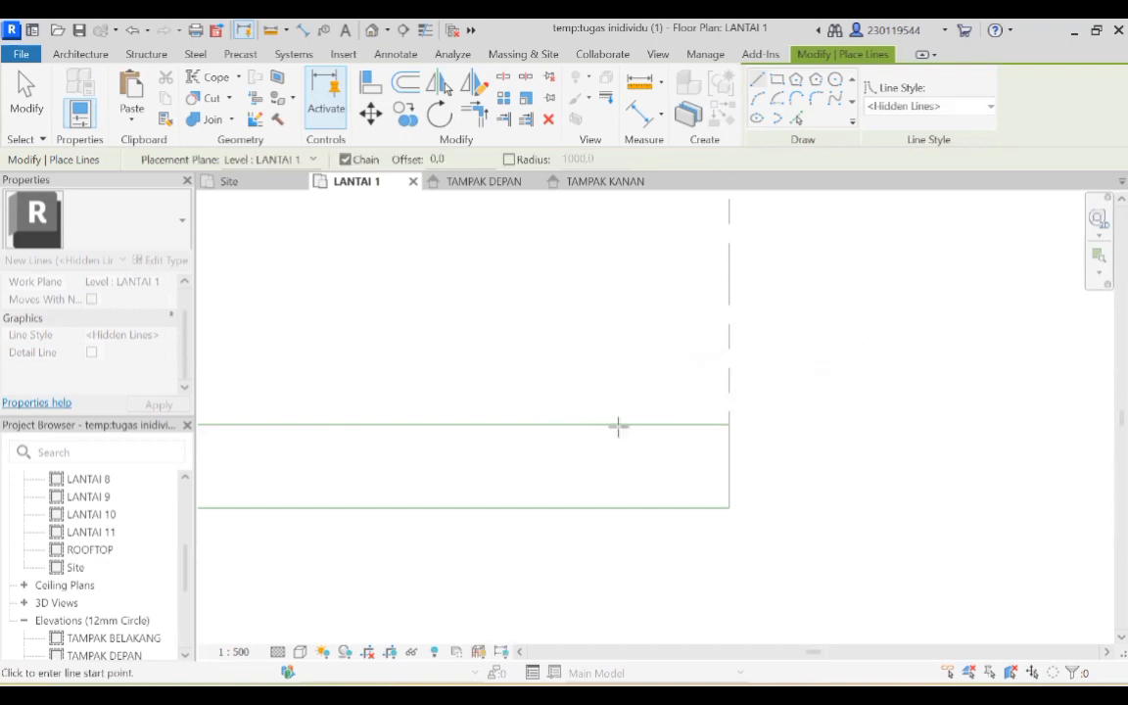
right_click(819, 380)
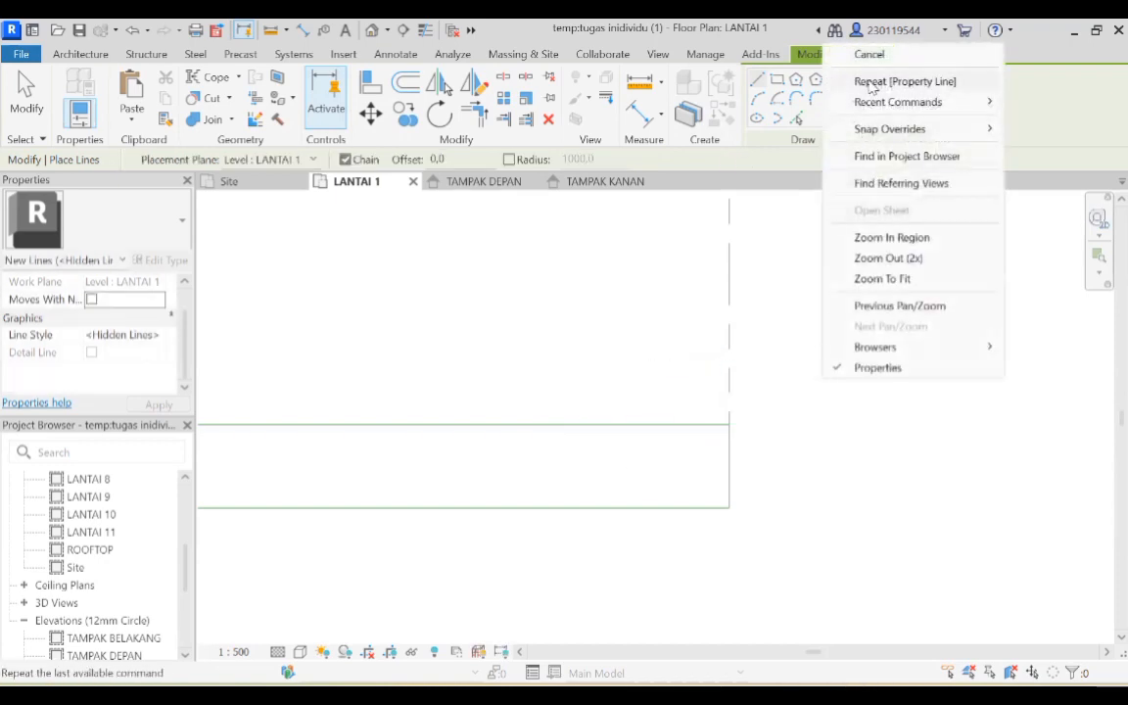
left_click(873, 59)
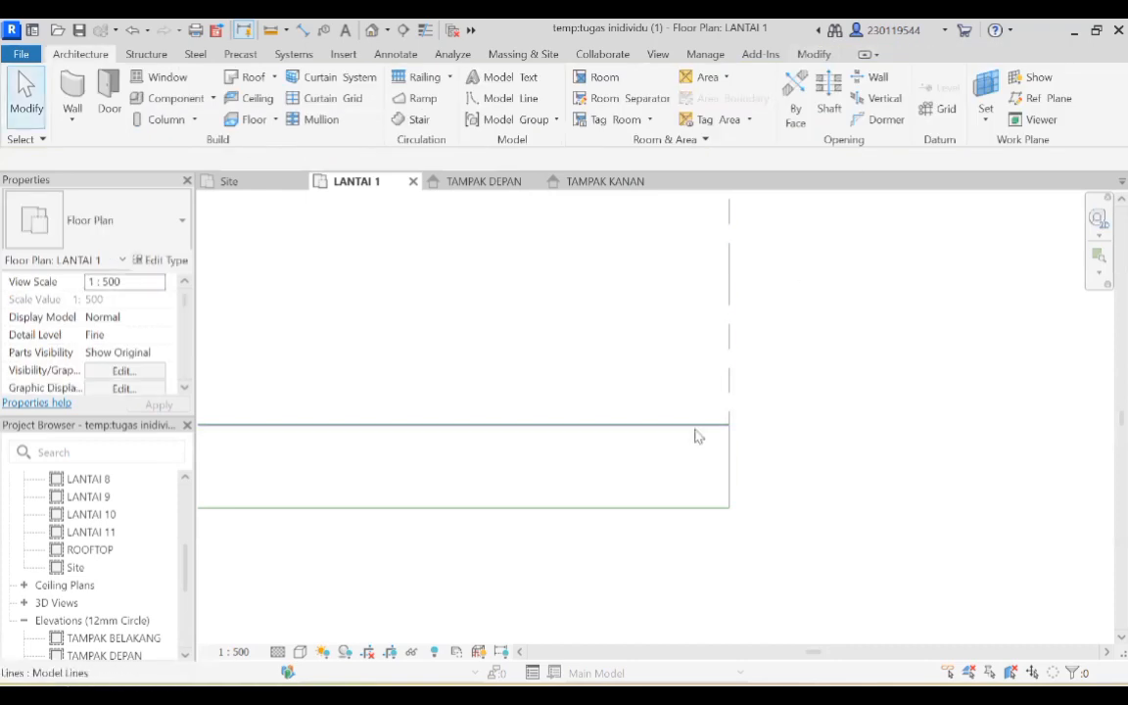
Change the line style of the horizontal setback line on LANTAI 1 to <Hidden Lines>.
left_click(693, 426)
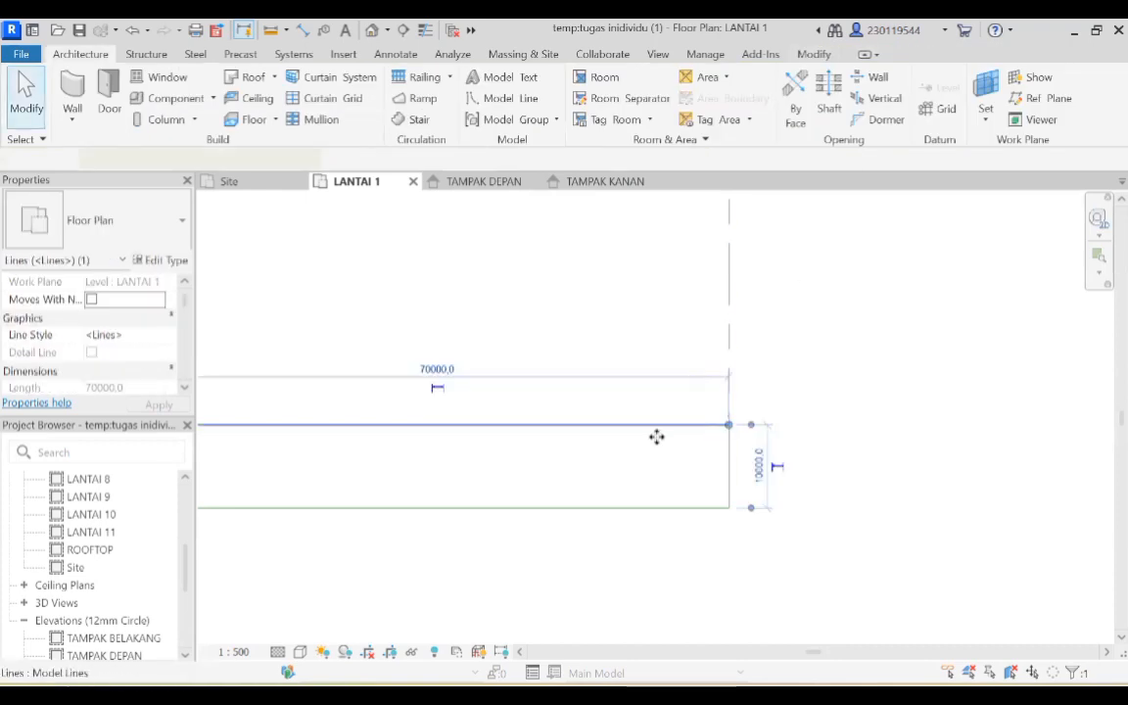
left_click(798, 107)
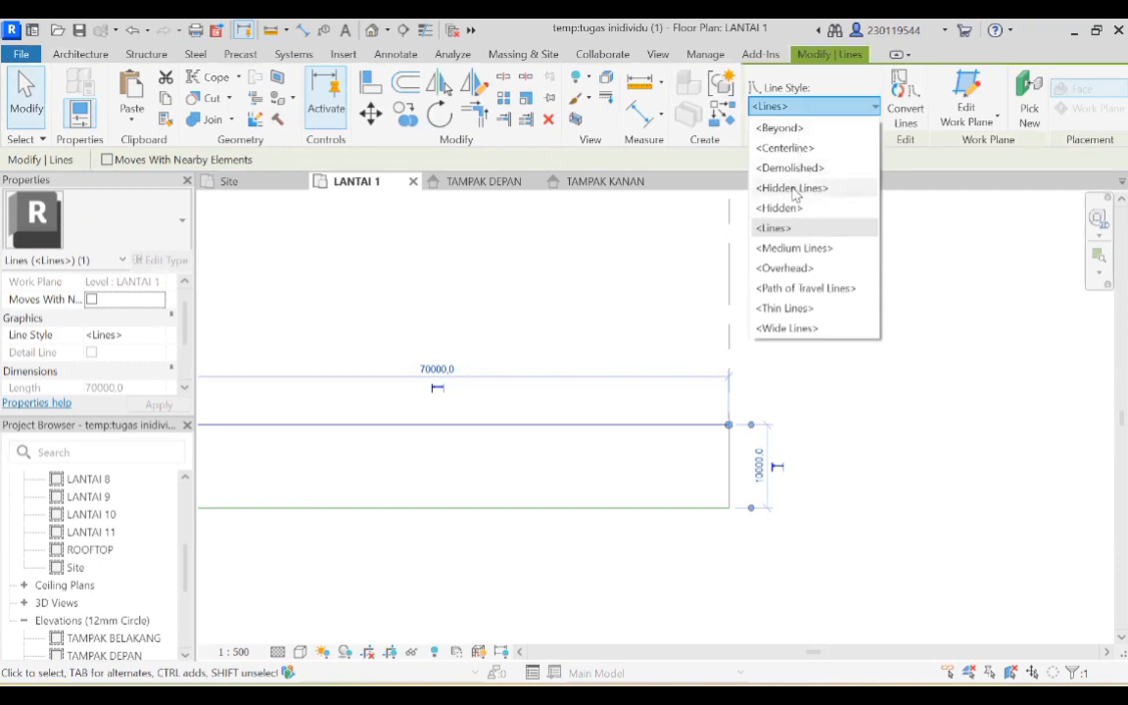
left_click(793, 189)
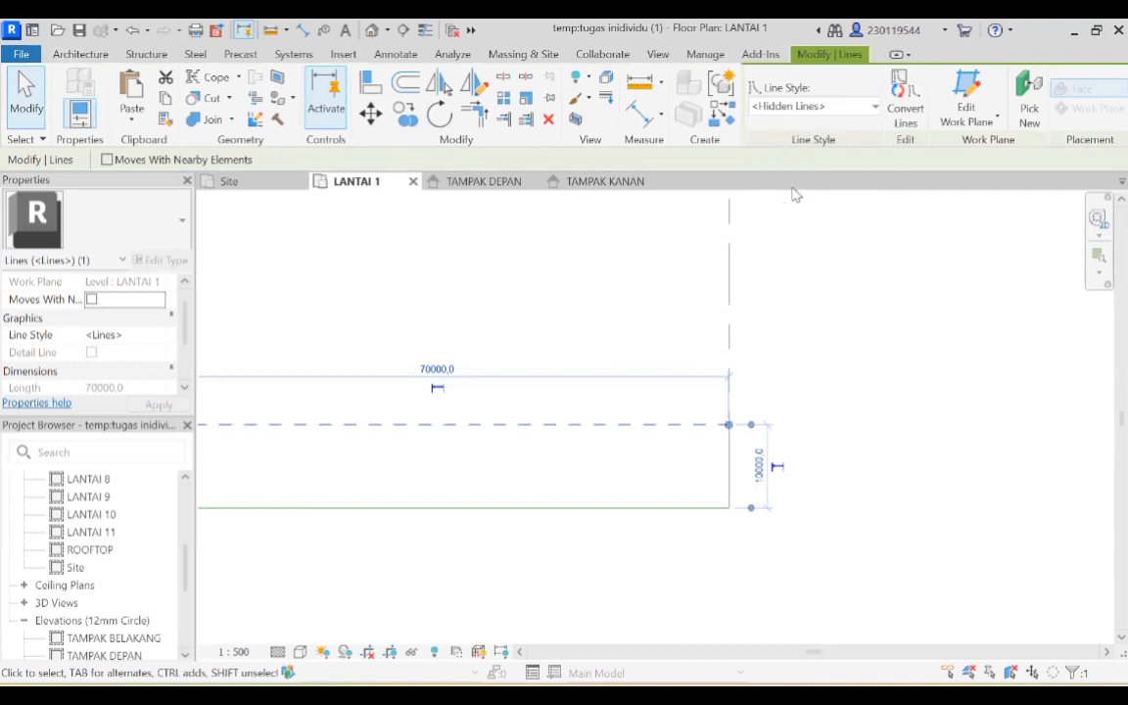
left_click(802, 391)
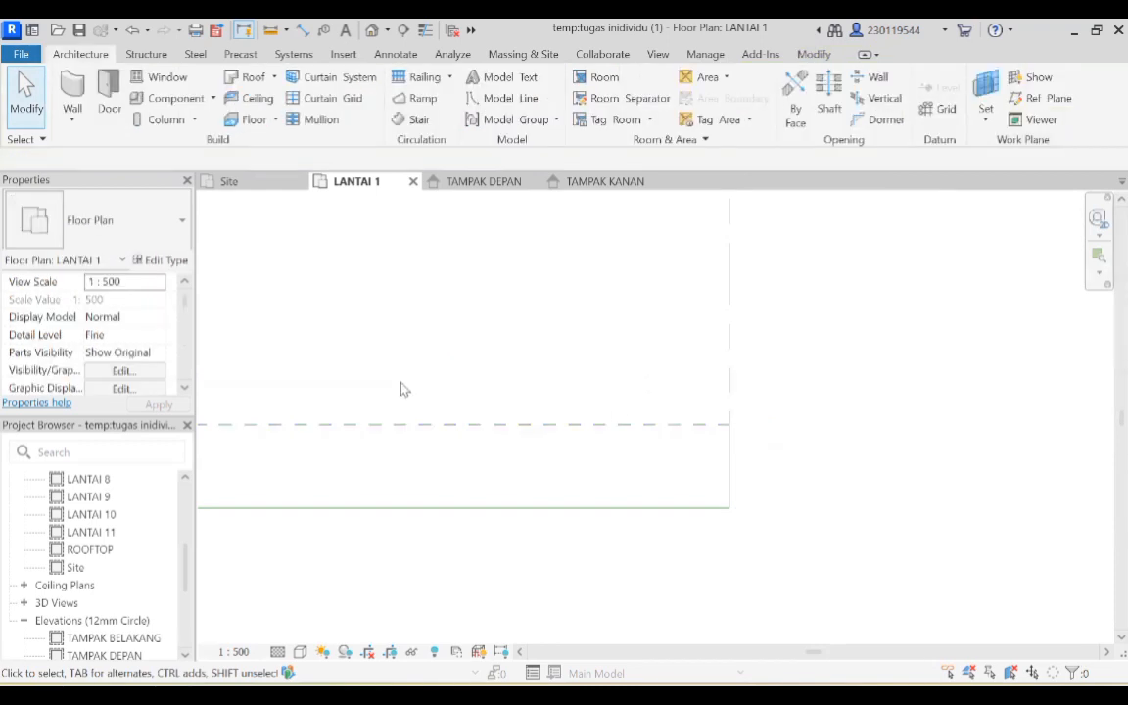
middle_click_drag(489, 404, 801, 448)
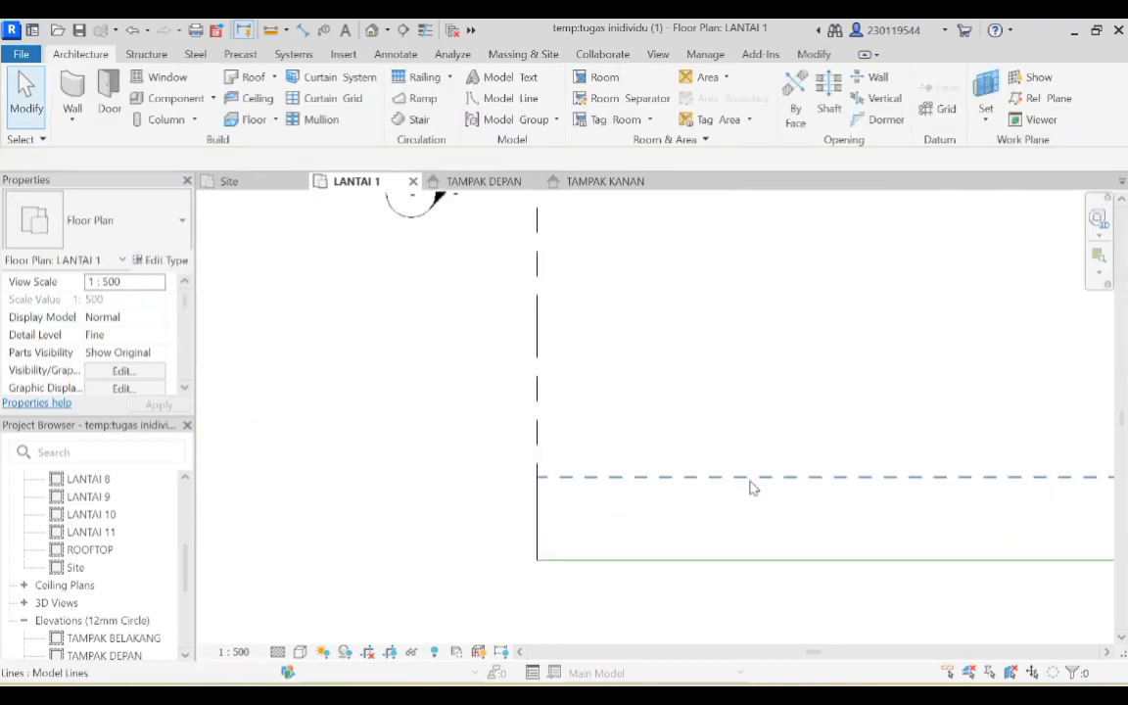
left_click(769, 447)
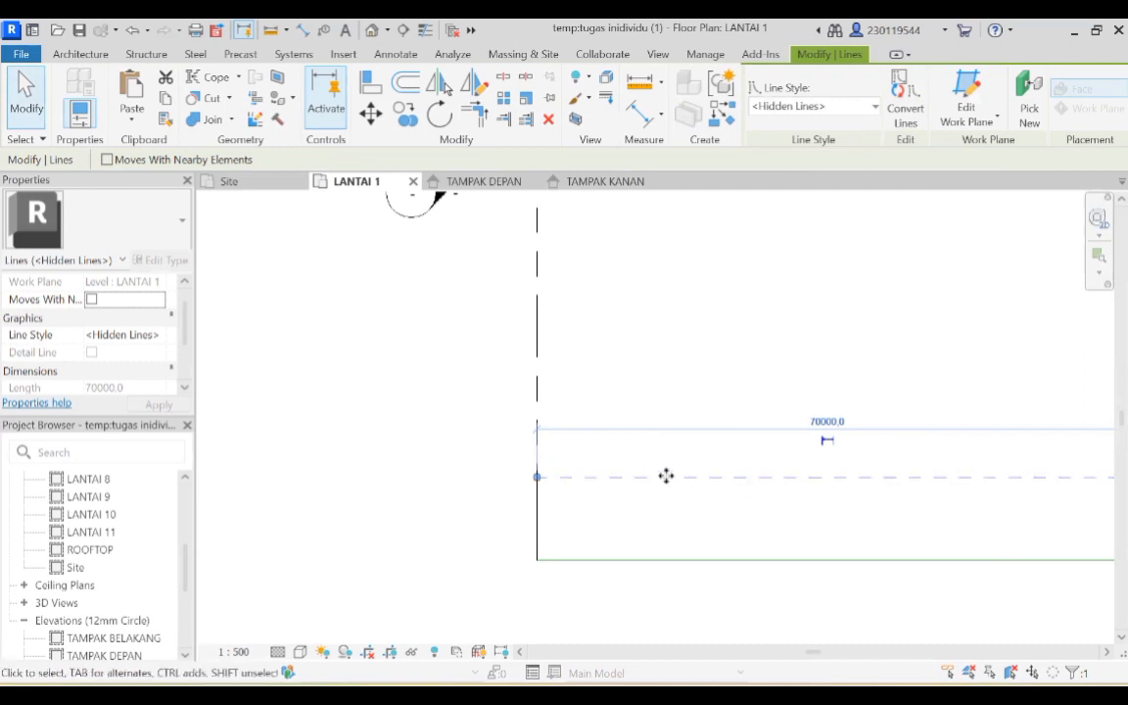
middle_click_drag(491, 527, 223, 538)
left_click(496, 606)
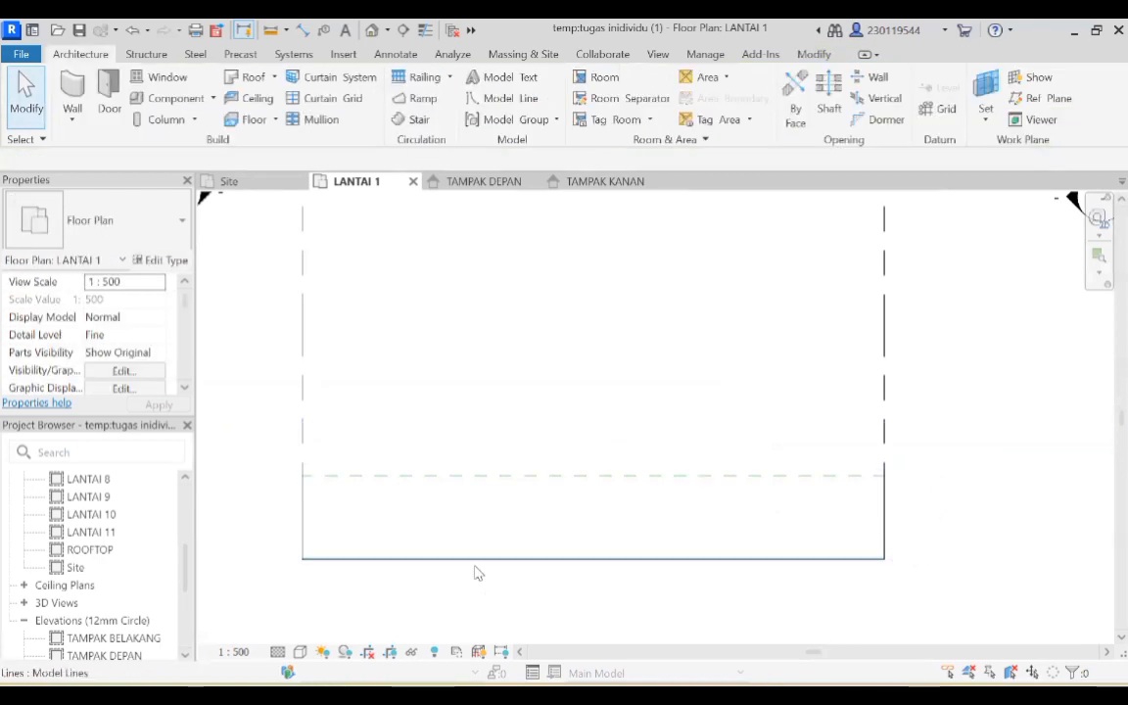
Create a new line style named GSB as a subcategory of Lines.
left_click(705, 54)
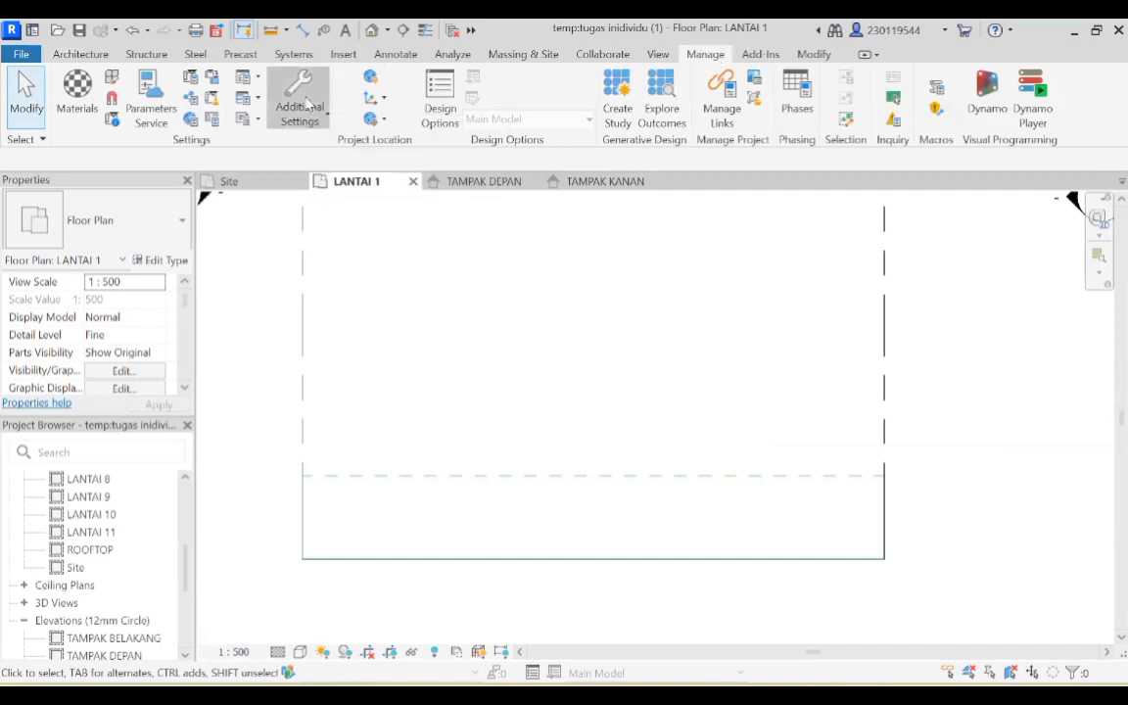
left_click(306, 102)
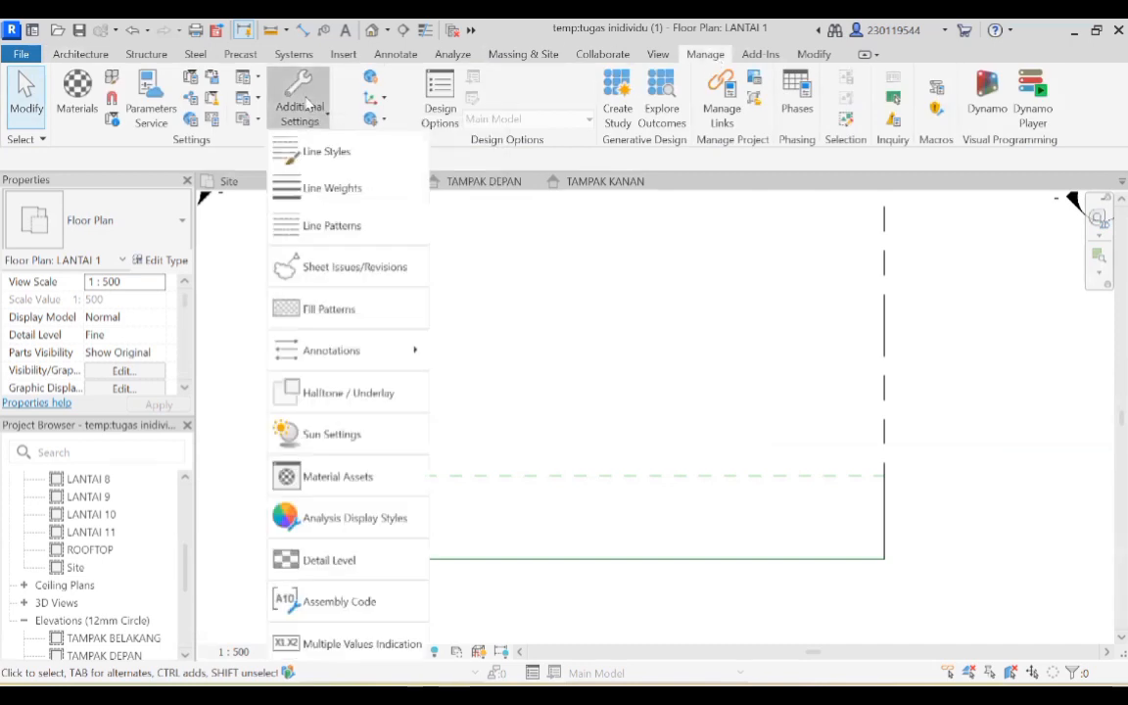
left_click(326, 152)
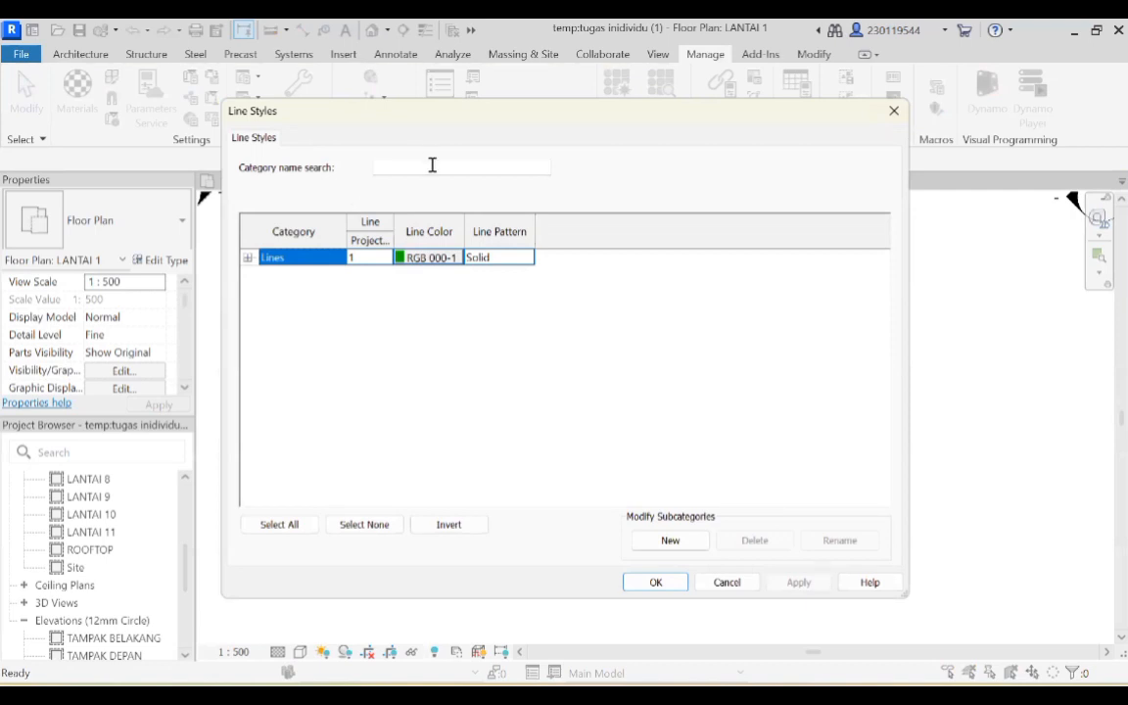
left_click(670, 541)
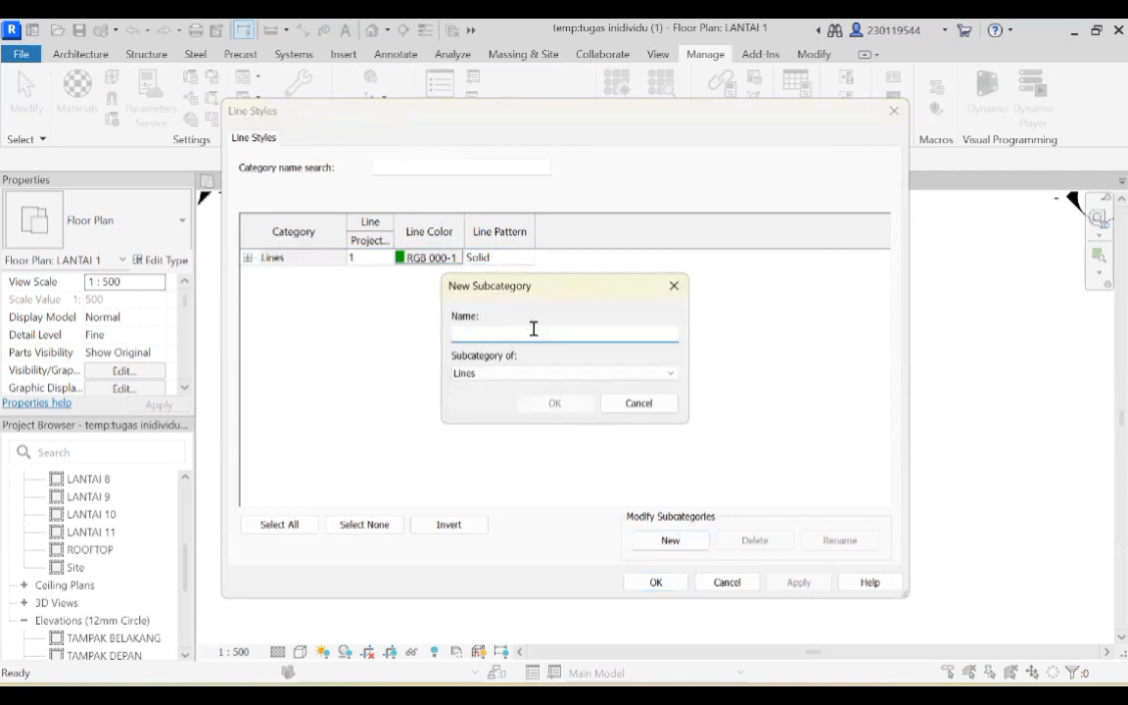
type("GSB")
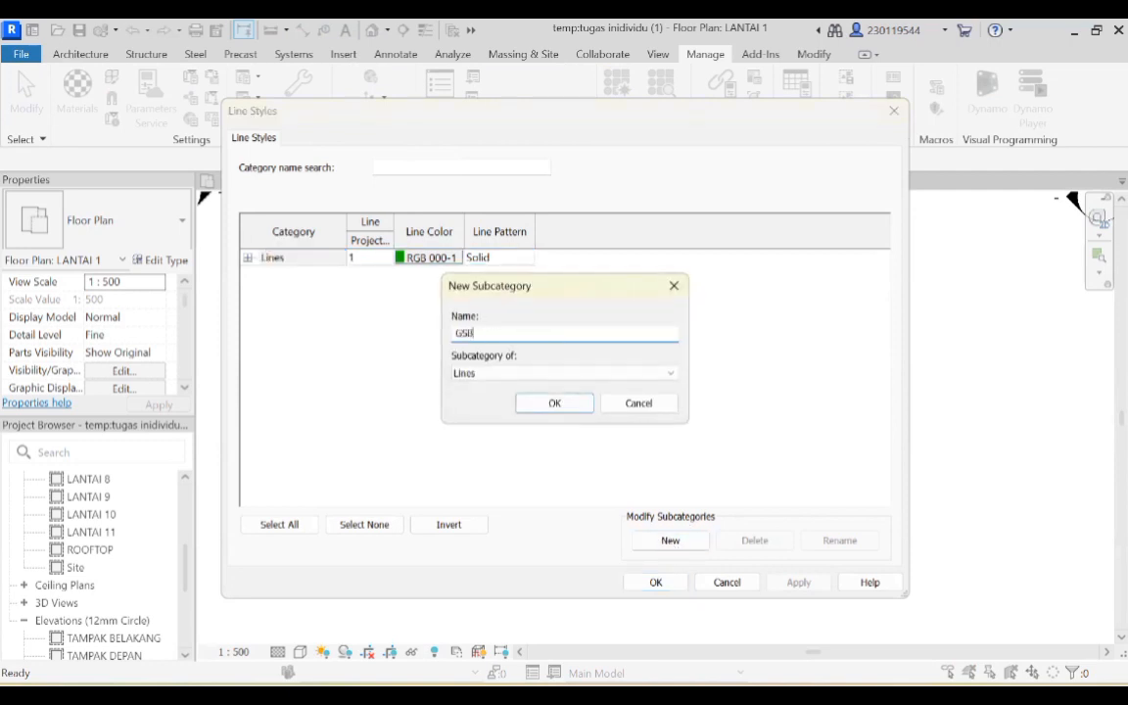
left_click(628, 377)
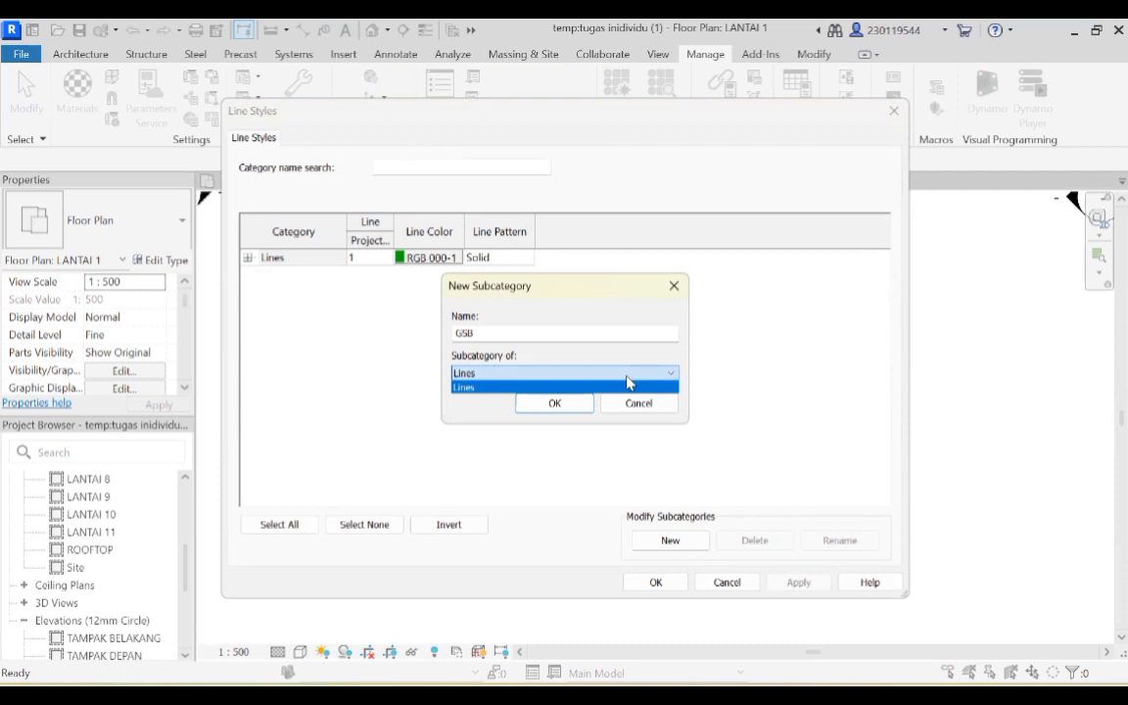
left_click(552, 405)
left_click(552, 403)
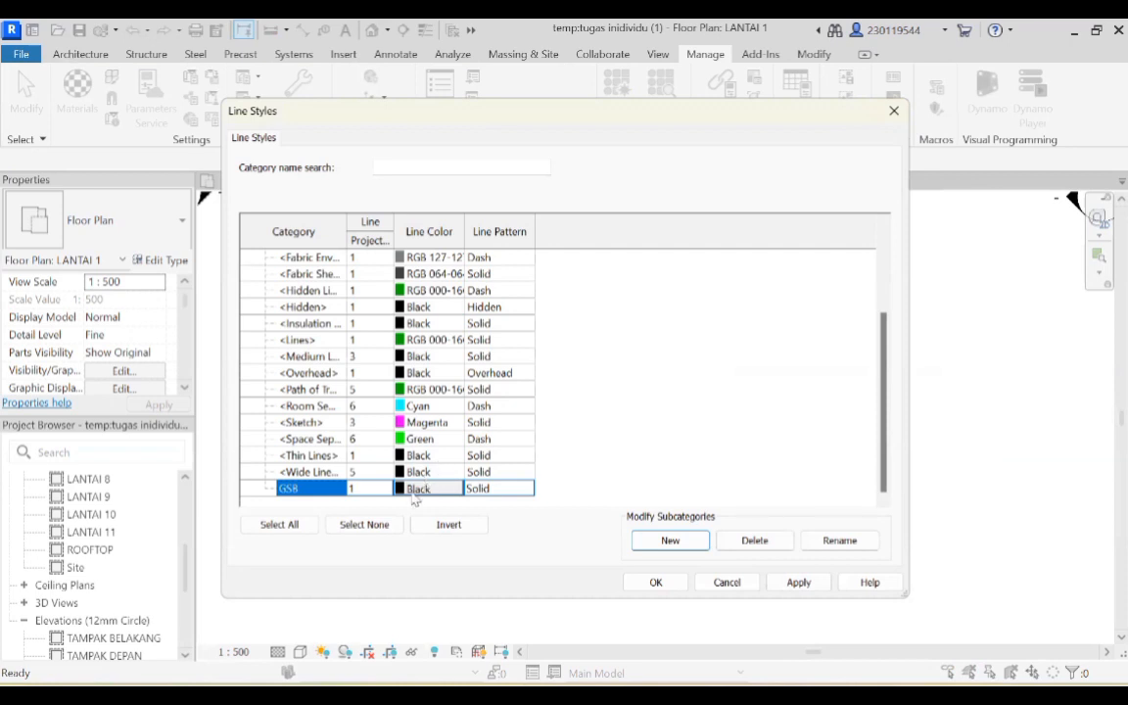
Give the GSB line style a blue color, line weight 5 and the Hidden pattern, and accept the line style settings.
left_click(415, 490)
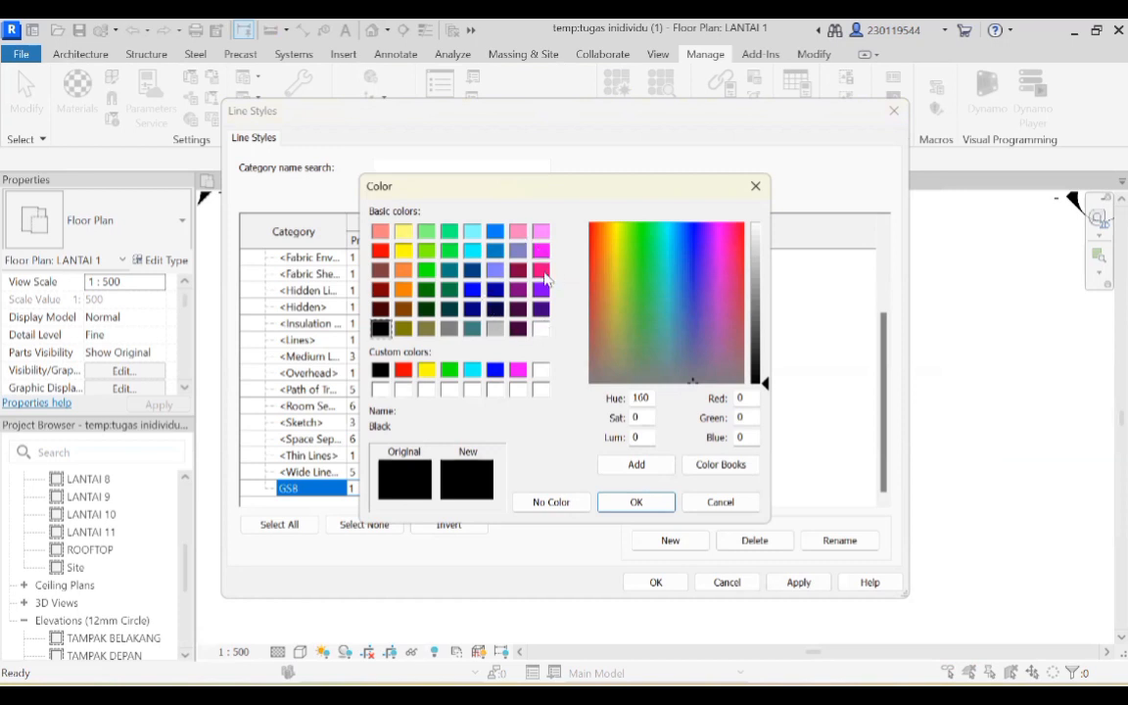
left_click(495, 370)
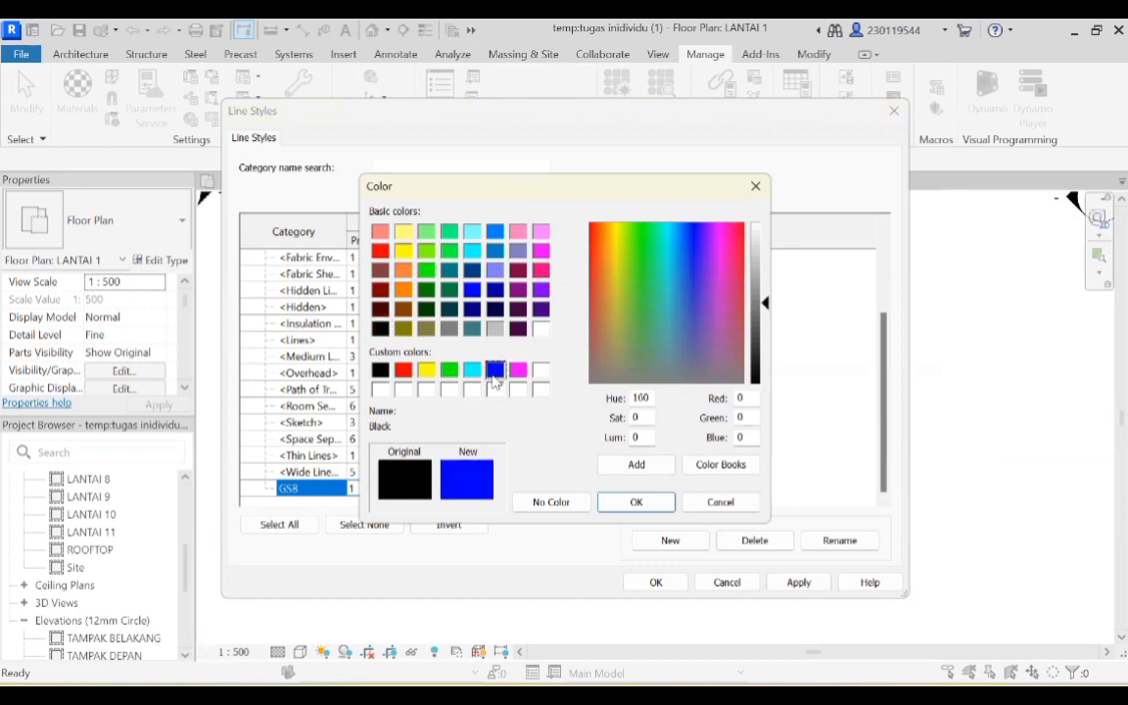
left_click(633, 502)
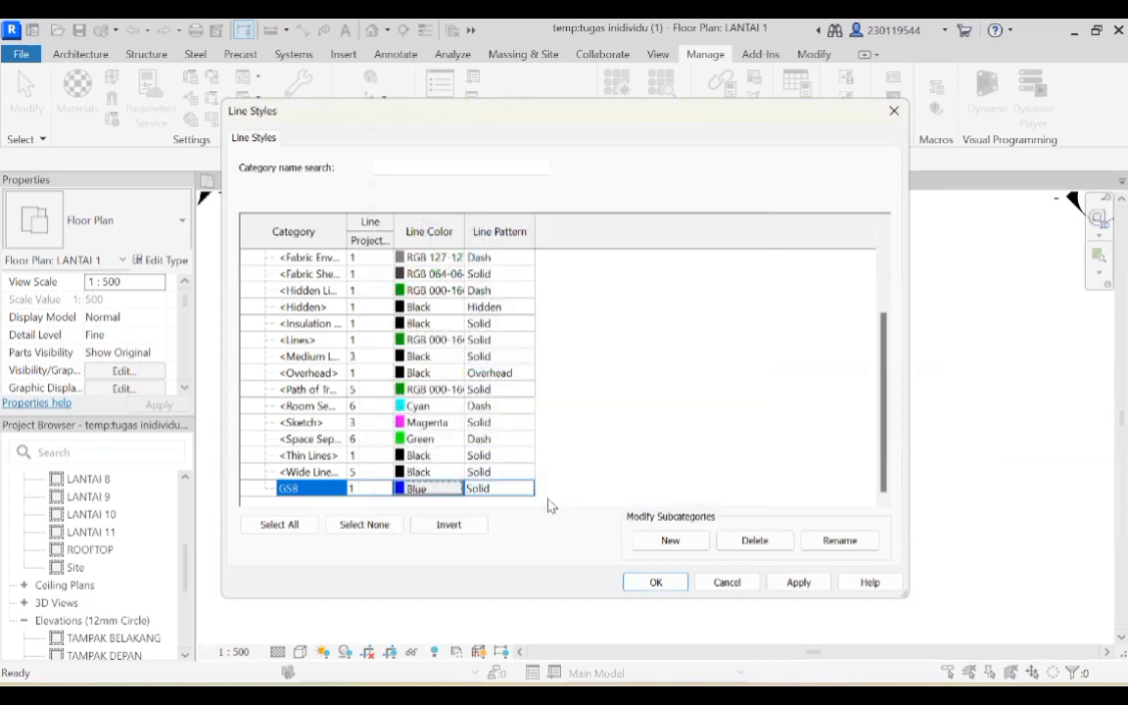
left_click(383, 490)
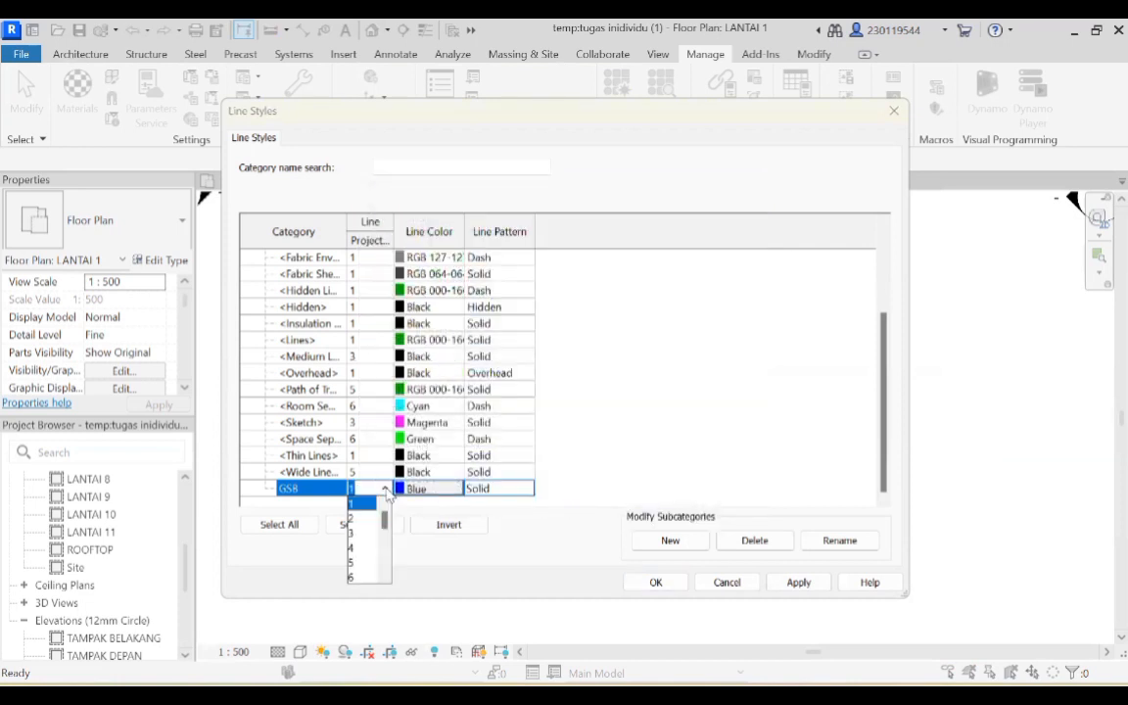
left_click(360, 562)
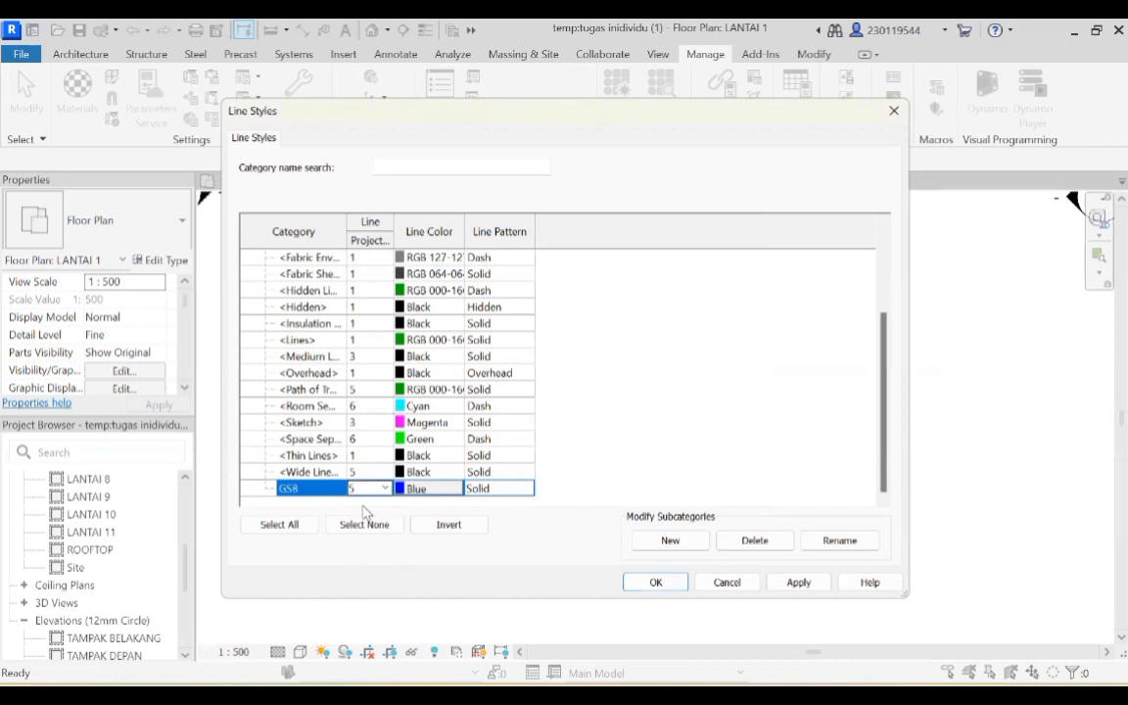
left_click(526, 491)
scroll(506, 565, "down", 5)
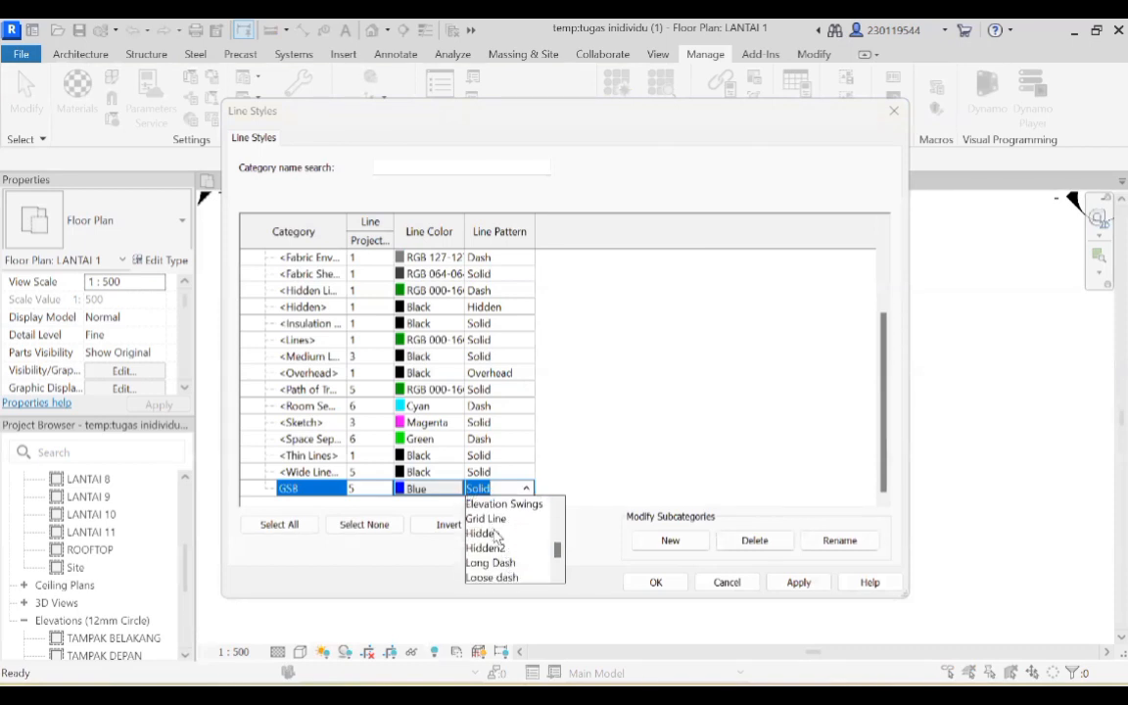
left_click(496, 534)
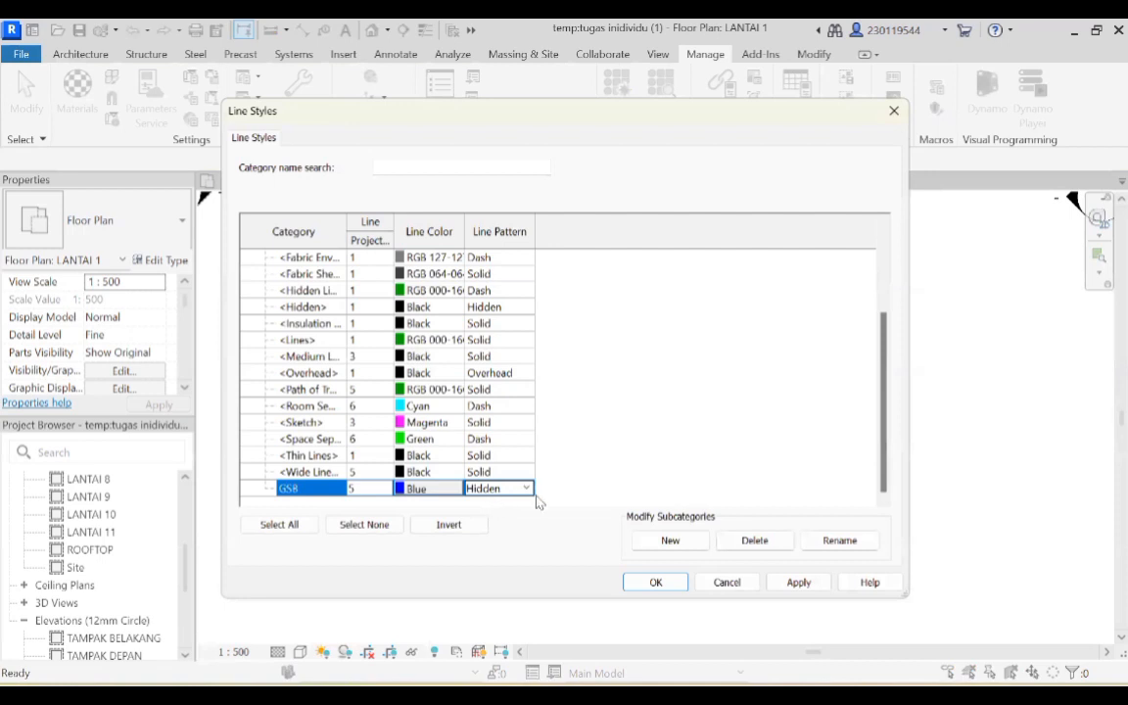
left_click(650, 583)
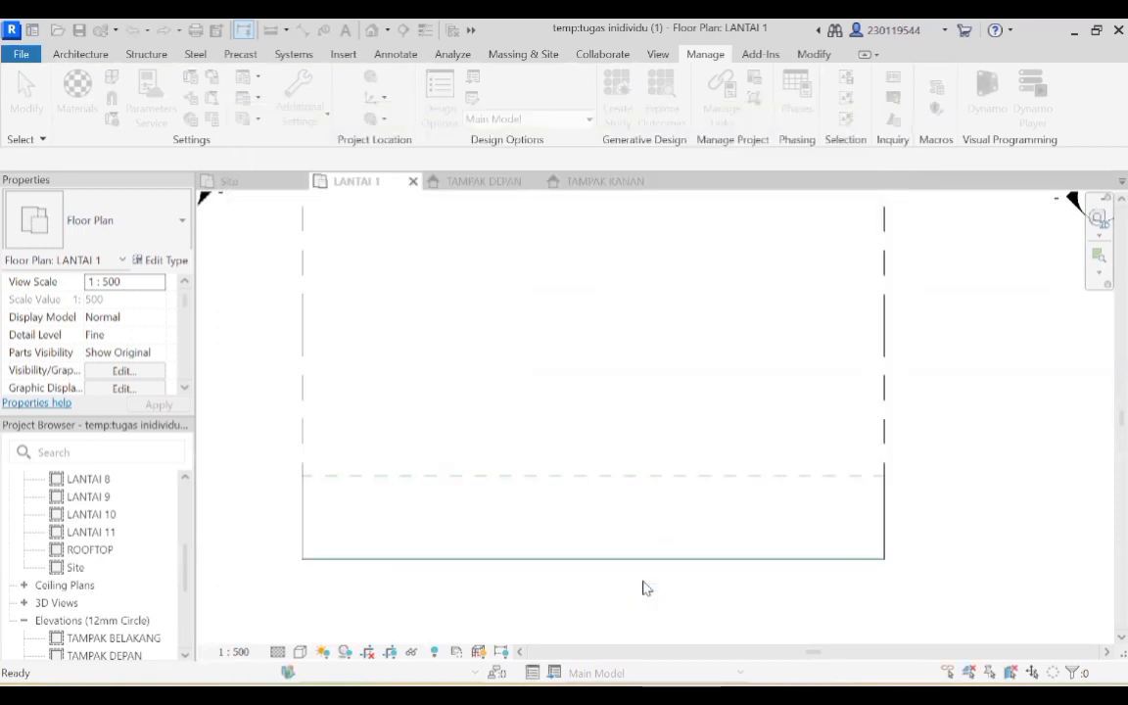
Apply the GSB line style to the horizontal setback line on the LANTAI 1 plan.
left_click(630, 487)
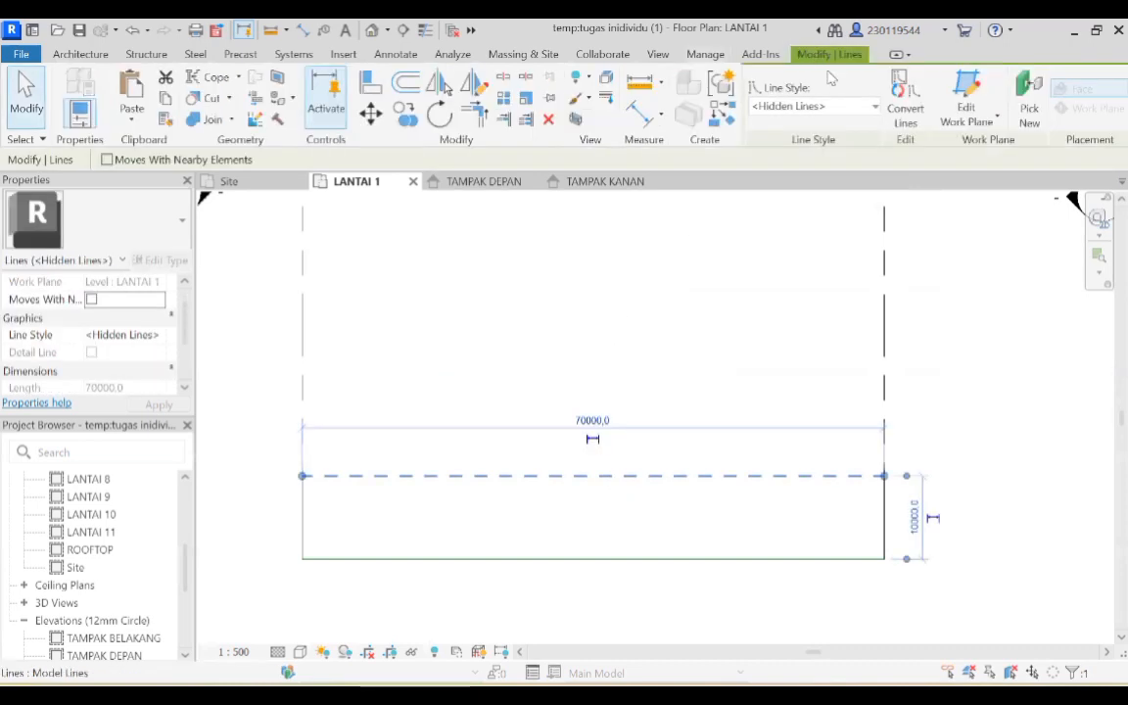
left_click(812, 108)
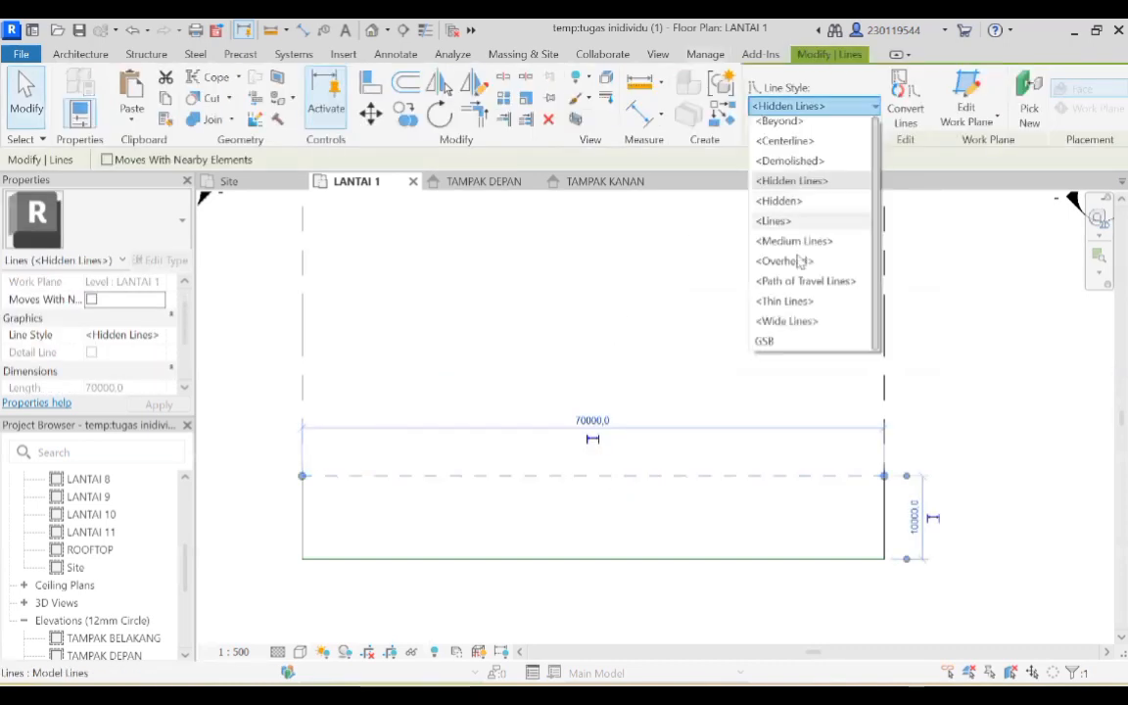
left_click(789, 340)
left_click(1000, 395)
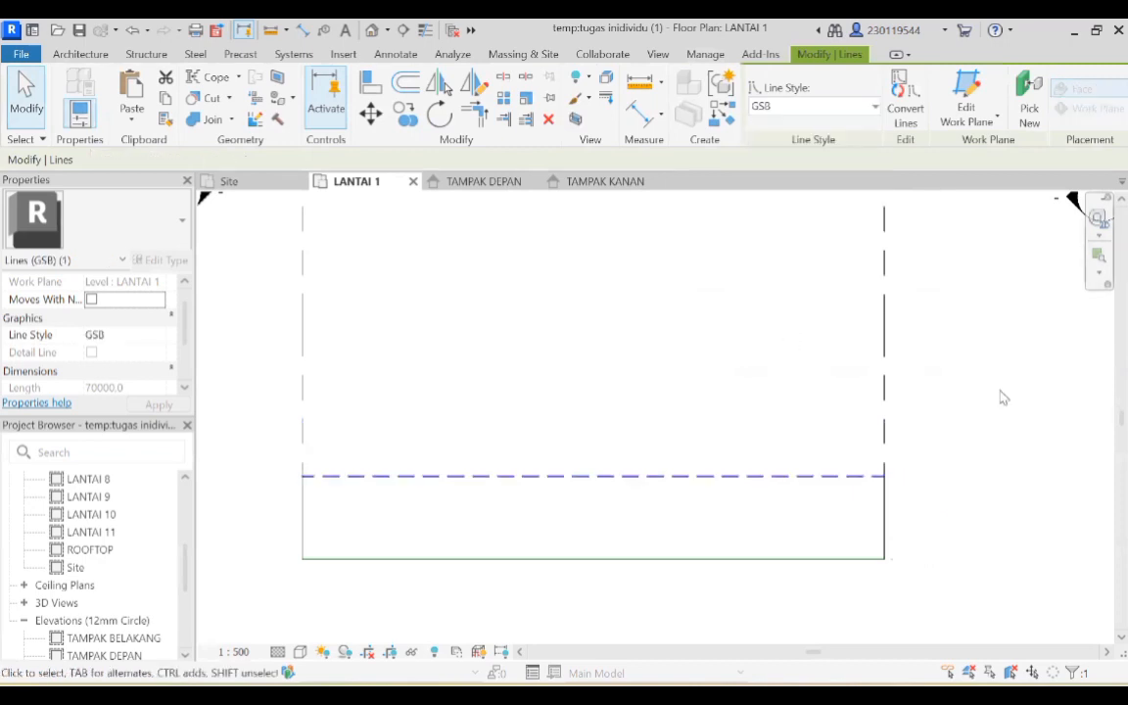
Start an in-place mass with the default name and sketch a rectangle about 32000 by 58000 inside the plot, above the setback line.
scroll(937, 395, "up", 2)
scroll(938, 394, "down", 4)
scroll(937, 394, "down", 3)
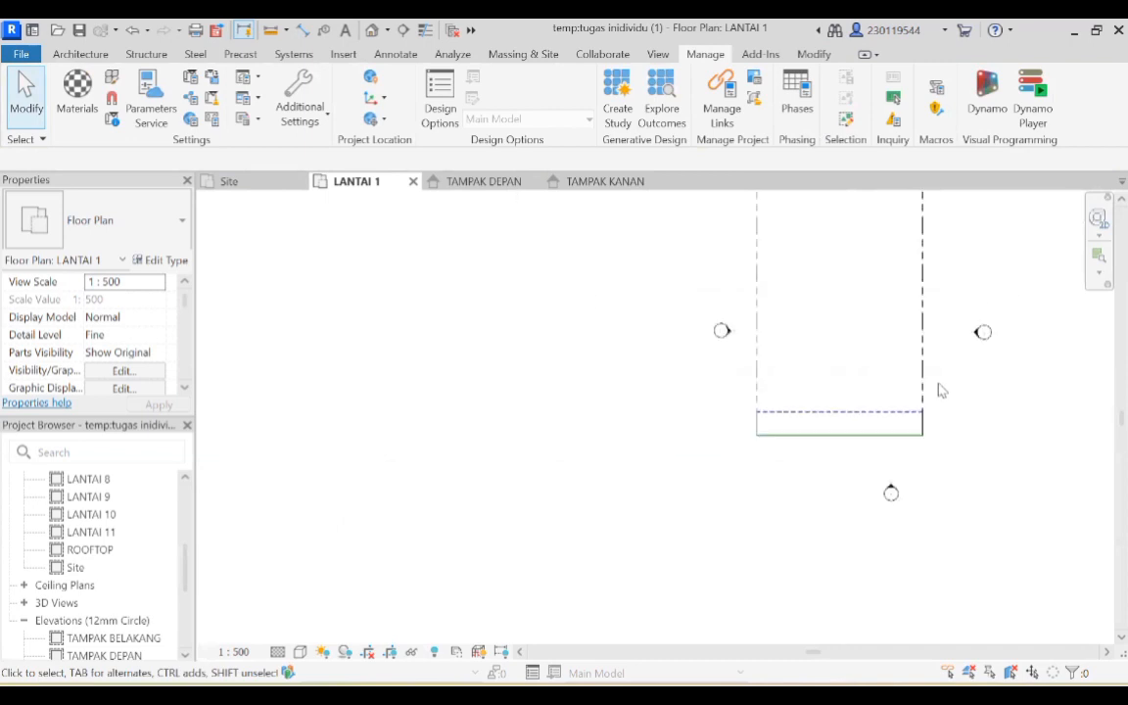
middle_click_drag(763, 516, 693, 541)
middle_click_drag(705, 579, 687, 532)
scroll(685, 529, "up", 3)
scroll(666, 512, "down", 2)
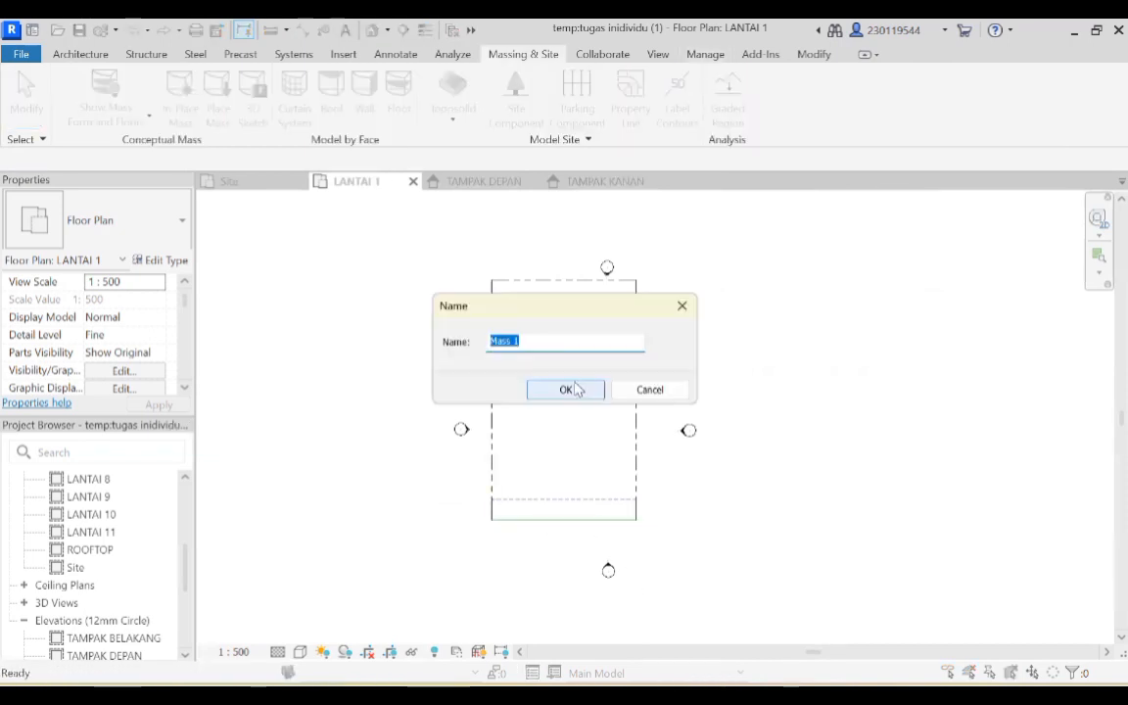
left_click(576, 389)
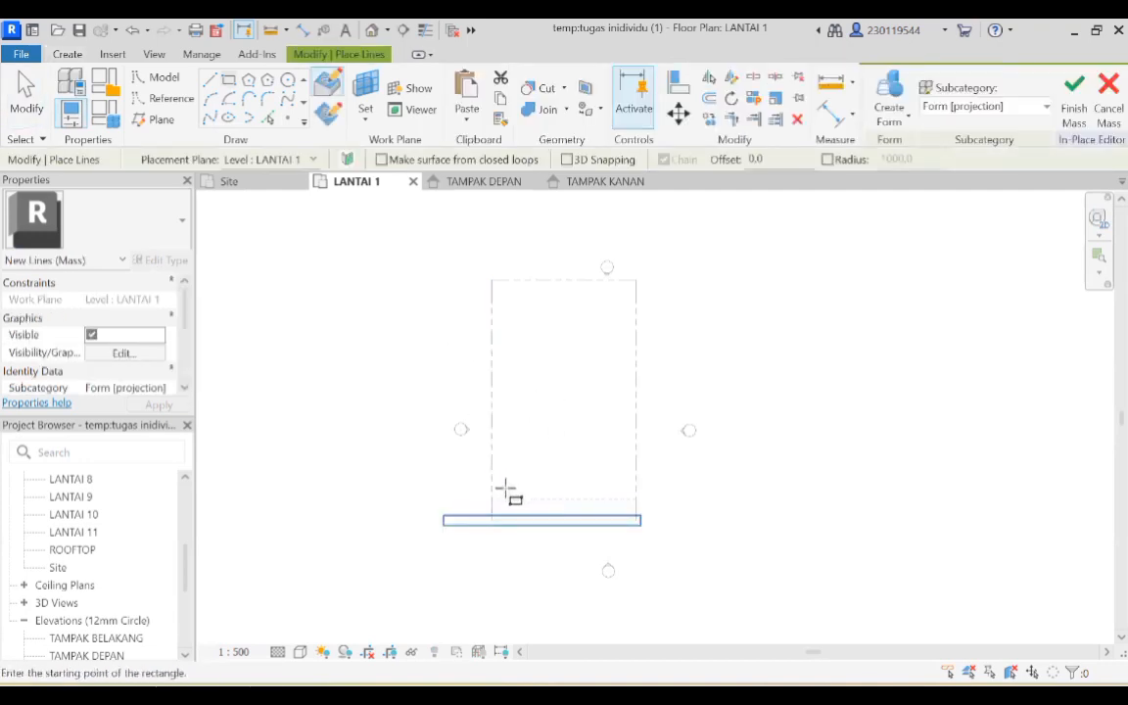
left_click(507, 486)
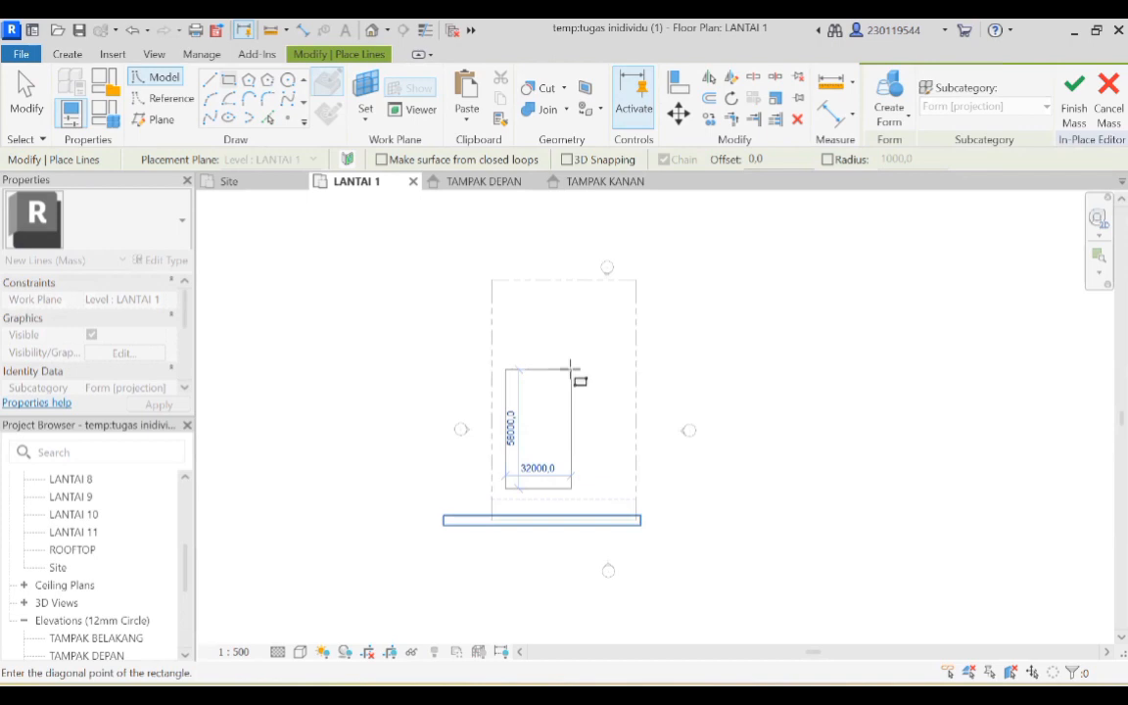
left_click(571, 370)
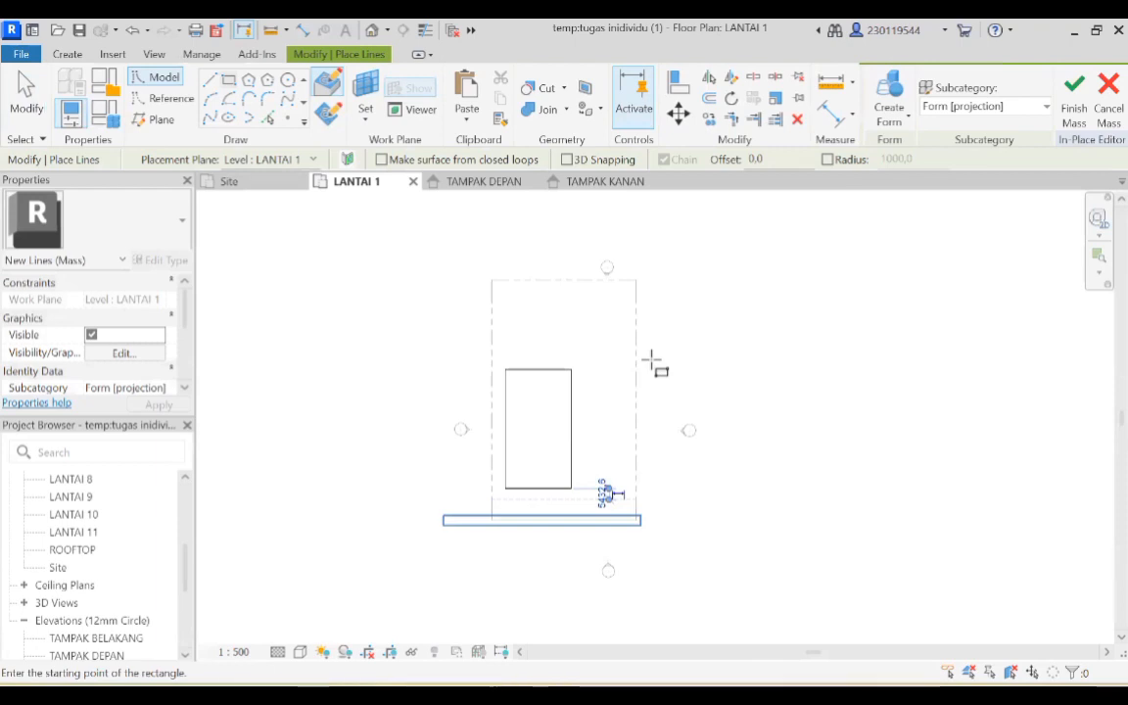
In the 3D view, create a solid form from the rectangle and raise its top face to a height of 44000.
left_click(370, 33)
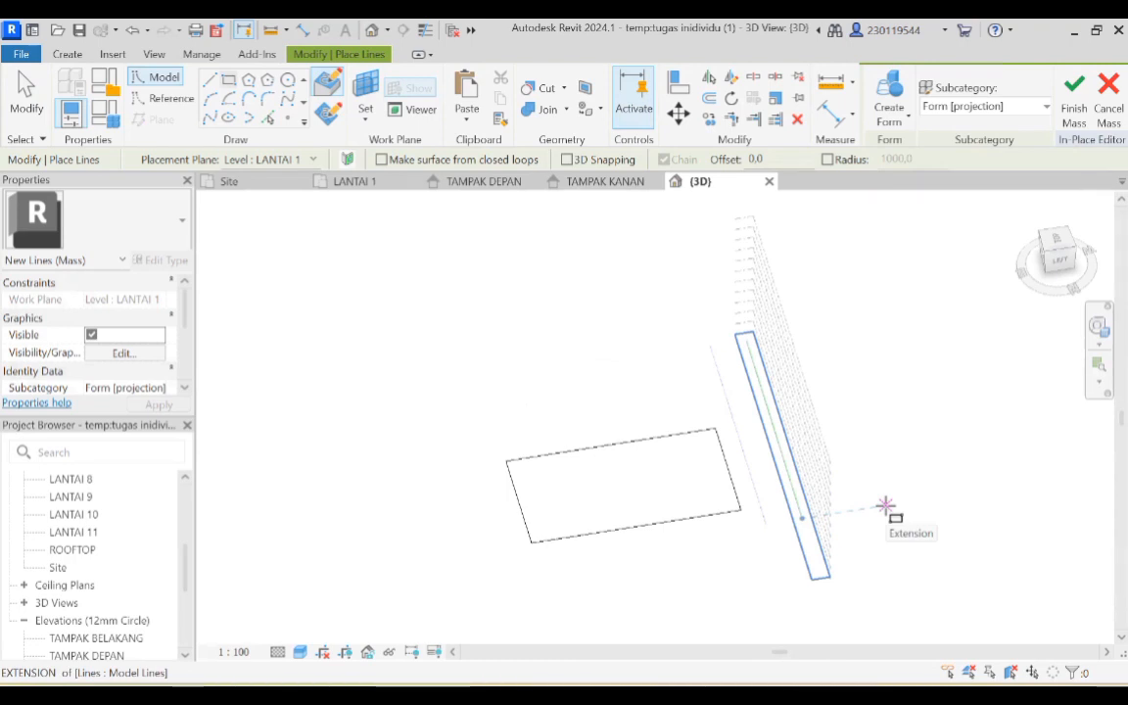
right_click(967, 474)
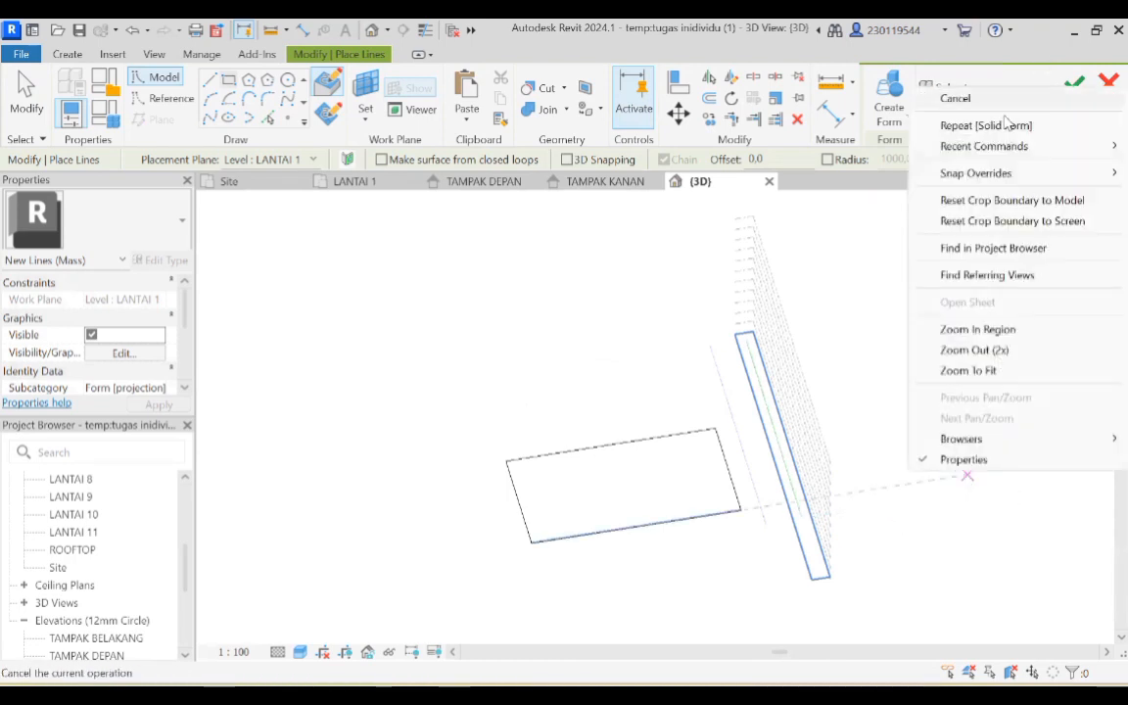
left_click(956, 99)
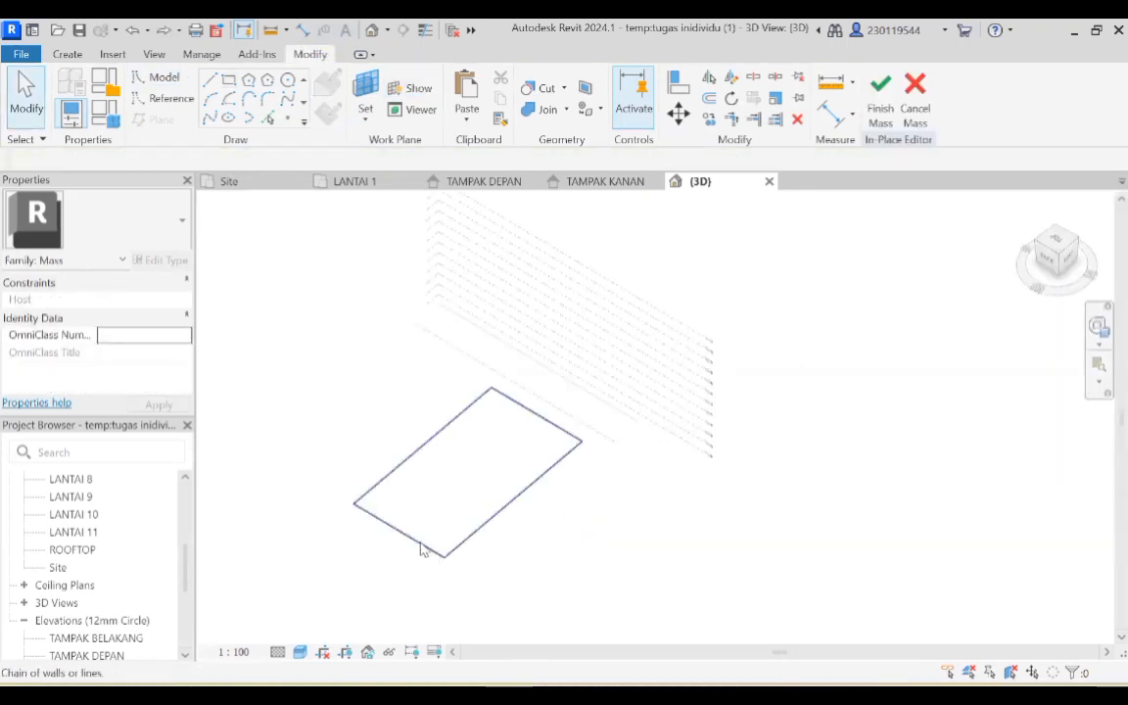
left_click(550, 471)
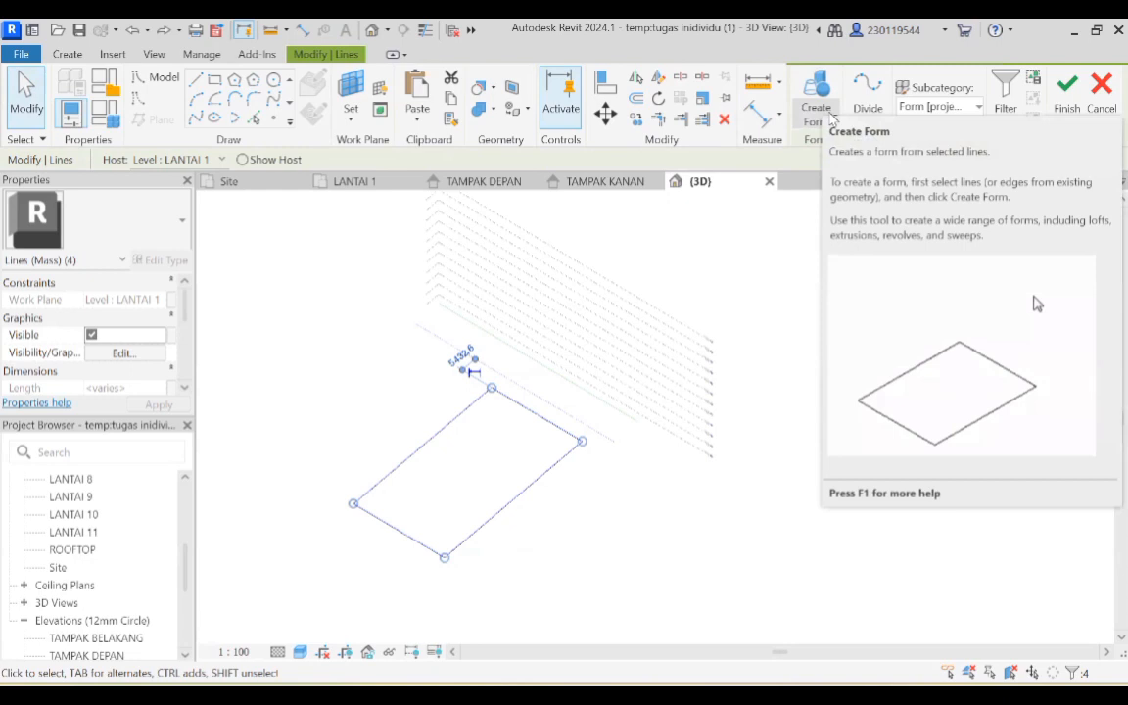
left_click(834, 130)
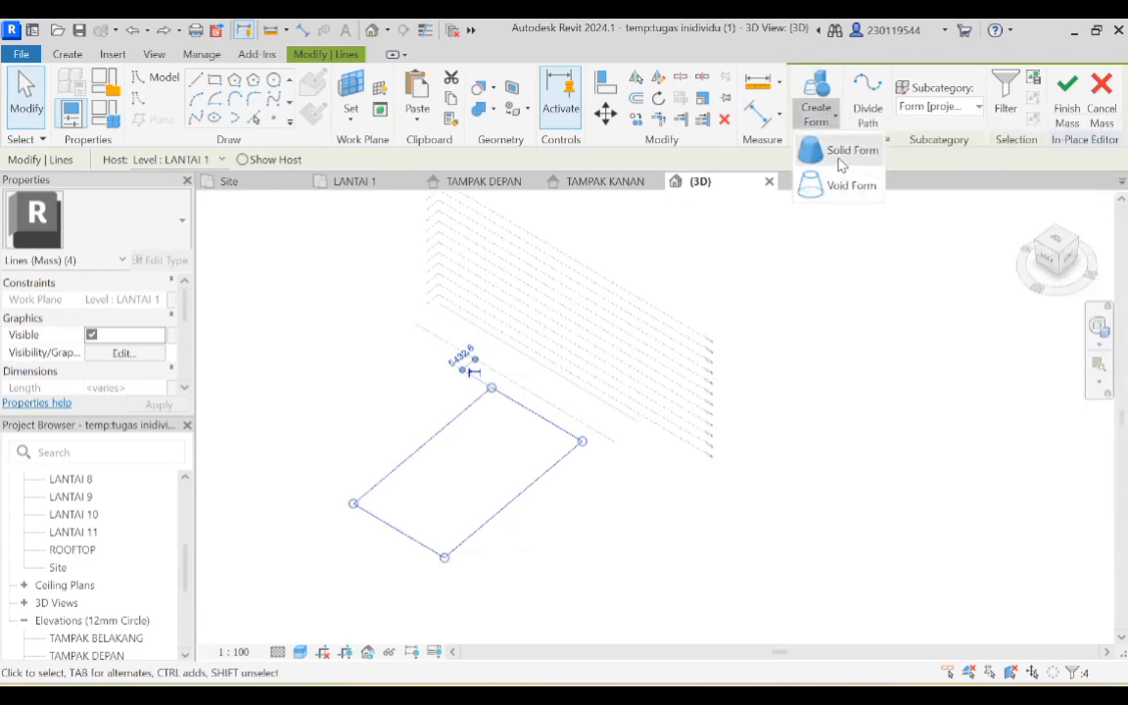
left_click(841, 152)
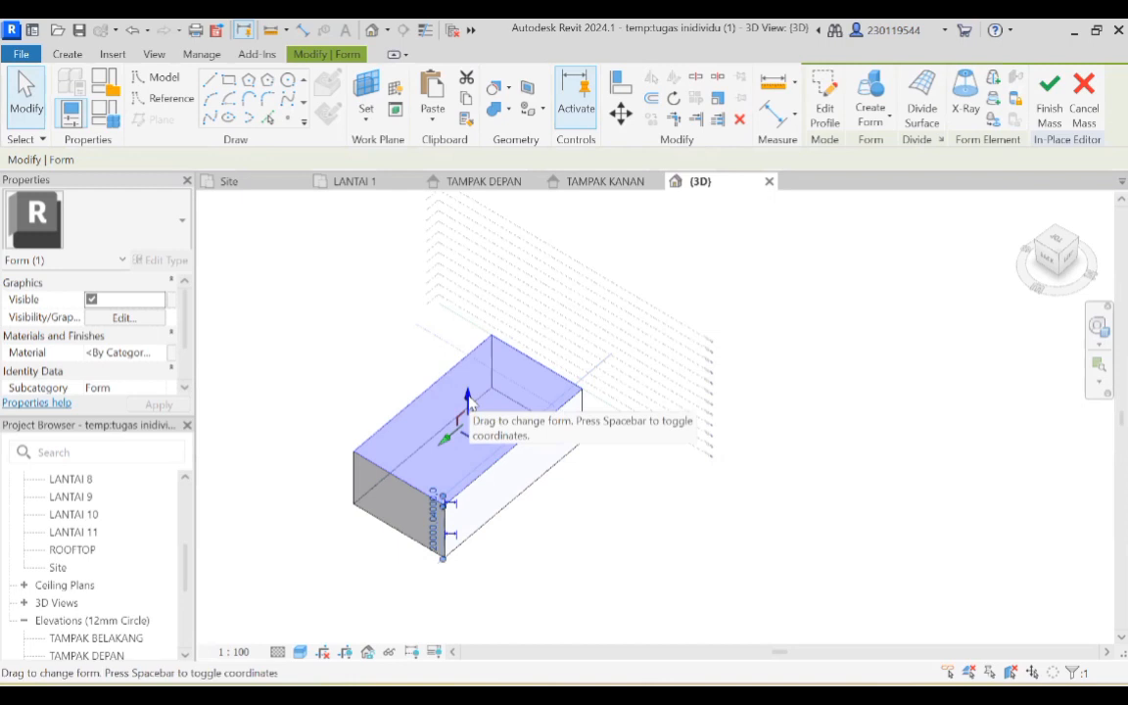
left_click_drag(469, 402, 494, 337)
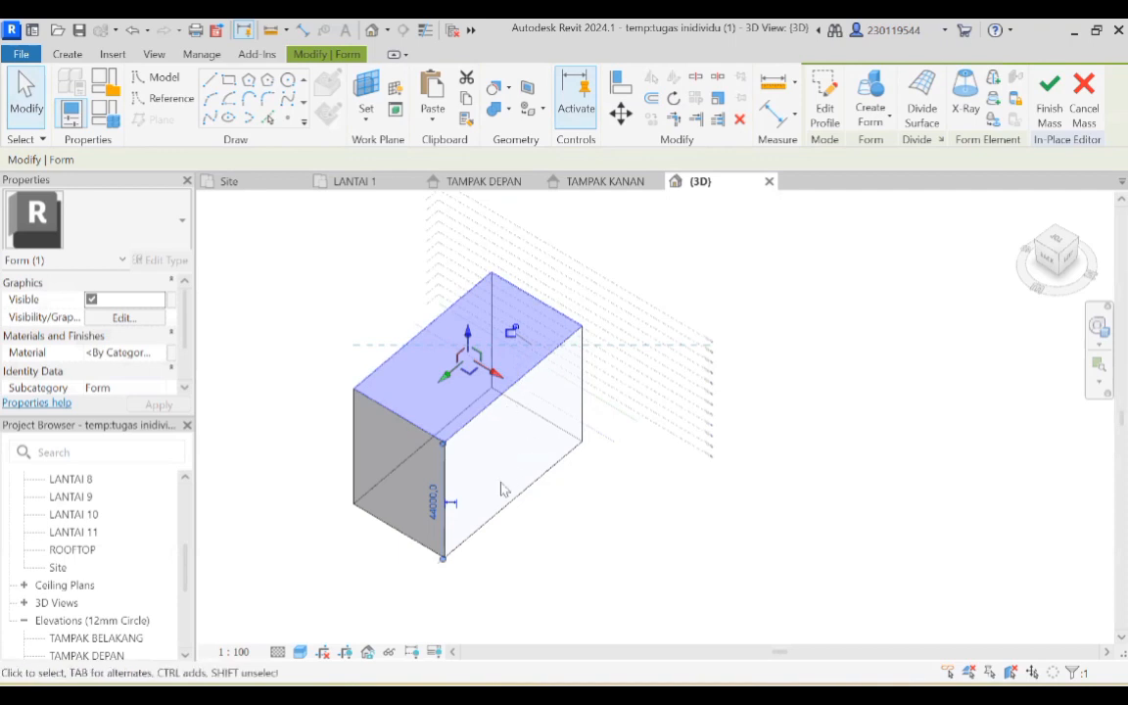
left_click(591, 509)
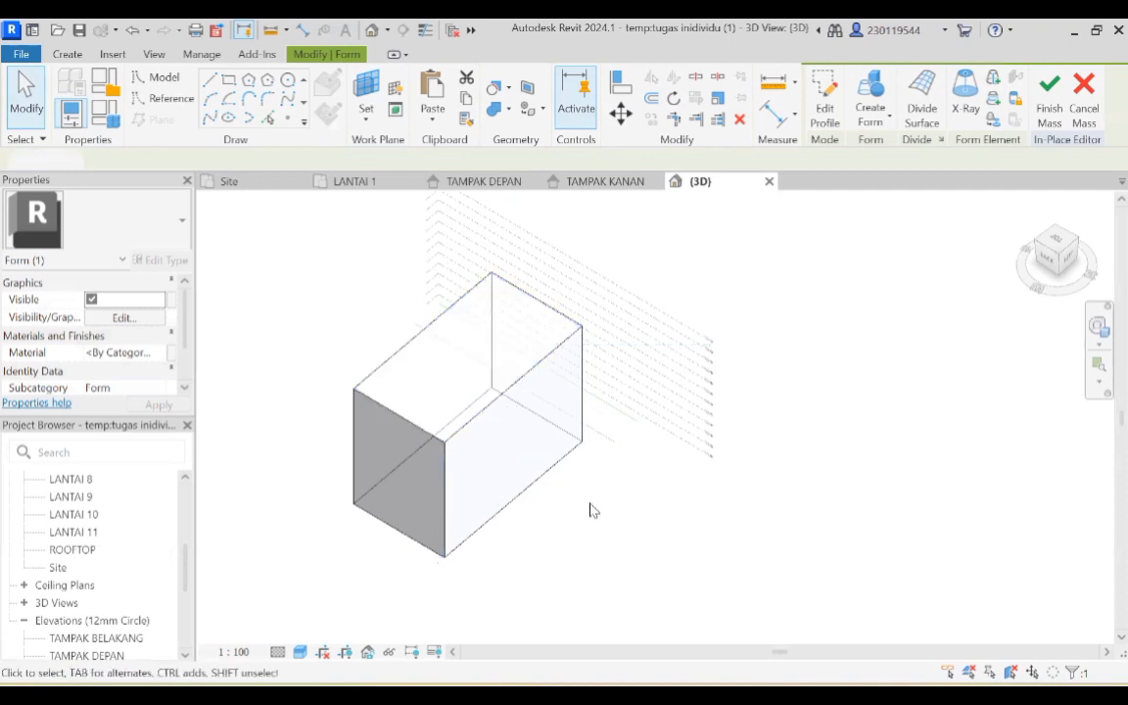
left_click(413, 429)
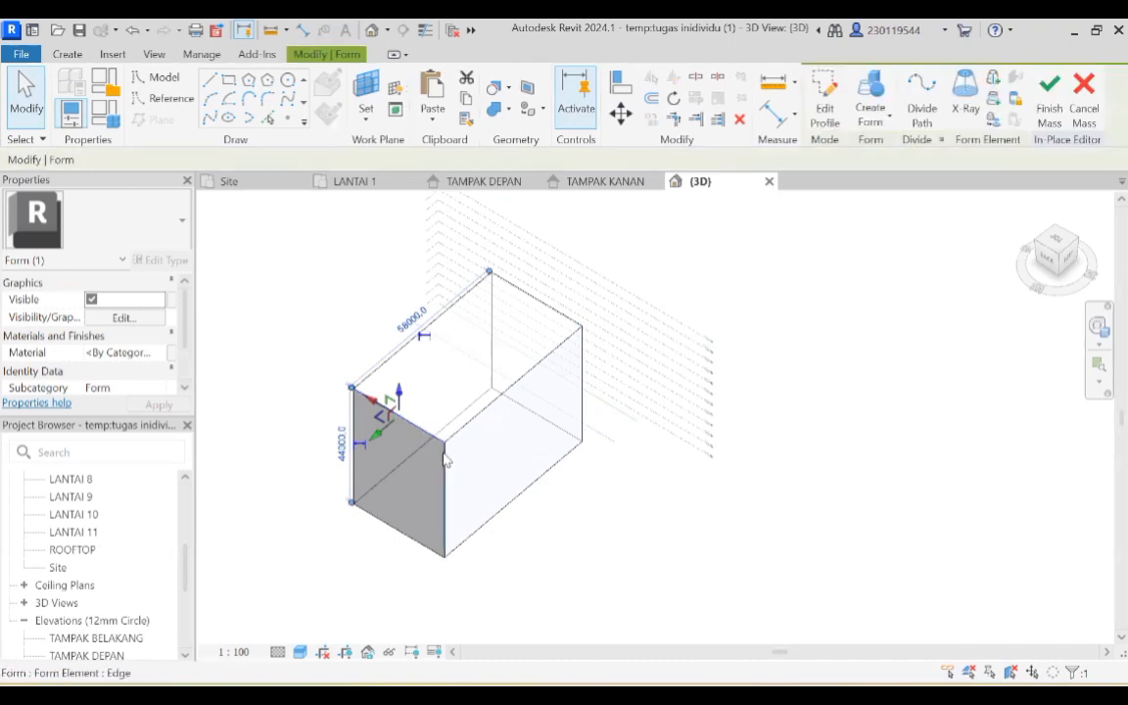
left_click(446, 460)
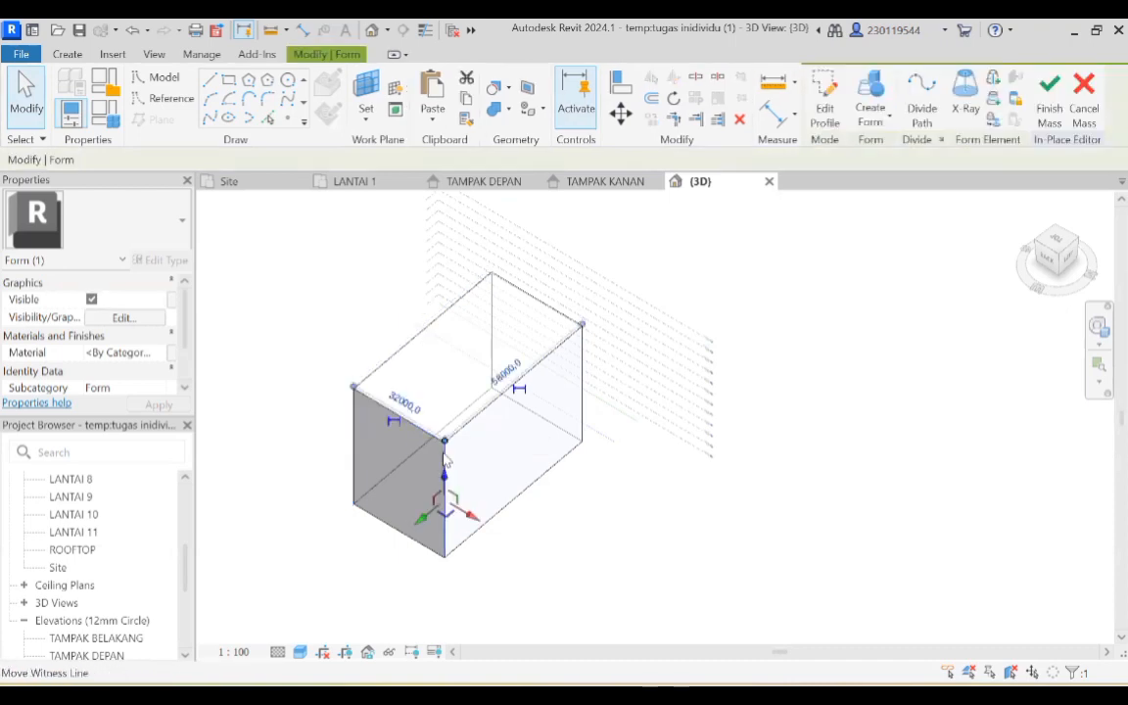
left_click(607, 539)
left_click(426, 437)
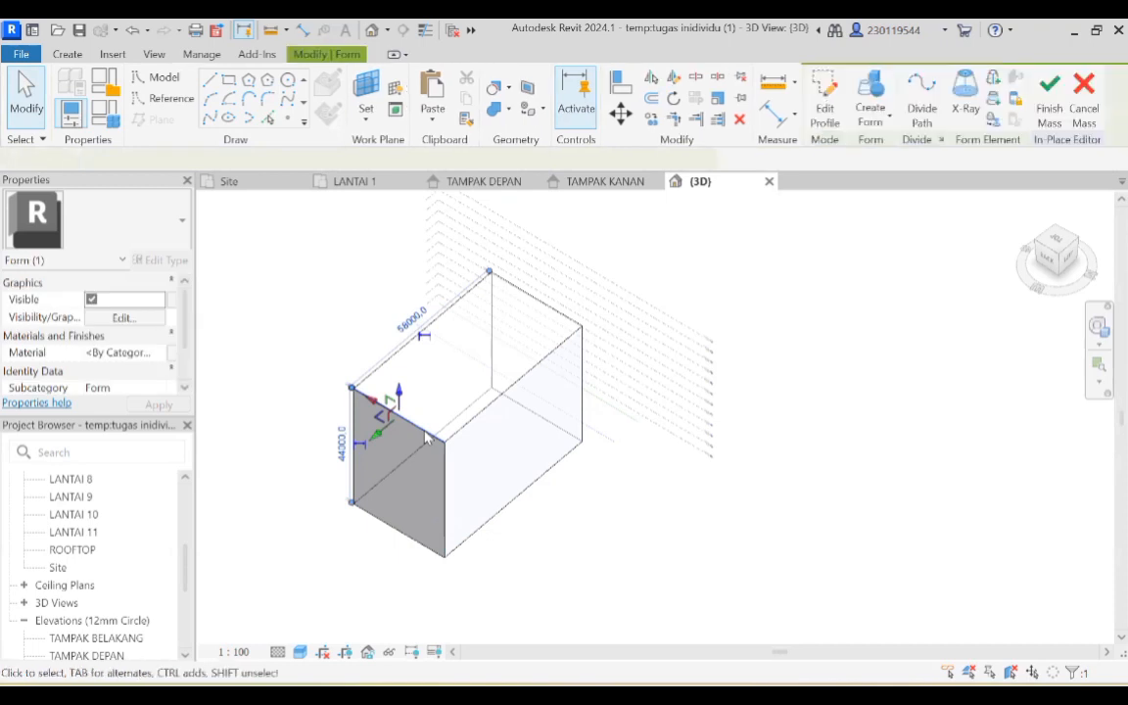
double_click(426, 436)
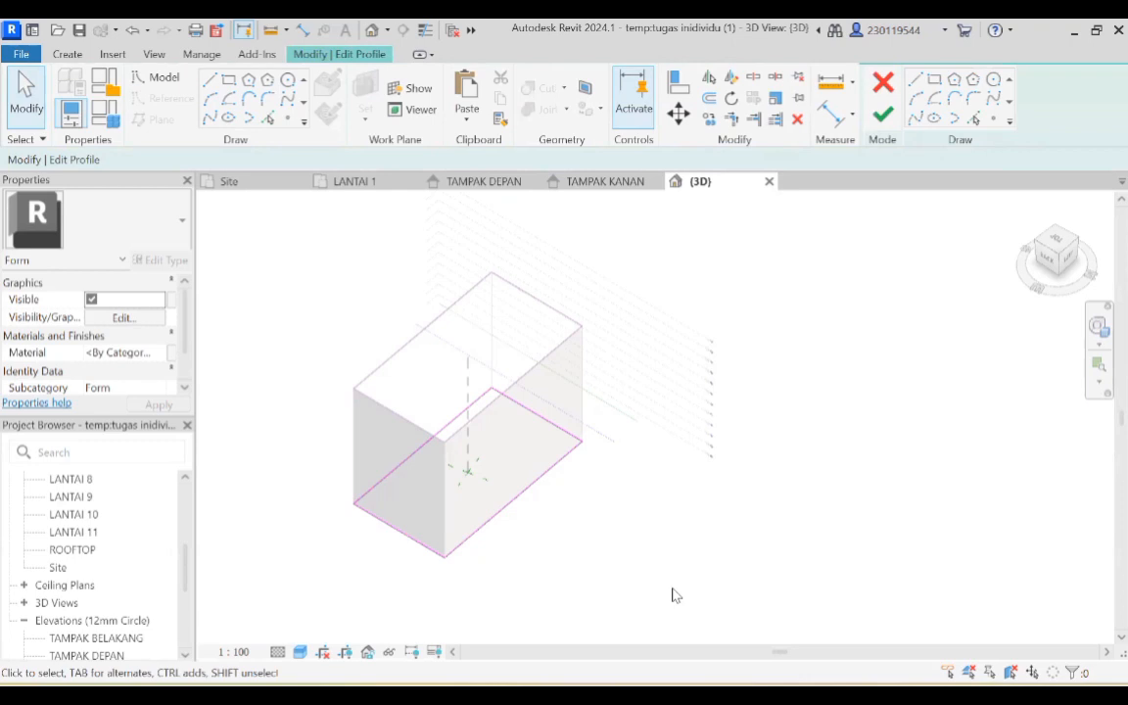
double_click(937, 421)
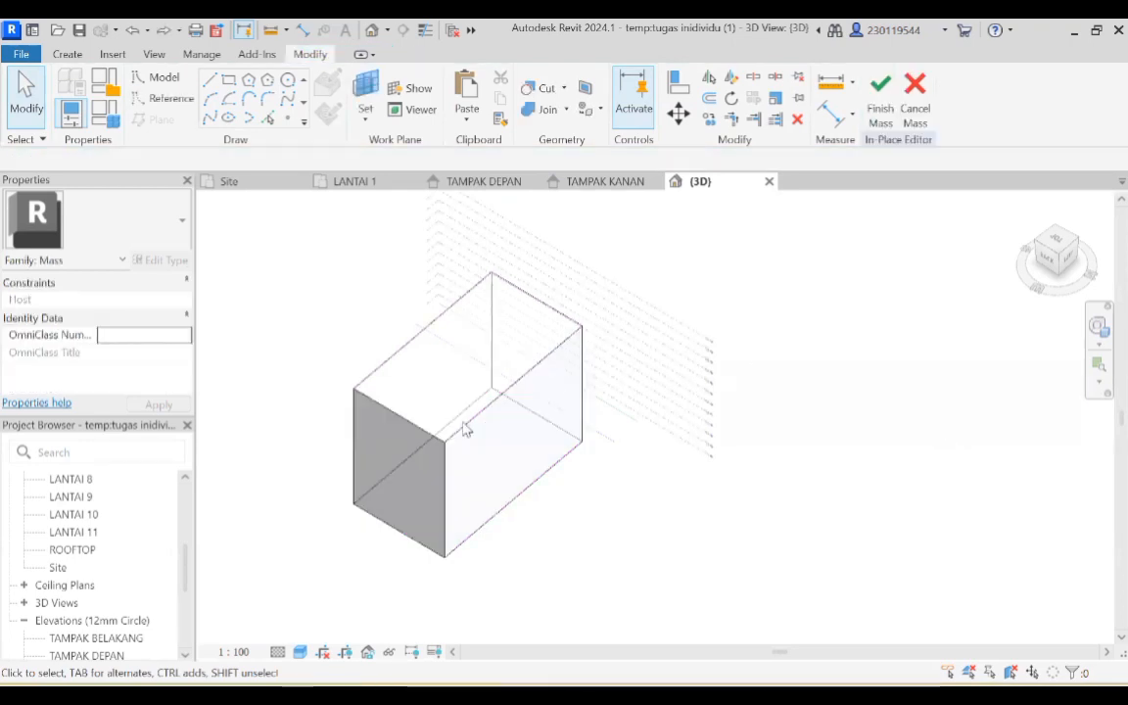
left_click(401, 425)
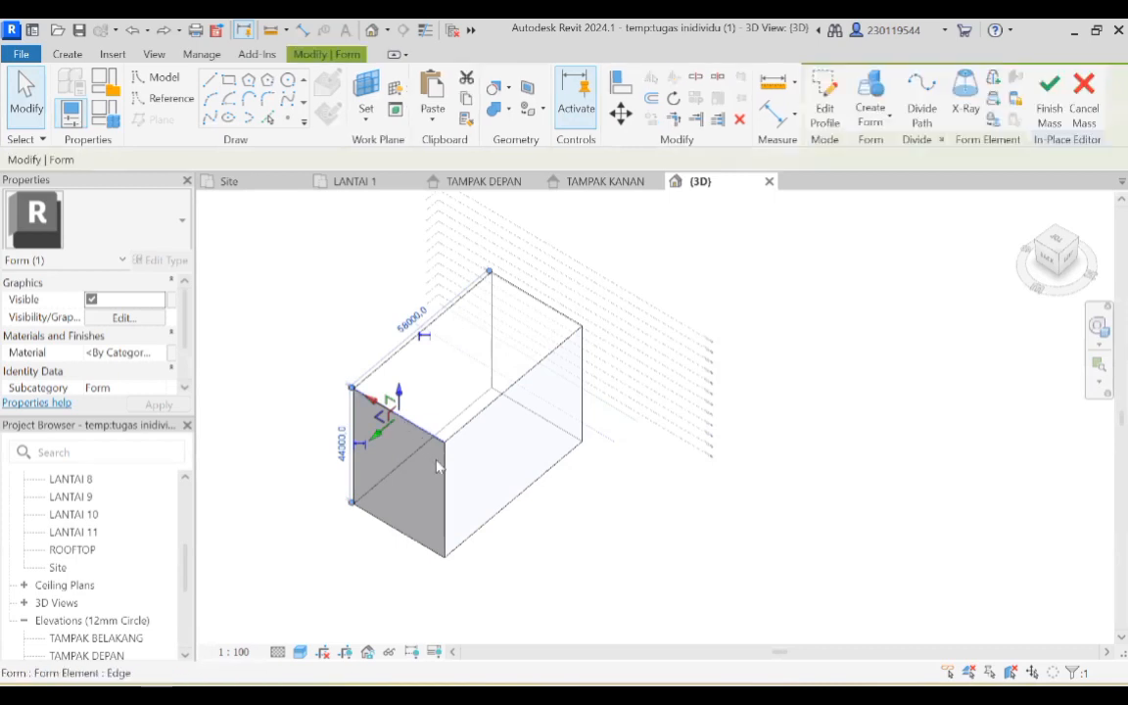
left_click(462, 499)
Move the form's end face farthest from the setback line inward until the form is about 51300 long.
key("Tab")
key("Tab")
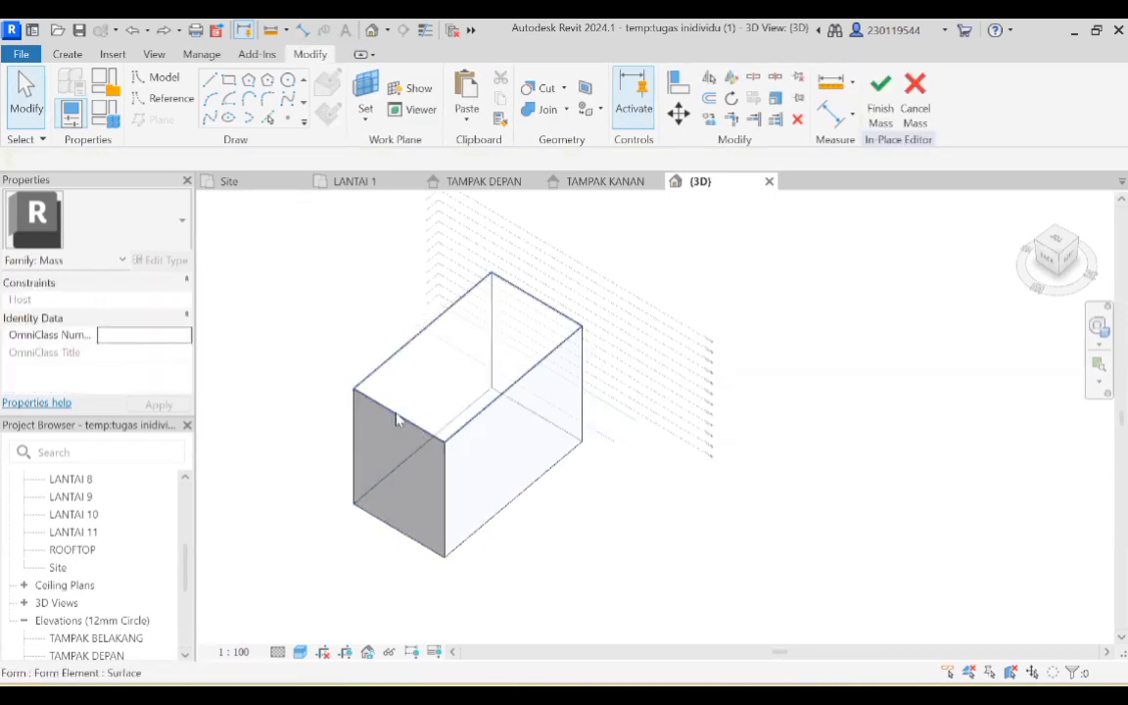
key("Tab")
key("Tab")
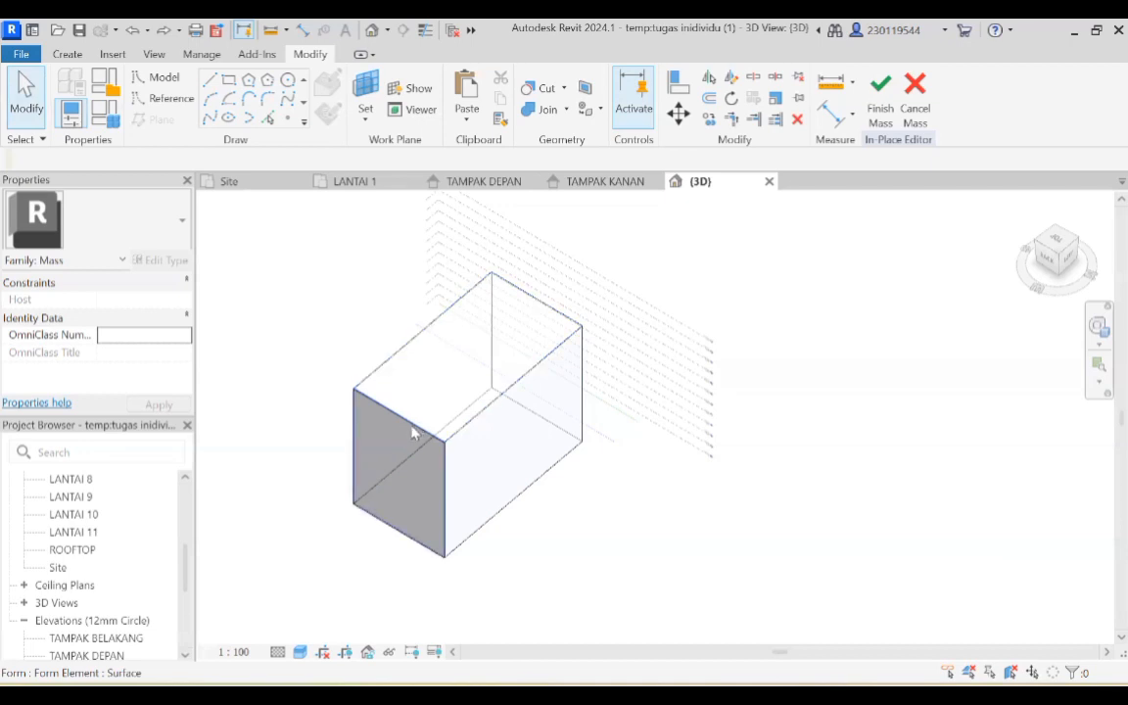
left_click(412, 434)
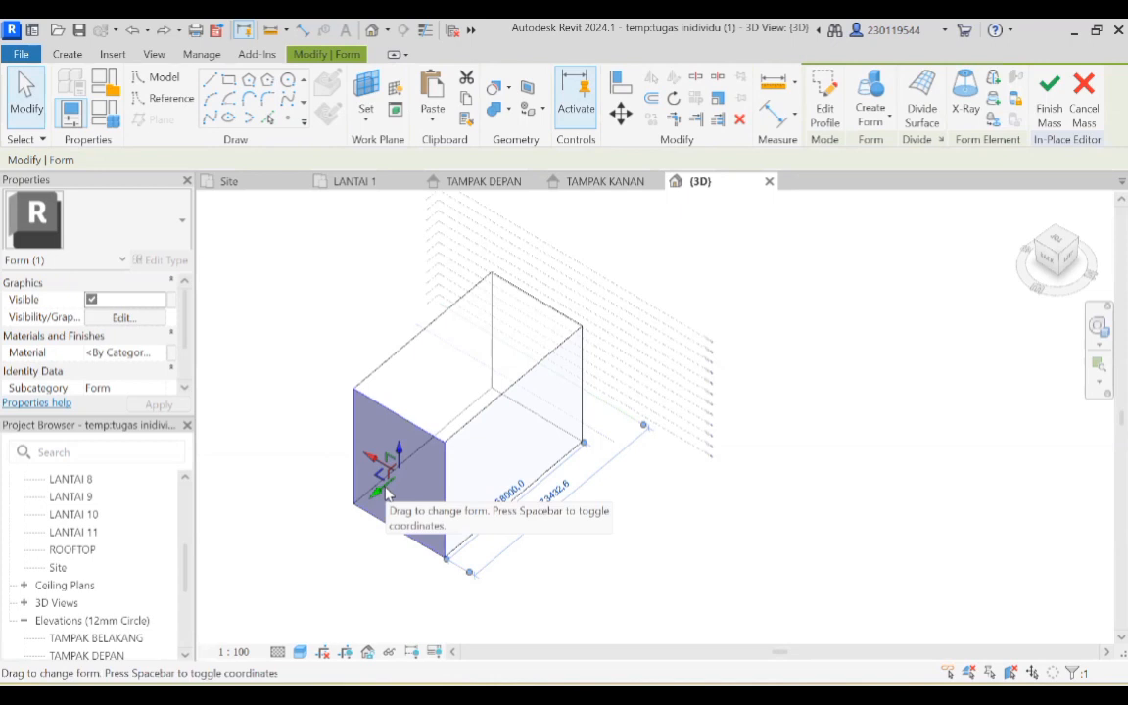
mouse_move(385, 493)
left_mouse_down()
mouse_move(340, 526)
mouse_move(333, 509)
mouse_move(389, 494)
mouse_move(369, 516)
mouse_move(395, 498)
left_mouse_up()
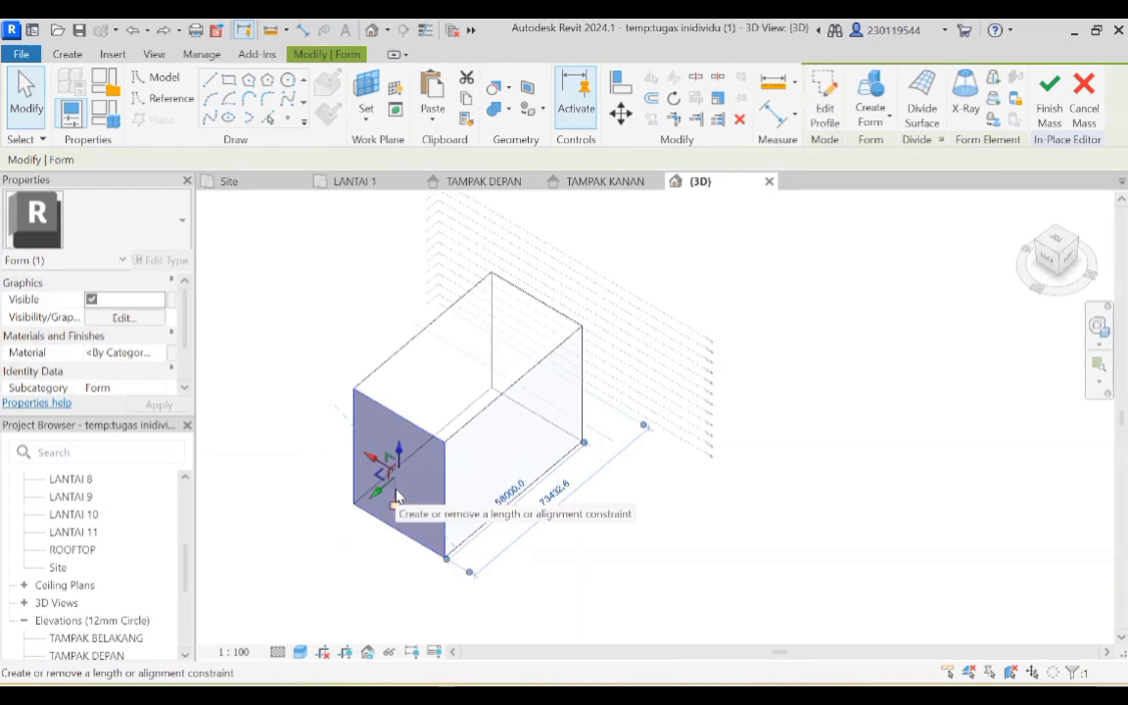
left_click_drag(396, 498, 411, 478)
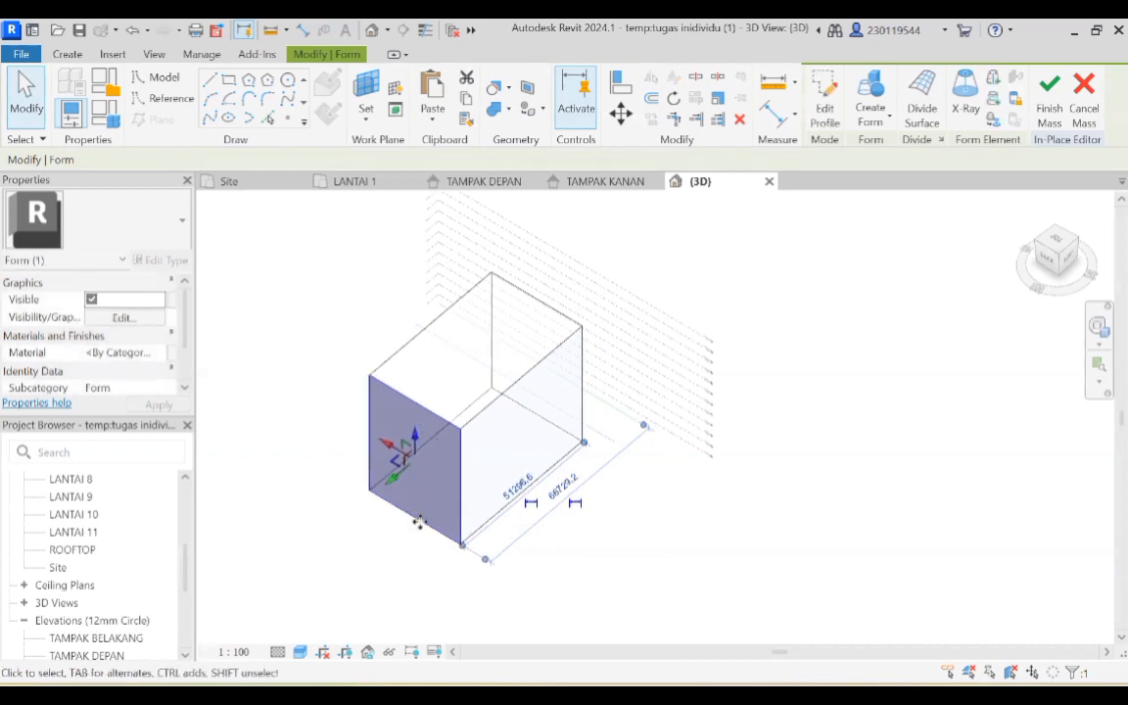
left_click(406, 551)
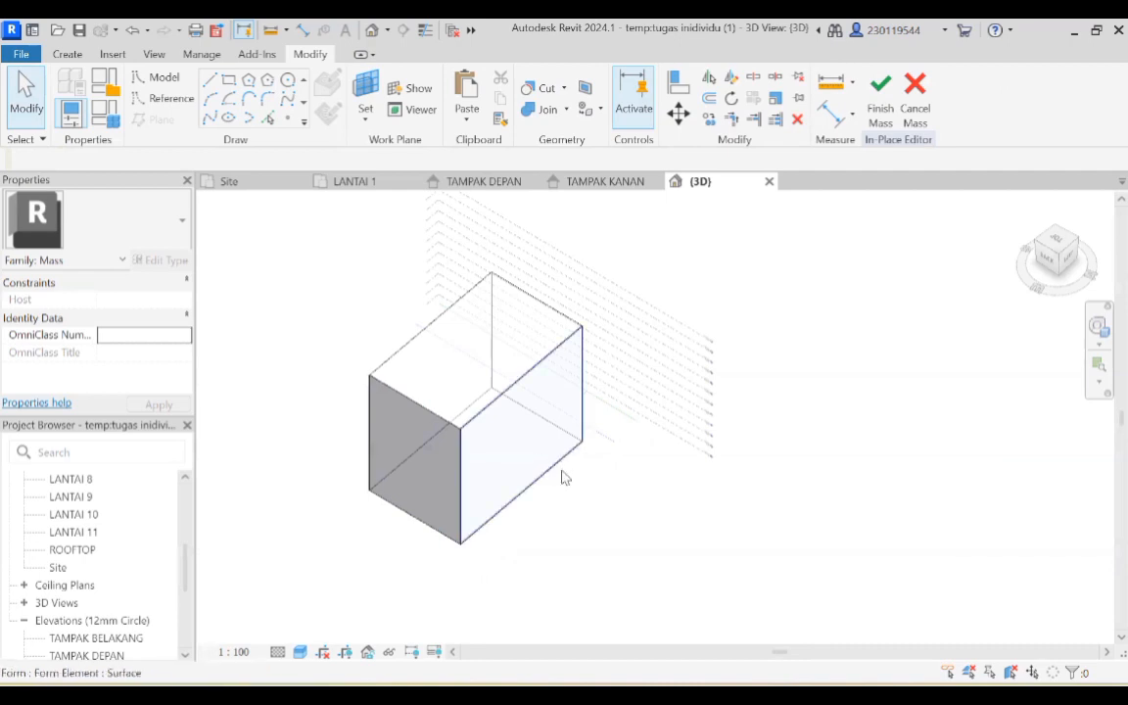
Raise the upper edge of that end face to about 61160 and shift it so the face leans inward.
scroll(436, 284, "up", 2)
left_click(403, 491)
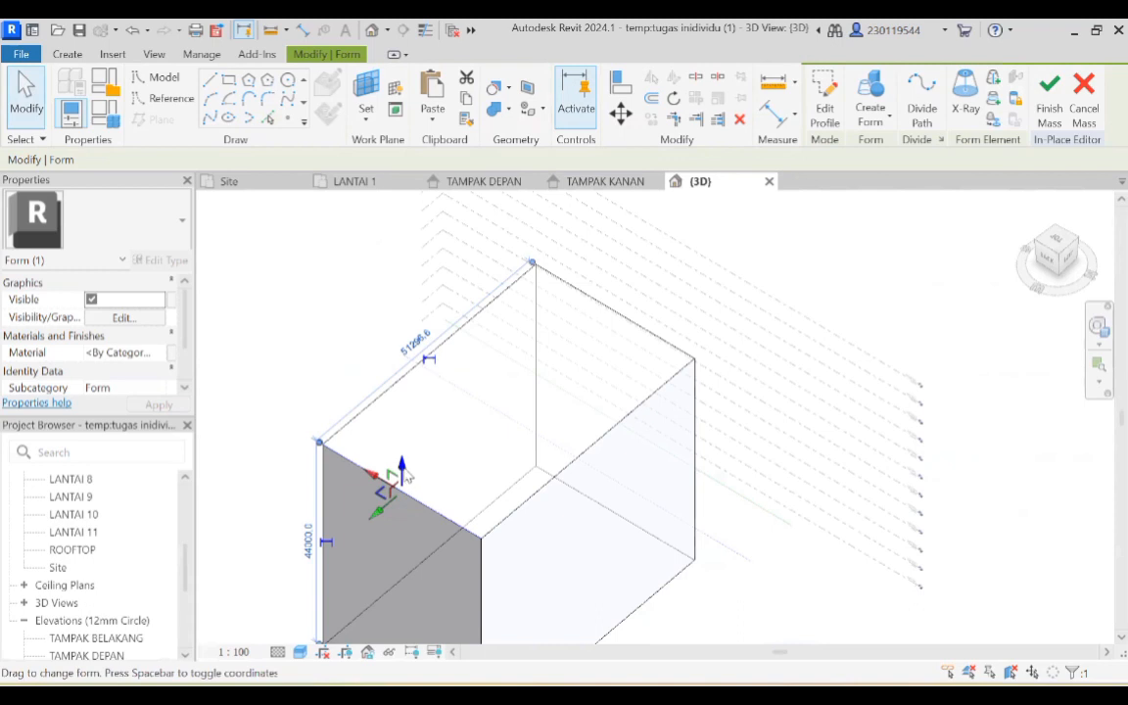
scroll(407, 474, "down", 2)
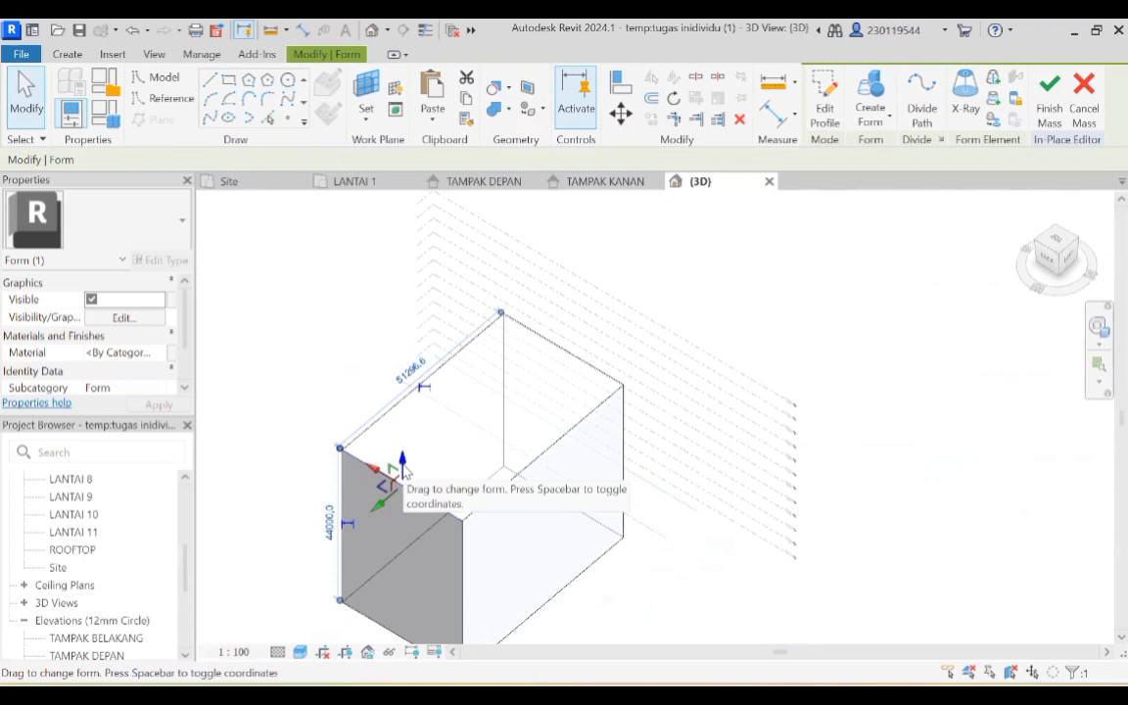
left_click_drag(404, 471, 424, 411)
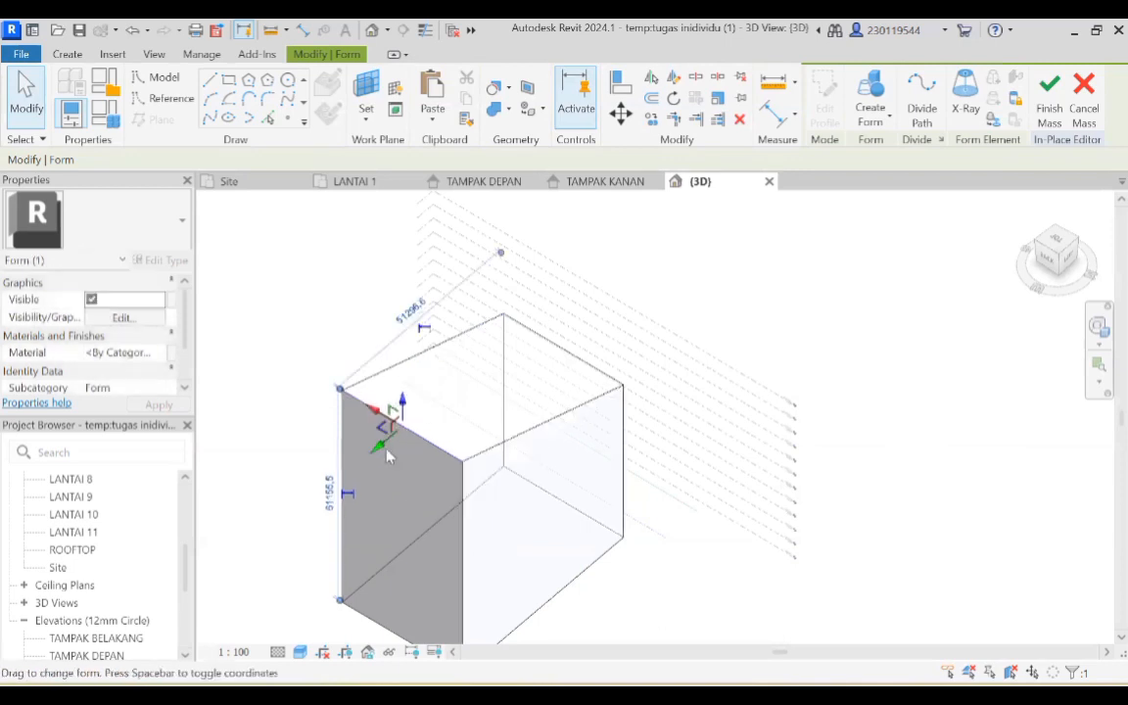
mouse_move(380, 448)
left_mouse_down()
mouse_move(320, 478)
mouse_move(306, 454)
mouse_move(352, 410)
mouse_move(353, 391)
mouse_move(348, 416)
mouse_move(390, 446)
left_mouse_up()
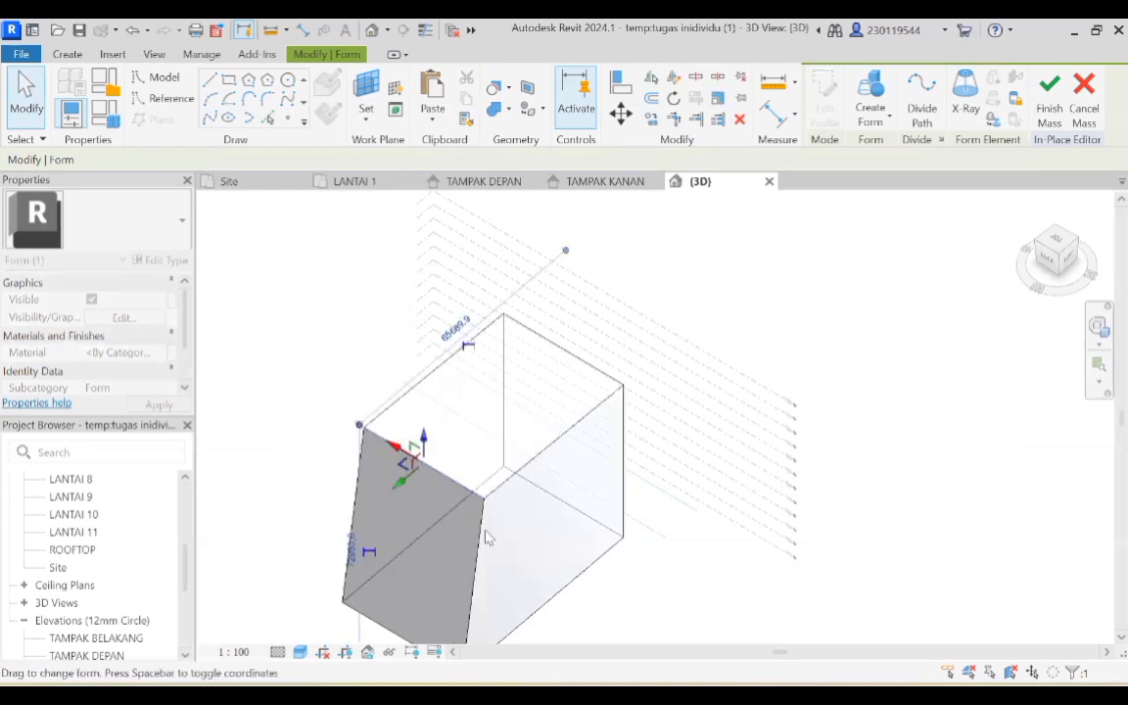
middle_click_drag(632, 607, 539, 534)
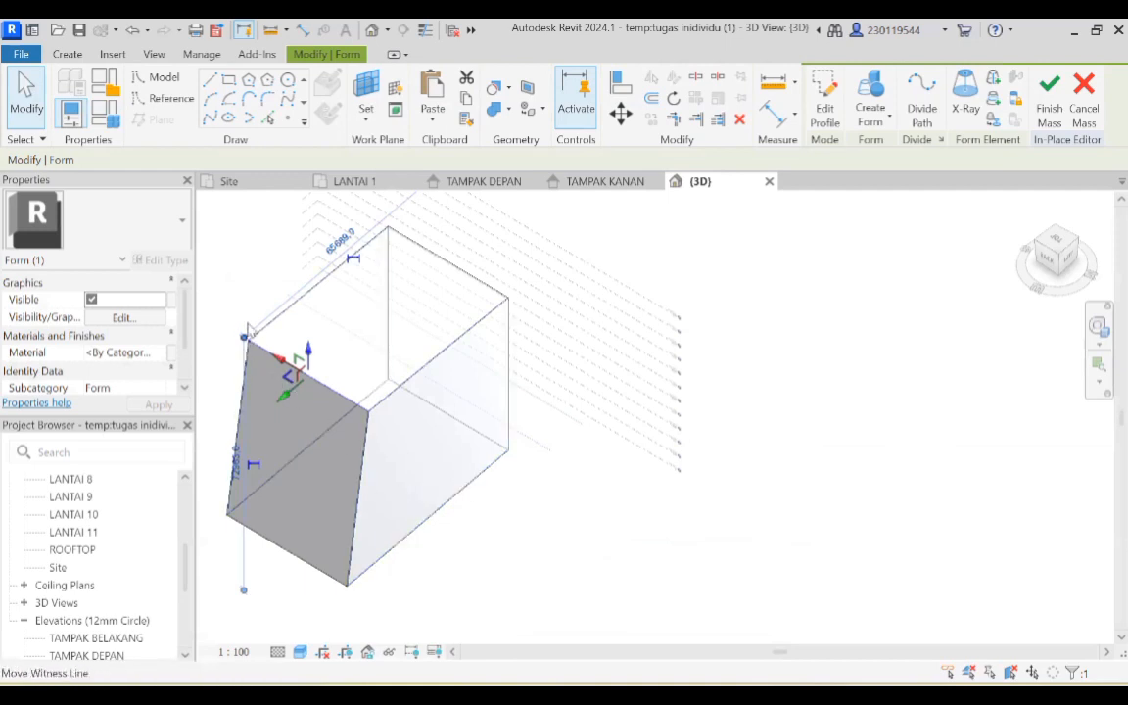
Pull the end face's upper edge outward to about 85050 from the opposite end so the face overhangs its base.
left_click_drag(281, 363, 156, 436)
scroll(236, 416, "down", 1)
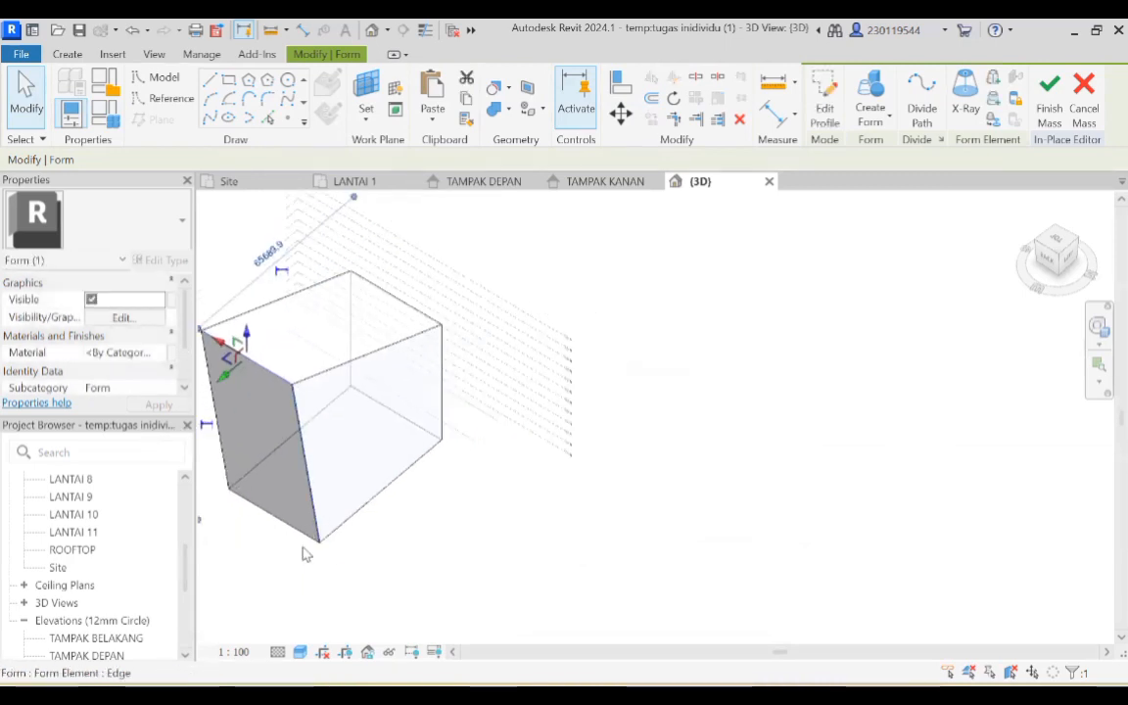
left_click_drag(225, 382, 219, 412)
middle_click_drag(311, 464, 452, 447)
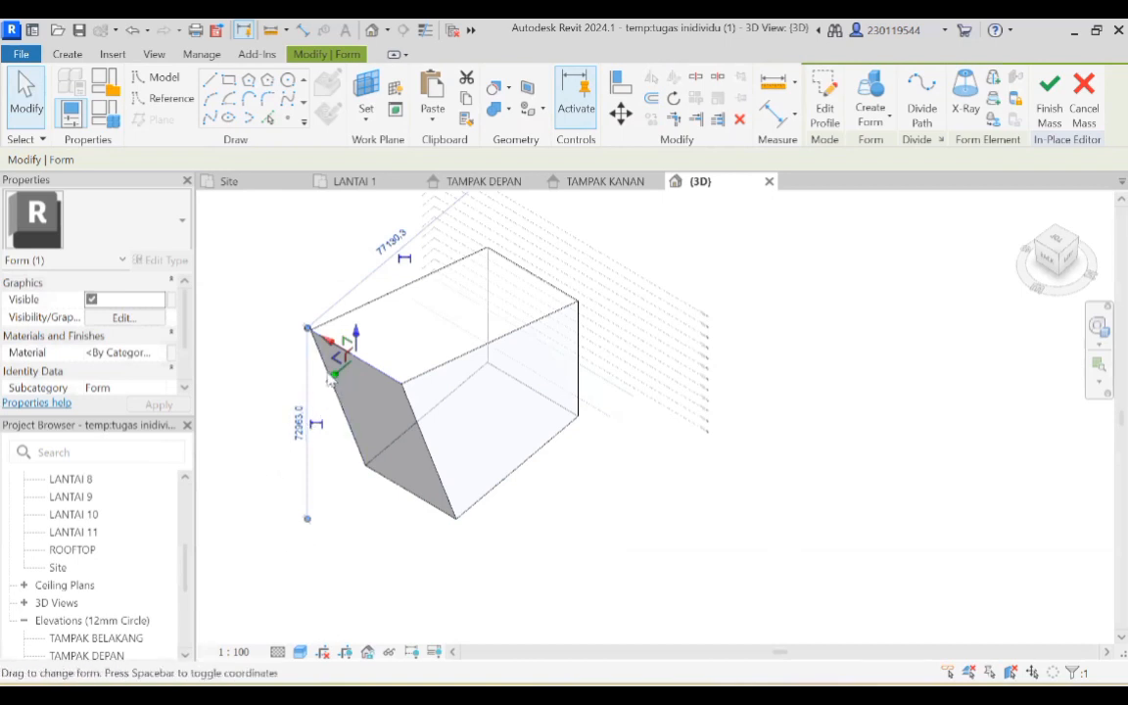
left_click_drag(334, 374, 319, 400)
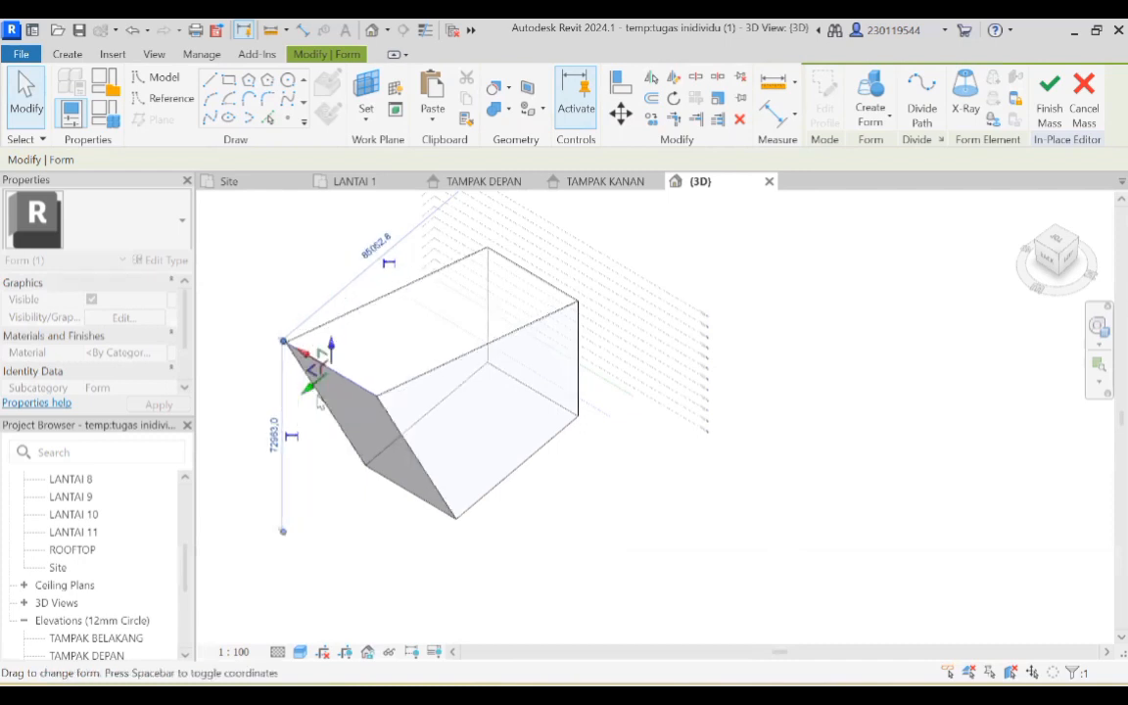
left_click(355, 519)
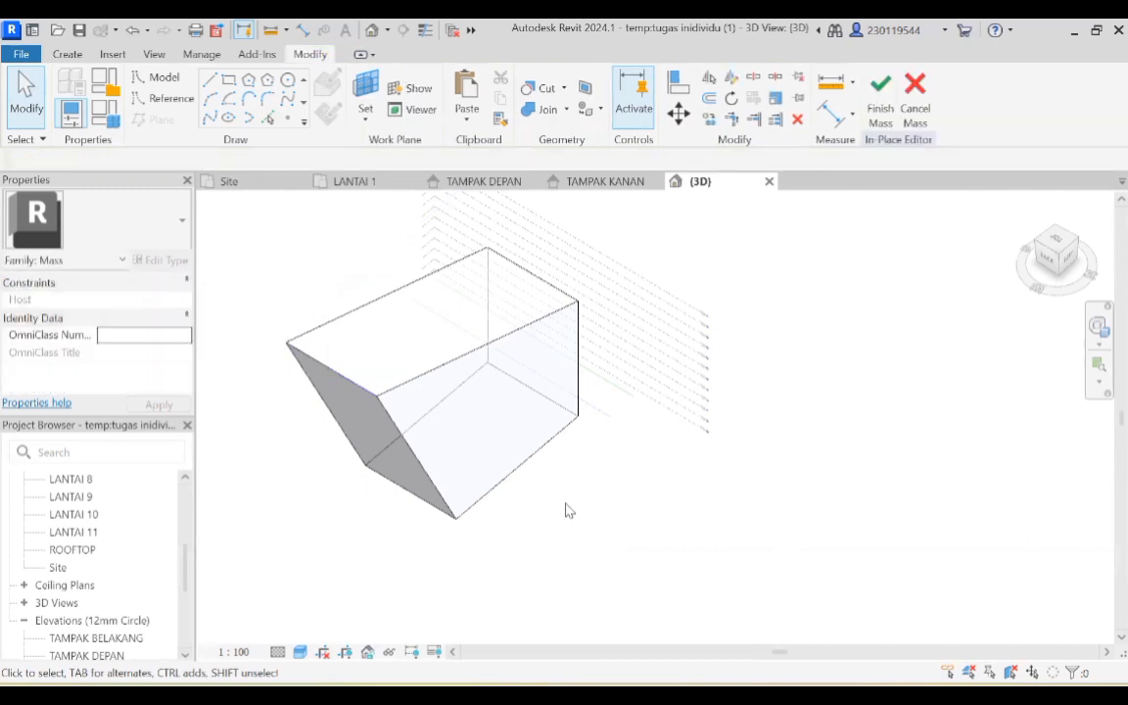
Raise the single outer corner of the overhanging face's top edge to about 95290 above the base.
left_click(377, 399)
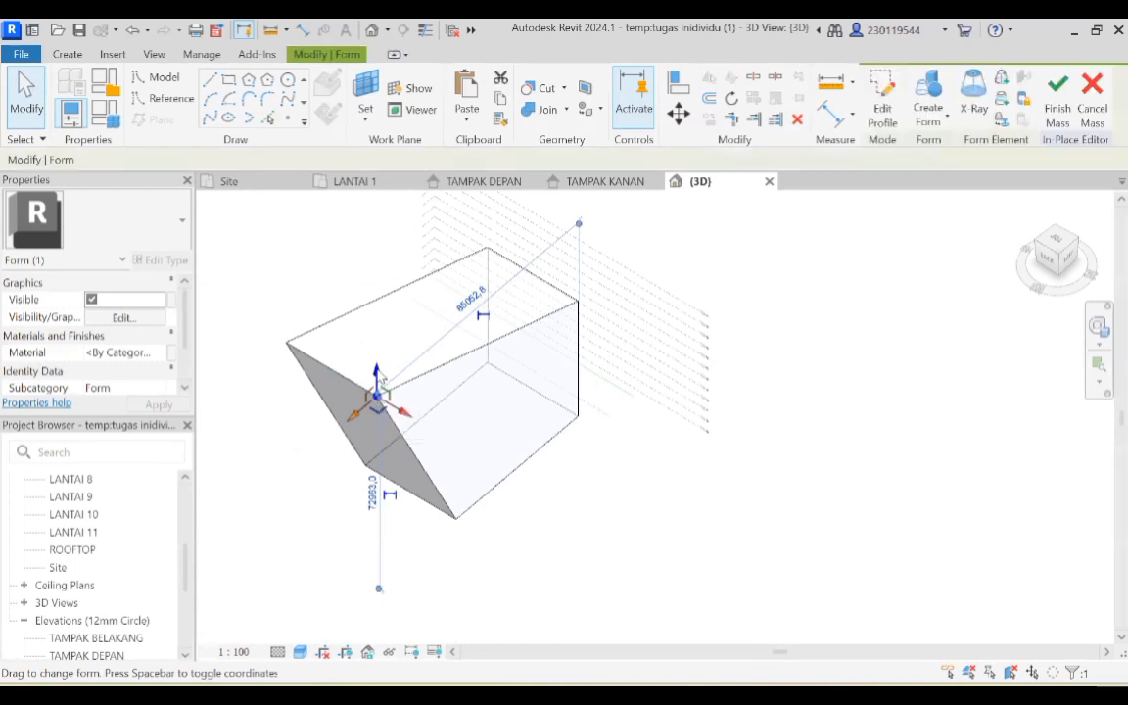
left_click_drag(381, 380, 383, 323)
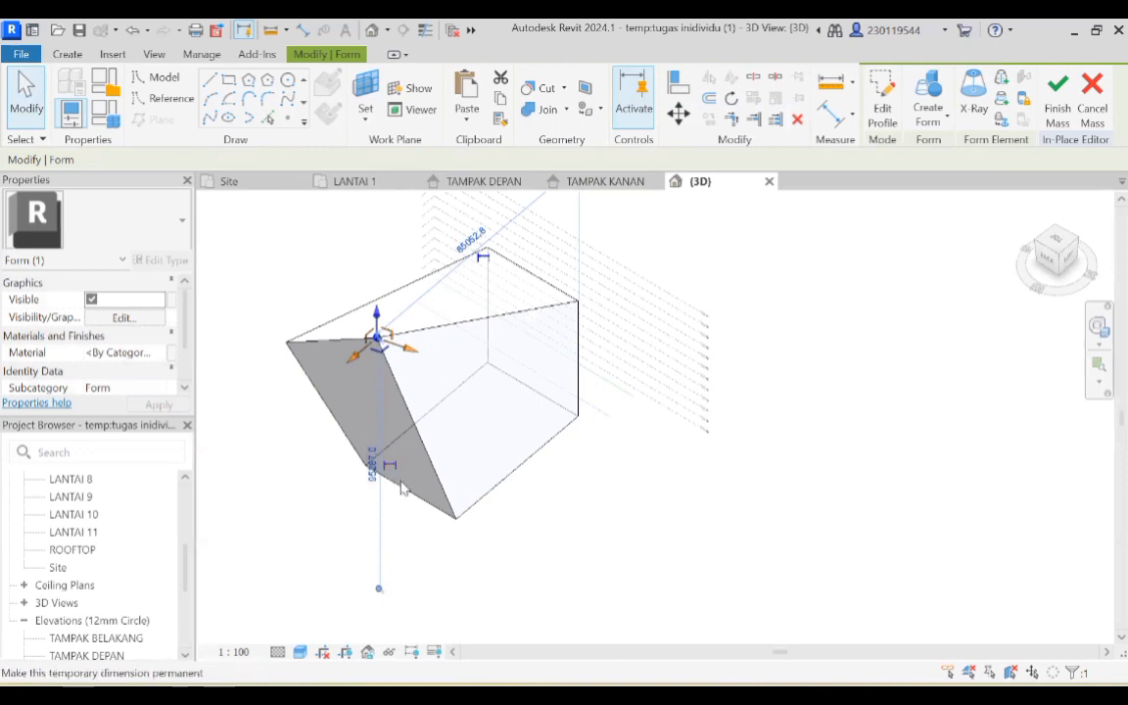
middle_click_drag(508, 546, 466, 607)
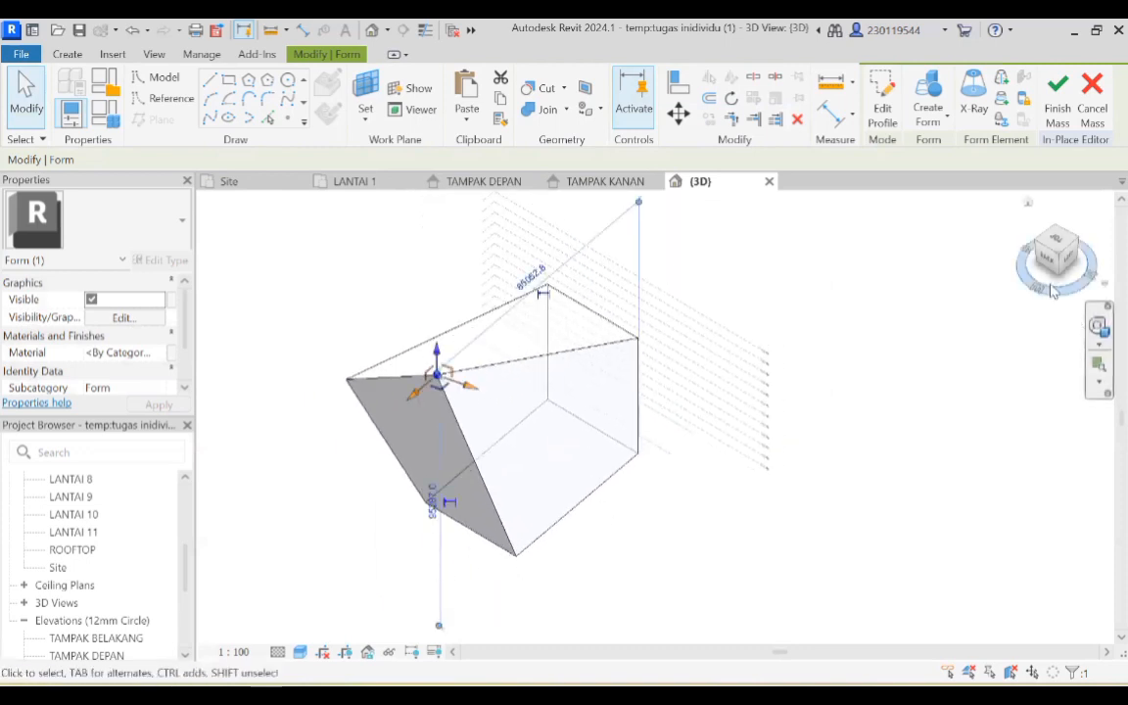
mouse_move(1040, 287)
left_mouse_down()
mouse_move(979, 257)
mouse_move(1055, 288)
mouse_move(1096, 289)
mouse_move(1100, 275)
left_mouse_up()
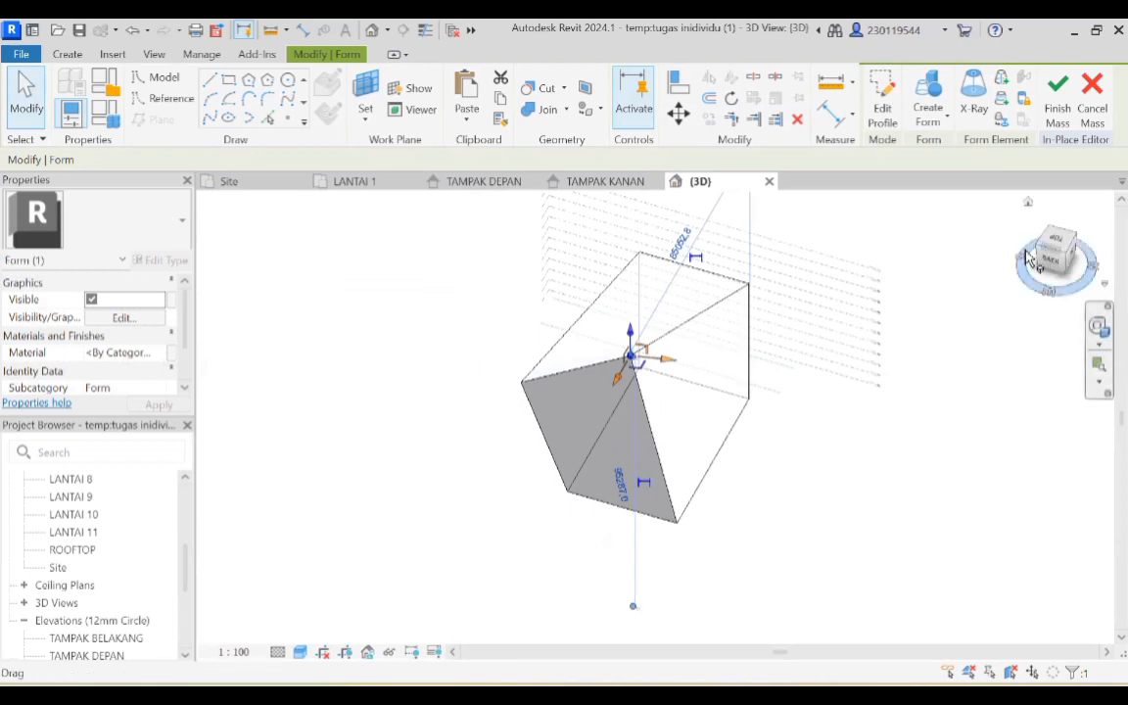
mouse_move(1044, 284)
left_mouse_down()
mouse_move(1096, 289)
mouse_move(1074, 289)
mouse_move(1068, 265)
mouse_move(1087, 252)
mouse_move(1070, 282)
mouse_move(1025, 307)
mouse_move(989, 262)
mouse_move(1001, 266)
left_mouse_up()
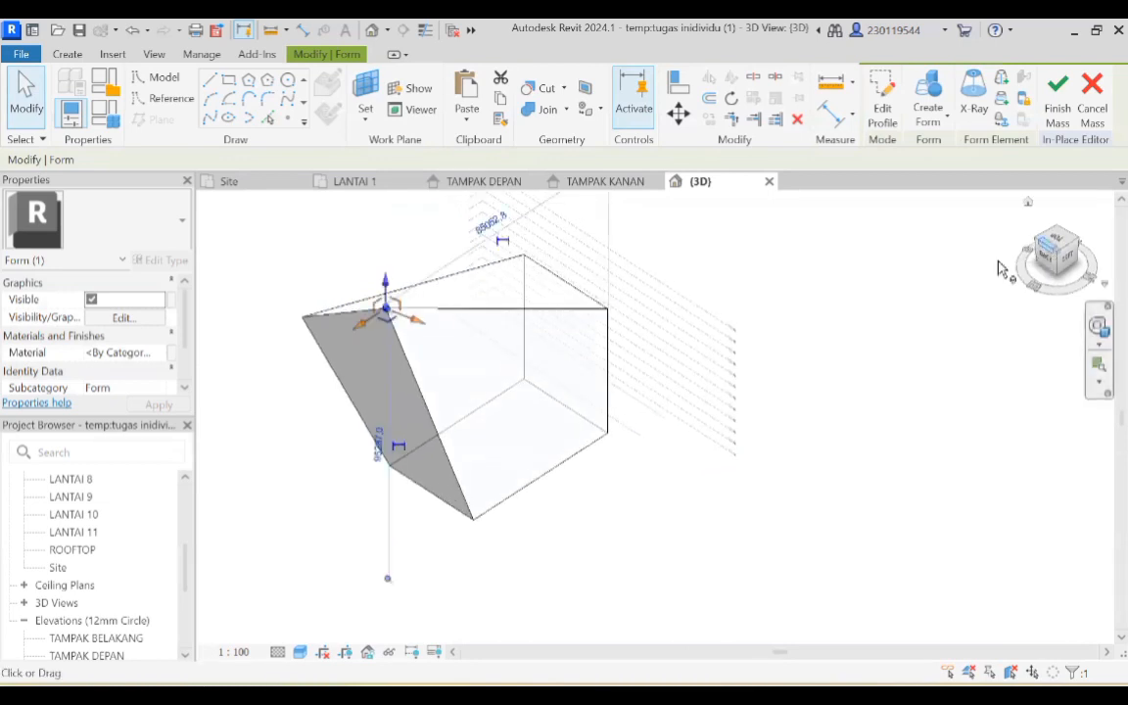
left_click(628, 474)
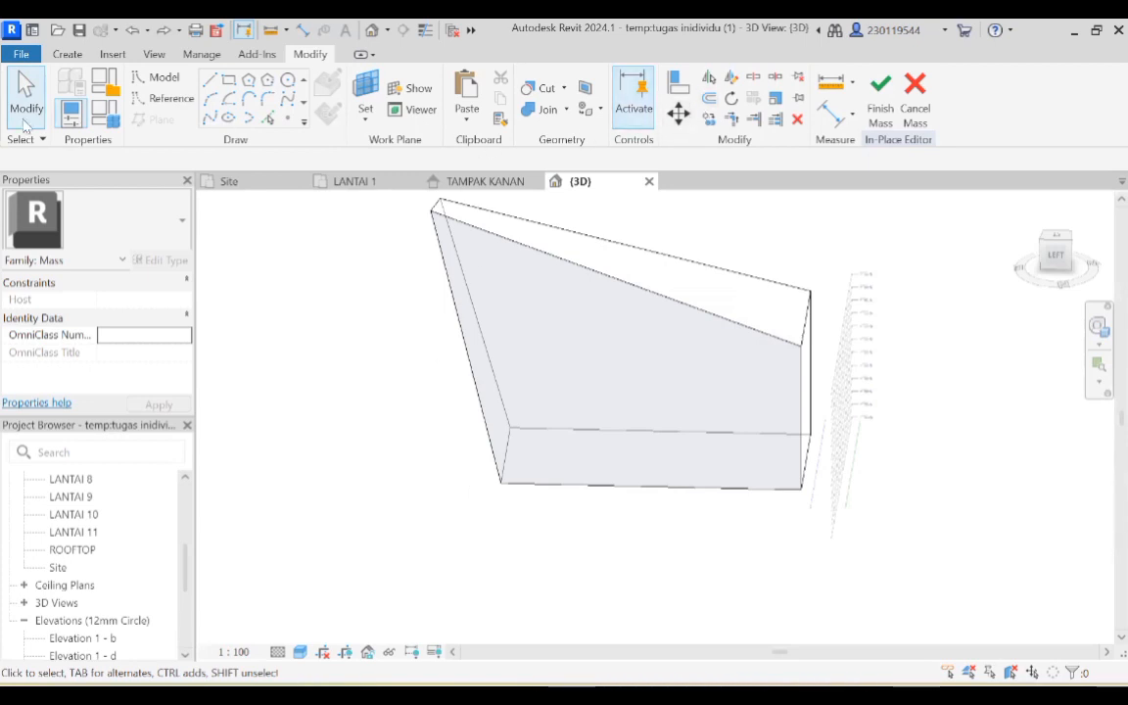
Sketch a rectangle about 18000 wide on the mass's underside, across the base edge beneath the overhanging end face and along one long side.
left_click(1051, 254)
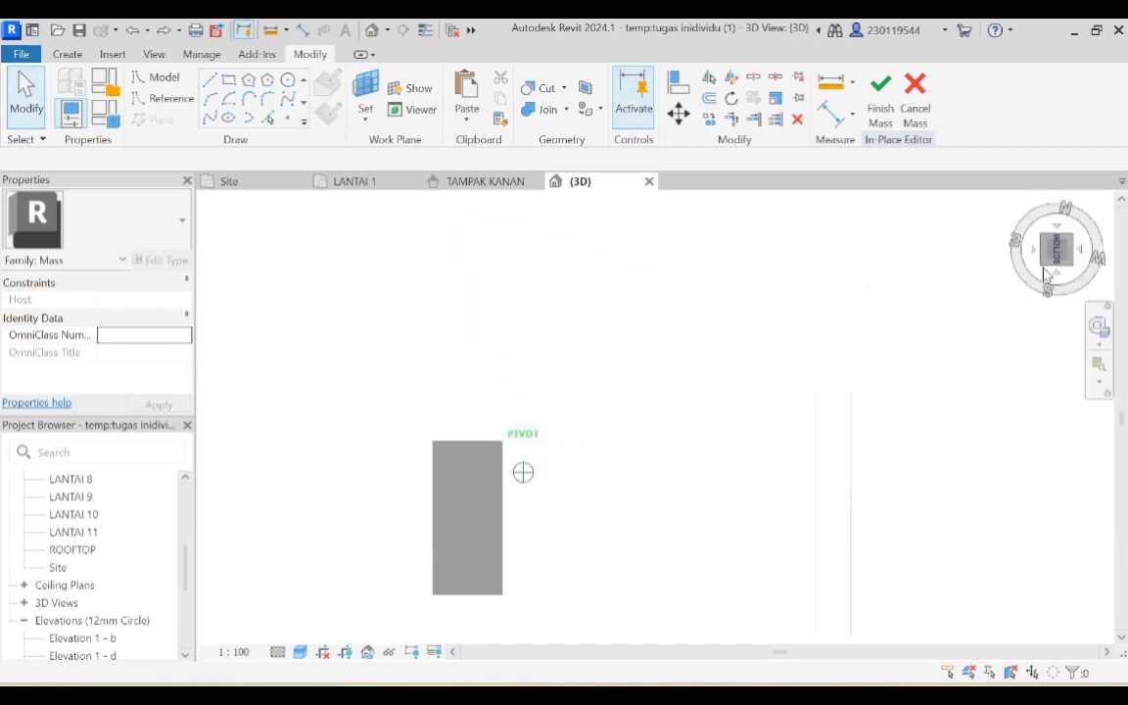
left_click_drag(1044, 260, 1028, 305)
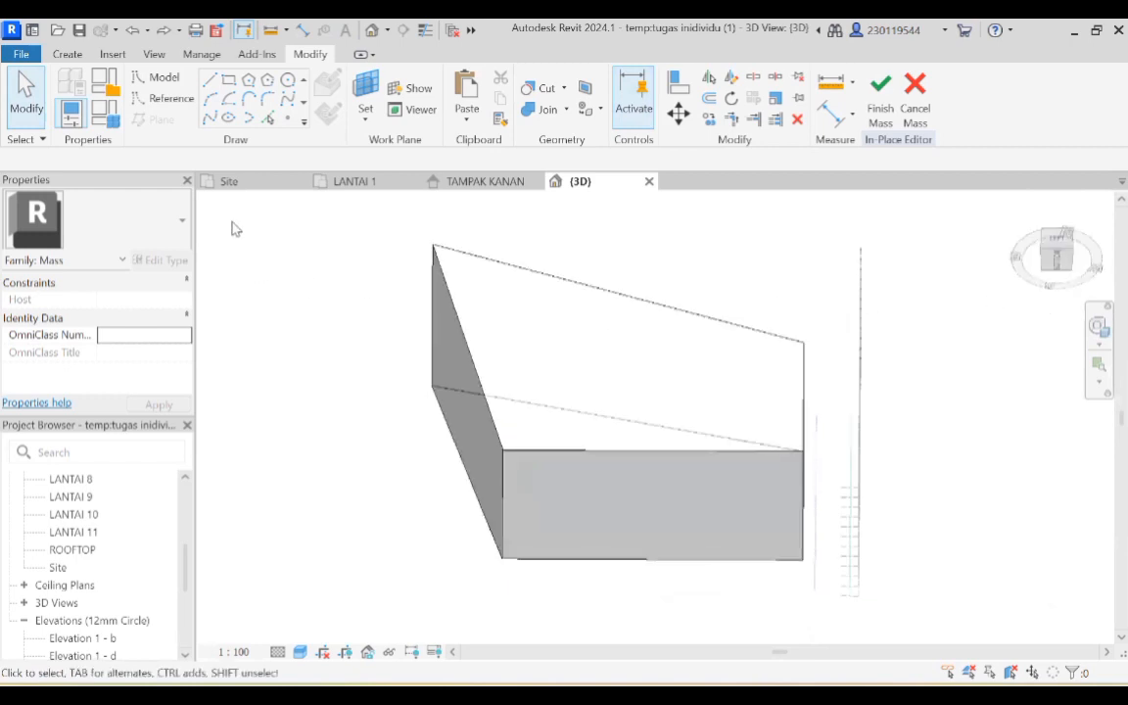
left_click(231, 91)
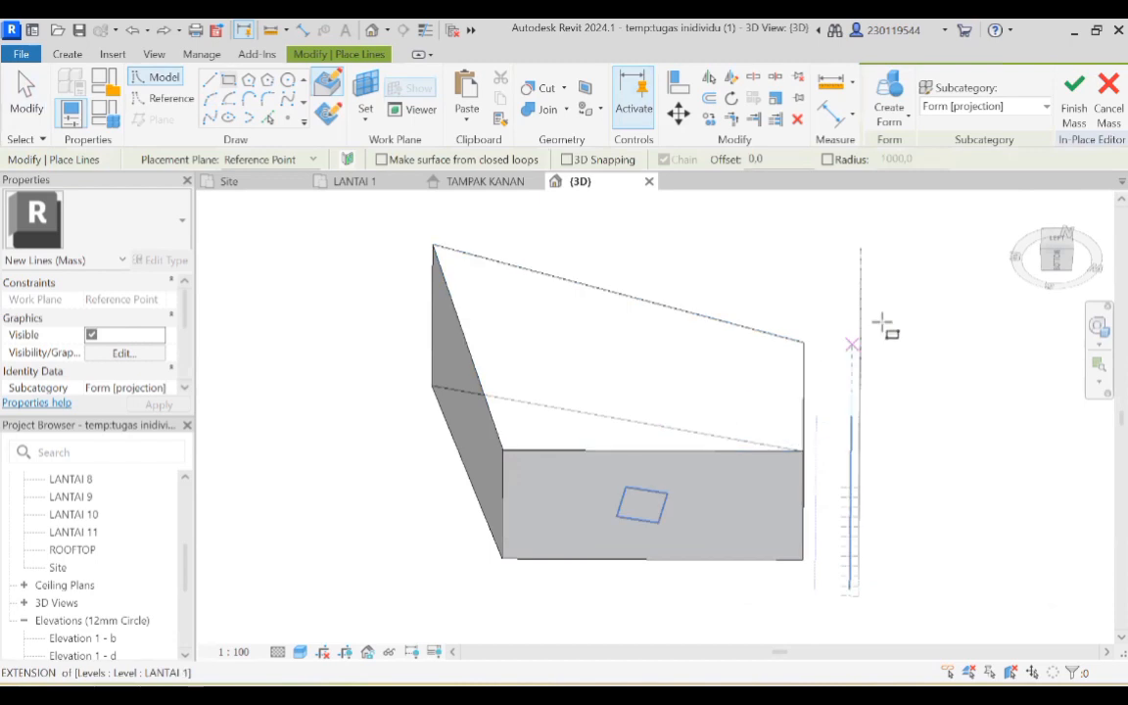
left_click_drag(1046, 277, 1044, 231)
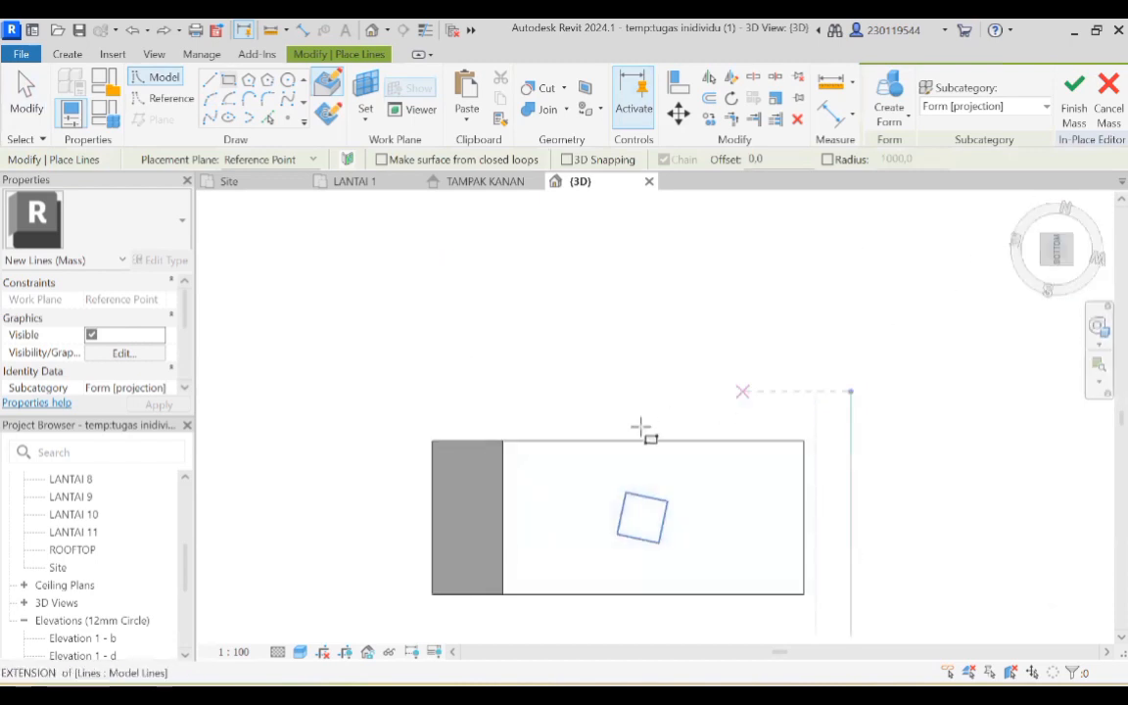
left_click(516, 441)
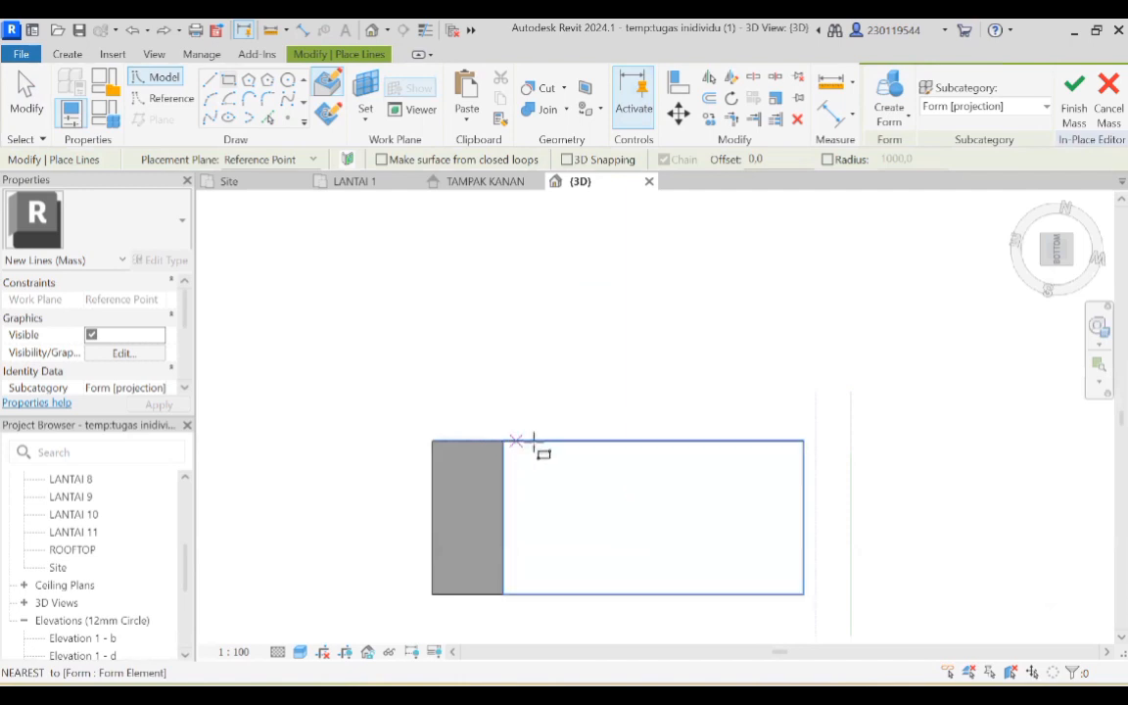
left_click(579, 442)
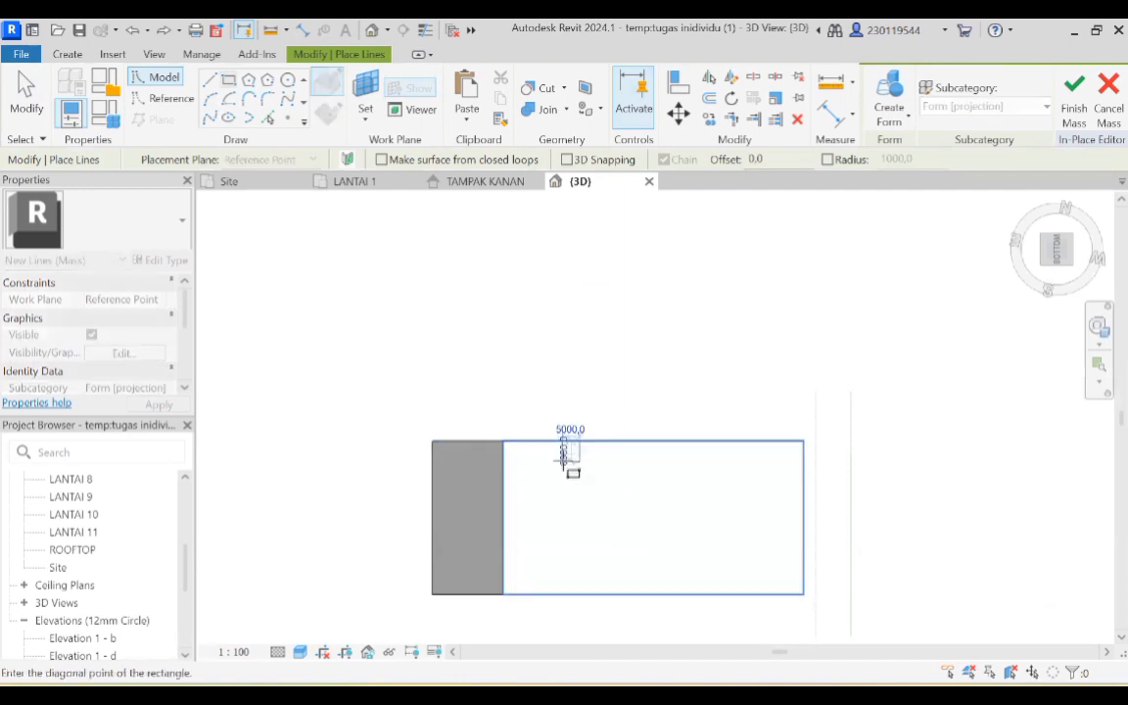
left_click(462, 504)
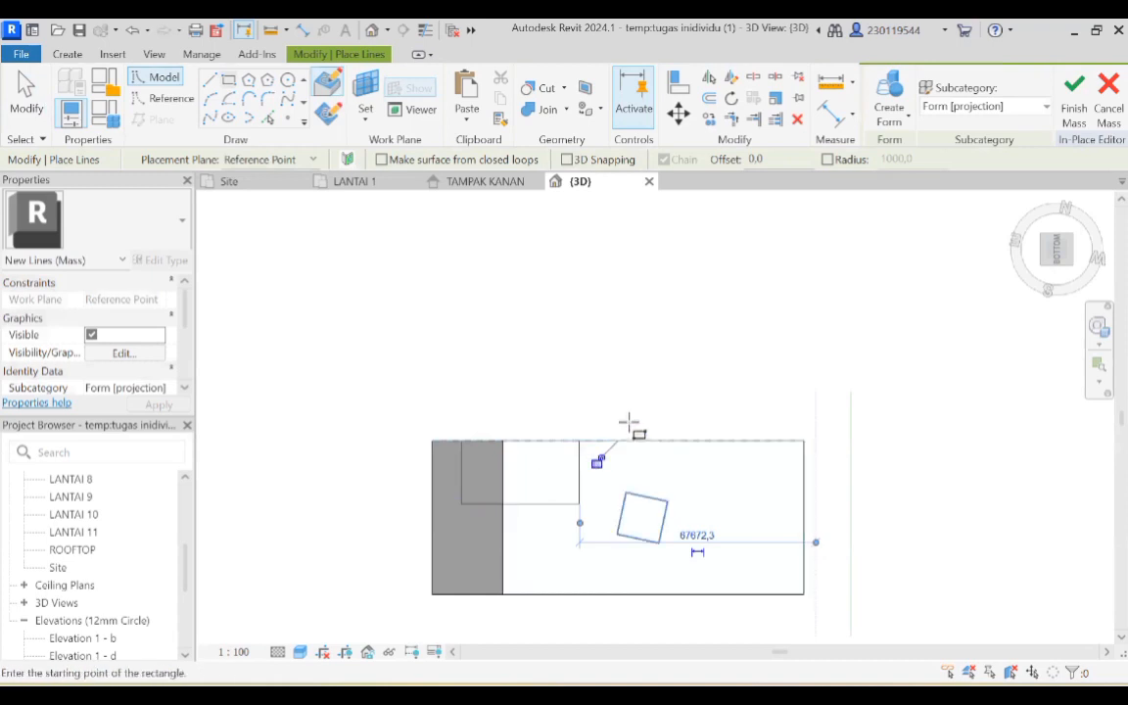
Create a void form about 10000 high from the rectangle to cut a notch into the mass's base corner.
left_click_drag(1049, 245, 969, 403)
middle_click_drag(816, 423, 1100, 411, "shift")
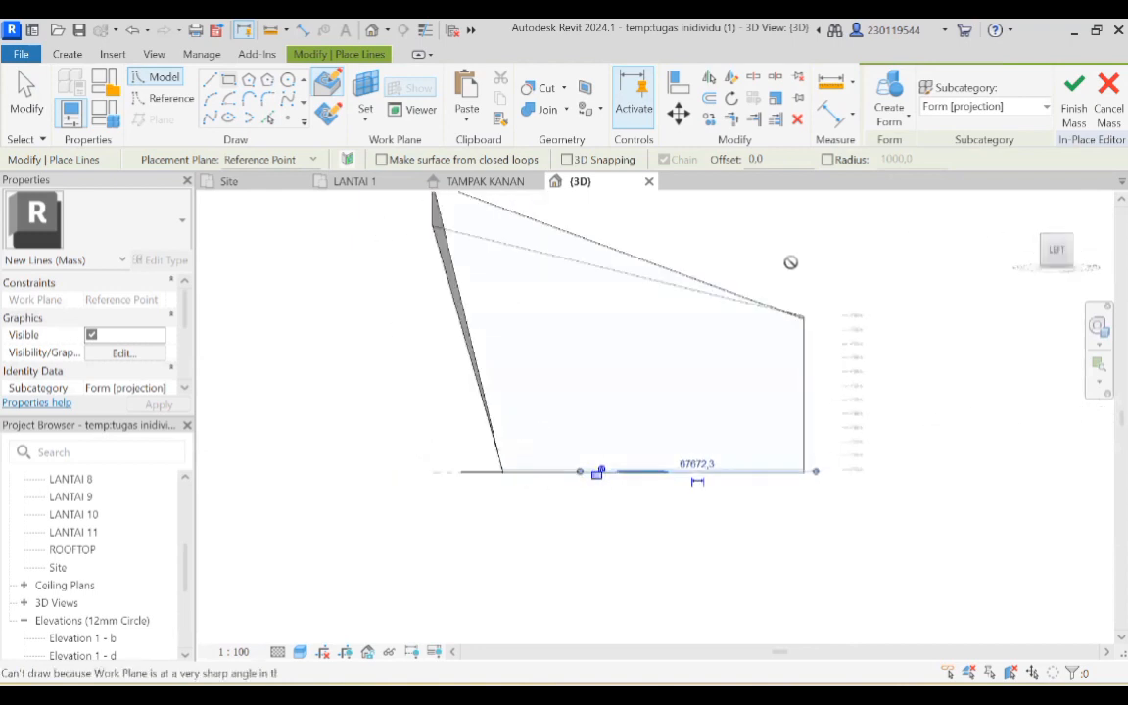
left_click(904, 125)
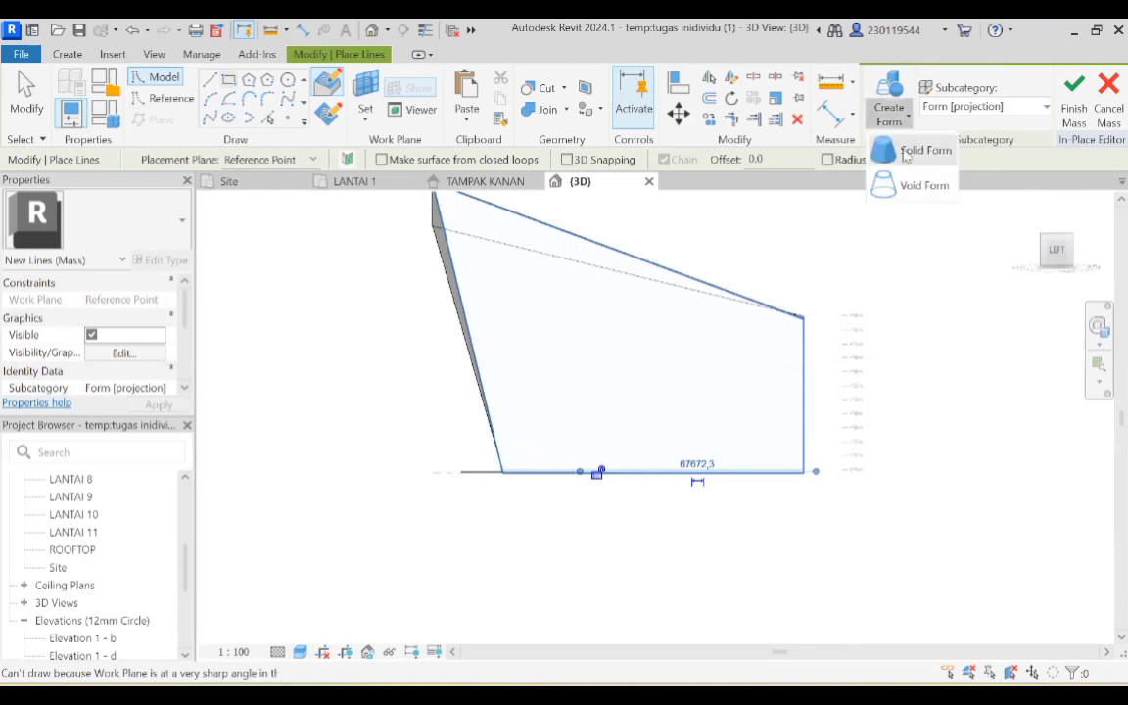
left_click(915, 184)
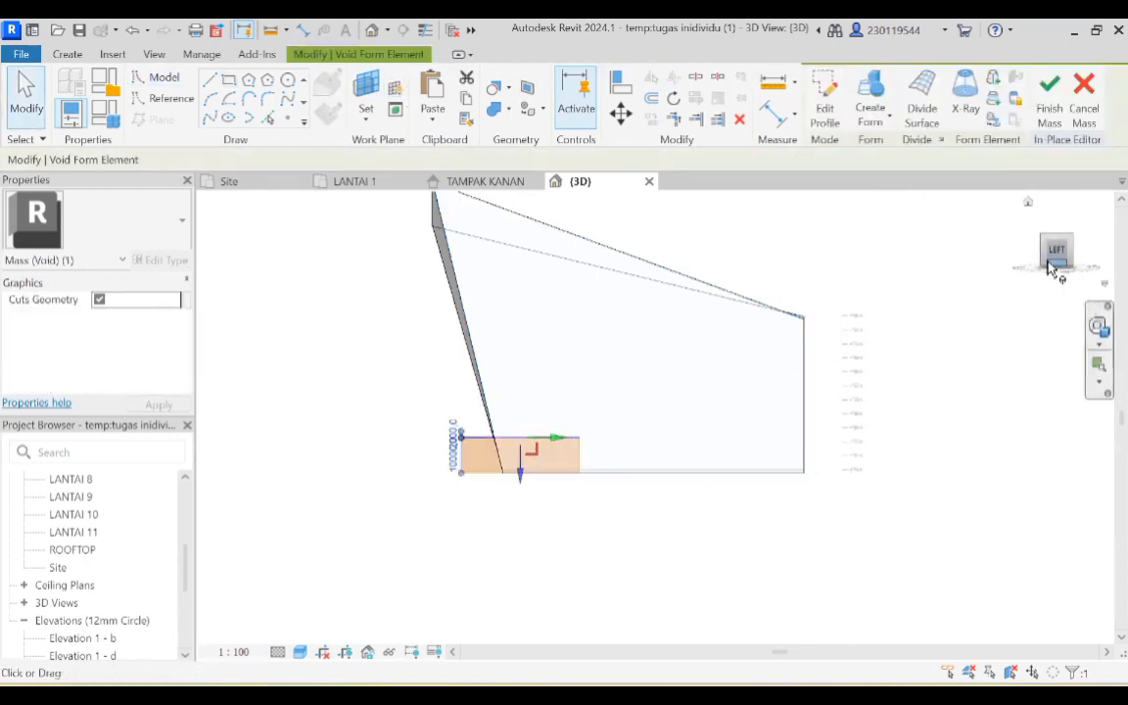
left_click_drag(1043, 275, 1013, 335)
left_click(1013, 339)
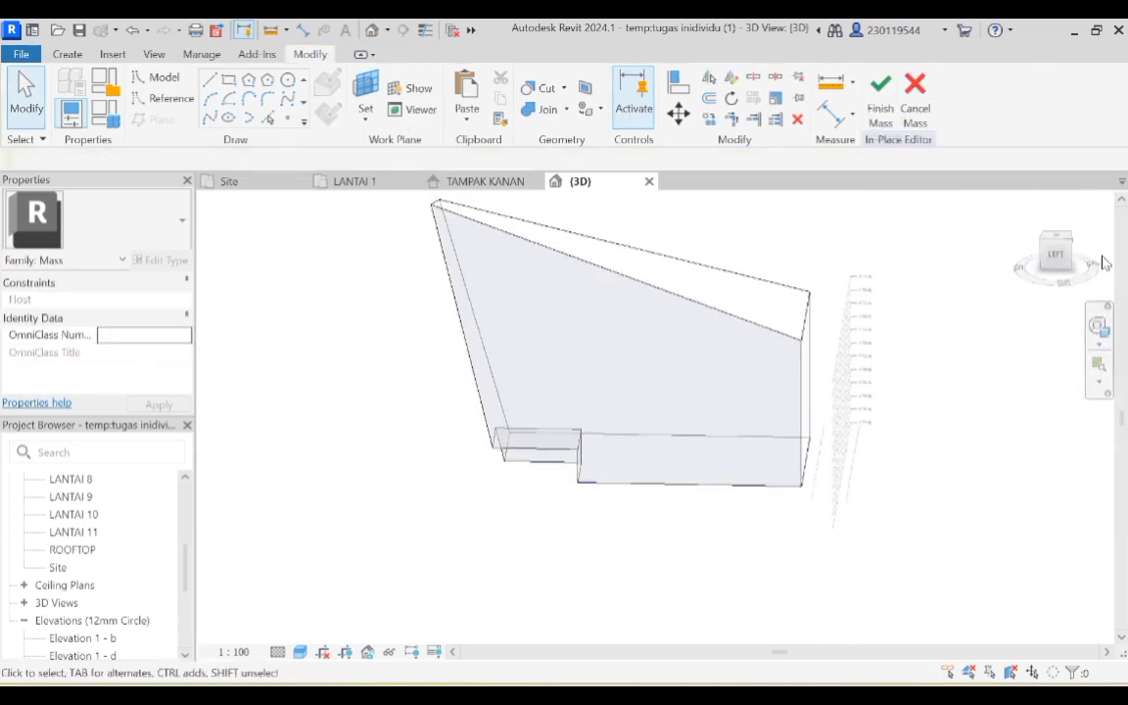
Examine the notch cut into the mass's base corner from several sides.
mouse_move(1044, 275)
left_mouse_down()
mouse_move(1086, 261)
mouse_move(201, 266)
mouse_move(243, 279)
mouse_move(269, 260)
mouse_move(1036, 278)
left_mouse_up()
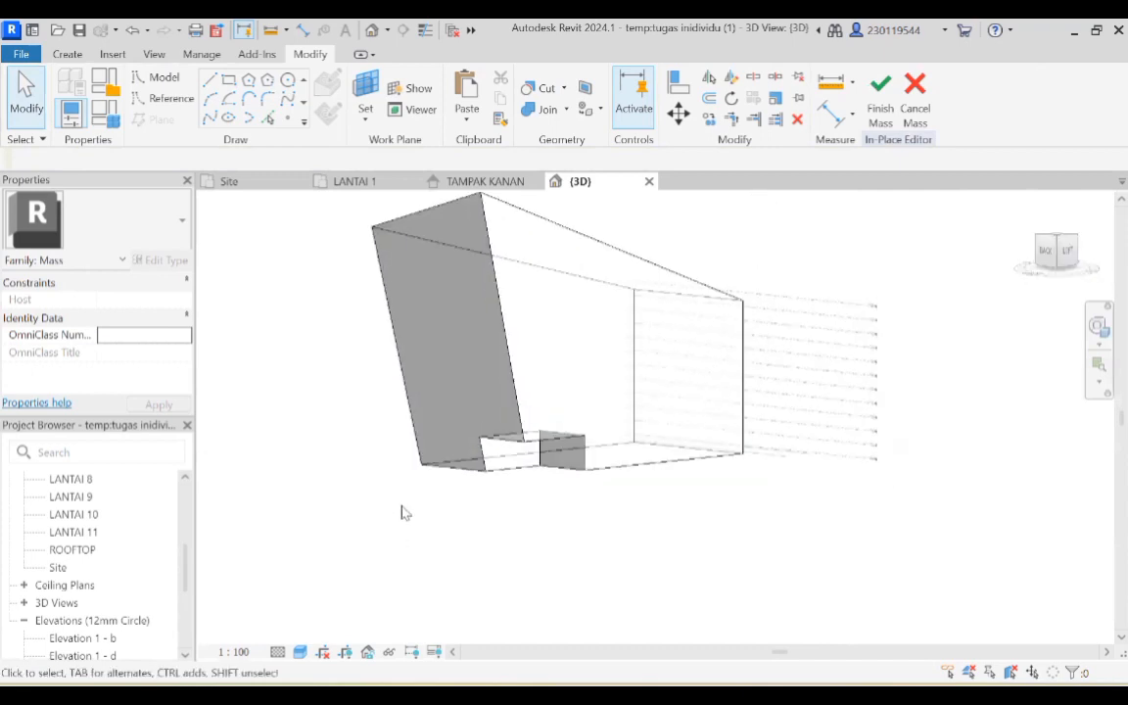
scroll(529, 460, "up", 3)
scroll(529, 465, "up", 3)
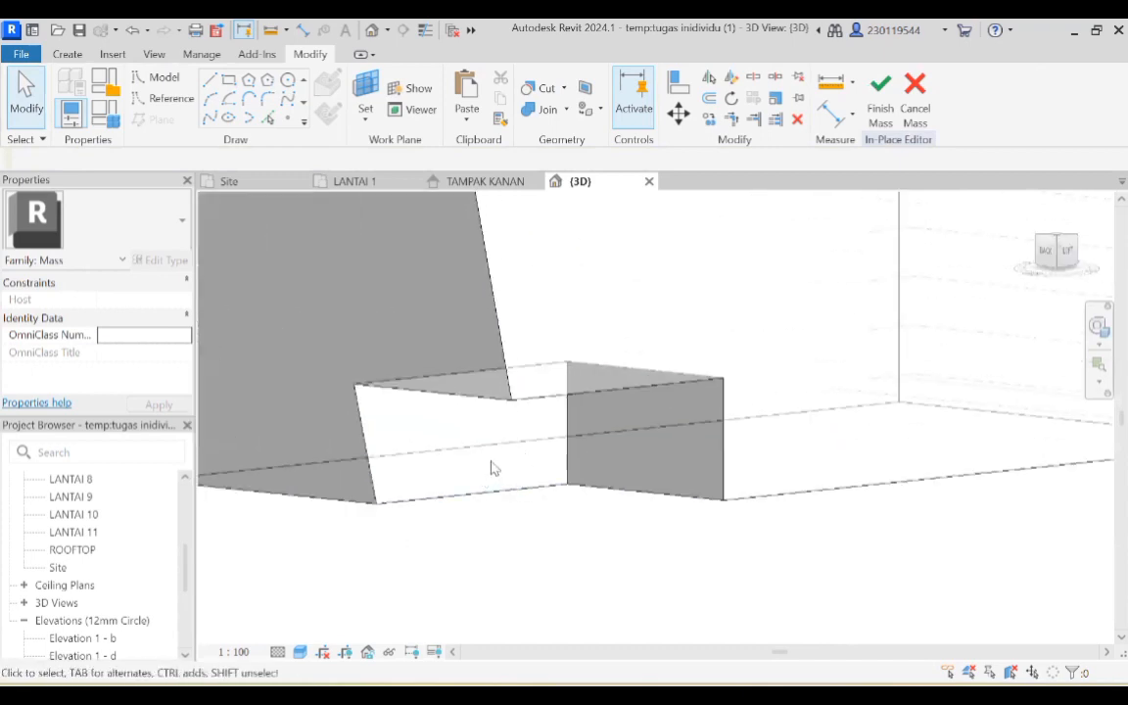
mouse_move(1048, 259)
left_mouse_down()
mouse_move(1005, 277)
mouse_move(893, 266)
left_mouse_up()
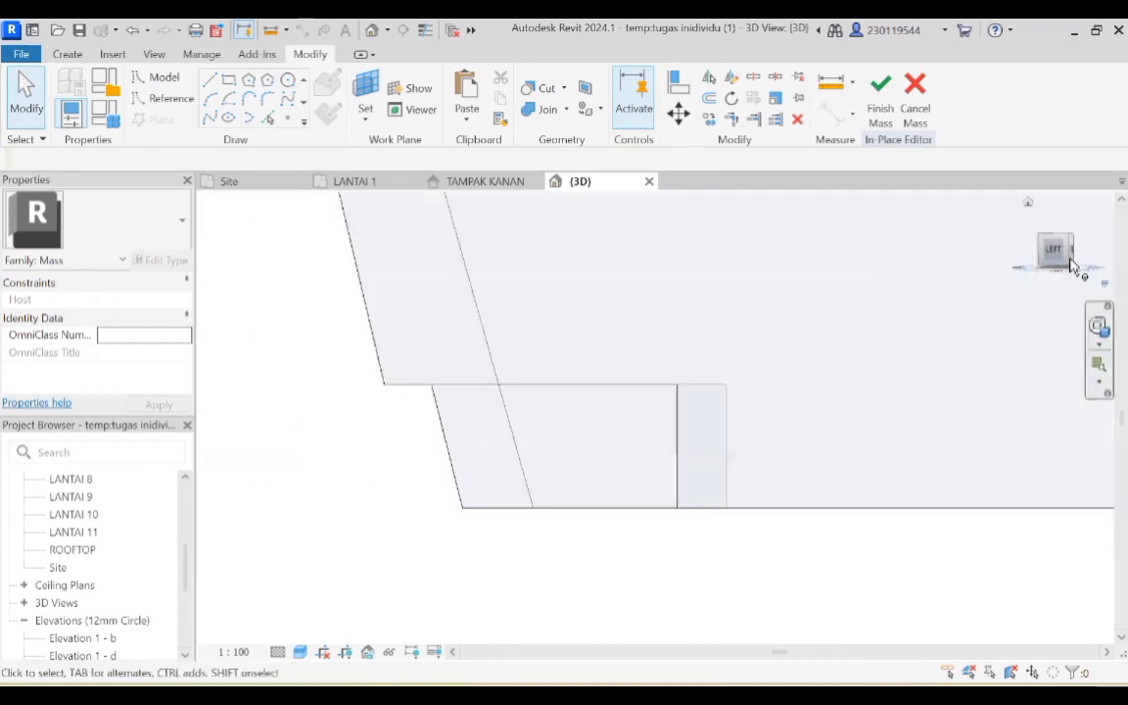
scroll(899, 328, "down", 6)
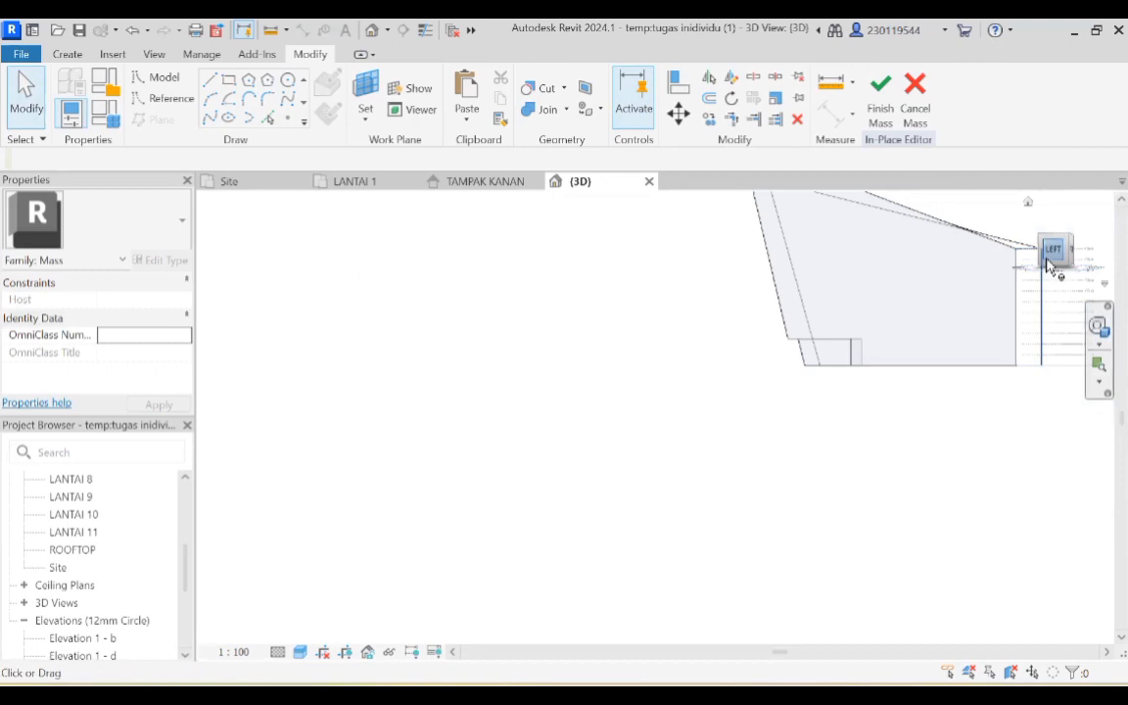
middle_click_drag(675, 365, 307, 497)
scroll(446, 499, "up", 1)
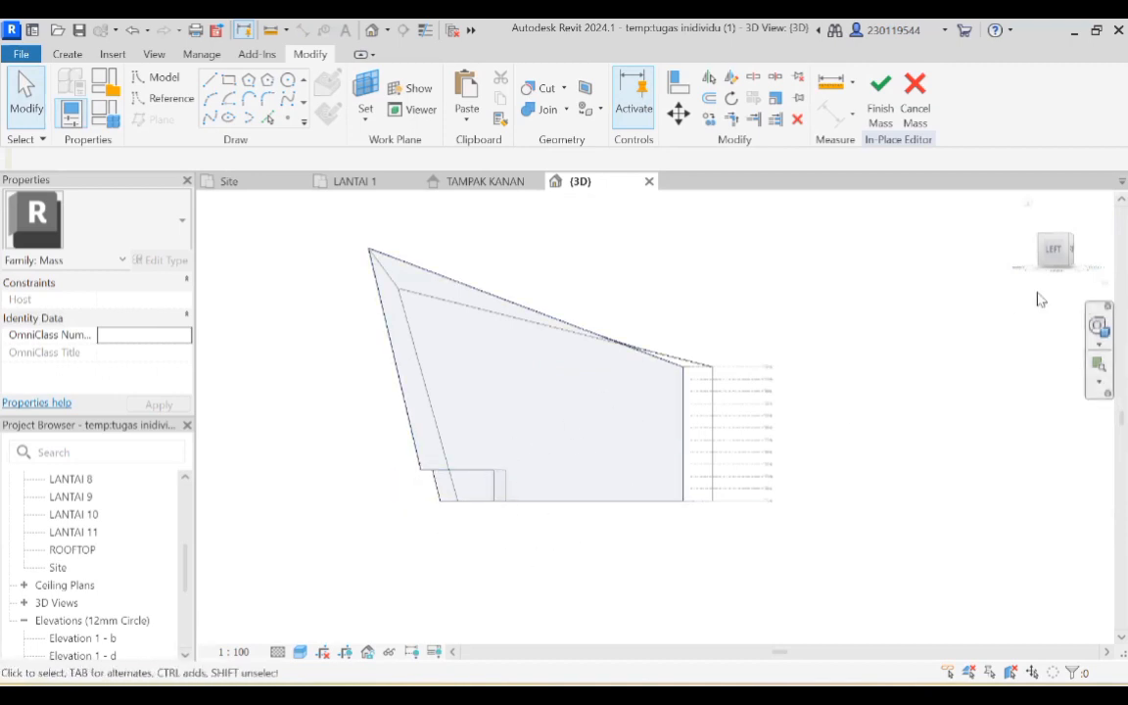
mouse_move(1043, 270)
left_mouse_down()
mouse_move(1022, 305)
mouse_move(1038, 311)
mouse_move(1087, 289)
mouse_move(1087, 275)
mouse_move(1098, 283)
left_mouse_up()
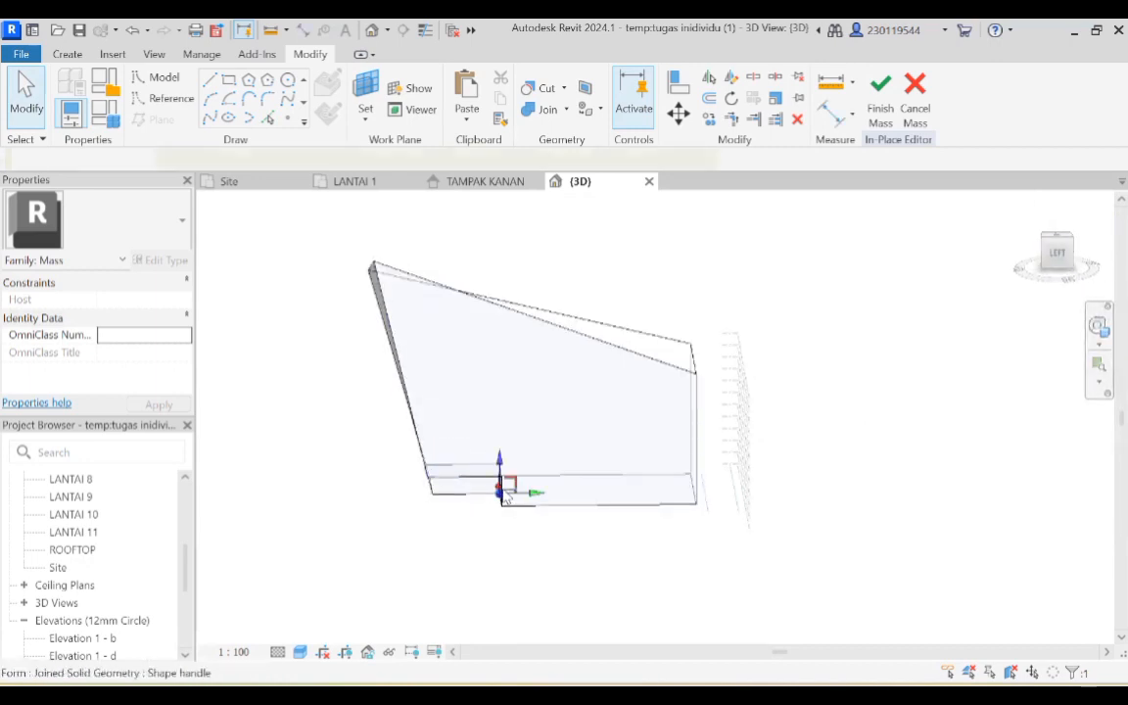
left_click(505, 491)
left_click(500, 544)
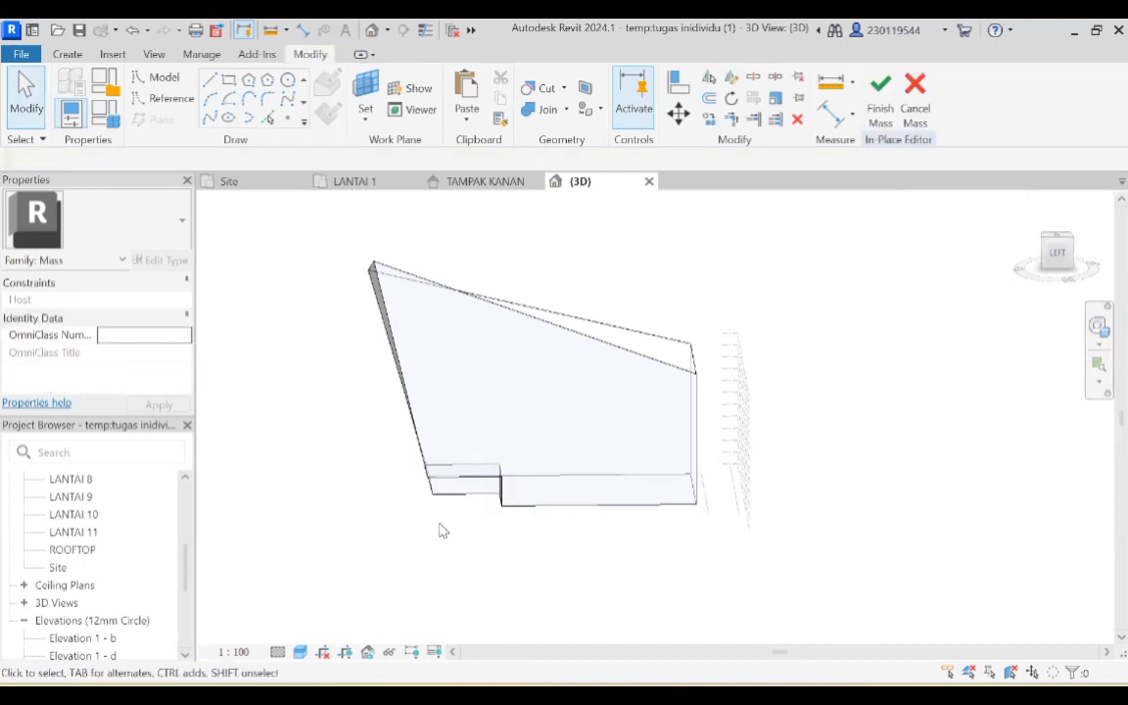
middle_click_drag(436, 524, 504, 514)
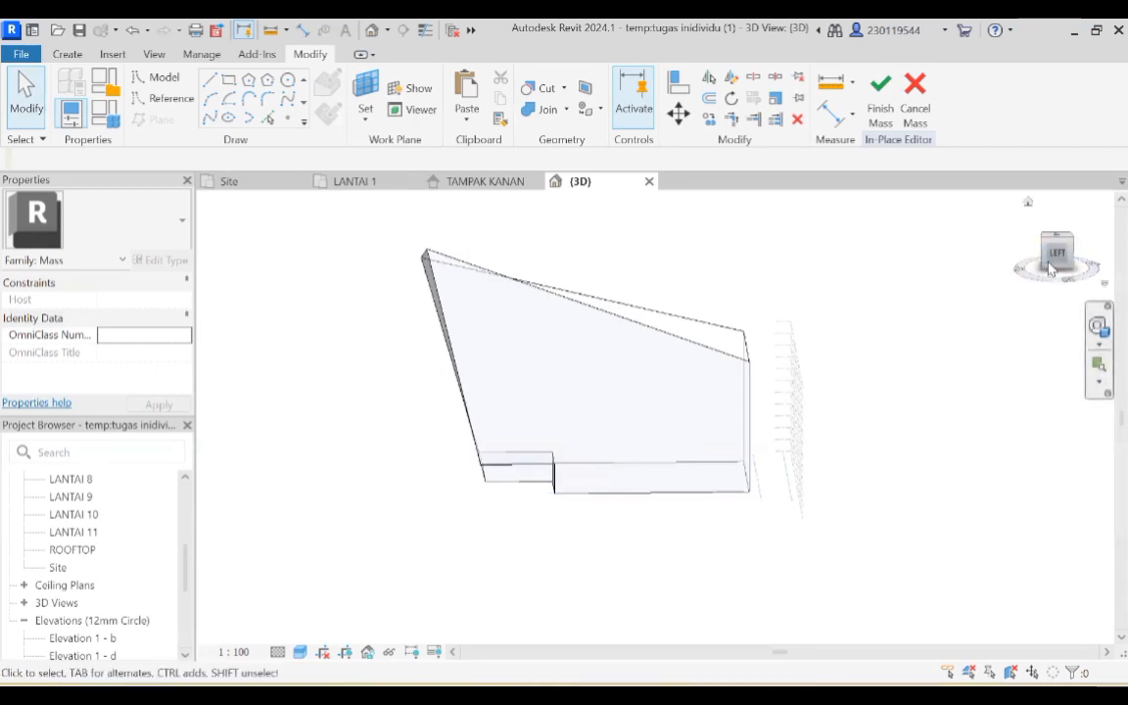
left_click_drag(1048, 275, 1117, 221)
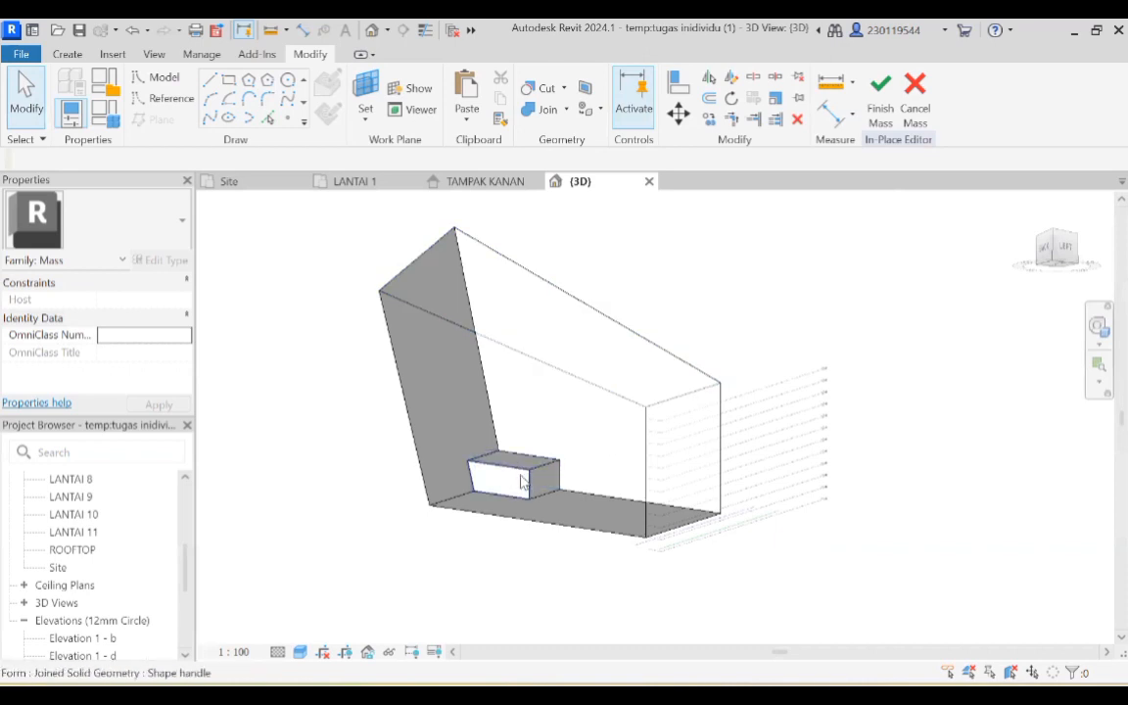
Set the void's width along its base edge beneath the overhanging end face to 20000.
left_click(482, 497)
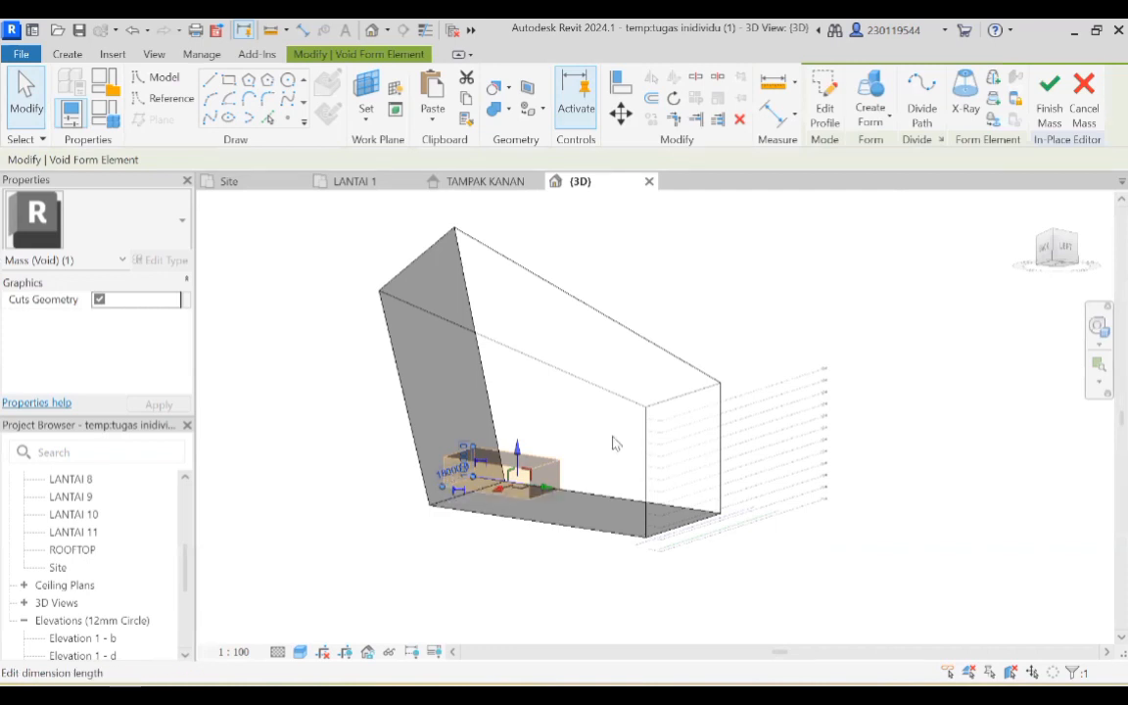
left_click_drag(1053, 269, 1104, 341)
middle_click_drag(215, 326, 950, 368, "shift")
scroll(506, 503, "up", 6)
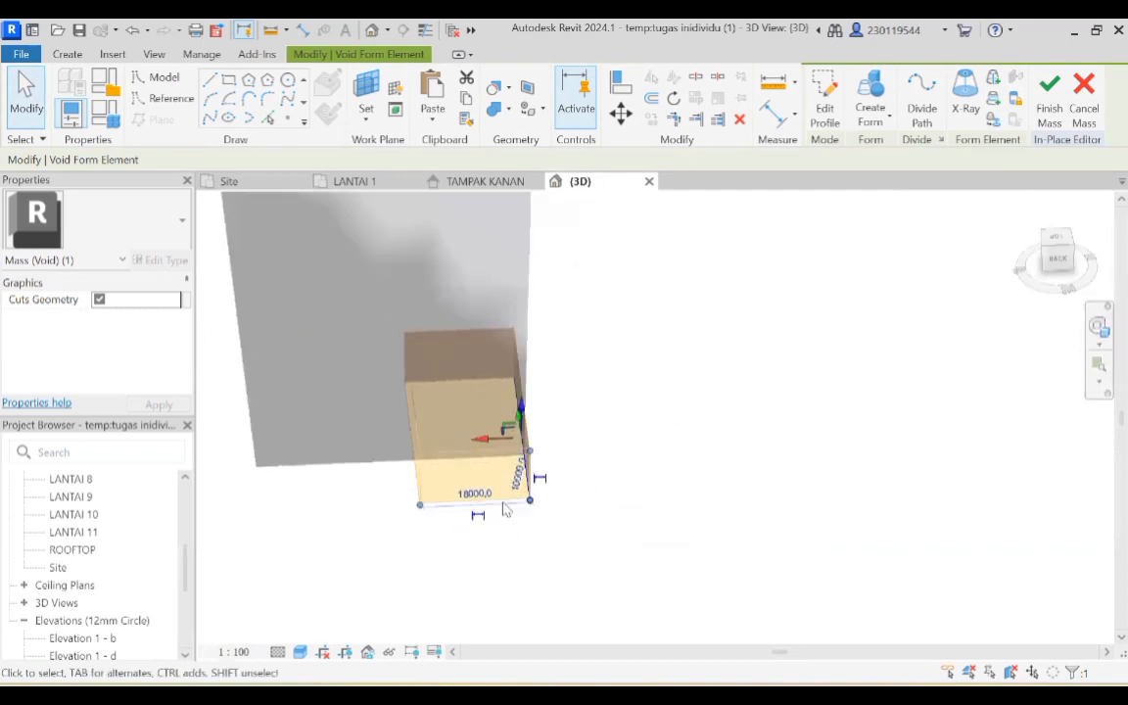
left_click(445, 501)
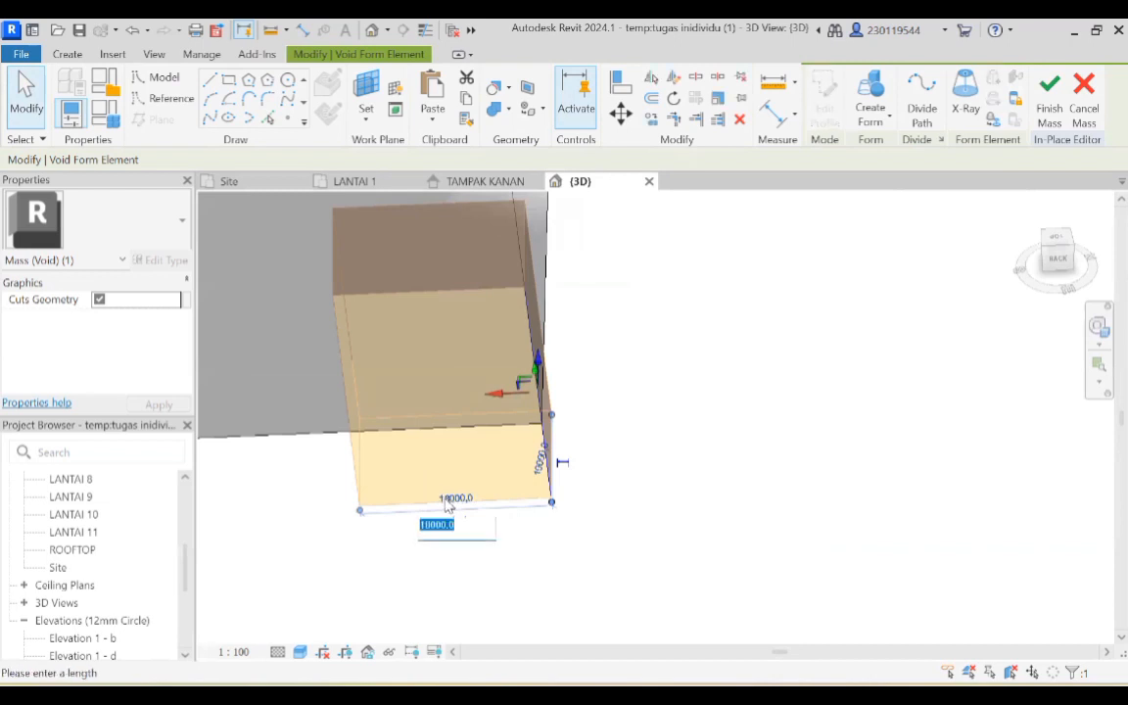
type("20000")
key("Return")
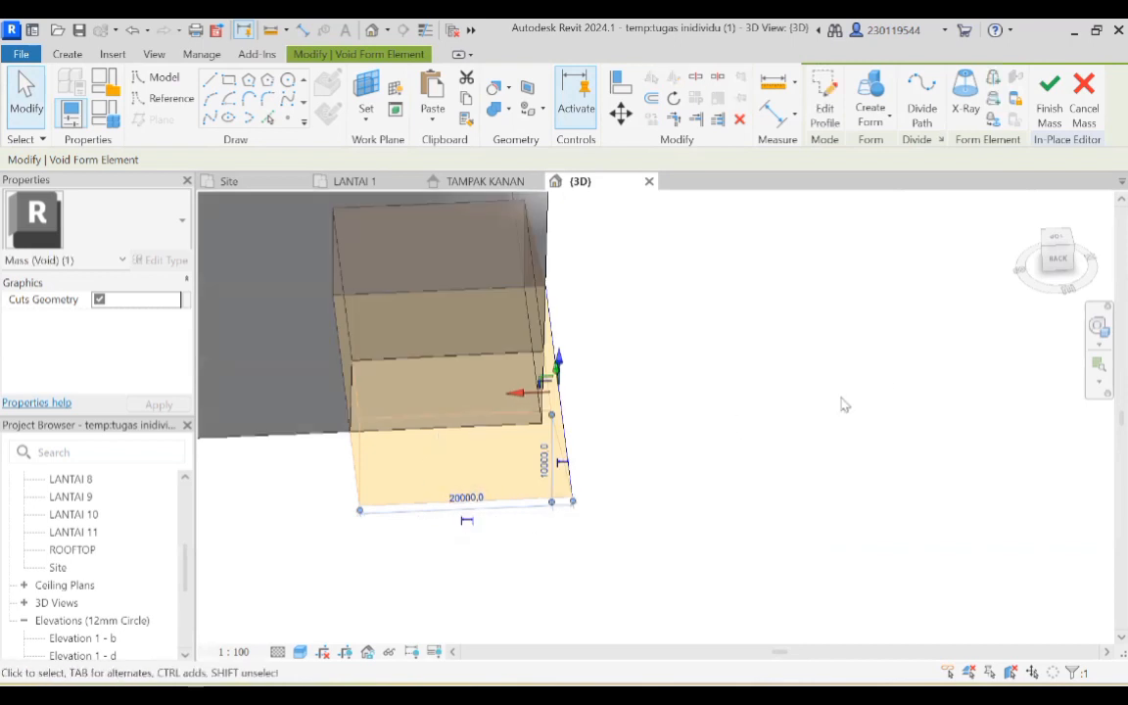
left_click_drag(1046, 281, 977, 263)
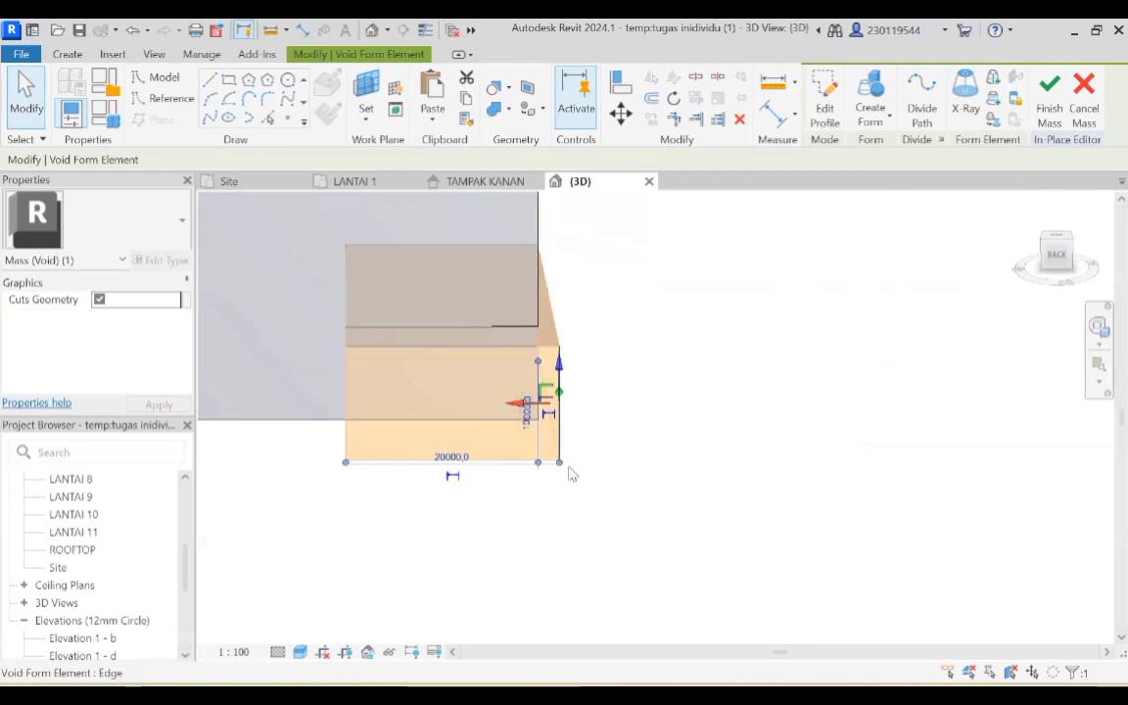
left_click(639, 570)
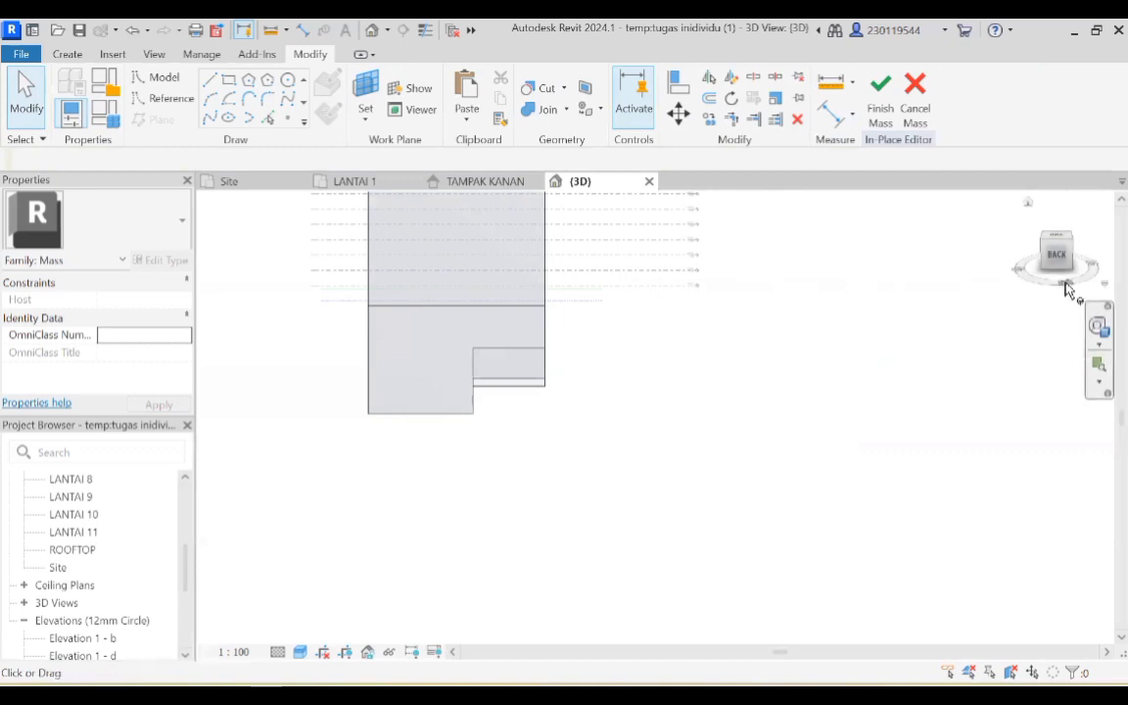
Sketch a rectangle inside the building outline on the LANTAI 5 floor plan and return to the 3D view.
mouse_move(1058, 288)
left_mouse_down()
mouse_move(926, 279)
mouse_move(878, 242)
mouse_move(929, 202)
mouse_move(985, 248)
mouse_move(901, 308)
left_mouse_up()
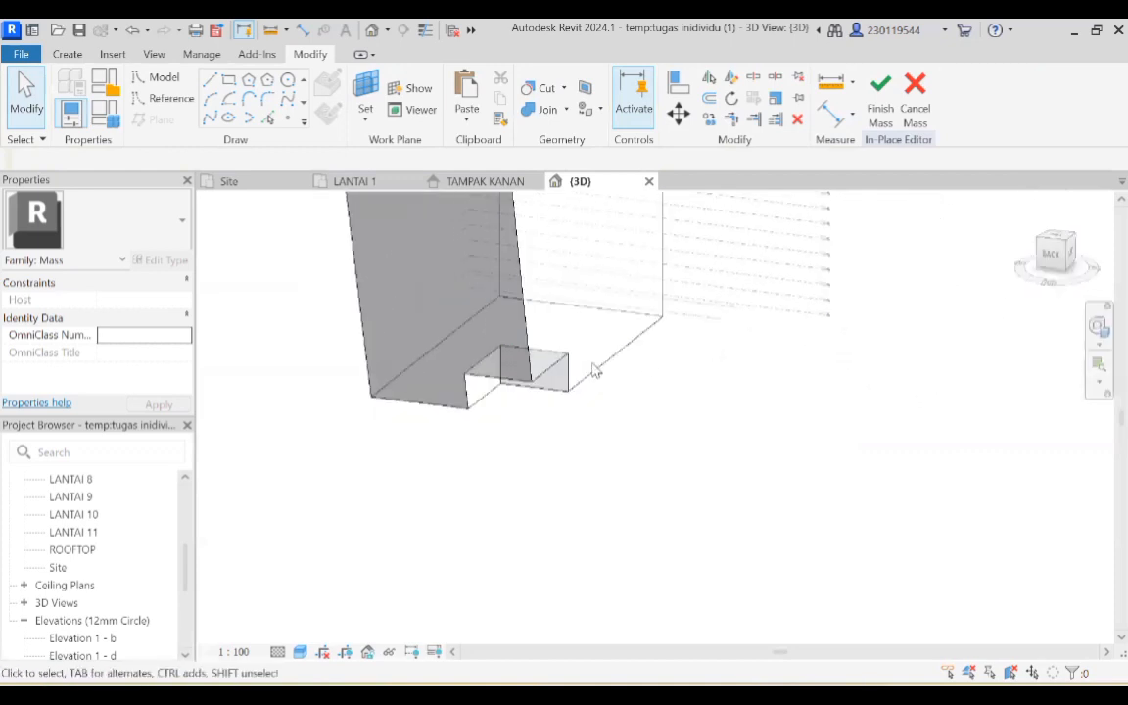
middle_click_drag(673, 400, 634, 500)
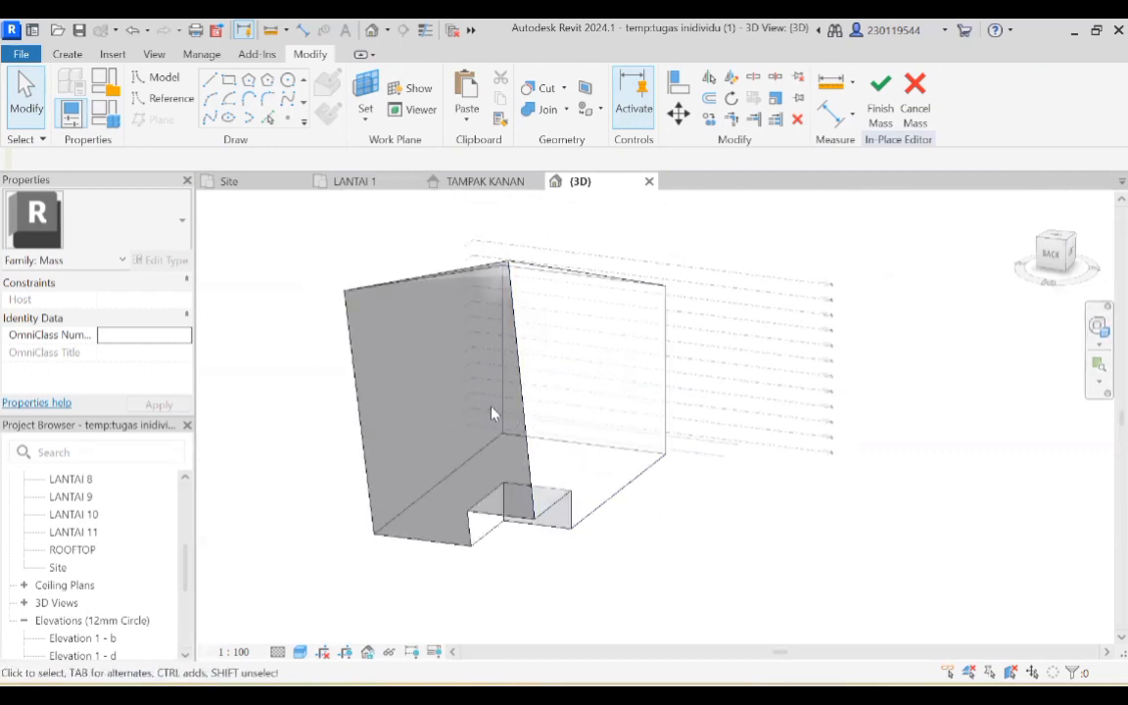
middle_click_drag(541, 406, 602, 401)
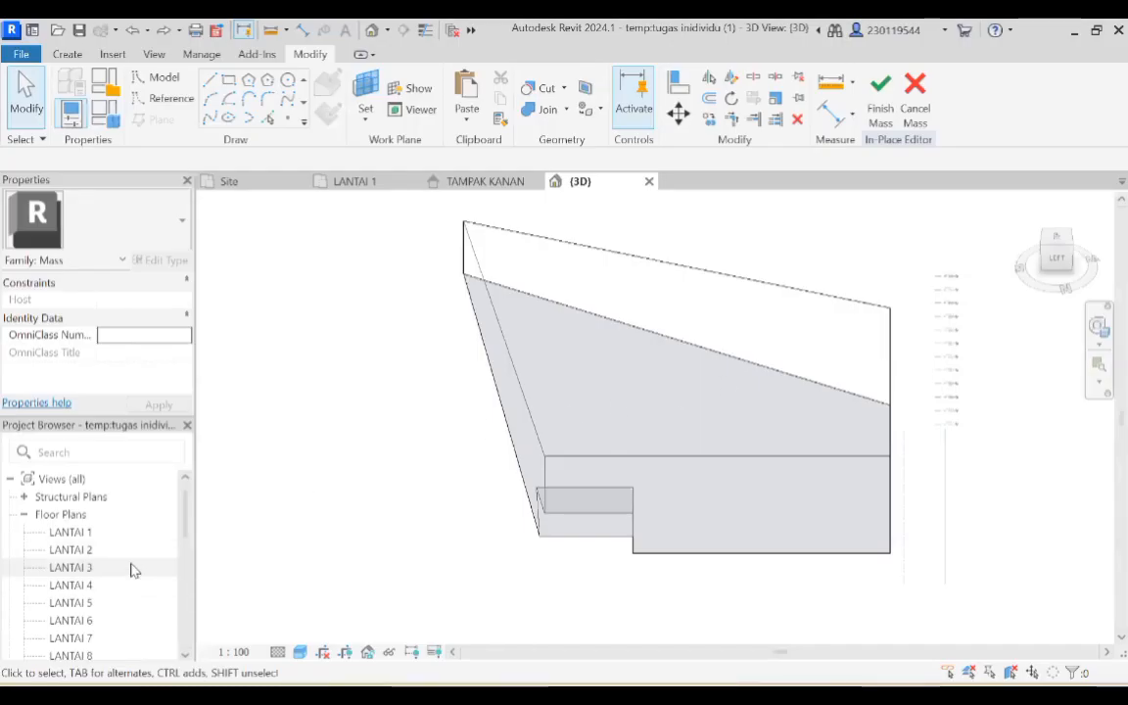
left_click(70, 566)
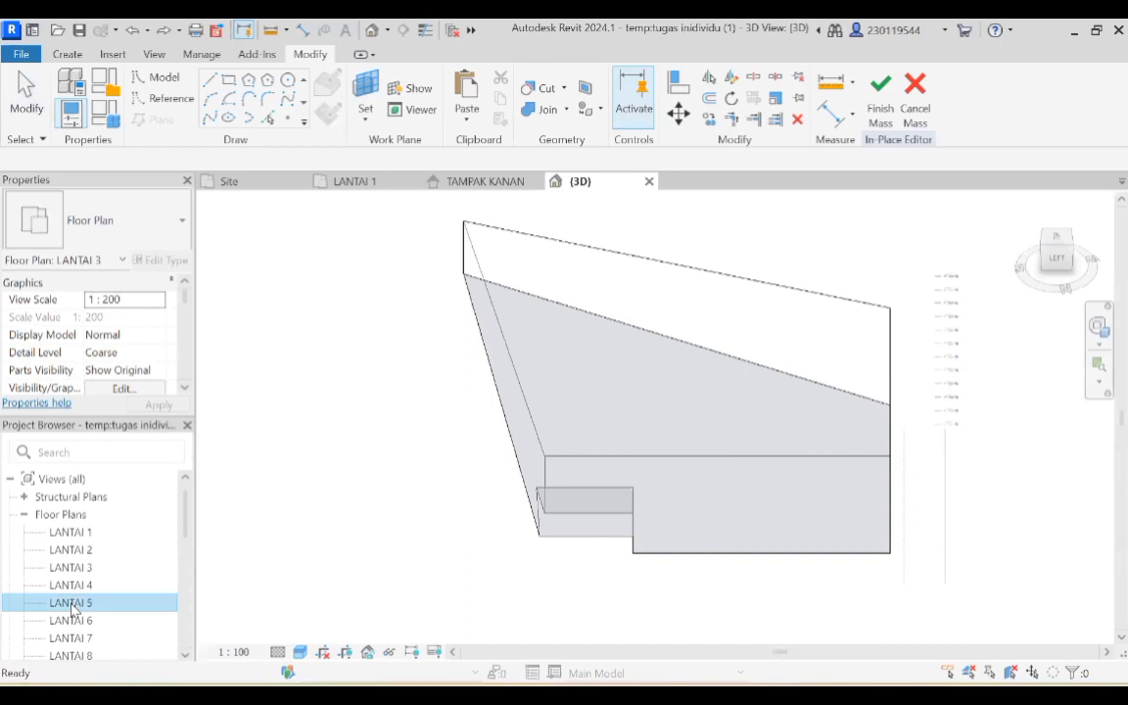
double_click(73, 603)
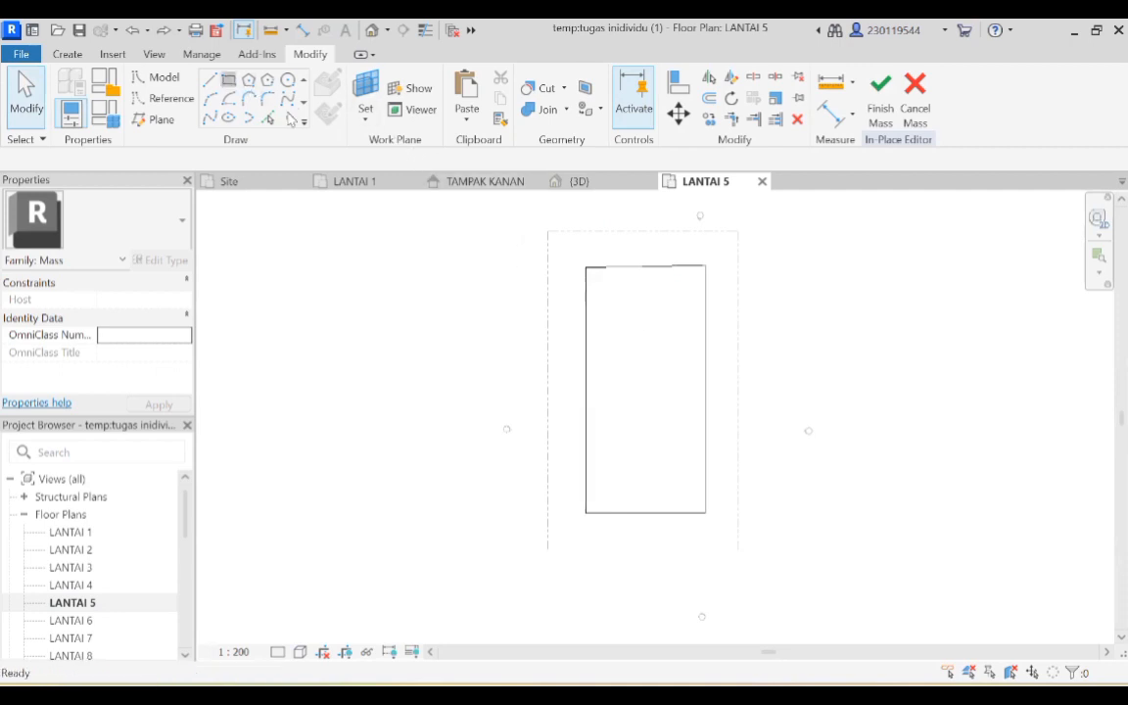
left_click(228, 81)
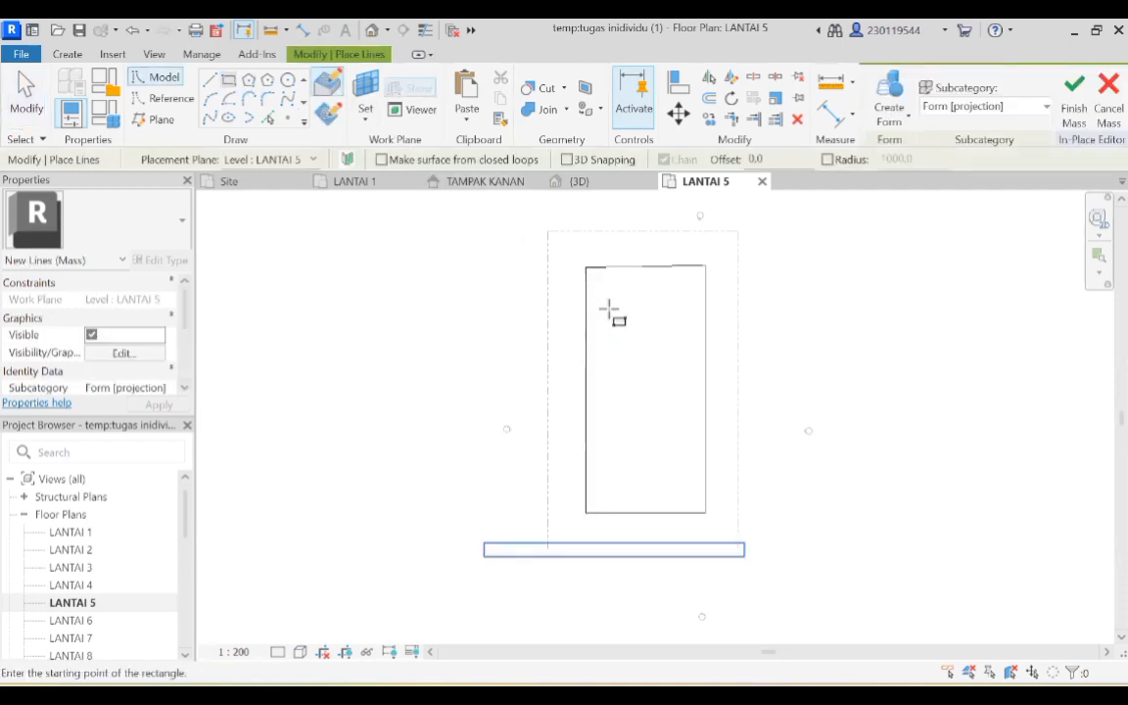
left_click(608, 310)
left_click(662, 396)
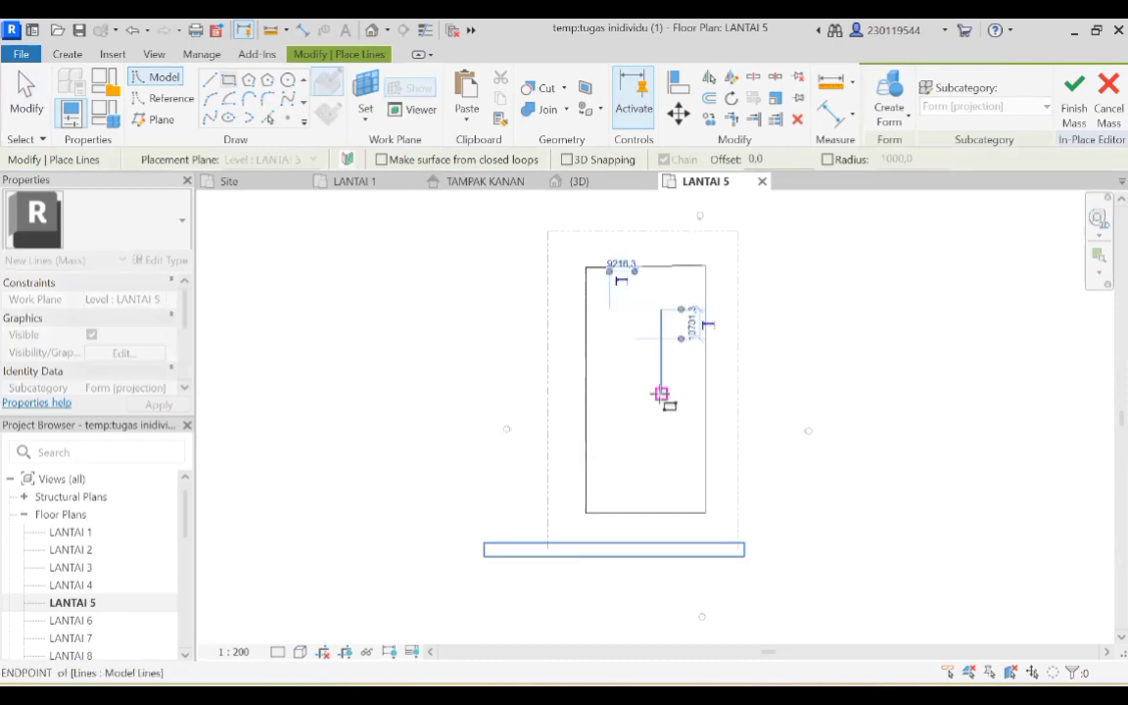
right_click(789, 306)
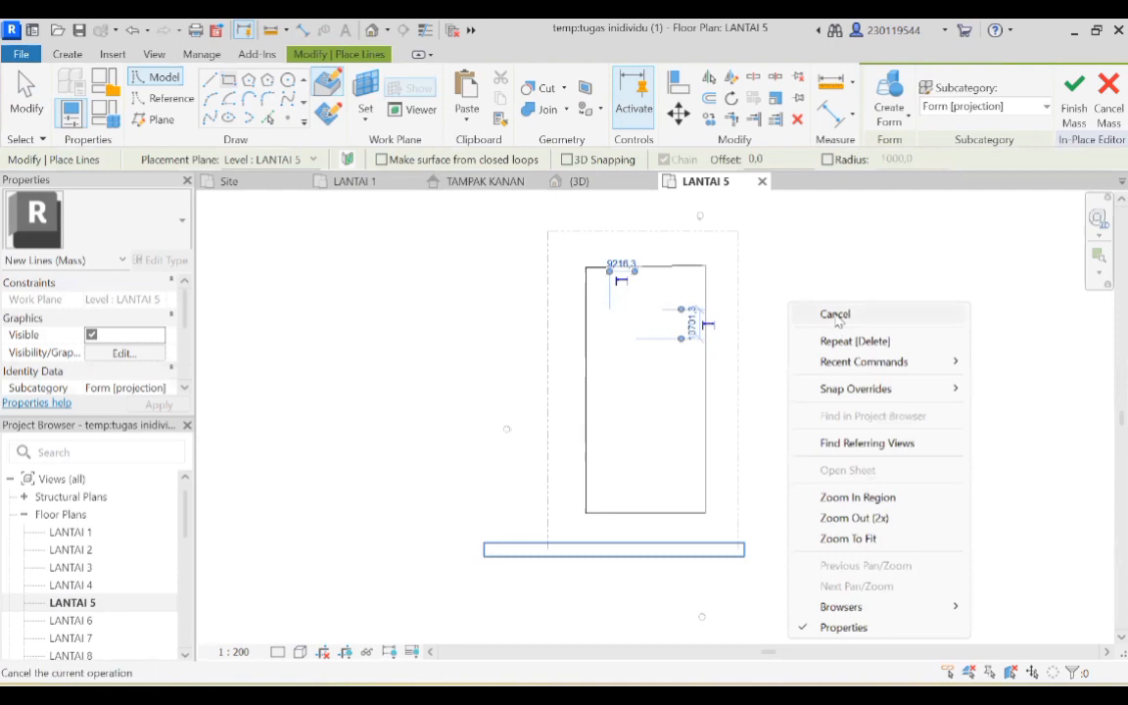
left_click(835, 316)
left_click(595, 182)
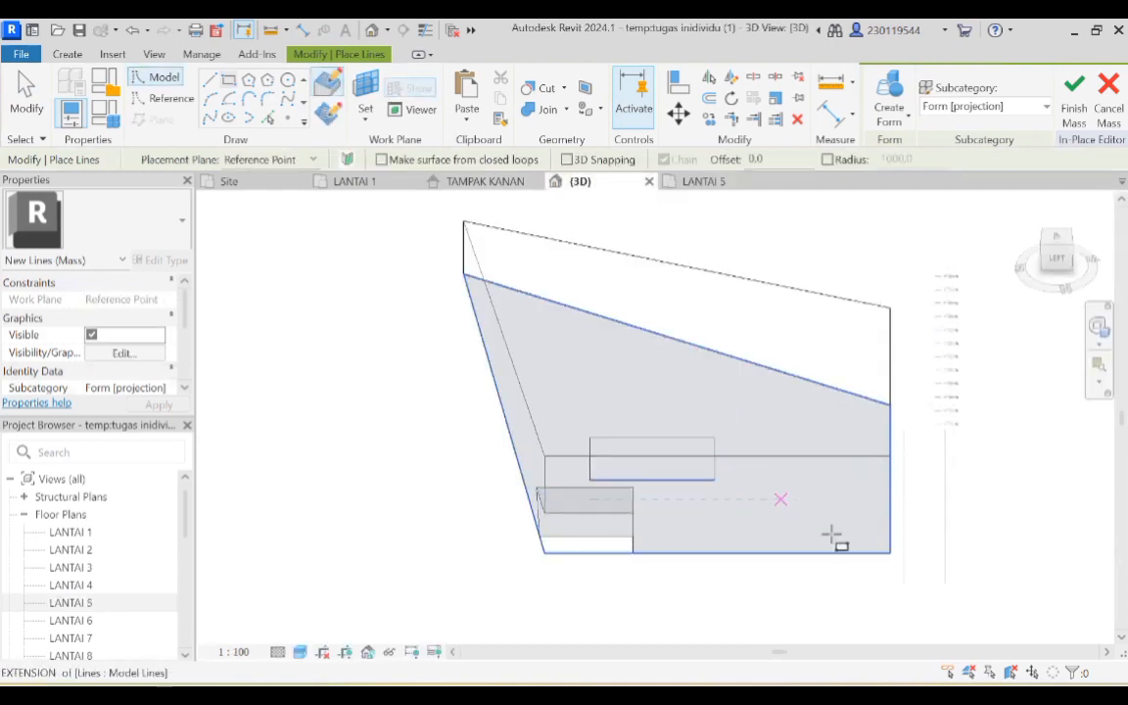
Create a void form from the rectangle sketched inside the building outline on LANTAI 5.
mouse_move(1053, 262)
left_mouse_down()
mouse_move(1072, 259)
mouse_move(1062, 296)
mouse_move(1017, 242)
left_mouse_up()
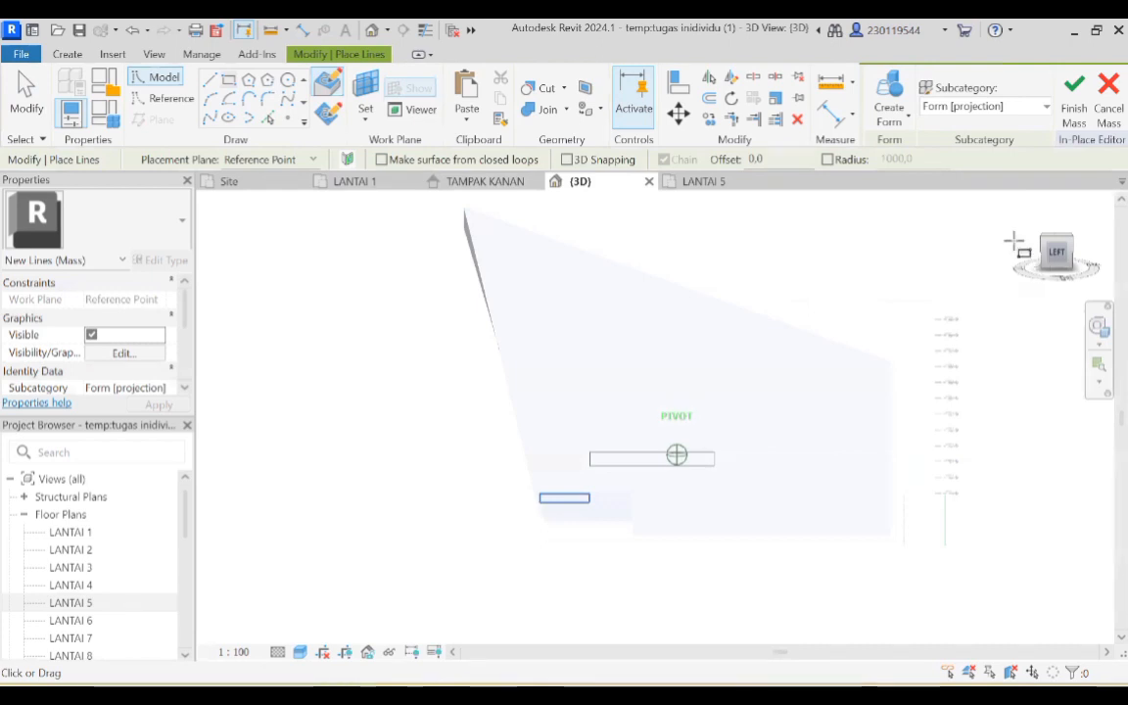
left_click(888, 118)
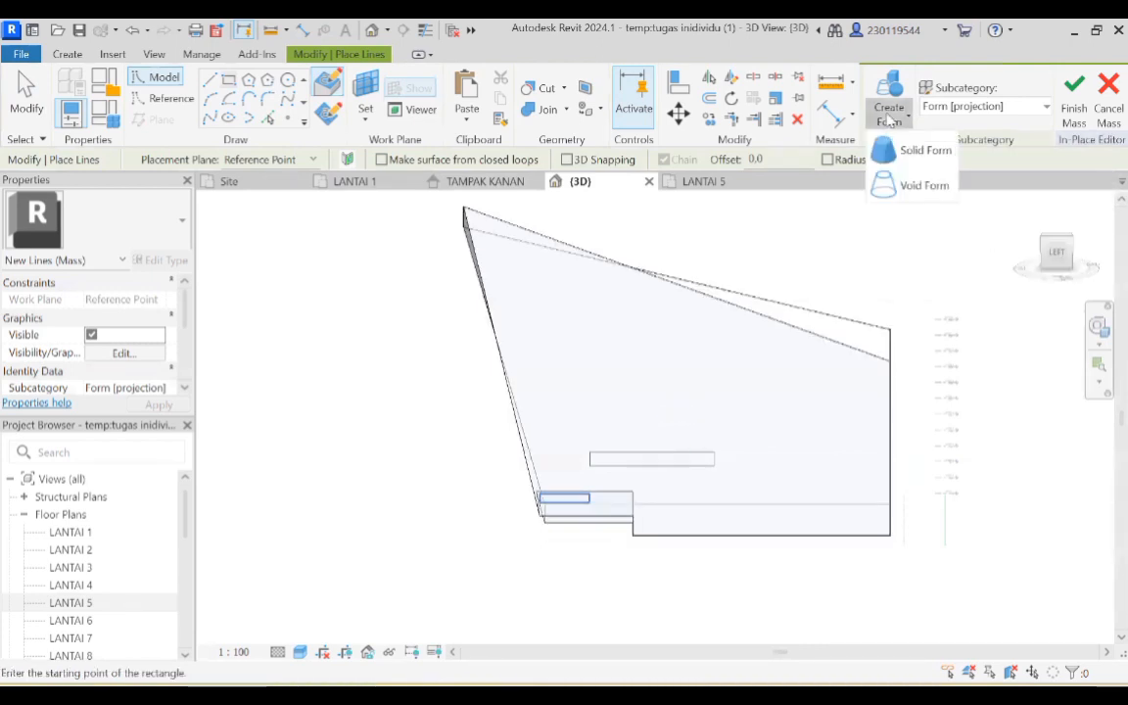
left_click(903, 187)
left_click(700, 221)
left_click(644, 467)
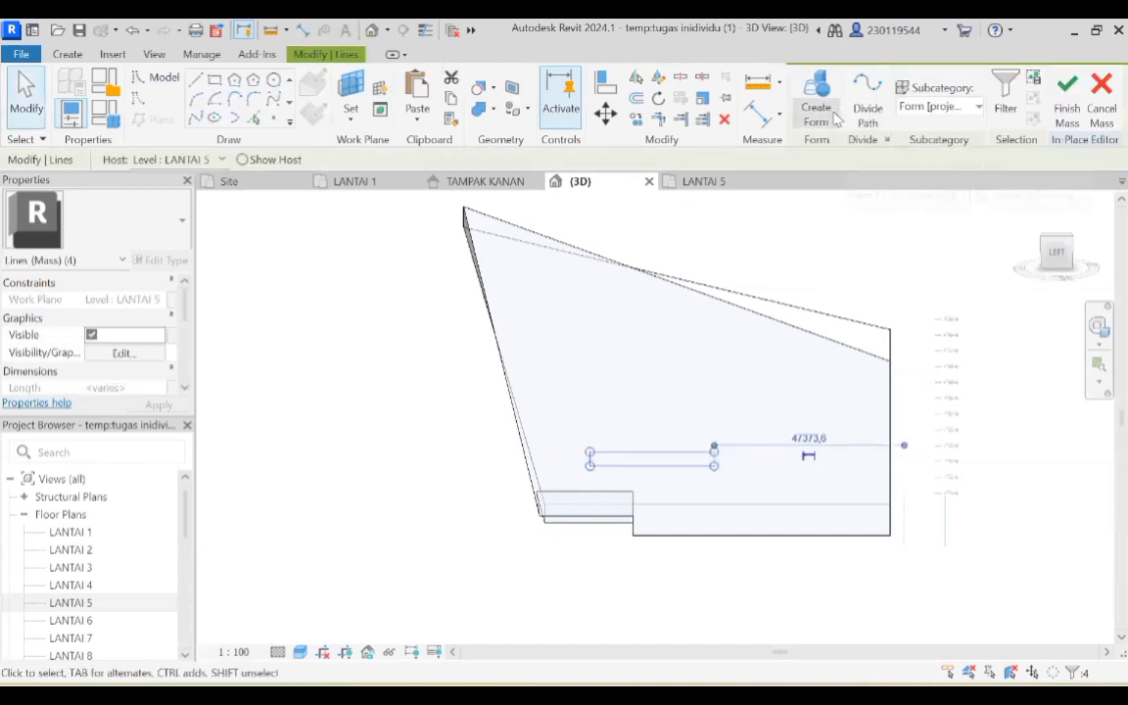
left_click(835, 118)
left_click(852, 186)
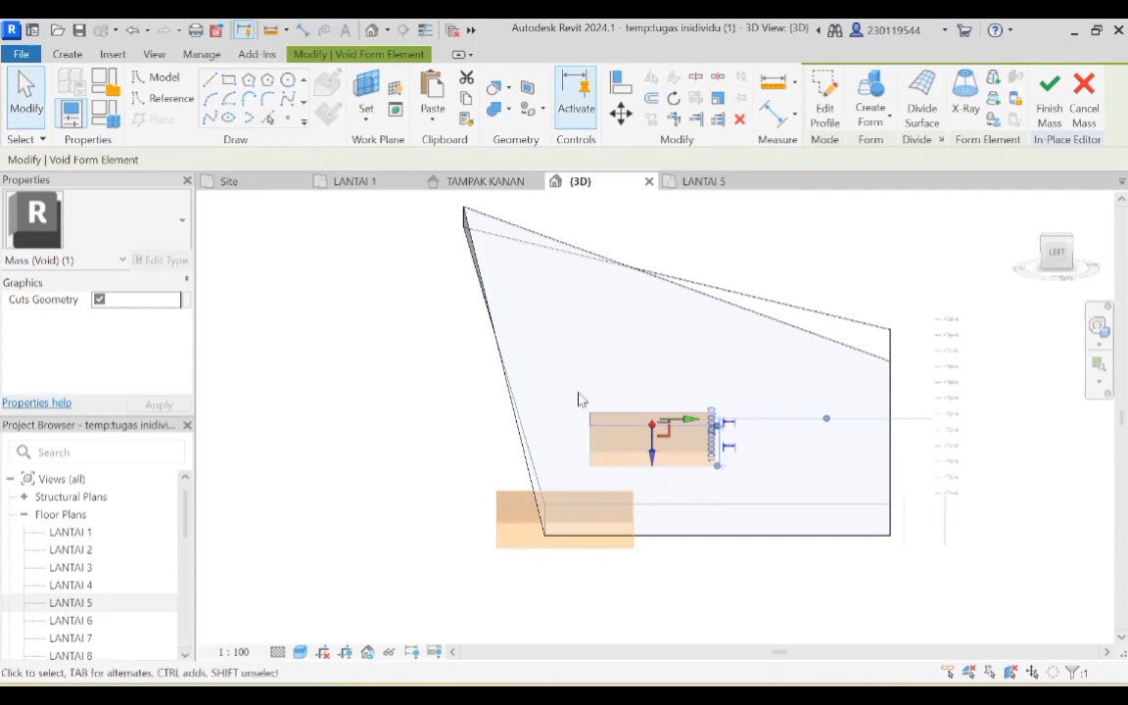
Raise the top face of the interior void to near the uppermost mass floor and finish the mass.
left_click(1053, 250)
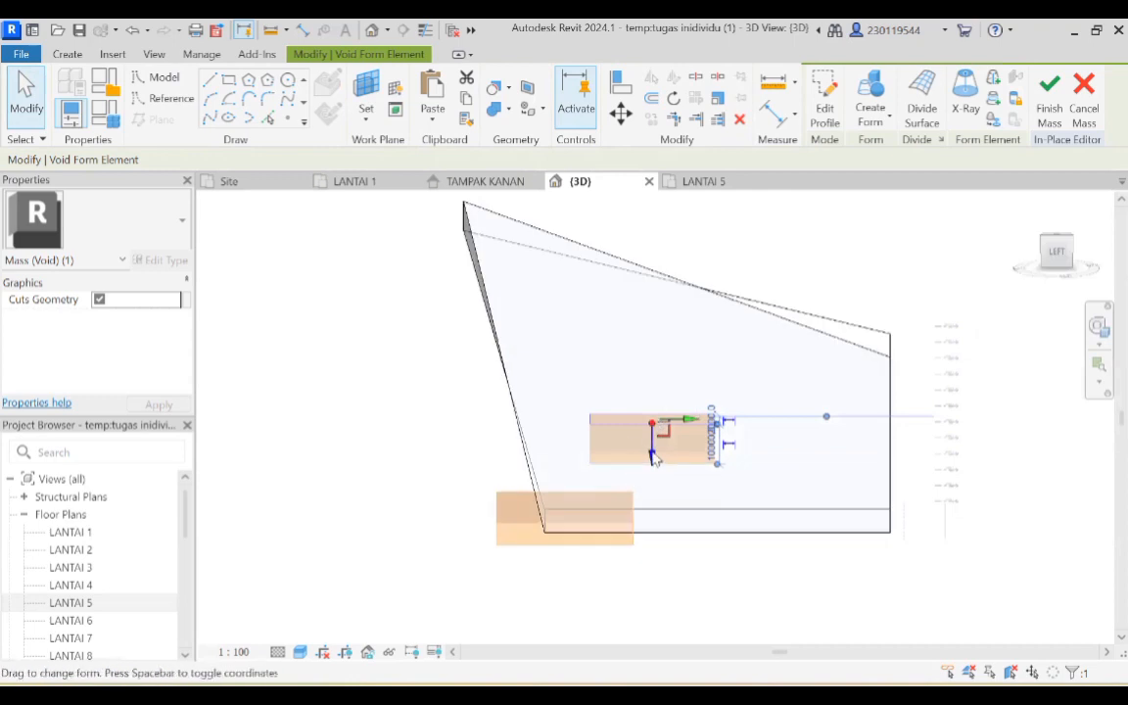
left_click_drag(653, 460, 652, 396)
left_click(1032, 410)
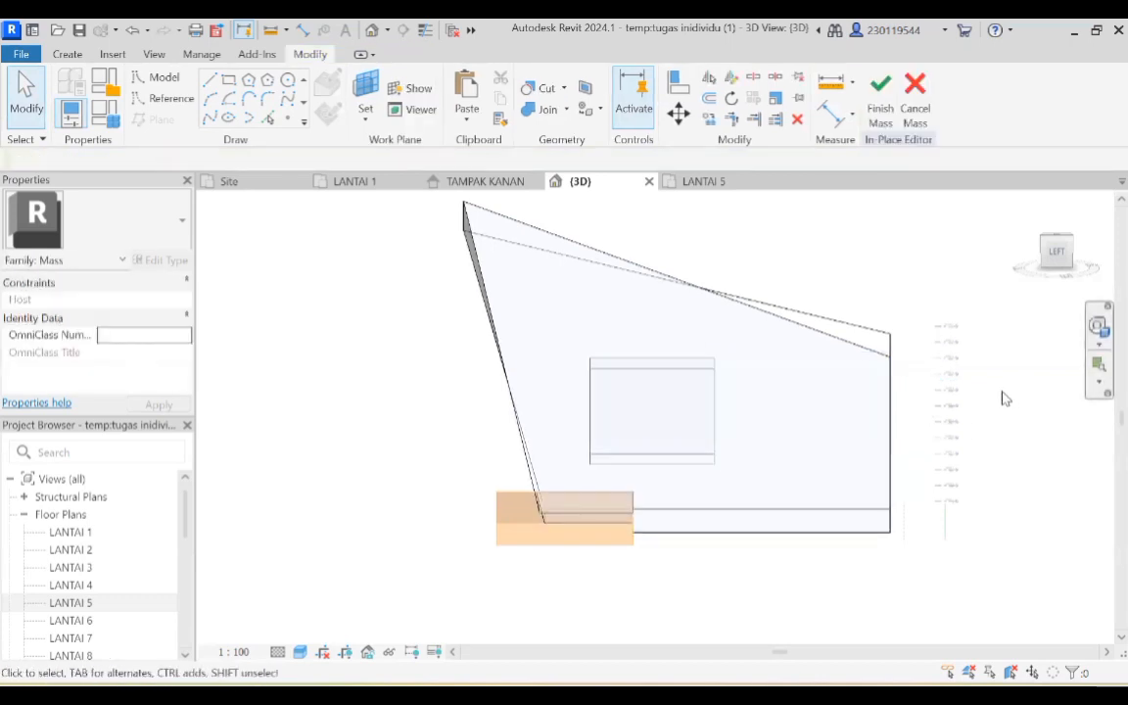
left_click(885, 113)
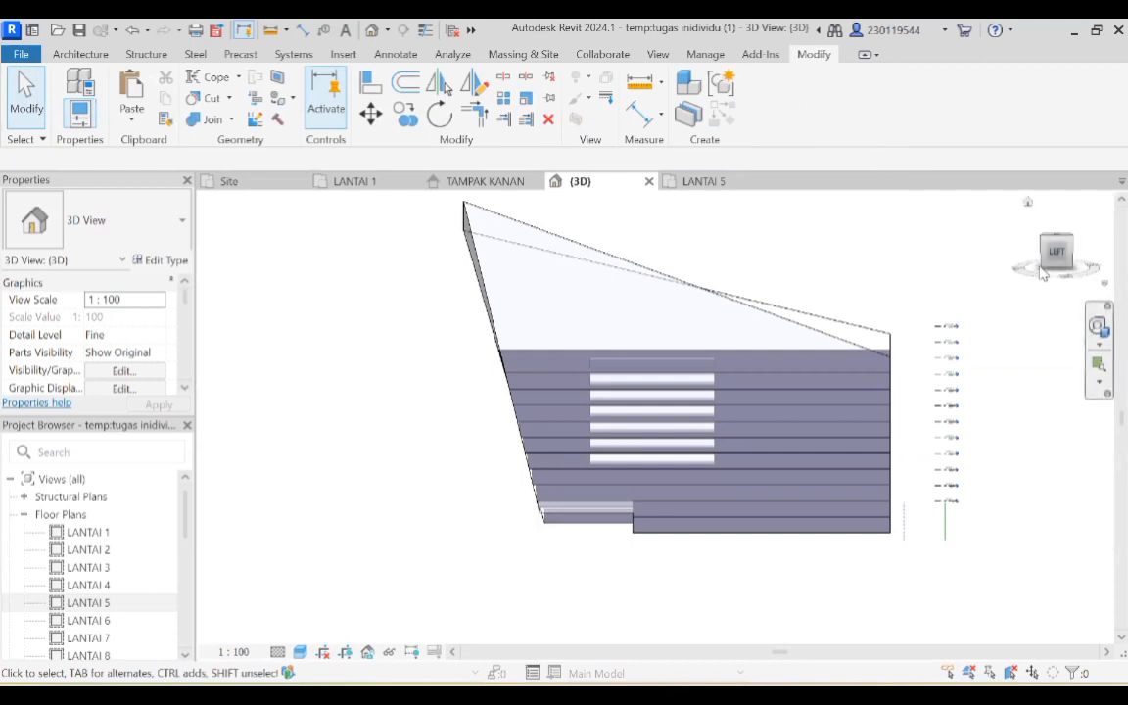
Undo finishing the mass and shift the interior void's long side face upward so its top and bottom slope.
mouse_move(1039, 265)
left_mouse_down()
mouse_move(971, 308)
mouse_move(1047, 278)
mouse_move(1037, 310)
mouse_move(1050, 274)
mouse_move(1096, 217)
mouse_move(1073, 240)
left_mouse_up()
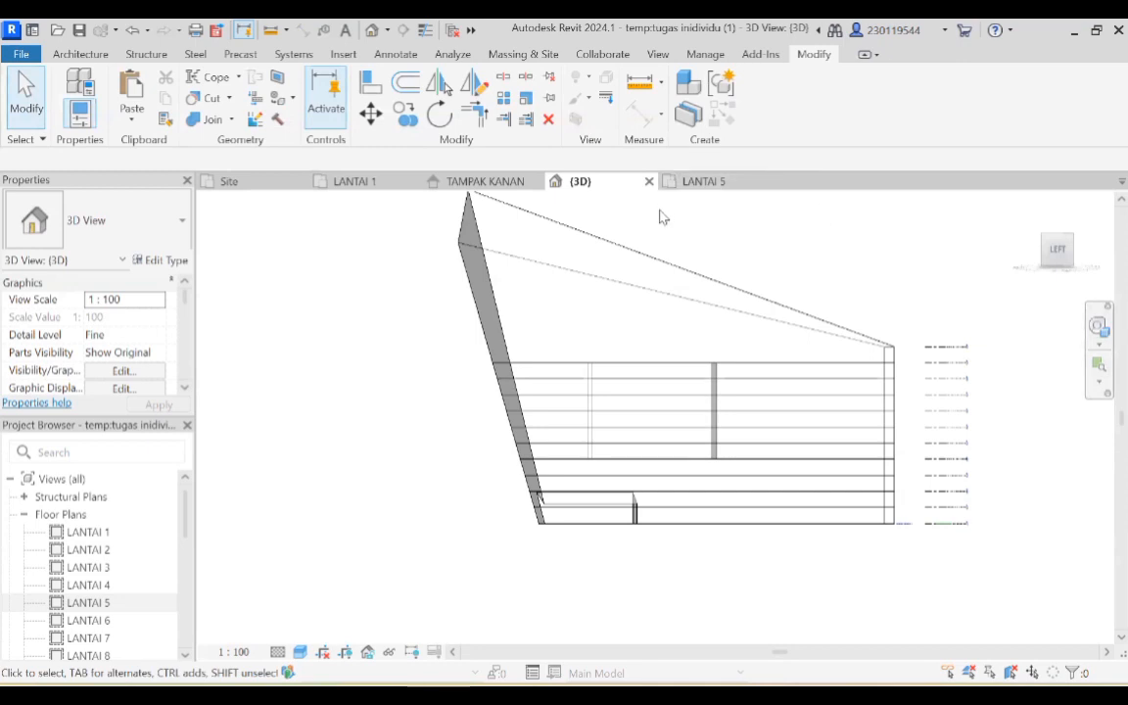
key("ctrl+z")
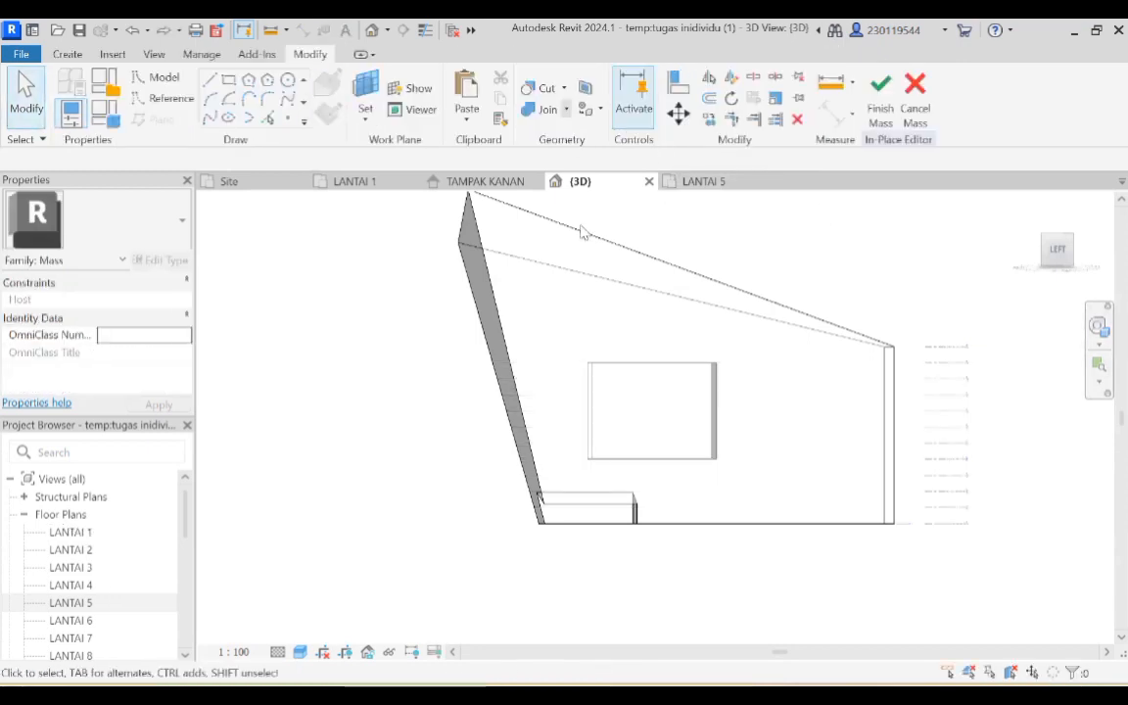
left_click(662, 374)
left_click_drag(655, 354, 658, 346)
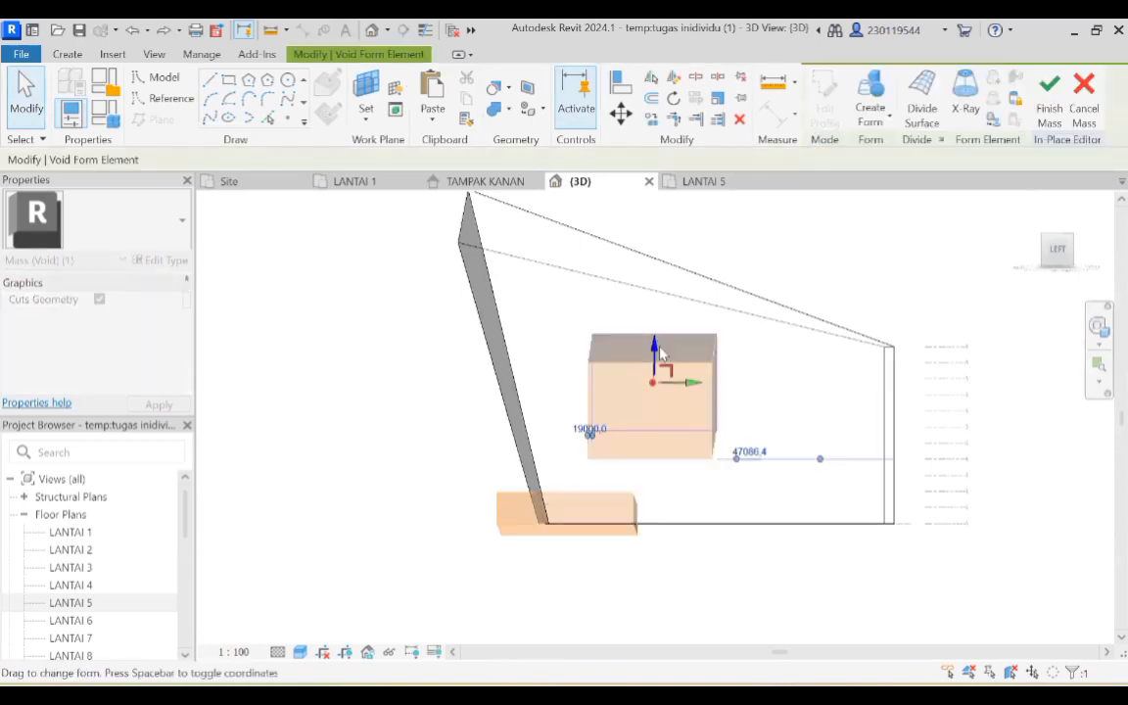
key("Escape")
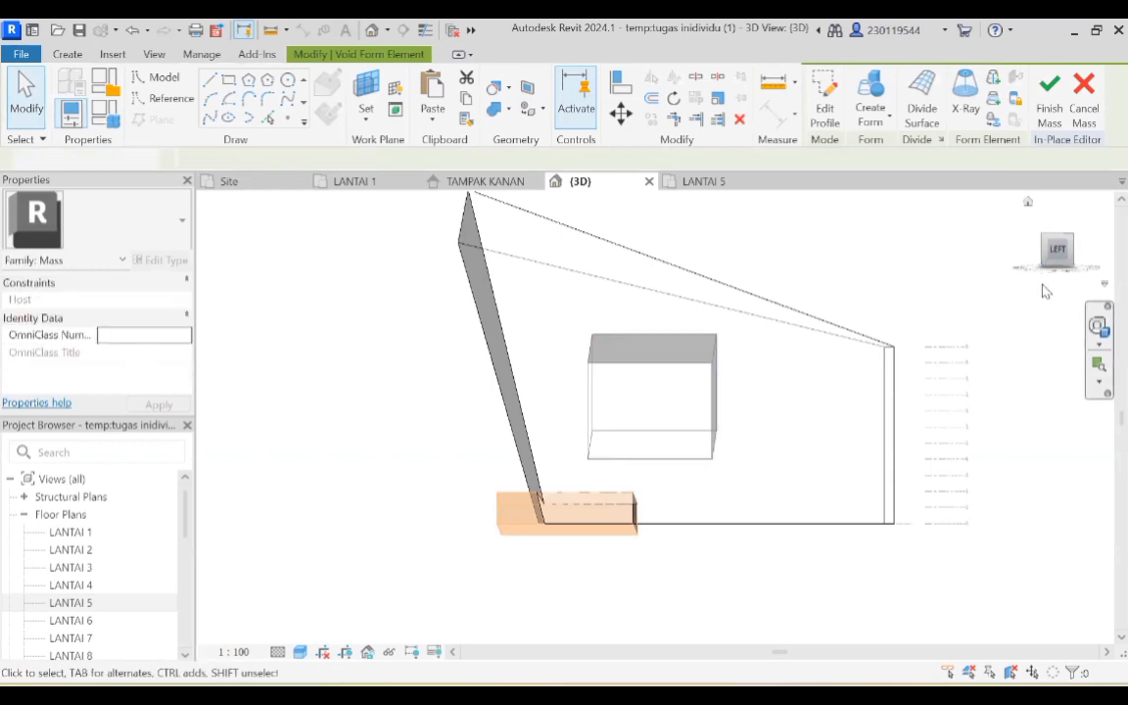
Raise the sloped top face of the interior void above the uppermost mass floor and finish the mass.
mouse_move(1044, 274)
left_mouse_down()
mouse_move(1055, 252)
mouse_move(1031, 304)
left_mouse_up()
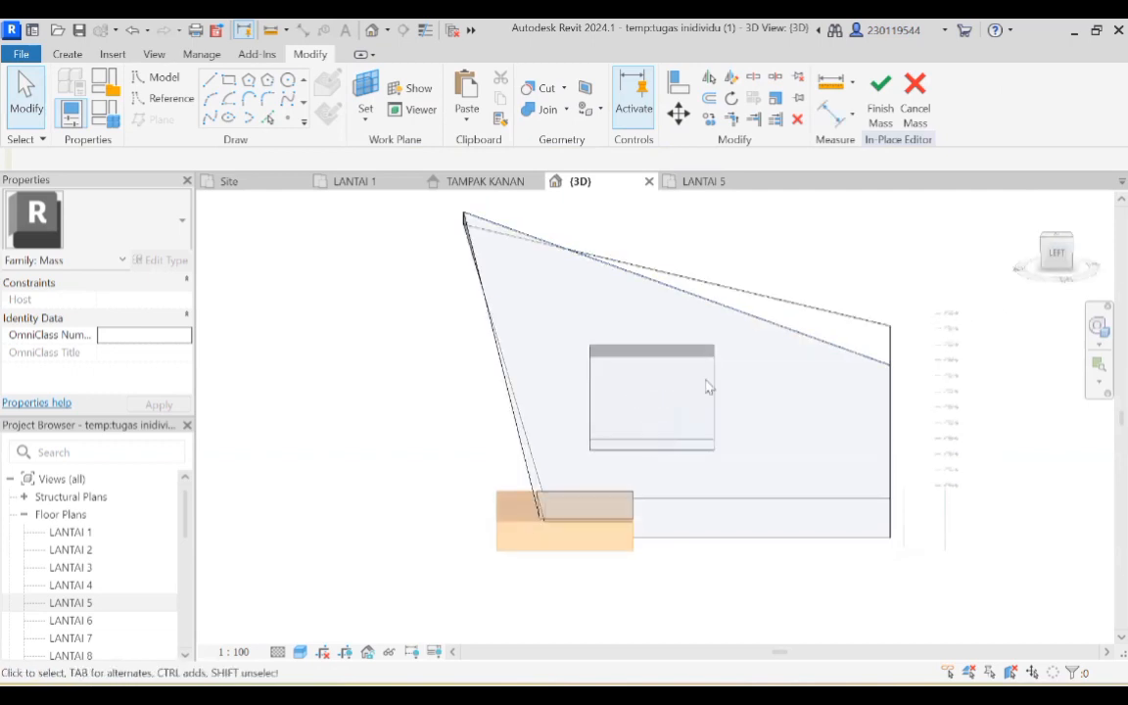
left_click(668, 360)
left_click_drag(652, 382, 653, 364)
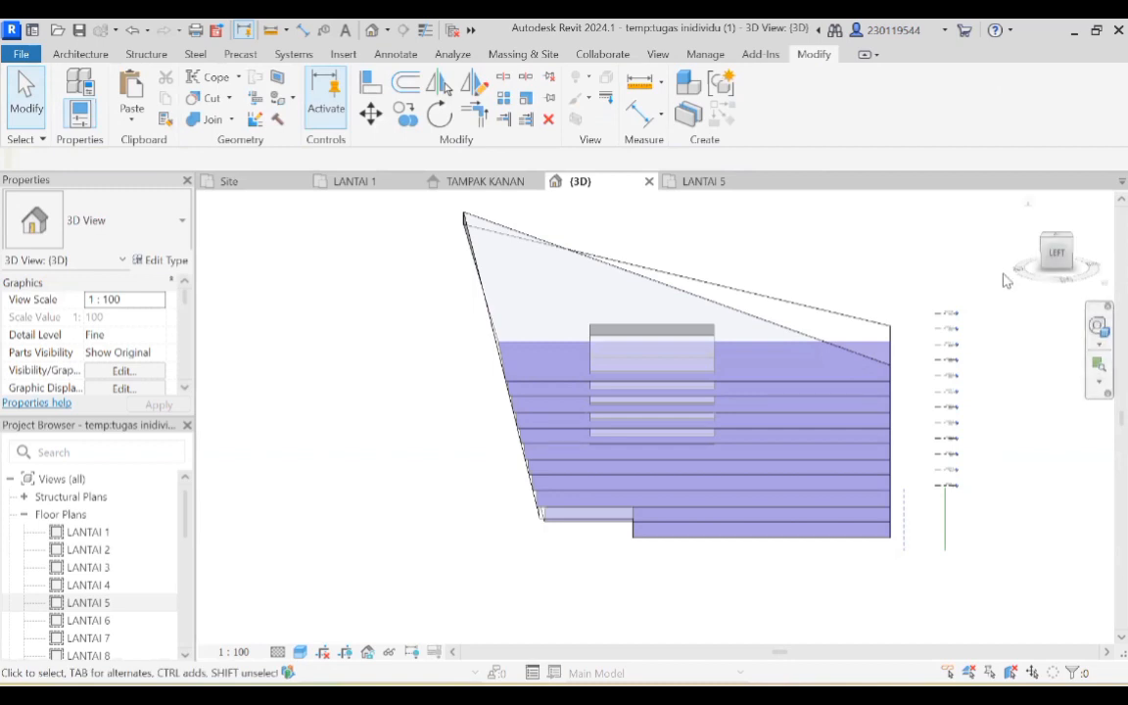
mouse_move(1042, 259)
left_mouse_down()
mouse_move(1027, 322)
mouse_move(1046, 274)
left_mouse_up()
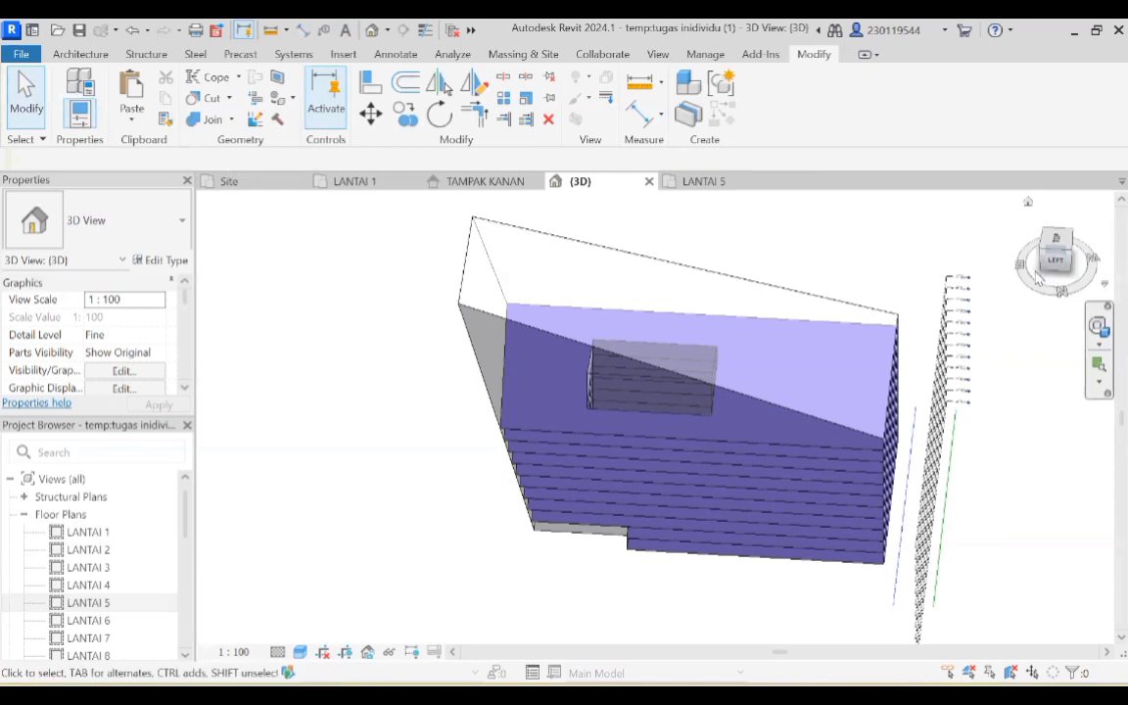
left_click(1054, 256)
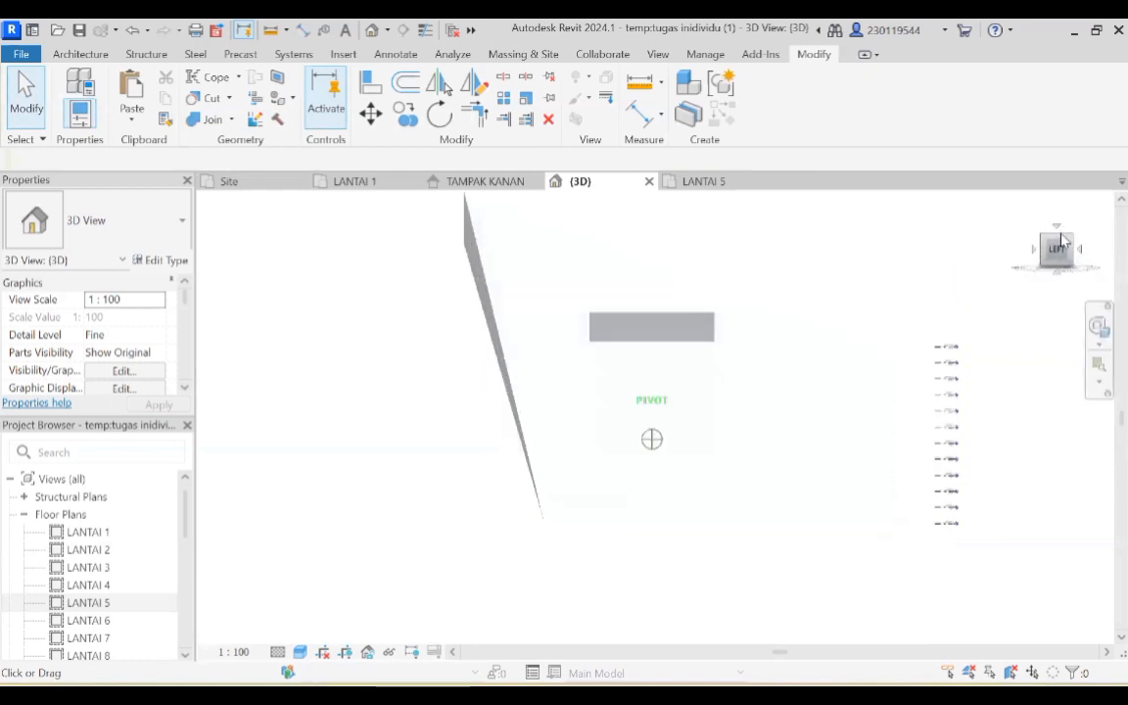
mouse_move(1037, 278)
left_mouse_down()
mouse_move(1037, 291)
mouse_move(1072, 296)
left_mouse_up()
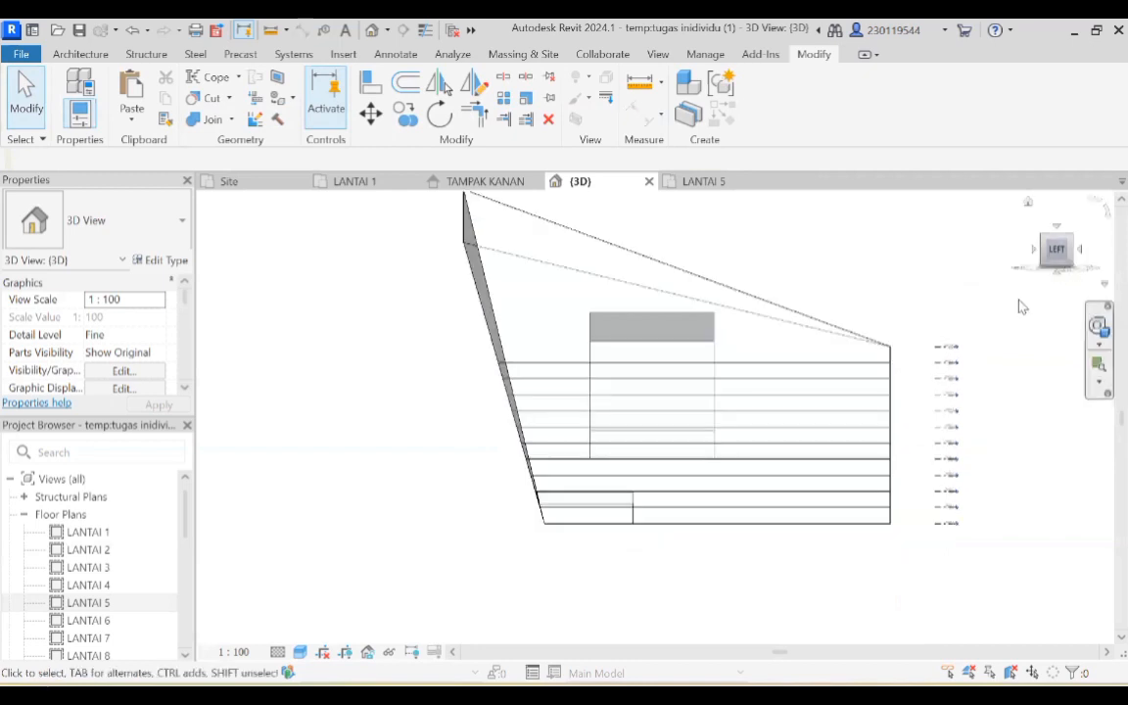
left_click(594, 335)
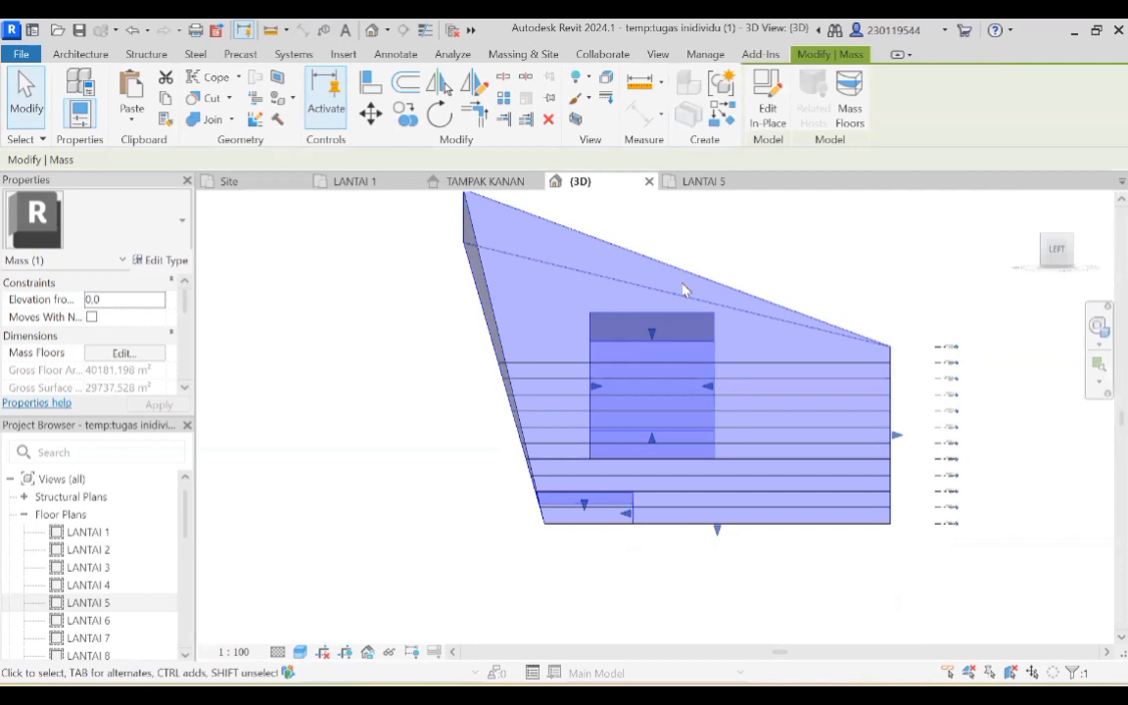
left_click(769, 240)
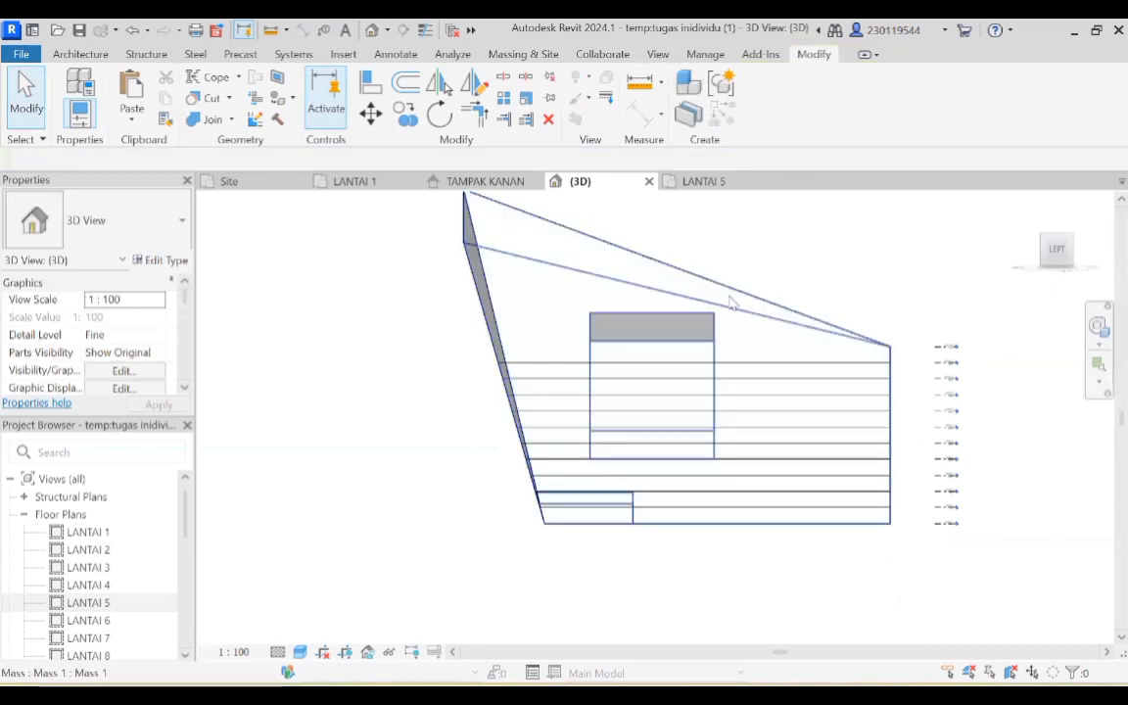
Reopen the mass for in-place editing, lower the interior void's sloped top face, and finish the mass.
double_click(701, 329)
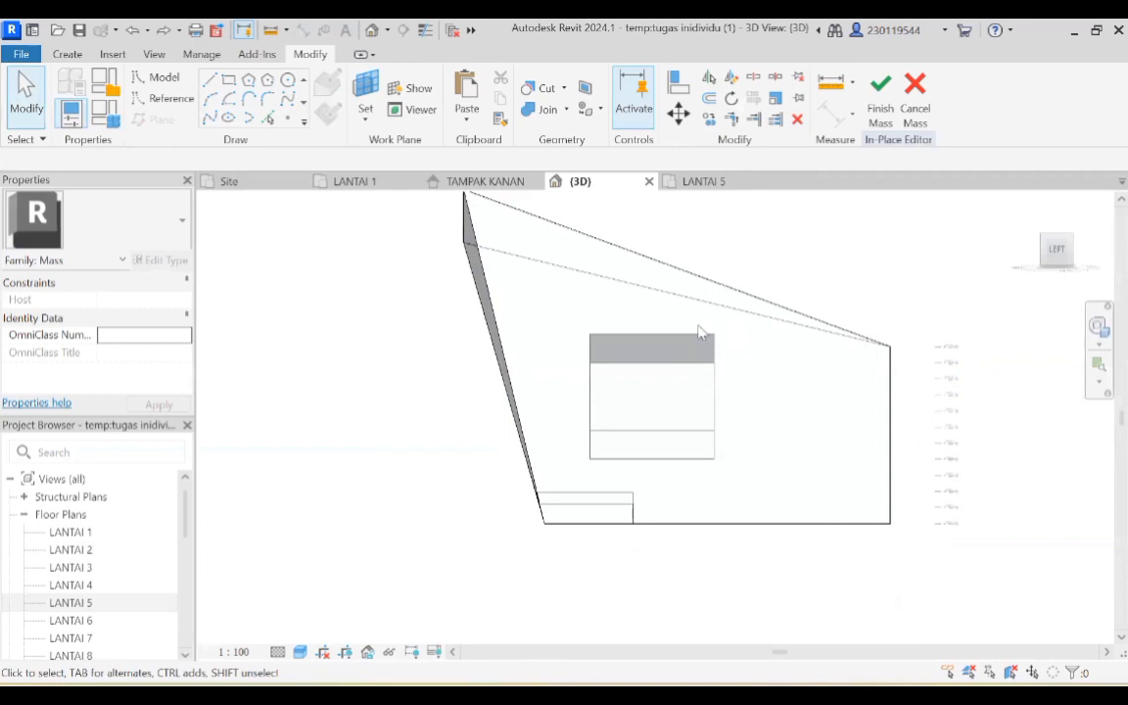
left_click(680, 365)
mouse_move(654, 392)
left_mouse_down()
mouse_move(655, 378)
mouse_move(660, 407)
left_mouse_up()
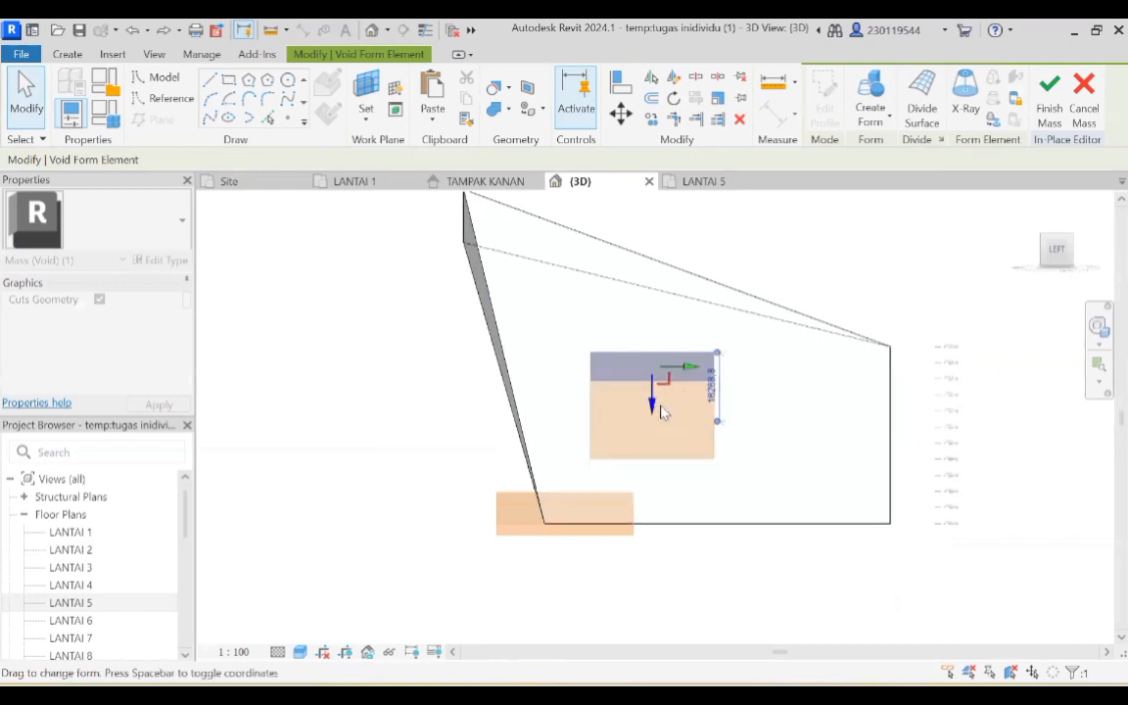
left_click(957, 312)
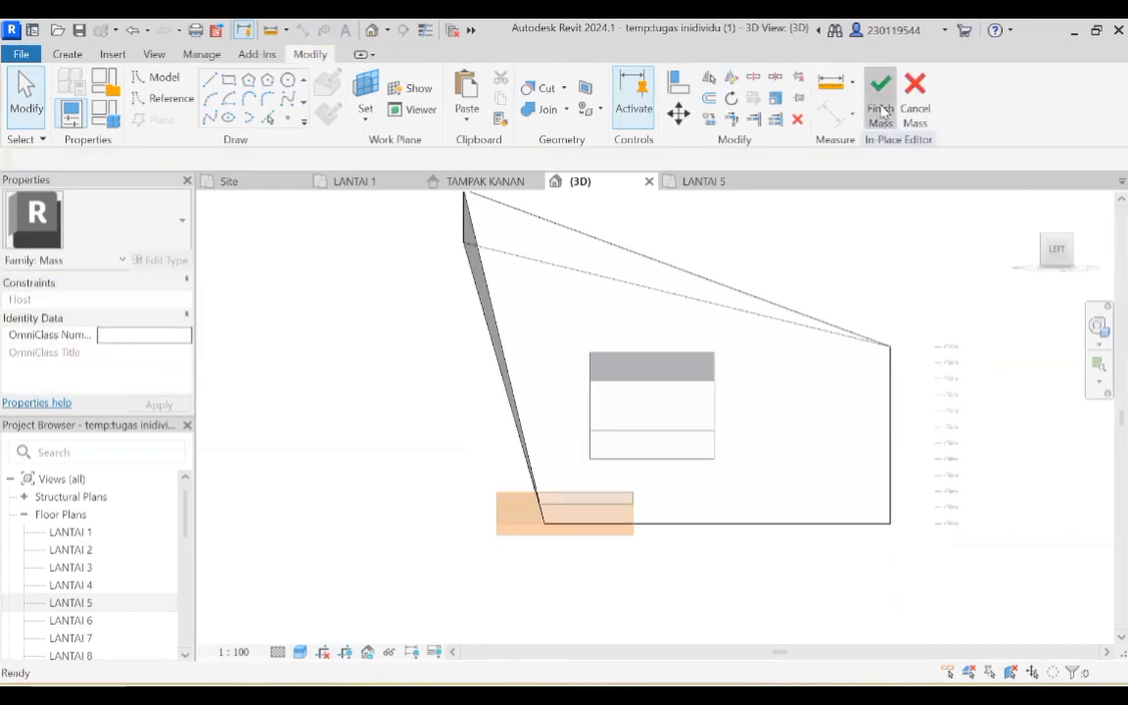
left_click(880, 102)
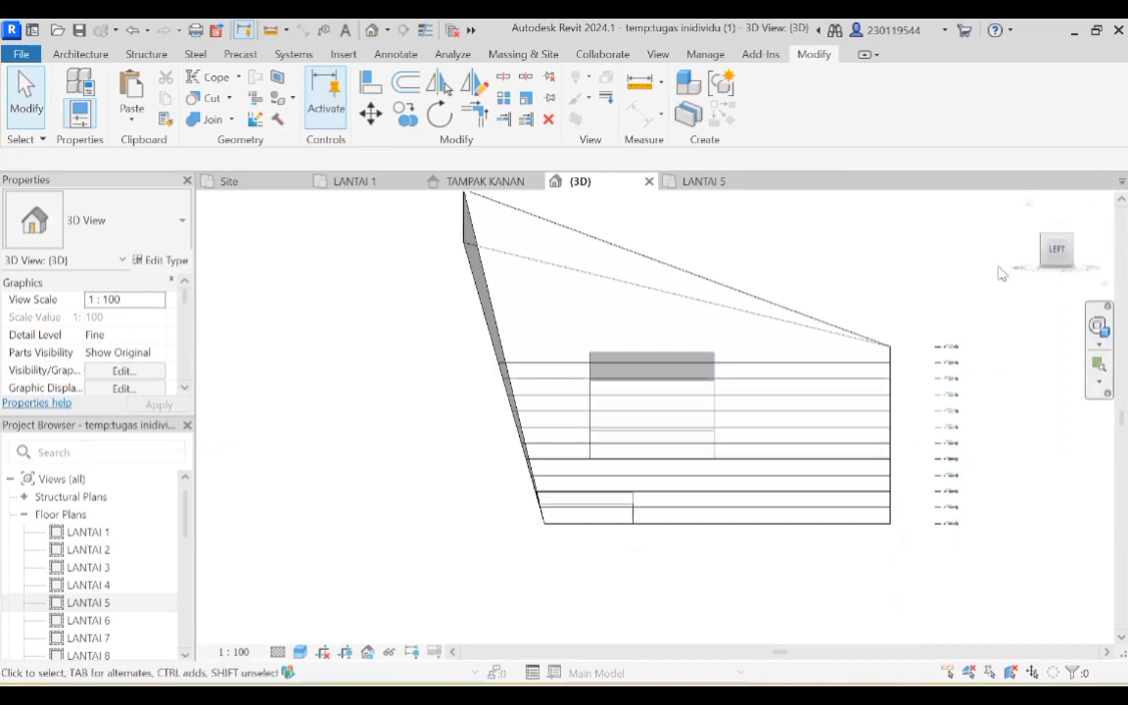
Examine the sloped interior void and the base notch from above, the back and the side.
mouse_move(1058, 272)
left_mouse_down()
mouse_move(1035, 285)
mouse_move(959, 433)
left_mouse_up()
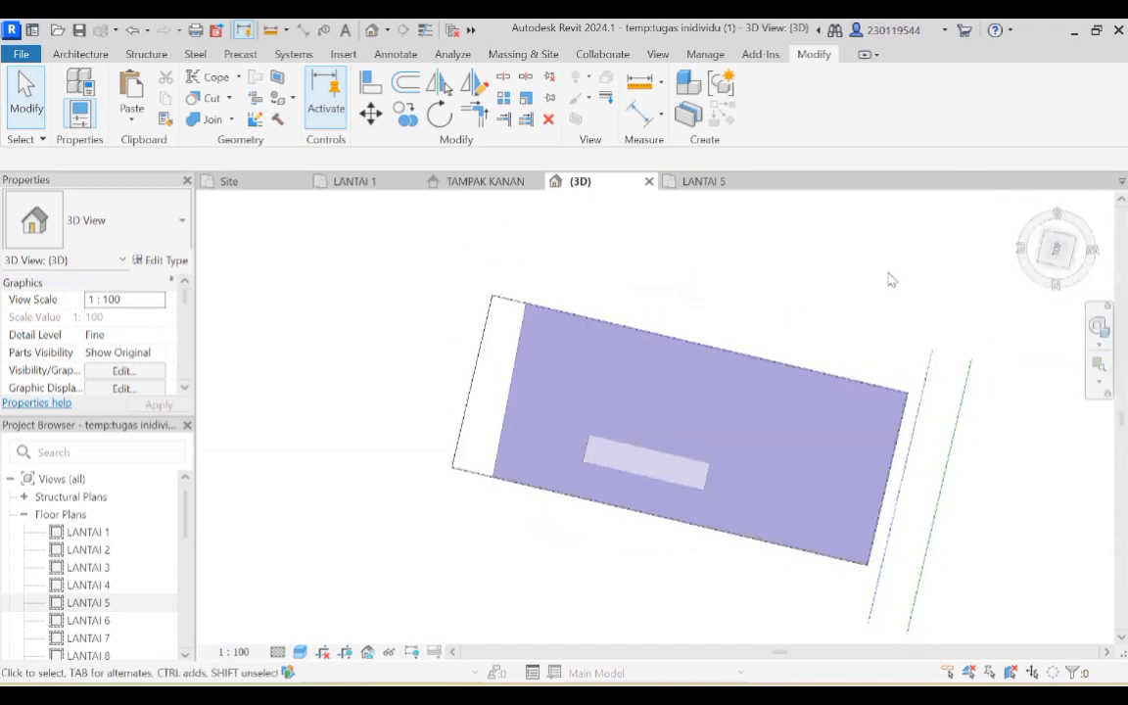
left_click(1048, 239)
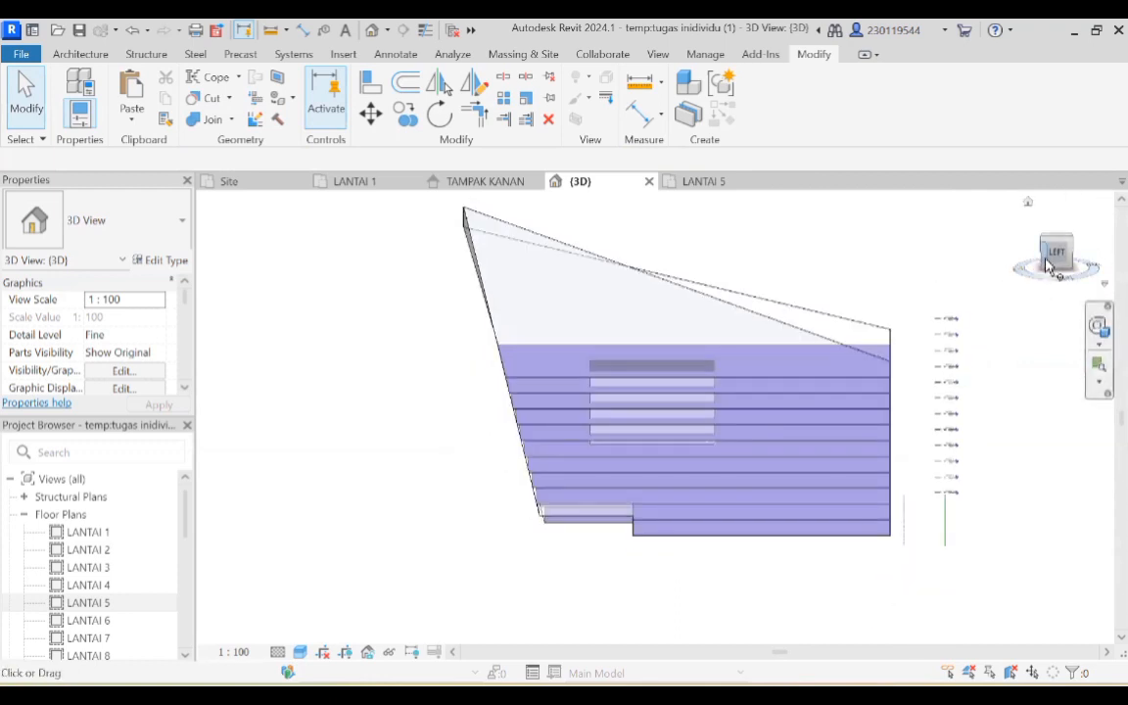
mouse_move(1053, 266)
left_mouse_down()
mouse_move(250, 269)
mouse_move(290, 219)
mouse_move(383, 237)
left_mouse_up()
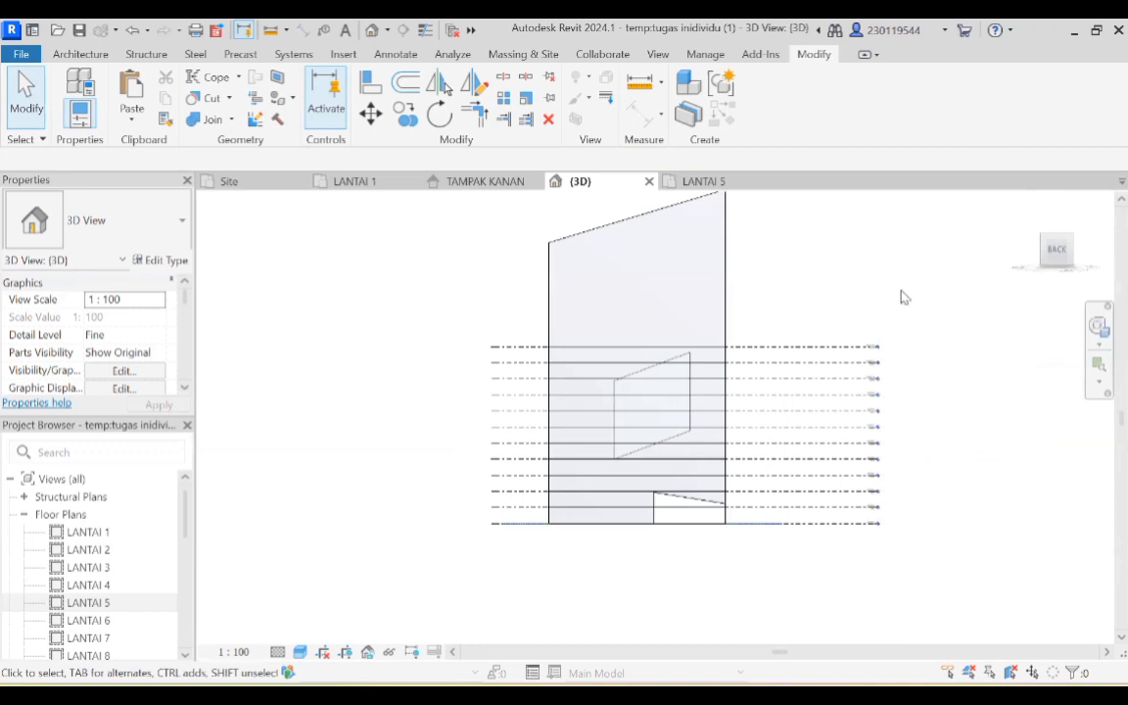
mouse_move(1048, 260)
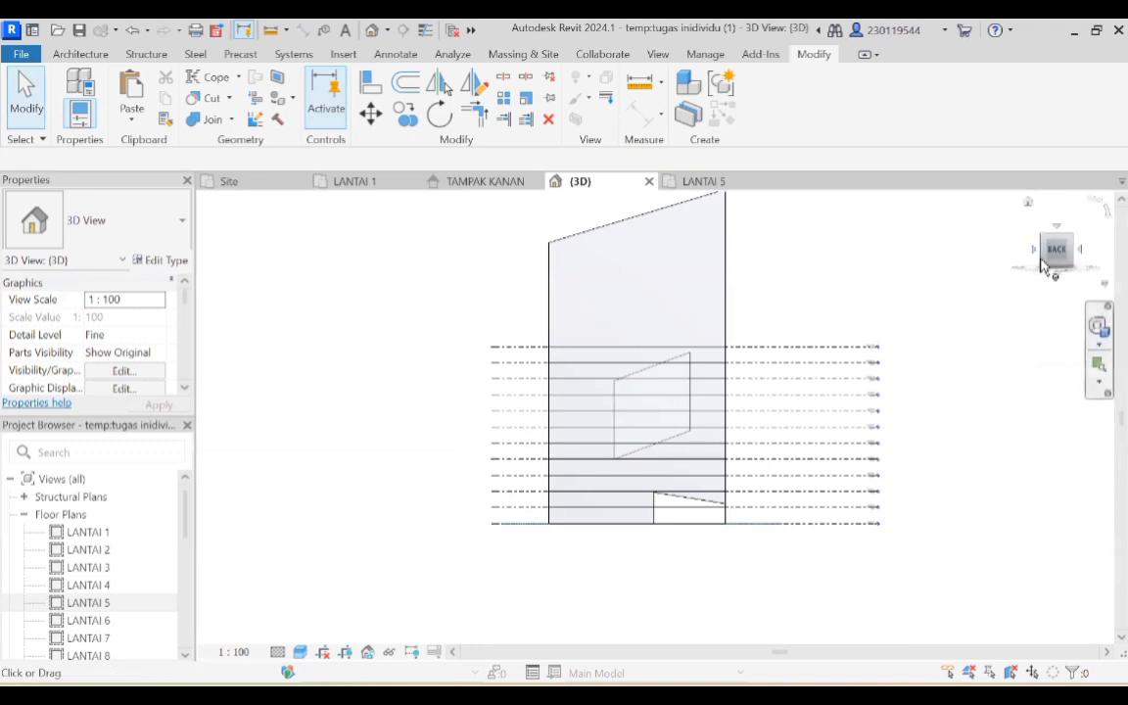
left_click_drag(1033, 274, 960, 282)
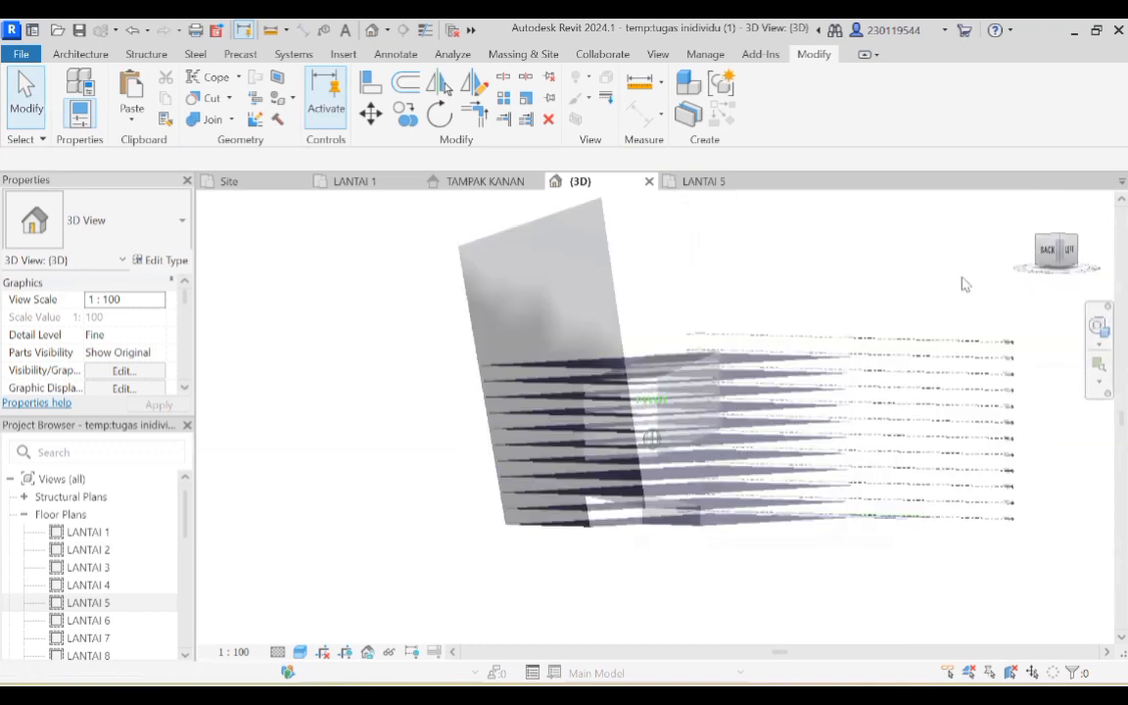
mouse_move(1047, 265)
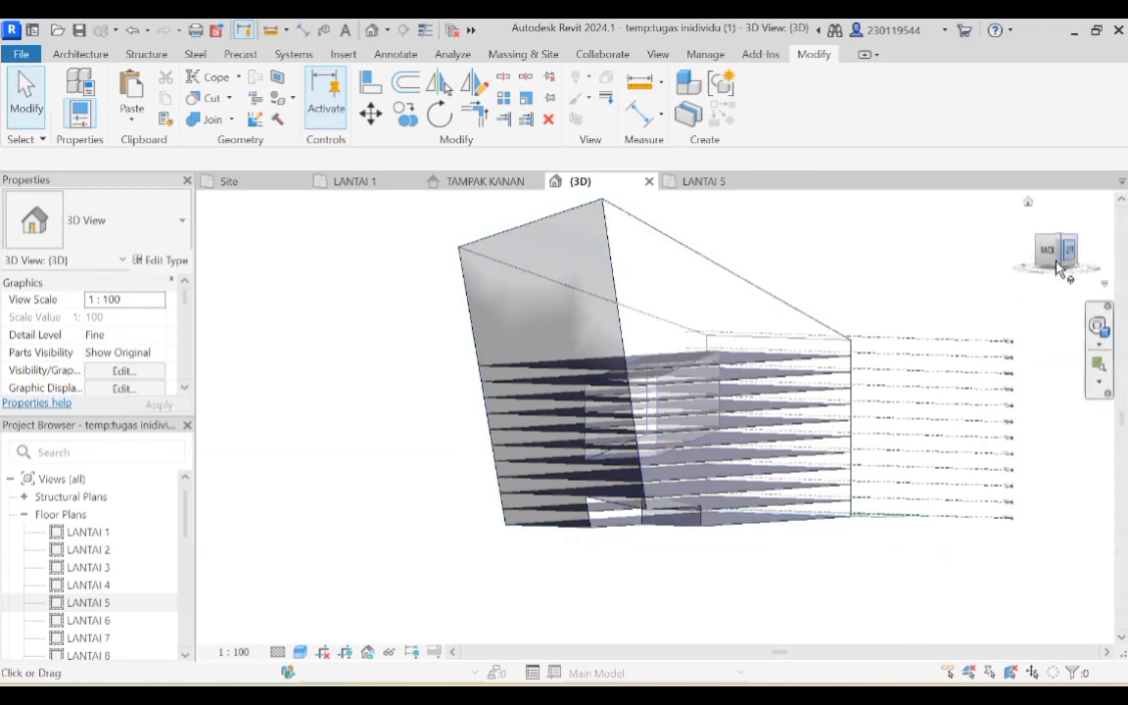
mouse_move(1042, 272)
left_mouse_down()
mouse_move(936, 308)
mouse_move(886, 252)
mouse_move(844, 280)
left_mouse_up()
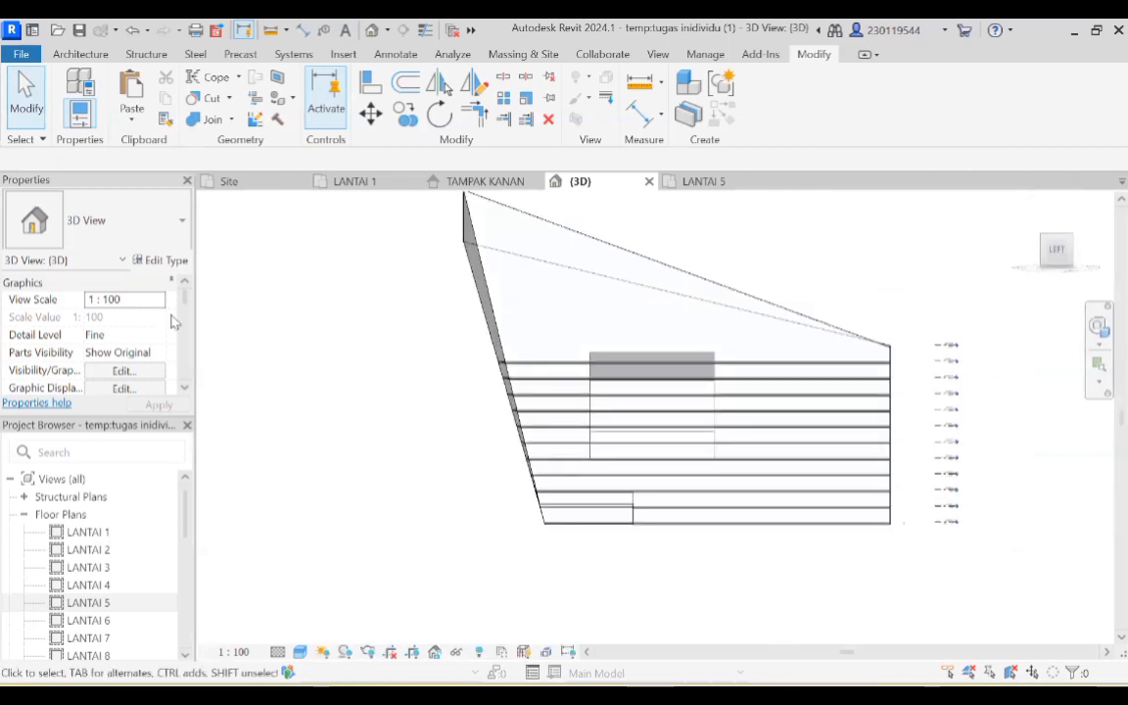
Select the mass and check its gross floor area, gross surface area and gross volume.
scroll(143, 373, "down", 5)
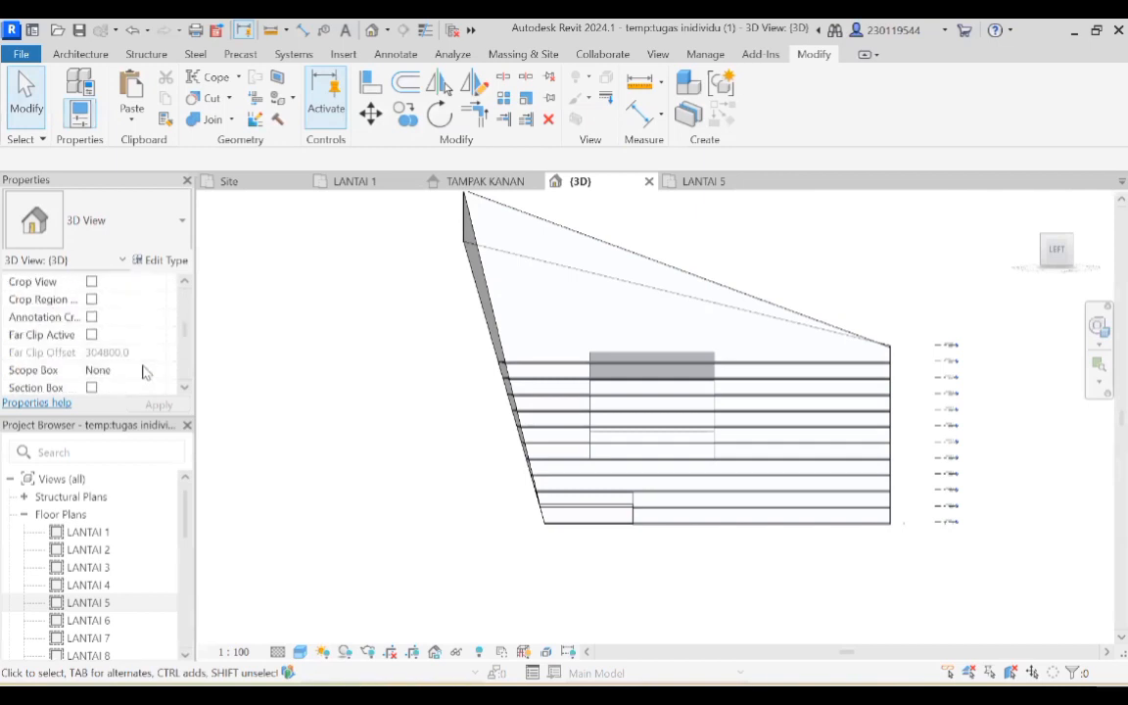
left_click(545, 261)
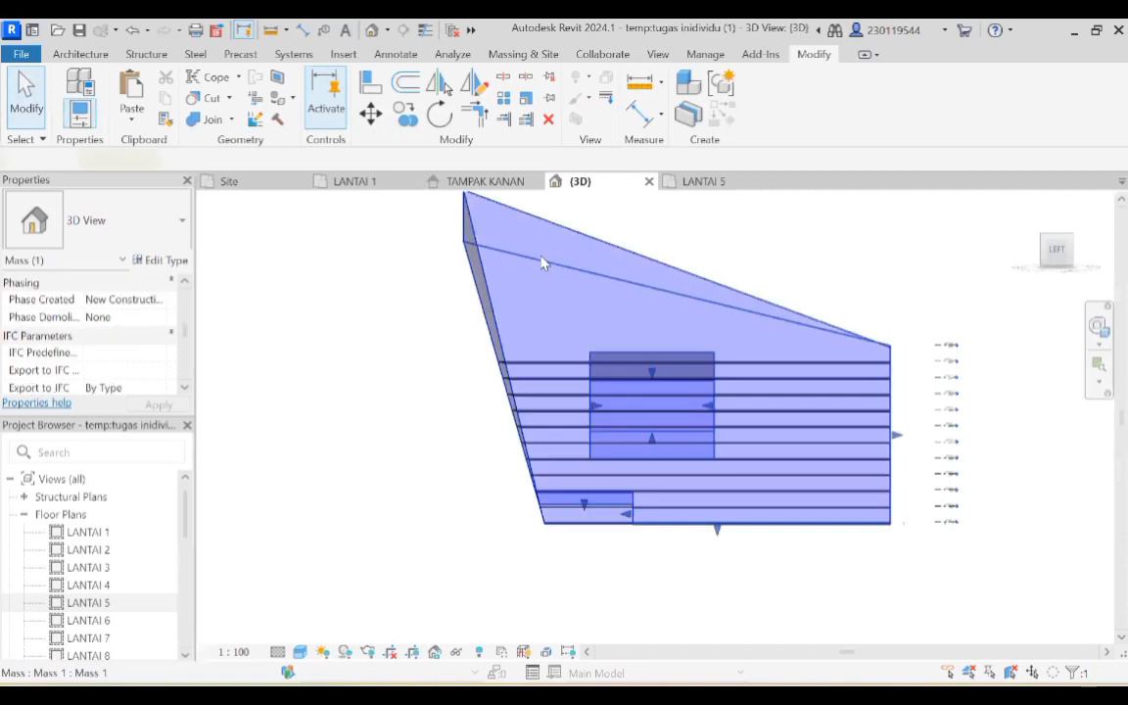
scroll(83, 345, "down", 1)
scroll(83, 345, "up", 4)
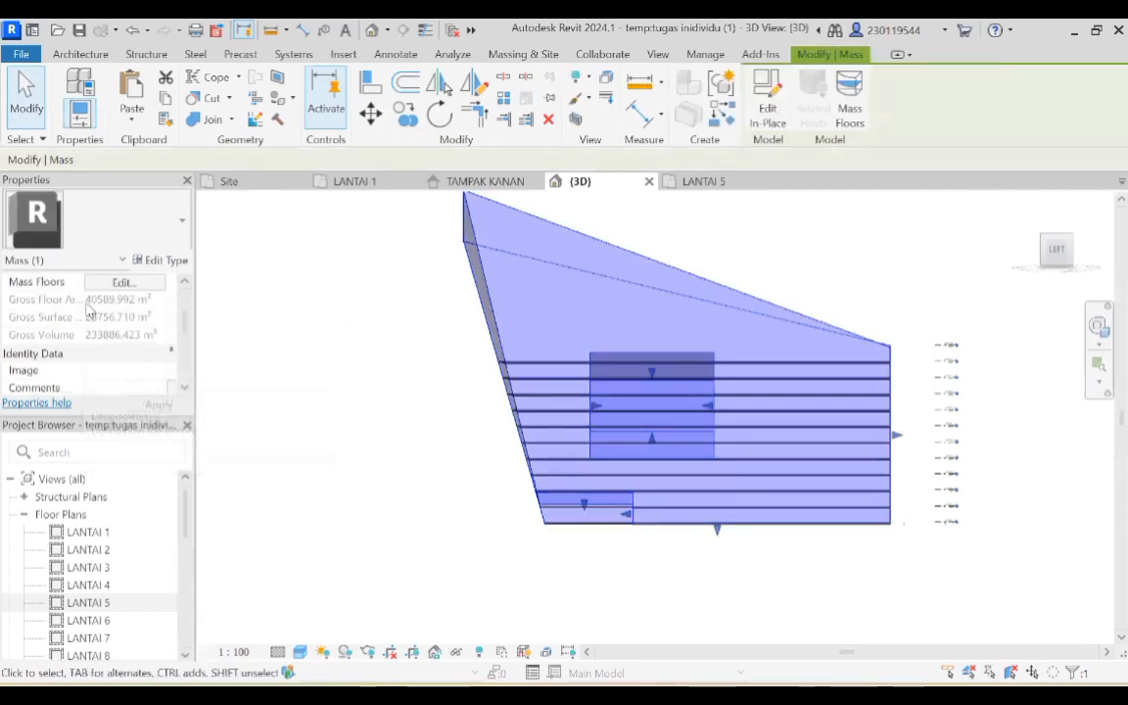
scroll(93, 326, "up", 1)
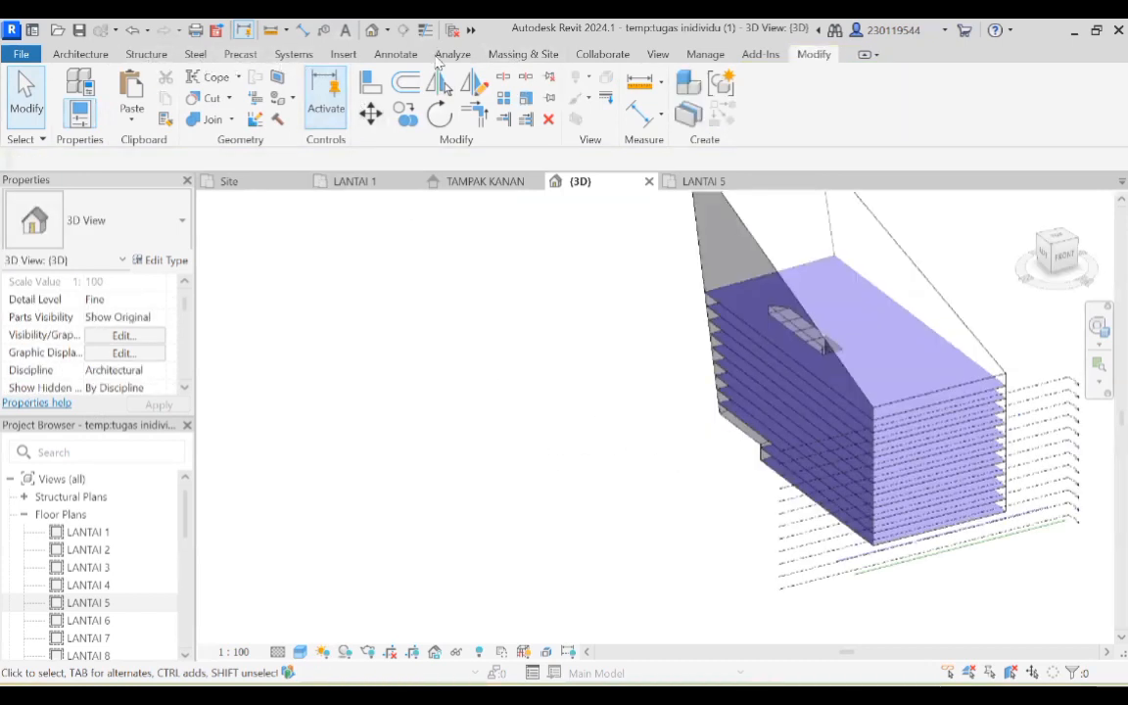
Start a new in-place mass named Mass 2.
left_click(507, 57)
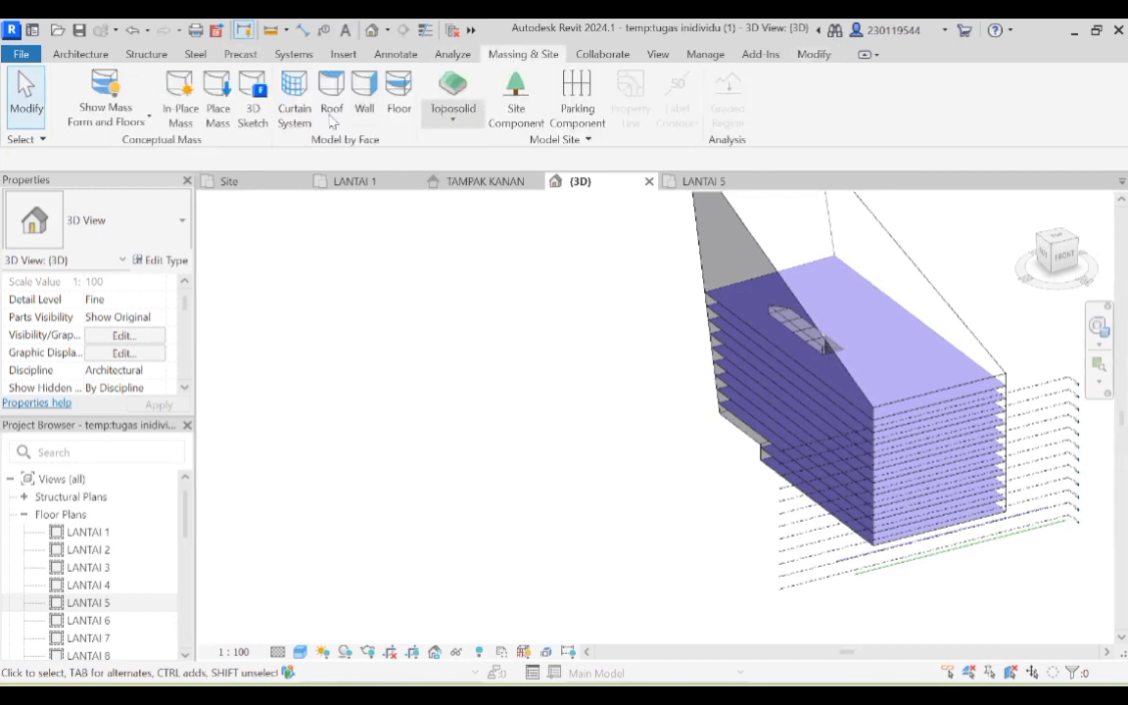
left_click(196, 98)
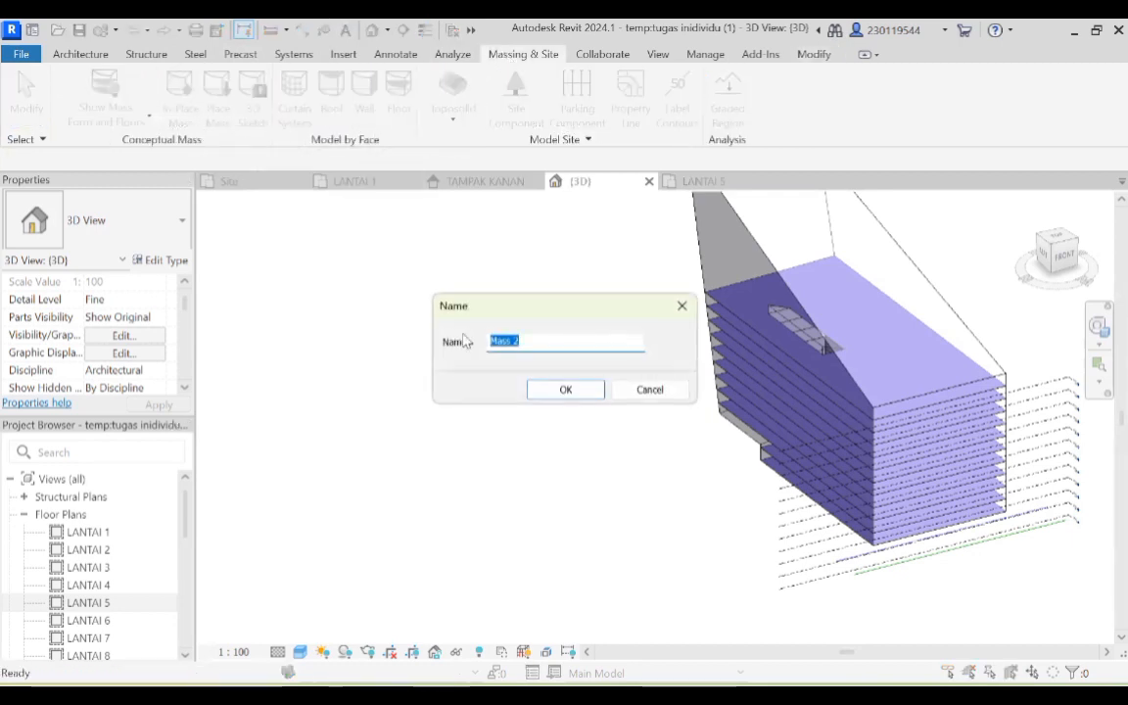
left_click(566, 390)
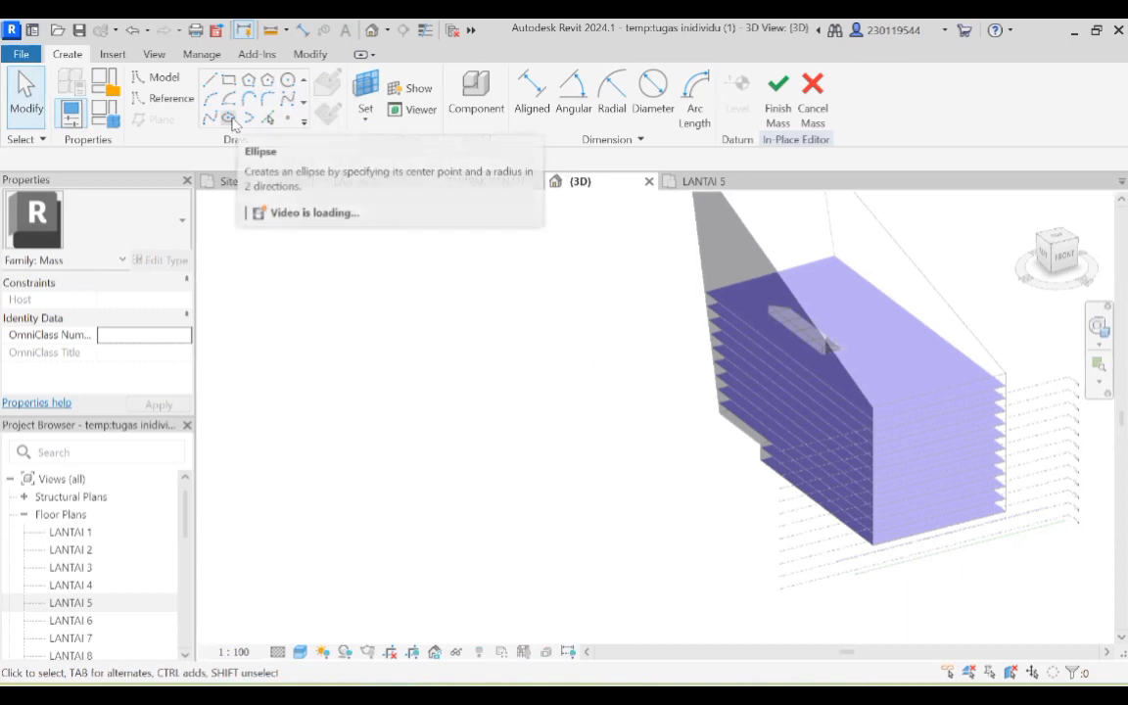
Sketch an ellipse on level LANTAI 1 beside the building, with half-axes of about 37000 mm along its length and 16000 mm across.
left_click(228, 117)
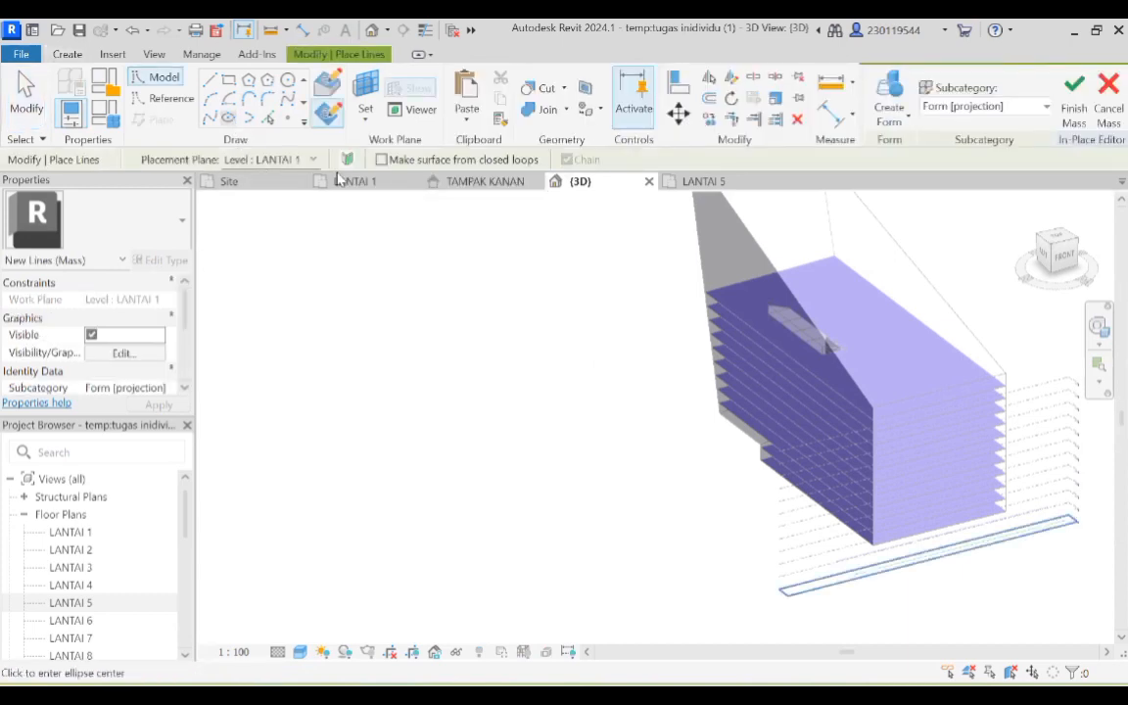
mouse_move(1042, 286)
left_mouse_down()
mouse_move(1005, 387)
mouse_move(783, 363)
left_mouse_up()
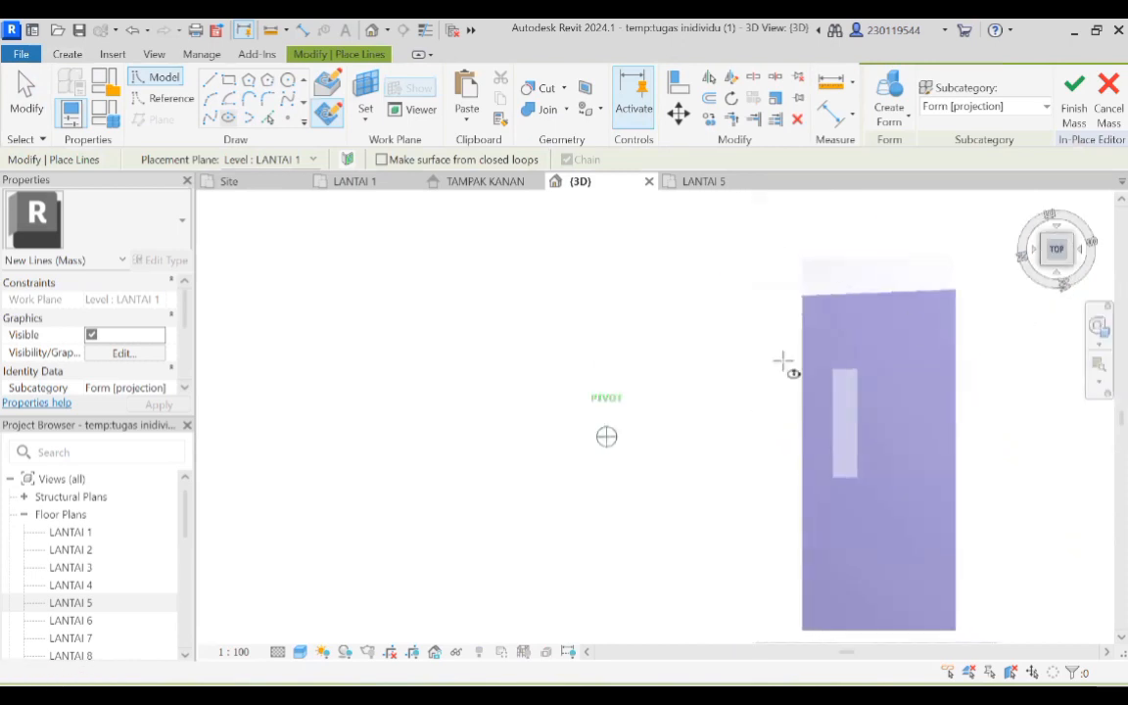
left_click(670, 462)
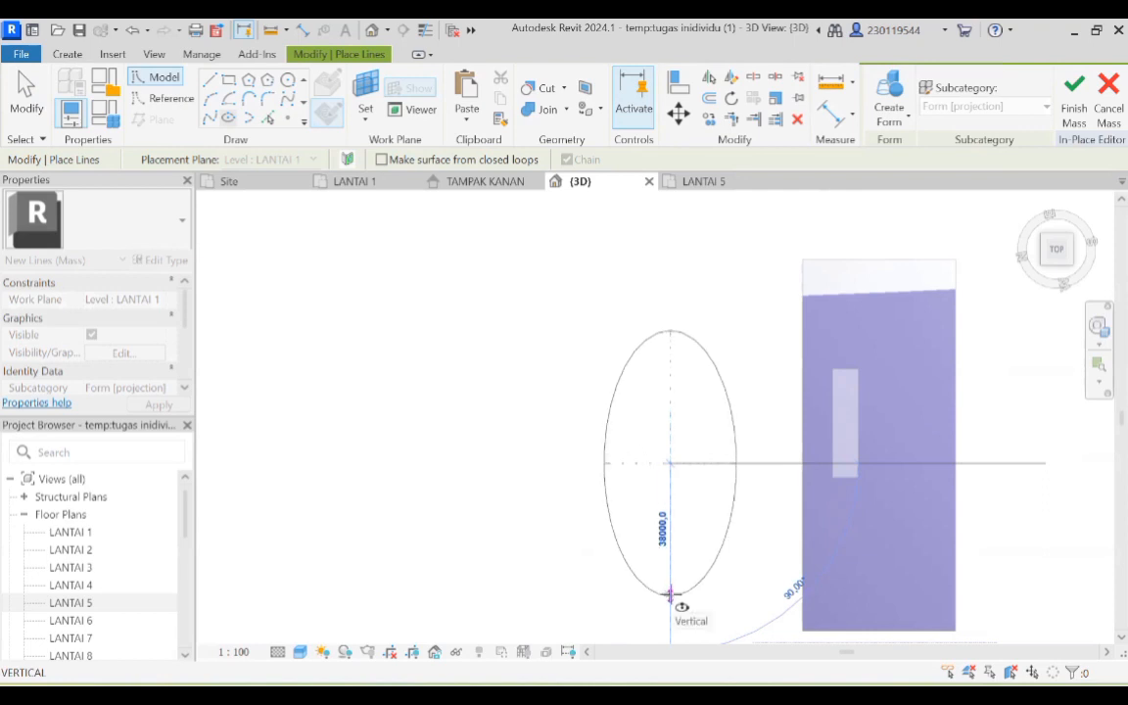
left_click(670, 594)
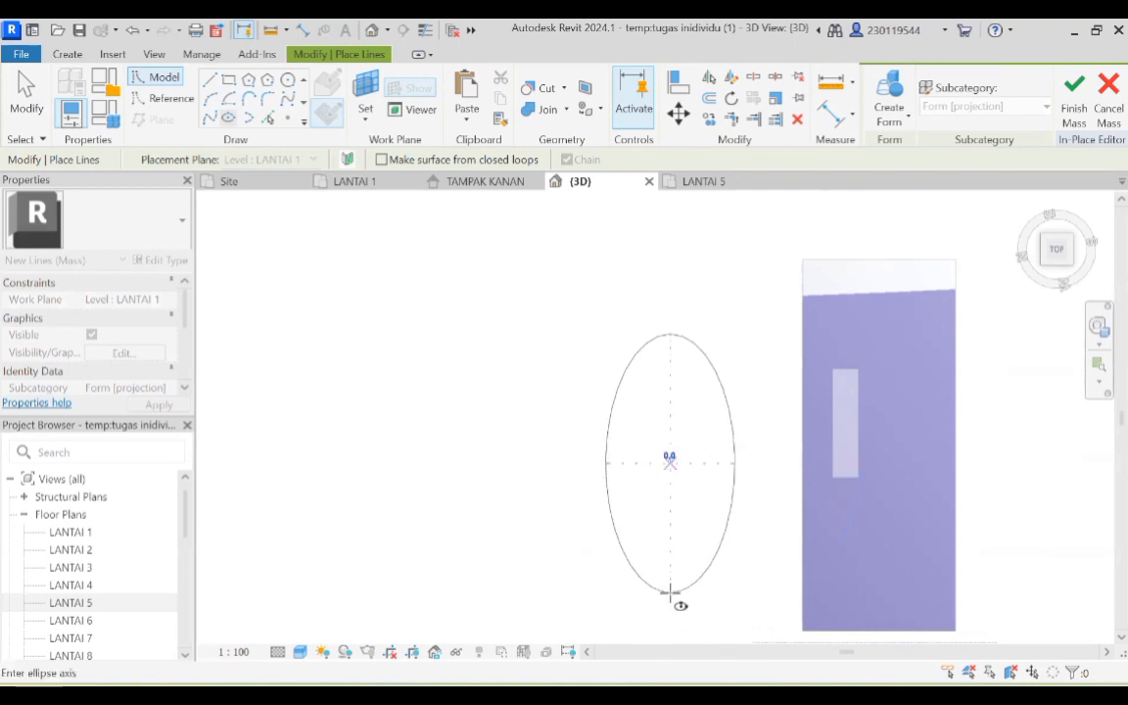
left_click(727, 508)
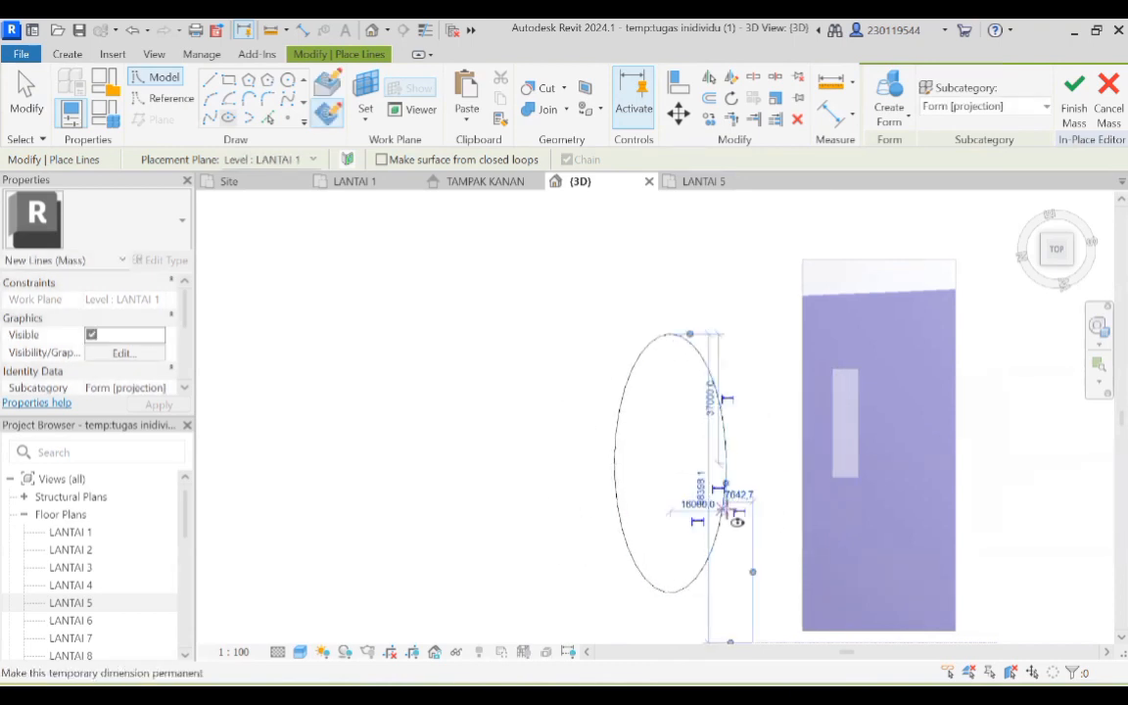
Sketch a circle of about 22000 mm radius on level LANTAI 11, overlapping one half of the ellipse in plan, and end the sketching.
left_click(1042, 254)
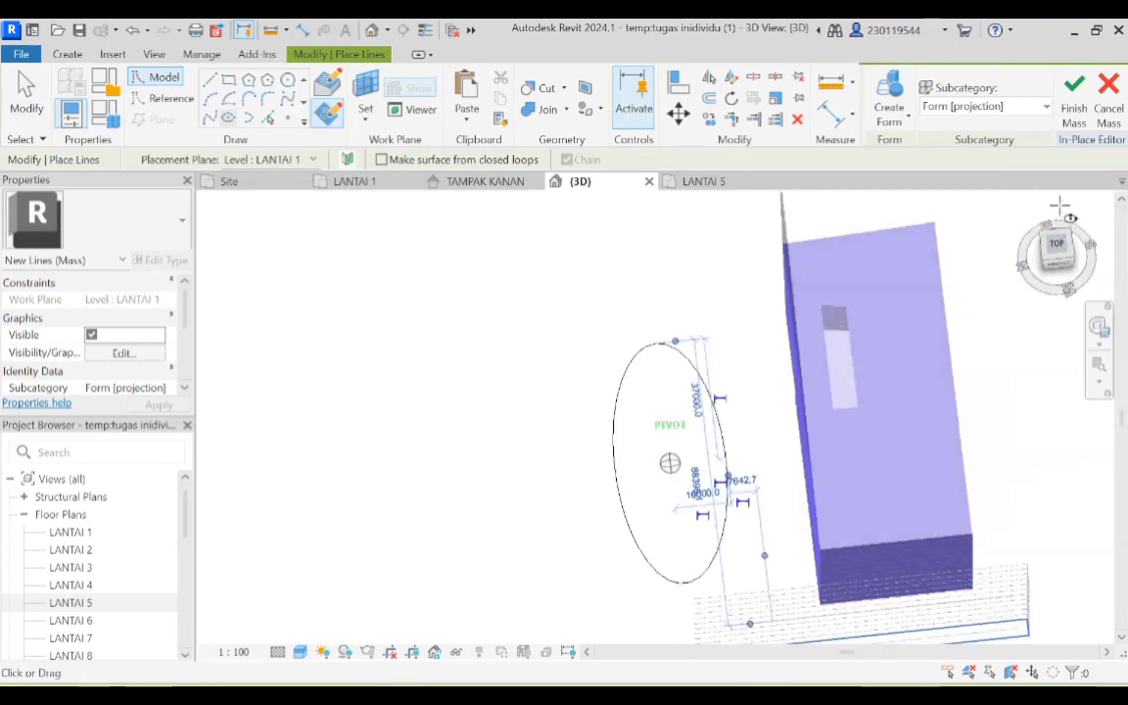
mouse_move(1033, 258)
left_mouse_down()
mouse_move(1045, 309)
mouse_move(1035, 402)
mouse_move(964, 551)
mouse_move(1037, 567)
mouse_move(1088, 541)
mouse_move(949, 234)
left_mouse_up()
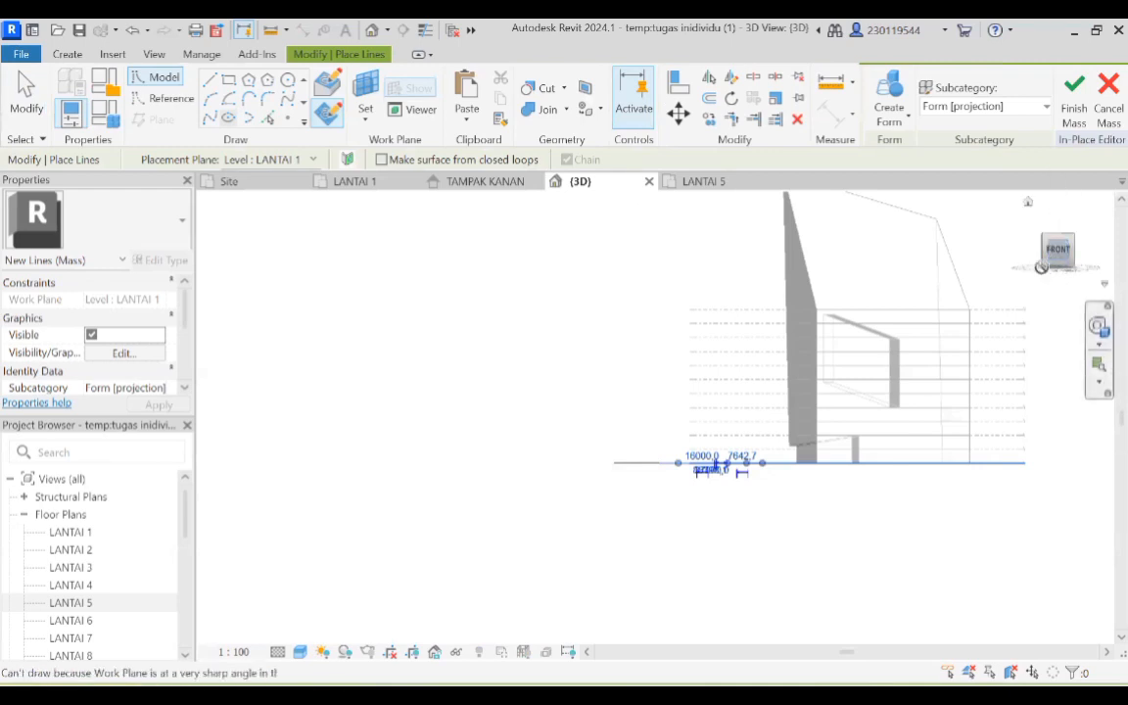
left_click(286, 82)
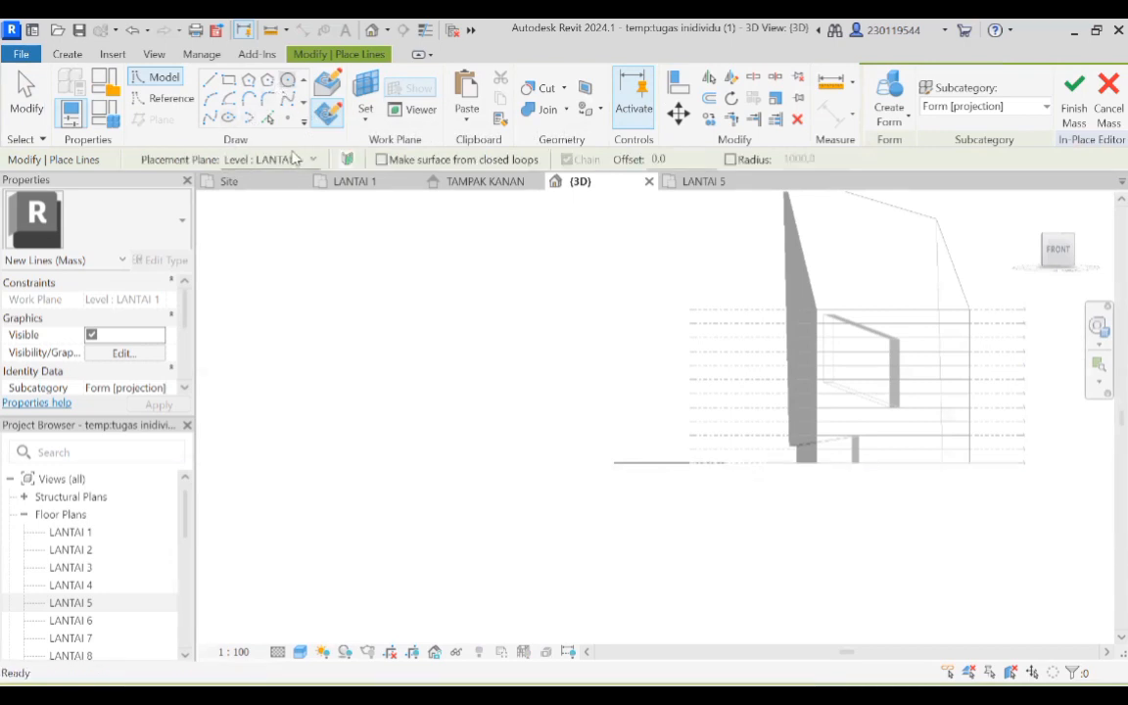
left_click(301, 161)
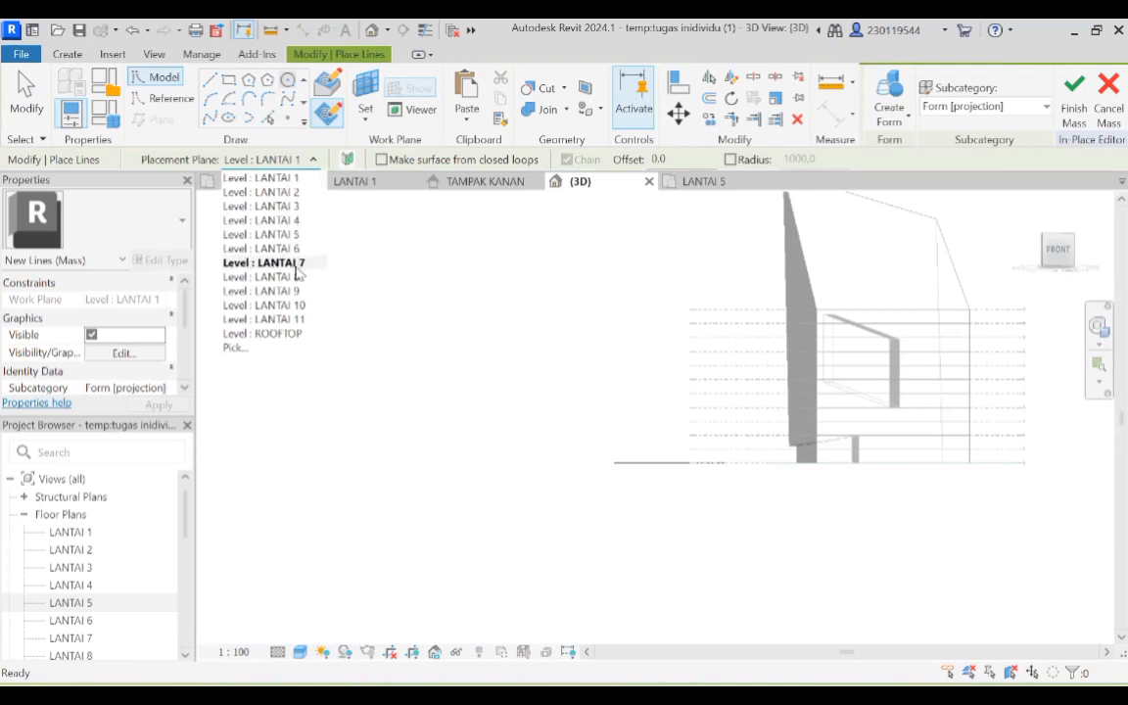
left_click(294, 319)
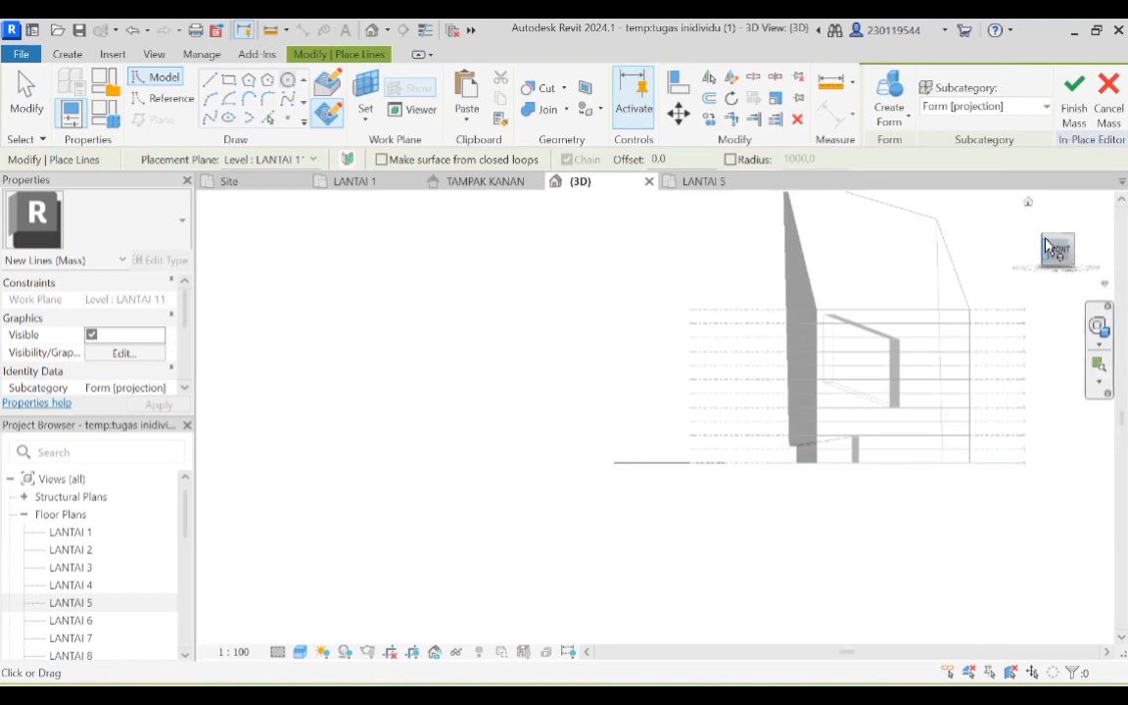
mouse_move(1046, 244)
left_mouse_down()
mouse_move(1024, 257)
mouse_move(1001, 377)
mouse_move(1004, 365)
left_mouse_up()
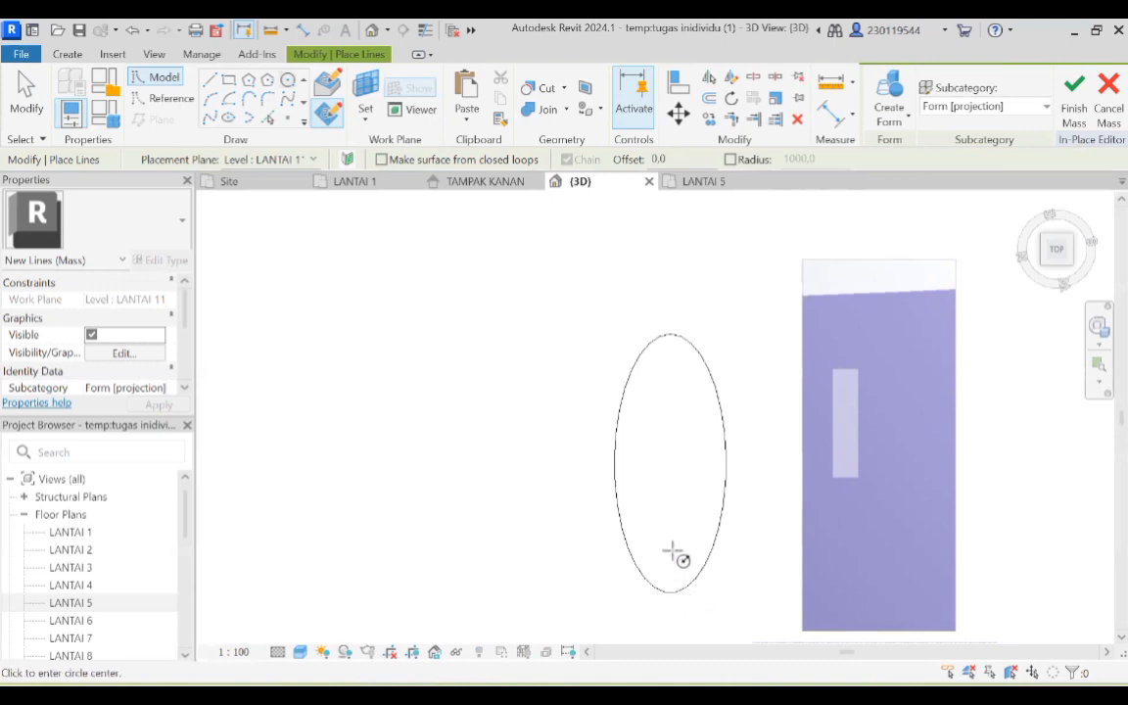
left_click(666, 516)
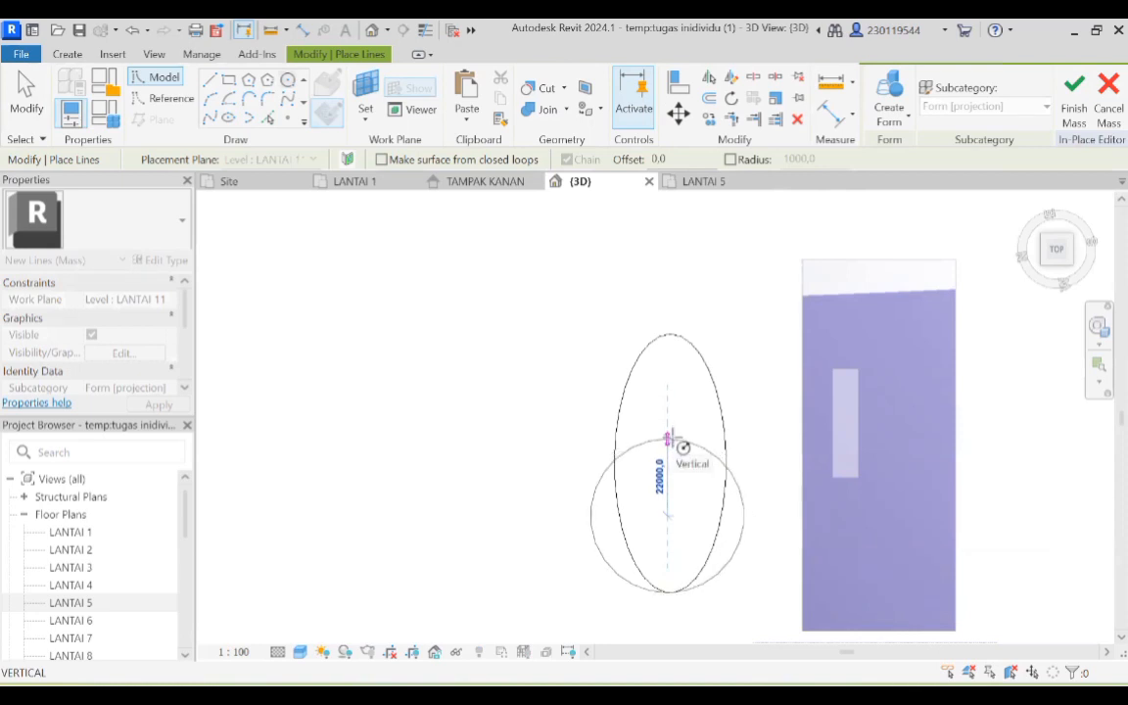
left_click(674, 439)
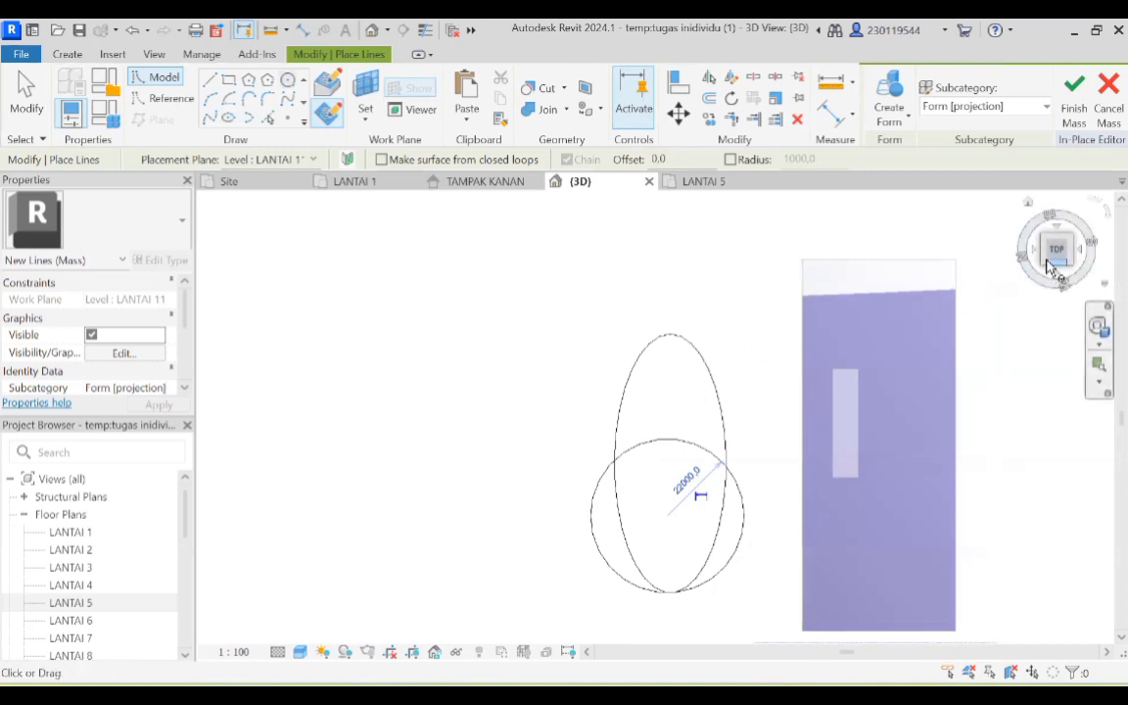
left_click_drag(1045, 271, 819, 453)
middle_click_drag(600, 471, 648, 337)
scroll(645, 343, "down", 2)
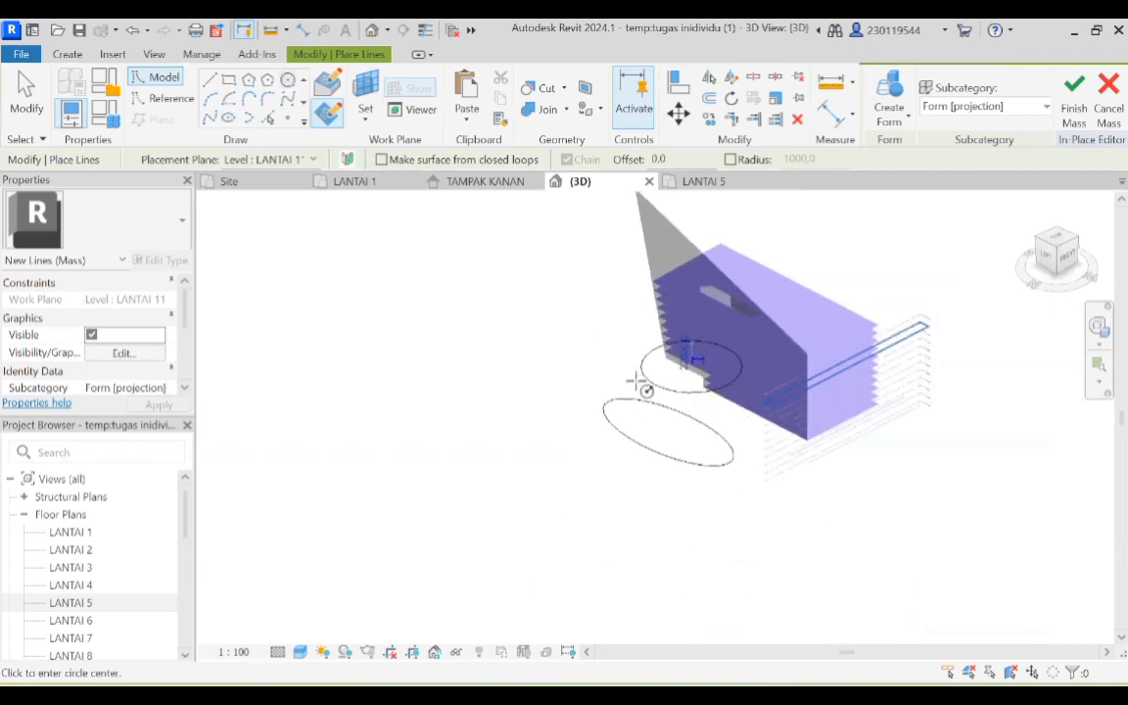
left_click(1055, 251)
left_click_drag(1101, 217, 1077, 296)
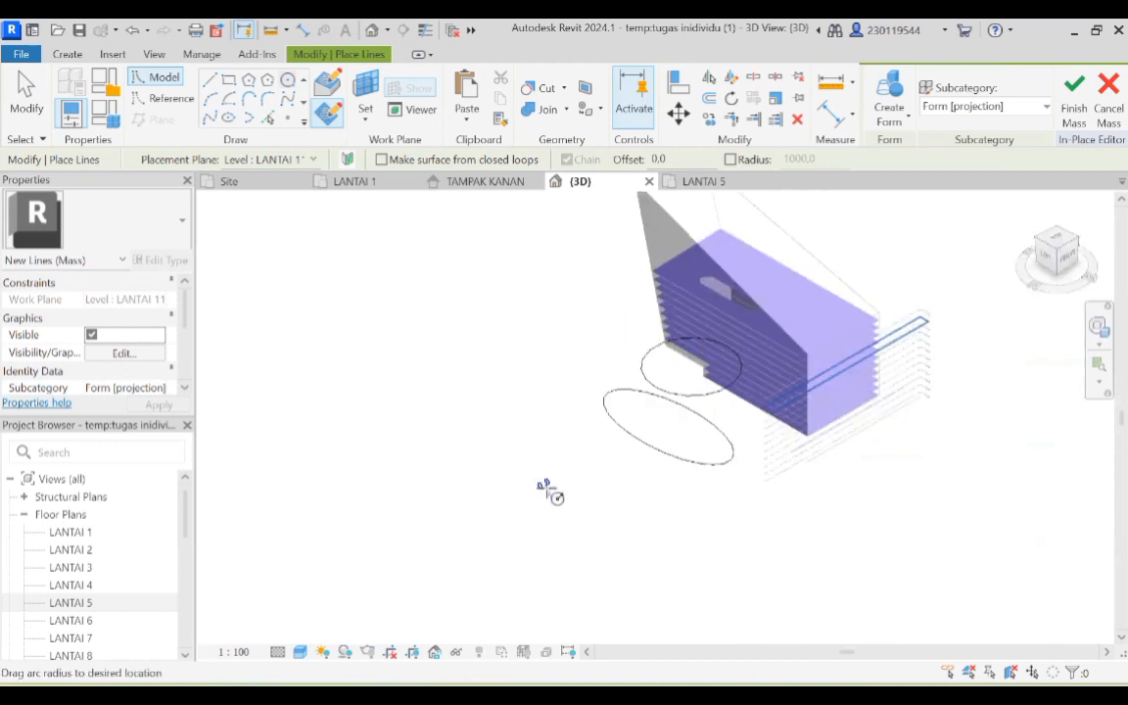
right_click(571, 353)
left_click(585, 310)
right_click(542, 382)
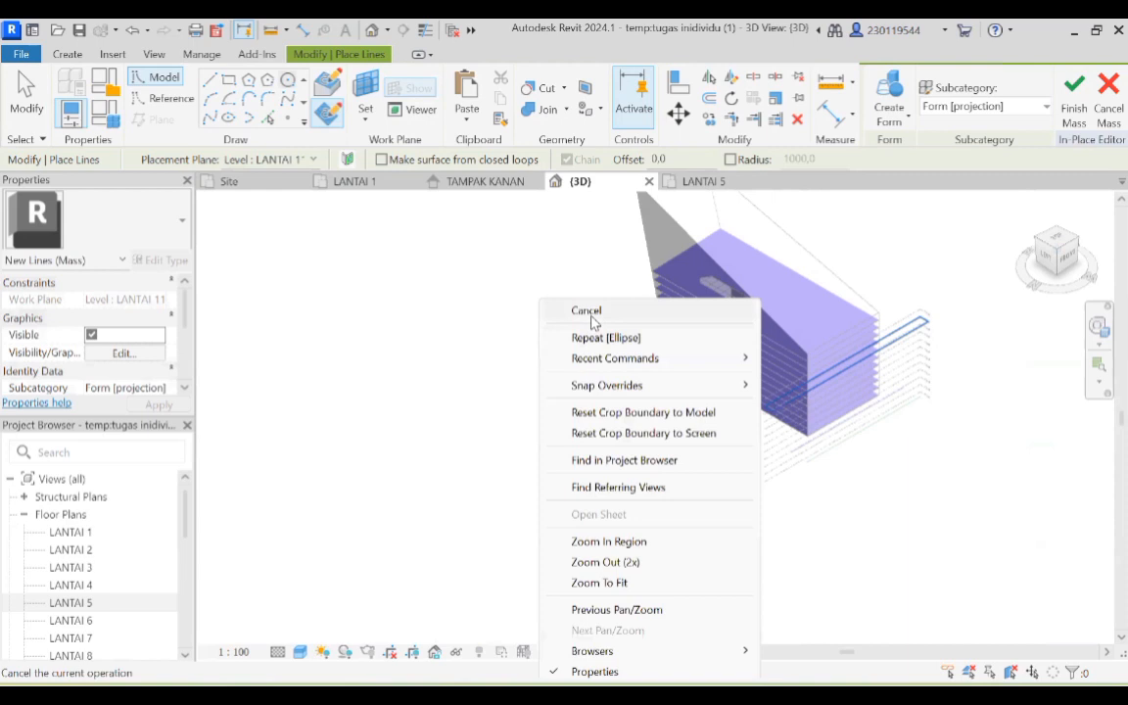
left_click(591, 319)
Create a solid form between the LANTAI 1 ellipse and the LANTAI 11 circle, and finish the mass.
left_click_drag(701, 439, 744, 501)
left_click_drag(759, 524, 743, 490)
left_click_drag(616, 348, 602, 326)
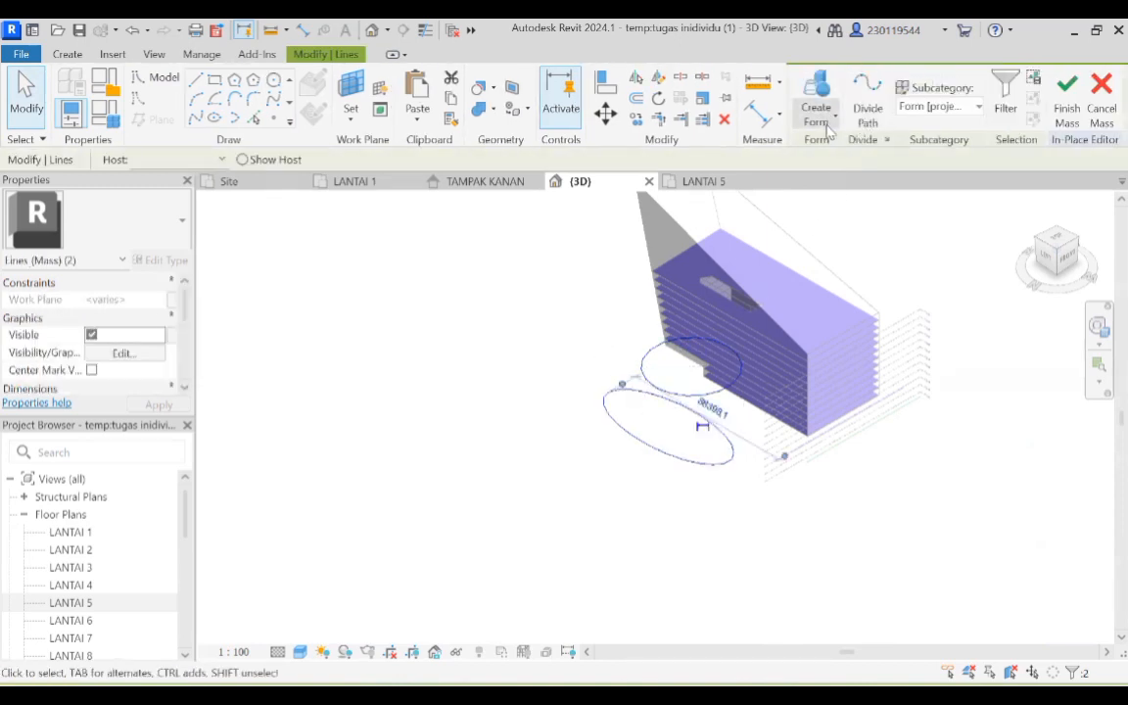
left_click(829, 121)
left_click(830, 163)
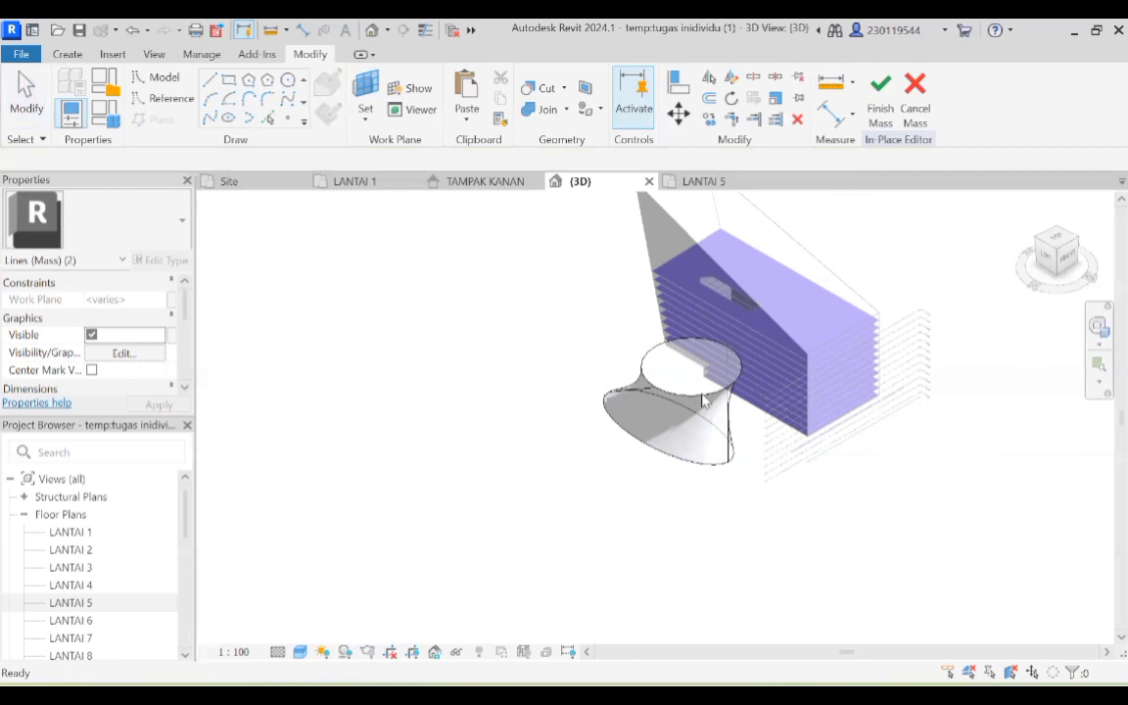
mouse_move(1058, 281)
left_mouse_down()
mouse_move(1065, 221)
mouse_move(910, 257)
mouse_move(944, 260)
mouse_move(208, 244)
mouse_move(939, 272)
mouse_move(842, 318)
mouse_move(755, 335)
mouse_move(631, 343)
mouse_move(432, 298)
mouse_move(453, 338)
mouse_move(441, 313)
left_mouse_up()
middle_click_drag(440, 313, 446, 352, "shift")
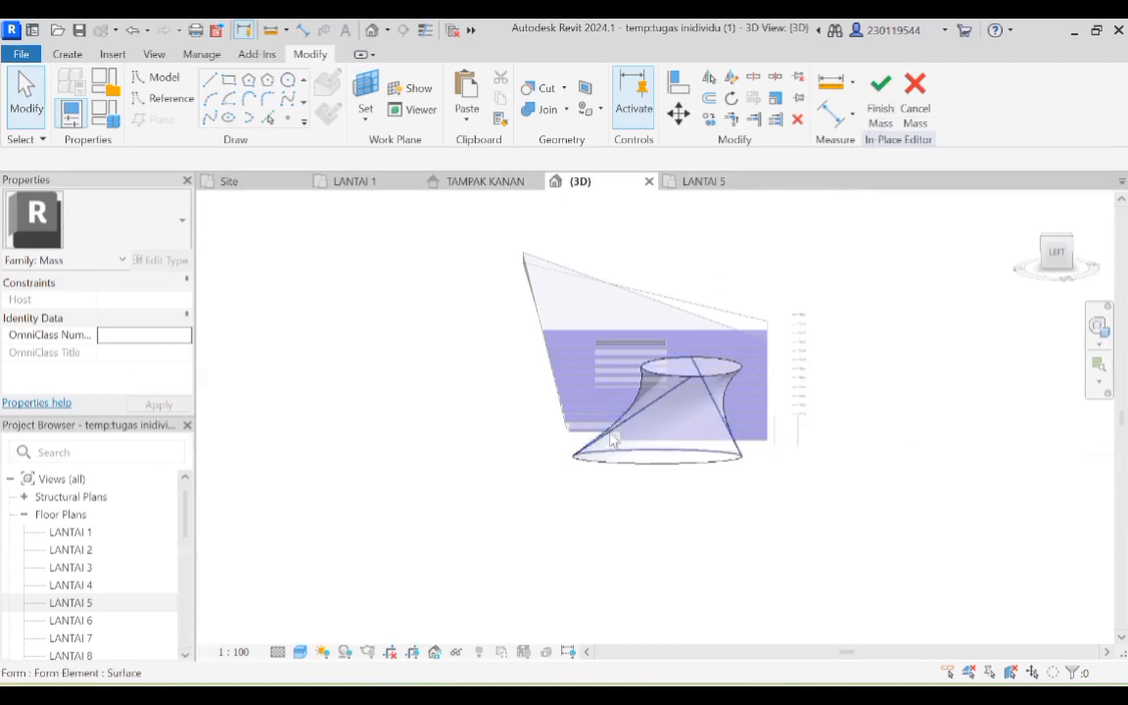
left_click(884, 104)
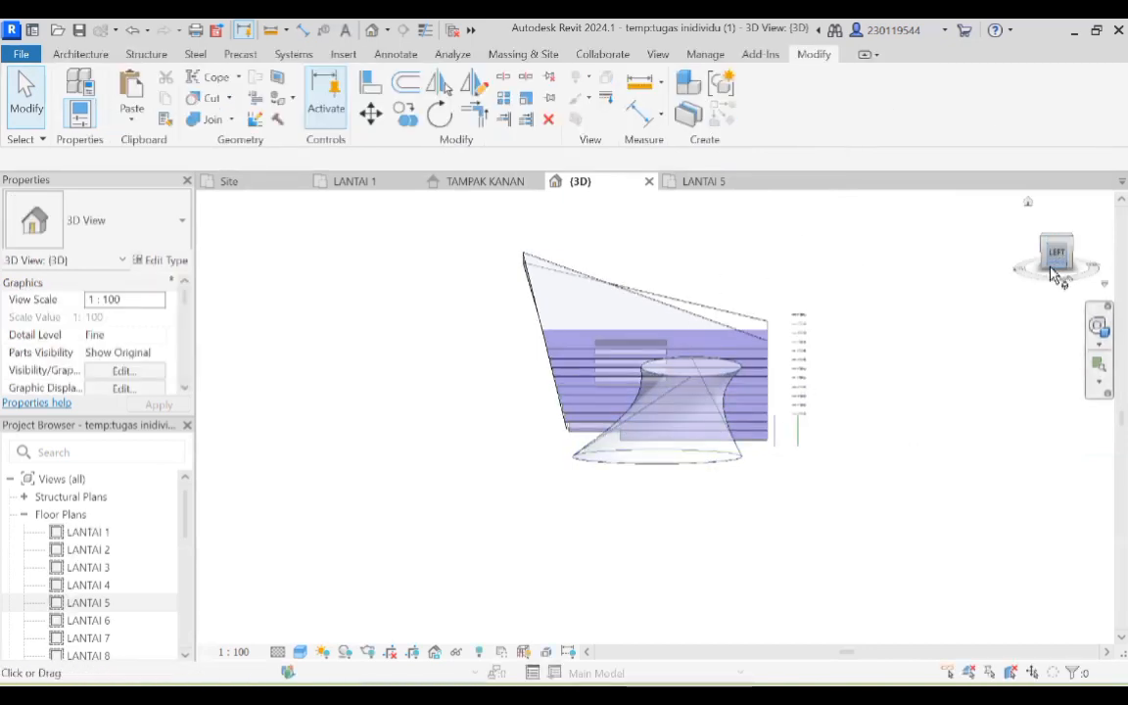
Add mass floors to the new lofted mass at levels LANTAI 1 through LANTAI 11.
left_click_drag(1044, 277, 993, 302)
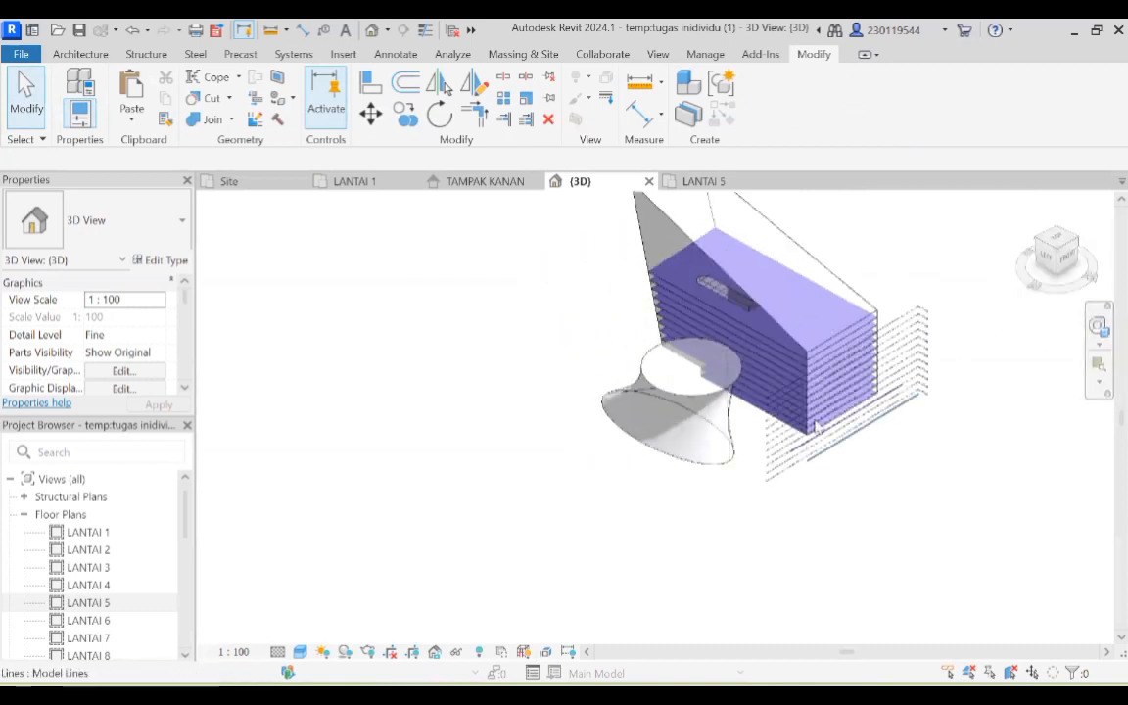
left_click(696, 426)
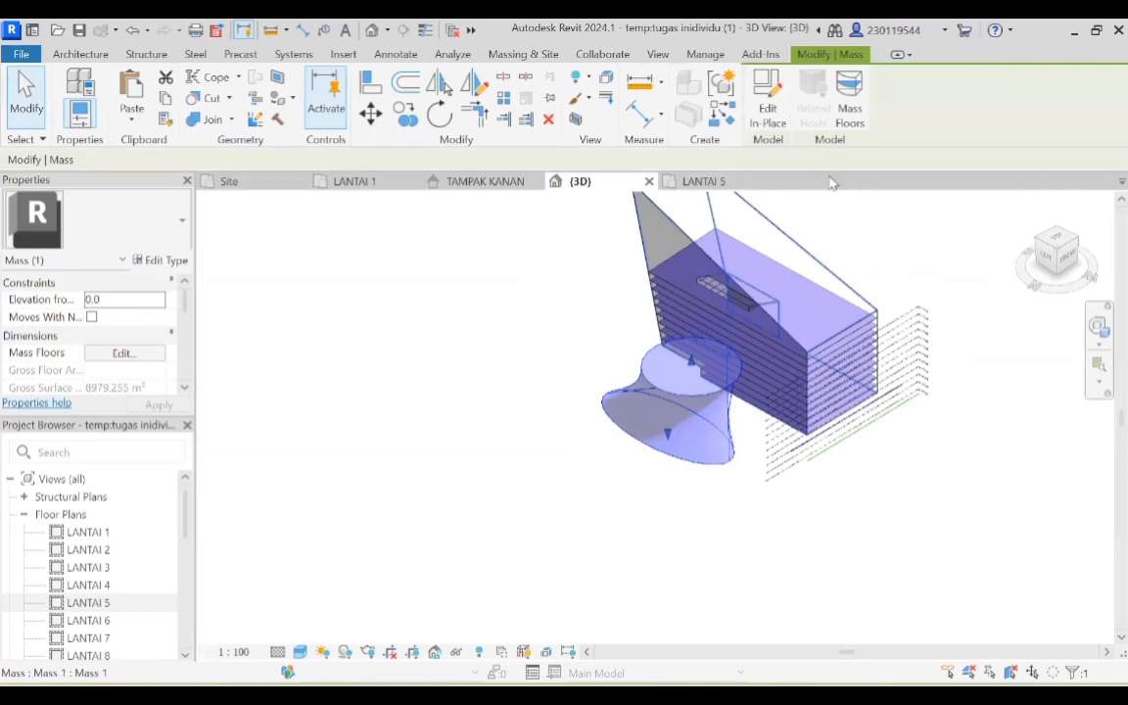
left_click(850, 108)
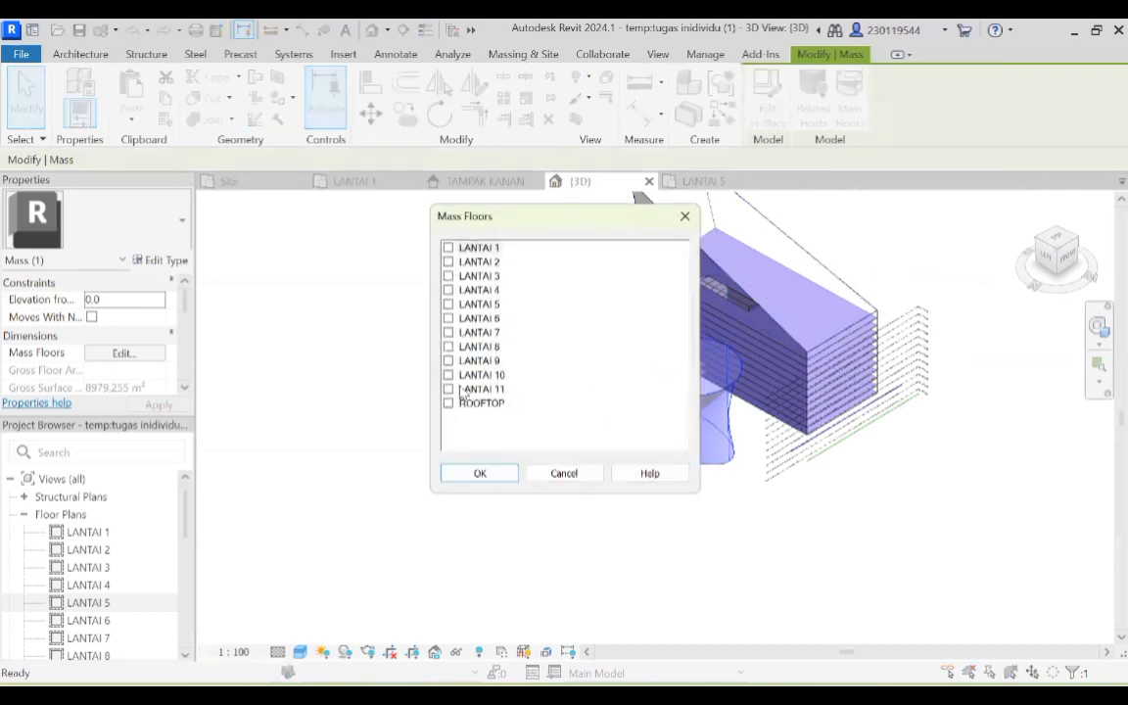
left_click(448, 375)
left_click(448, 361)
left_click(447, 346)
left_click(448, 332)
left_click(447, 318)
left_click(447, 303)
left_click(447, 290)
left_click(447, 276)
left_click(447, 262)
left_click(447, 248)
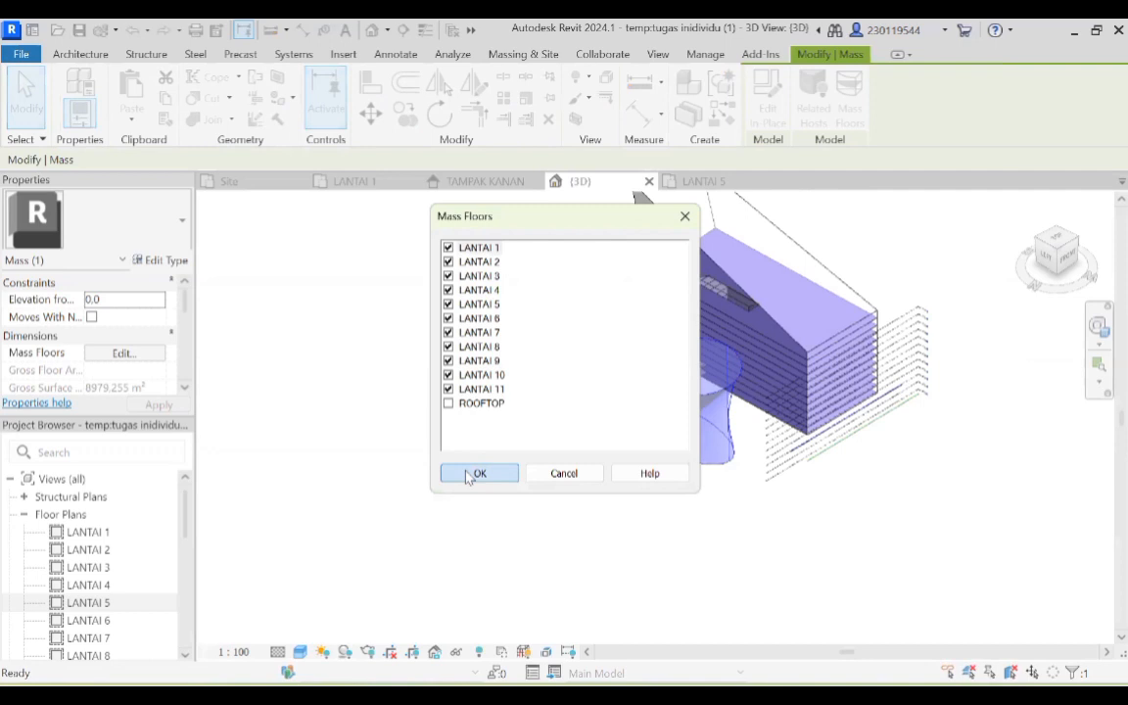
left_click(473, 474)
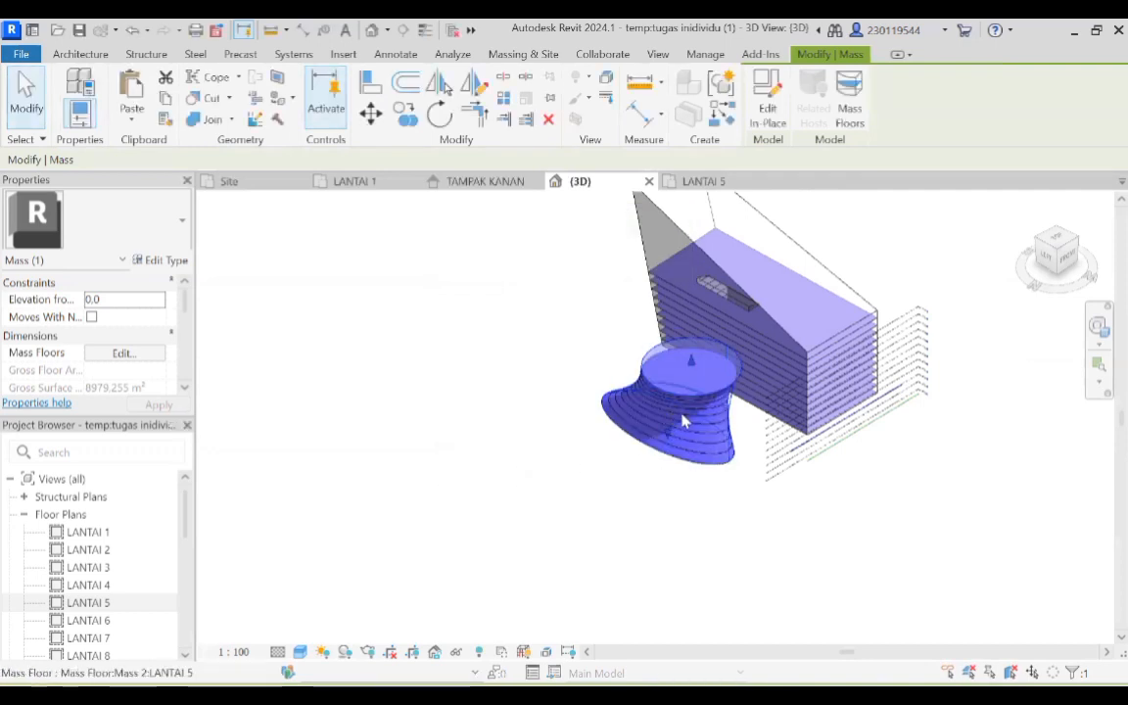
Raise the lofted mass's circular top face above the LANTAI 11 mass floor and deselect the mass.
left_click(1060, 283)
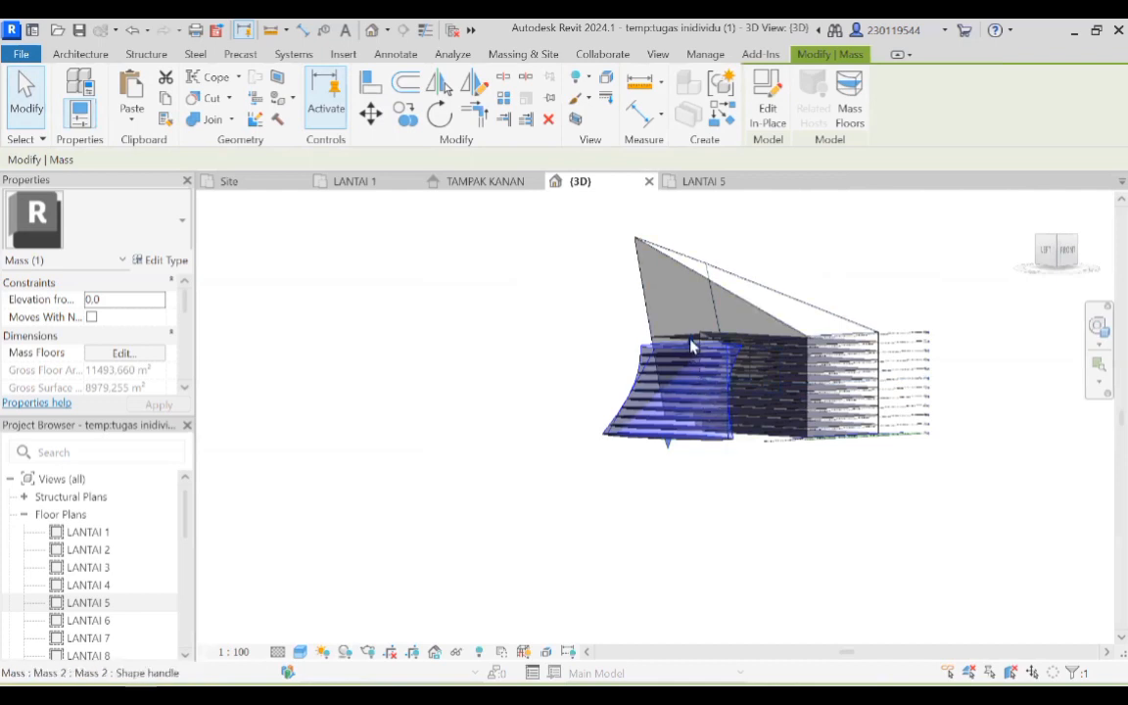
left_click_drag(691, 344, 692, 314)
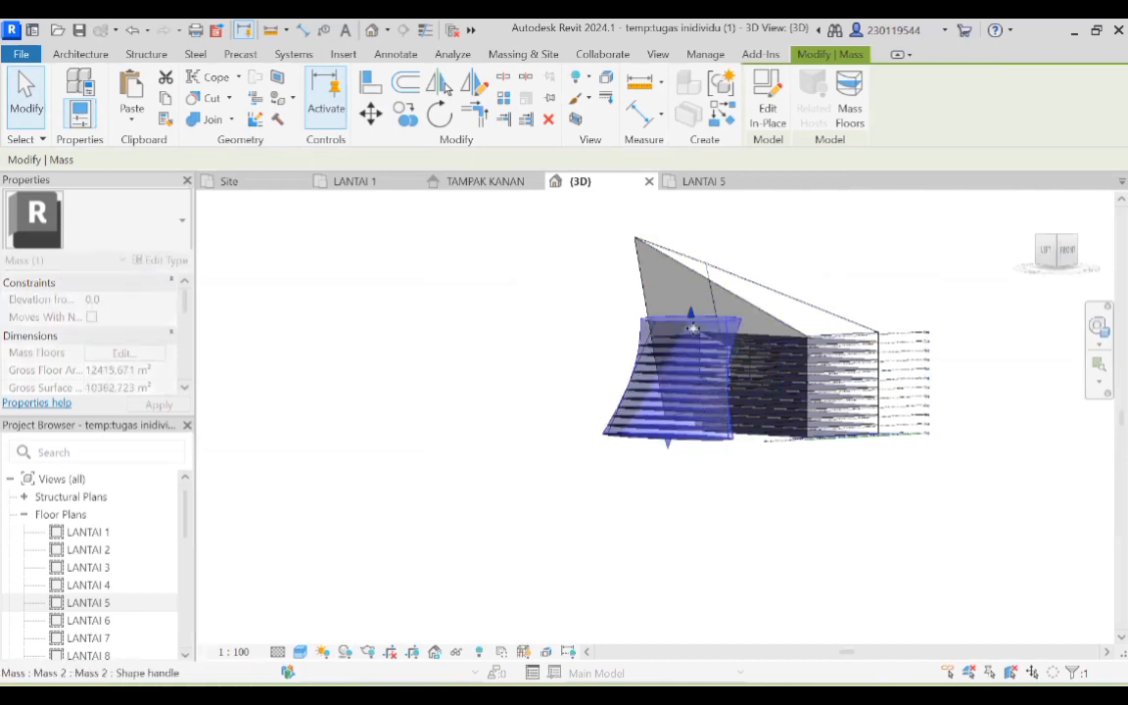
left_click(1057, 270)
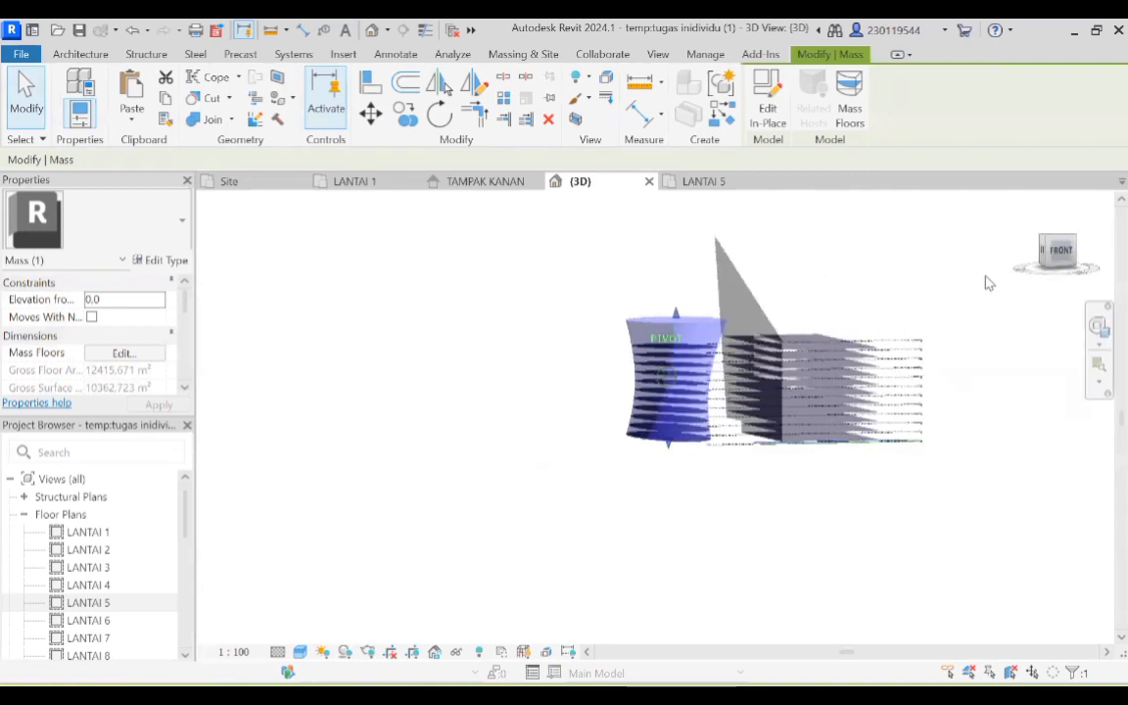
left_click_drag(1055, 256, 216, 287)
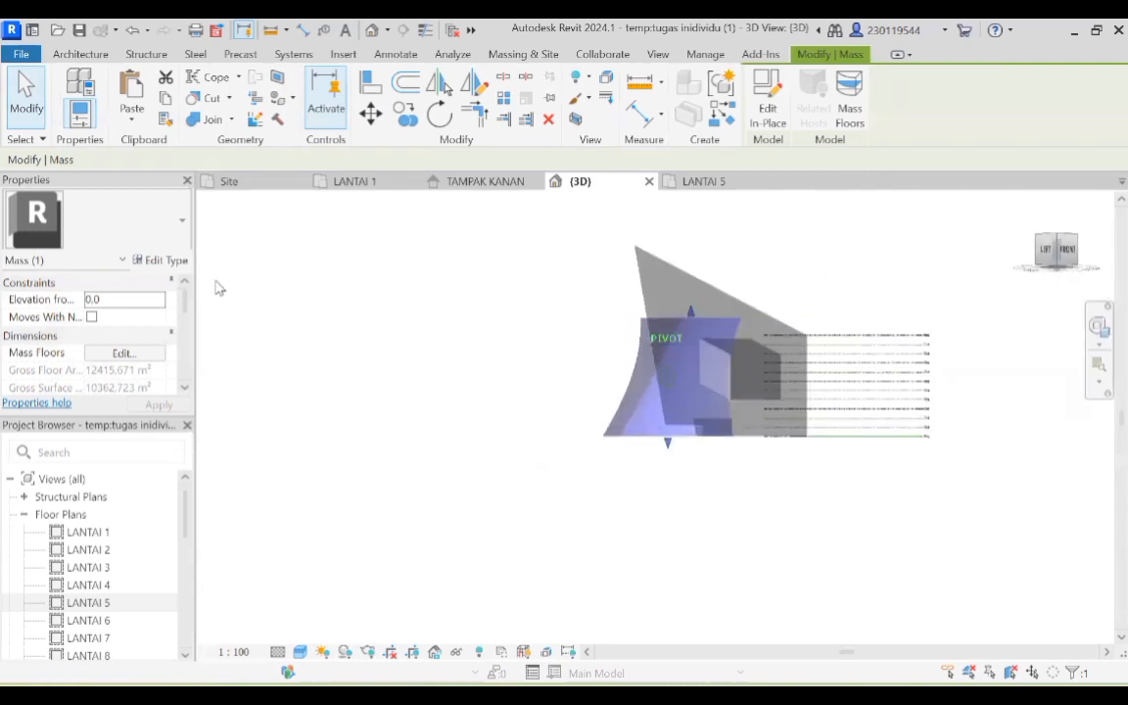
left_click(1030, 275)
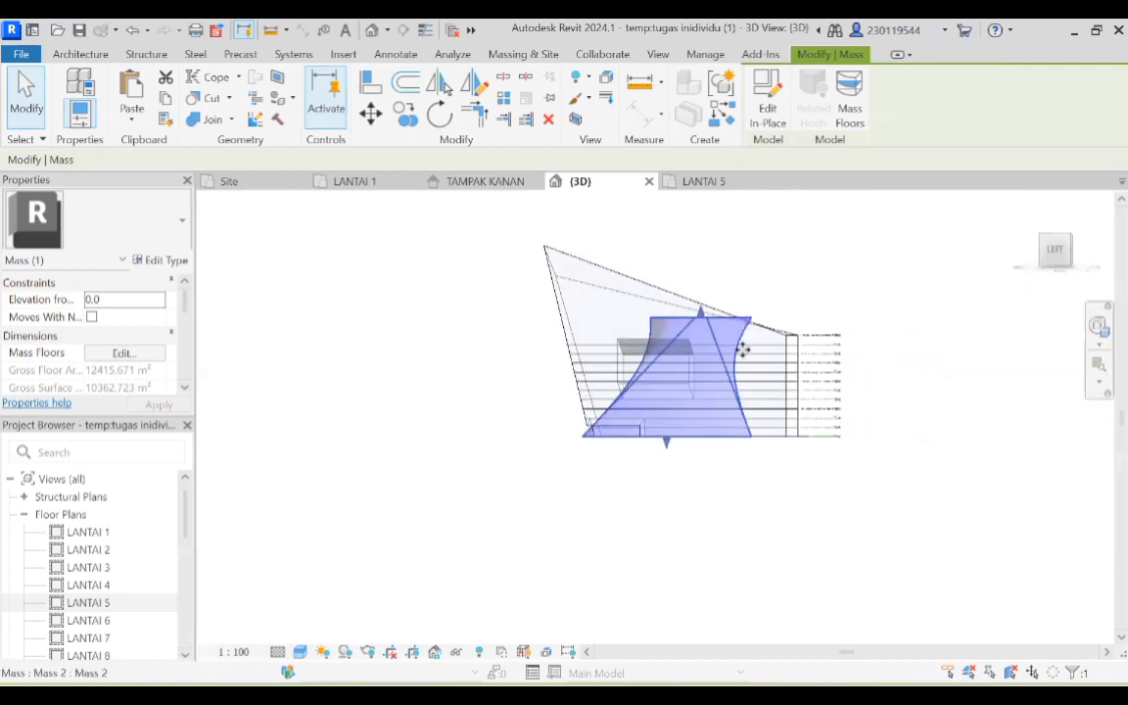
mouse_move(1044, 266)
left_mouse_down()
mouse_move(1025, 296)
mouse_move(1068, 366)
mouse_move(1040, 262)
left_mouse_up()
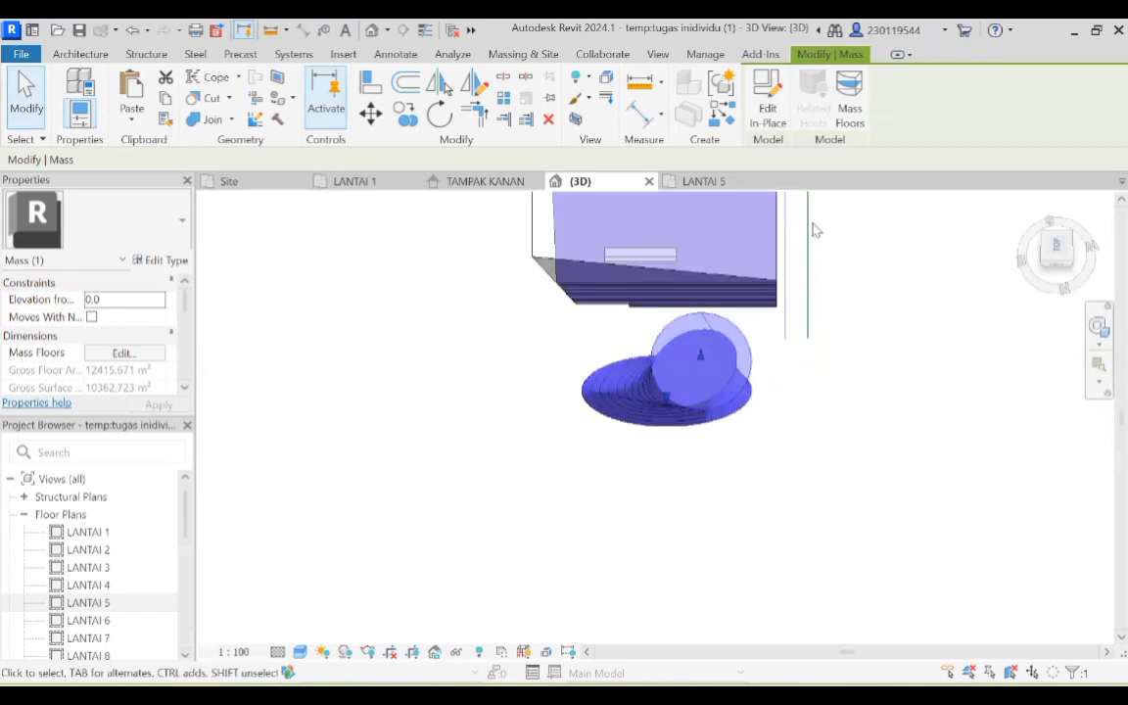
key("Escape")
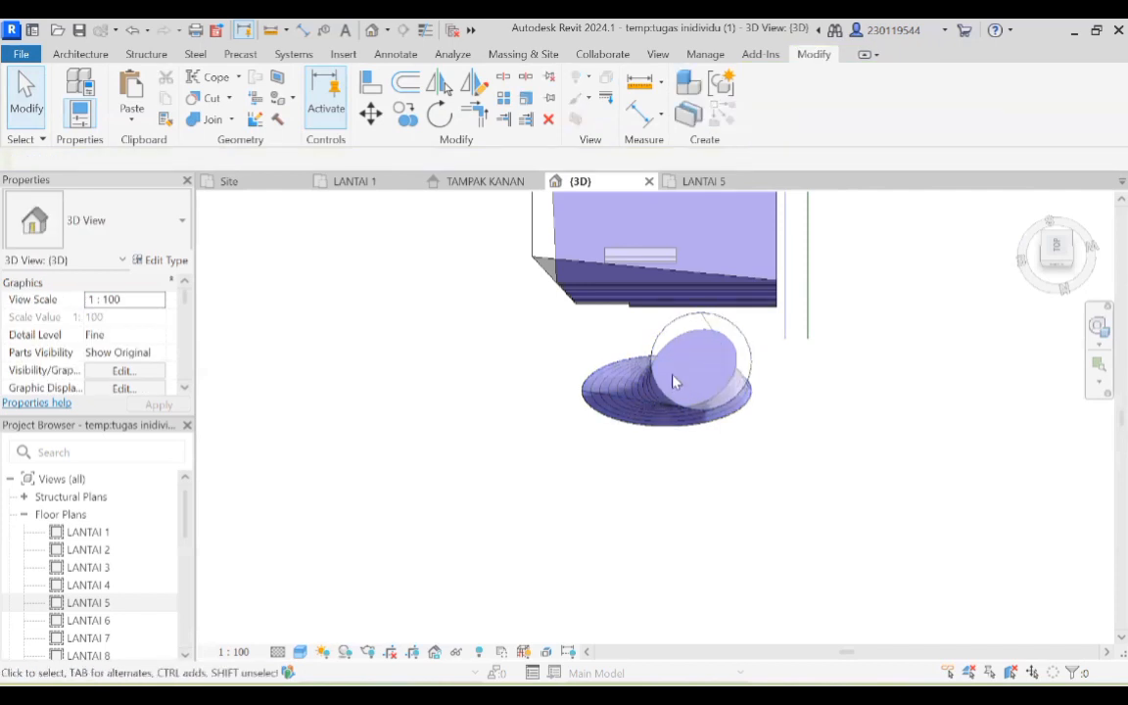
Open the lofted mass for in-place editing.
left_click(697, 345)
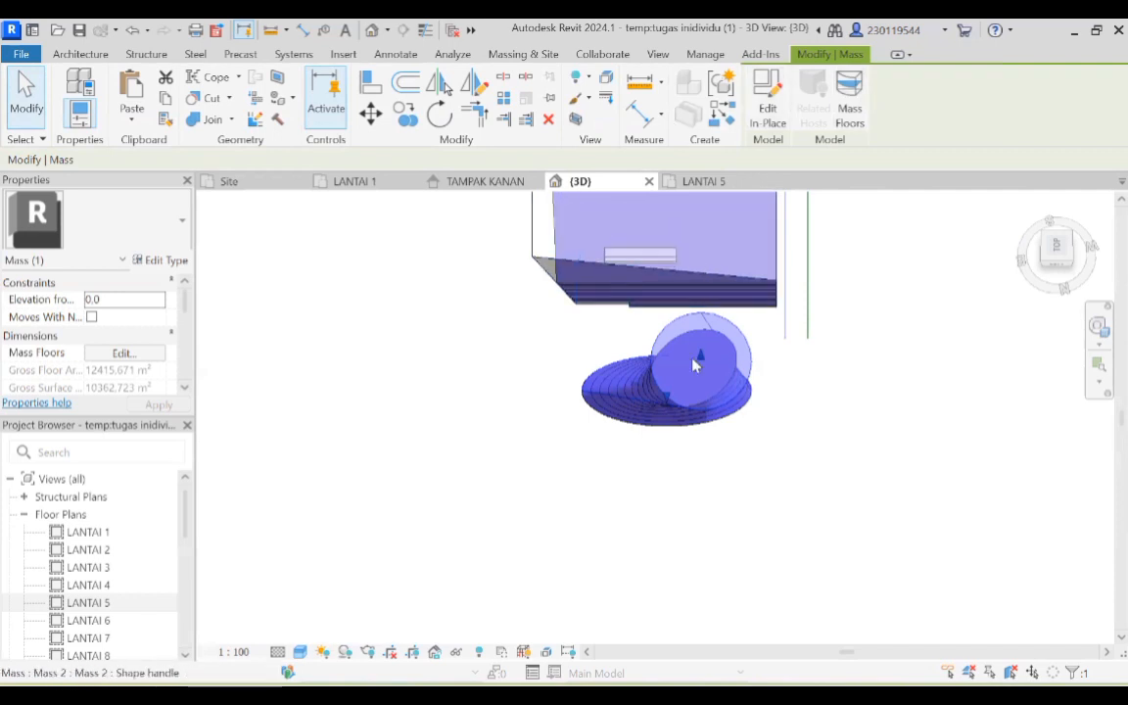
left_click(769, 115)
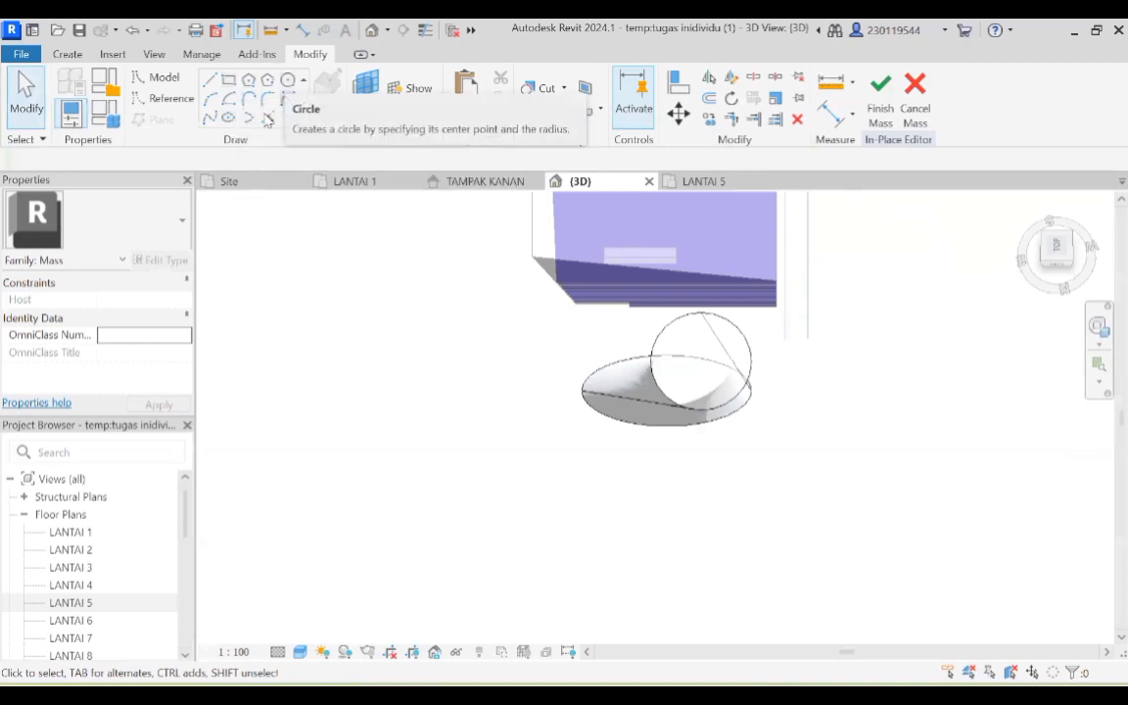
left_click(227, 81)
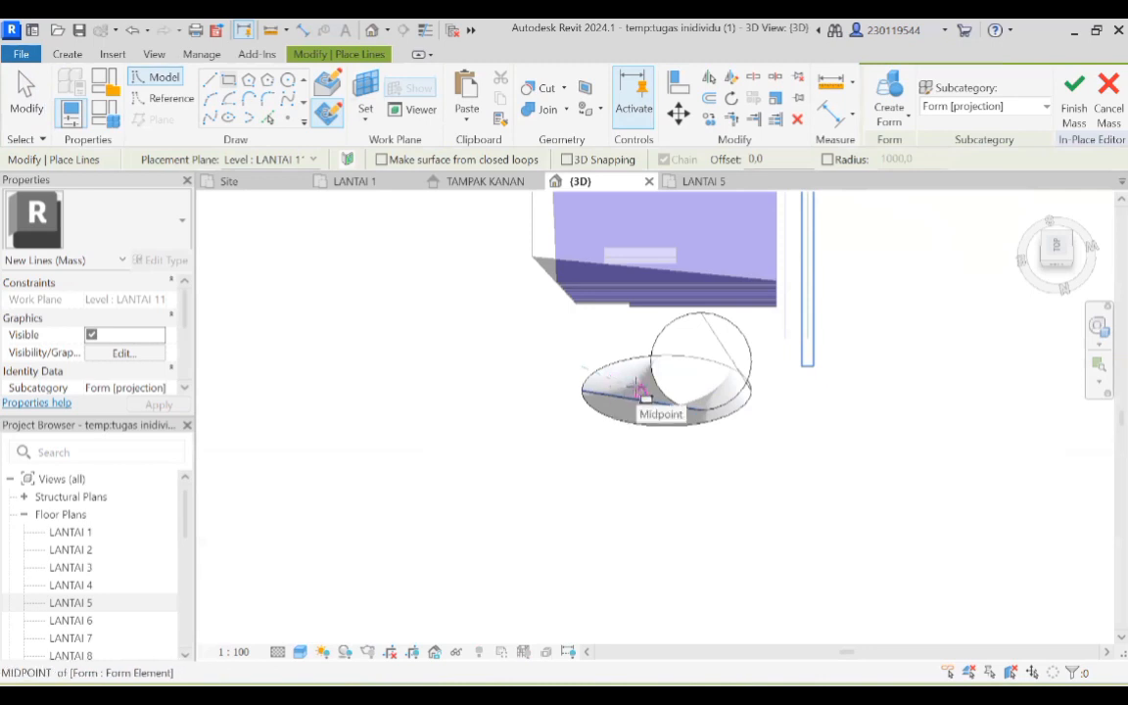
left_click(642, 392)
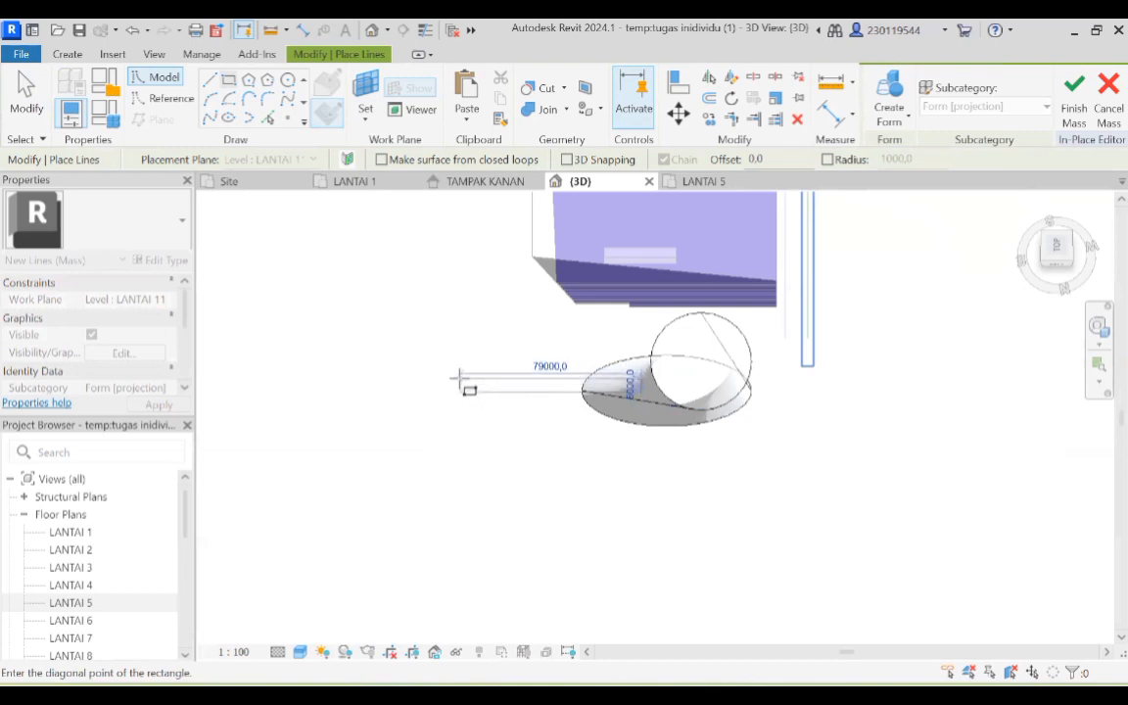
right_click(469, 293)
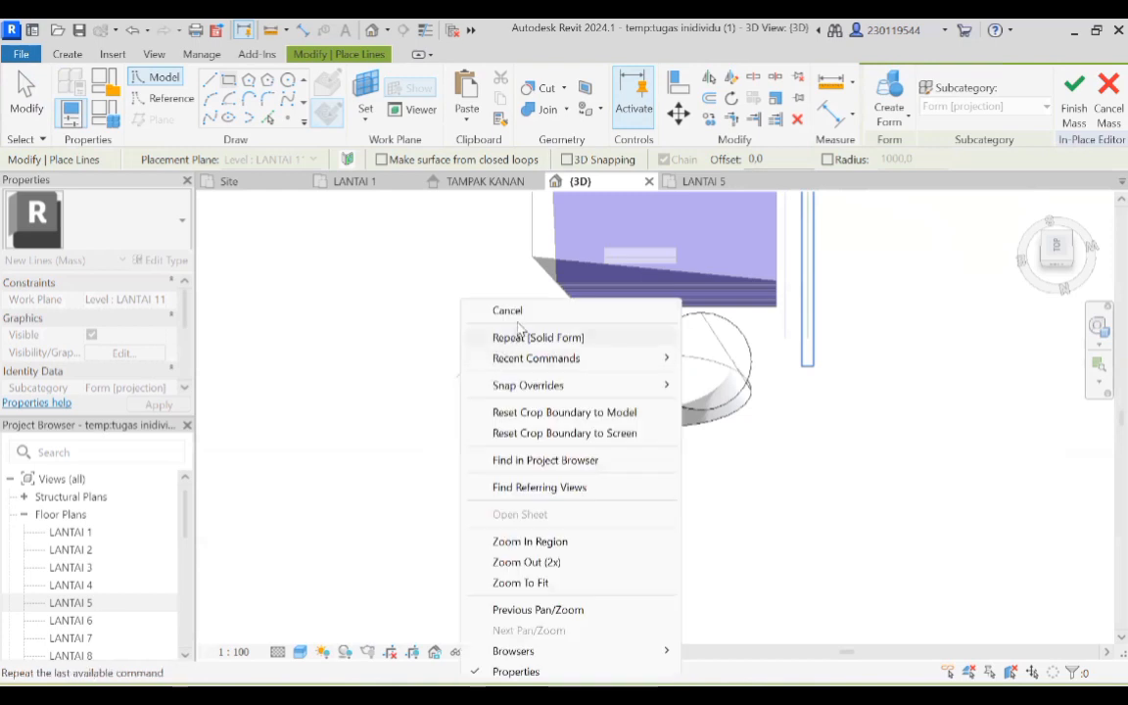
left_click(490, 310)
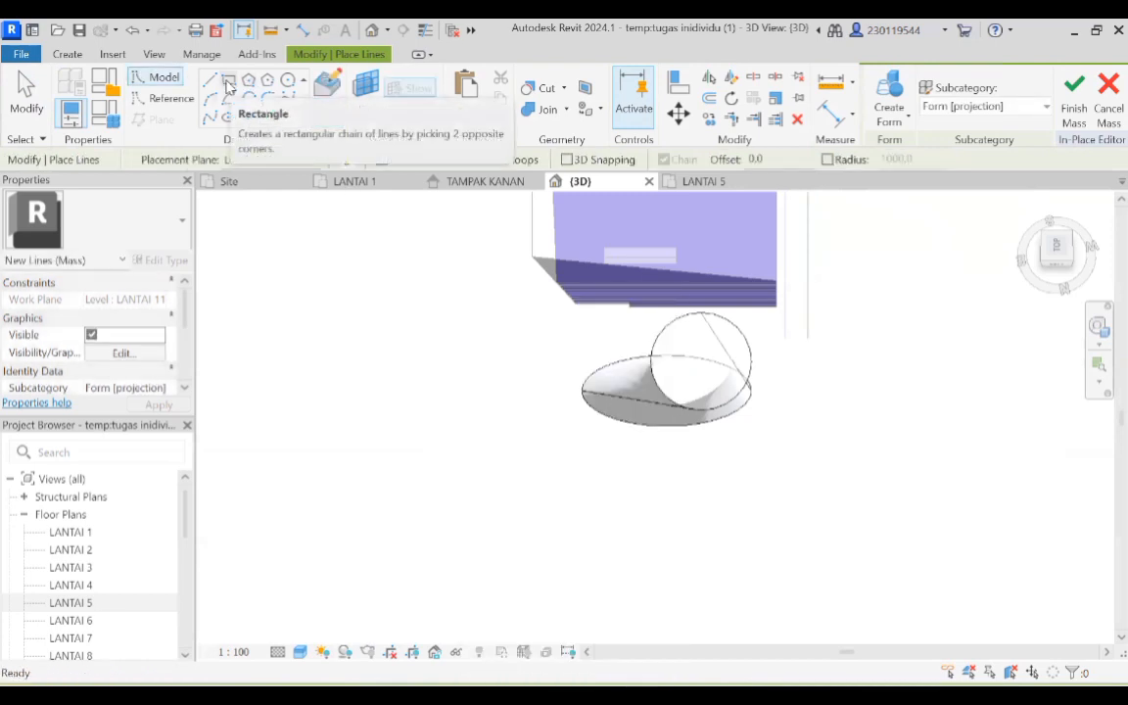
Sketch a circle of about 24000 mm radius on level LANTAI 11 over the ellipse's outer end and create a solid sphere from it.
left_click(287, 80)
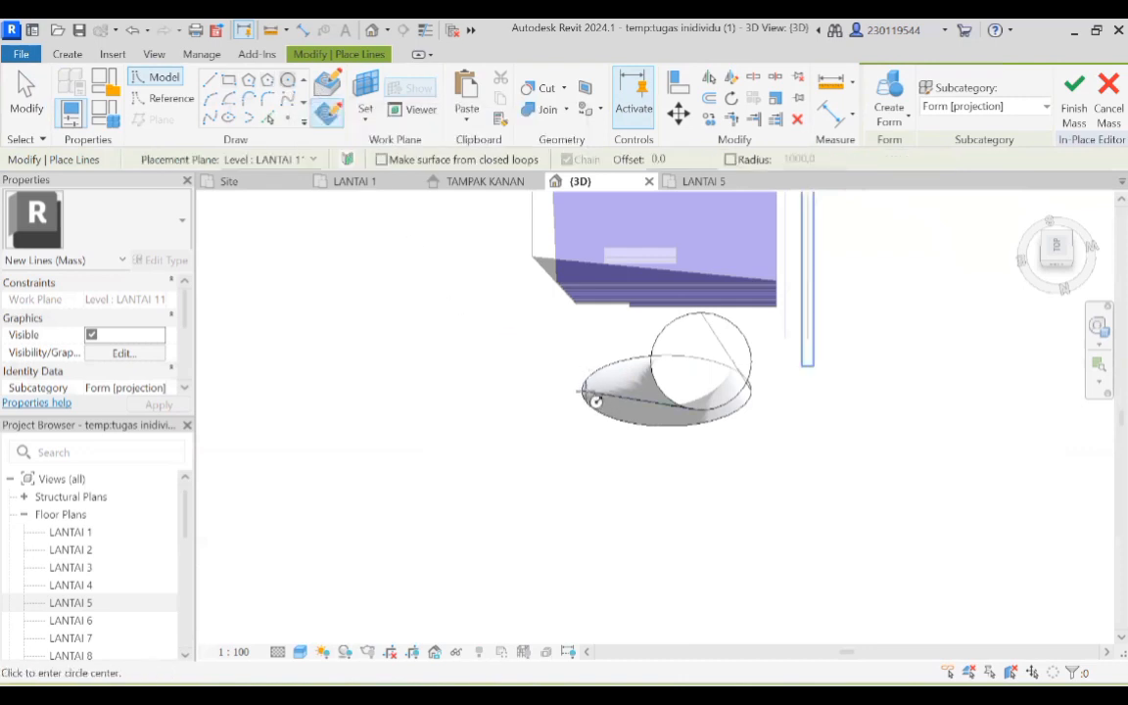
left_click(582, 390)
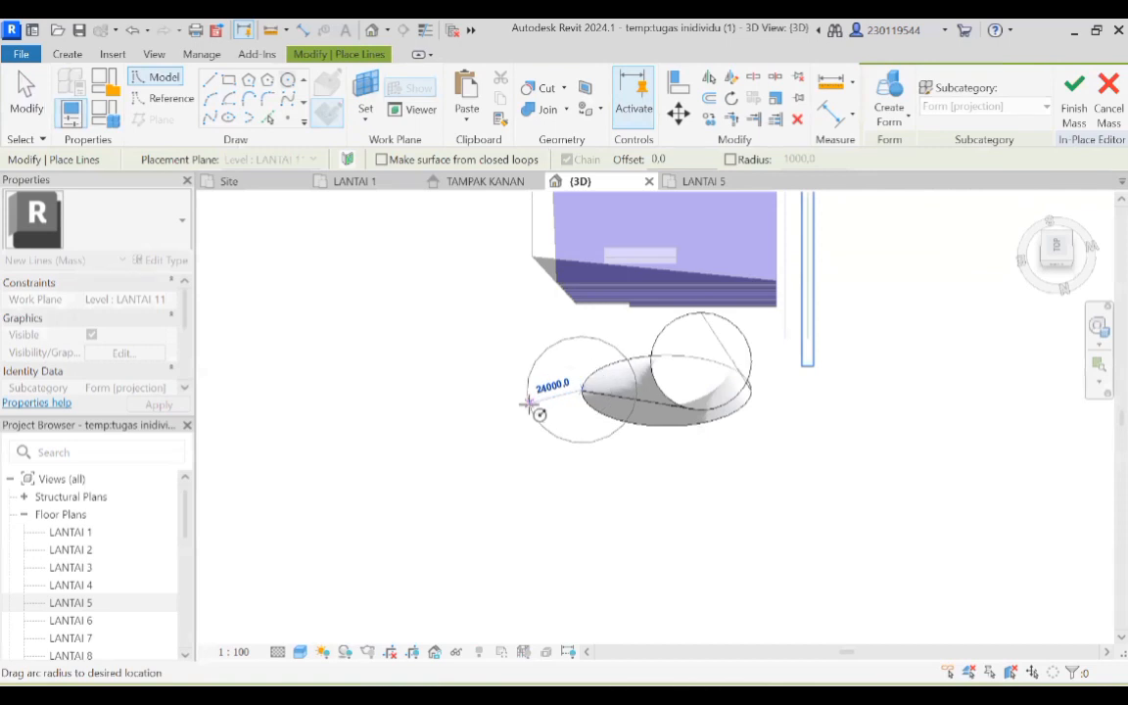
left_click(530, 405)
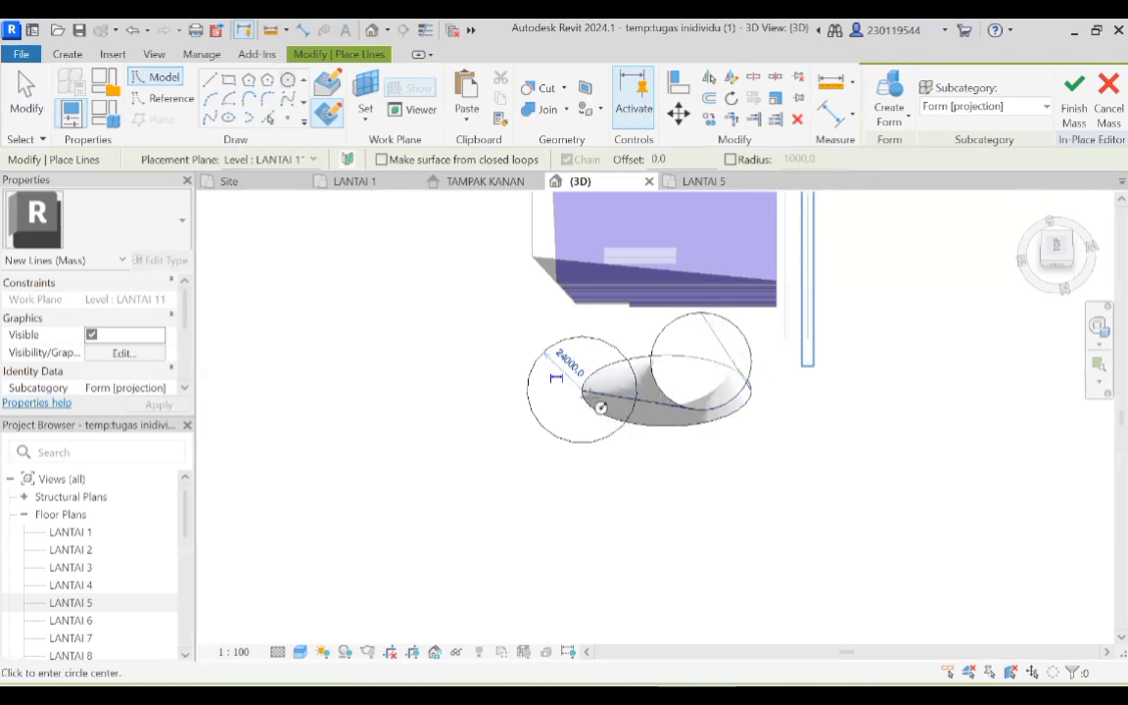
left_click(900, 121)
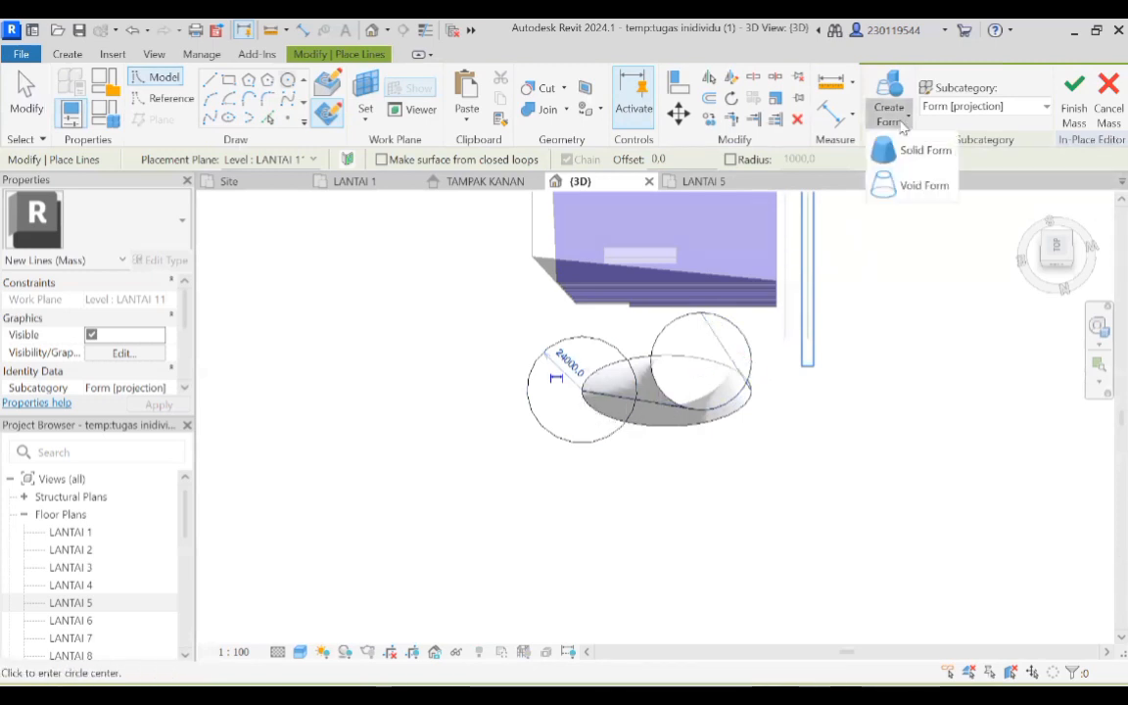
left_click(896, 149)
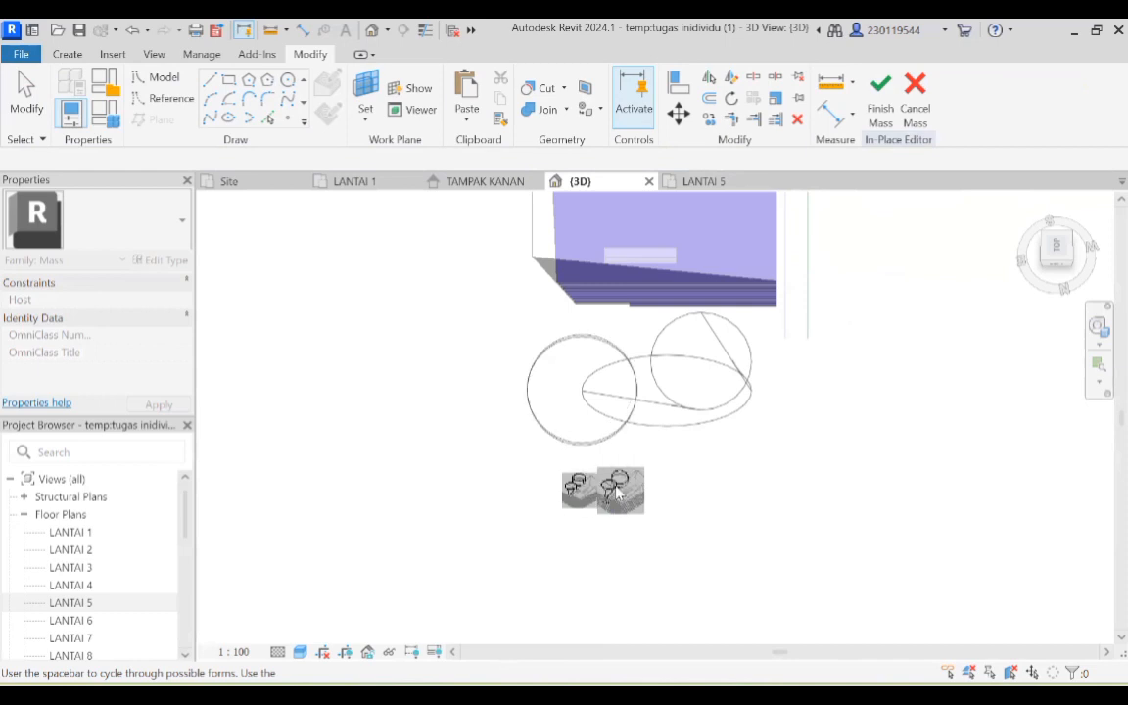
left_click(617, 493)
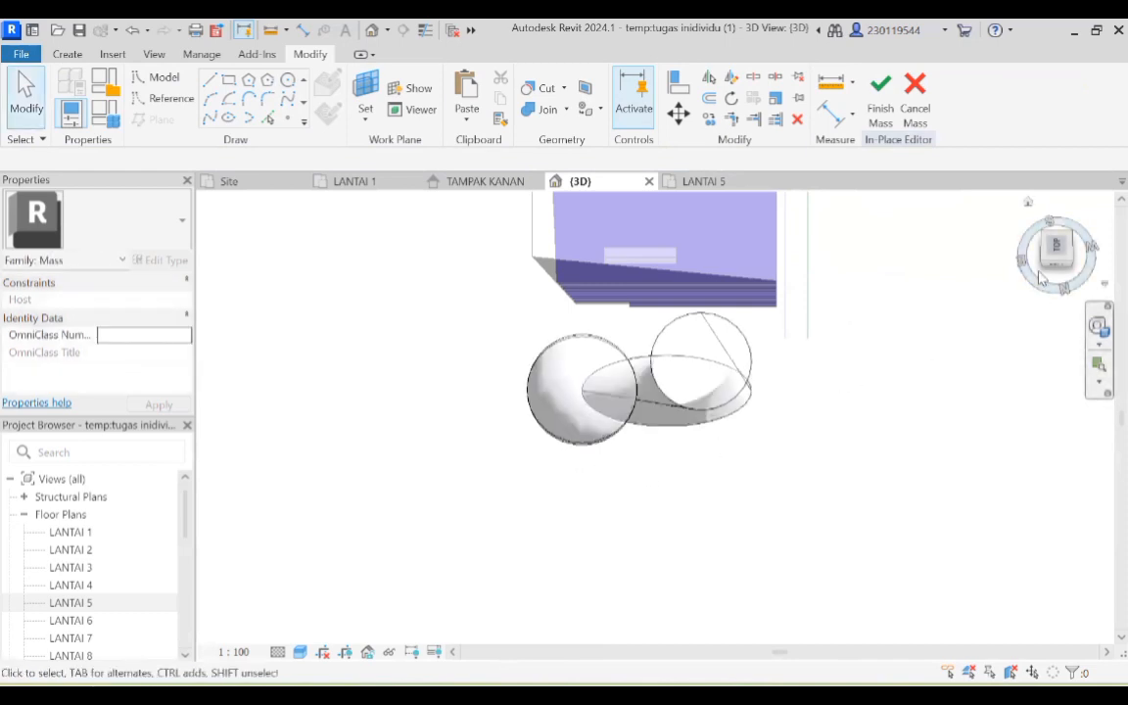
Remove the sphere and its circle from the in-place mass.
mouse_move(1048, 274)
left_mouse_down()
mouse_move(1055, 194)
mouse_move(960, 269)
mouse_move(954, 235)
mouse_move(1033, 220)
mouse_move(1034, 209)
mouse_move(1012, 255)
left_mouse_up()
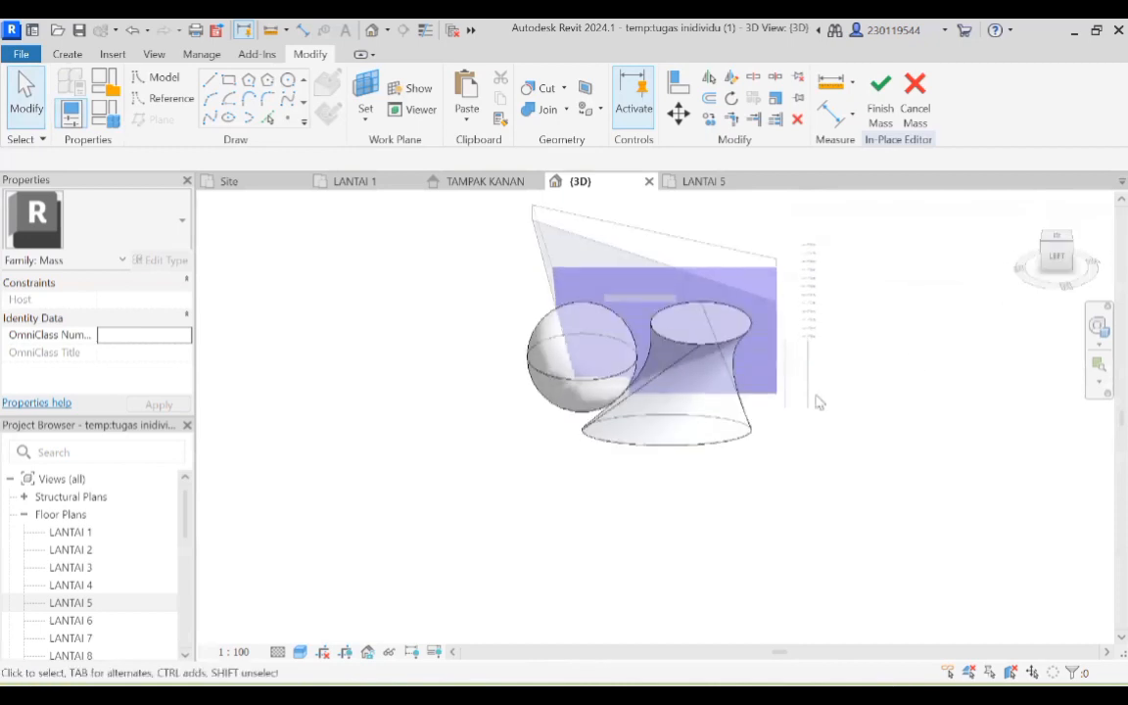
left_click(515, 346)
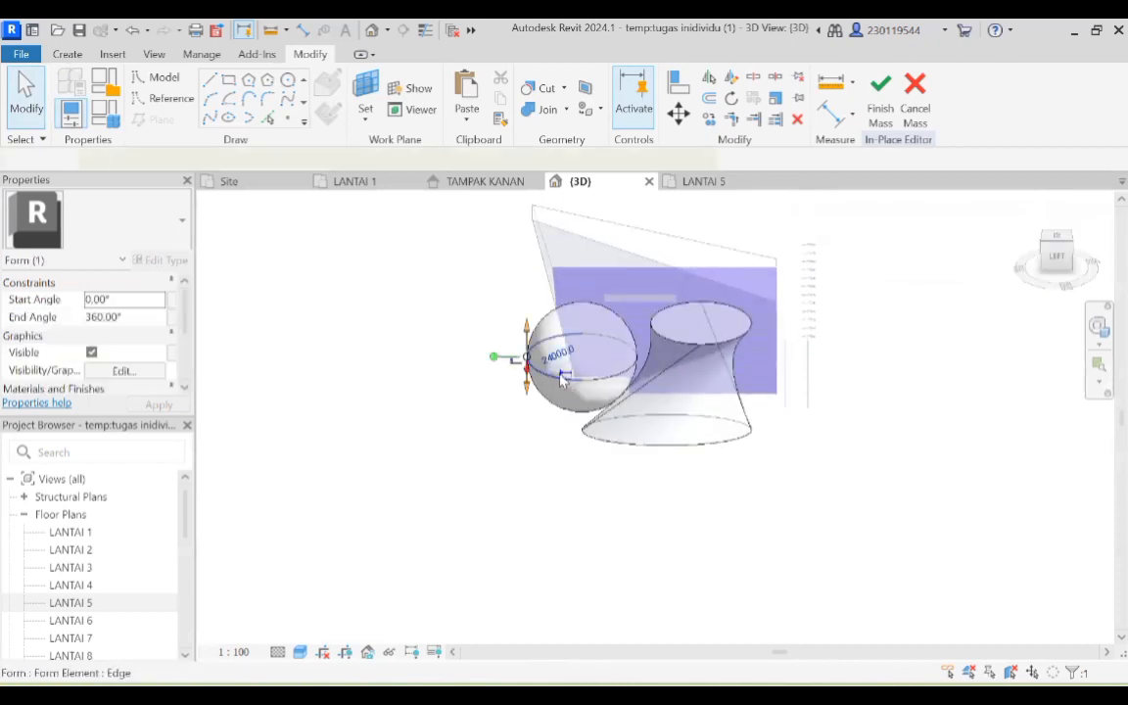
right_click(577, 220)
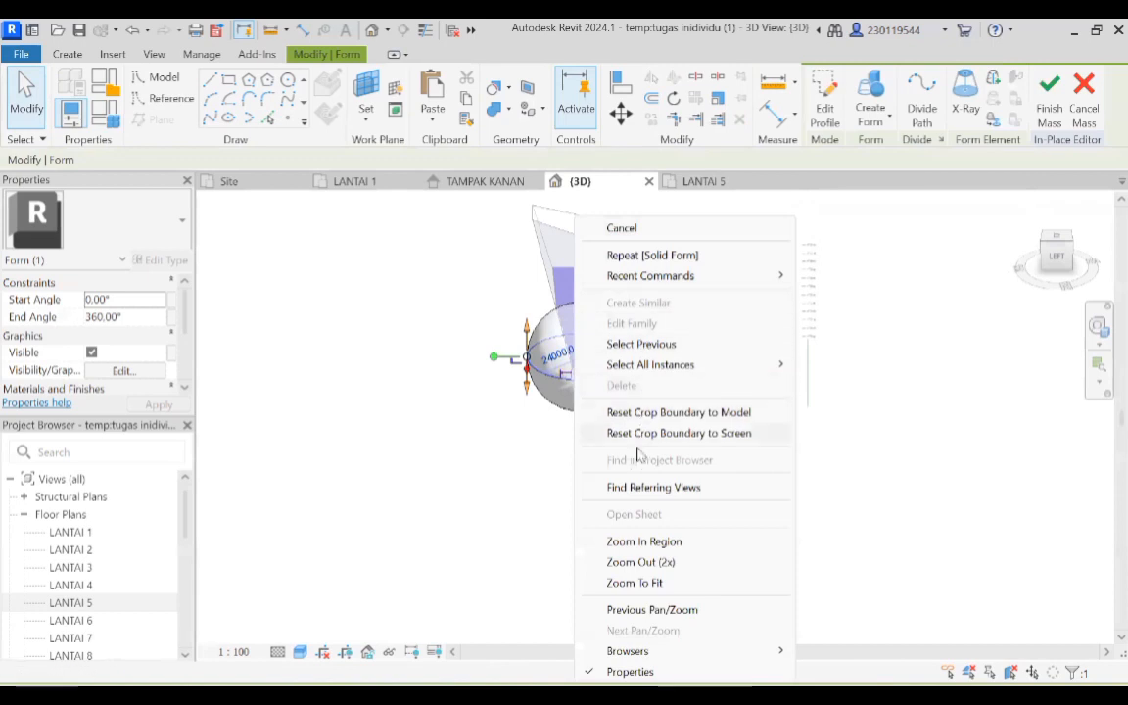
left_click(665, 233)
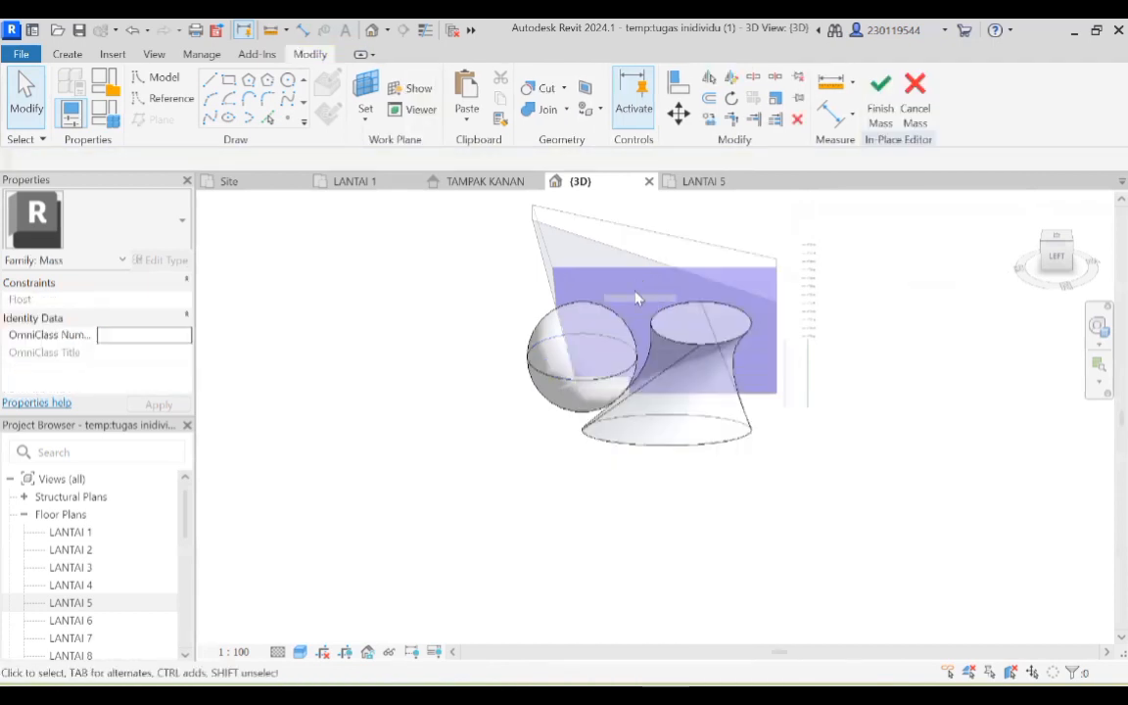
left_click(604, 347)
right_click(604, 346)
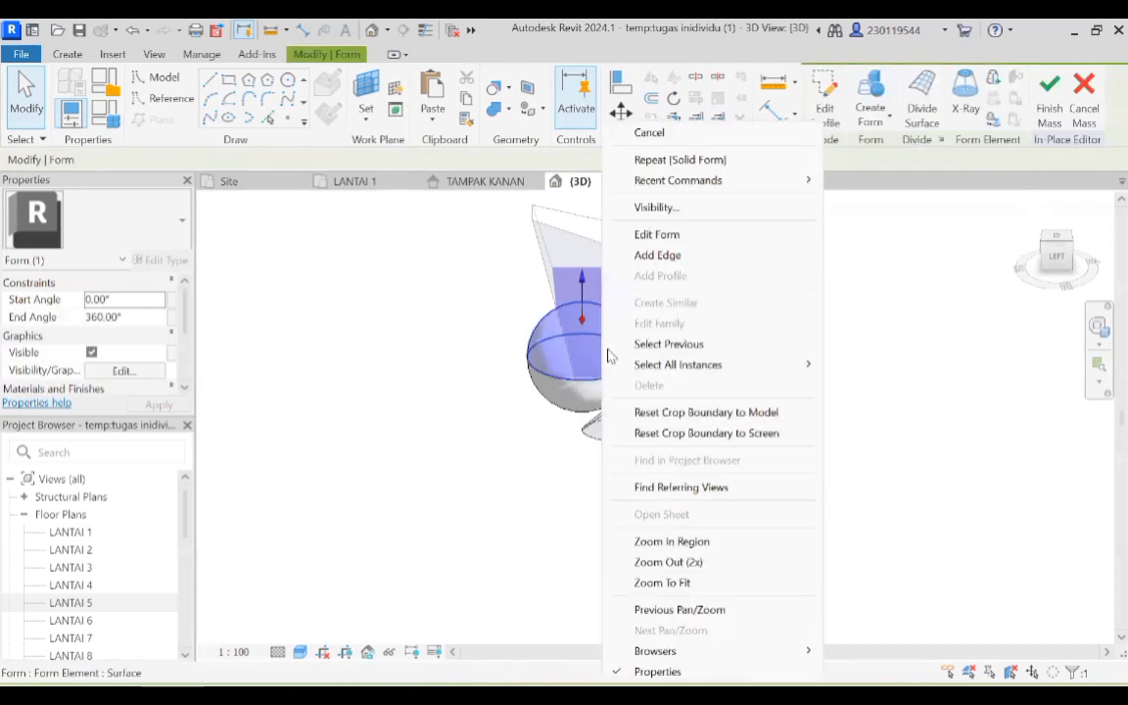
left_click(465, 404)
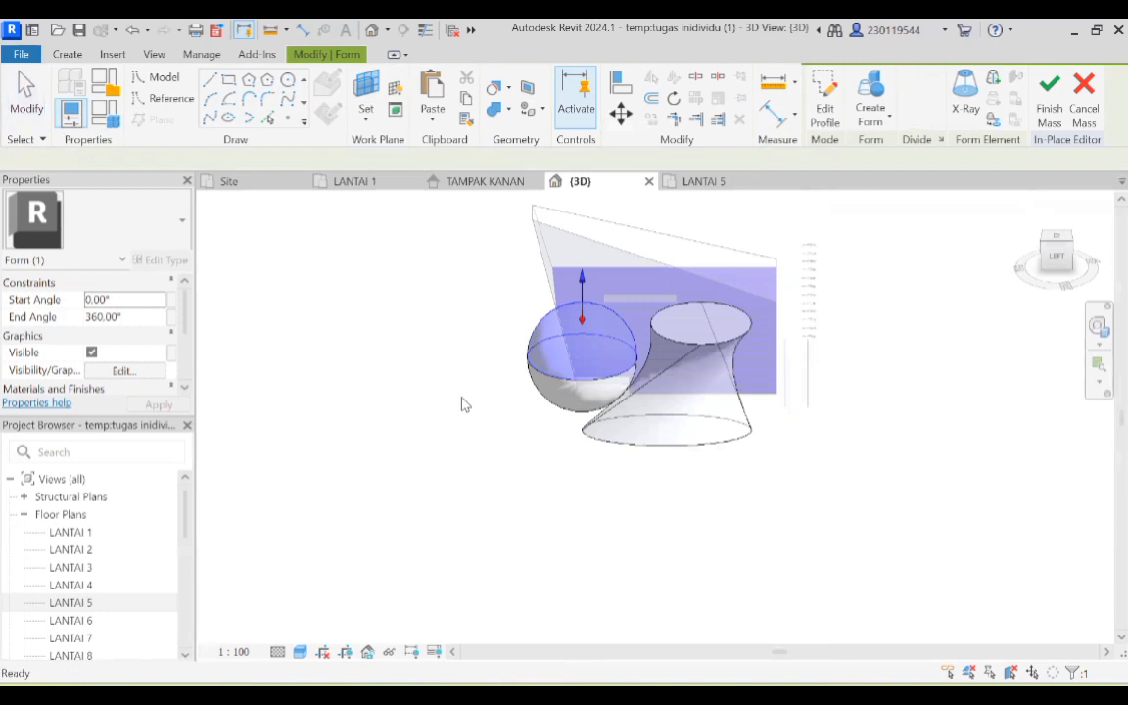
key("Delete")
key("ctrl+z")
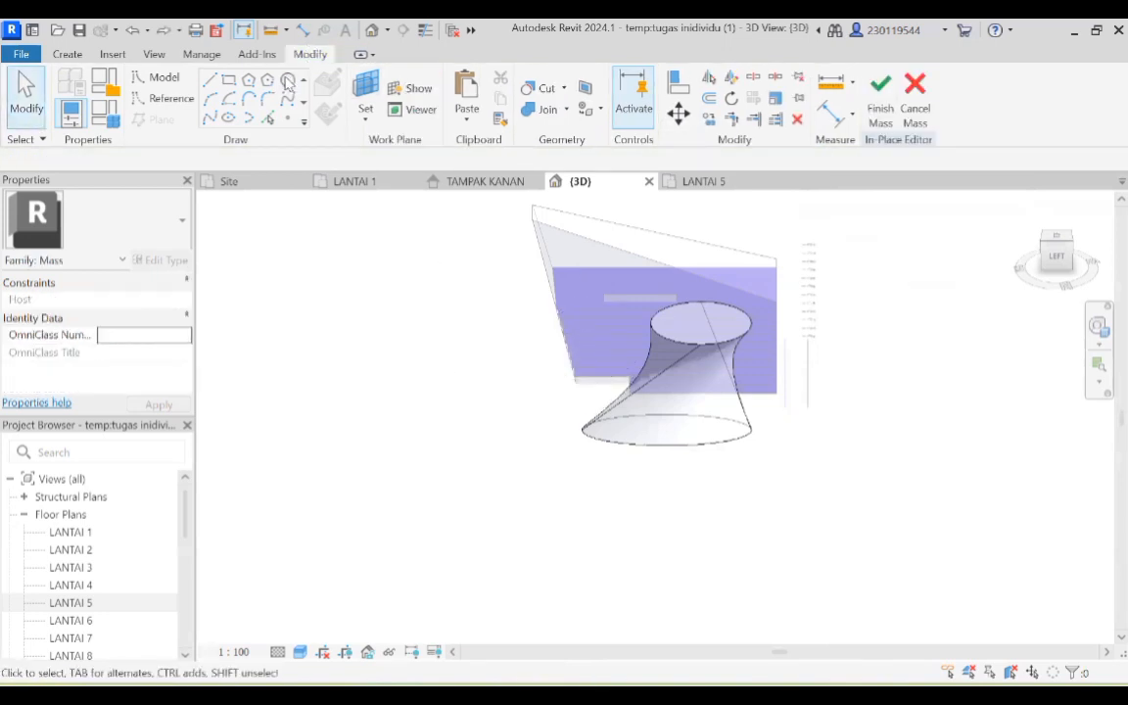
Sketch a circle of about 22000 mm radius on level LANTAI 1, centred on the outer end of the lofted form's base ellipse.
left_click(286, 83)
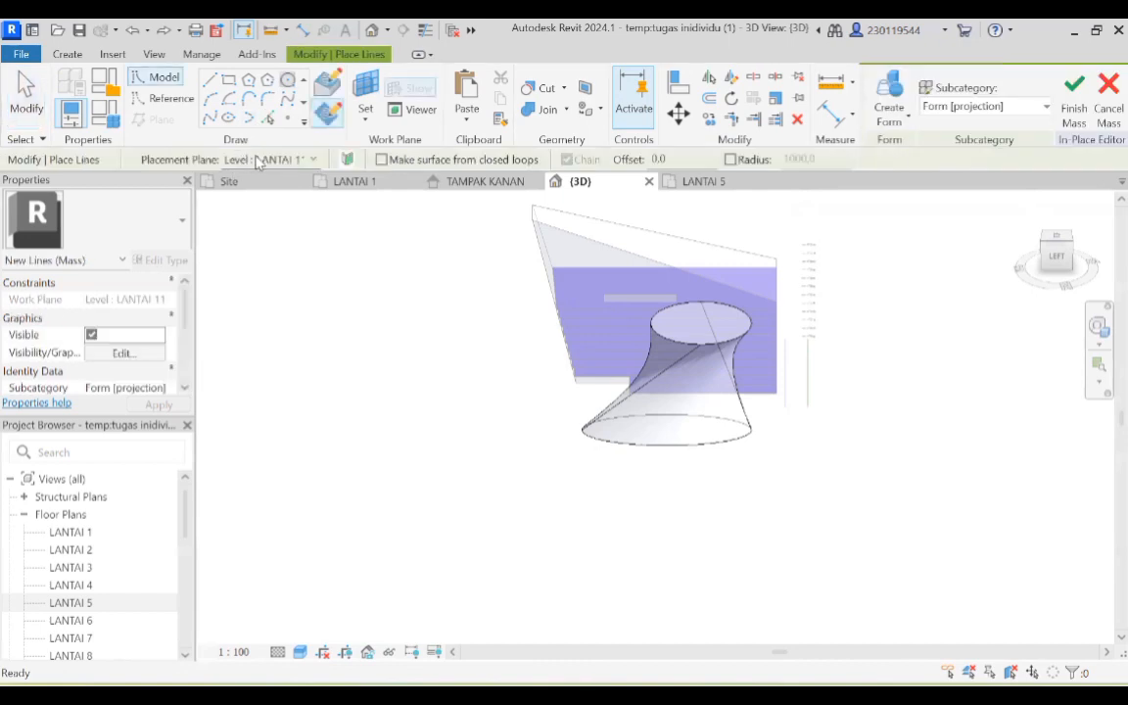
left_click(259, 160)
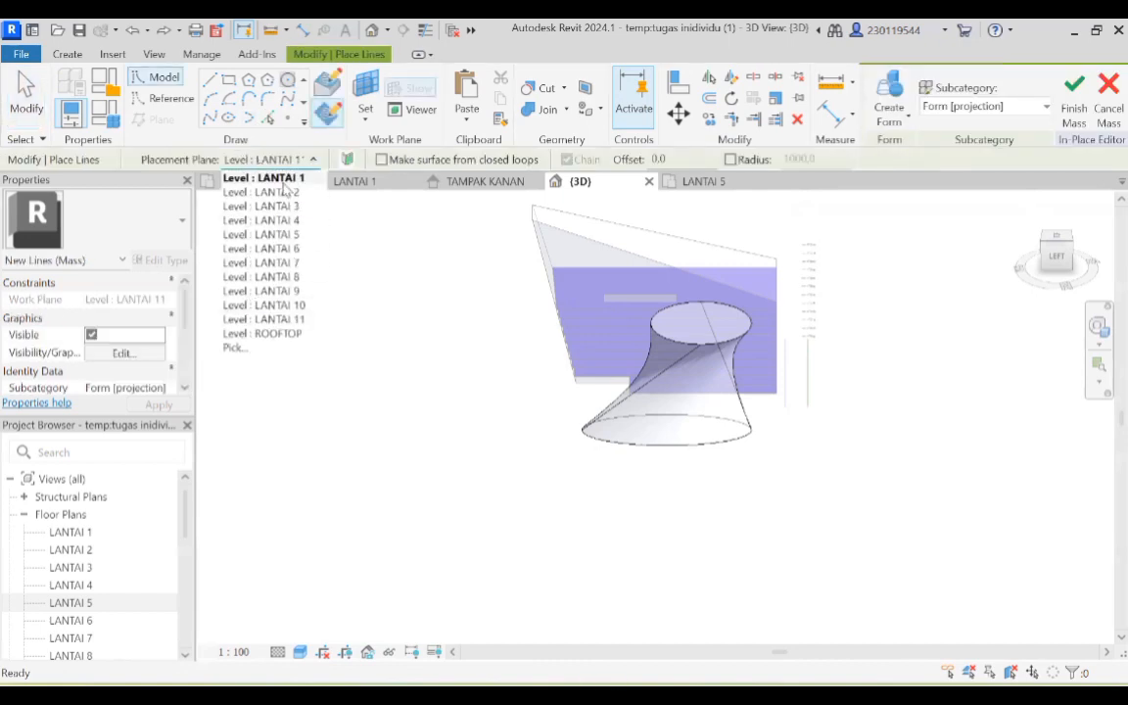
left_click(278, 179)
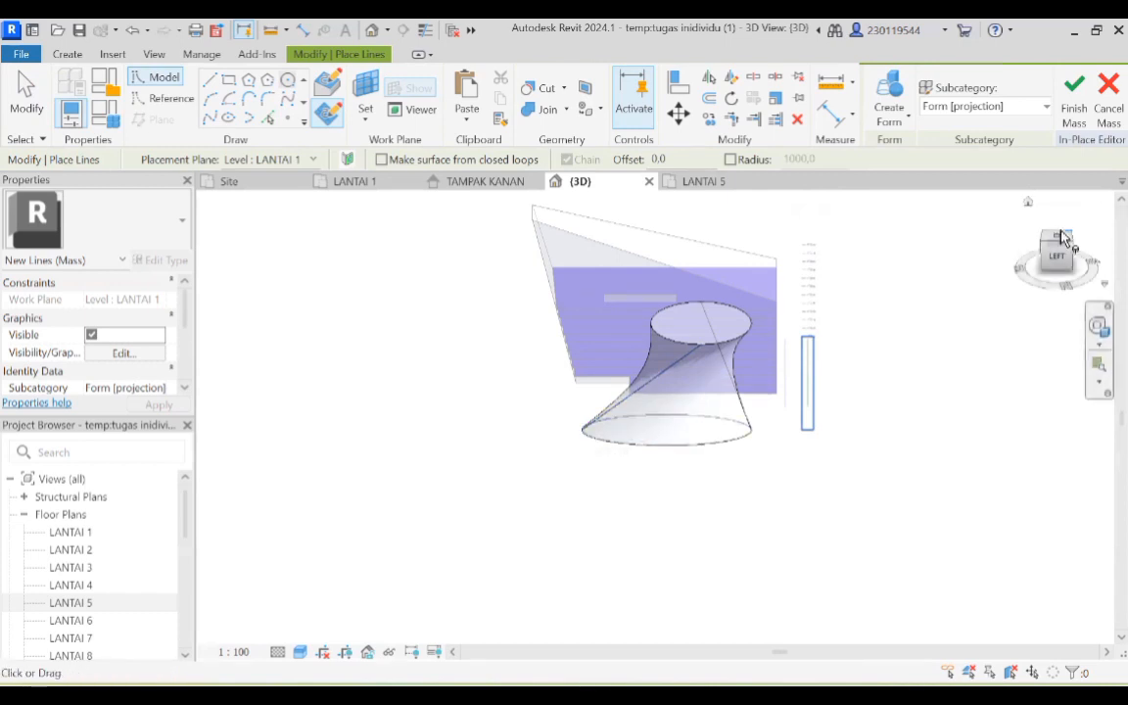
left_click_drag(1066, 243, 1048, 335)
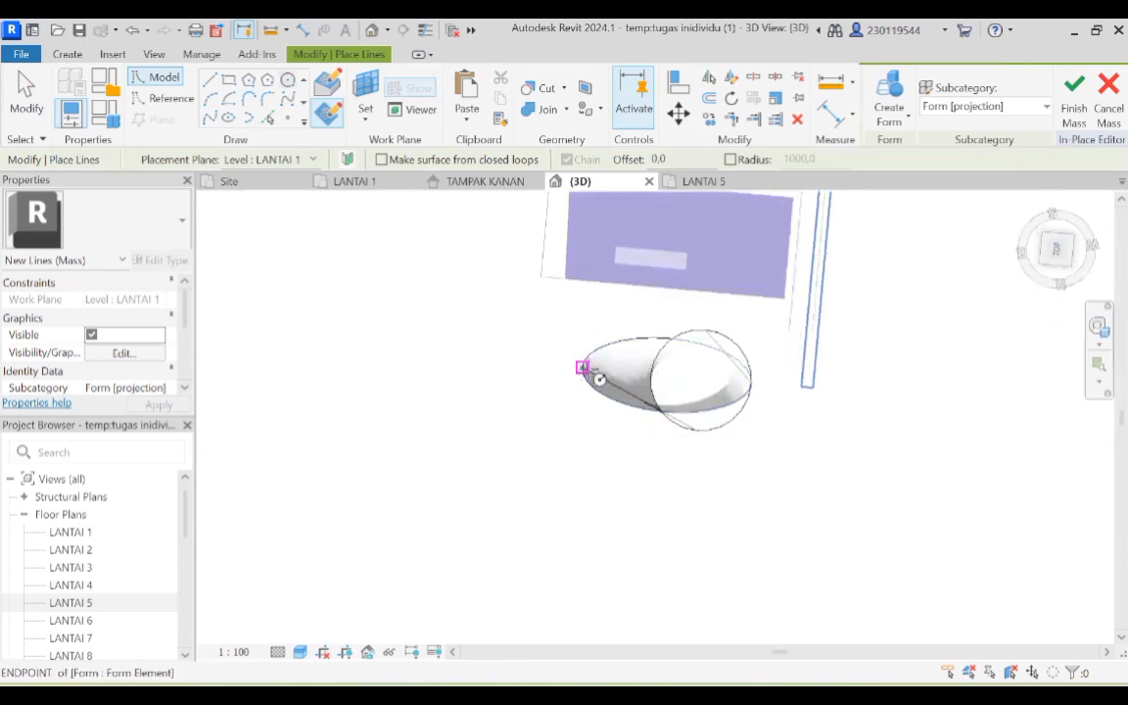
left_click(582, 368)
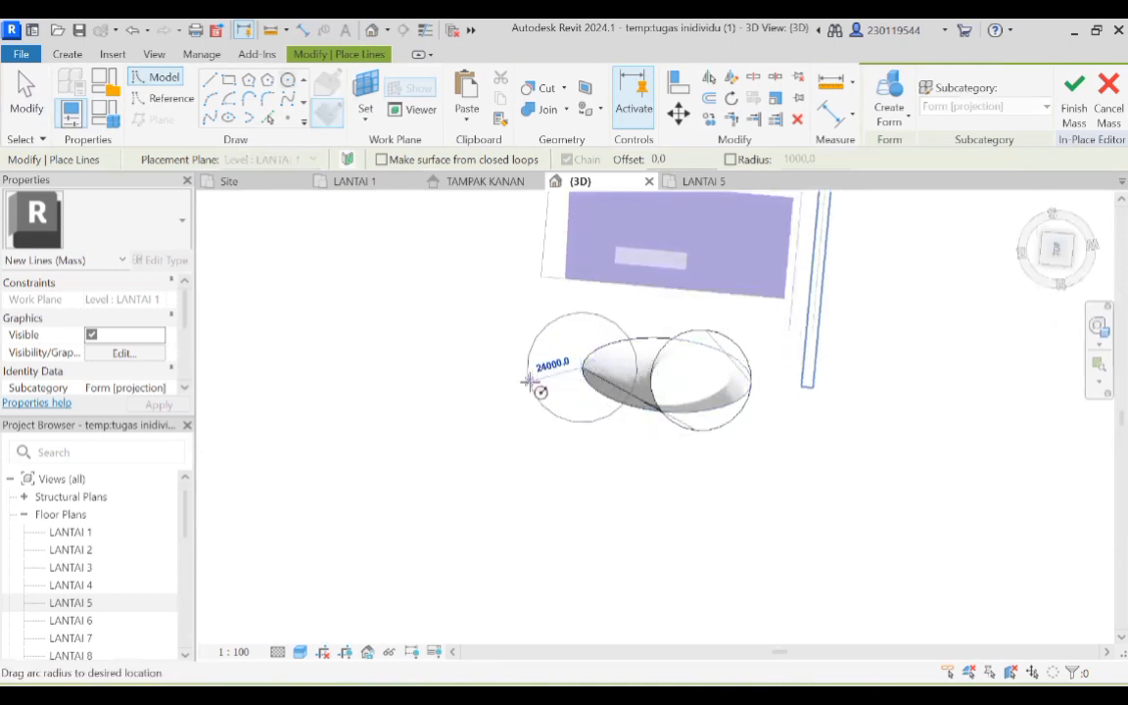
left_click(537, 383)
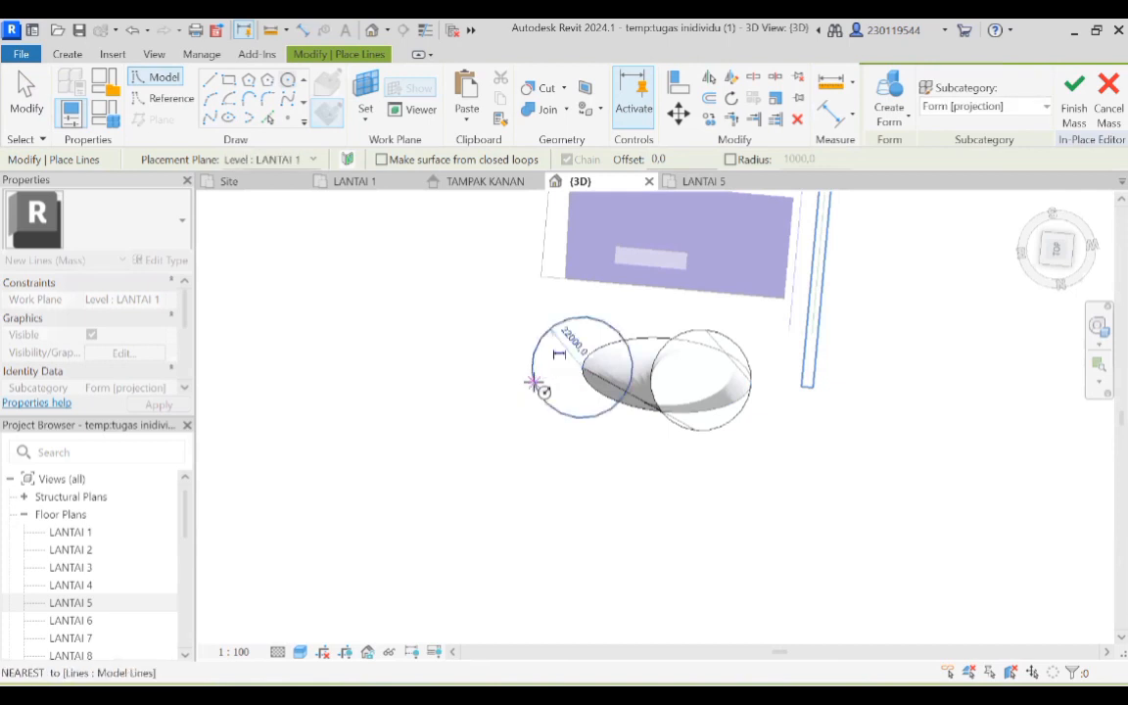
Create a solid form from the LANTAI 1 circle, choosing the cylinder option.
left_click(1062, 257)
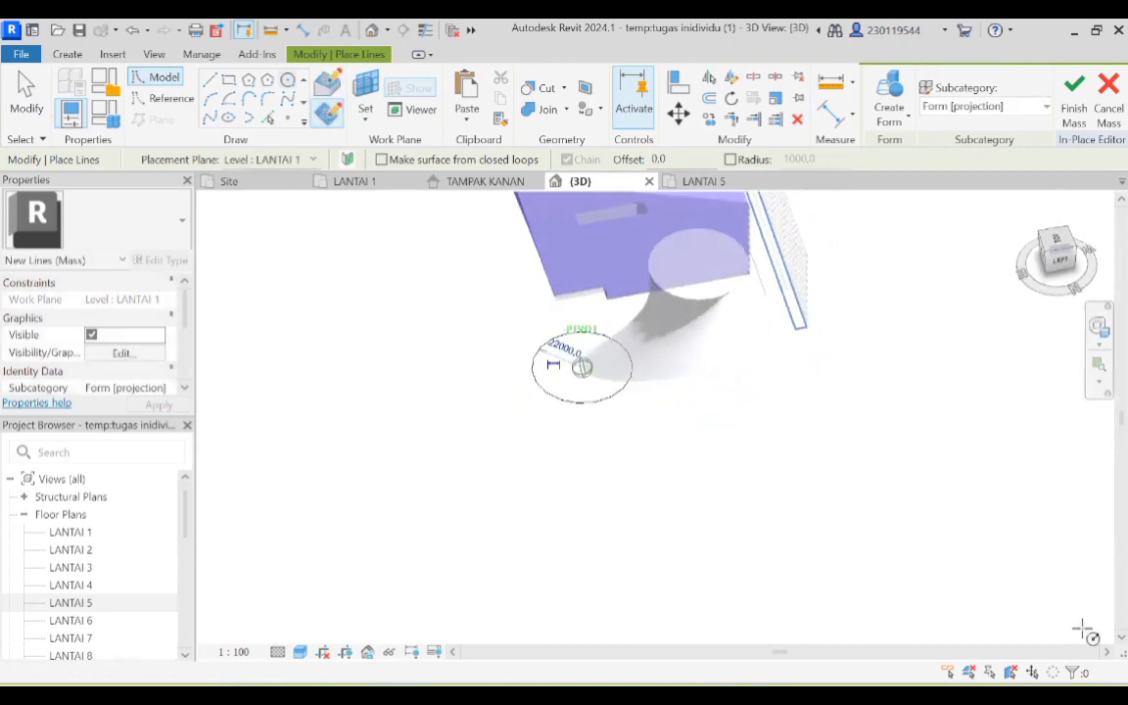
middle_click_drag(1004, 604, 969, 612, "shift")
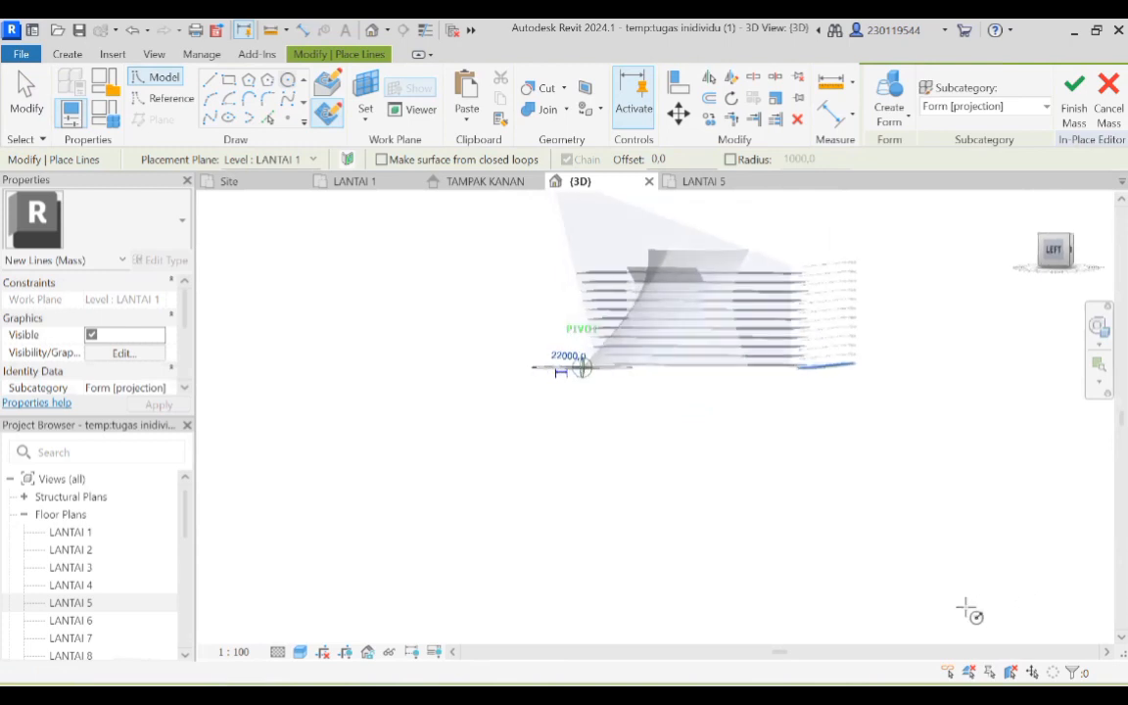
left_click(1055, 253)
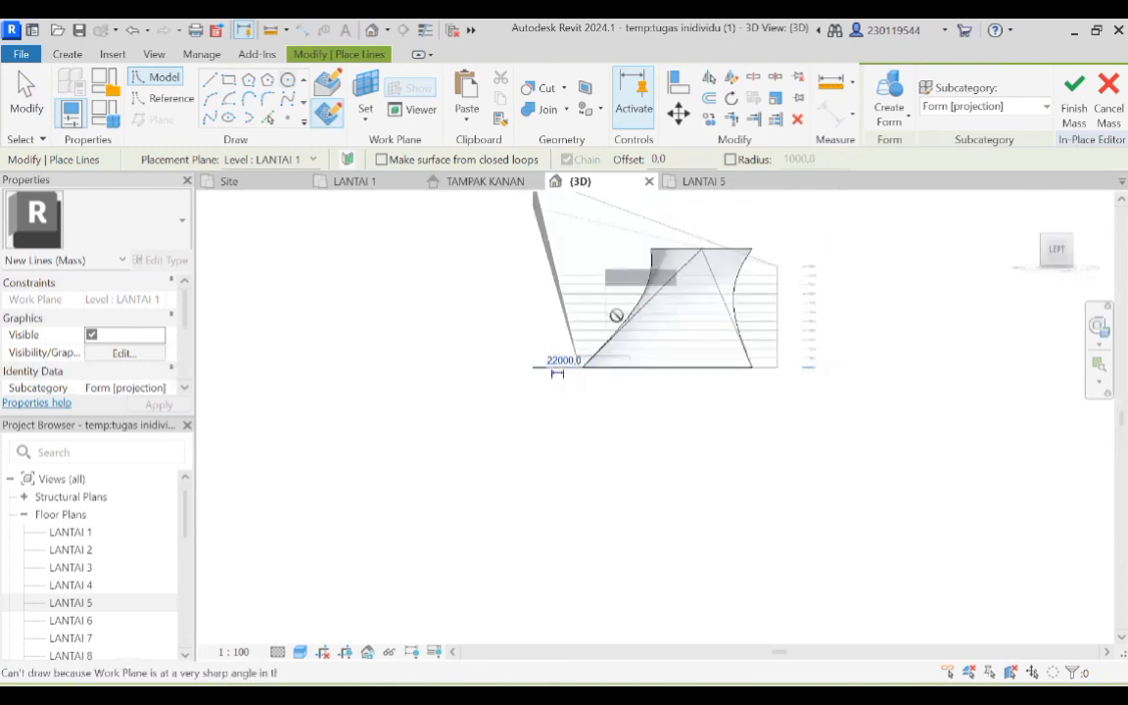
left_click(884, 114)
left_click(881, 154)
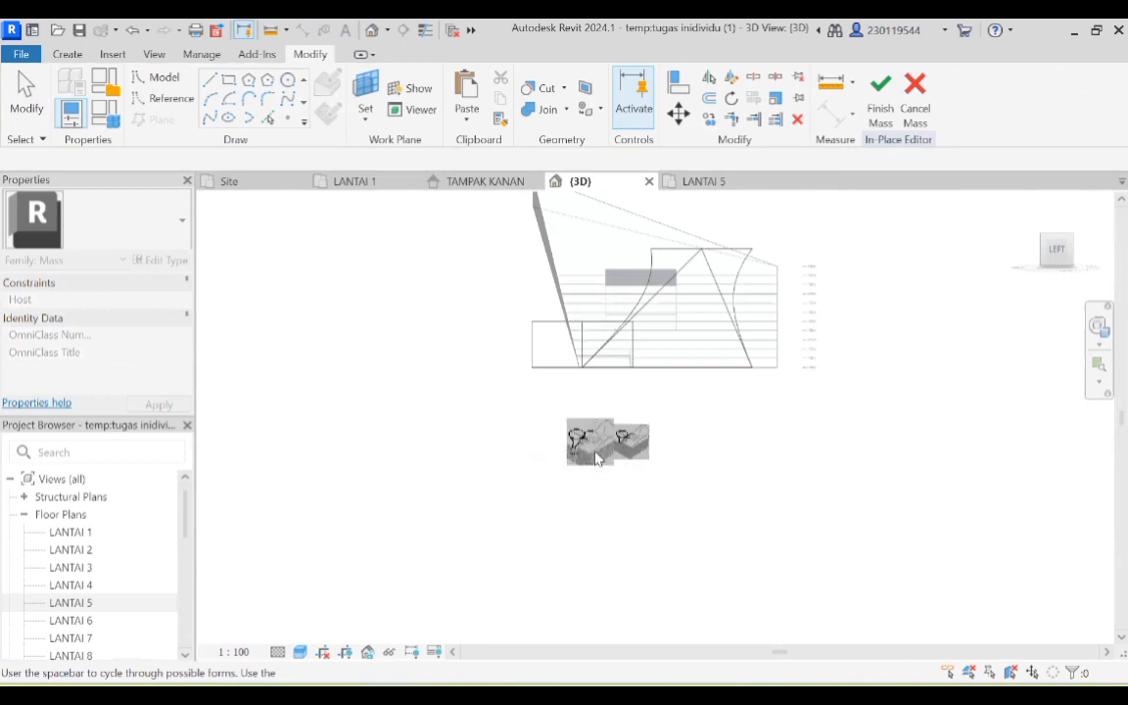
left_click(594, 452)
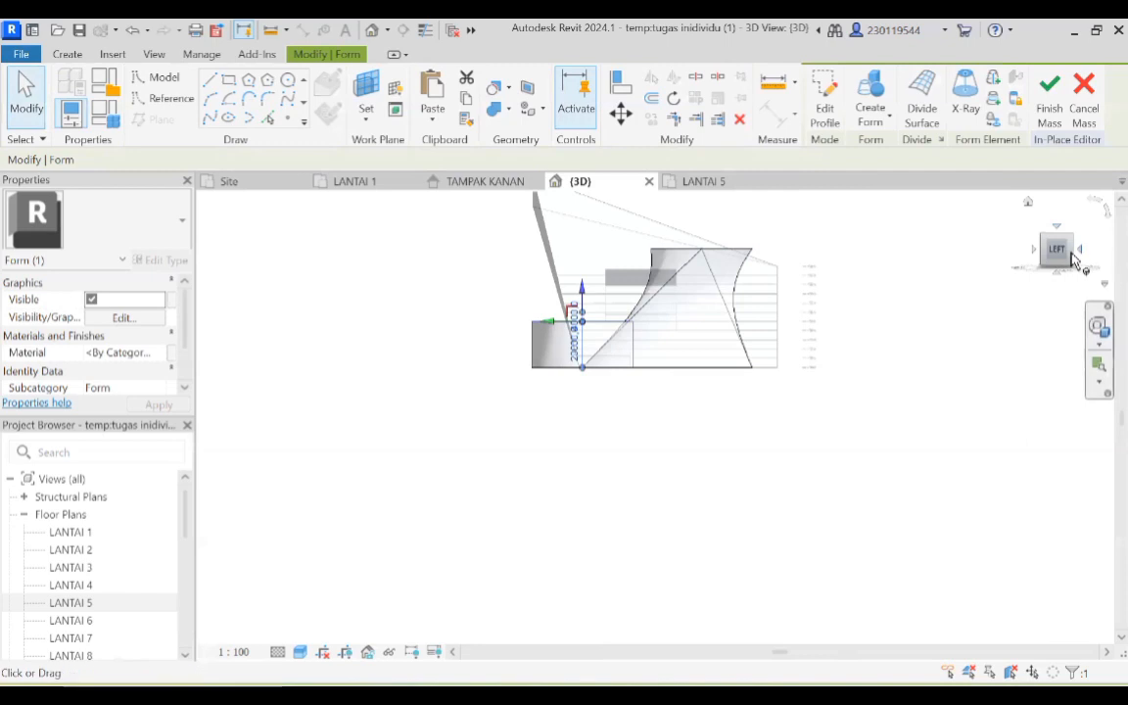
Join the lofted form and the overlapping cylinder into one geometry.
left_click_drag(1047, 264, 1077, 296)
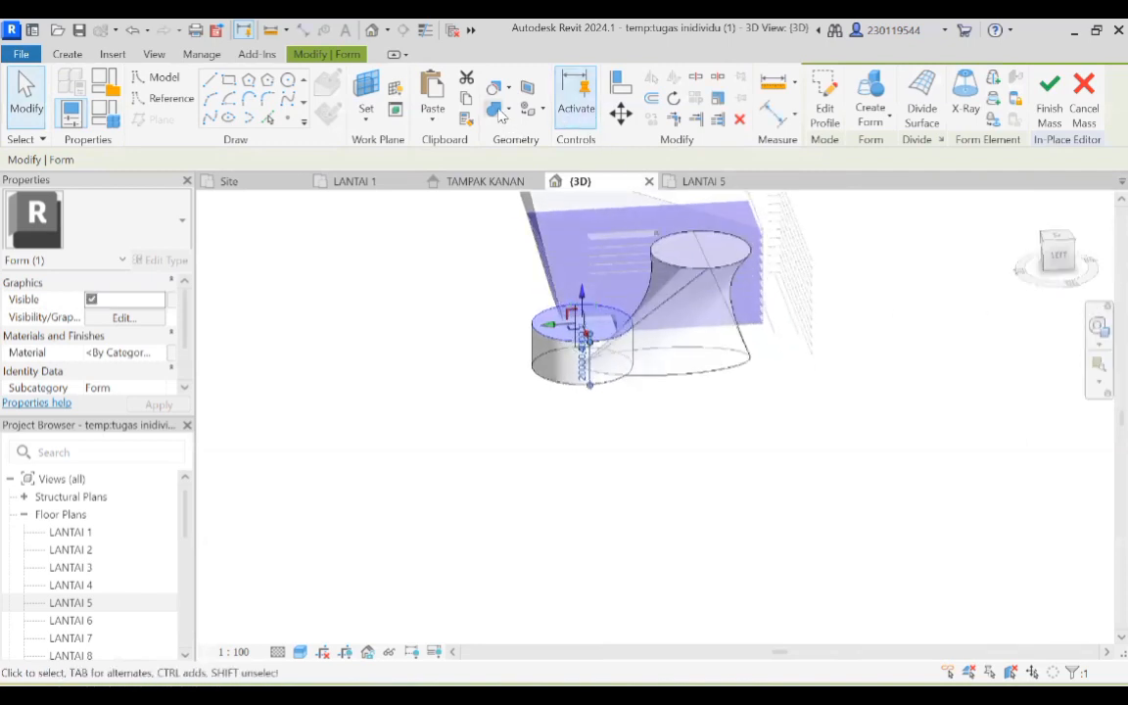
left_click(496, 110)
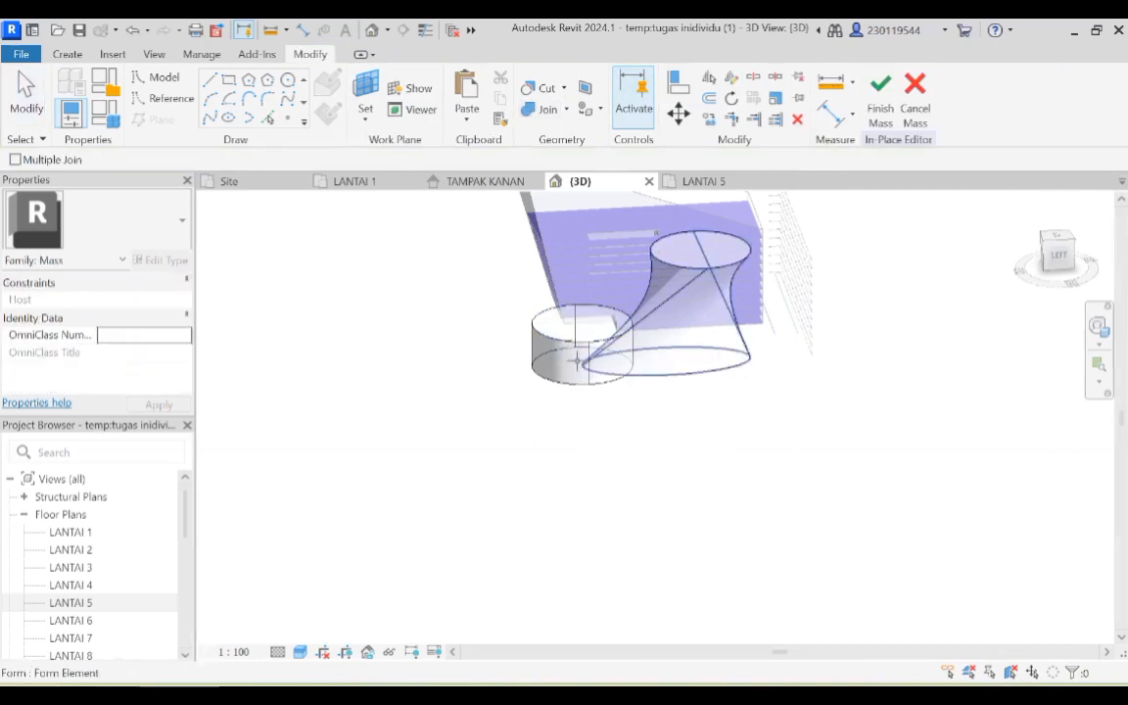
left_click(619, 333)
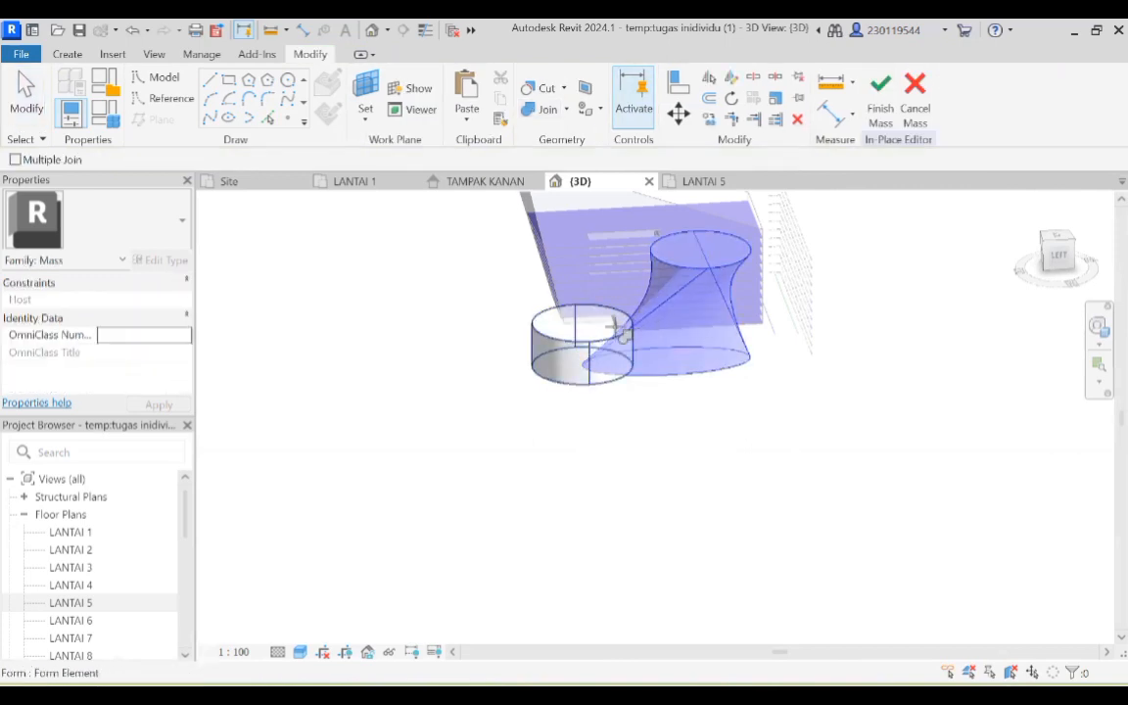
left_click(607, 323)
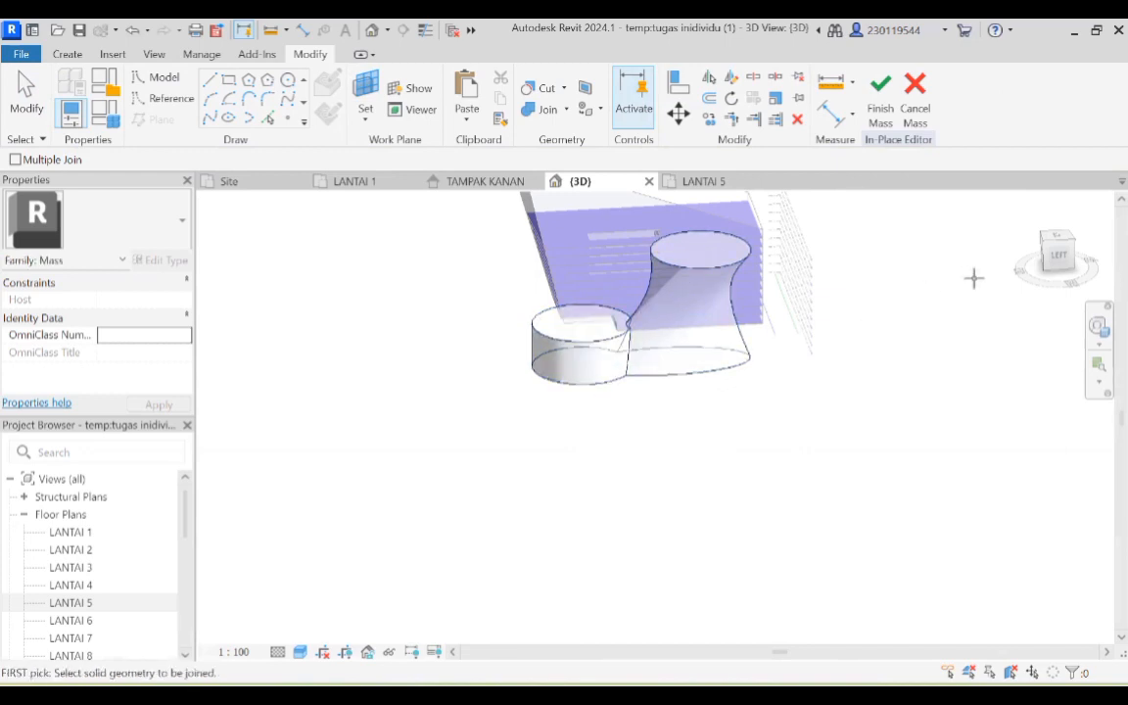
left_click_drag(1045, 268, 1027, 264)
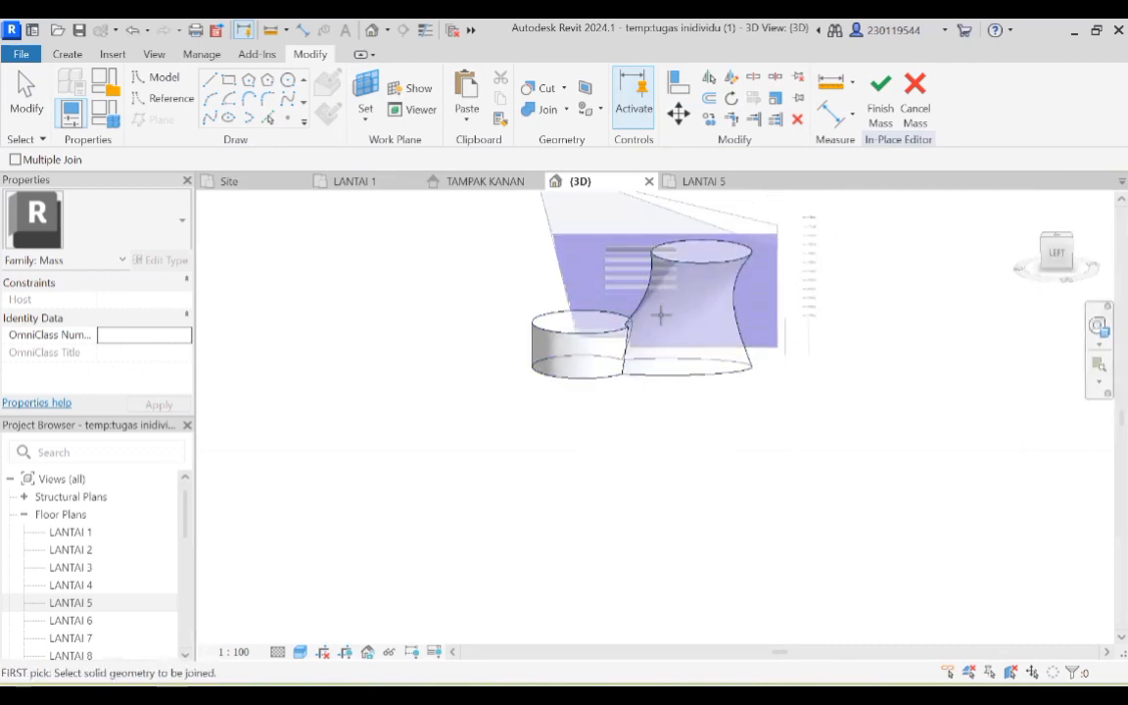
Finish the in-place mass containing the joined lofted form and cylinder.
left_click(867, 109)
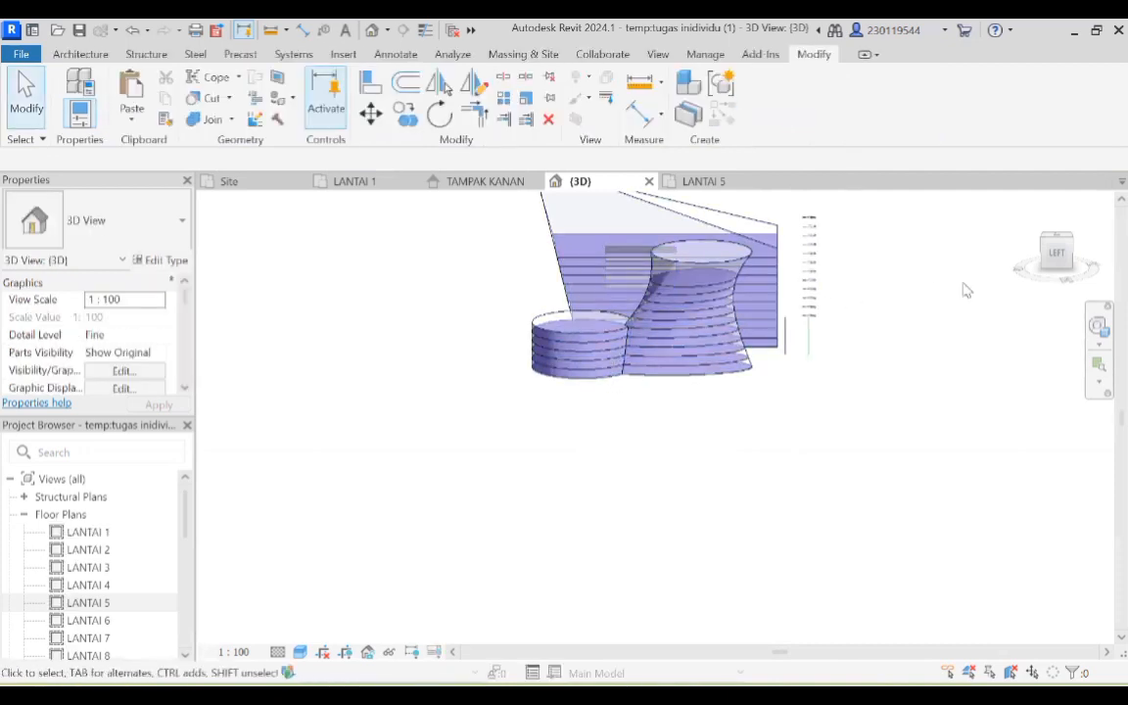
Inspect the LANTAI 3 mass floor, then the joined mass's gross floor area, surface area and volume, and clear the selection.
mouse_move(1050, 269)
left_mouse_down()
mouse_move(963, 282)
mouse_move(912, 278)
mouse_move(980, 272)
mouse_move(208, 244)
mouse_move(1065, 294)
left_mouse_up()
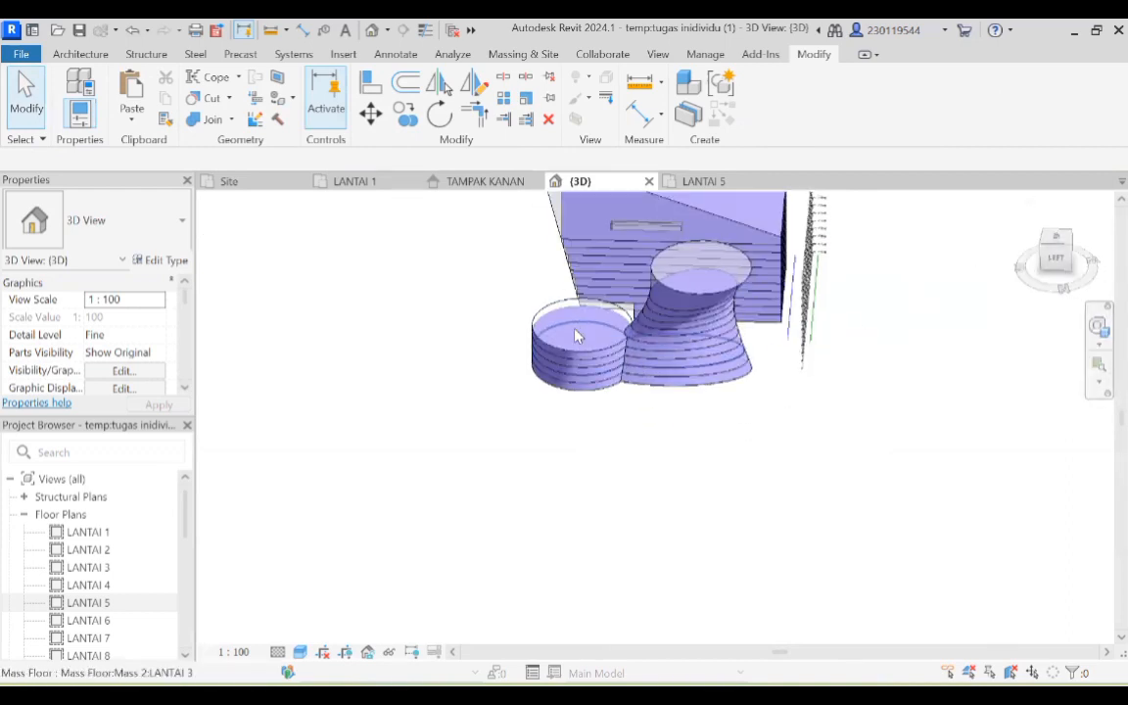
left_click(591, 375)
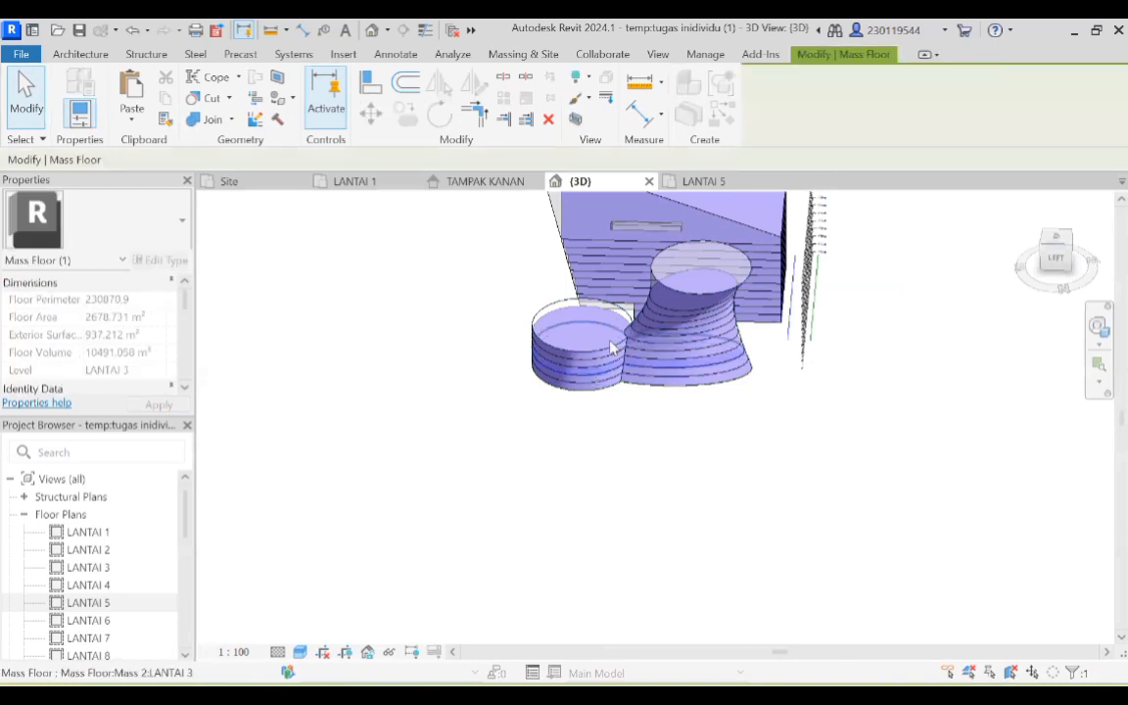
left_click(549, 304)
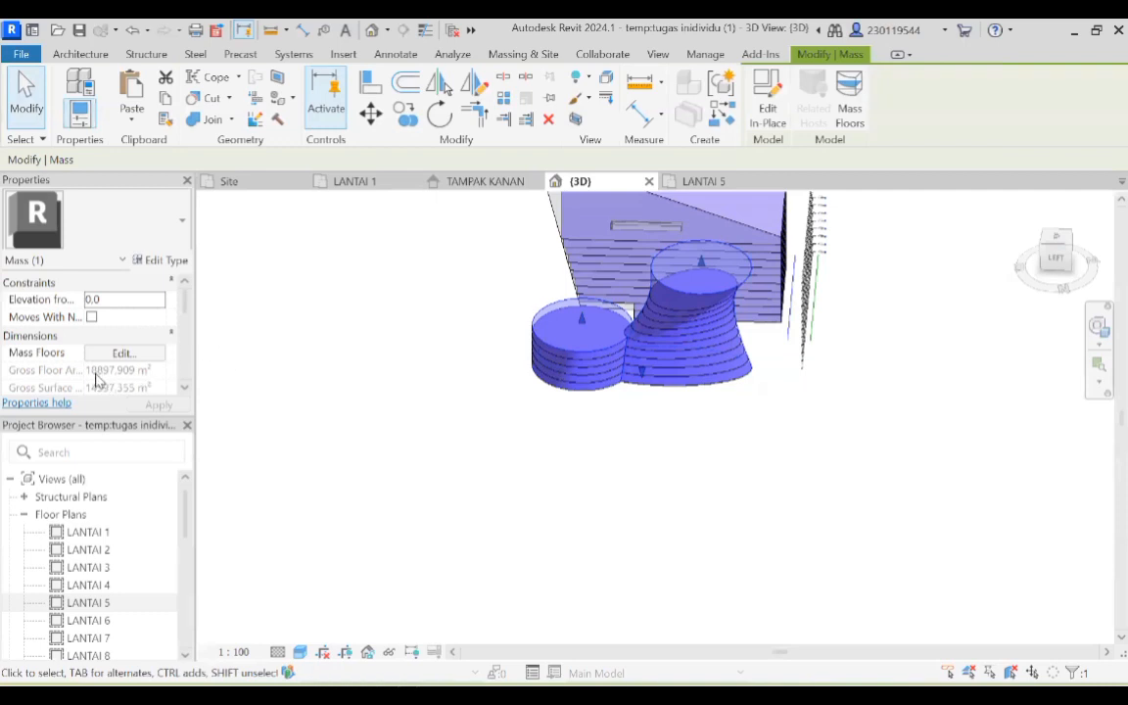
scroll(96, 382, "down", 1)
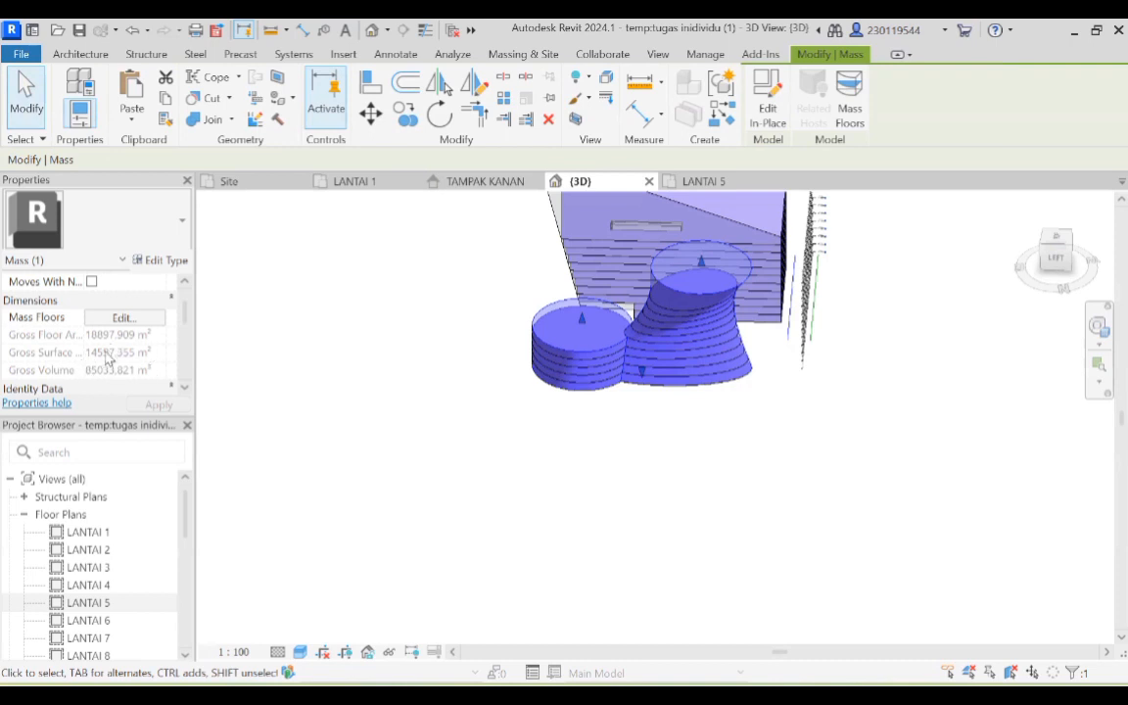
scroll(106, 363, "down", 1)
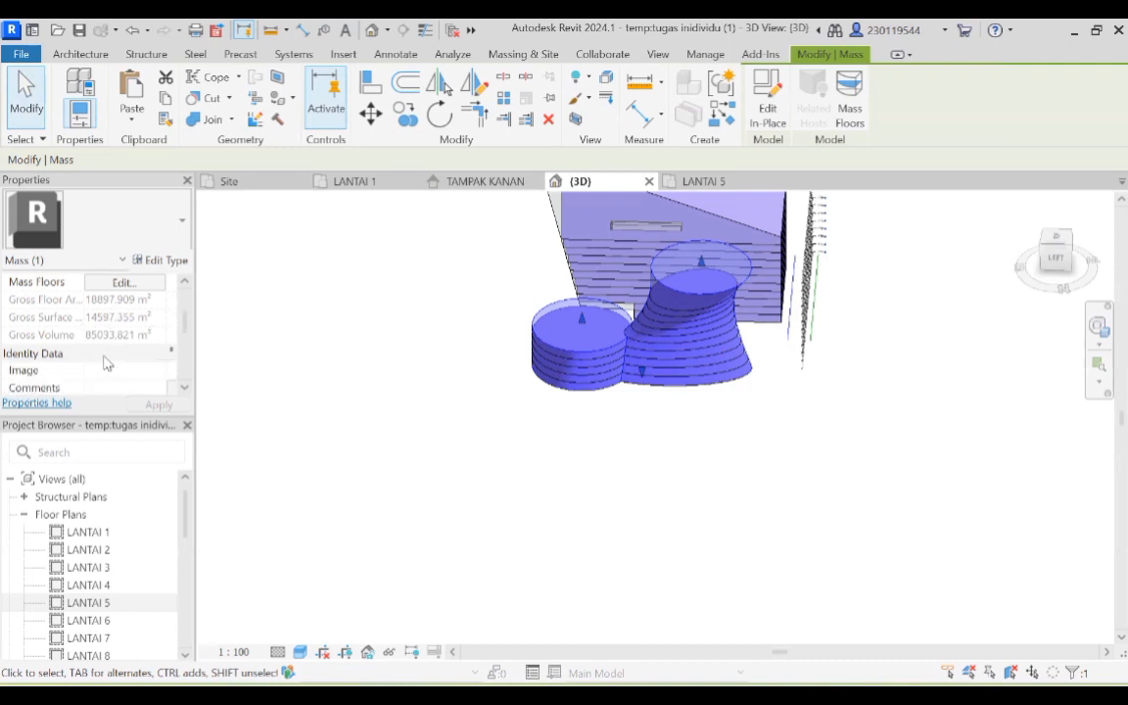
scroll(107, 364, "up", 2)
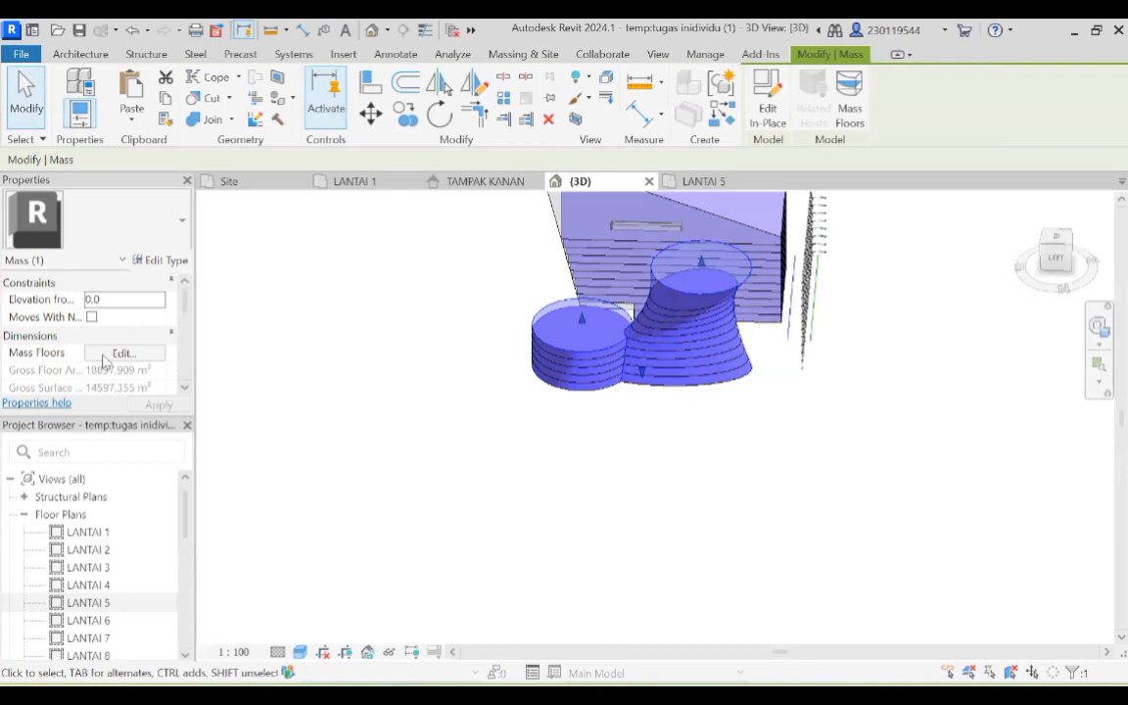
left_click(850, 348)
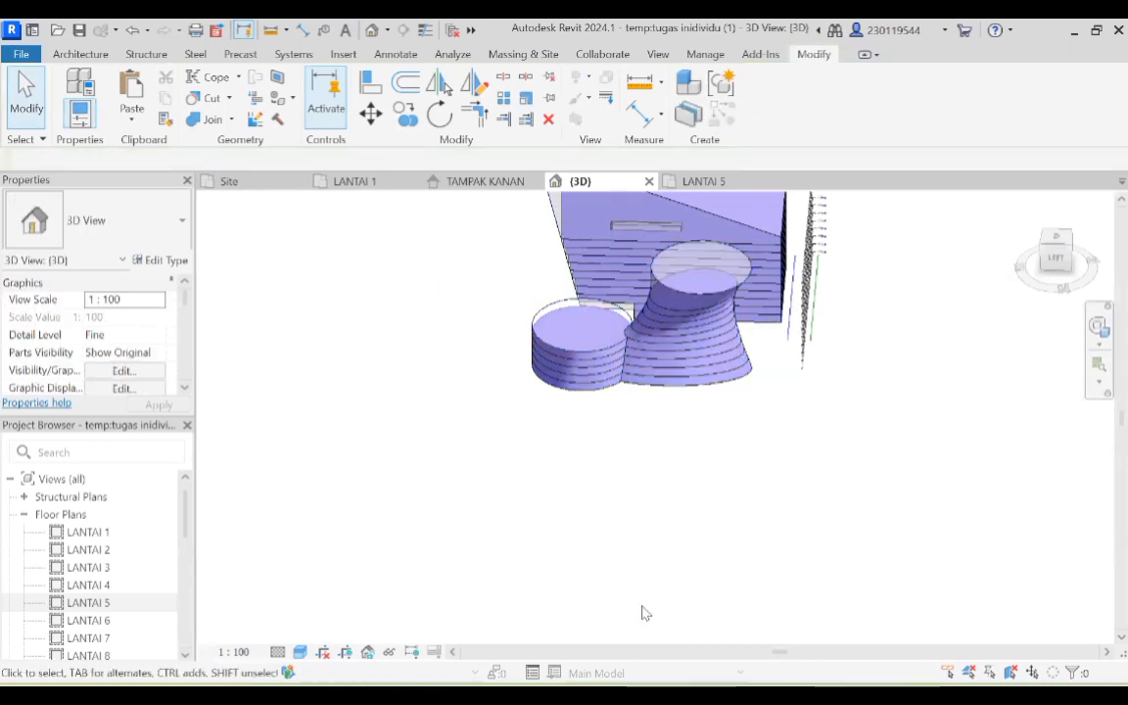